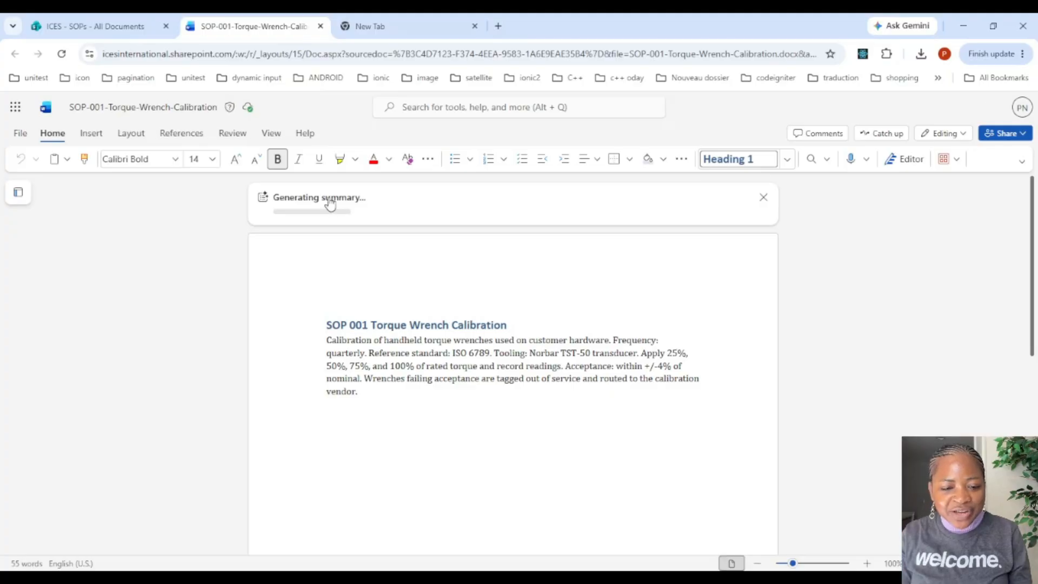
# Open SOP-007-Conformal-Coating-Application from the SOPs library for viewing, and return to the library
pyautogui.click(97, 26)
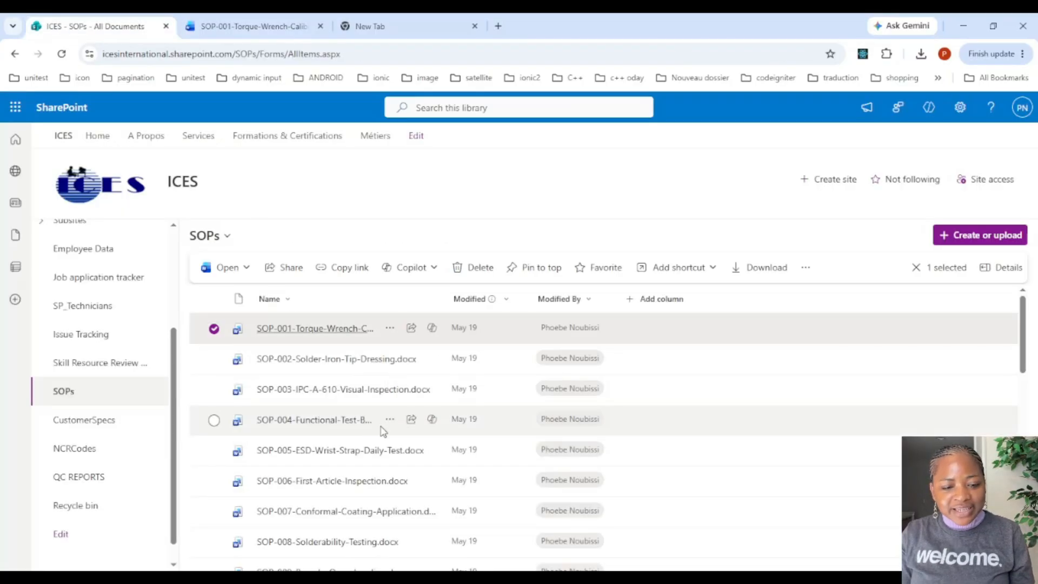
pyautogui.click(348, 511)
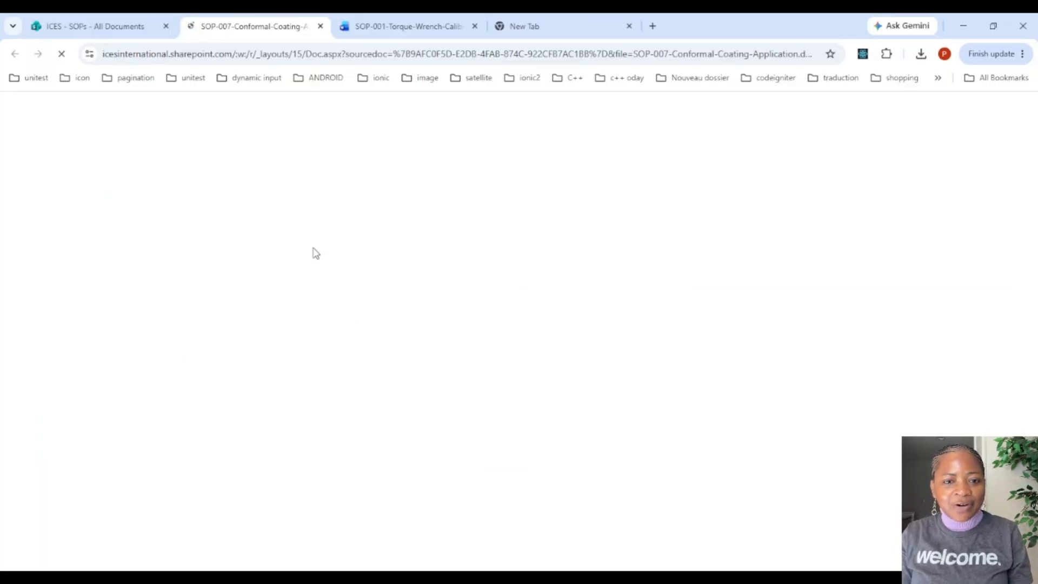
pyautogui.click(124, 25)
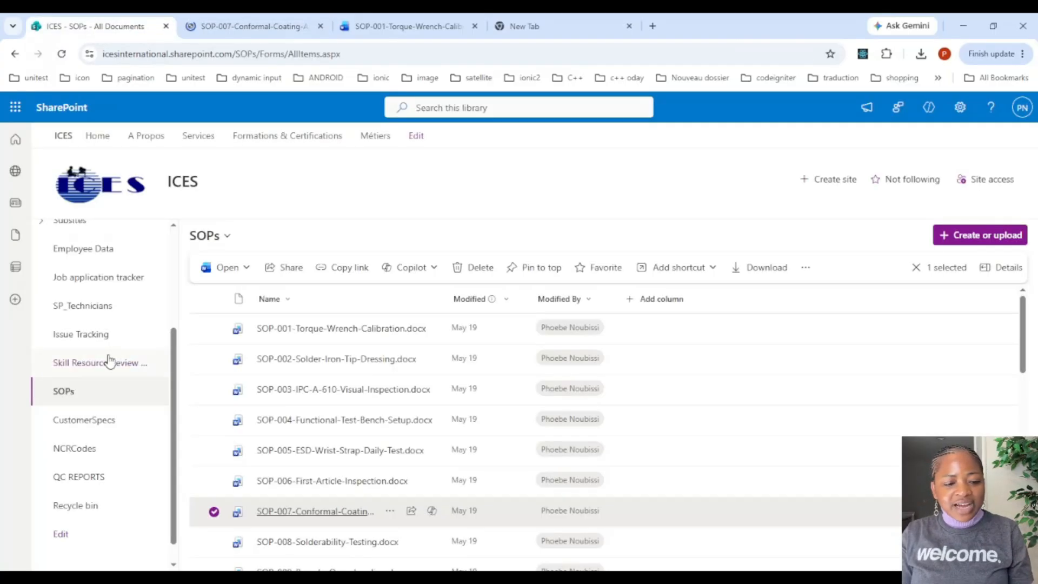
# View Acme-SolderJoint-AcceptanceCriteria.docx and Acme-BurnIn-Profile-Requirements.docx from the CustomerSpecs library
pyautogui.click(120, 424)
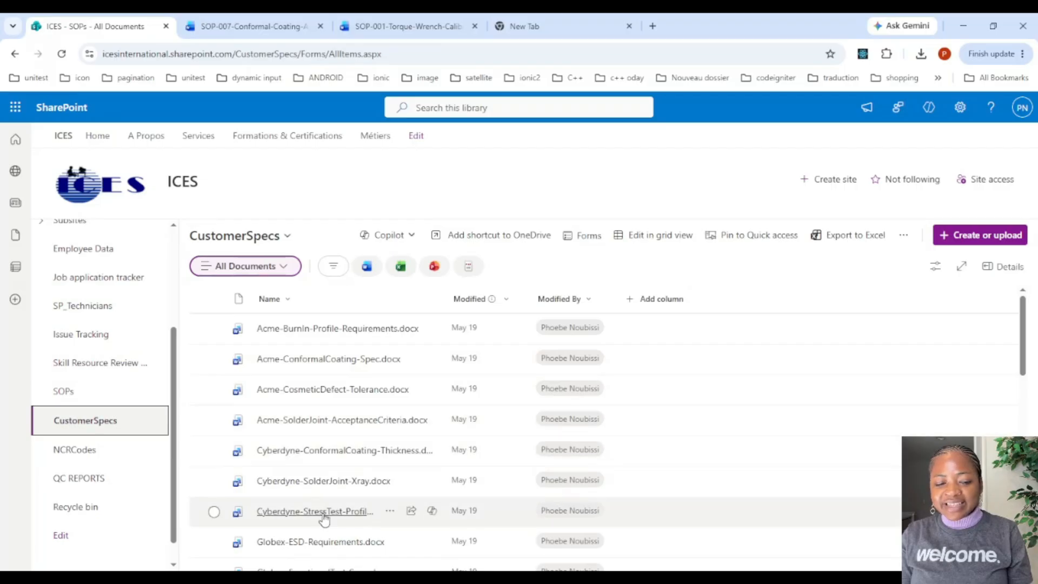
pyautogui.click(344, 422)
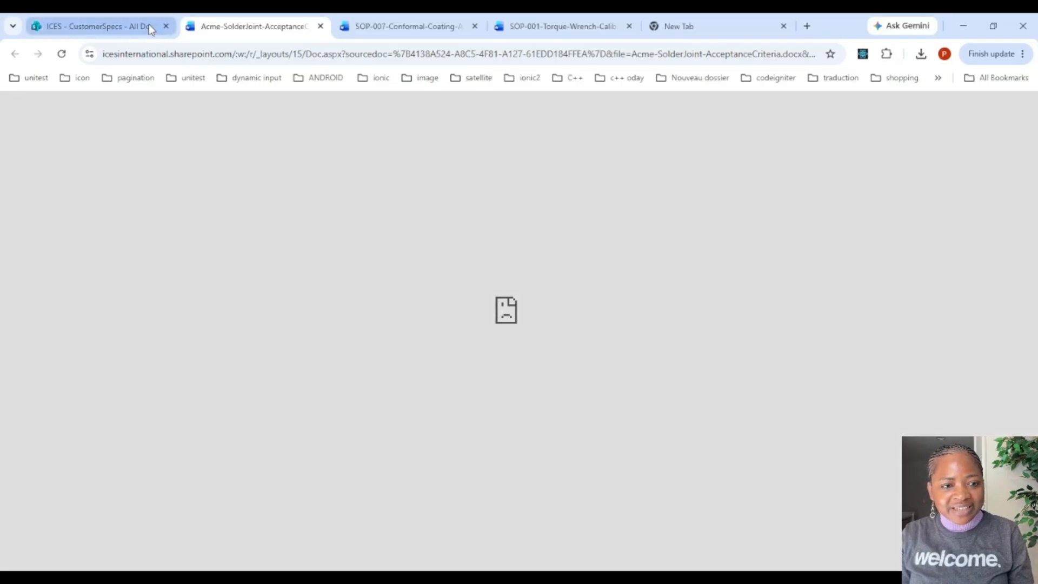
pyautogui.click(138, 24)
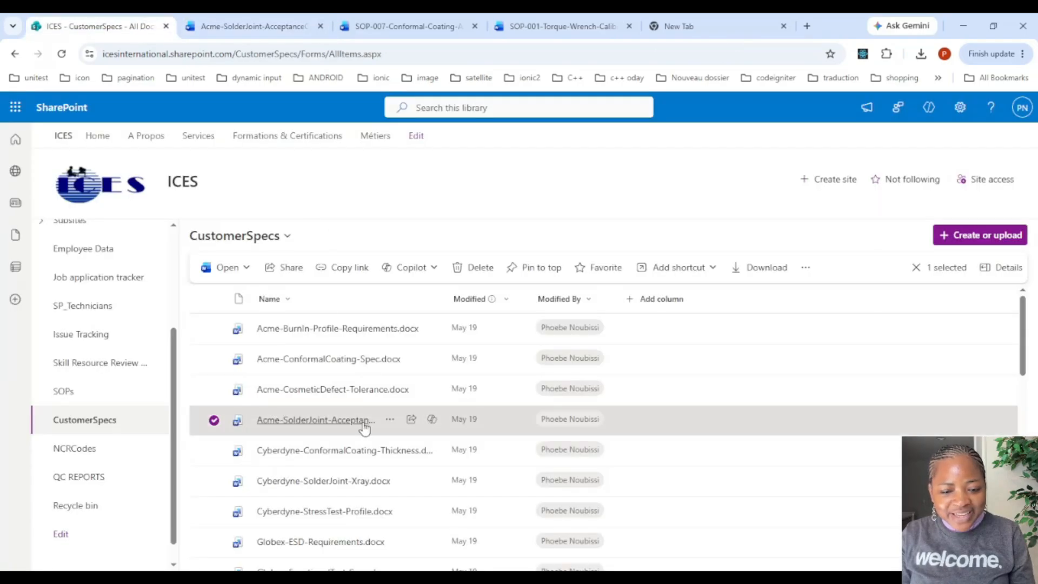
pyautogui.click(328, 330)
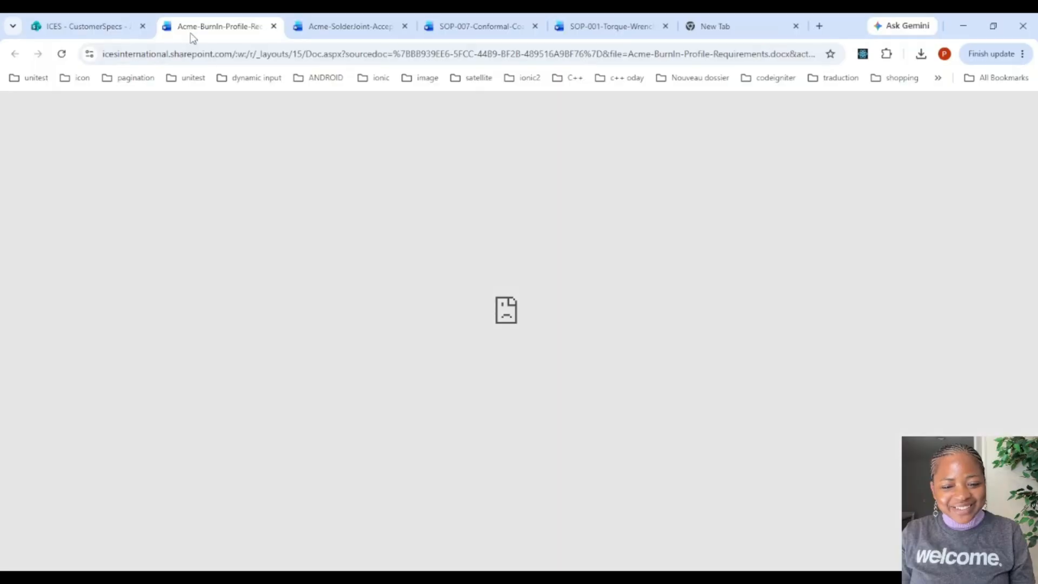
pyautogui.click(116, 26)
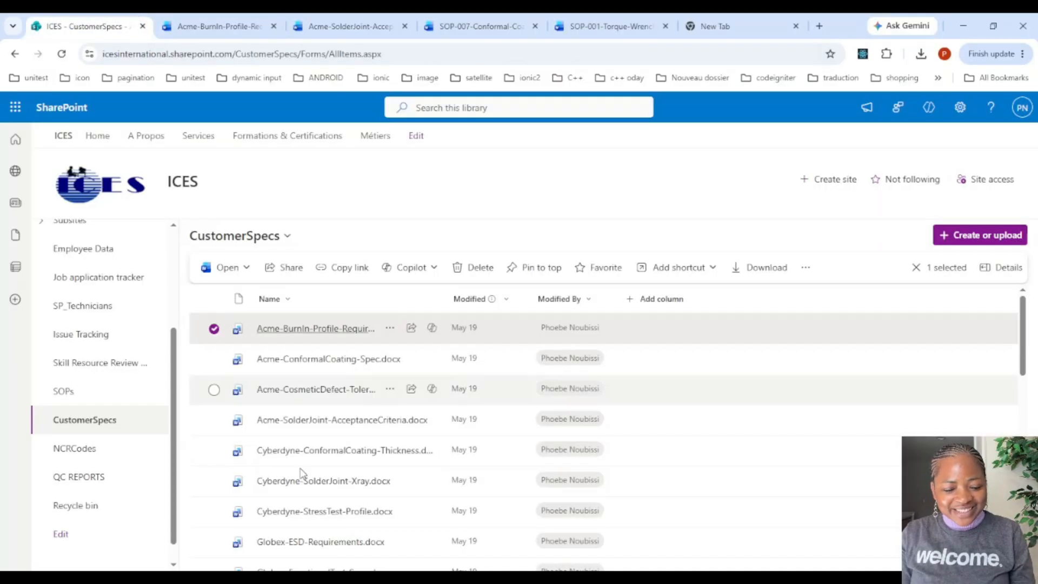
# View Initech-VisualInspection-Criteria.docx and Initech-Workmanship-Spec.docx from the CustomerSpecs library
pyautogui.click(1028, 421)
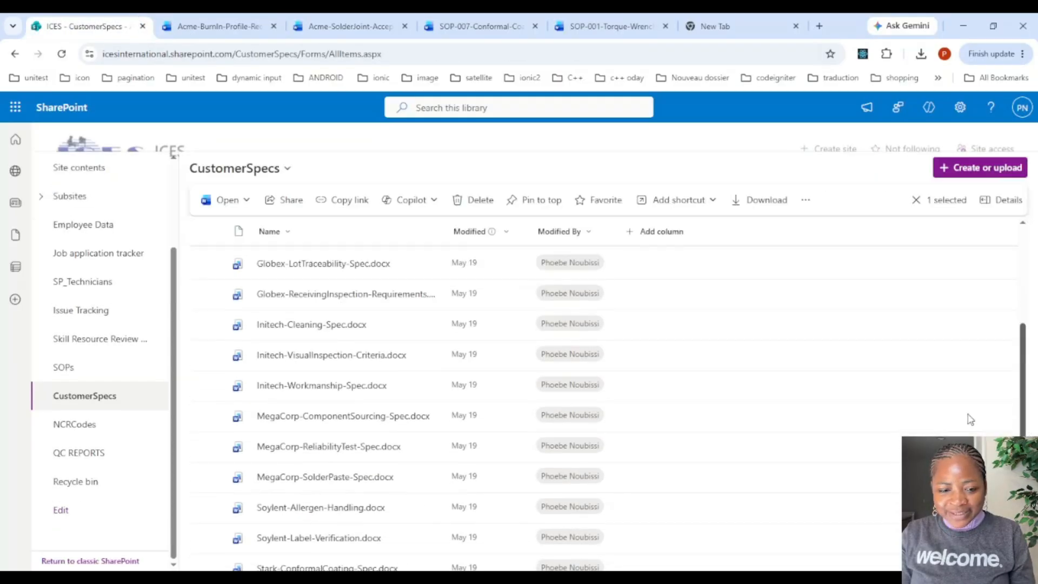
pyautogui.click(331, 358)
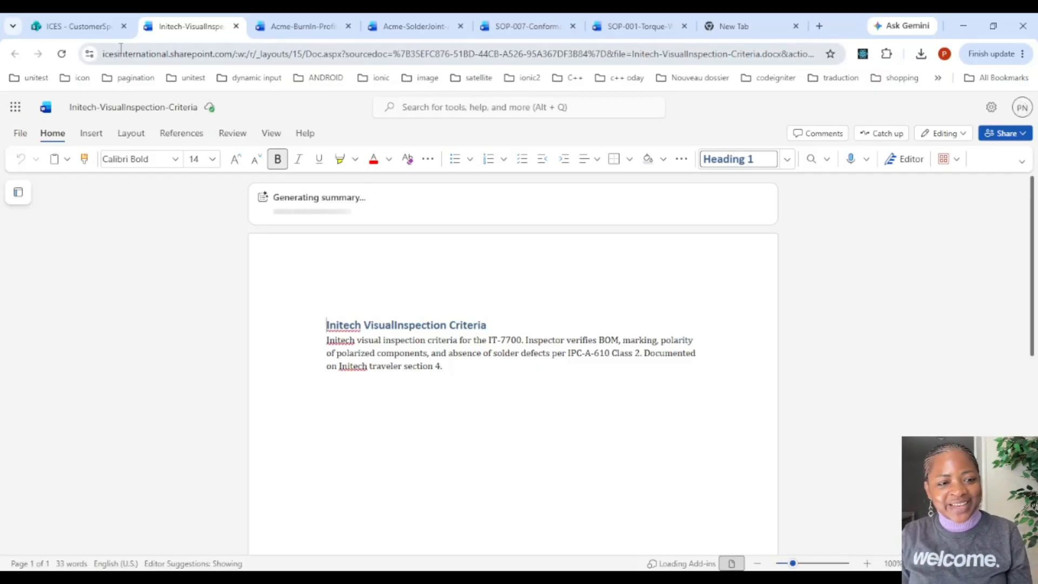
pyautogui.click(100, 19)
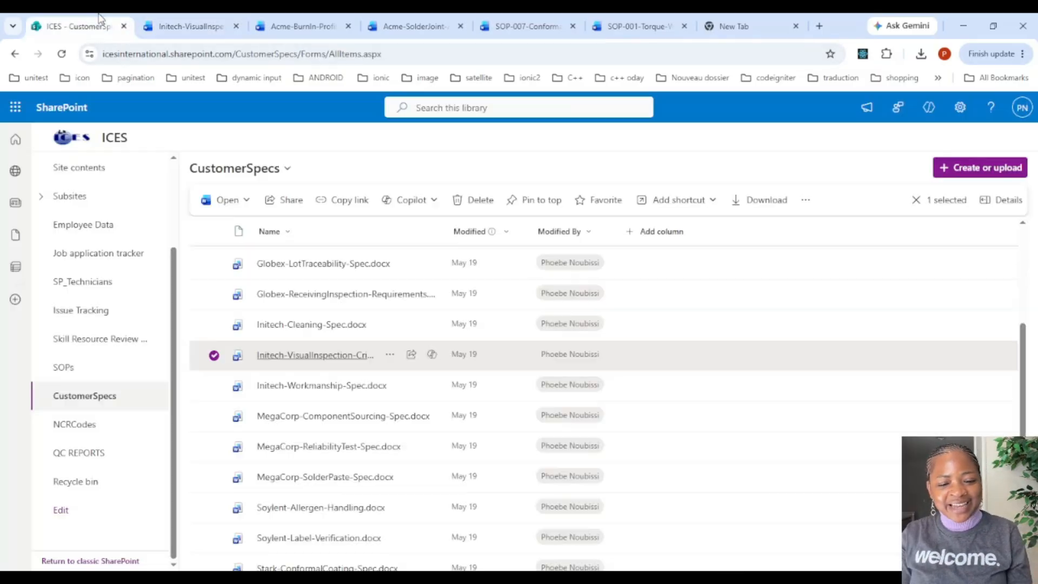
pyautogui.click(335, 387)
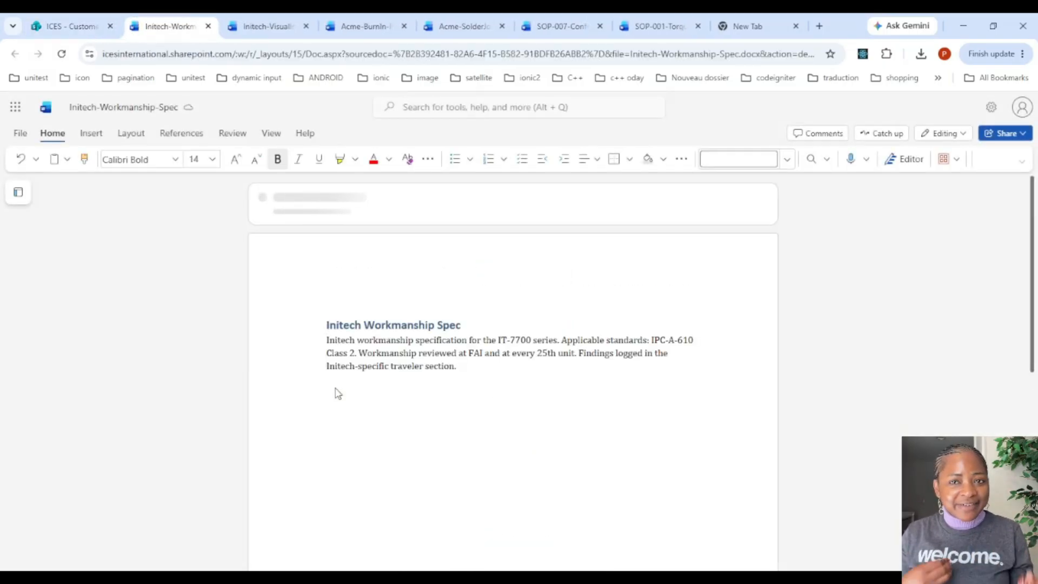
pyautogui.click(67, 26)
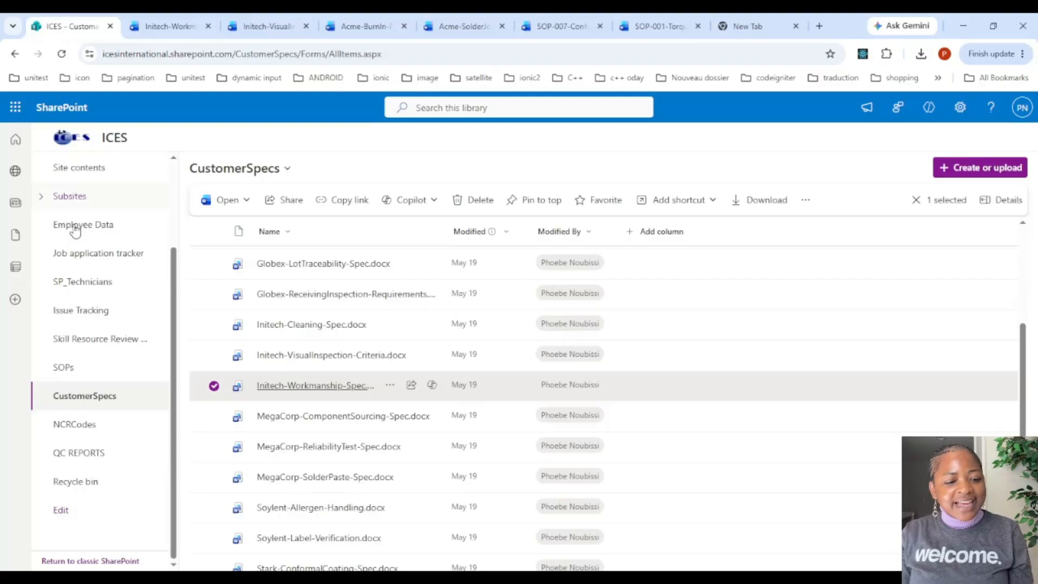
# View NCR-006-Tombstoning.docx and NCR-008-Missing-Component.docx from the NCRCodes library
pyautogui.click(82, 425)
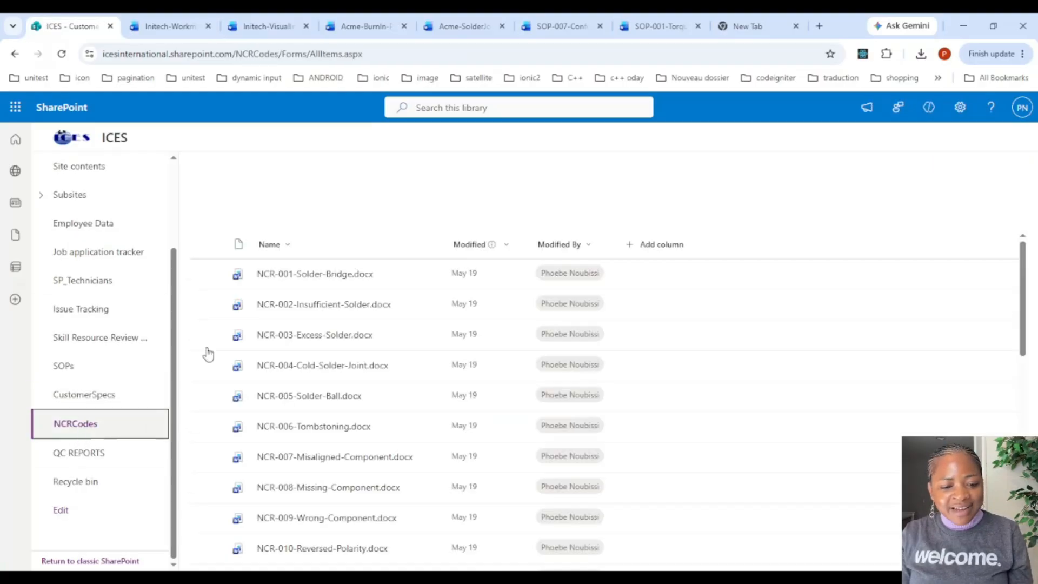
pyautogui.click(344, 415)
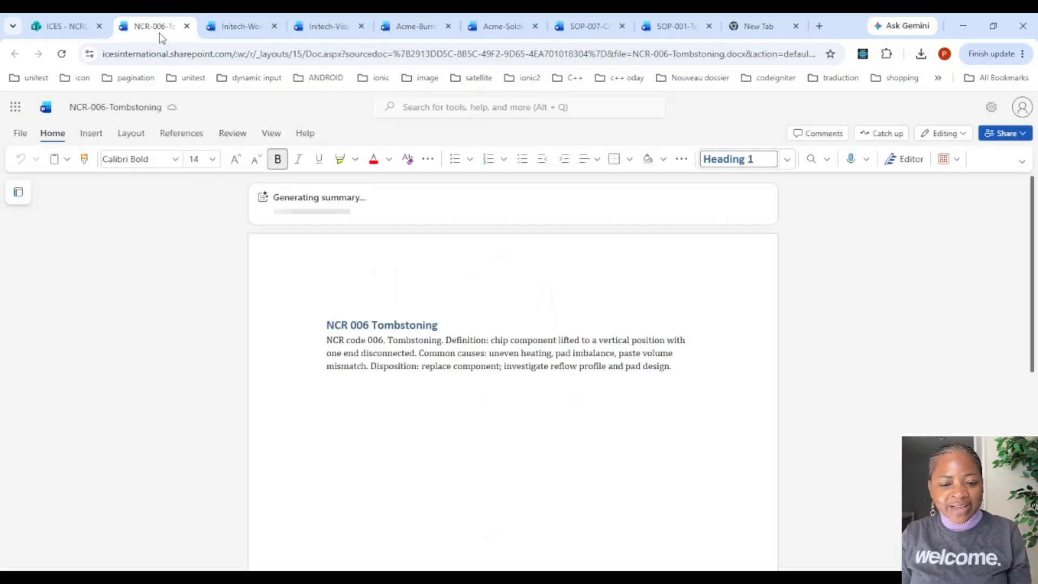
pyautogui.click(66, 22)
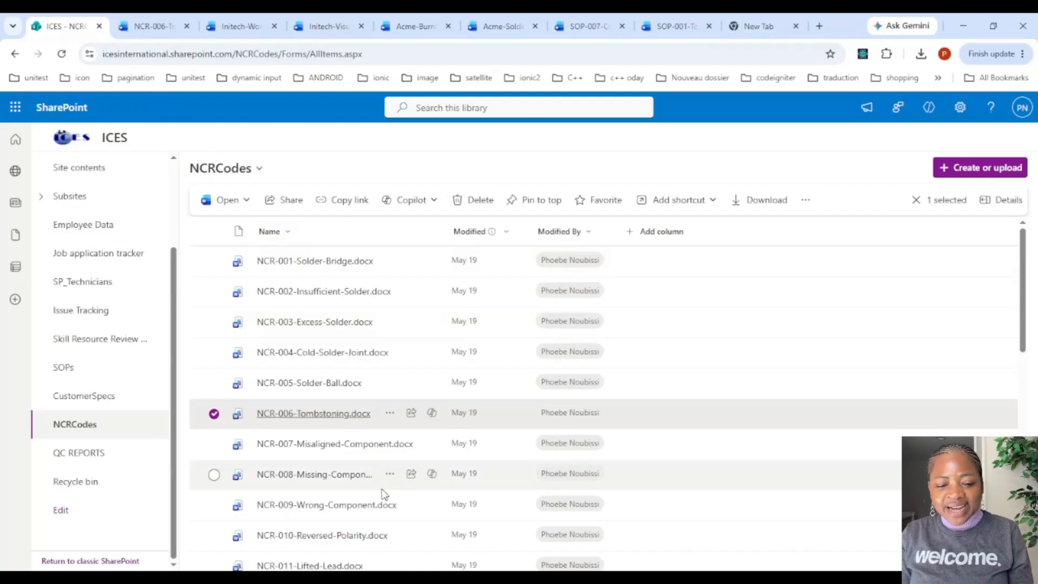
pyautogui.click(347, 473)
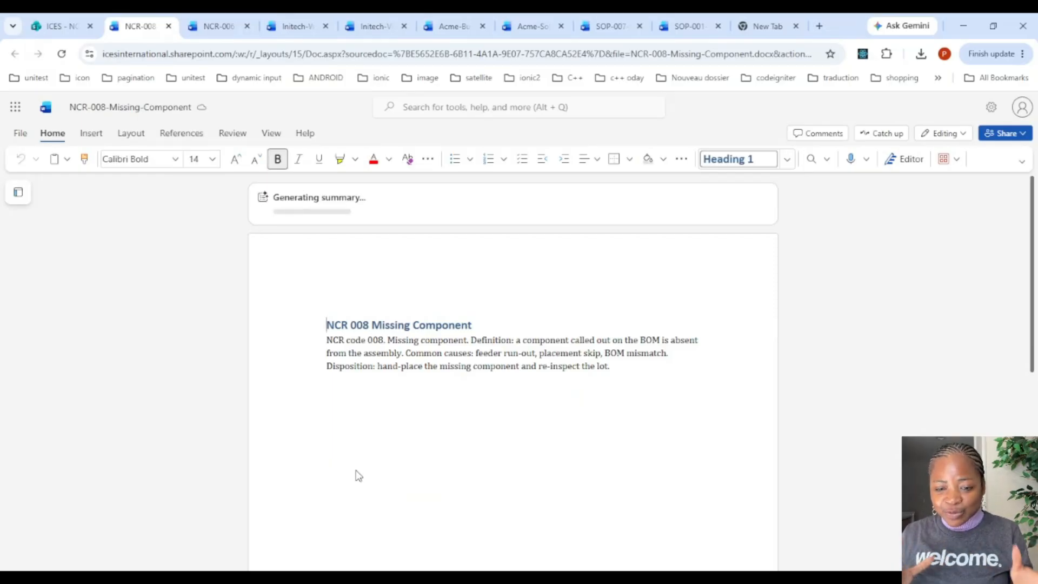
# Switch to Power Automate in the empty browser tab and open its page for creating a new flow
pyautogui.click(776, 18)
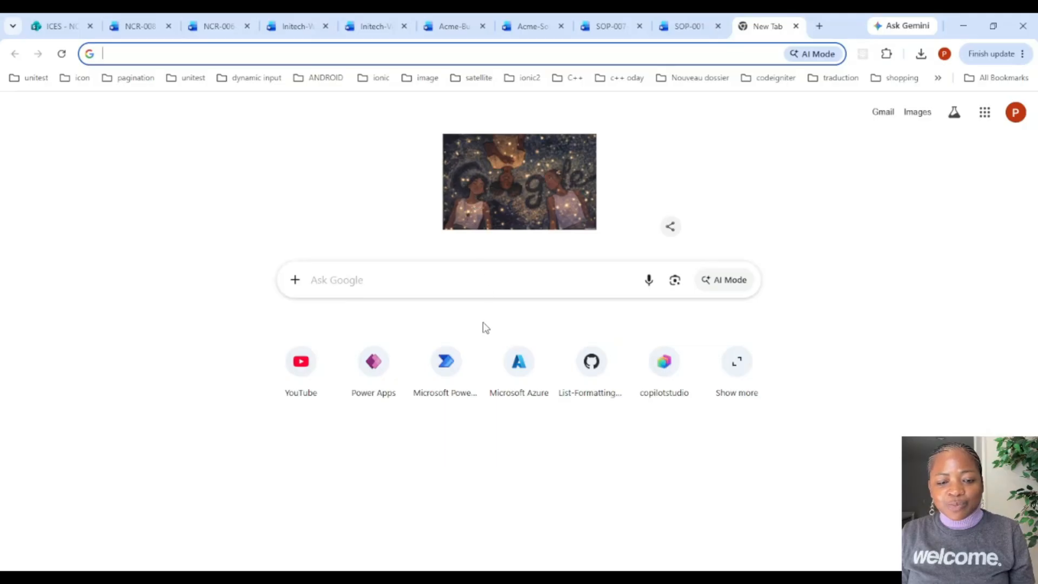
pyautogui.click(452, 360)
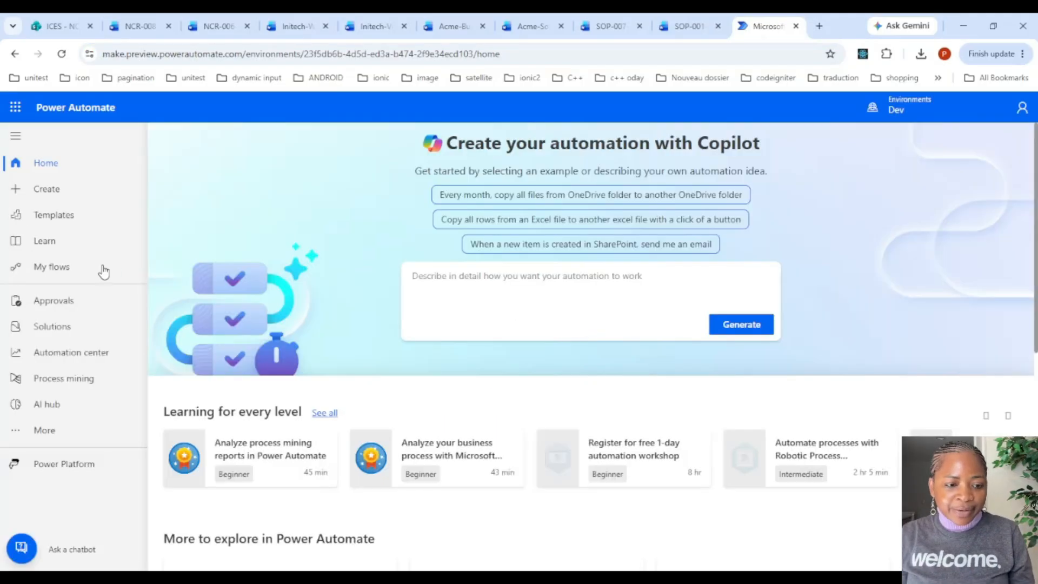
pyautogui.click(98, 270)
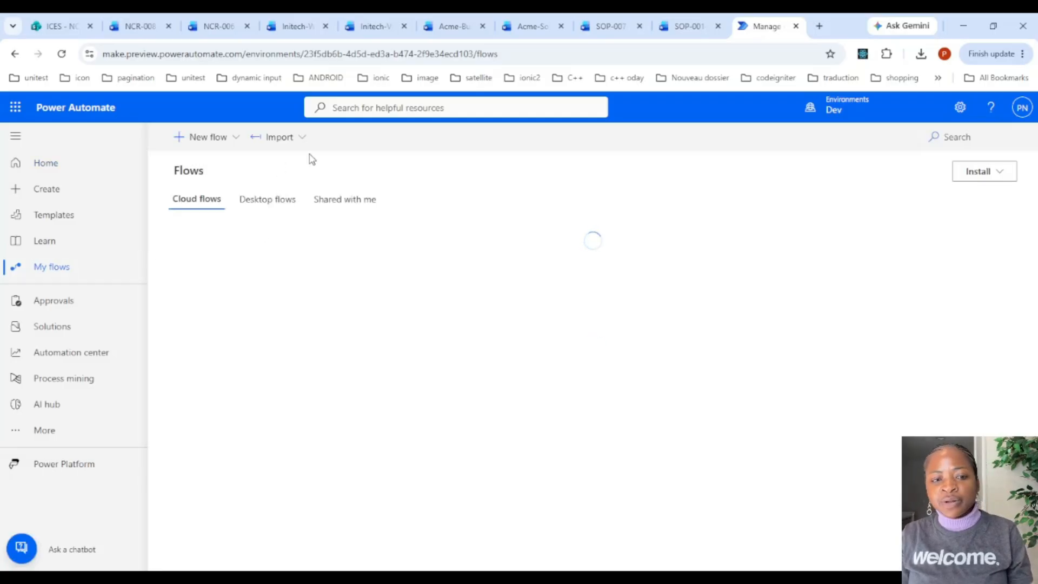
pyautogui.click(232, 145)
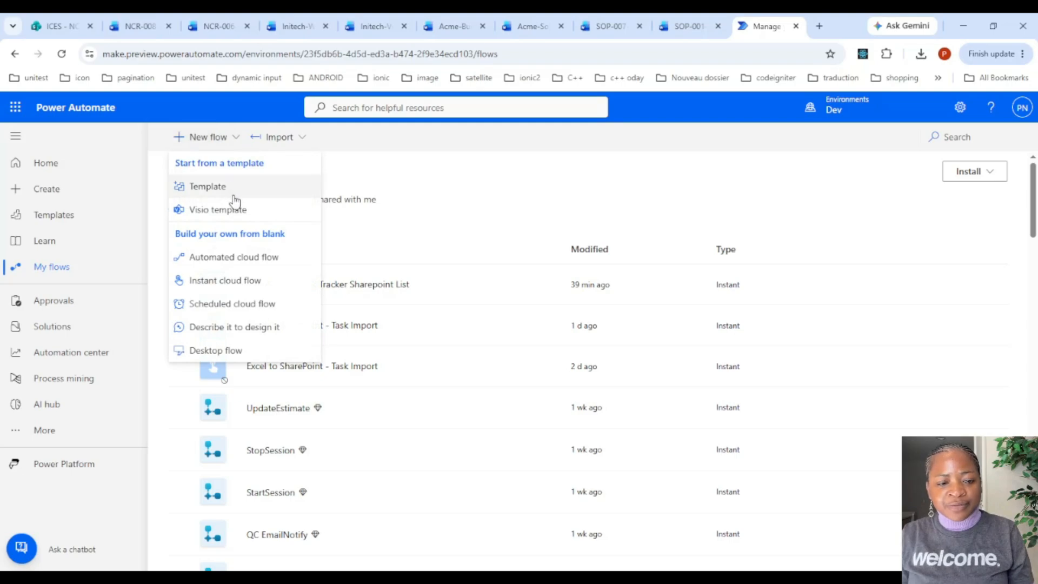
pyautogui.click(63, 198)
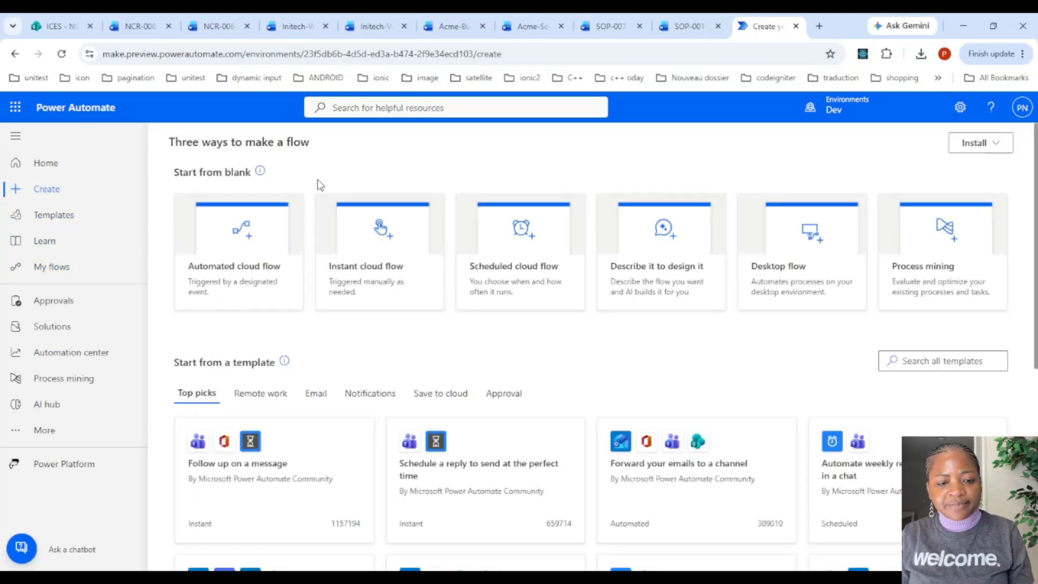
# Create an instant cloud flow named "Search Knowledge SharePoint Site" that uses the "Manually trigger a flow" trigger
pyautogui.click(409, 233)
pyautogui.click(645, 217)
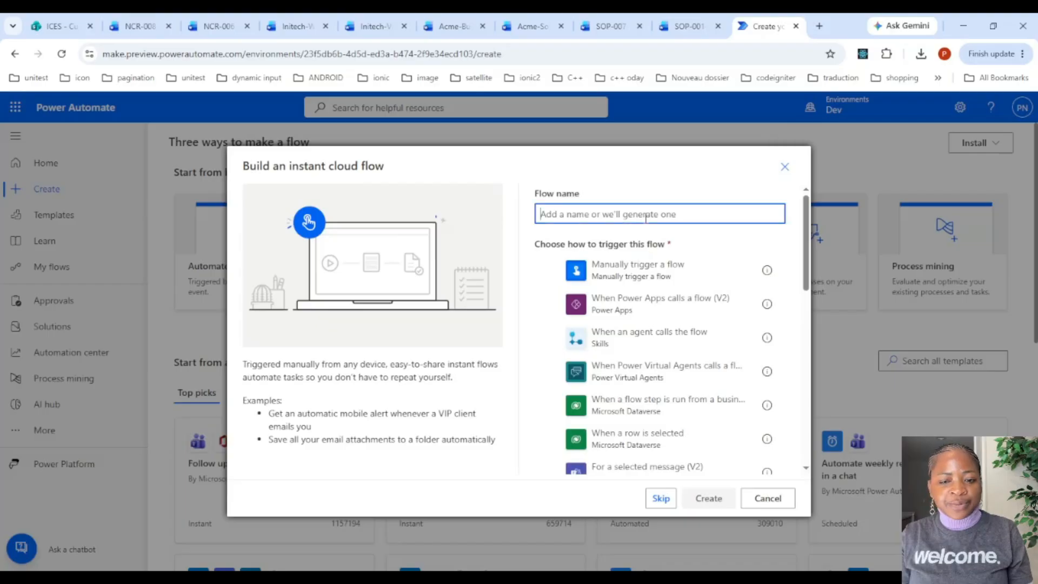
pyautogui.write('Search Knowledge SharePoint Site')
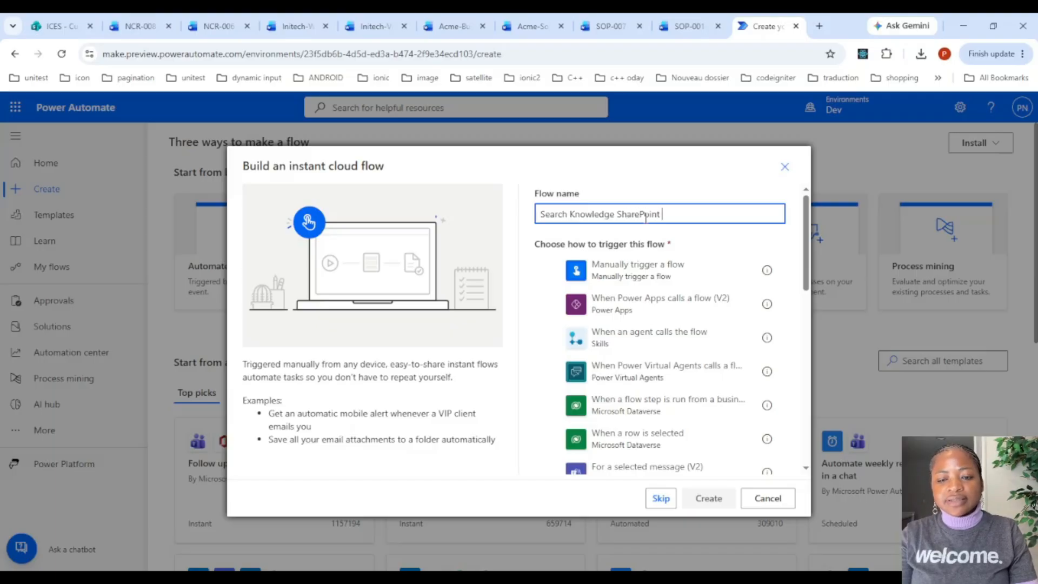
pyautogui.click(643, 281)
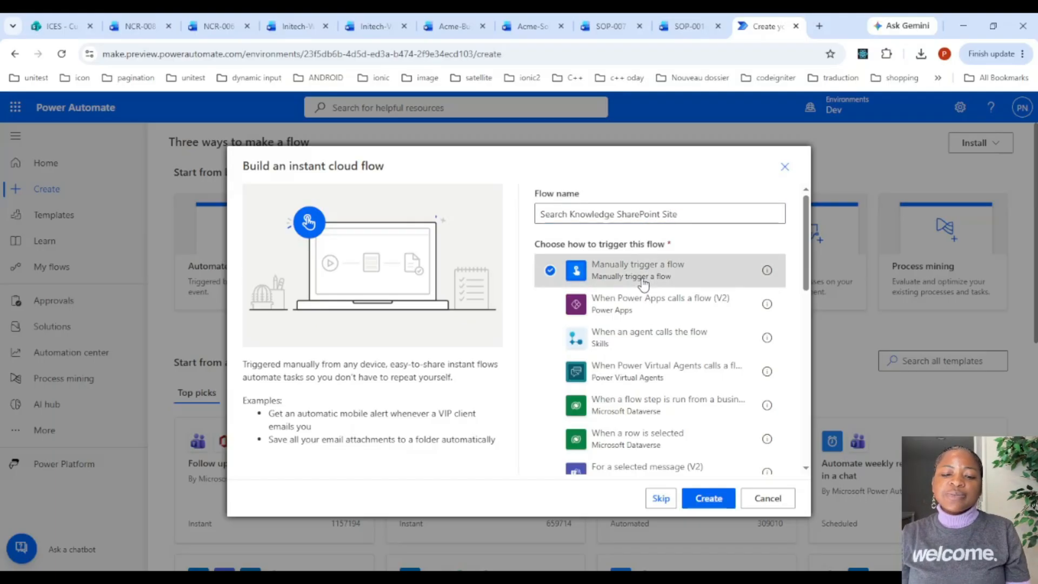
pyautogui.click(703, 497)
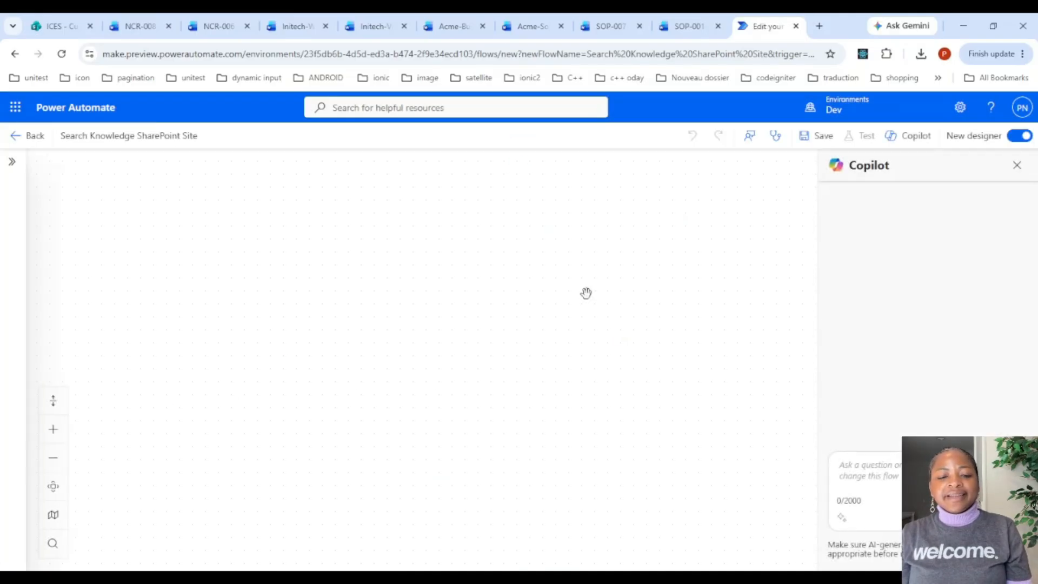
# Add two text inputs and one number input to the "Manually trigger a flow" trigger
pyautogui.click(522, 187)
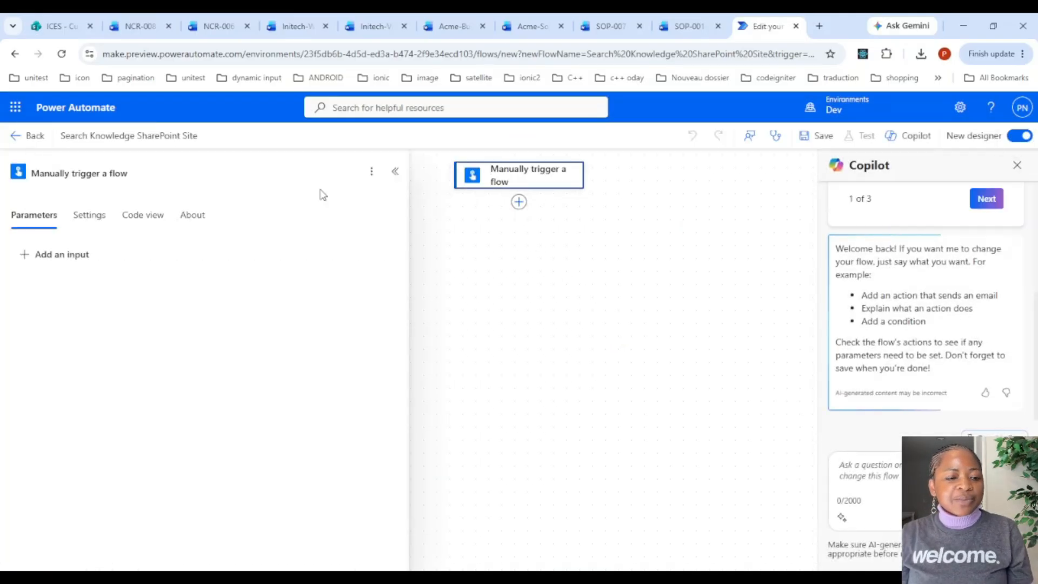
pyautogui.click(55, 261)
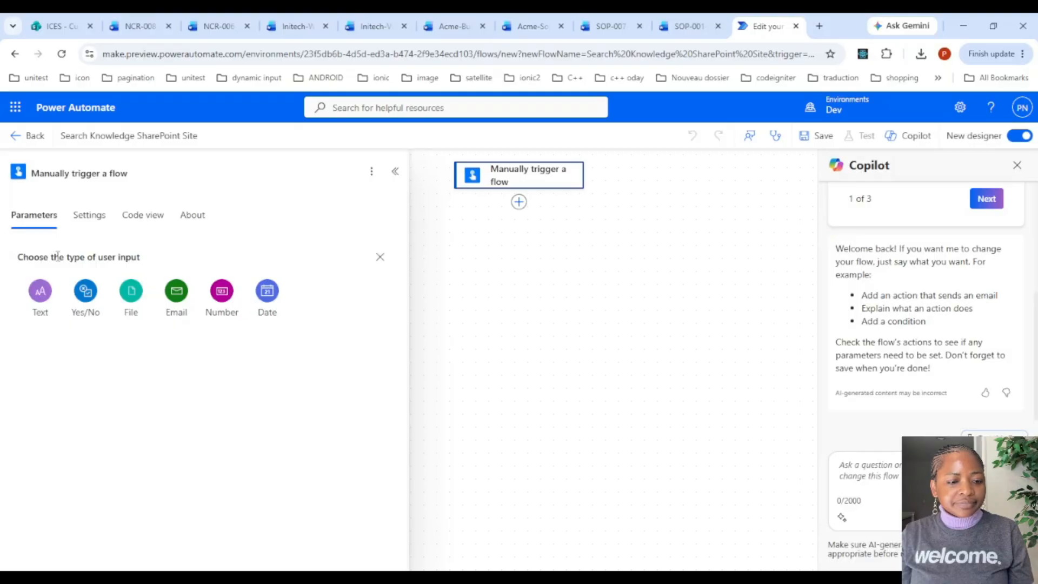
pyautogui.click(39, 293)
pyautogui.click(58, 290)
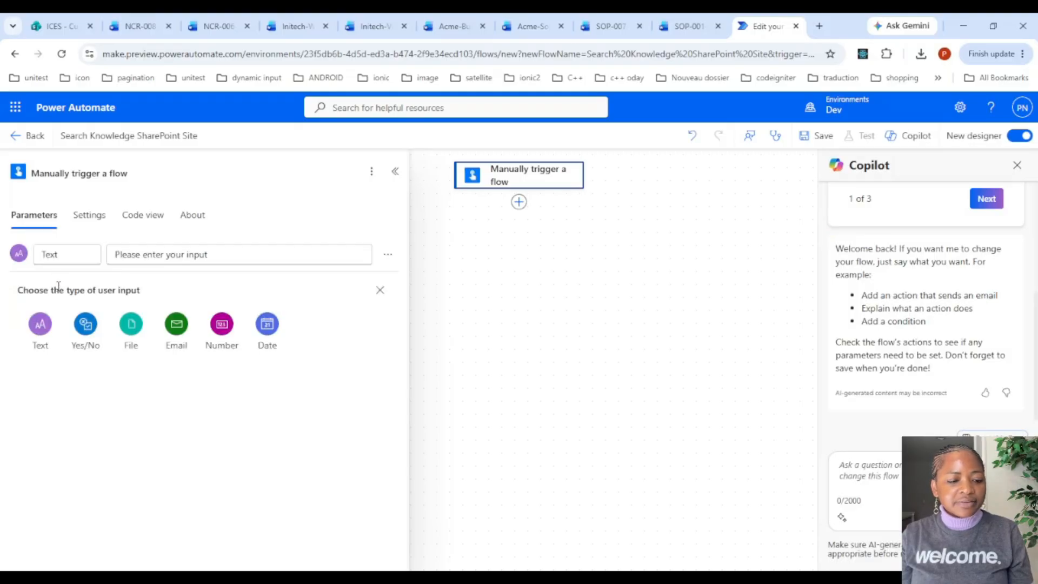
pyautogui.click(39, 324)
pyautogui.click(58, 320)
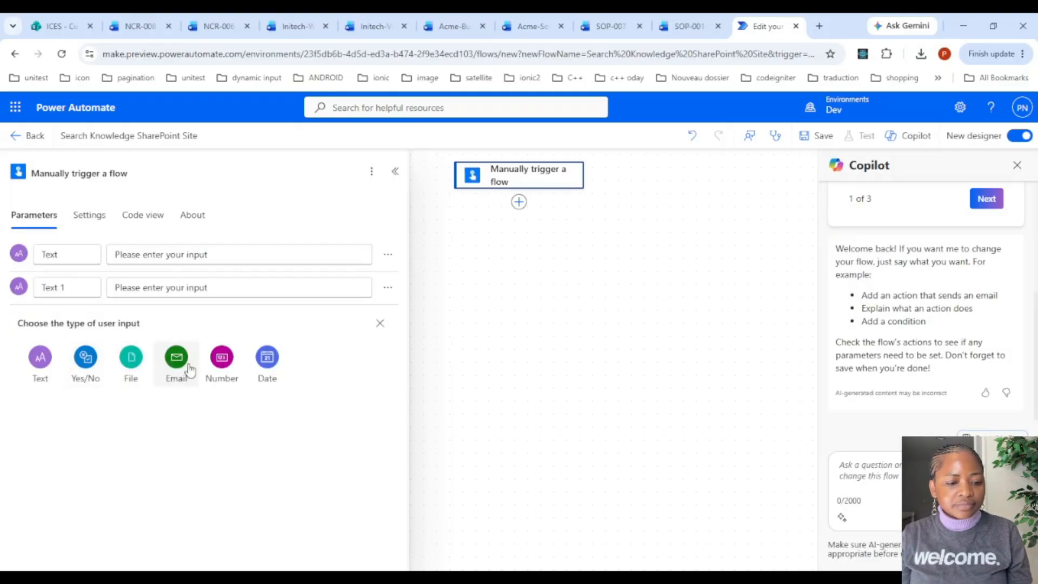
pyautogui.click(225, 366)
# Name the trigger's first text input "Query" and set its prompt text to "Text to query"
pyautogui.moveTo(85, 252); pyautogui.dragTo(2, 252)
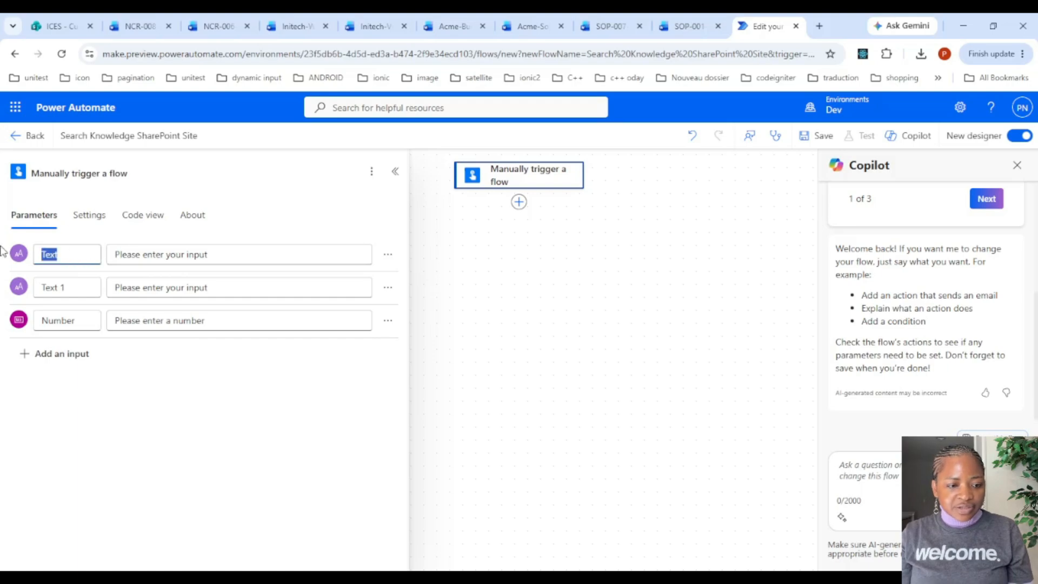
pyautogui.write('Que')
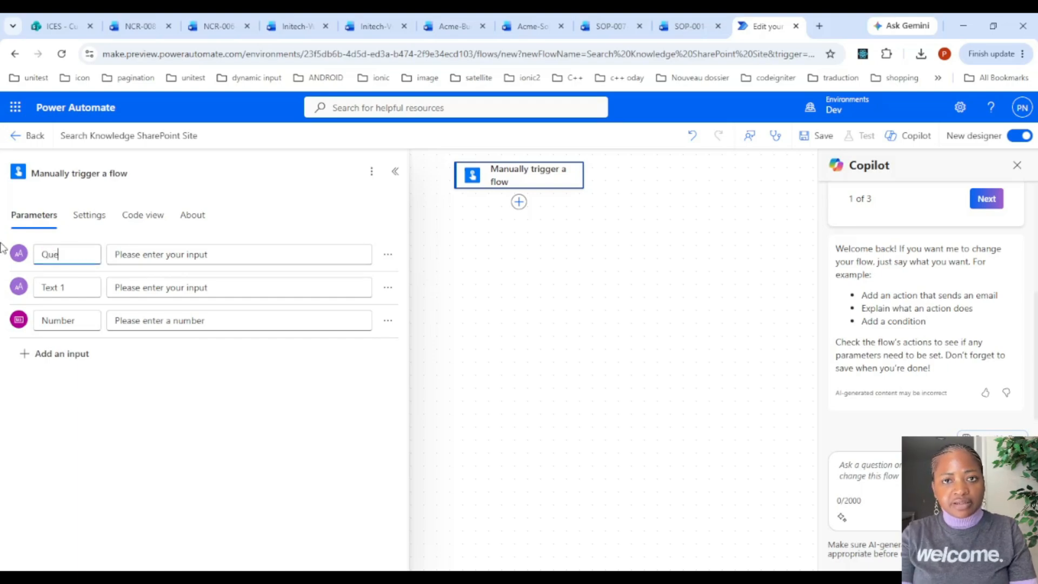
pyautogui.write('ry')
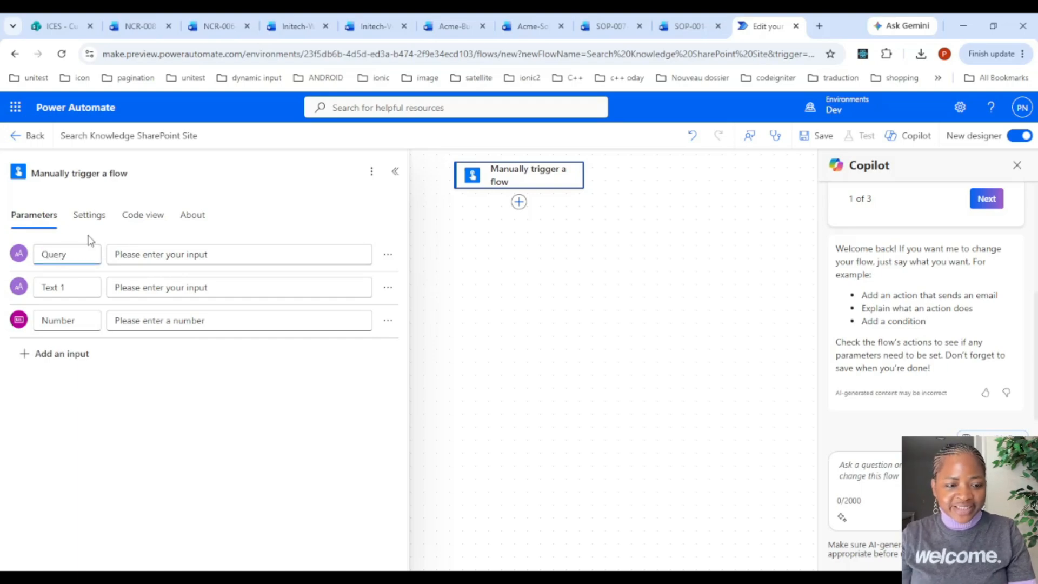
pyautogui.click(138, 252)
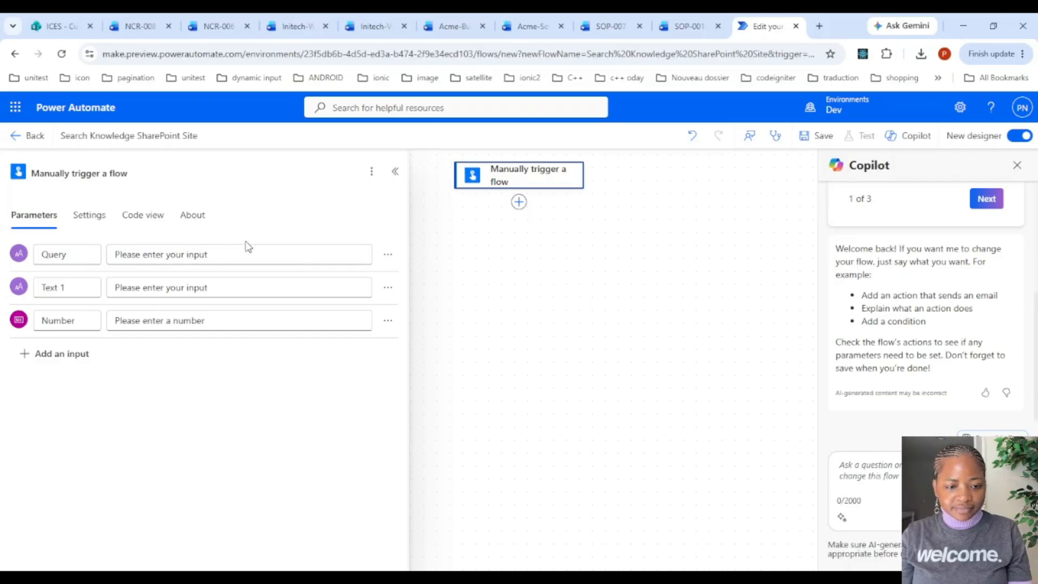
pyautogui.moveTo(246, 249); pyautogui.dragTo(93, 239)
pyautogui.write('Text to query')
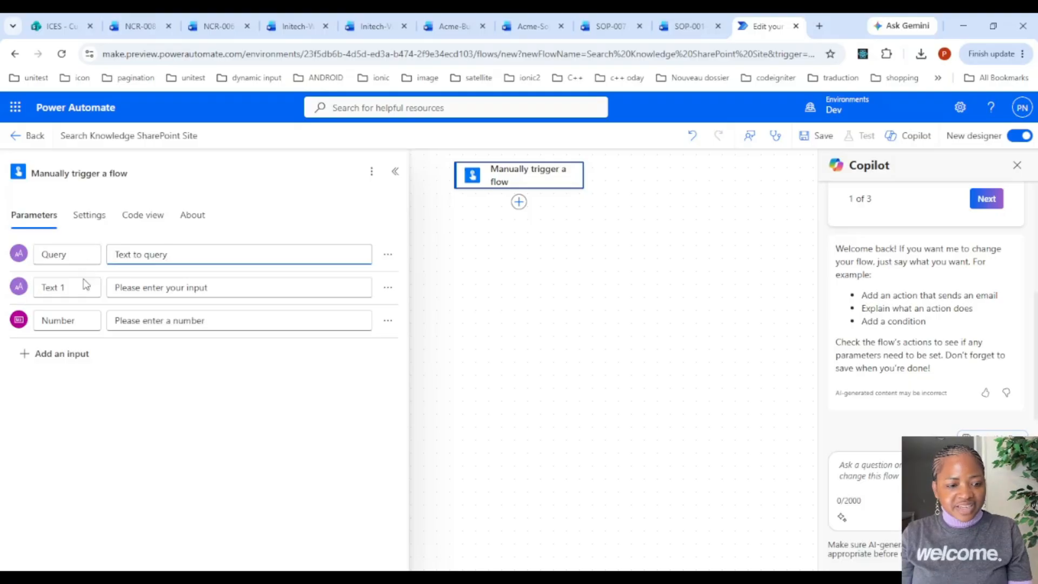
# Name the trigger's second text input "Scope" and set its prompt text to "what document library do we need to search on"
pyautogui.moveTo(83, 283); pyautogui.dragTo(3, 281)
pyautogui.press('BackSpace')
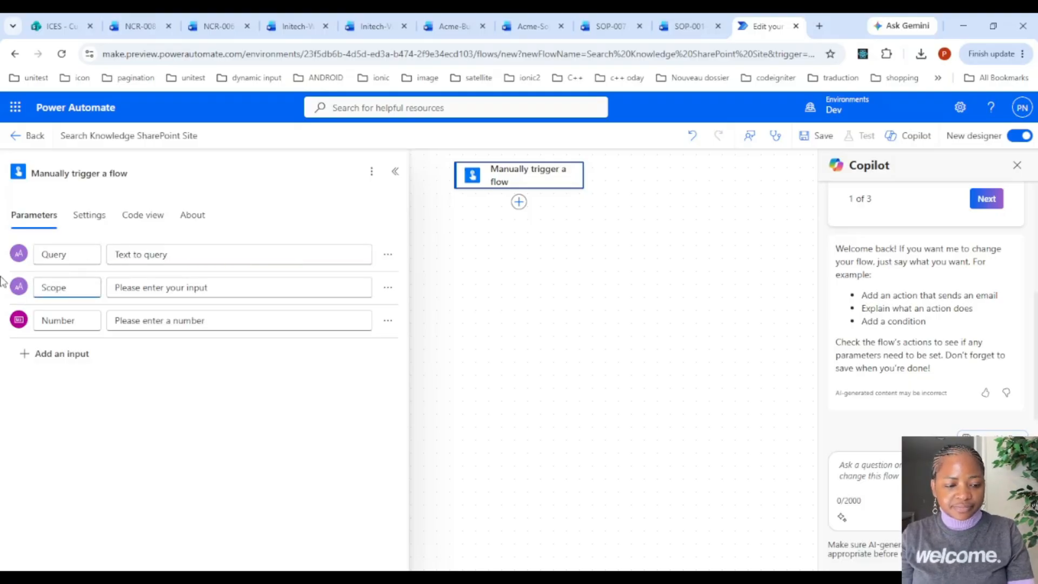
pyautogui.click(146, 289)
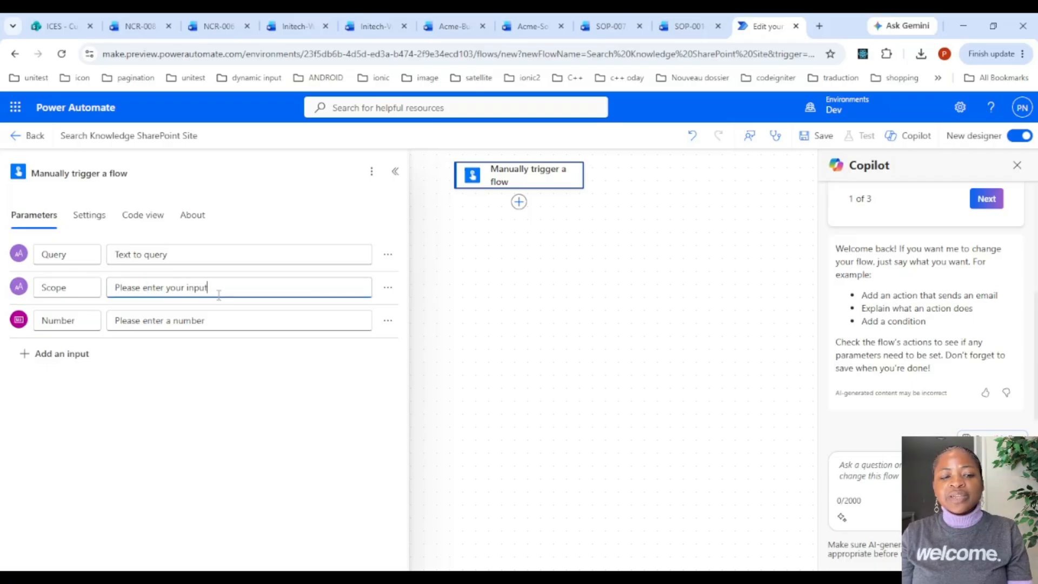
pyautogui.moveTo(211, 287); pyautogui.dragTo(65, 278)
pyautogui.write('wha ')
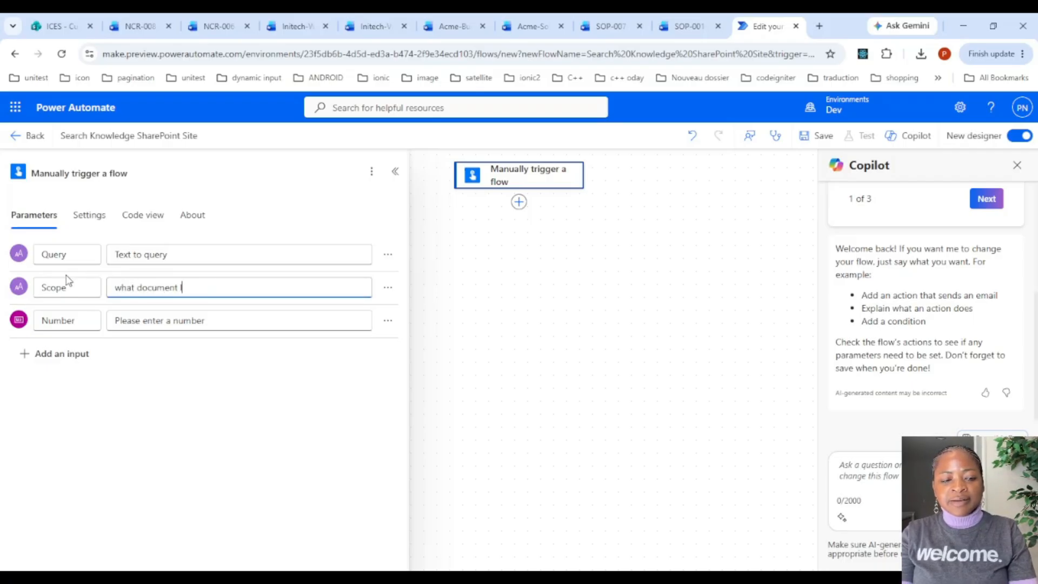
pyautogui.write('we need to search on')
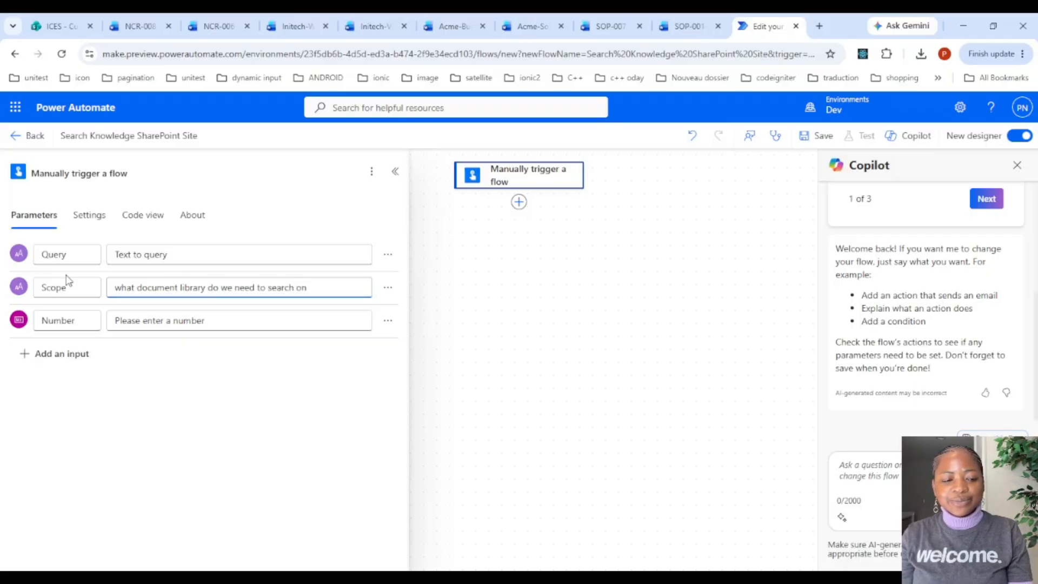
# Name the trigger's number input "countResults" and set its prompt text to "in between 1 and 25 and the default is 5"
pyautogui.doubleClick(69, 320)
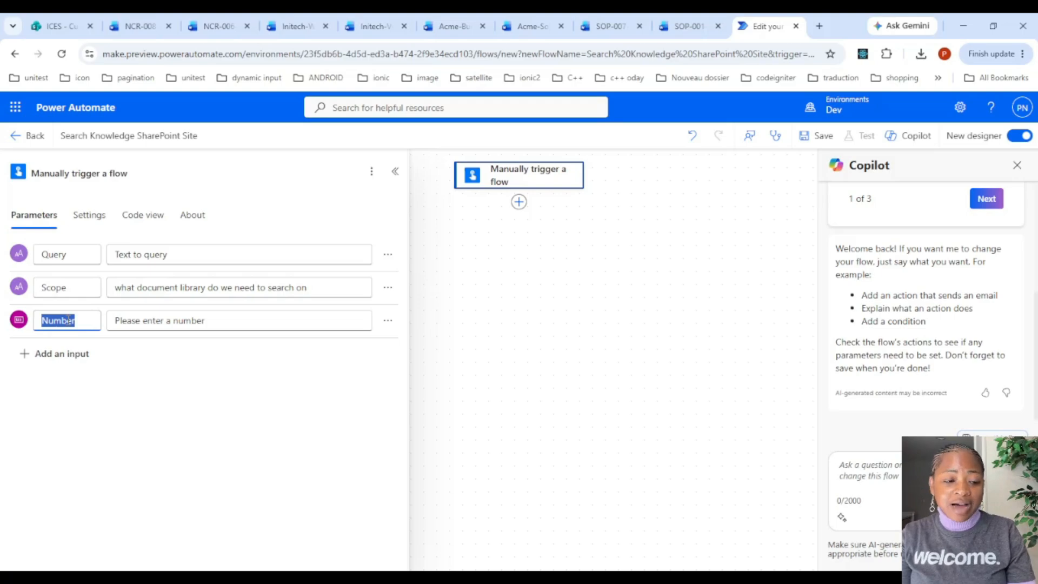
pyautogui.write('countResults')
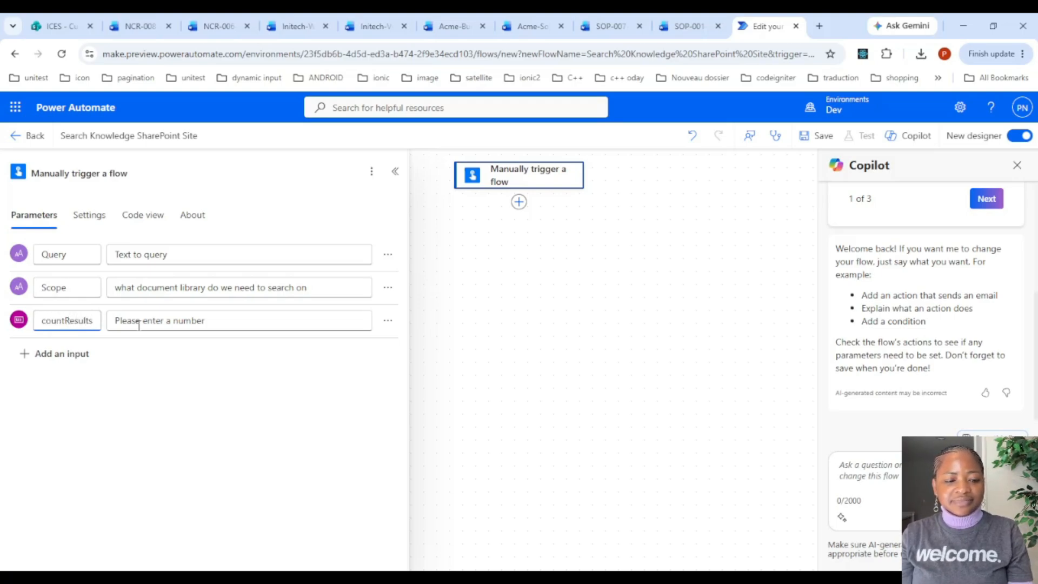
pyautogui.click(139, 325)
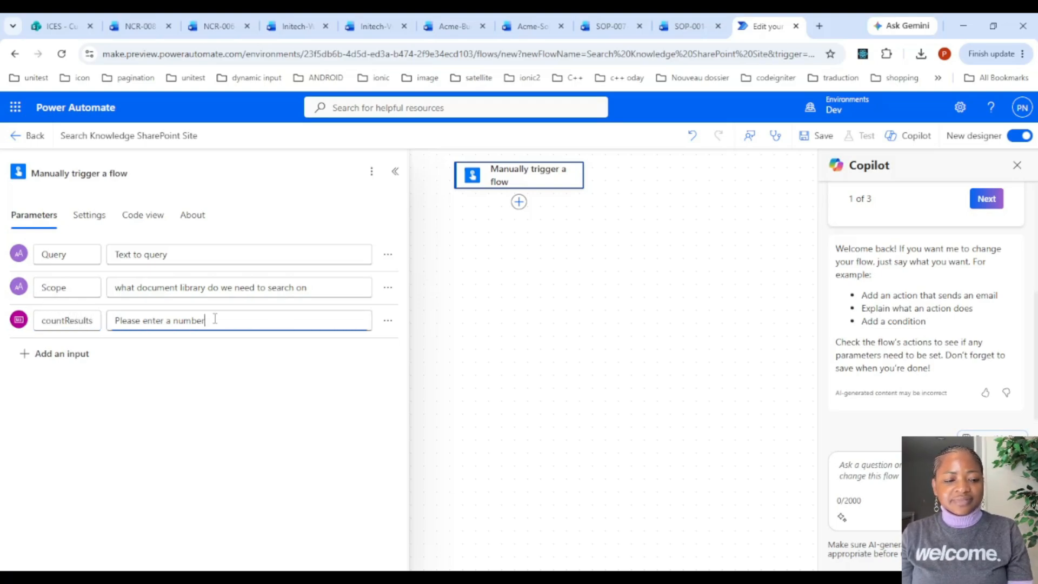
pyautogui.moveTo(205, 321); pyautogui.dragTo(110, 315)
pyautogui.press('BackSpace')
pyautogui.write('in b')
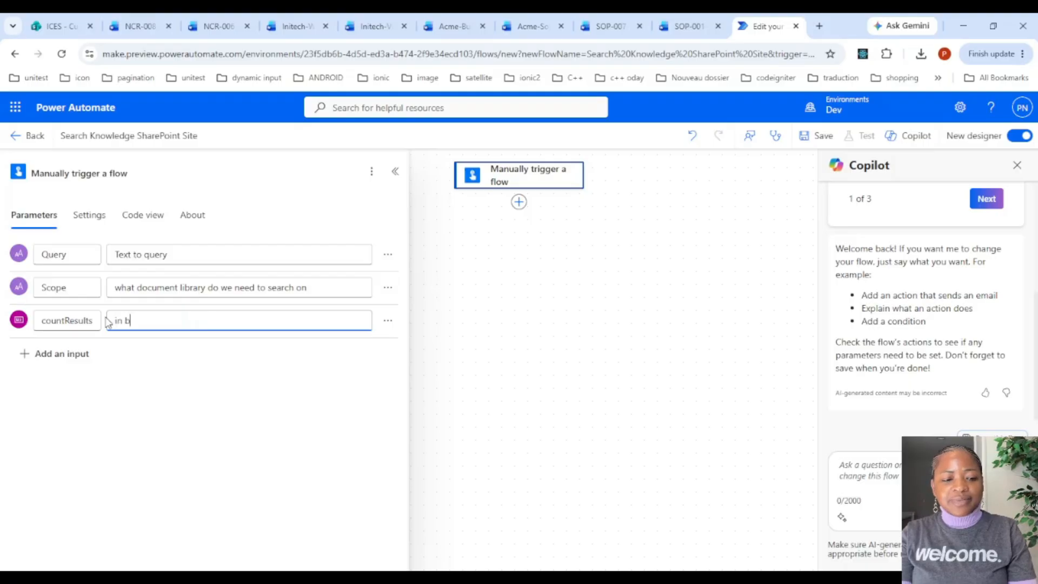
pyautogui.write('etween 1 and 25 and')
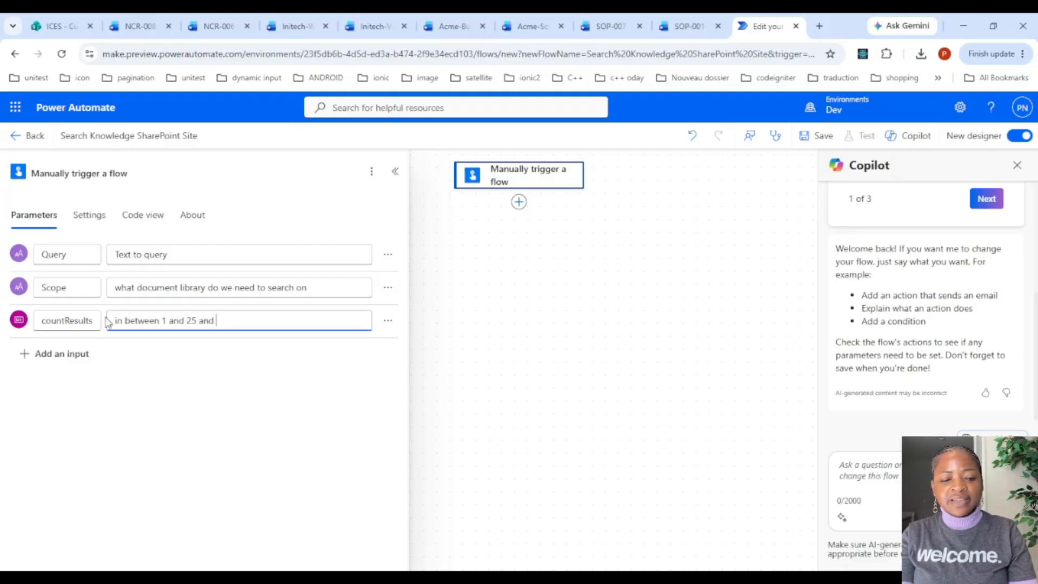
pyautogui.write(' the default is 5')
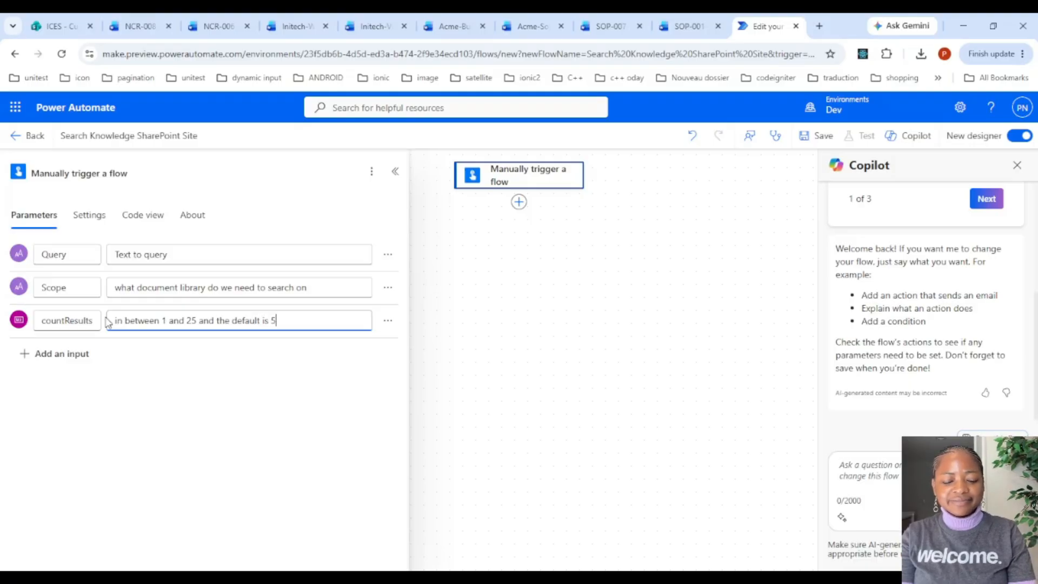
pyautogui.click(159, 410)
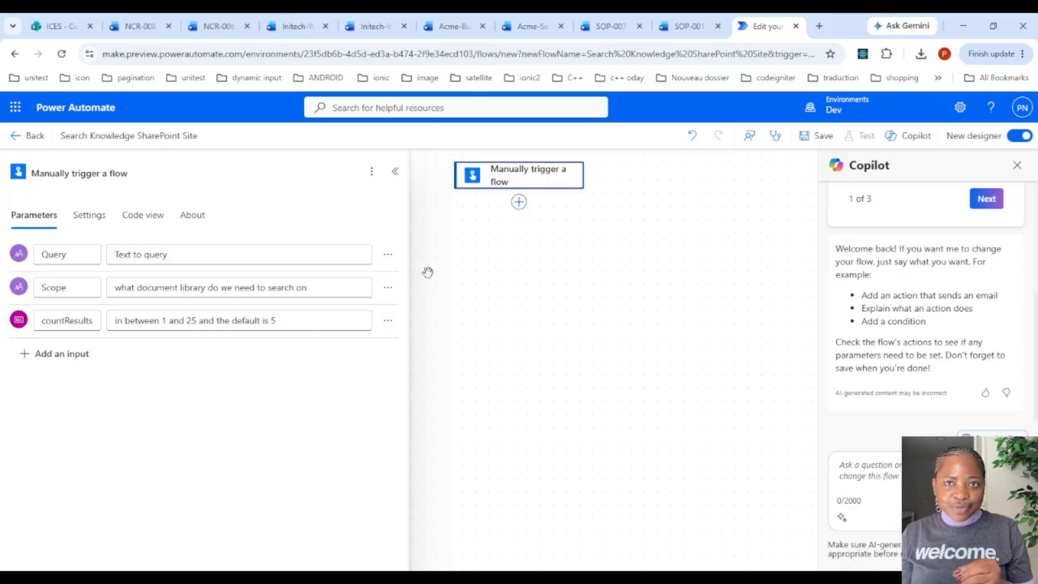
# Add a Data Operation Compose action below the trigger and rename it "Sanatize_Query"
pyautogui.click(519, 203)
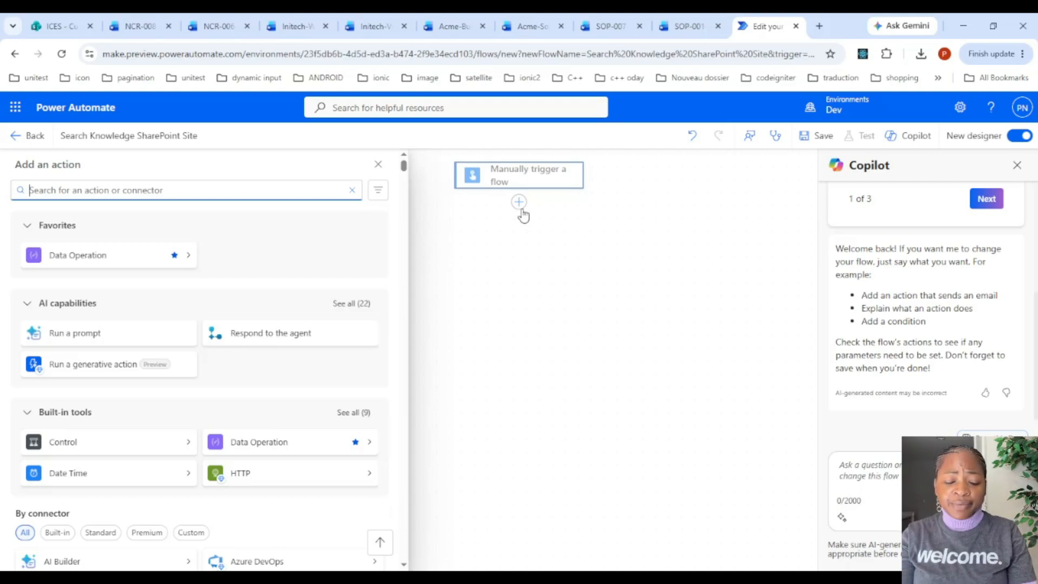
pyautogui.write('compose')
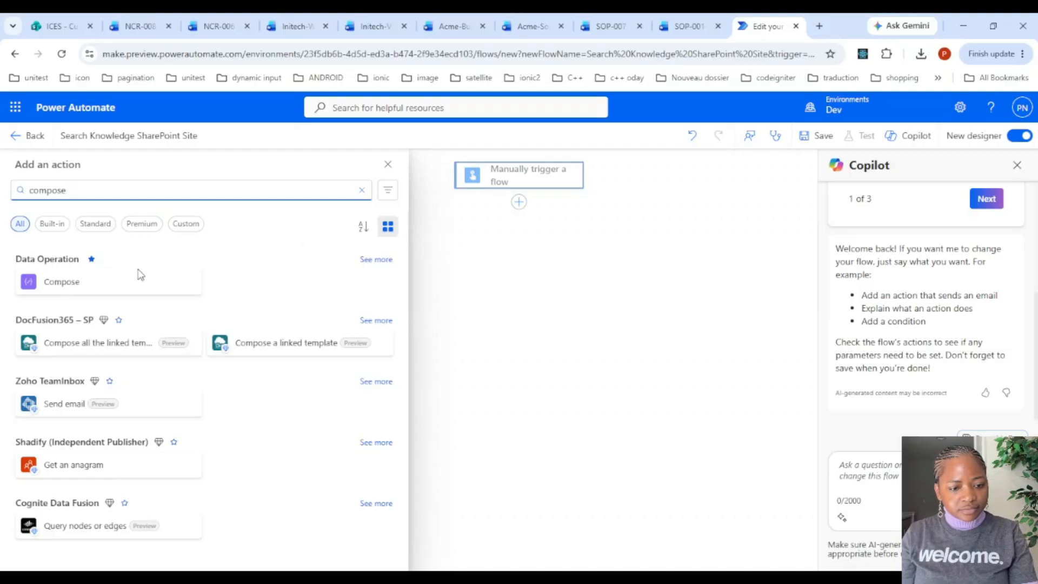
pyautogui.click(132, 280)
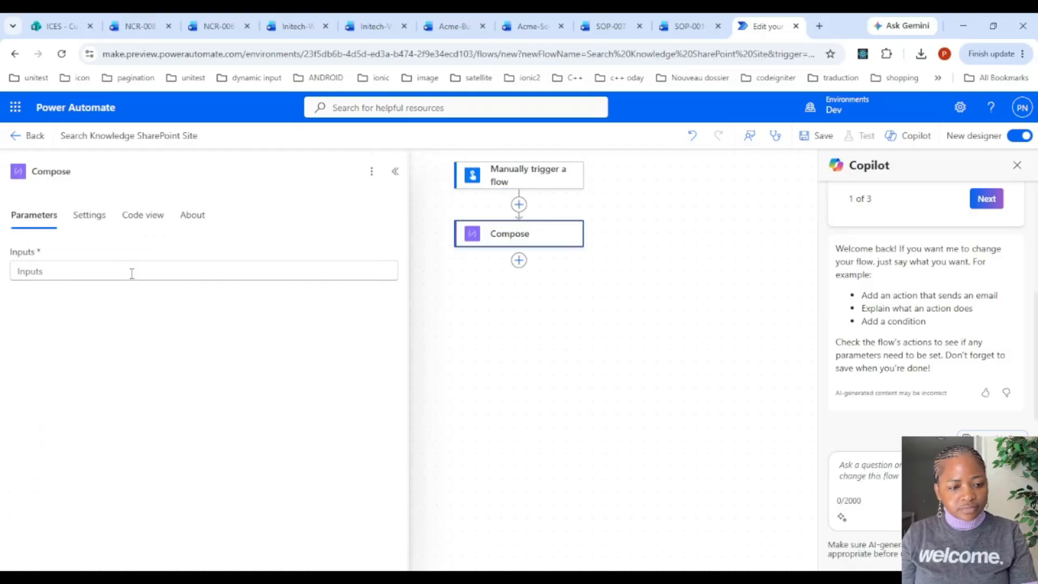
pyautogui.moveTo(103, 169); pyautogui.dragTo(8, 169)
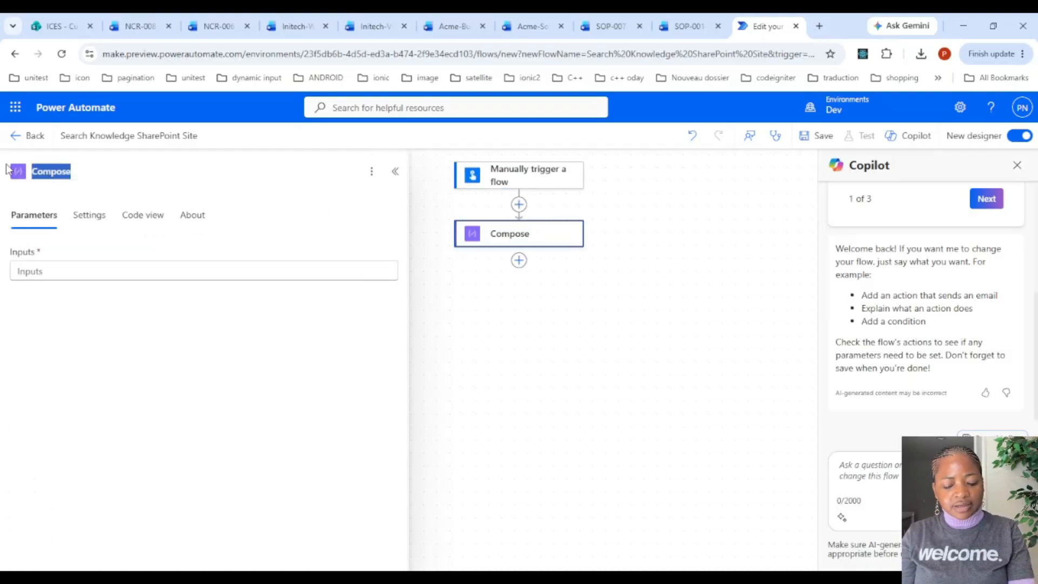
pyautogui.write('s')
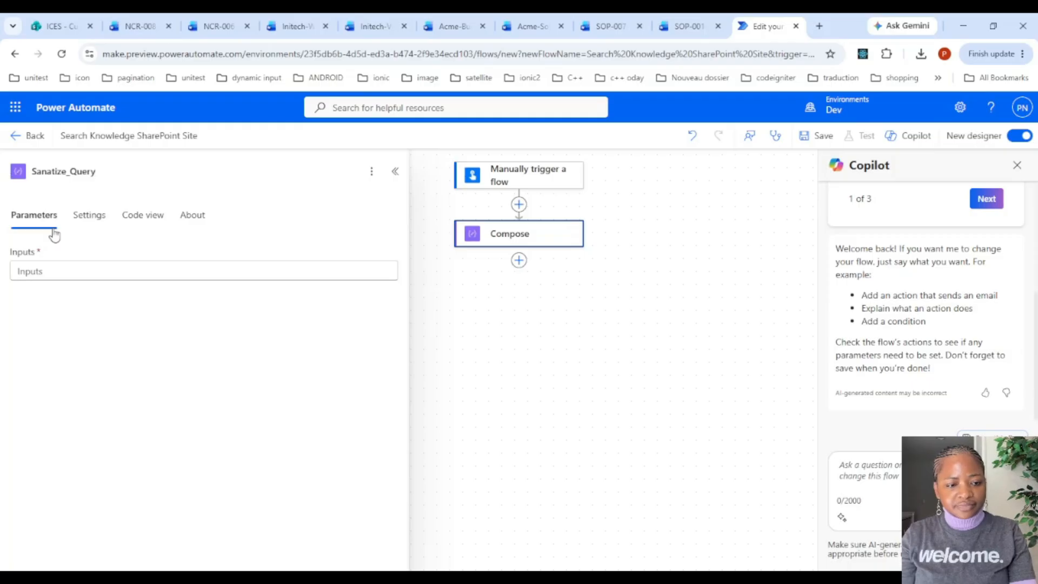
# Start an expression for the Inputs of Sanatize_Query with a trim function nested inside coalesce: coalesce(trim())
pyautogui.click(74, 273)
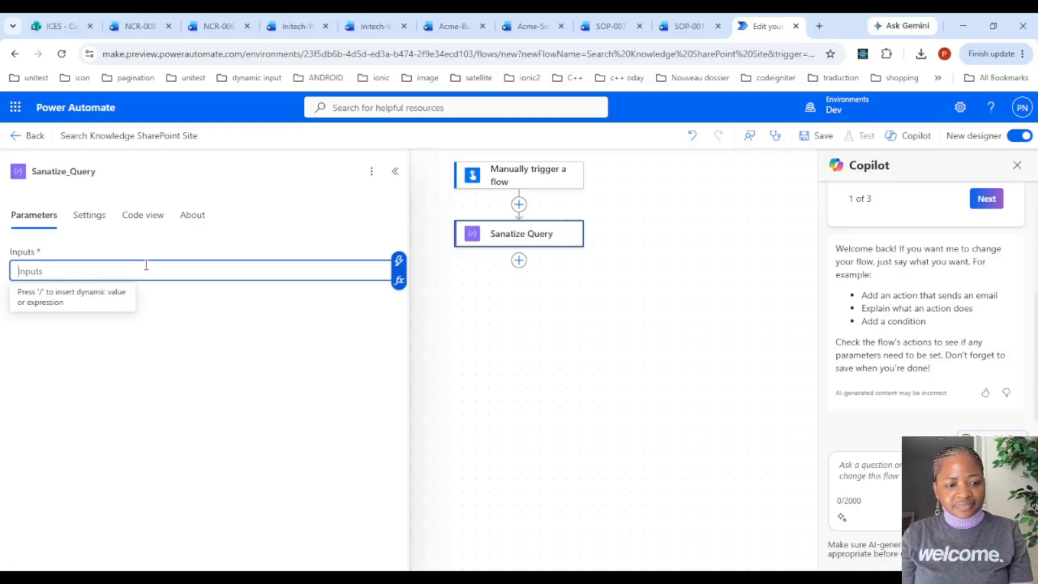
pyautogui.click(399, 280)
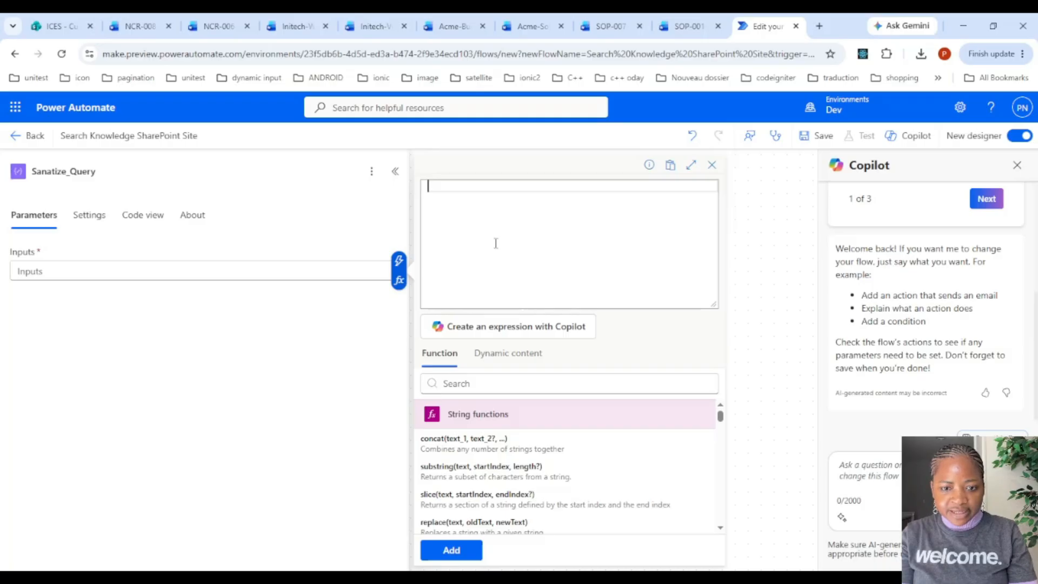
pyautogui.write('coal')
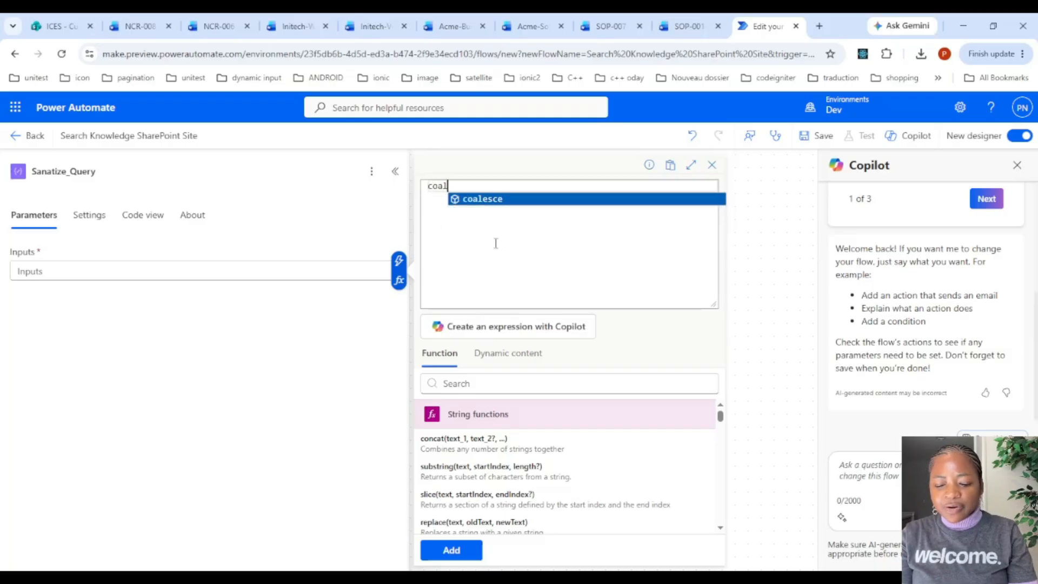
pyautogui.press('Tab')
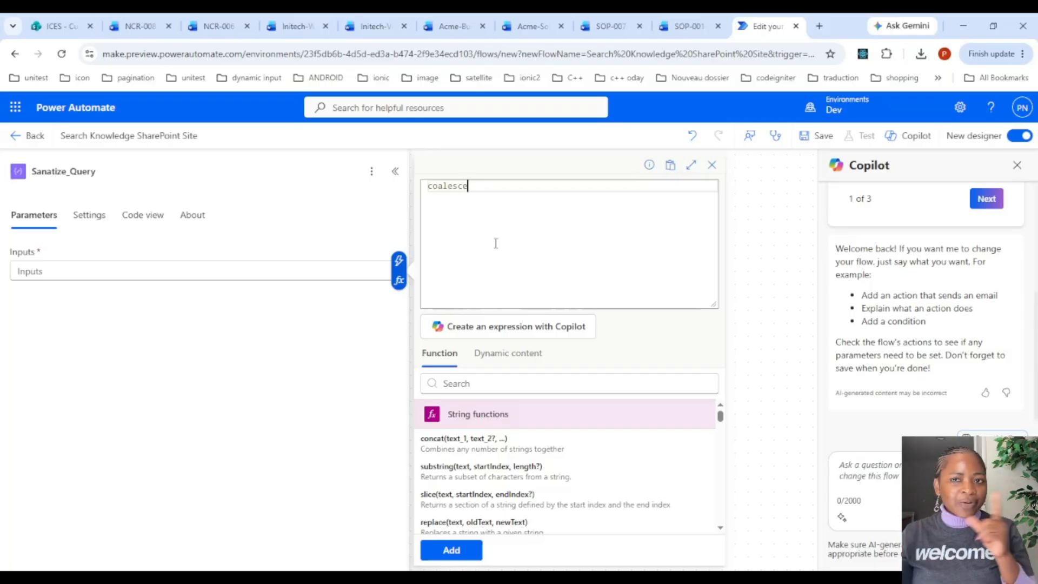
pyautogui.write('(')
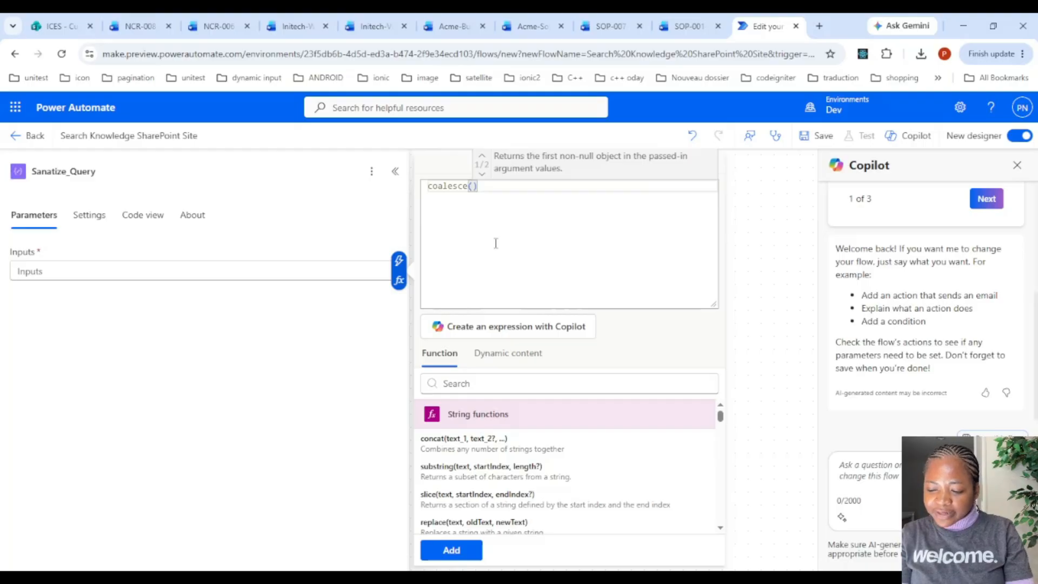
pyautogui.write('trim')
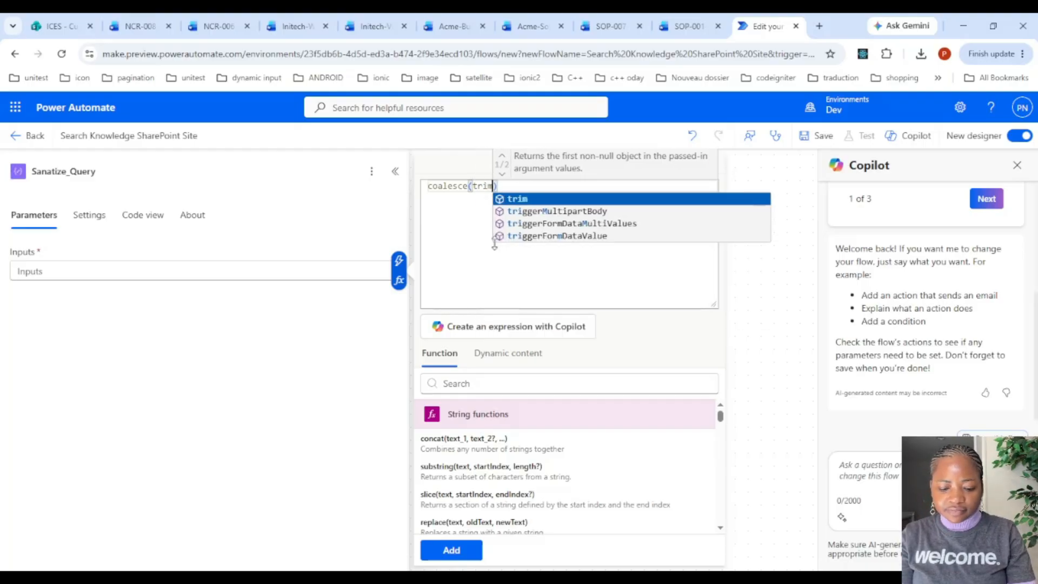
pyautogui.write('(')
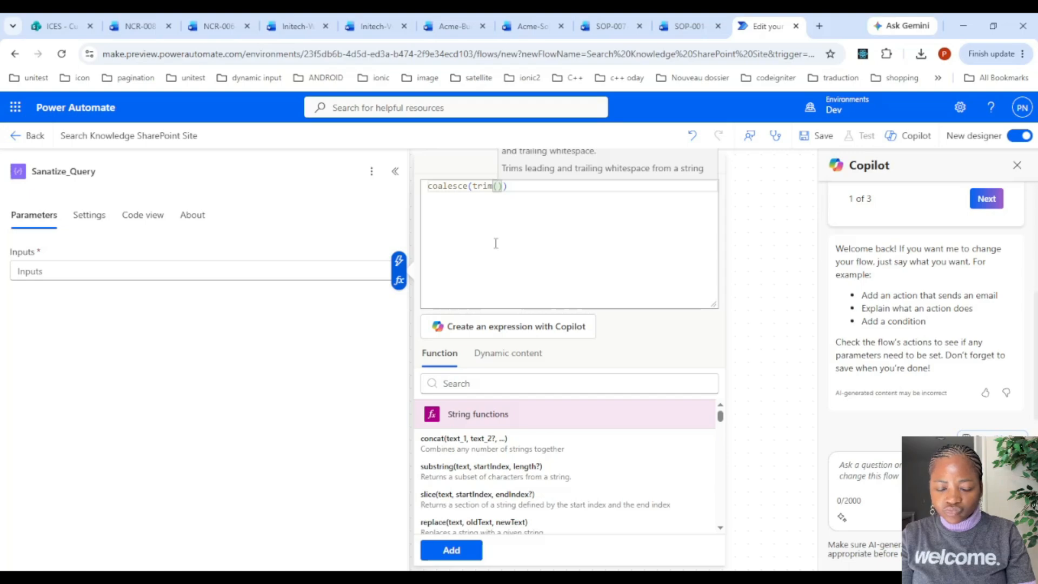
# Insert the trigger's Query value as dynamic content inside the expression's trim function
pyautogui.click(508, 353)
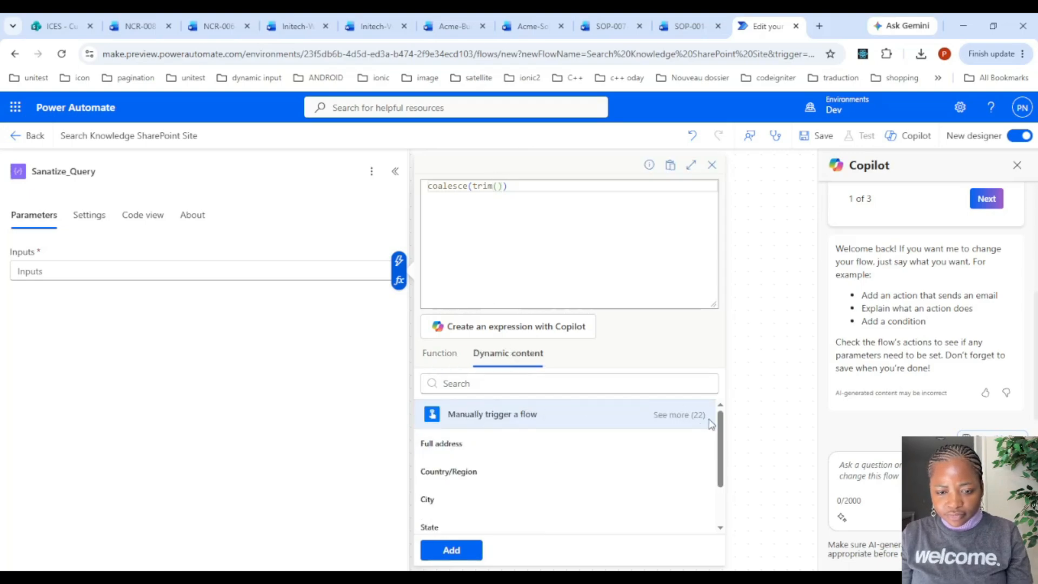
pyautogui.moveTo(719, 431); pyautogui.dragTo(725, 411)
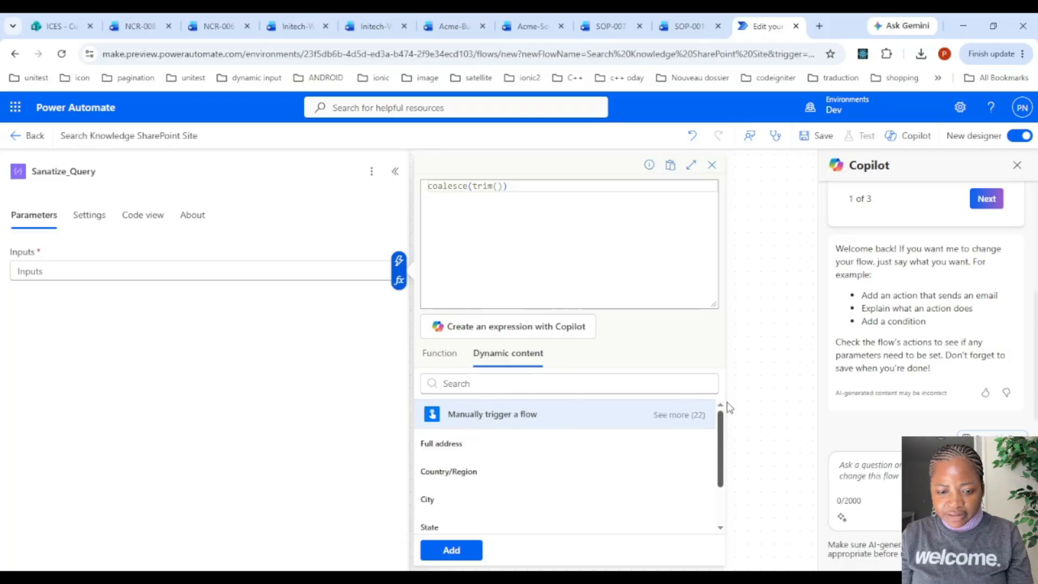
pyautogui.scroll(-2, 725, 457)
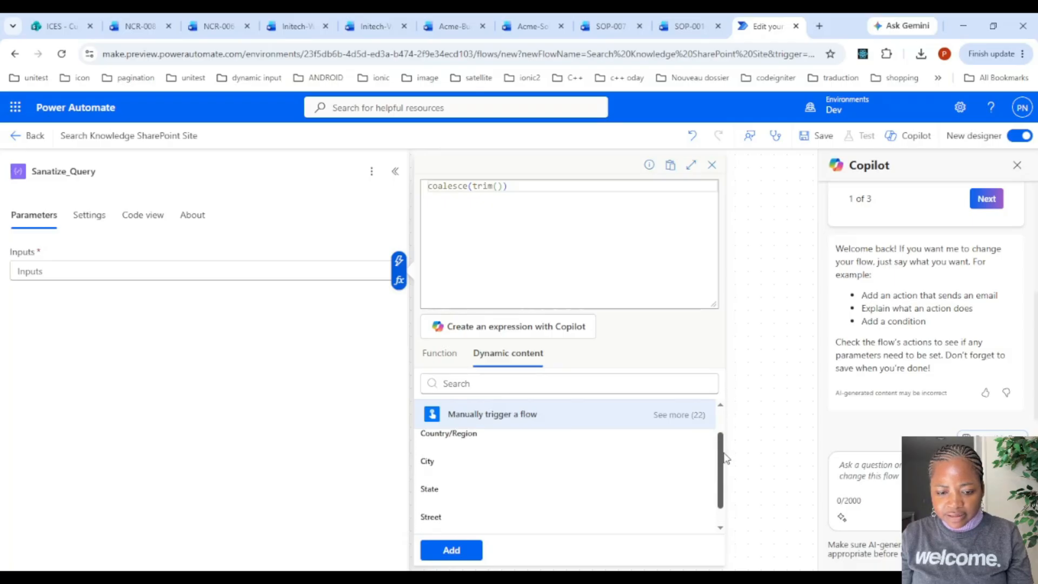
pyautogui.click(690, 416)
pyautogui.moveTo(720, 431); pyautogui.dragTo(722, 485)
pyautogui.click(591, 440)
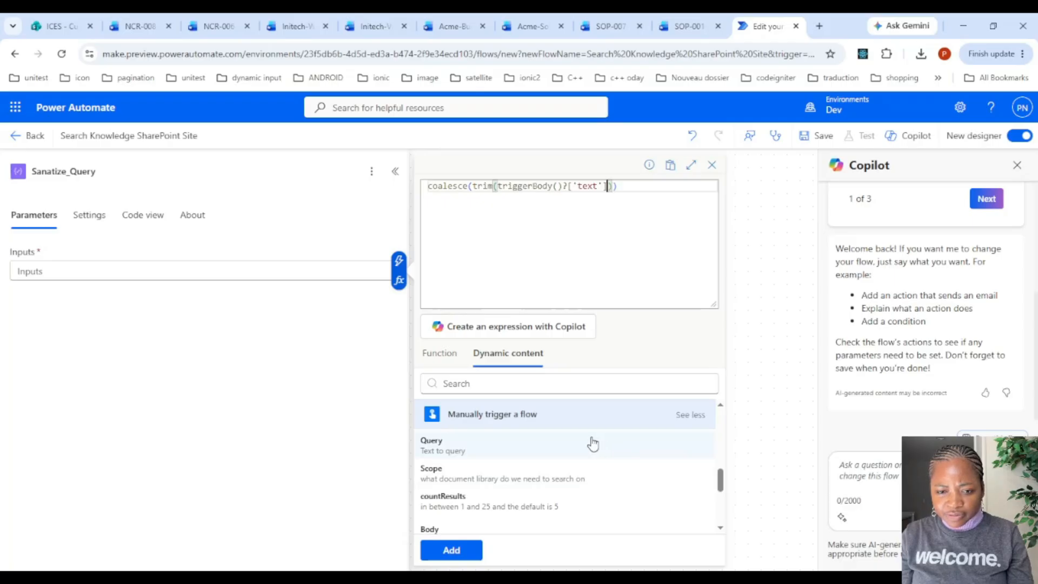
# Add an empty string '' as coalesce's second argument and insert the finished expression into the Inputs of Sanatize_Query
pyautogui.click(614, 188)
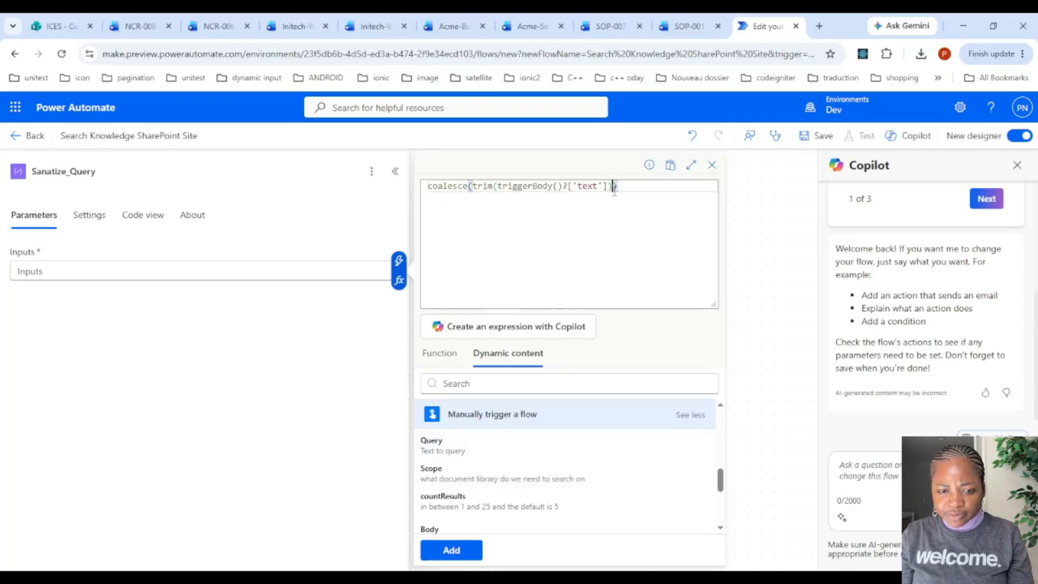
pyautogui.write(",'")
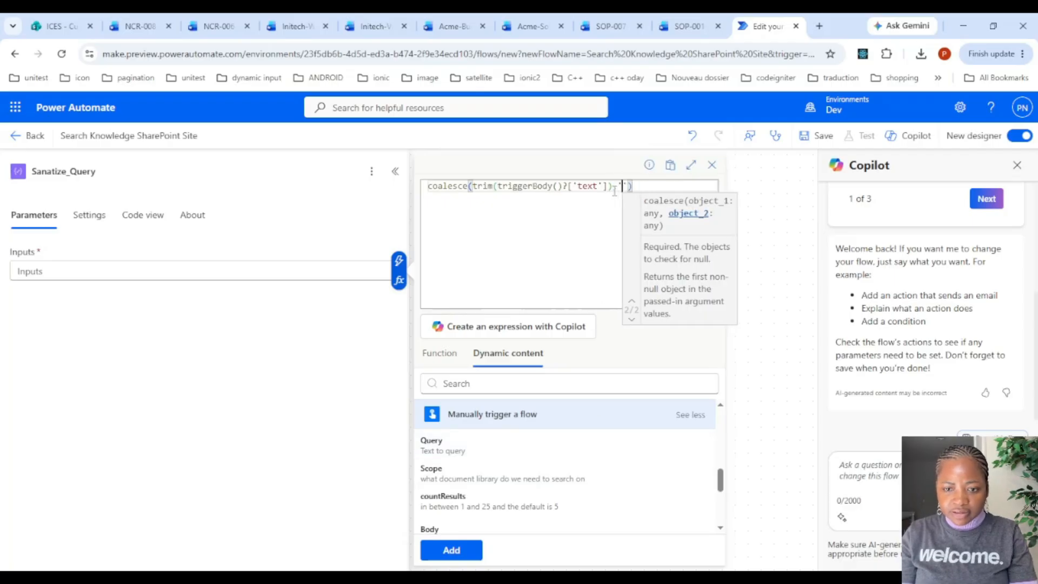
pyautogui.click(651, 188)
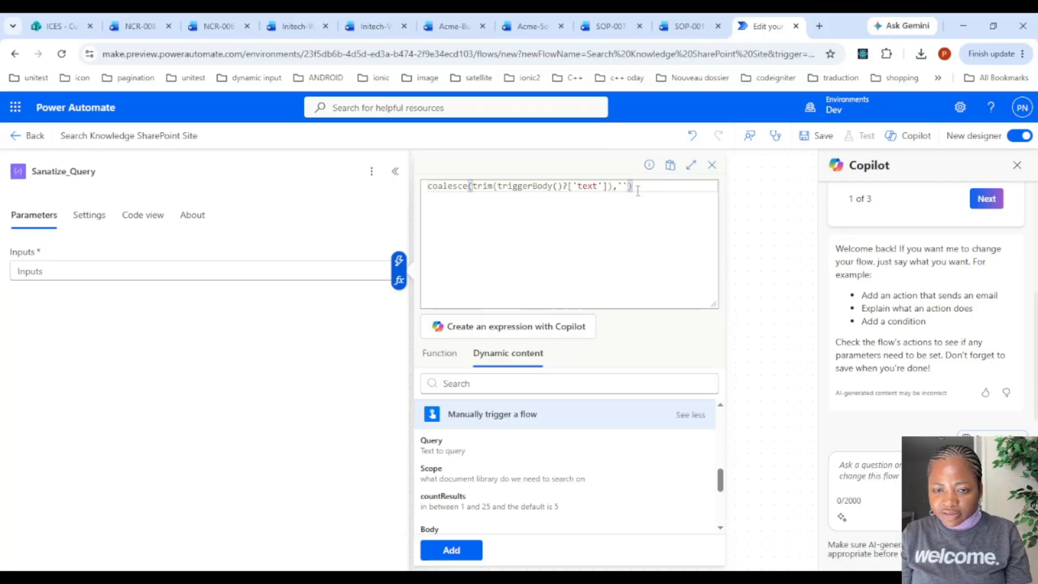
pyautogui.moveTo(468, 185); pyautogui.dragTo(428, 185)
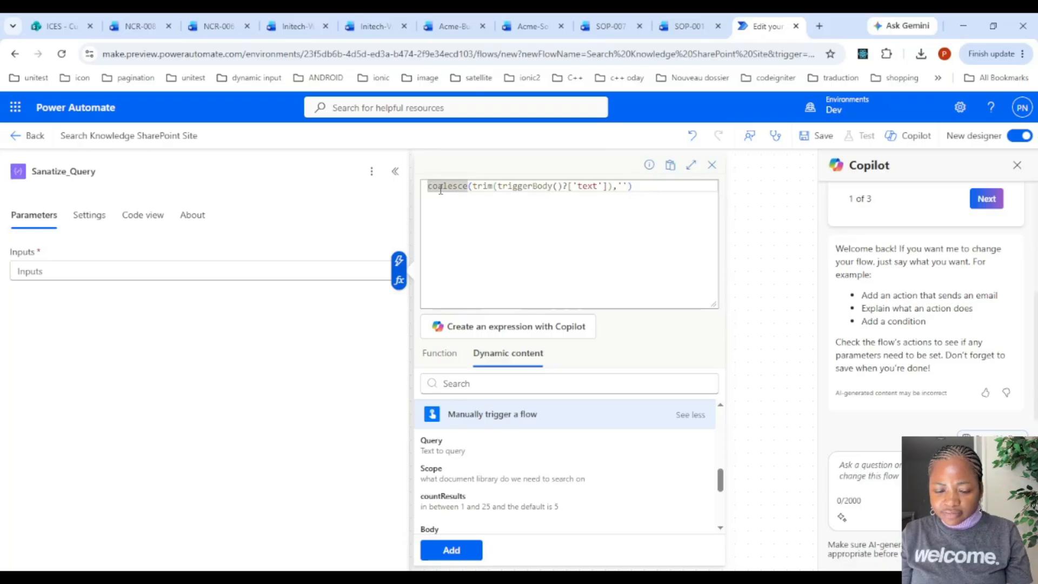
pyautogui.click(652, 193)
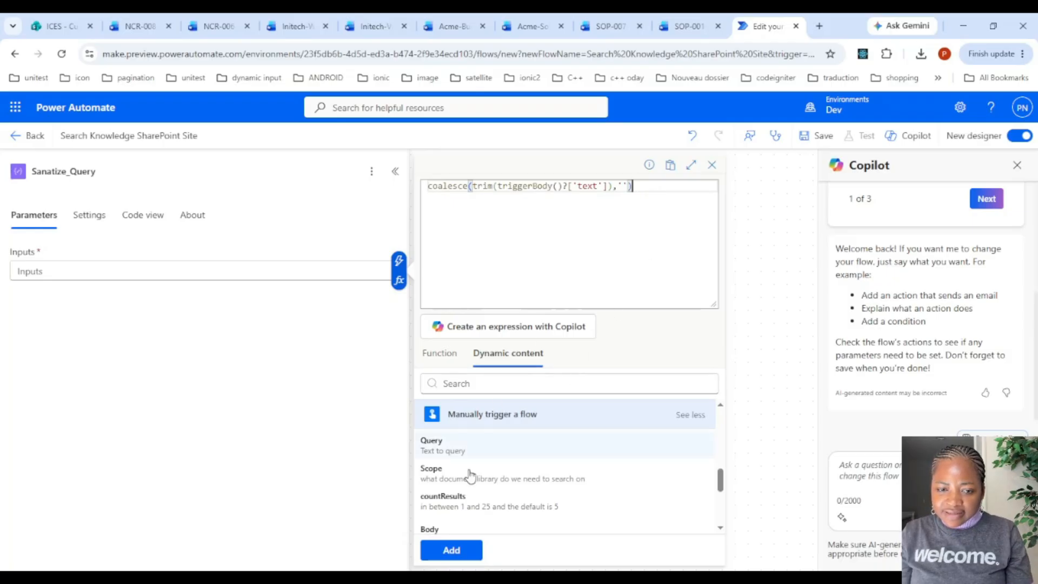
pyautogui.click(468, 547)
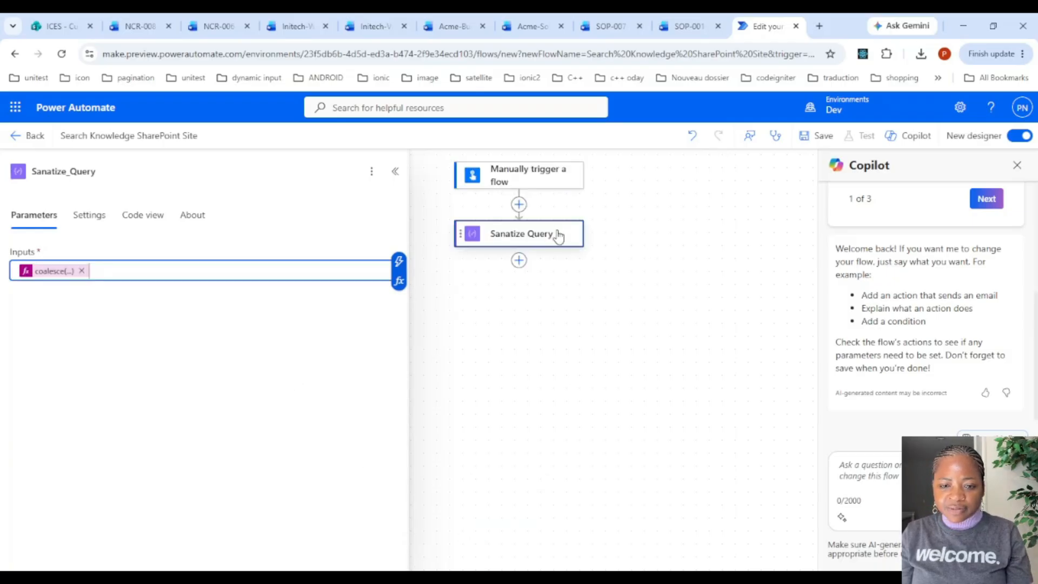
# Add a Data Operation Compose action below Sanatize Query and rename it "Scope"
pyautogui.click(518, 261)
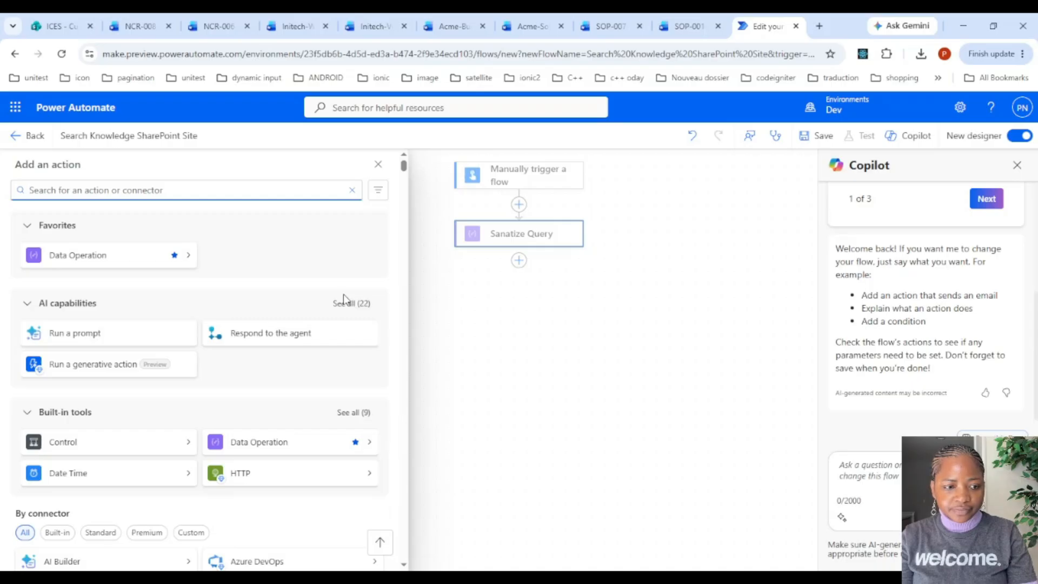
pyautogui.write('compose')
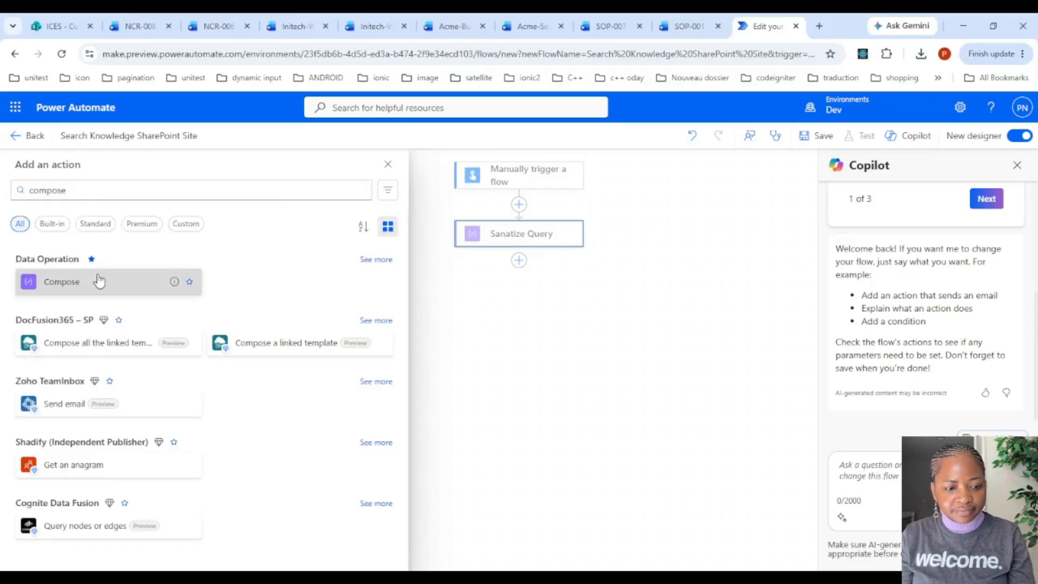
pyautogui.click(97, 280)
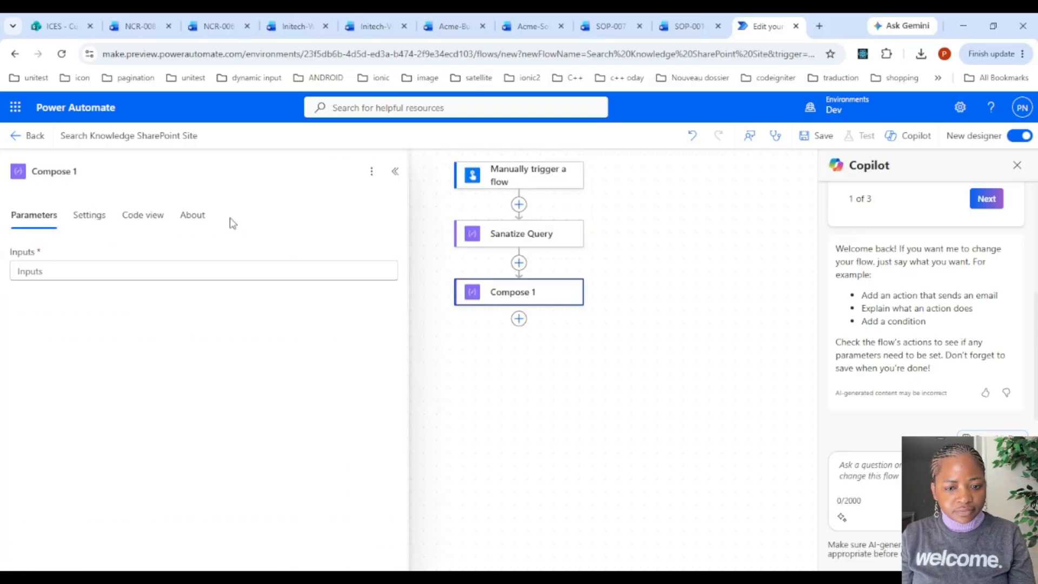
pyautogui.click(105, 171)
pyautogui.moveTo(103, 172); pyautogui.dragTo(1, 179)
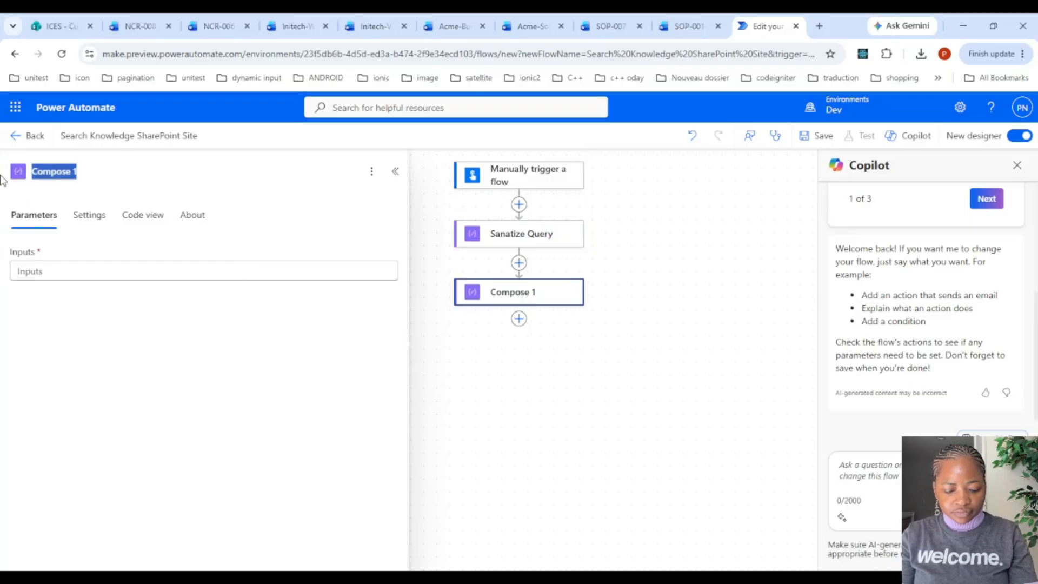
pyautogui.write('Scope')
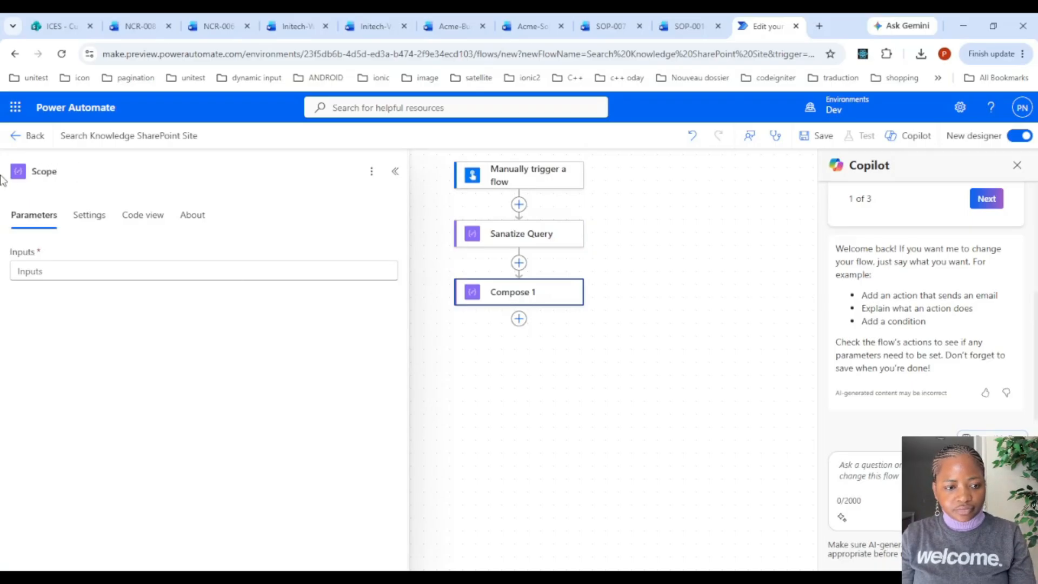
# Start an expression for the Inputs of Scope: coalesce with the trigger's Scope value as first argument and an empty string '' as second
pyautogui.click(68, 273)
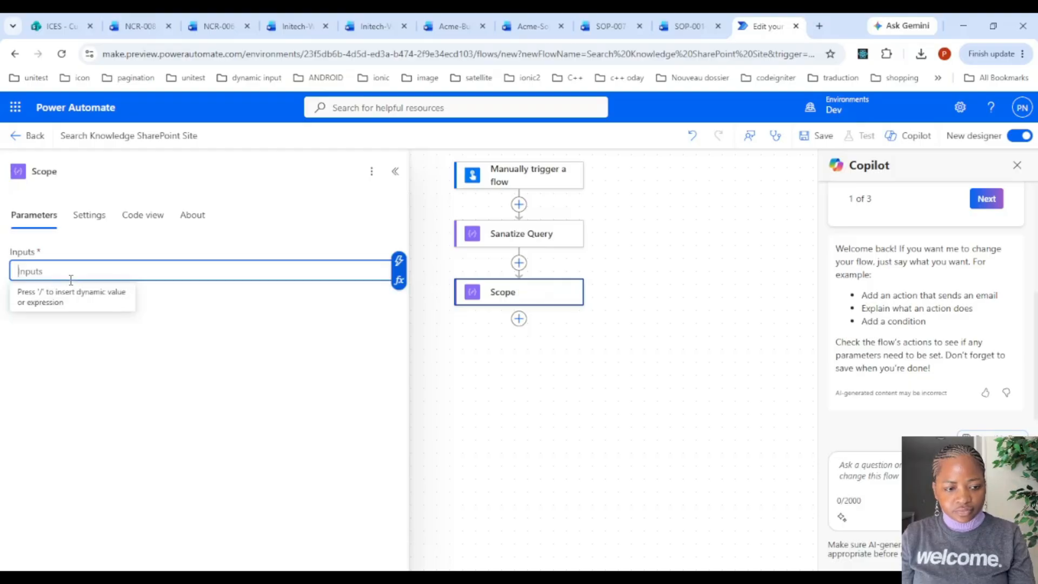
pyautogui.click(399, 281)
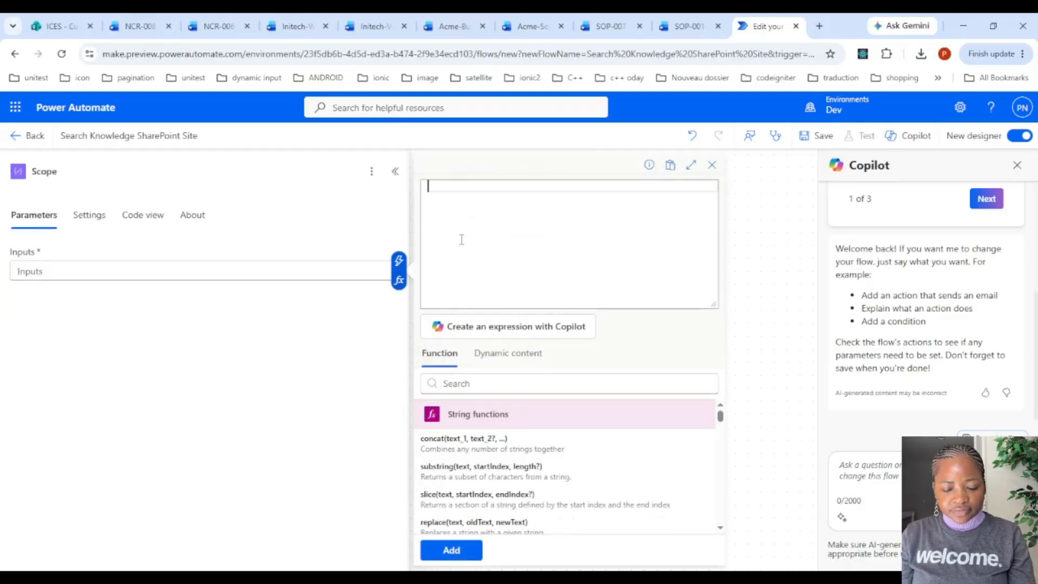
pyautogui.write('coal')
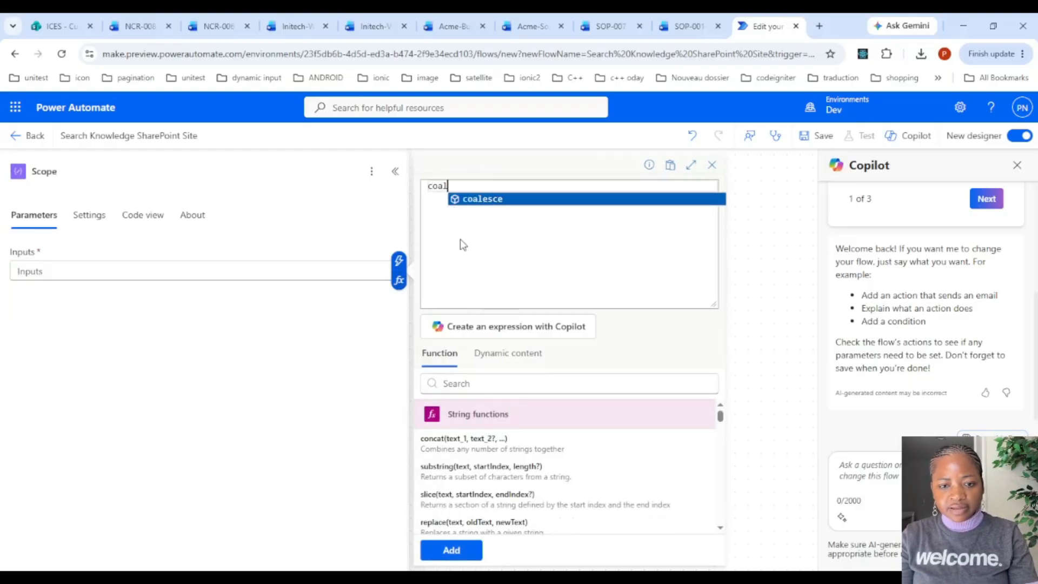
pyautogui.write('esce(')
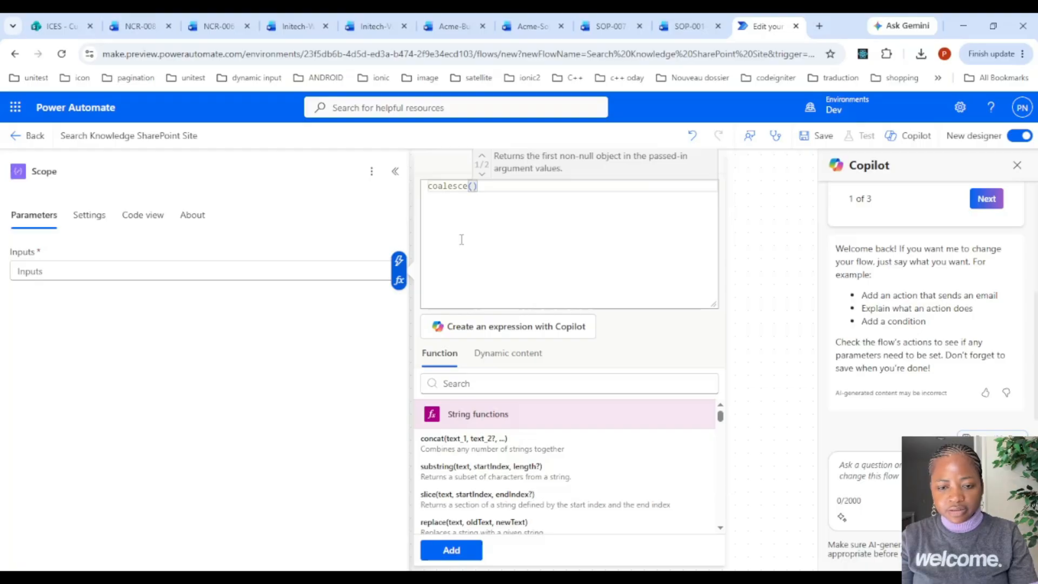
pyautogui.click(509, 353)
pyautogui.click(546, 391)
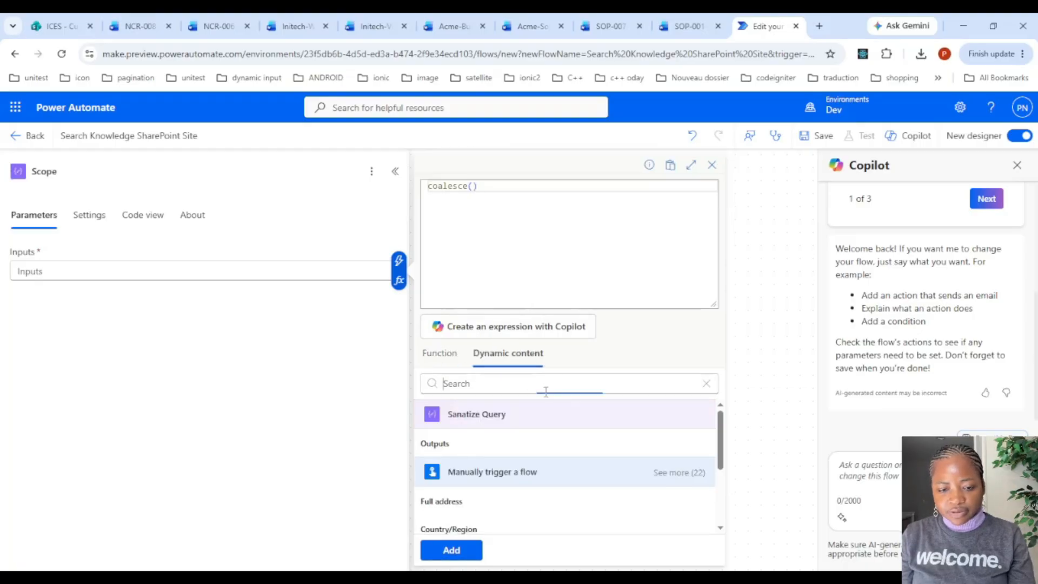
pyautogui.write('sco')
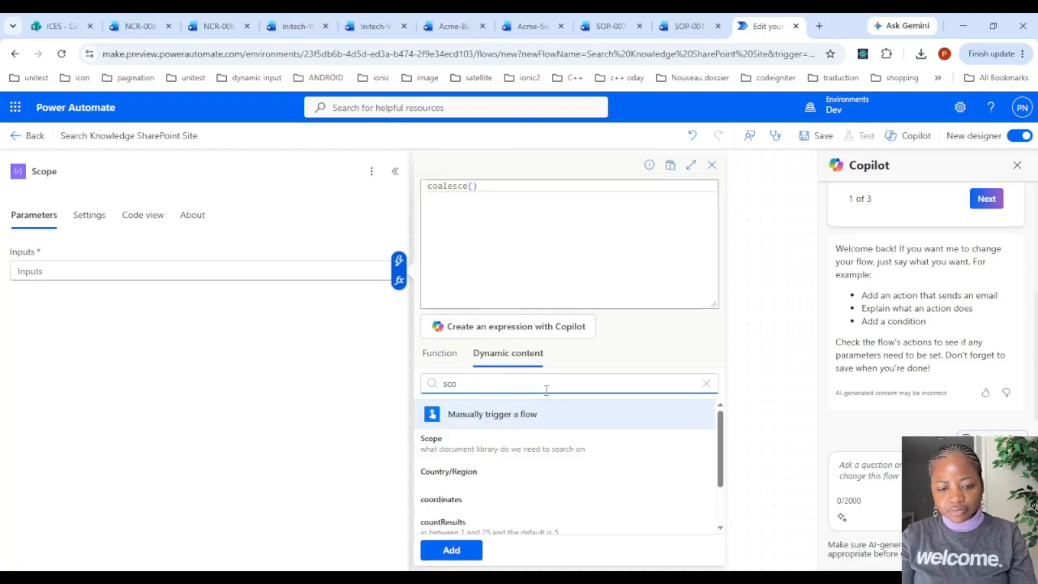
pyautogui.click(538, 441)
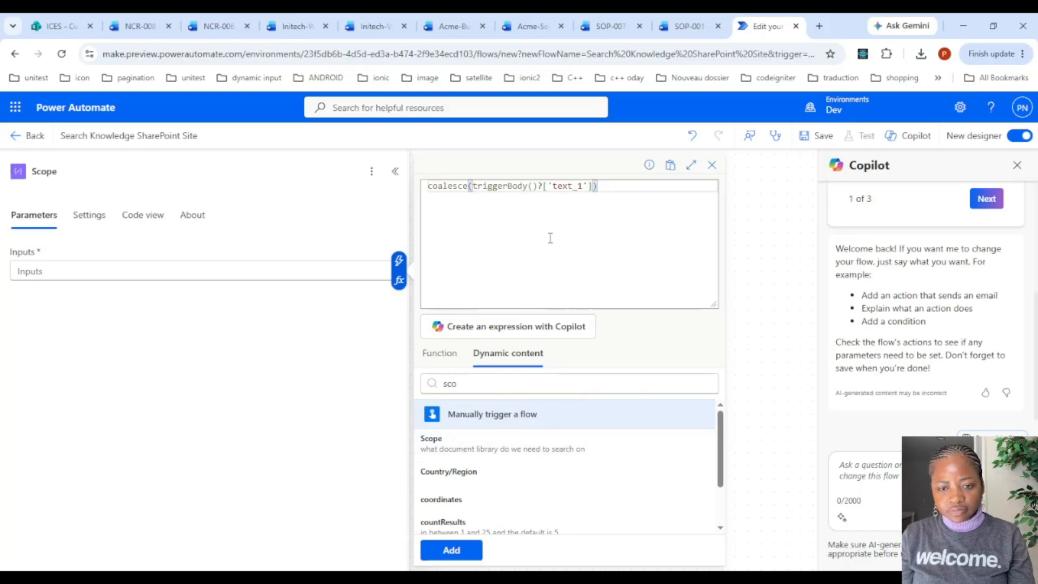
pyautogui.write(",'")
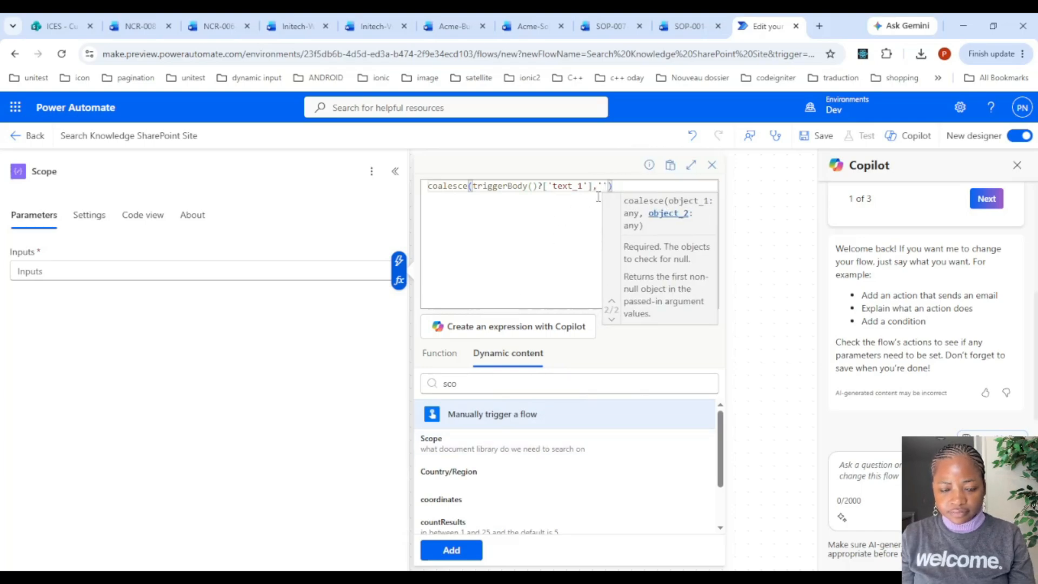
# Wrap the coalesce call in the Scope expression in a trim function
pyautogui.click(428, 186)
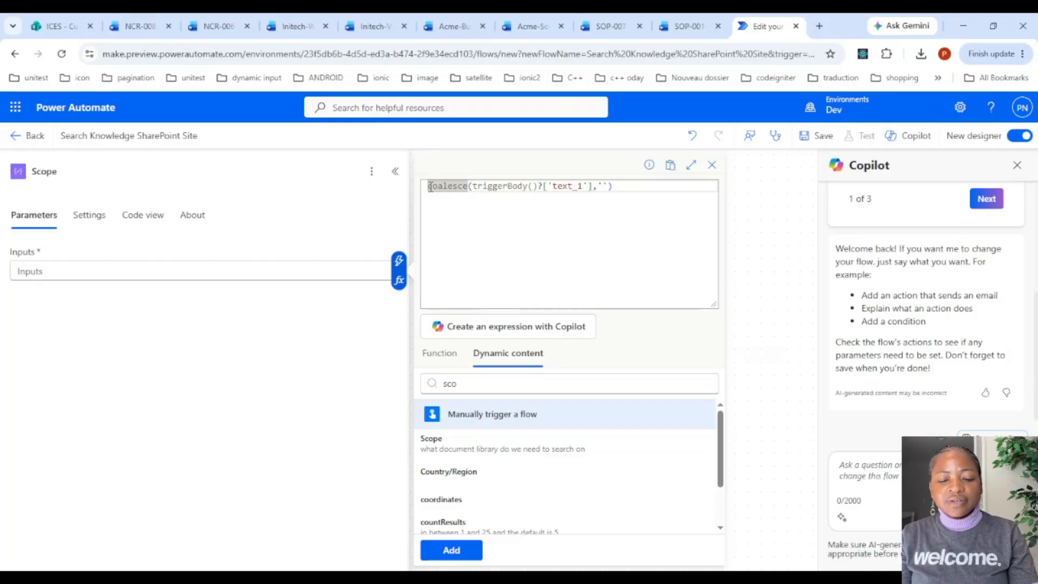
pyautogui.write('trim')
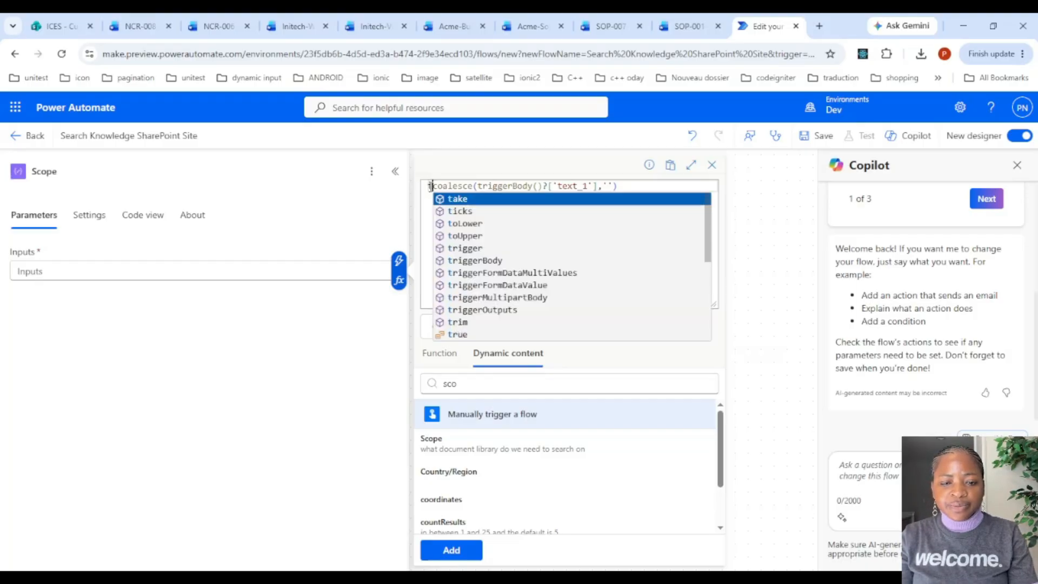
pyautogui.write('(')
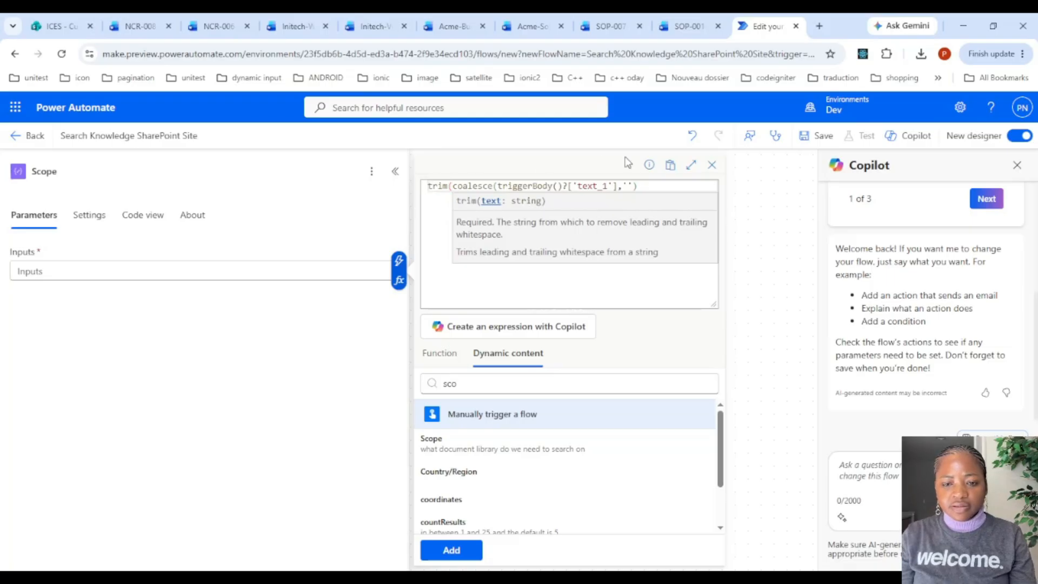
pyautogui.click(651, 182)
pyautogui.write(')')
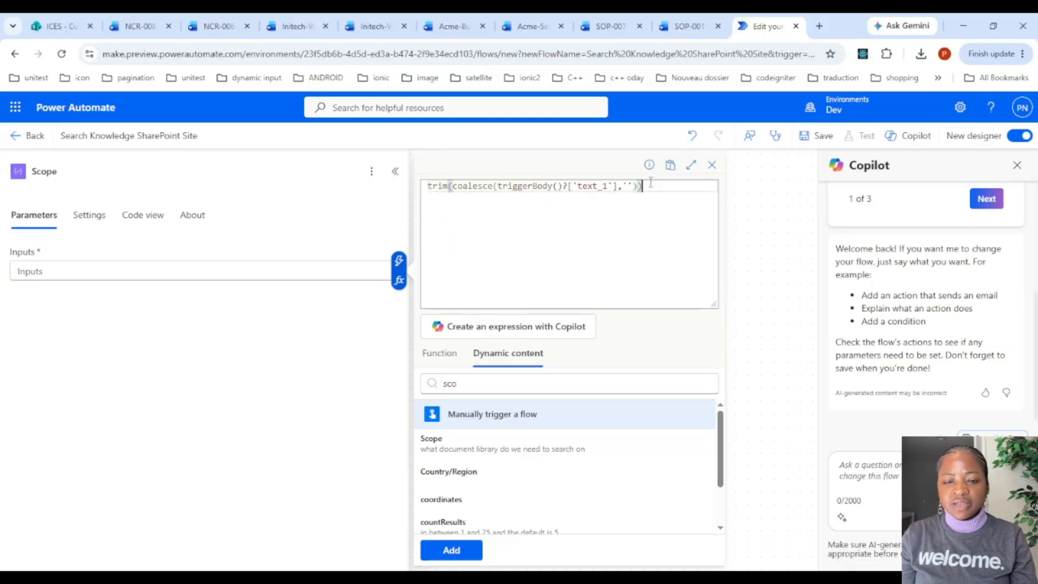
# Wrap the trim call in the Scope expression in a toLower function
pyautogui.doubleClick(429, 187)
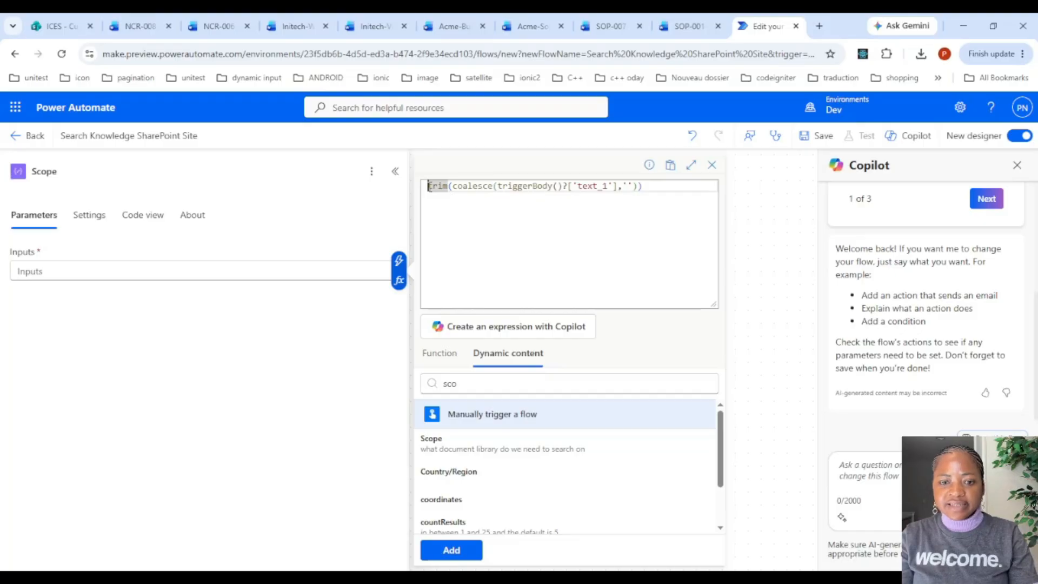
pyautogui.write('e-')
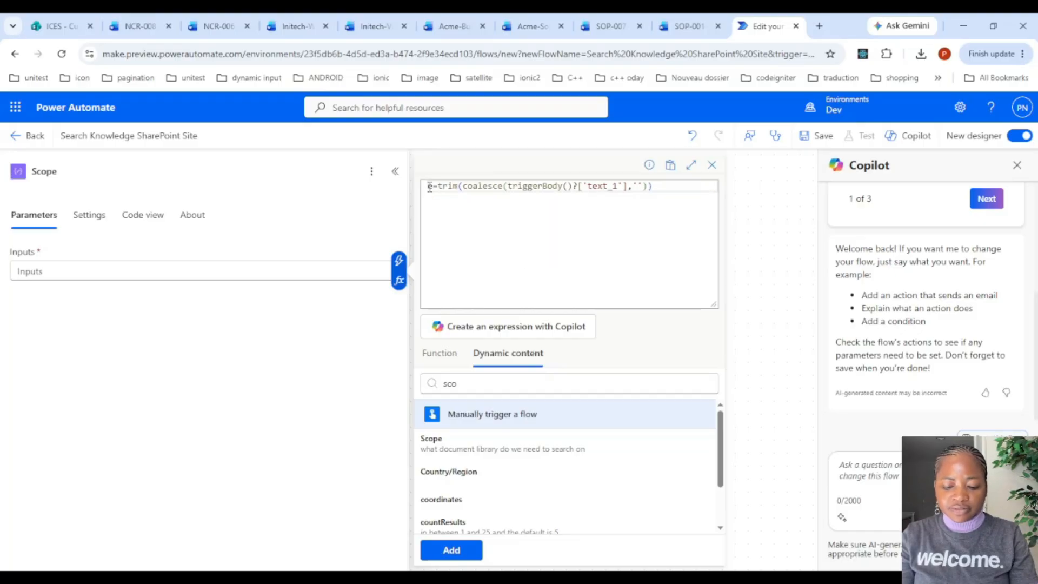
pyautogui.press('BackSpace')
pyautogui.press('BackSpace')
pyautogui.write('lo')
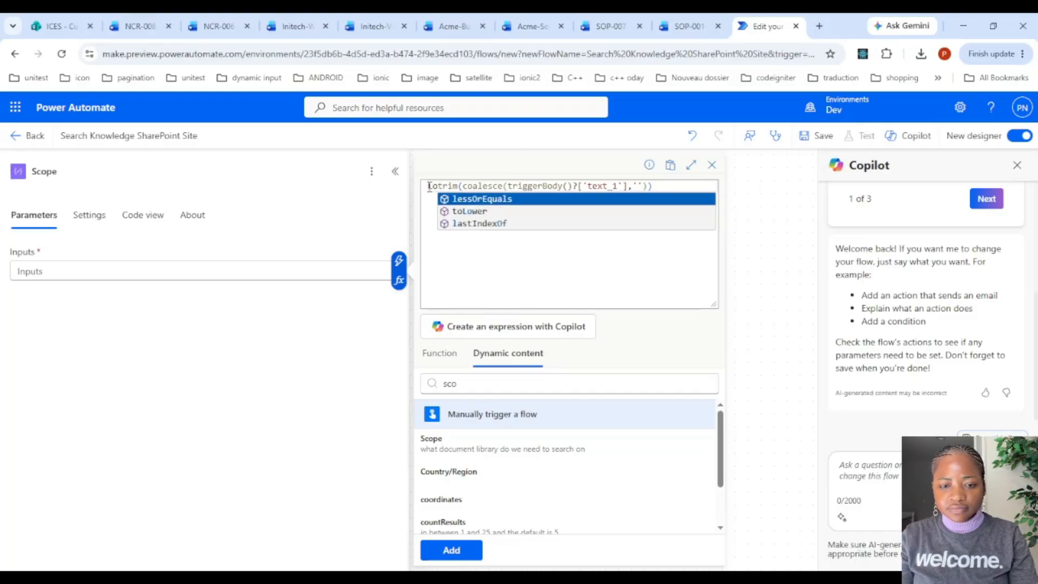
pyautogui.click(506, 211)
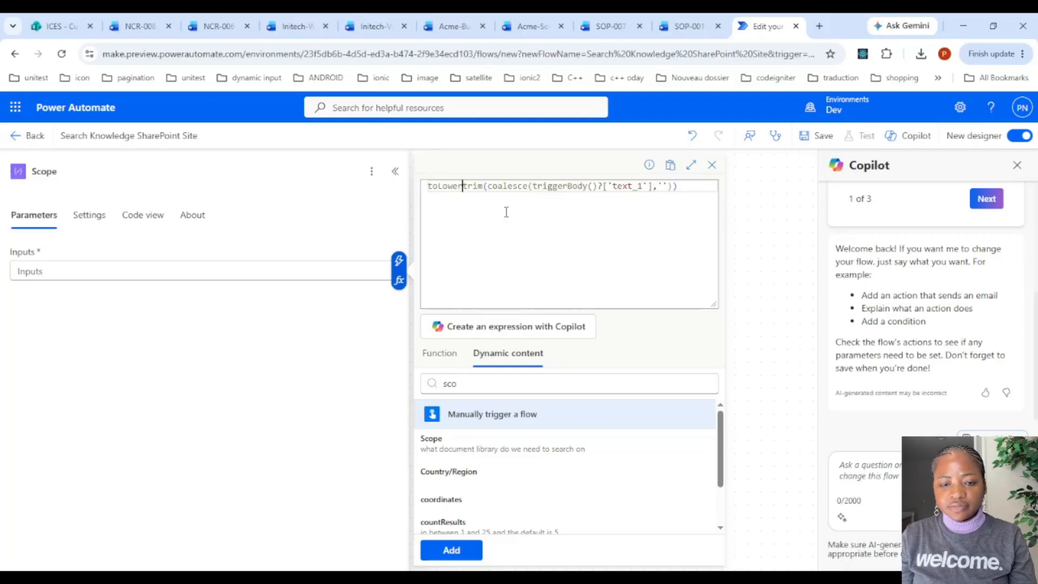
pyautogui.click(688, 186)
pyautogui.write(')')
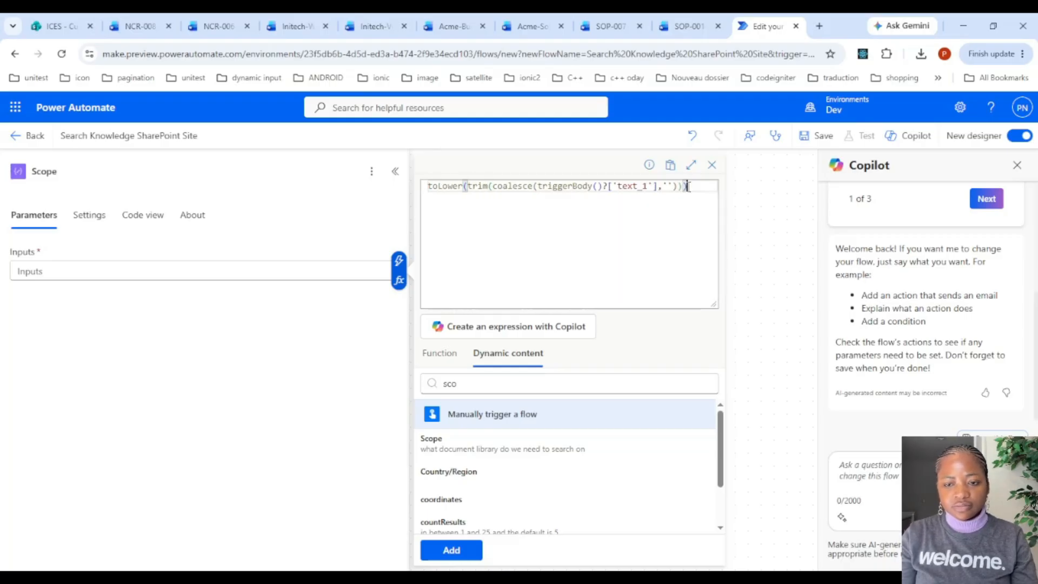
# Wrap the toLower call in an equals function that compares it with an empty string ''
pyautogui.click(429, 187)
pyautogui.write('equ')
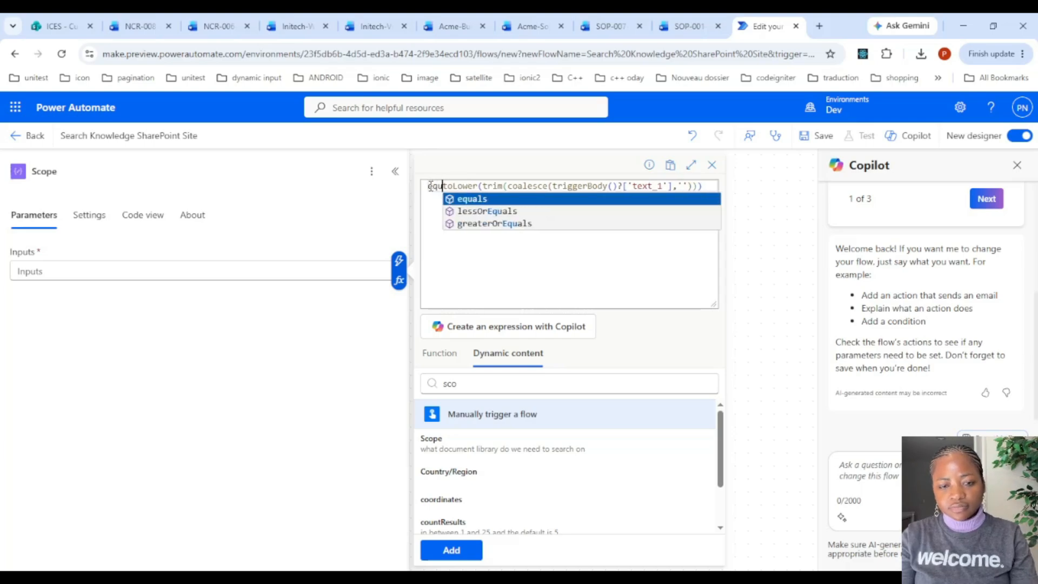
pyautogui.press('Return')
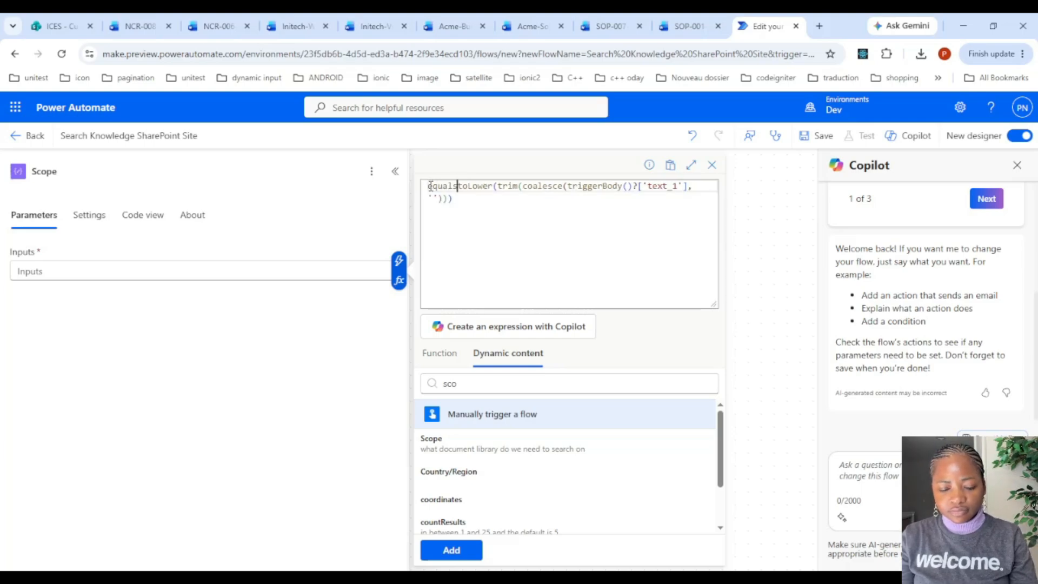
pyautogui.write('(')
pyautogui.click(466, 201)
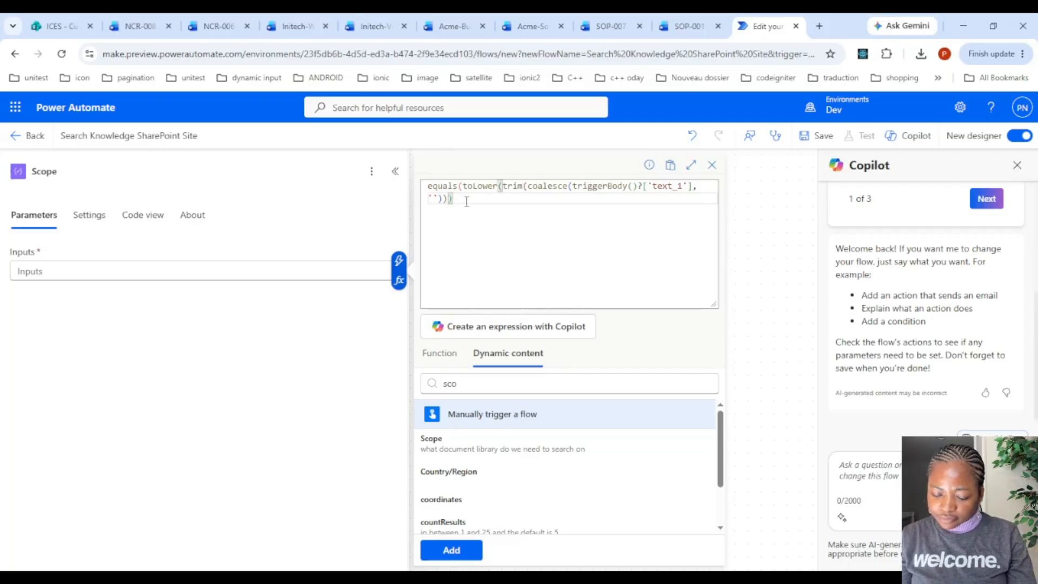
pyautogui.write(',')
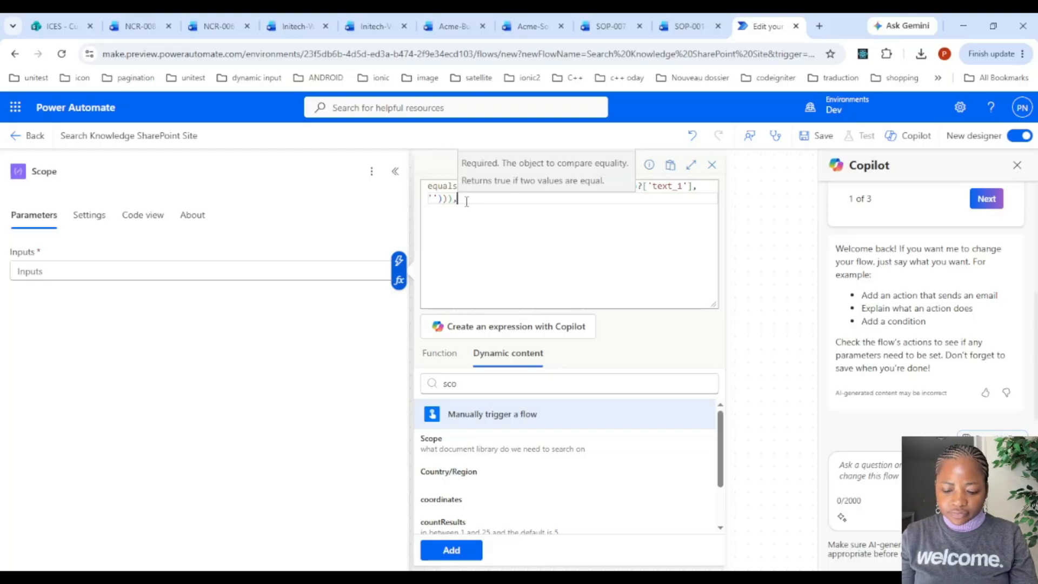
pyautogui.write("''")
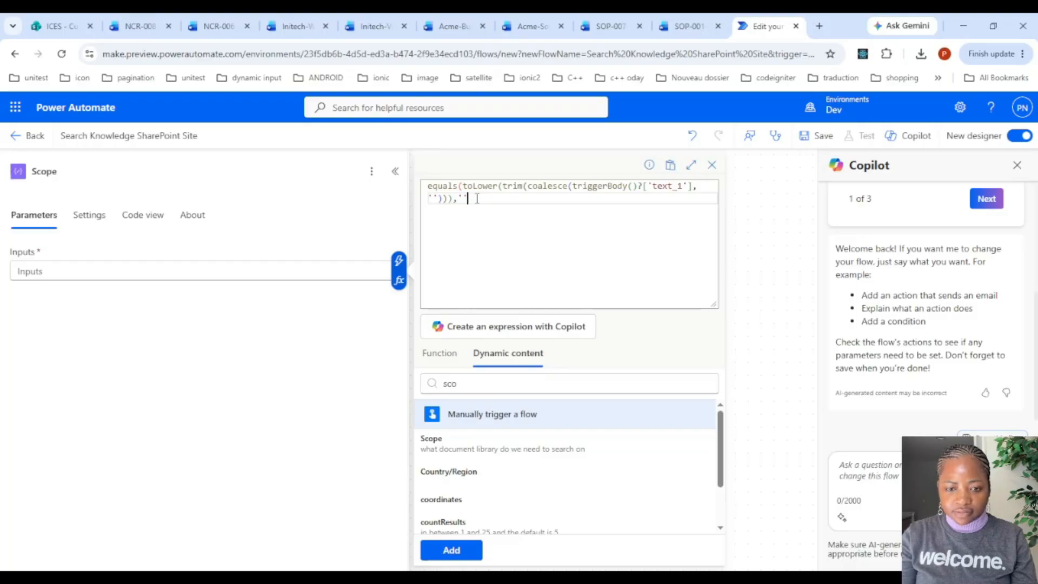
pyautogui.write(')')
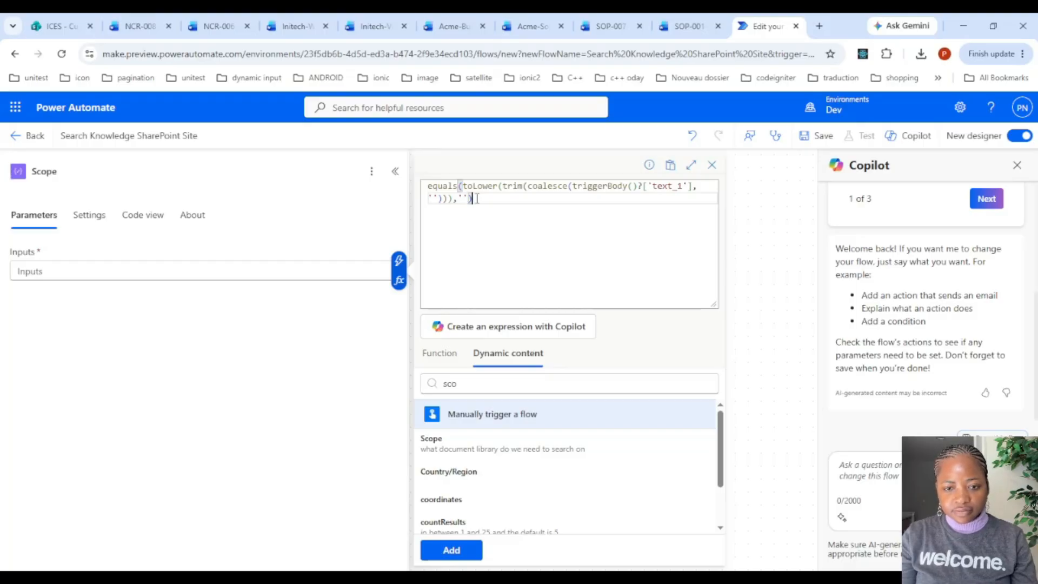
# Wrap the equals call in the Scope expression in an if function that returns 'Any' when the condition is true
pyautogui.click(429, 186)
pyautogui.write('if')
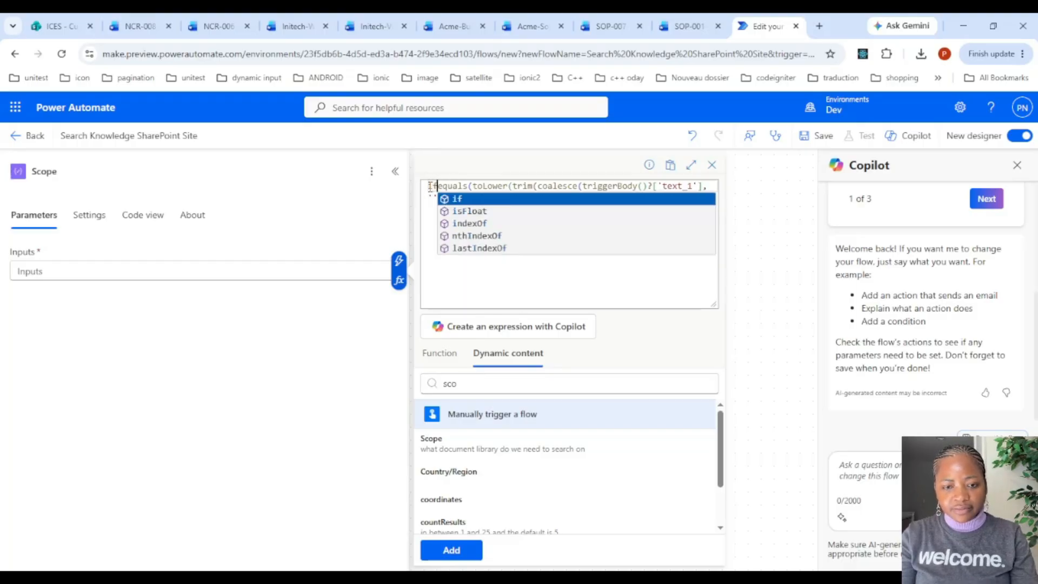
pyautogui.write('(')
pyautogui.click(547, 205)
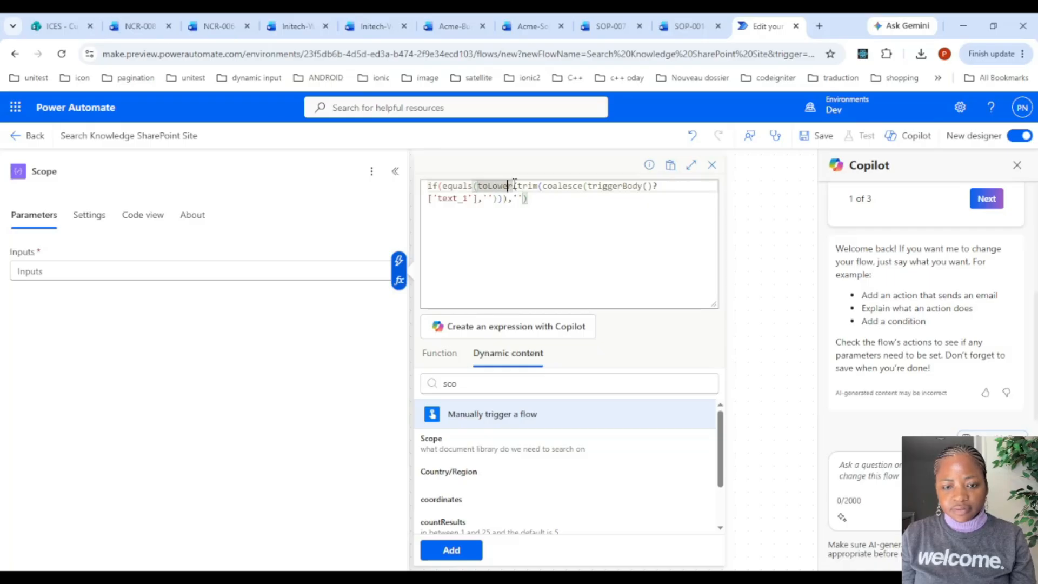
pyautogui.click(537, 198)
pyautogui.write(',')
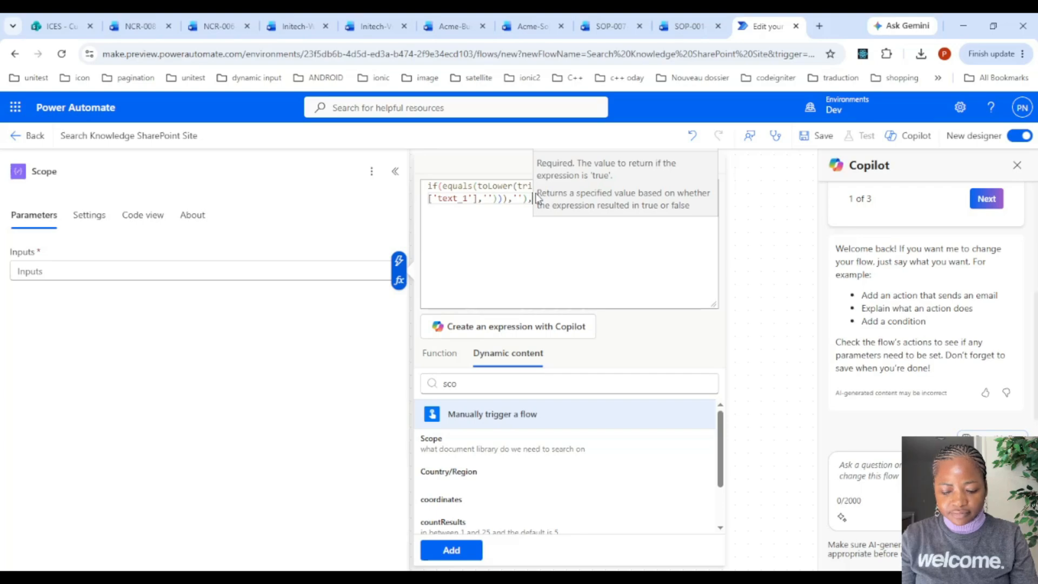
pyautogui.write("'Any")
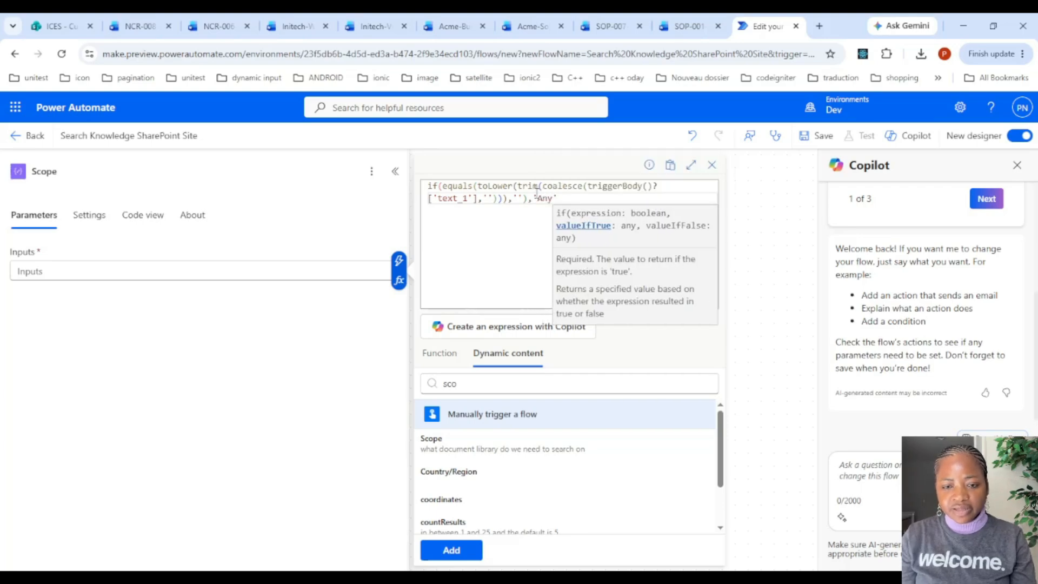
pyautogui.click(584, 195)
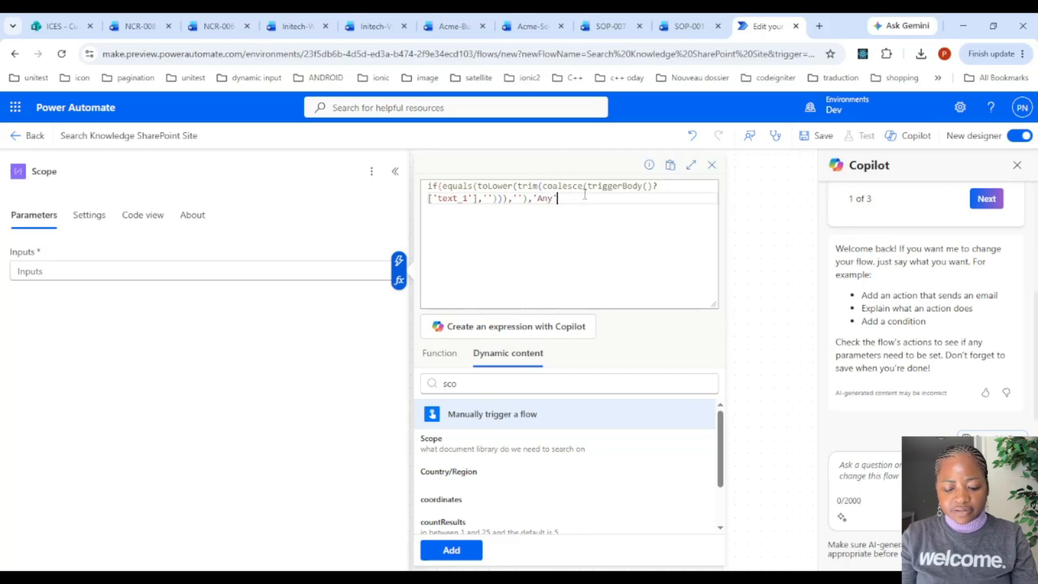
pyautogui.write(',')
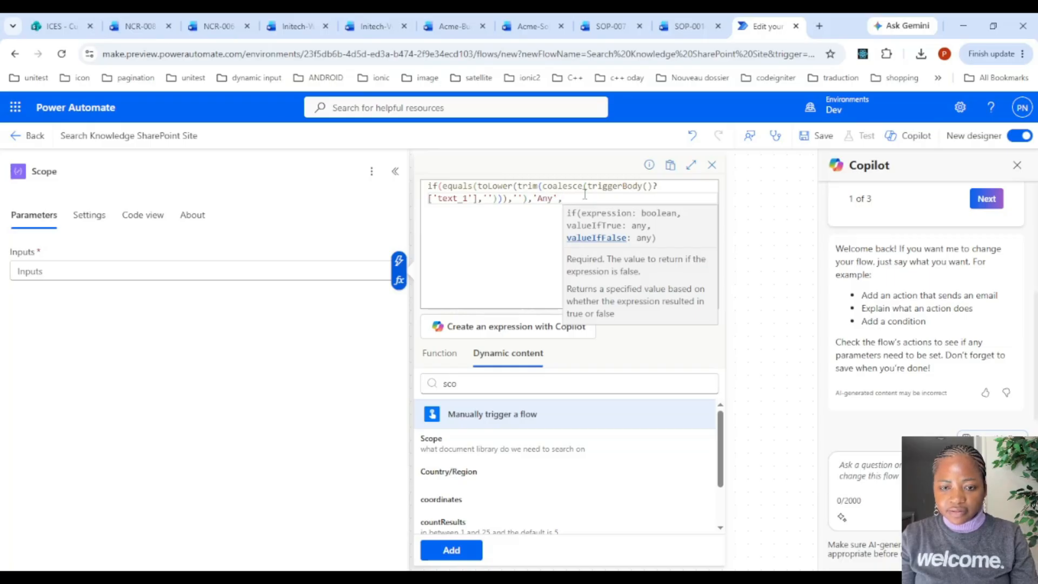
pyautogui.press('BackSpace')
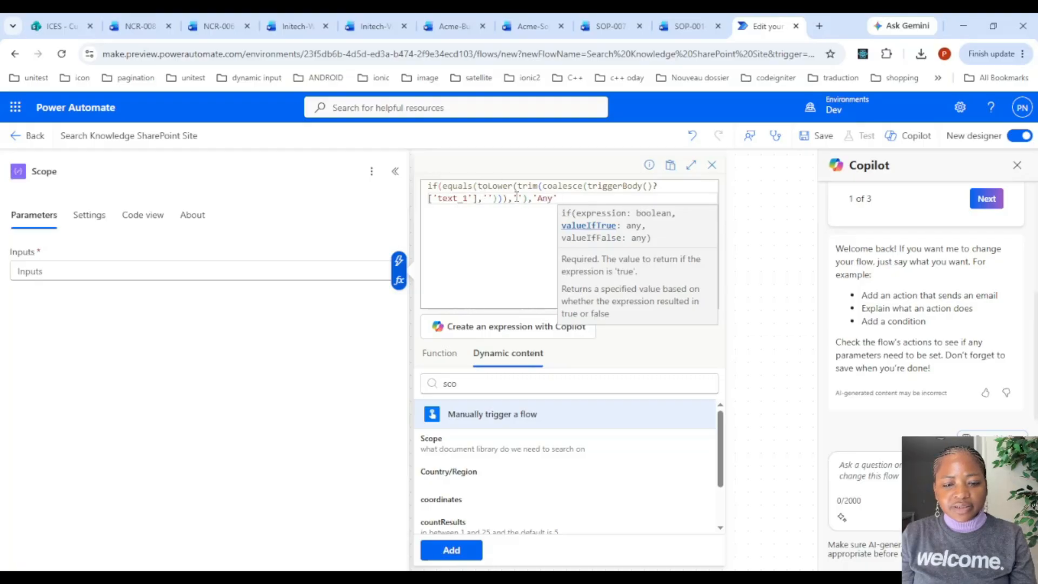
# Nest the equals call inside an or function within the if condition and leave room for a second argument
pyautogui.click(446, 186)
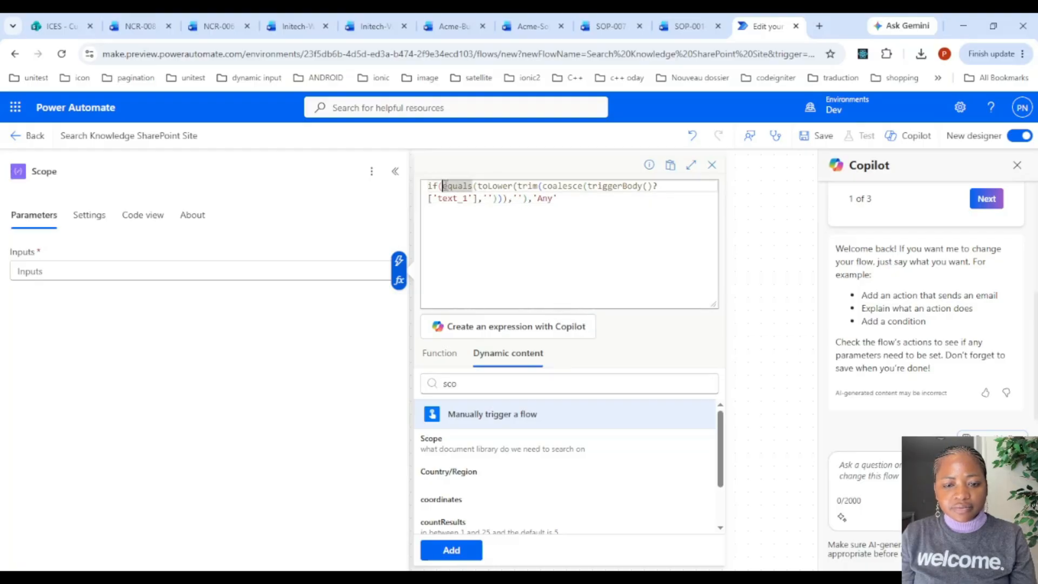
pyautogui.write('or(')
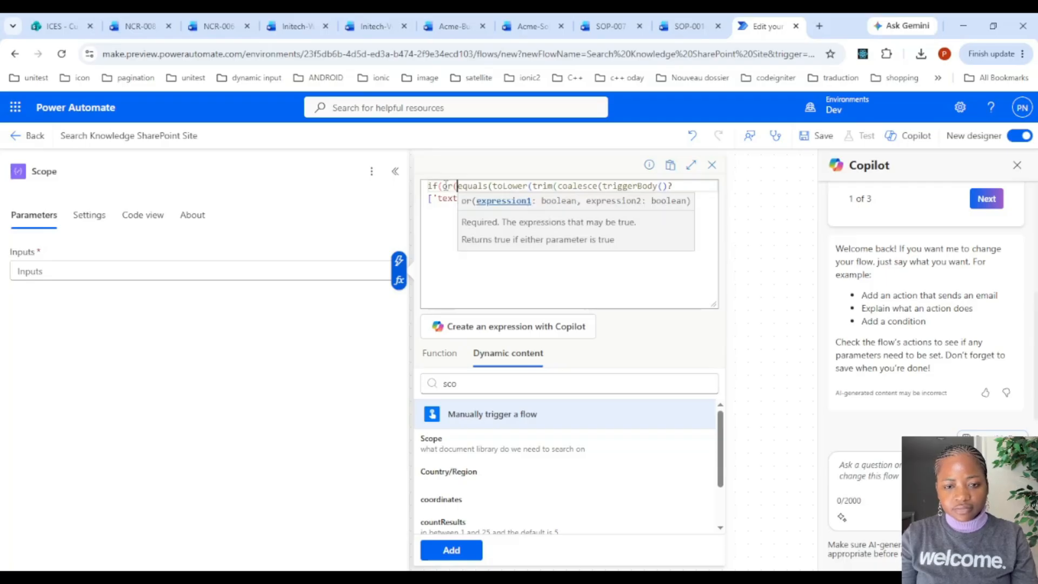
pyautogui.click(453, 197)
pyautogui.click(524, 198)
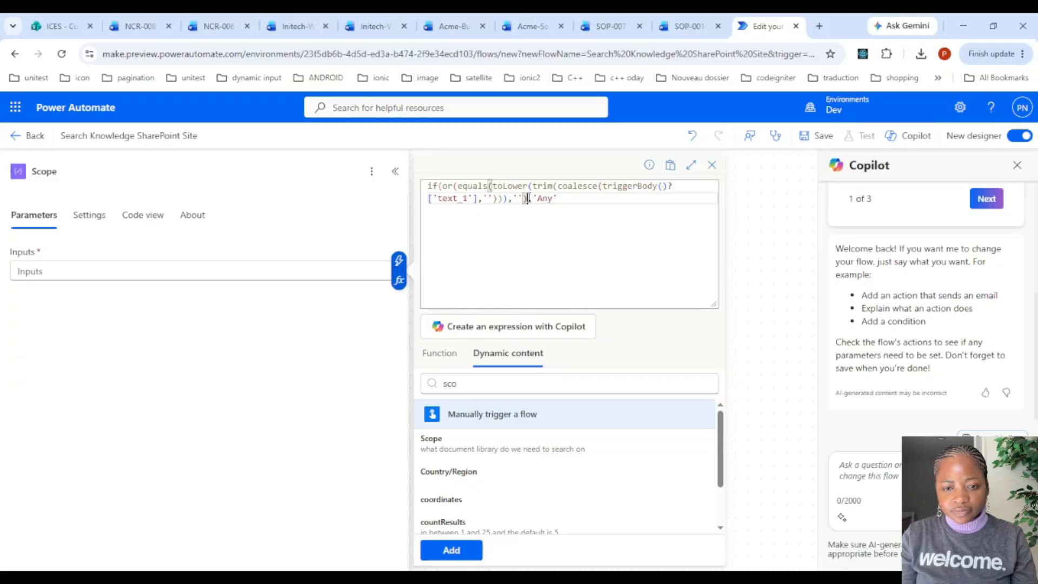
pyautogui.write(',')
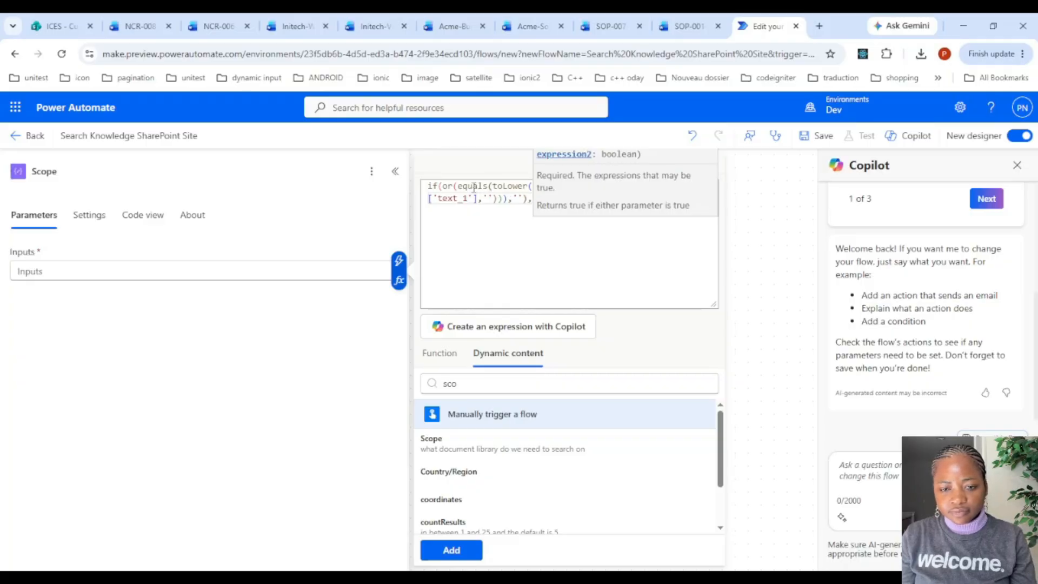
# Copy the equals call as the or function's second argument, compare it with 'any' instead, and close the or function
pyautogui.click(494, 187)
pyautogui.moveTo(493, 187); pyautogui.dragTo(527, 200)
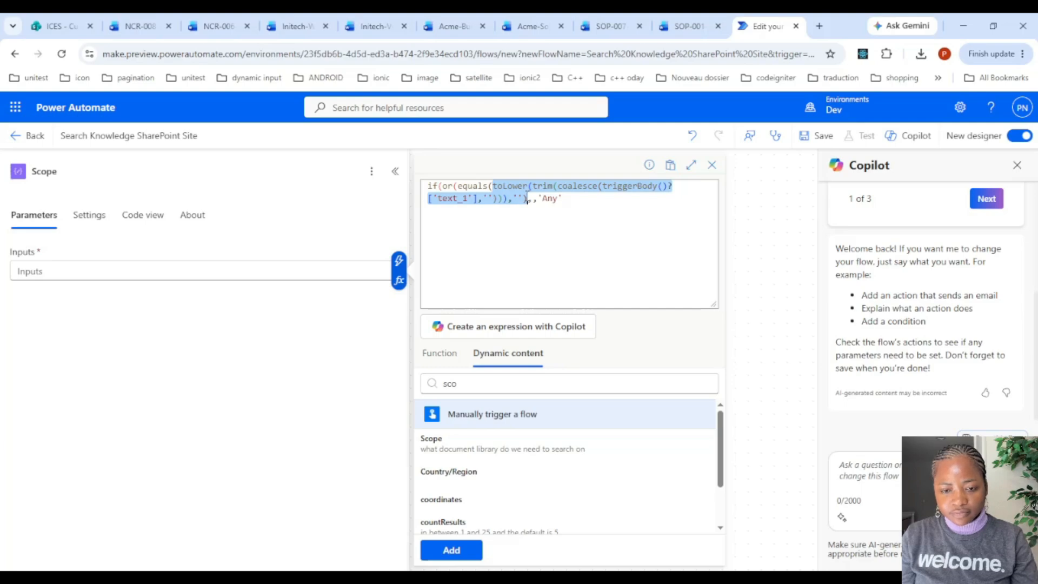
pyautogui.click(464, 188)
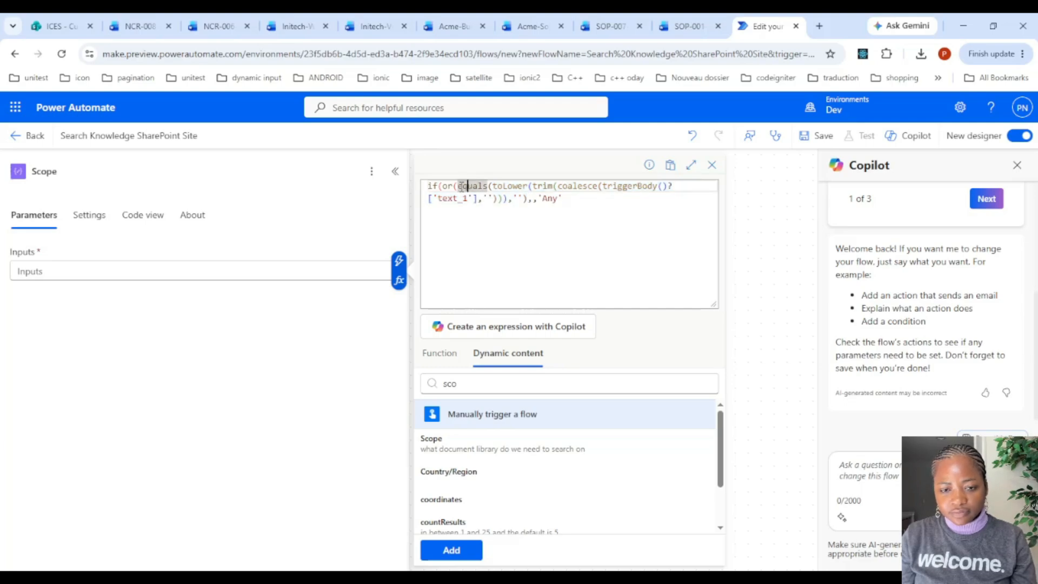
pyautogui.moveTo(458, 186); pyautogui.dragTo(528, 200)
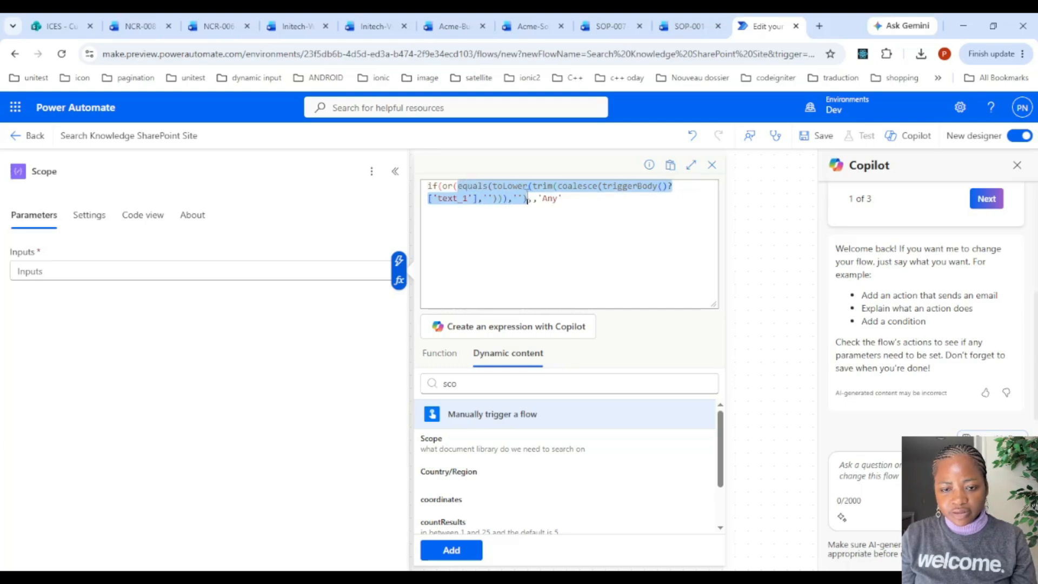
pyautogui.click(533, 199)
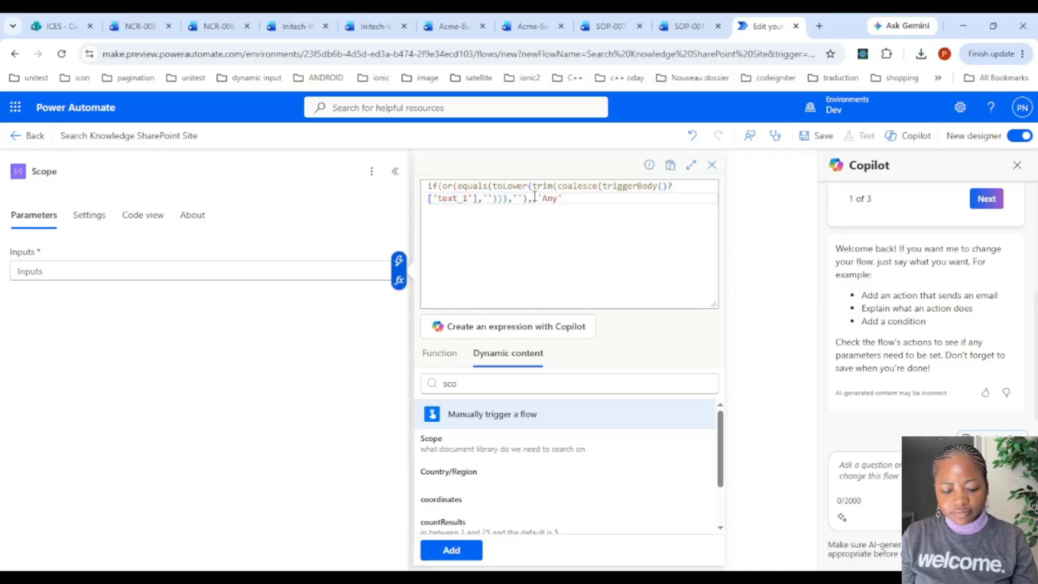
pyautogui.write("equals(toLower(trim(coalesce(triggerBody()?['text_1'],''))),''),")
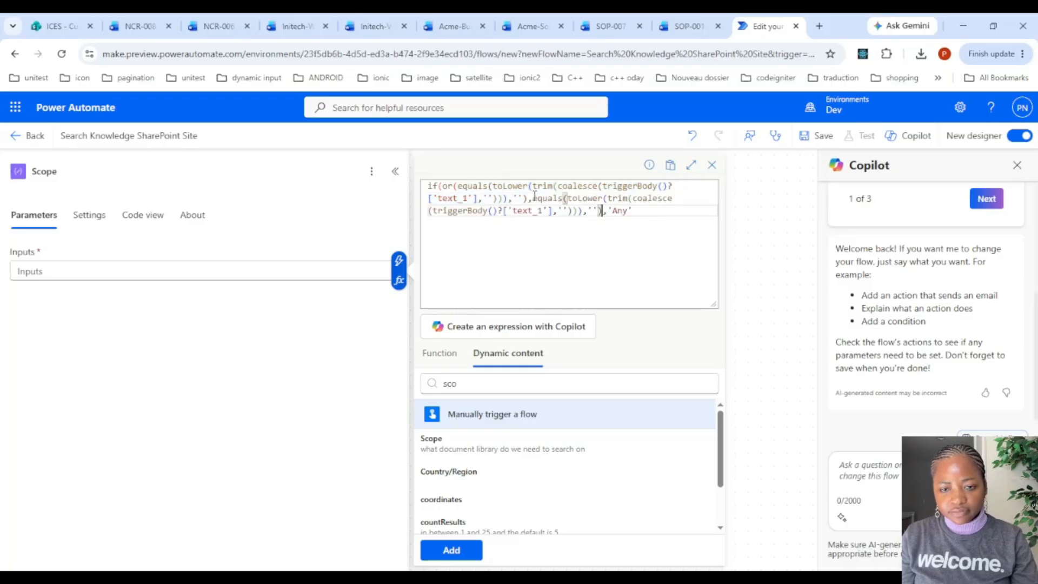
pyautogui.click(594, 204)
pyautogui.click(594, 208)
pyautogui.write('a')
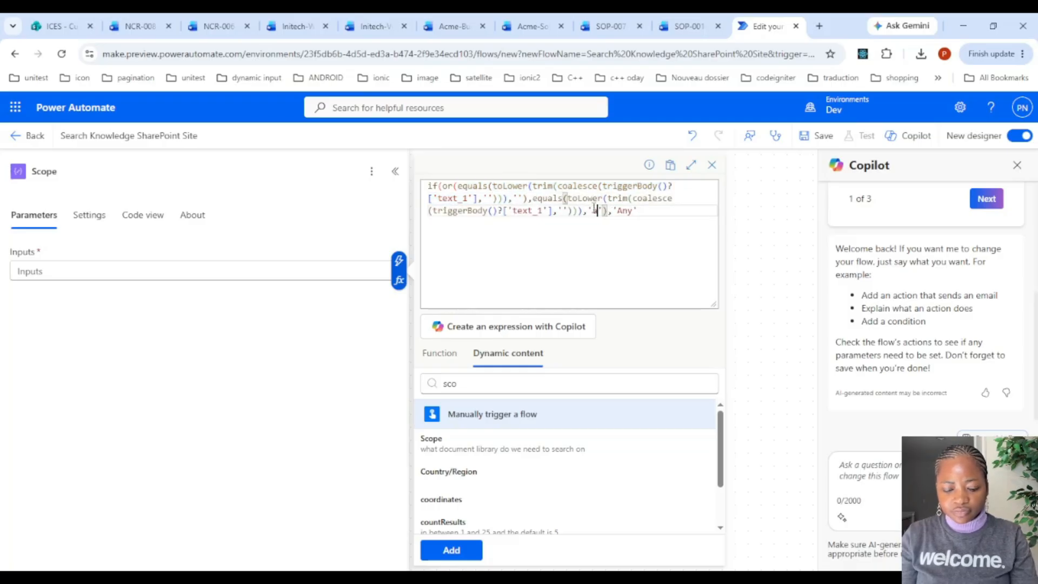
pyautogui.write('ny')
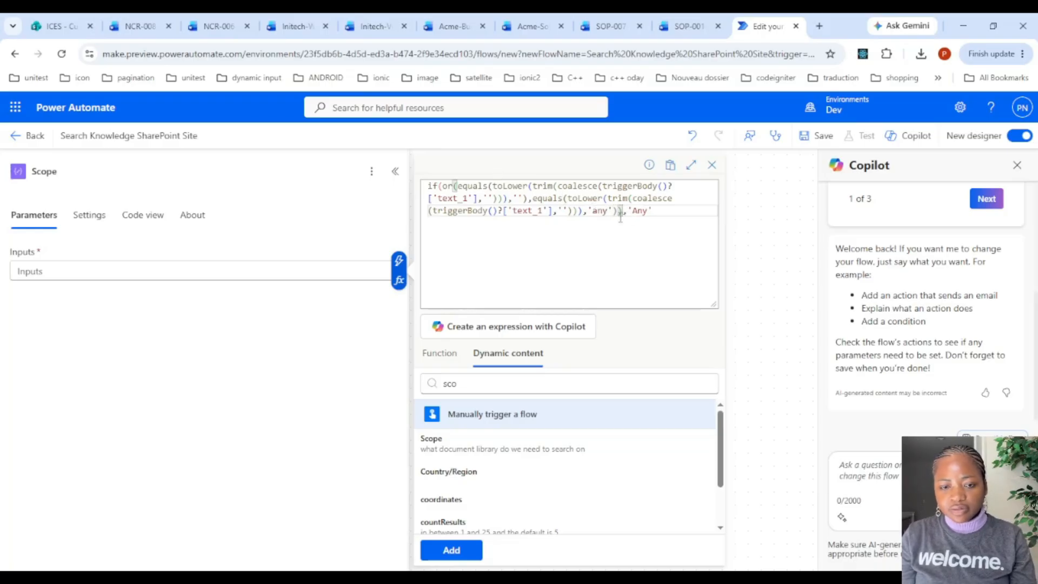
# Add a coalesce of the trigger's Scope value and 'Any' as the if function's false result
pyautogui.click(673, 215)
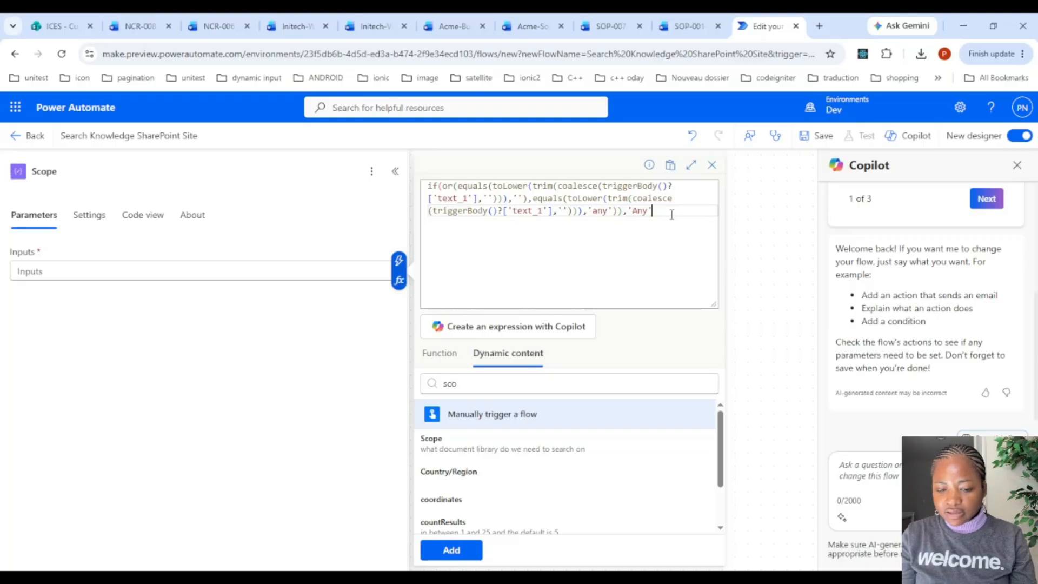
pyautogui.write(',')
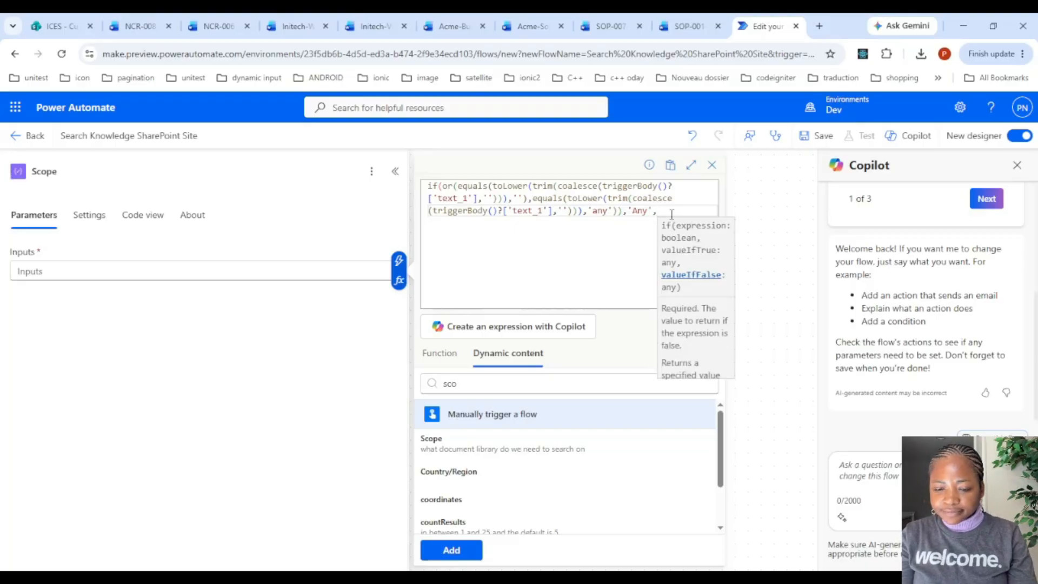
pyautogui.write('co')
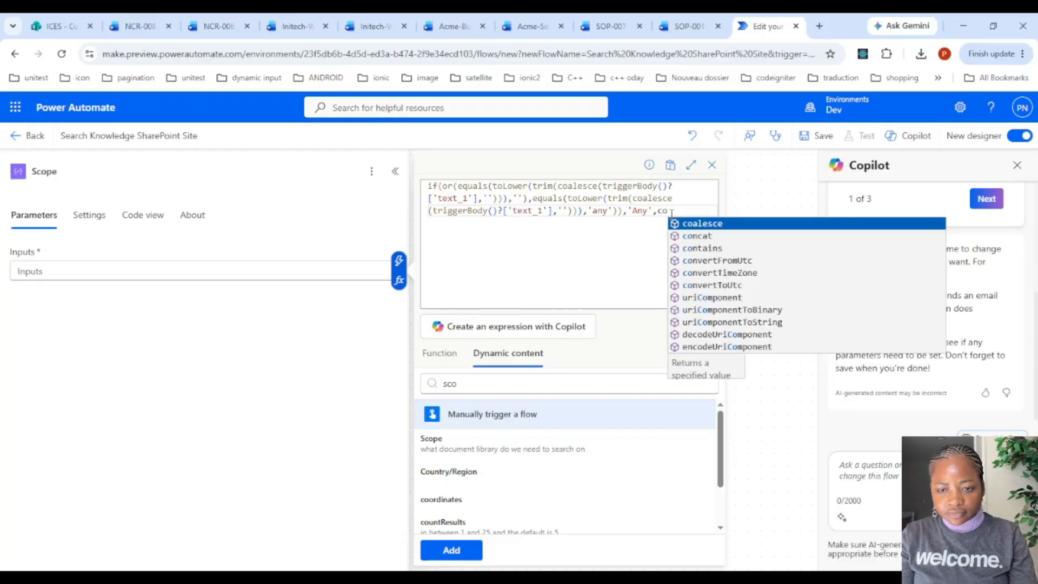
pyautogui.press('Return')
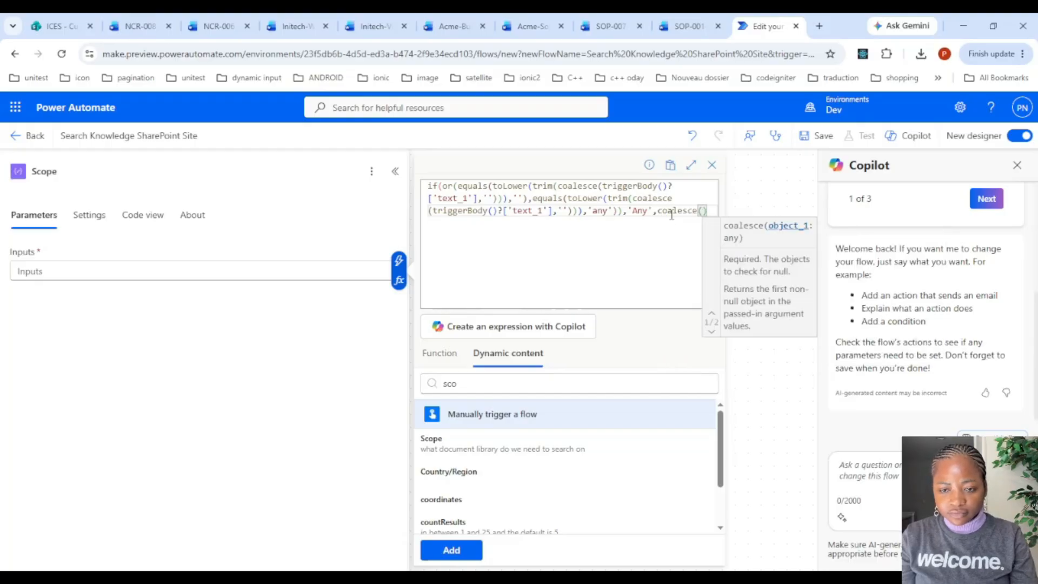
pyautogui.click(465, 451)
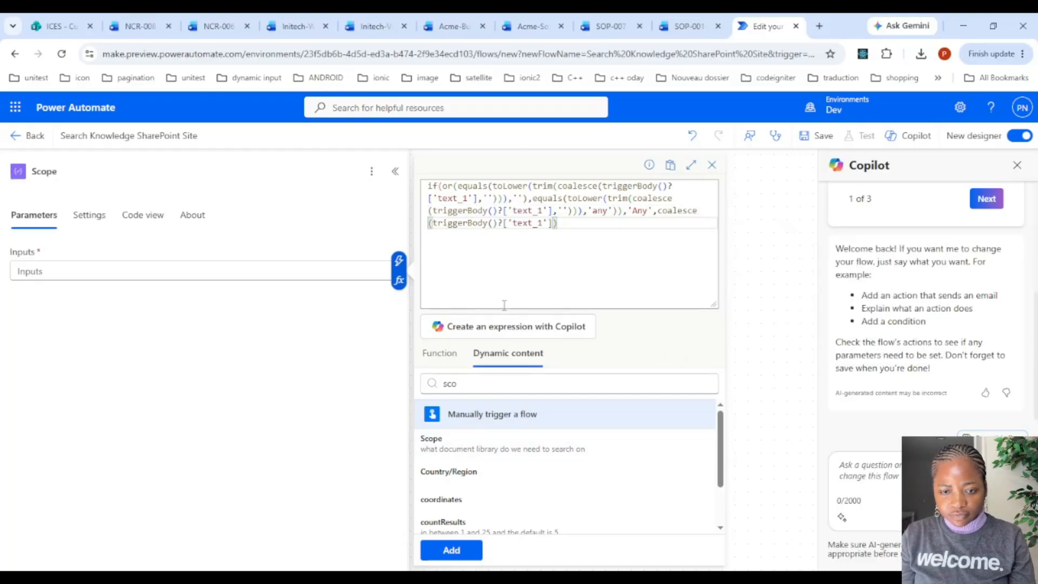
pyautogui.write(",'Any")
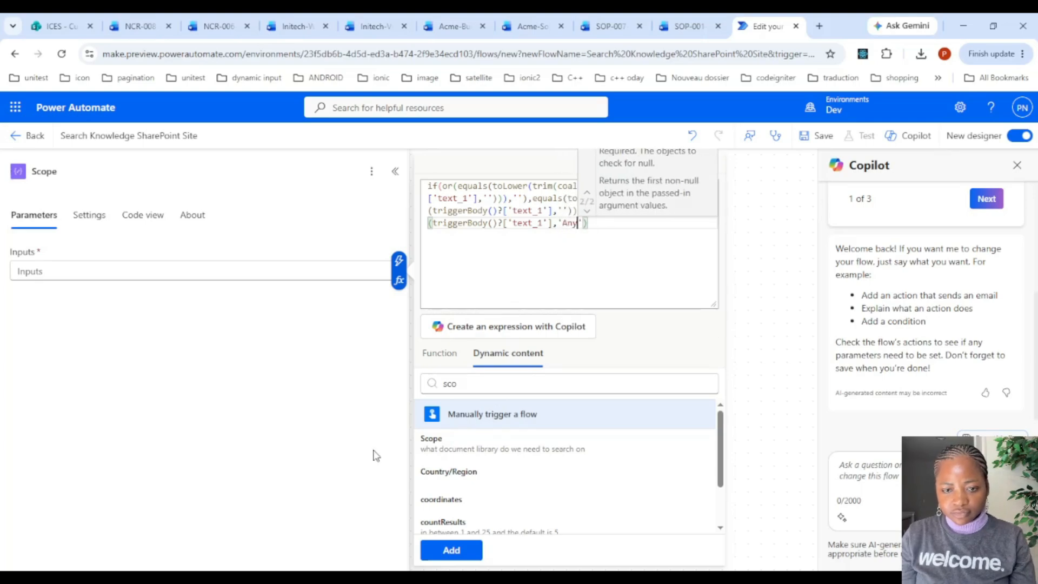
pyautogui.click(587, 225)
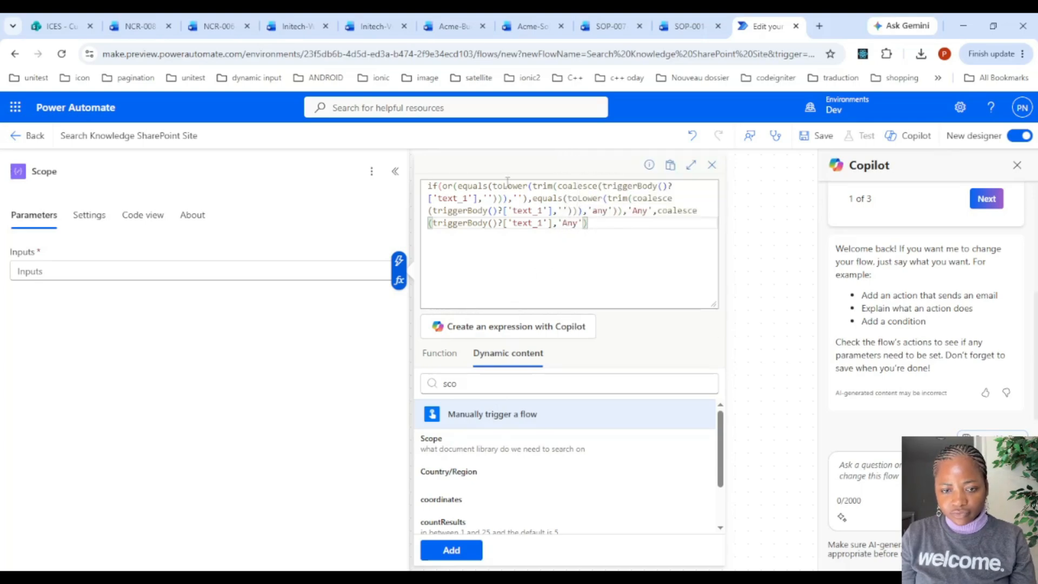
# Close the if function with a final parenthesis and insert the expression into the Inputs of Scope
pyautogui.click(455, 185)
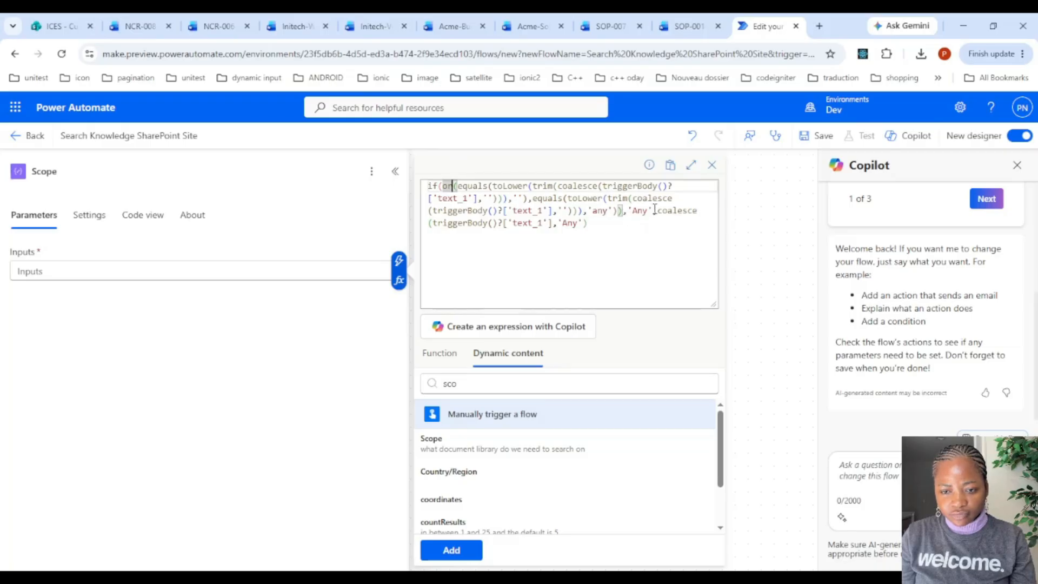
pyautogui.click(592, 223)
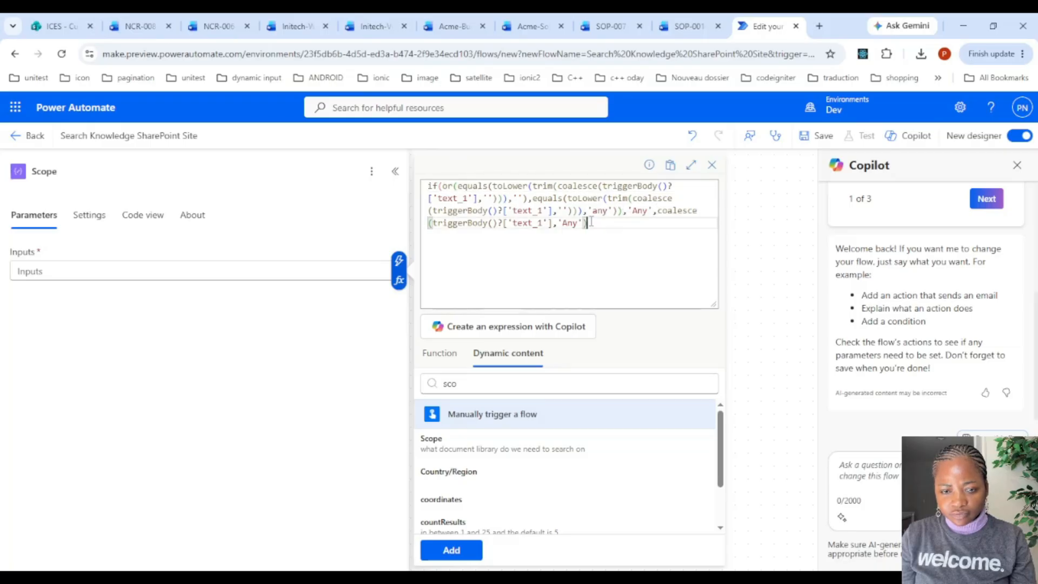
pyautogui.write(')')
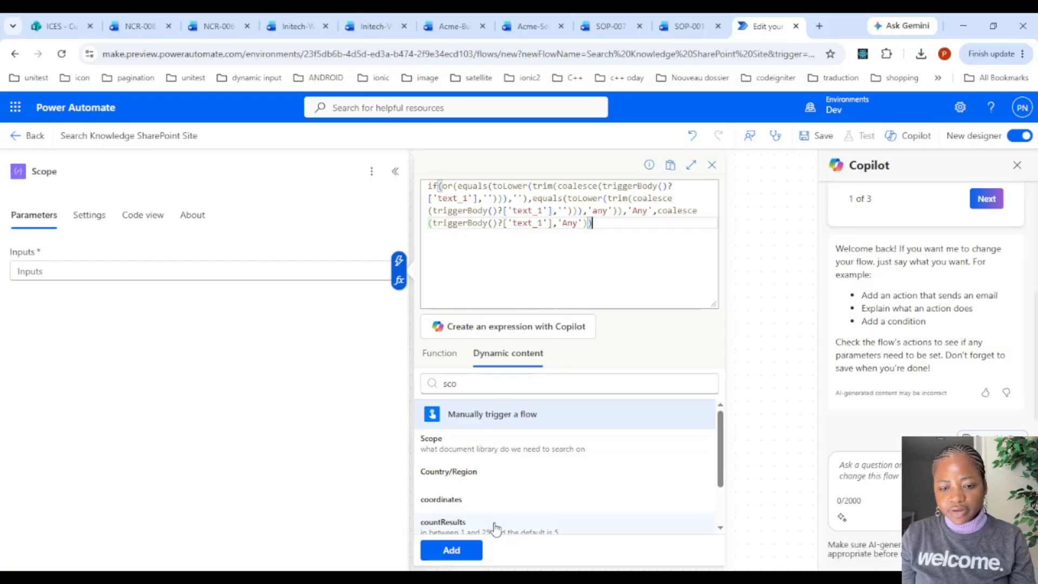
pyautogui.click(451, 550)
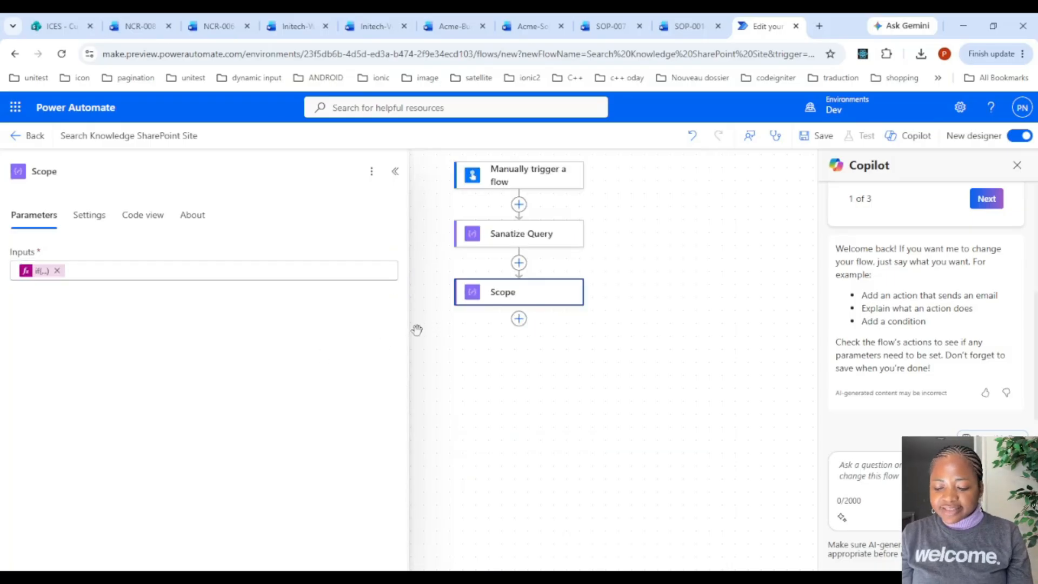
# Add a Compose action after Scope and rename it "Normalize top rows"
pyautogui.click(520, 319)
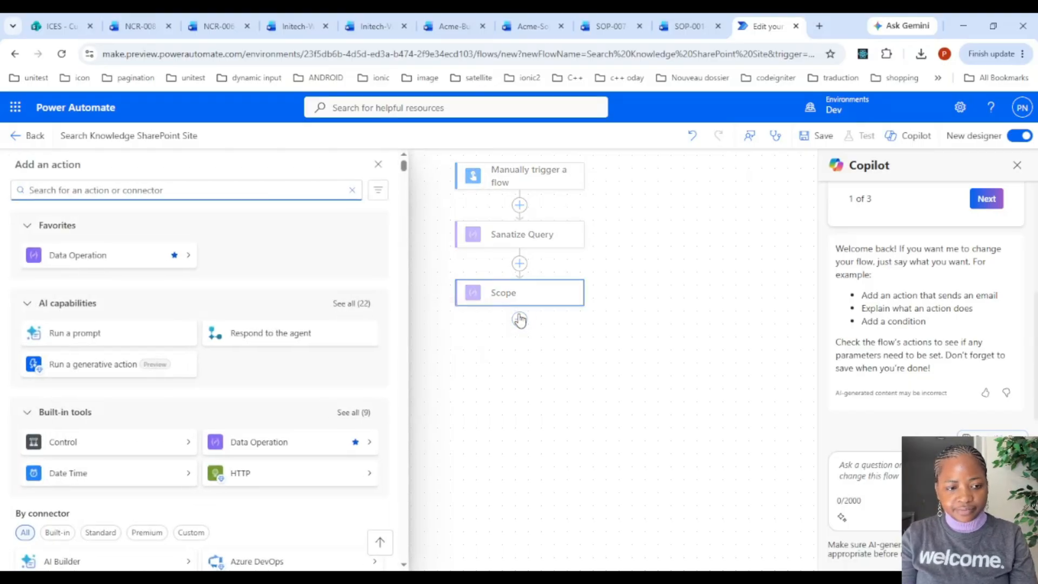
pyautogui.write('compose')
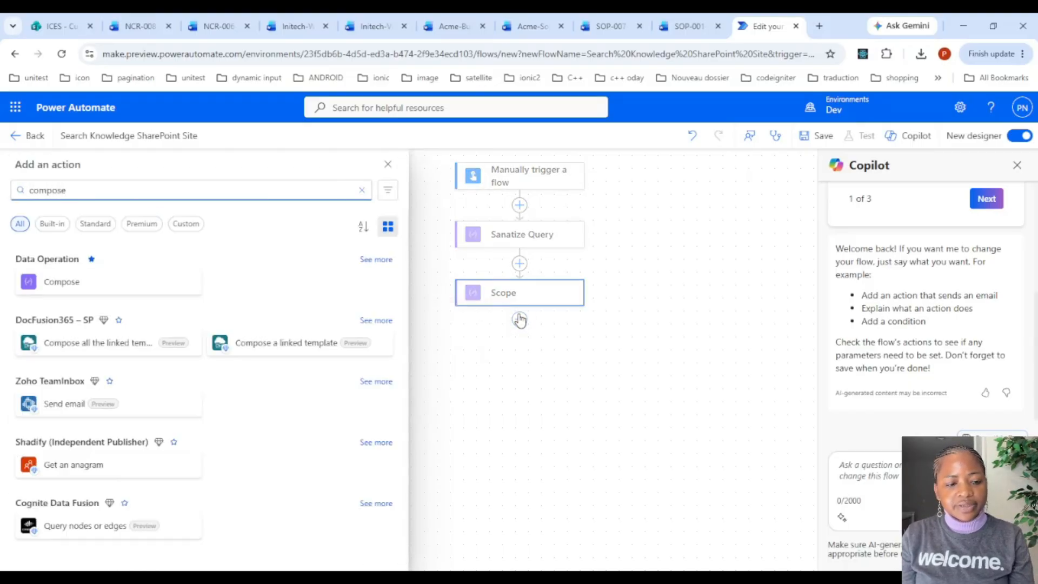
pyautogui.click(120, 287)
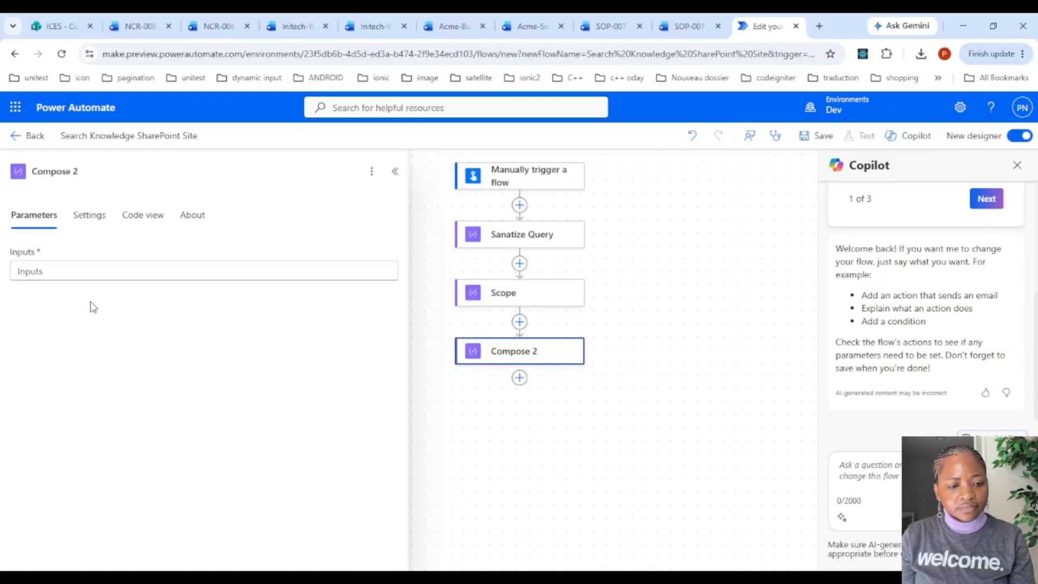
pyautogui.click(87, 171)
pyautogui.moveTo(86, 171); pyautogui.dragTo(3, 172)
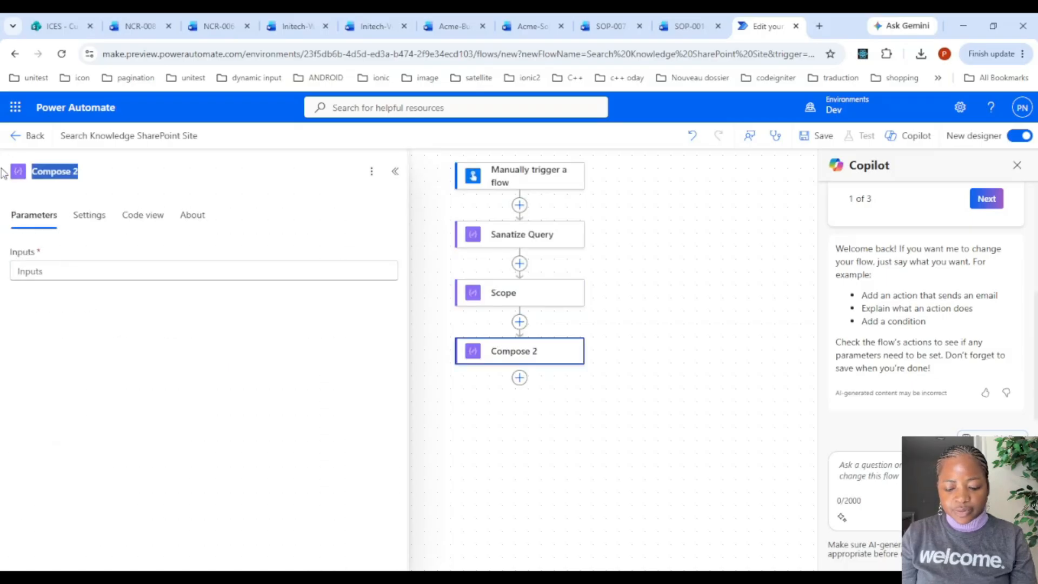
pyautogui.write('Normal')
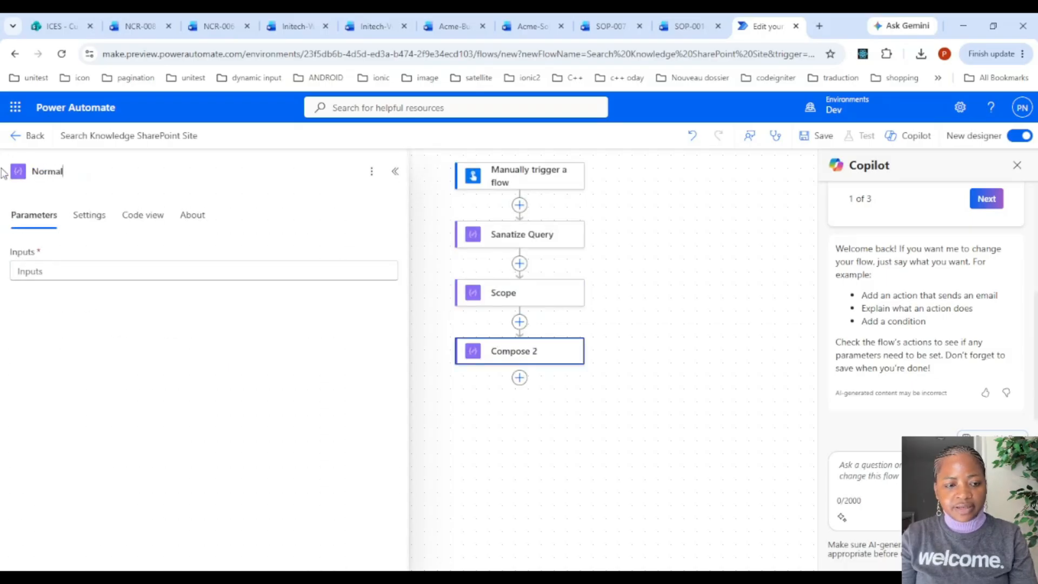
pyautogui.write('ize top')
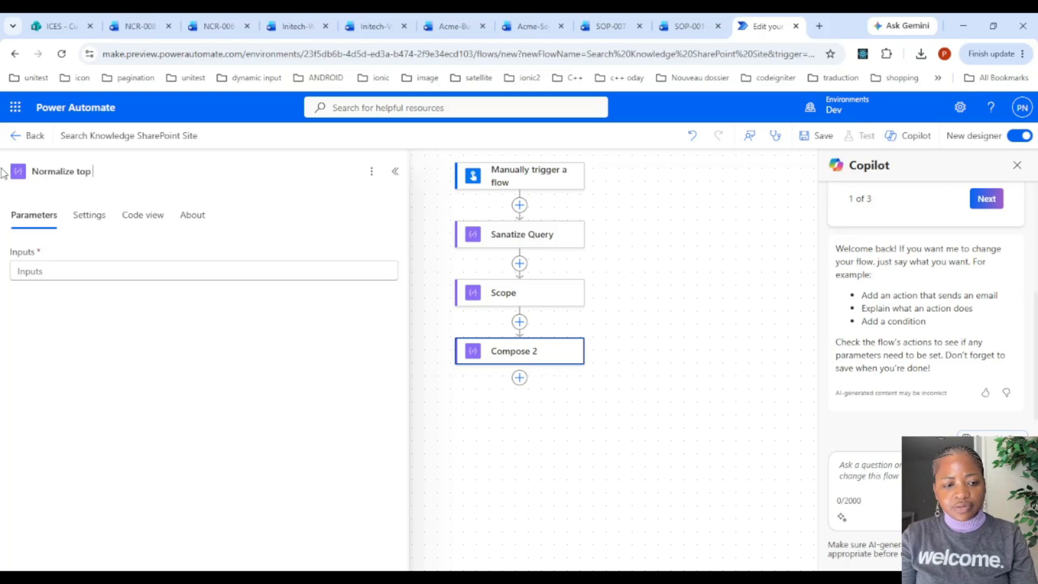
pyautogui.write(' rows')
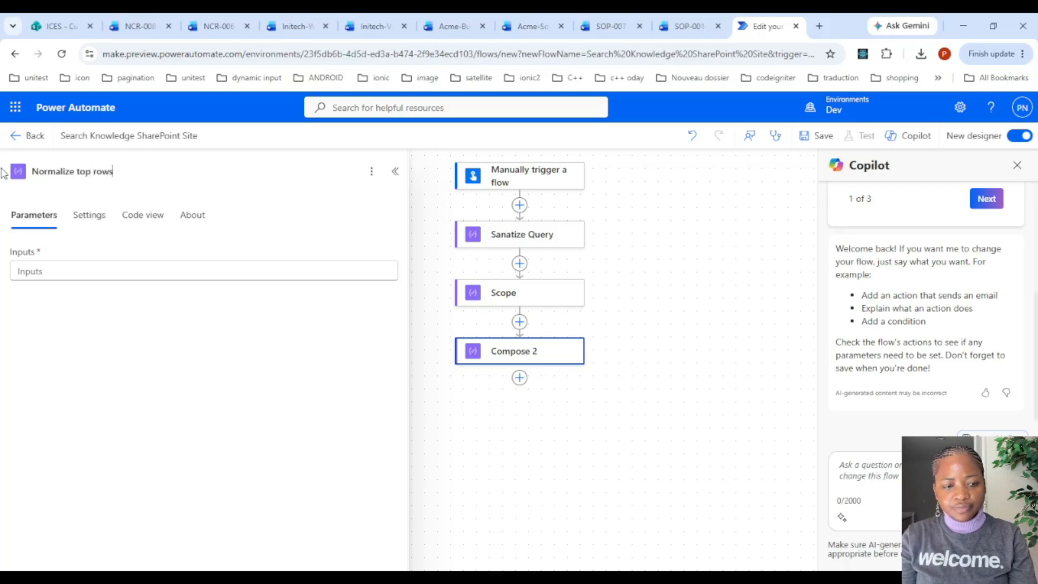
# Start an expression in the Inputs of Normalize top rows with an if function containing an empty coalesce call
pyautogui.click(95, 272)
pyautogui.click(398, 280)
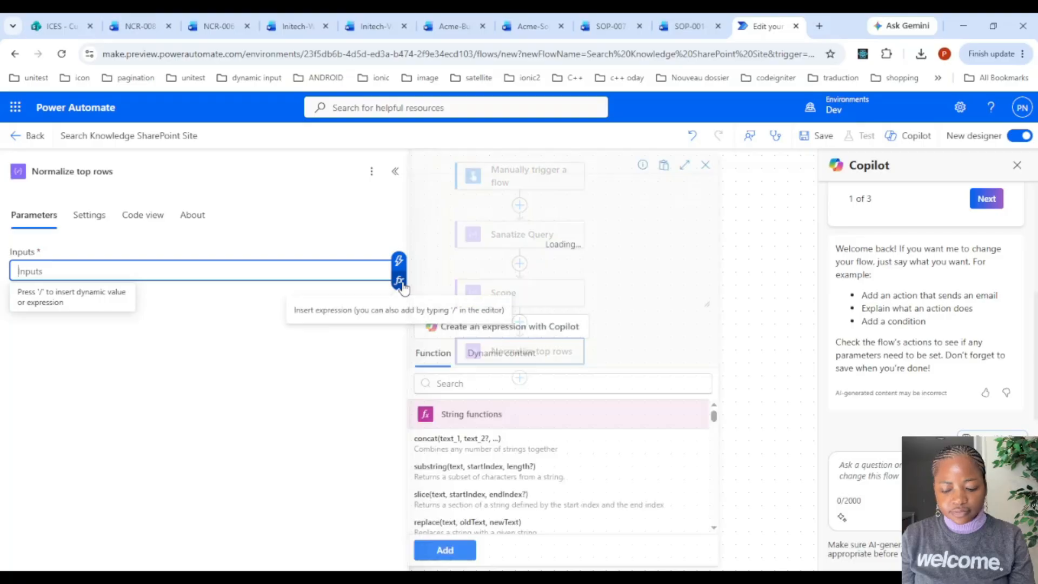
pyautogui.write('i')
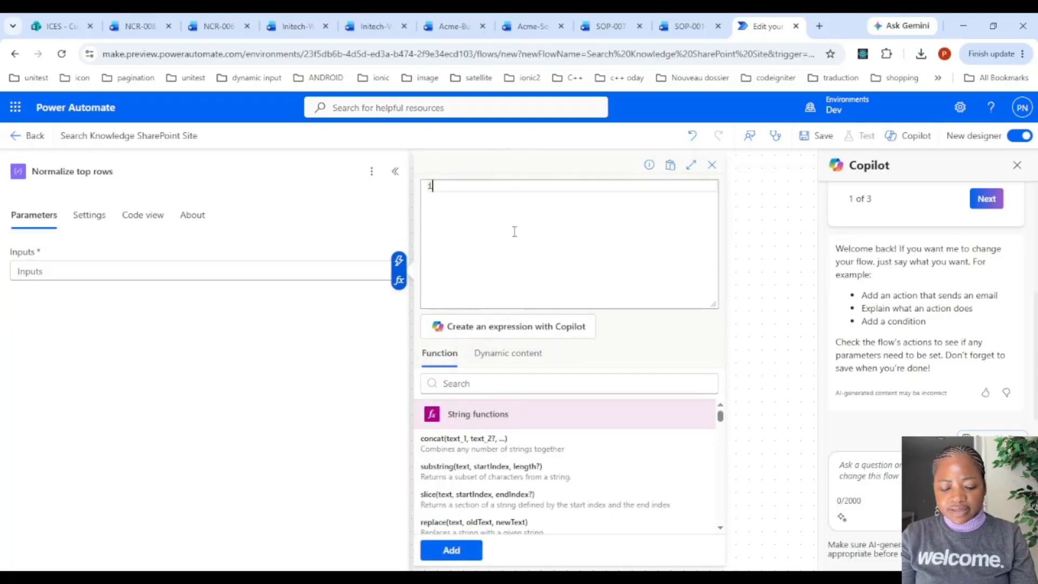
pyautogui.write('f (')
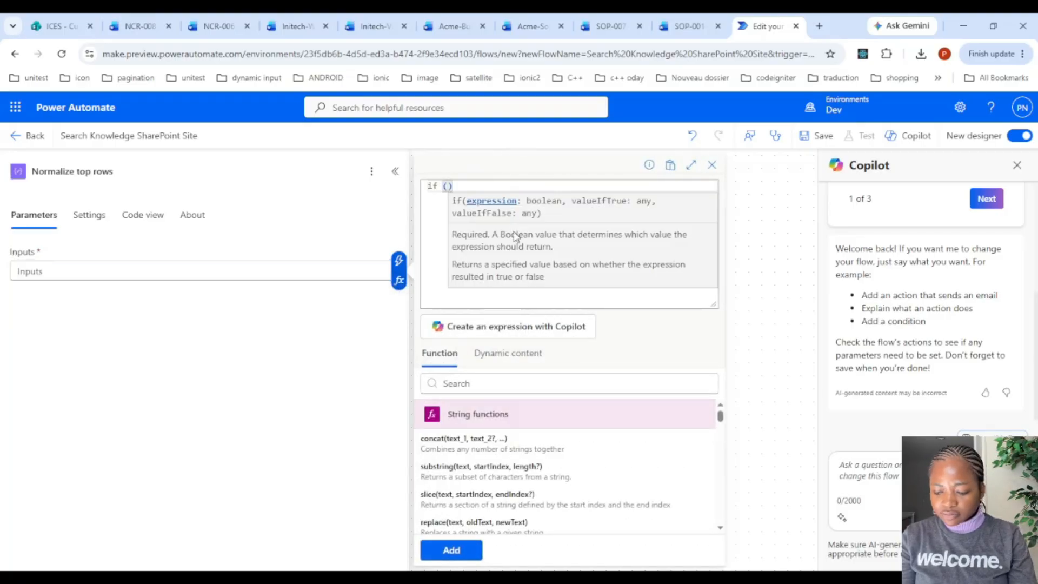
pyautogui.write('cop')
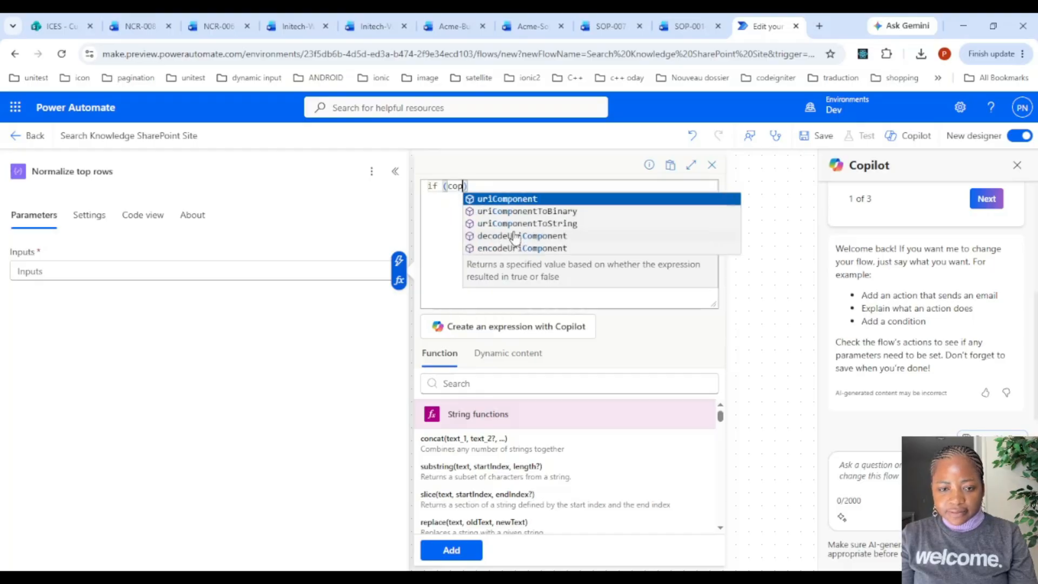
pyautogui.press('BackSpace')
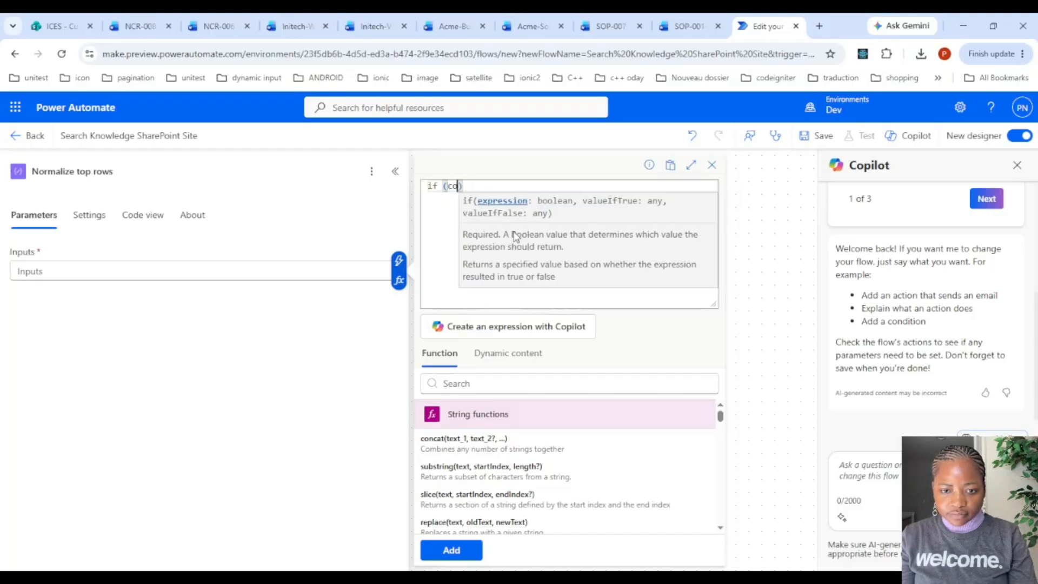
pyautogui.write('a')
pyautogui.press('Tab')
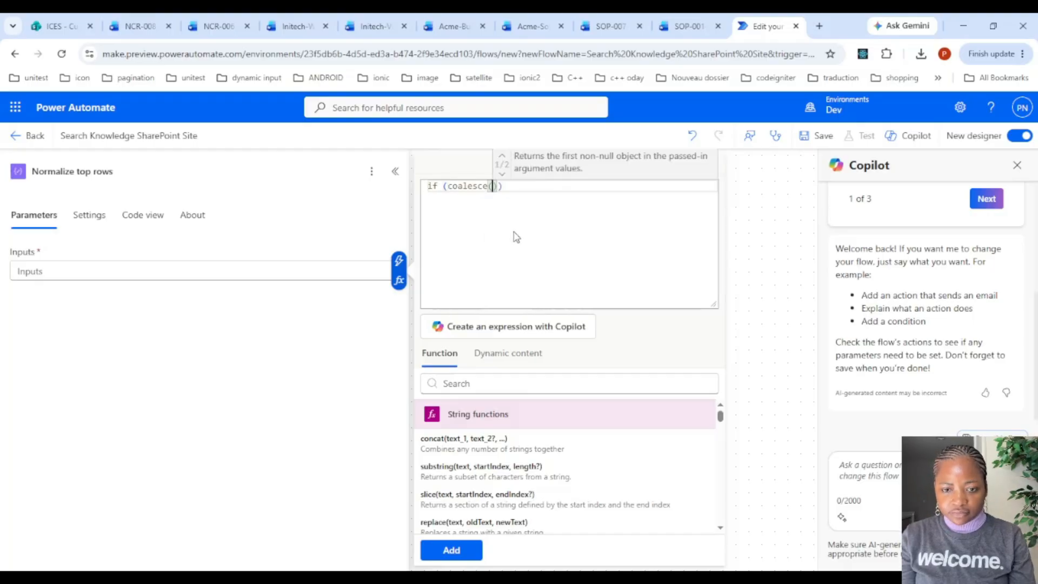
# Search the dynamic content for the trigger's "top" value
pyautogui.click(509, 357)
pyautogui.click(501, 382)
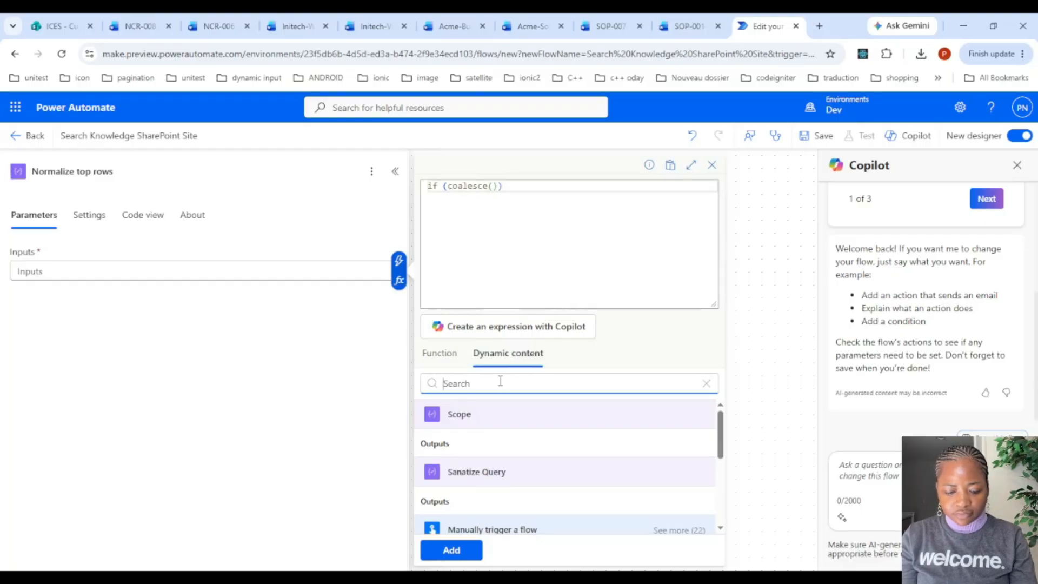
pyautogui.write('top')
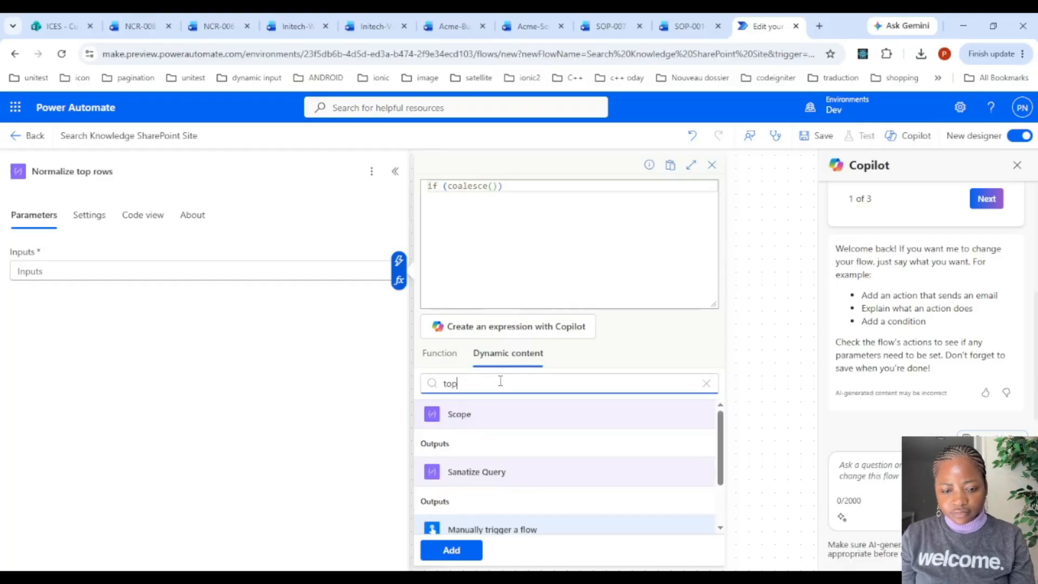
pyautogui.scroll(-2, 566, 468)
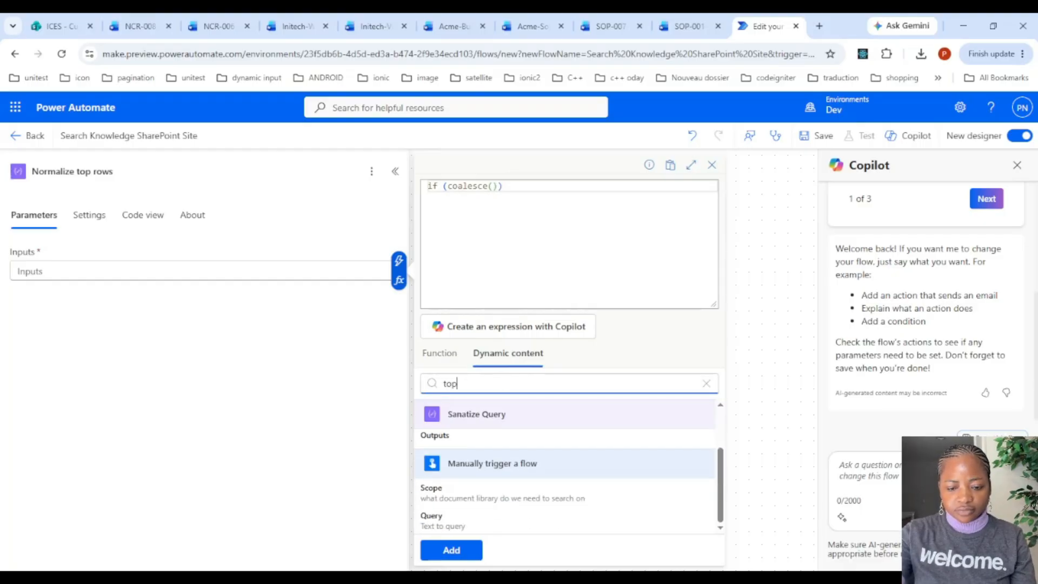
# Rename the manual trigger's countResults number input as "top"
pyautogui.click(346, 395)
pyautogui.click(513, 190)
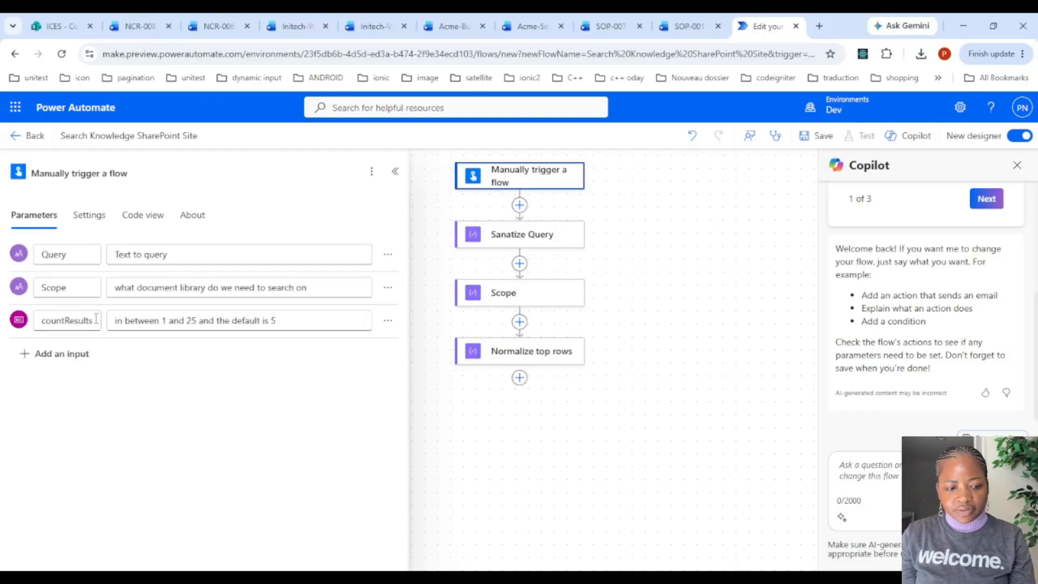
pyautogui.doubleClick(95, 319)
pyautogui.write('top')
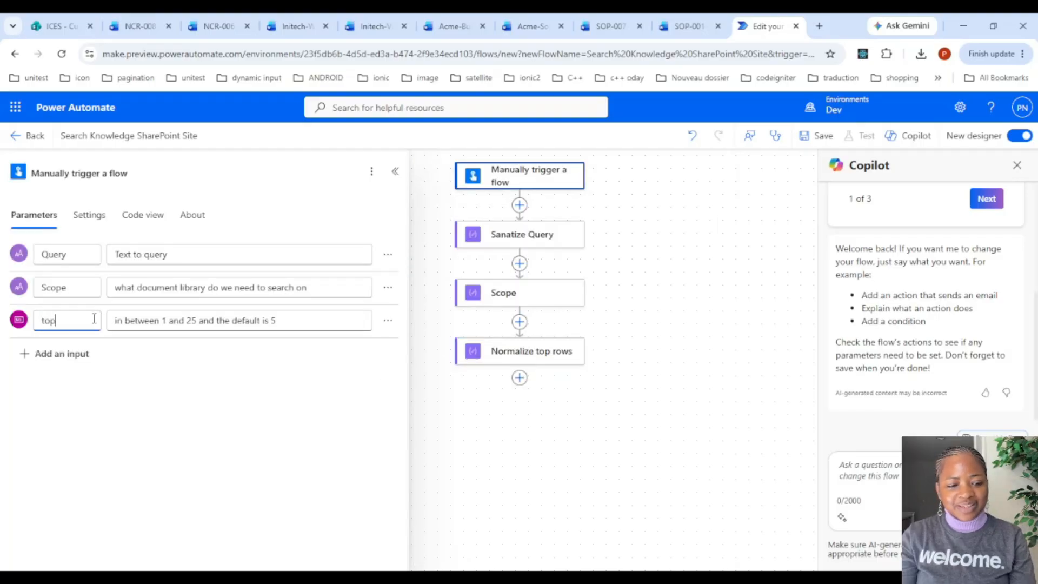
pyautogui.click(140, 400)
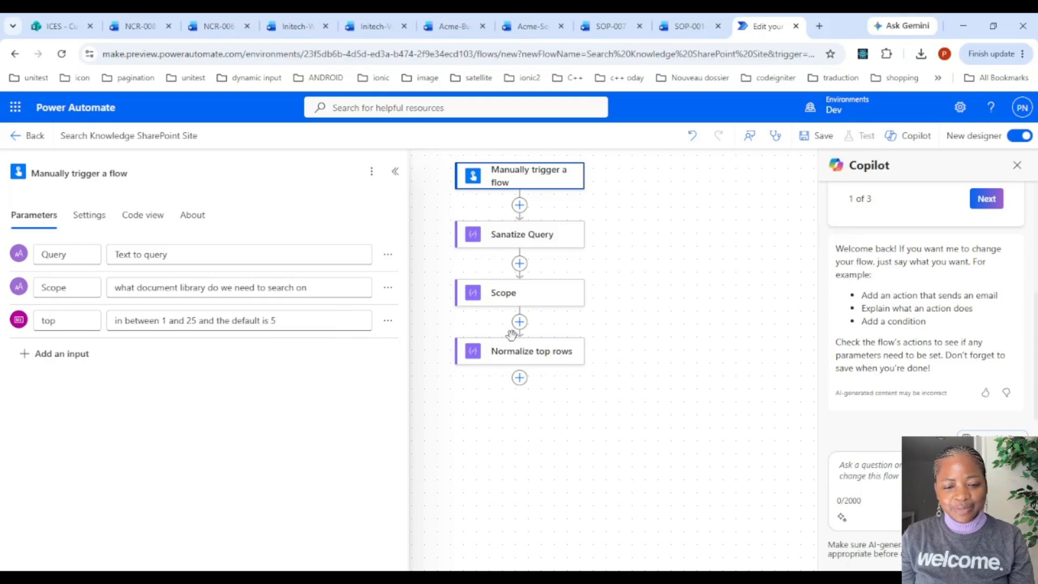
# Reopen the Normalize top rows expression and insert the trigger's top value inside the coalesce call
pyautogui.click(523, 353)
pyautogui.click(39, 271)
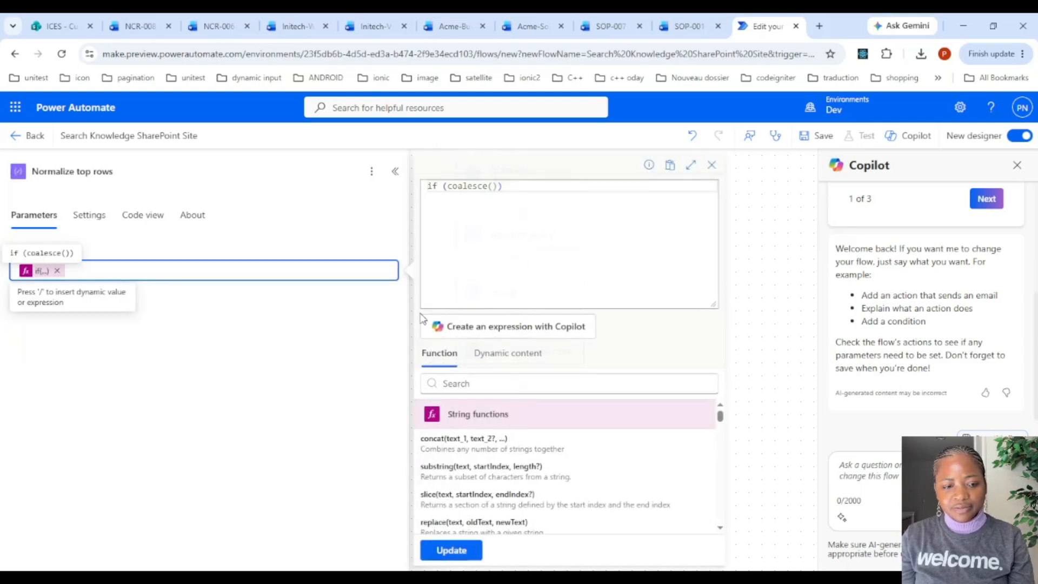
pyautogui.click(499, 187)
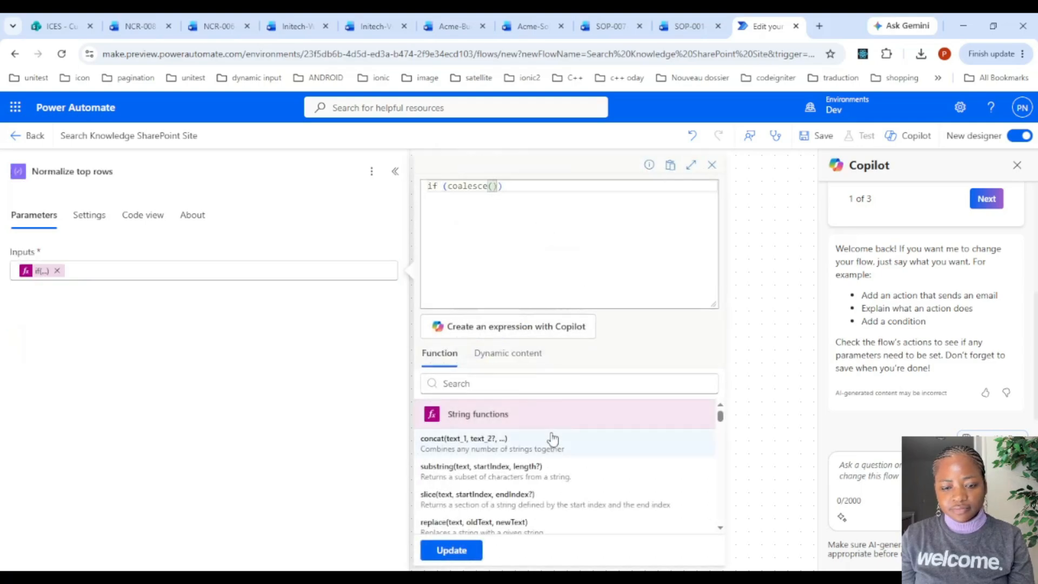
pyautogui.click(522, 360)
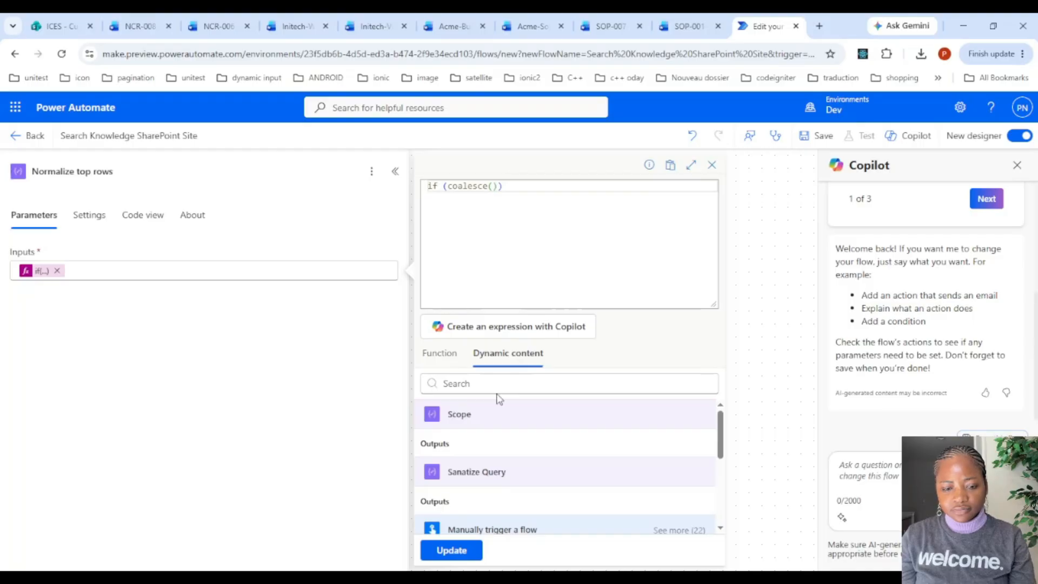
pyautogui.click(499, 385)
pyautogui.write('top')
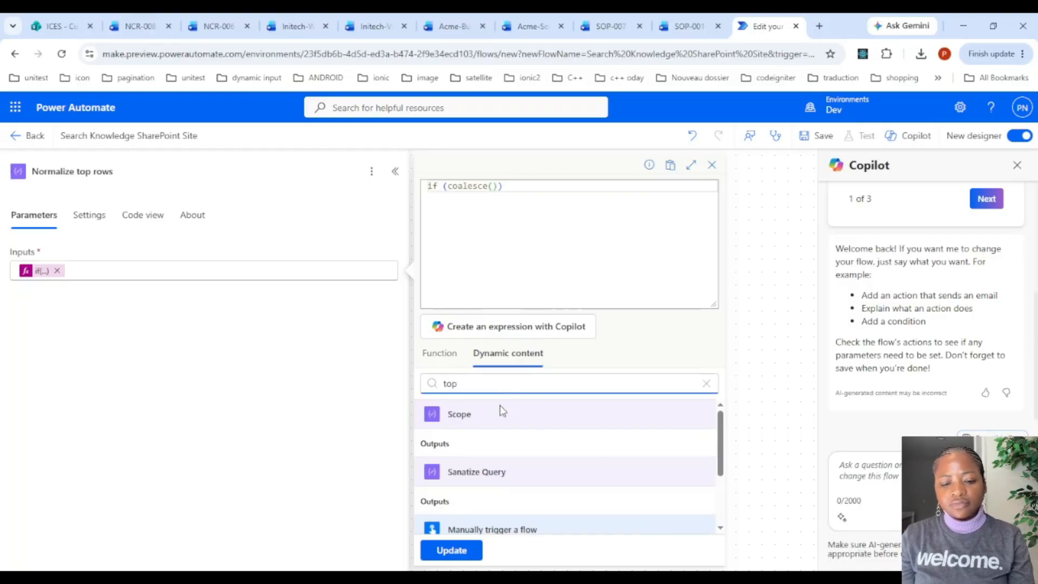
pyautogui.scroll(-3, 626, 486)
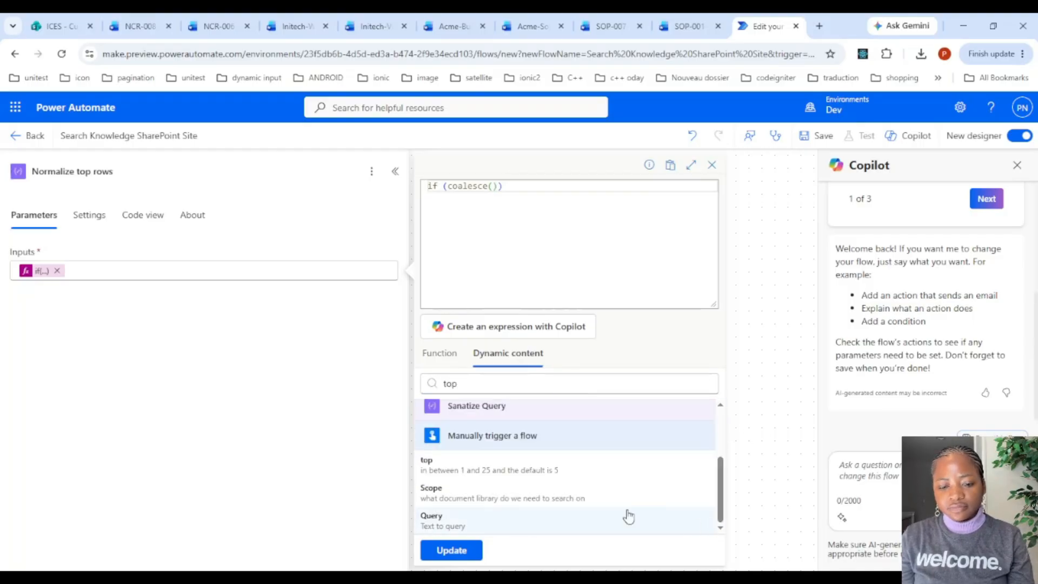
pyautogui.click(537, 478)
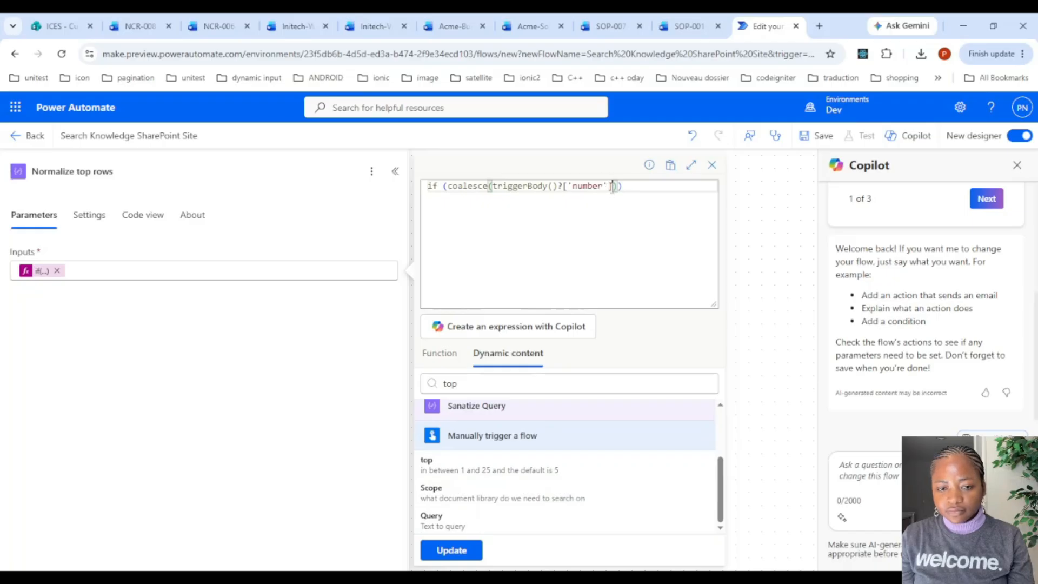
# Add 0 as the coalesce call's fallback value and another 0 as the argument following the call
pyautogui.click(620, 186)
pyautogui.write(',')
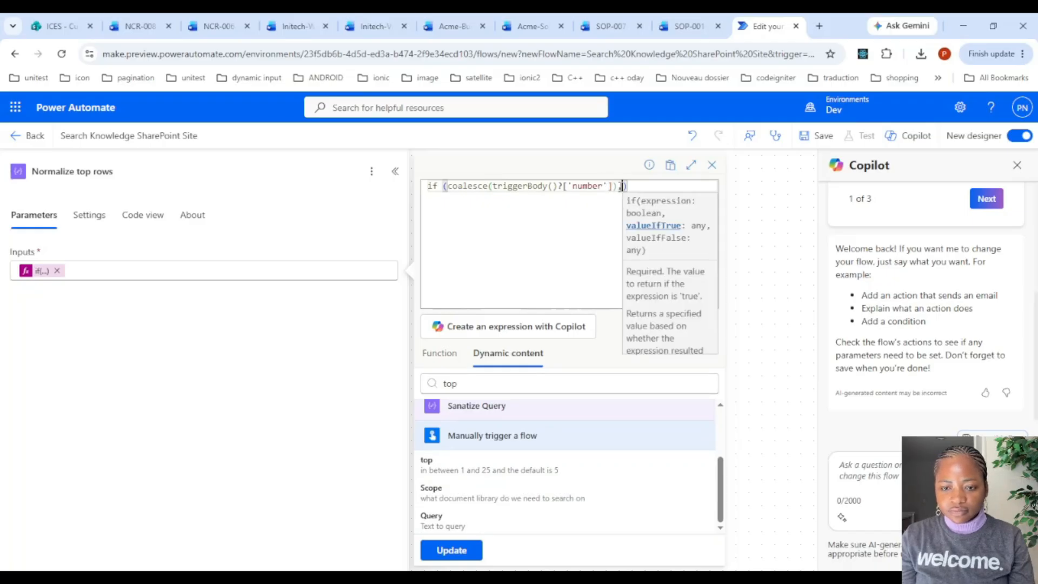
pyautogui.write('0')
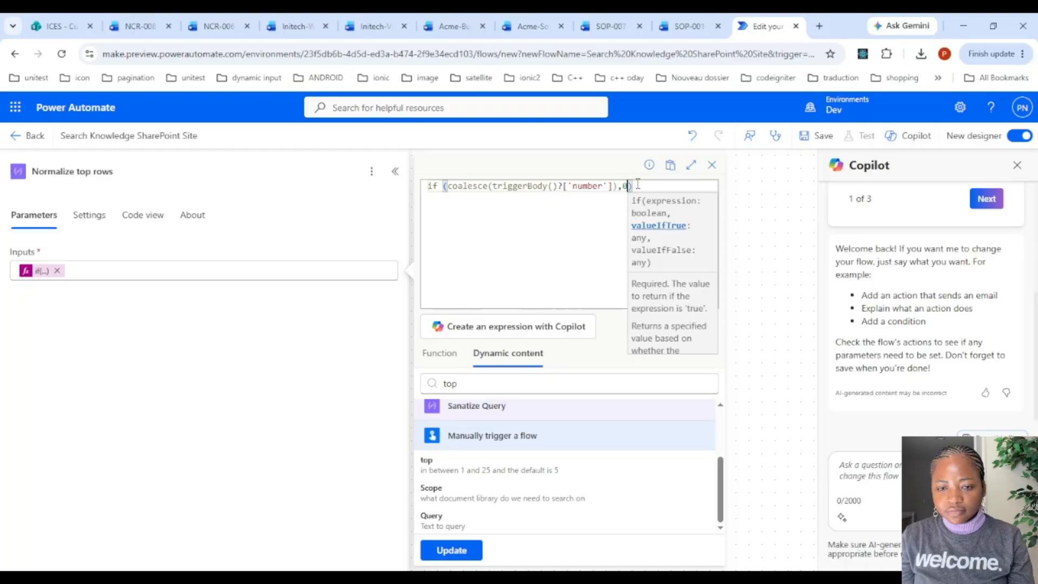
pyautogui.click(617, 185)
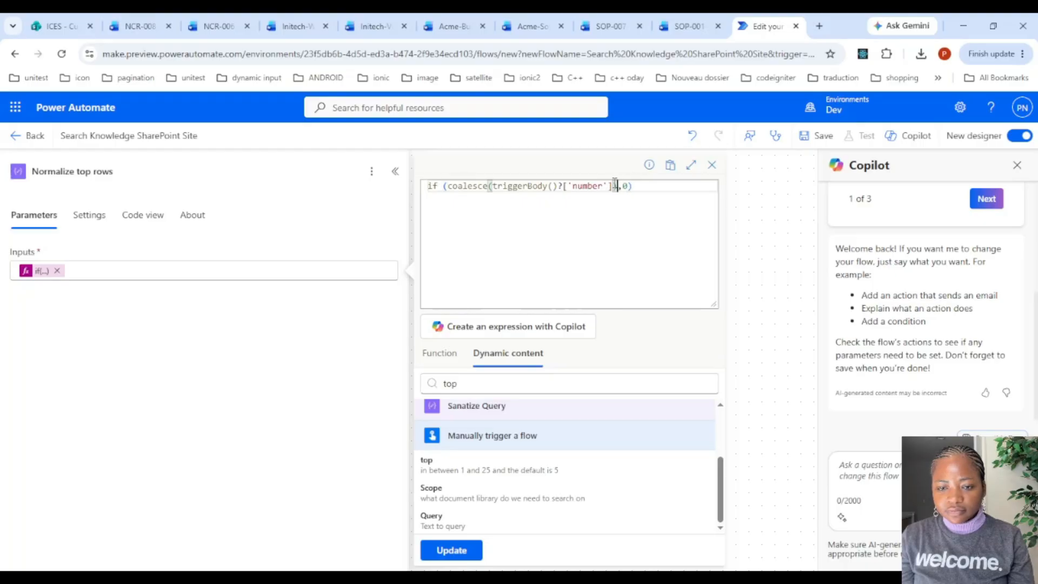
pyautogui.write(',0)')
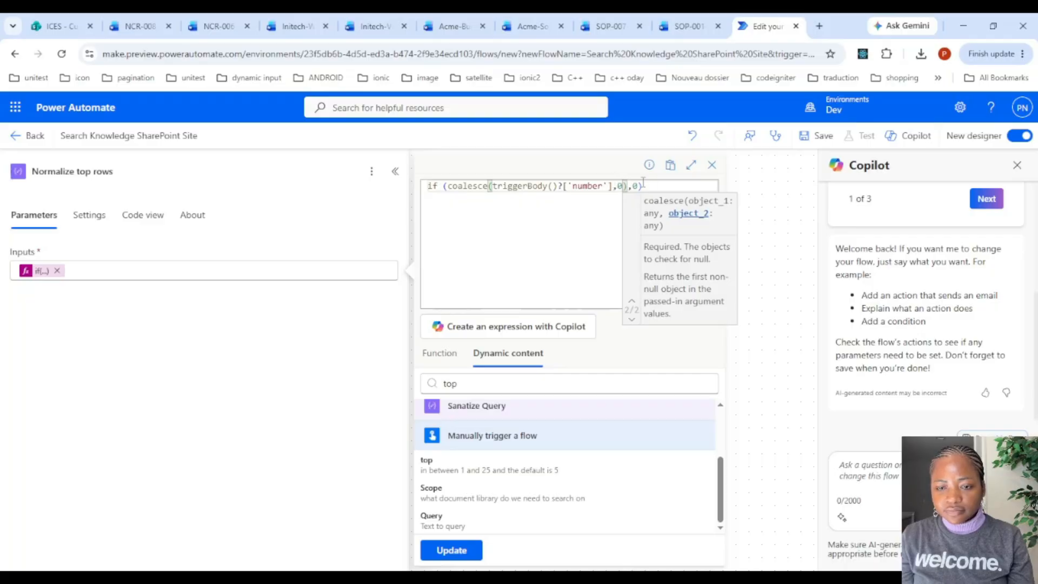
# Wrap the coalesce call in an equals function comparing it with 0, and add a comma for the if function's true result
pyautogui.click(638, 183)
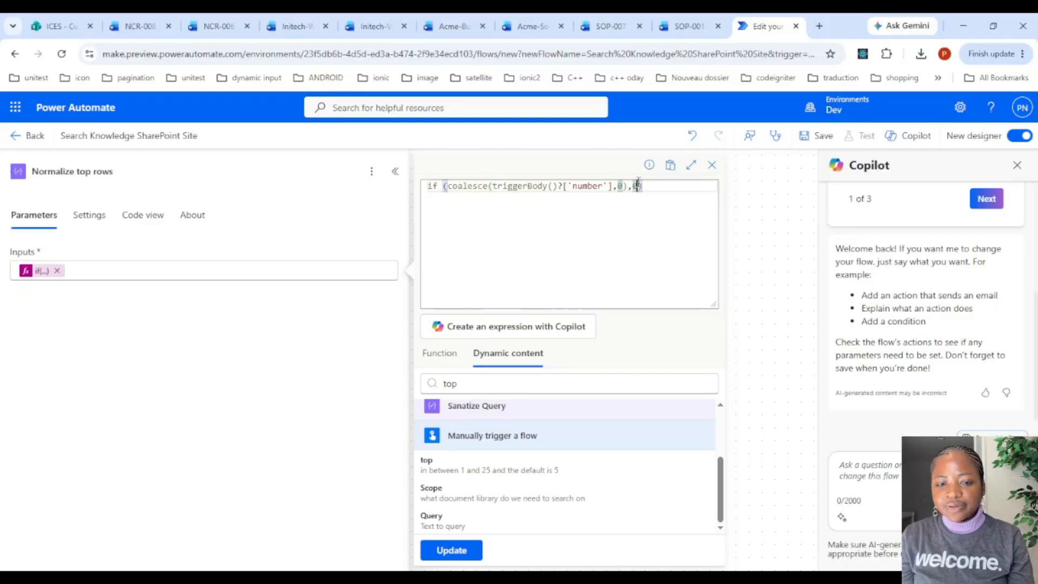
pyautogui.click(449, 185)
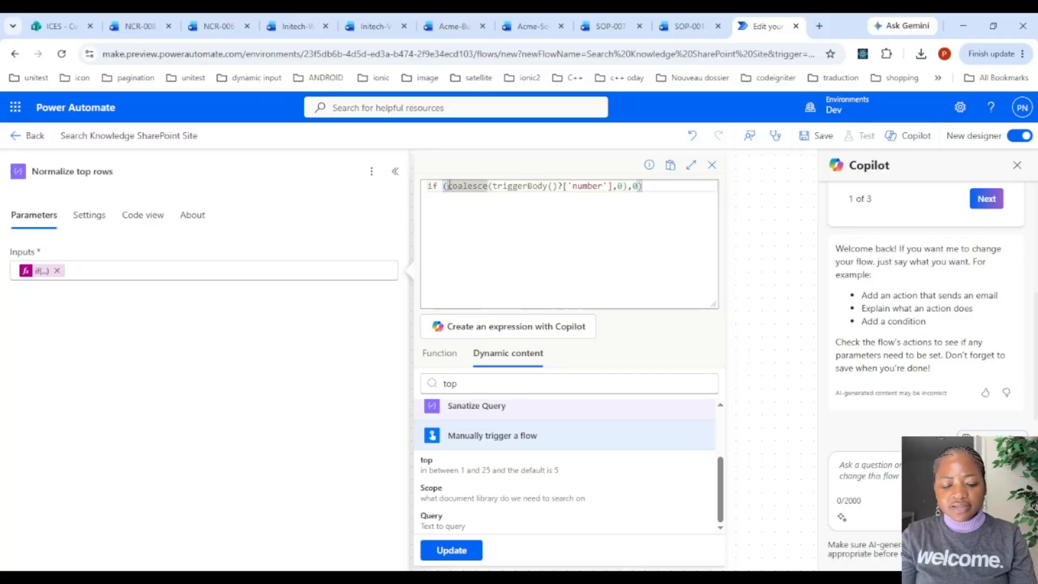
pyautogui.write('eq')
pyautogui.press('Return')
pyautogui.write('(')
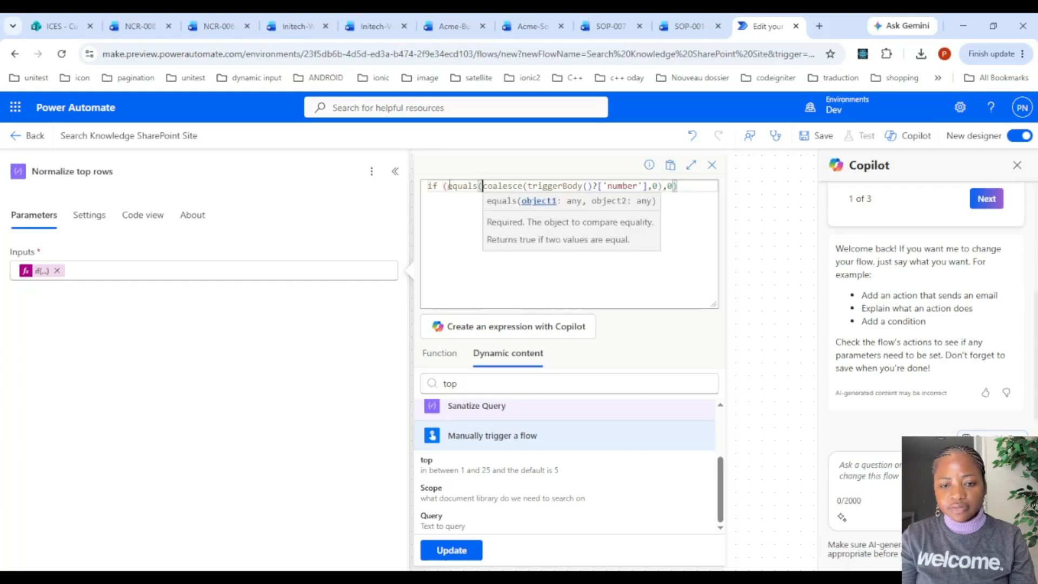
pyautogui.click(679, 186)
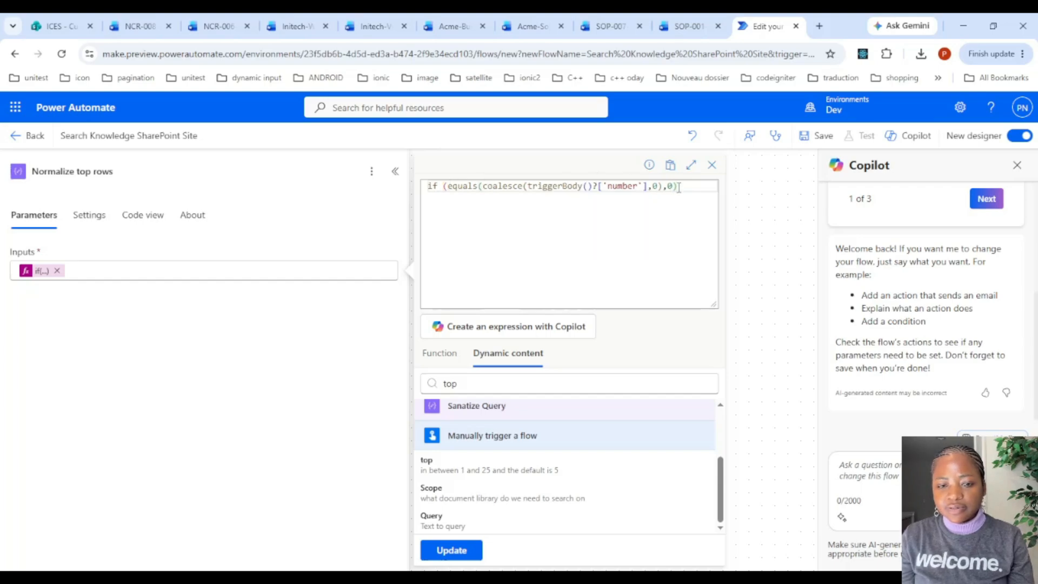
pyautogui.click(678, 186)
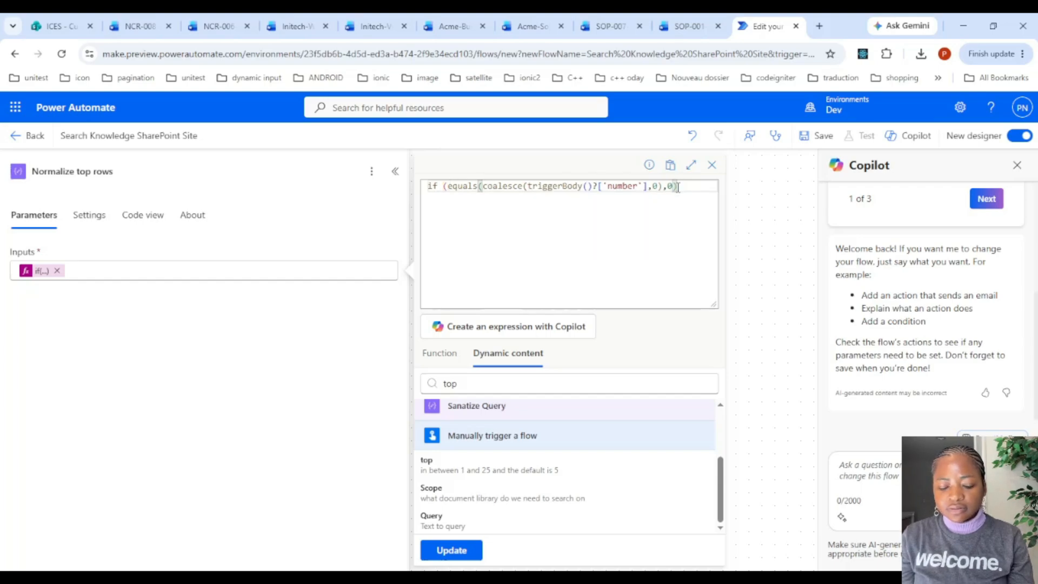
pyautogui.write(',')
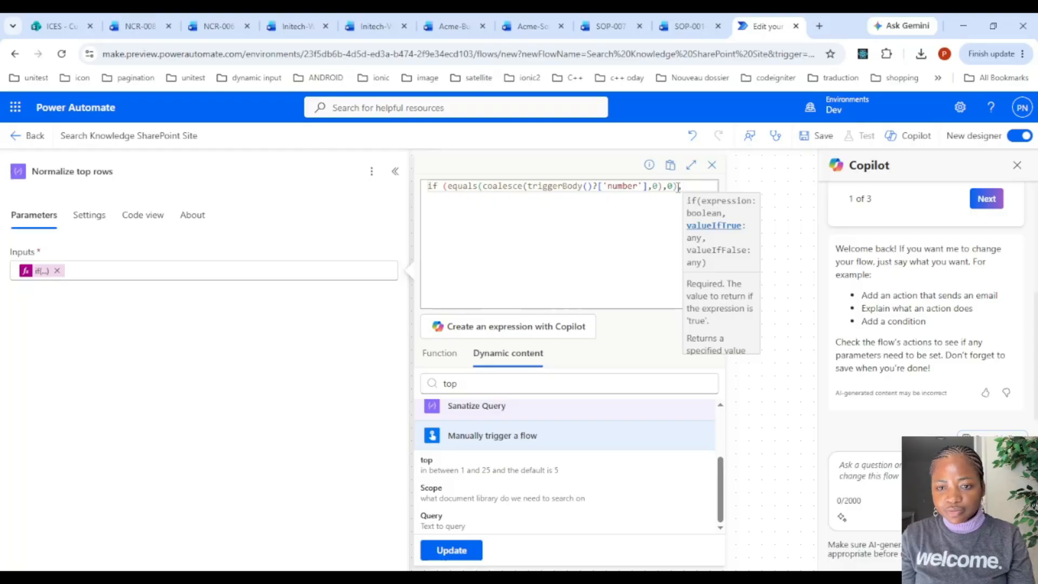
# Set 1 as the if function's true result and add a comma for its false result
pyautogui.write('1')
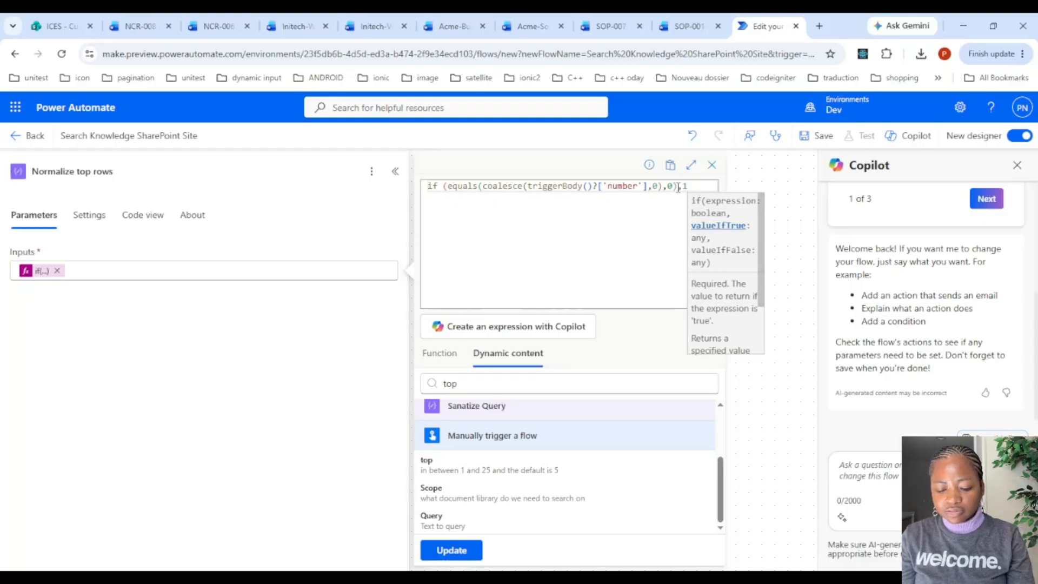
pyautogui.write(',')
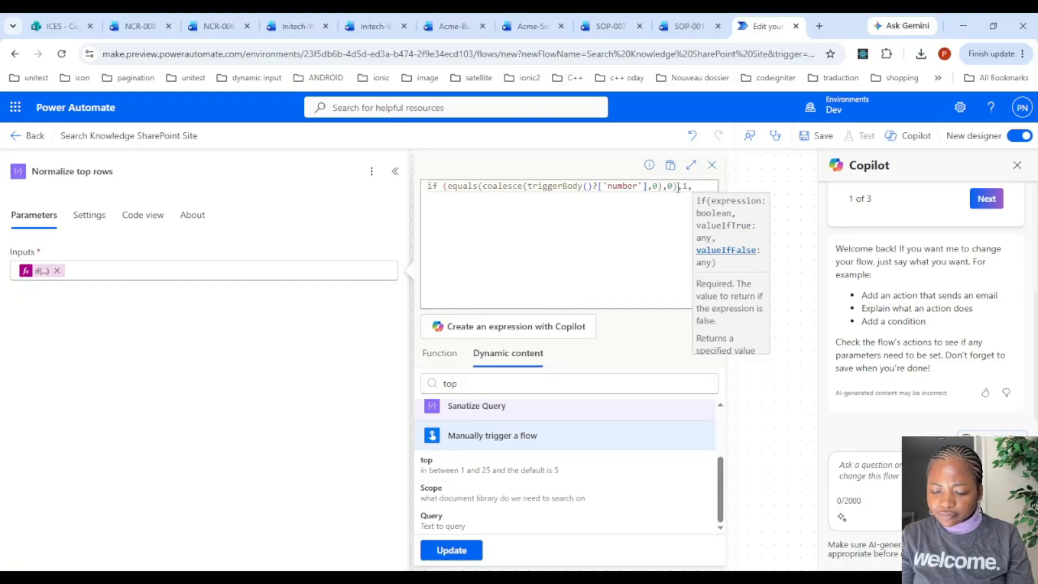
pyautogui.write('coal')
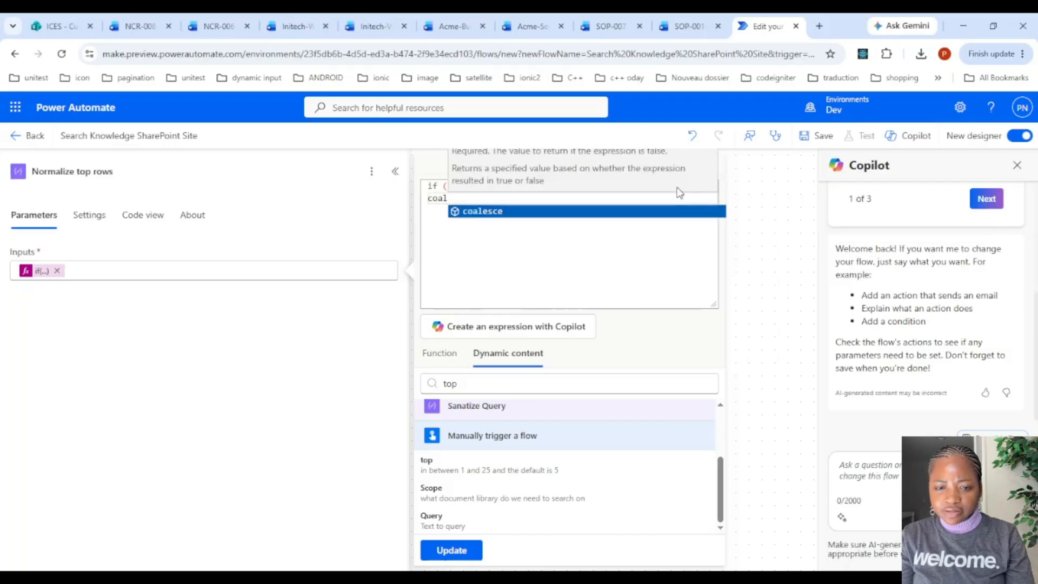
pyautogui.press('Tab')
pyautogui.write('()')
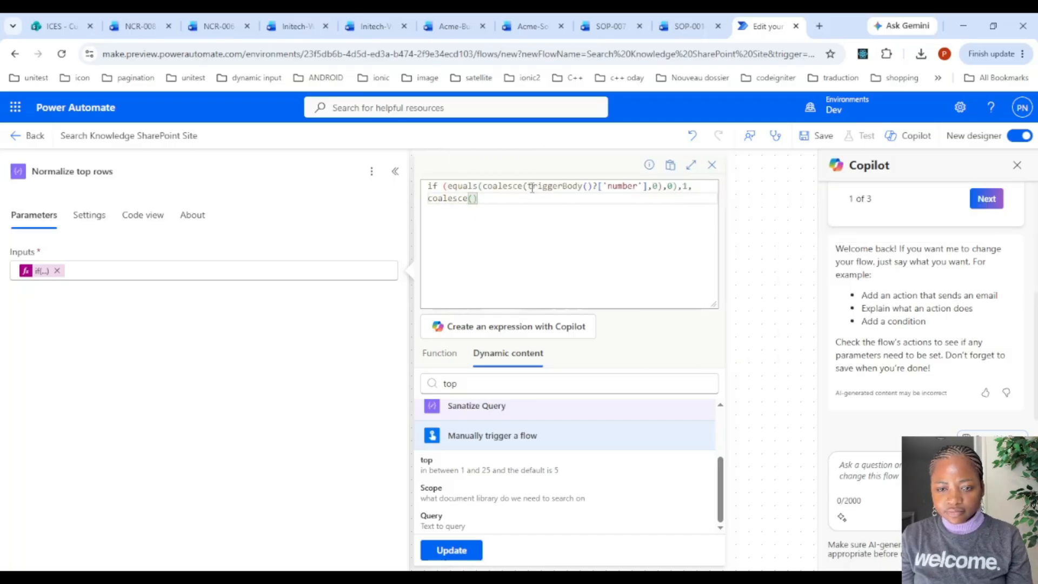
# Replace the empty coalesce call with a copy of triggerBody()?['number'], close the if function, and update the expression
pyautogui.moveTo(528, 185); pyautogui.dragTo(649, 187)
pyautogui.hotkey('ctrl', 'c')
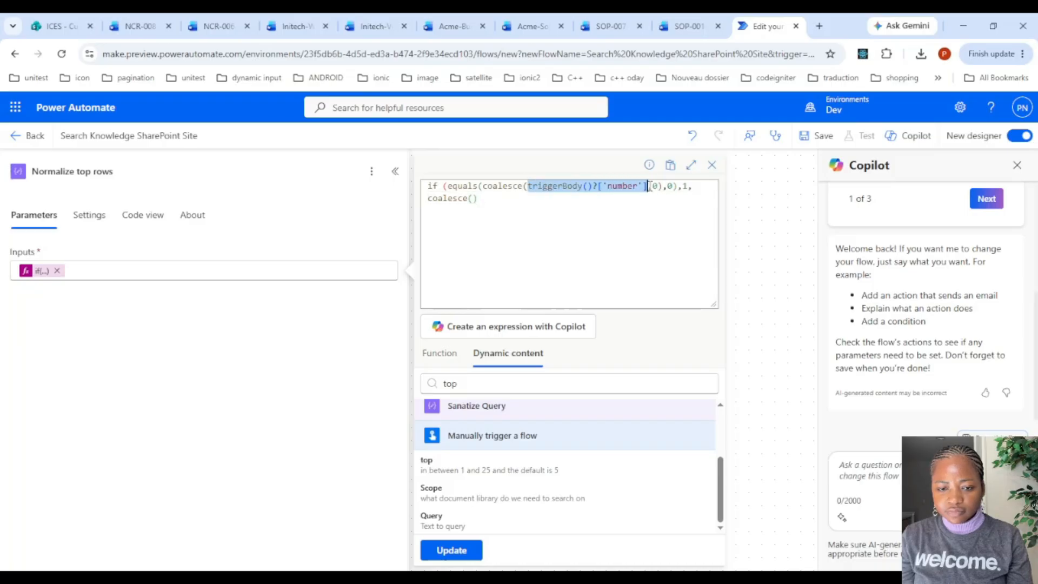
pyautogui.moveTo(478, 198); pyautogui.dragTo(427, 198)
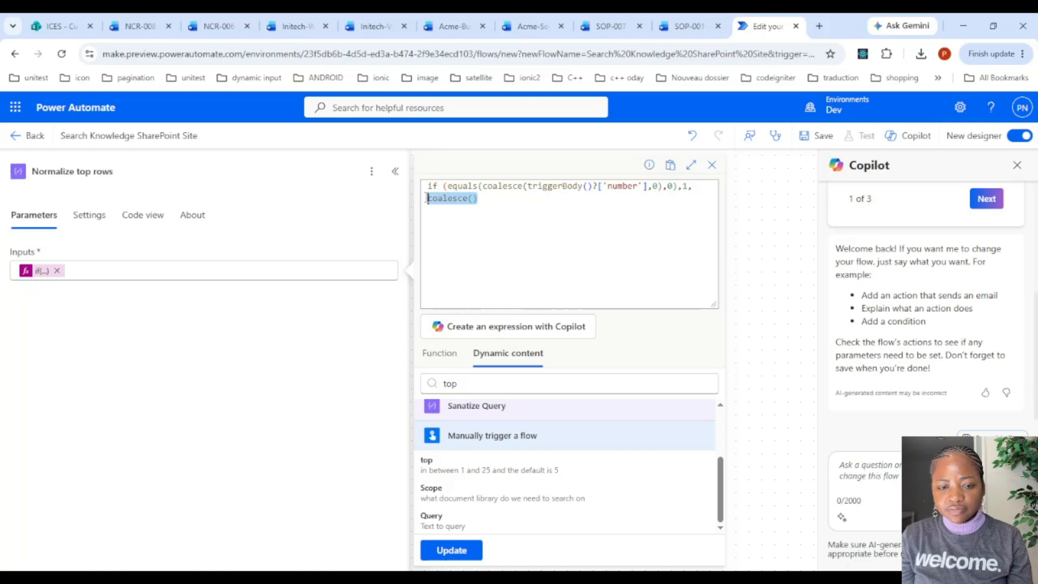
pyautogui.hotkey('ctrl', 'v')
pyautogui.write(')')
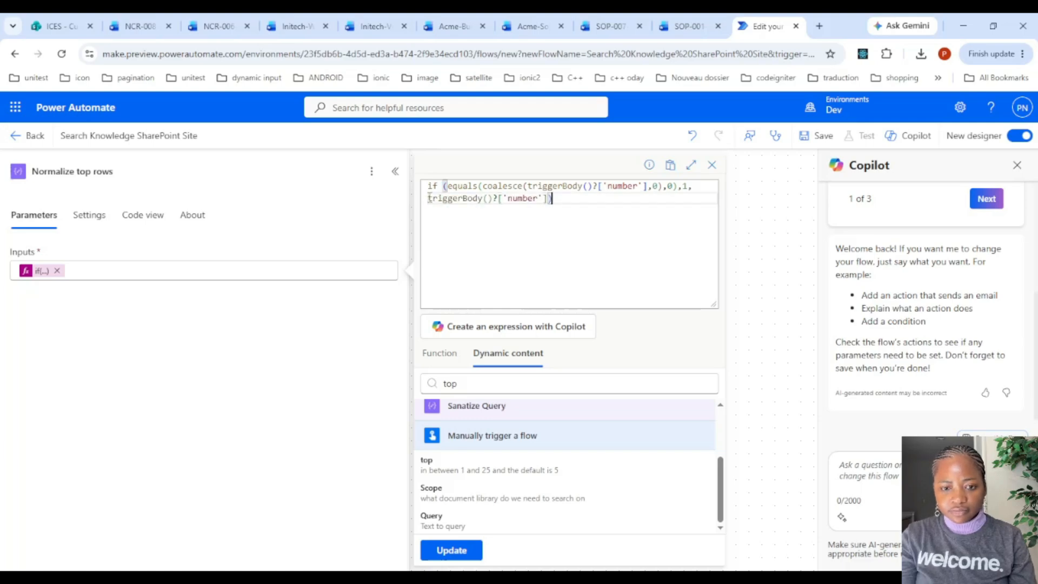
pyautogui.click(454, 552)
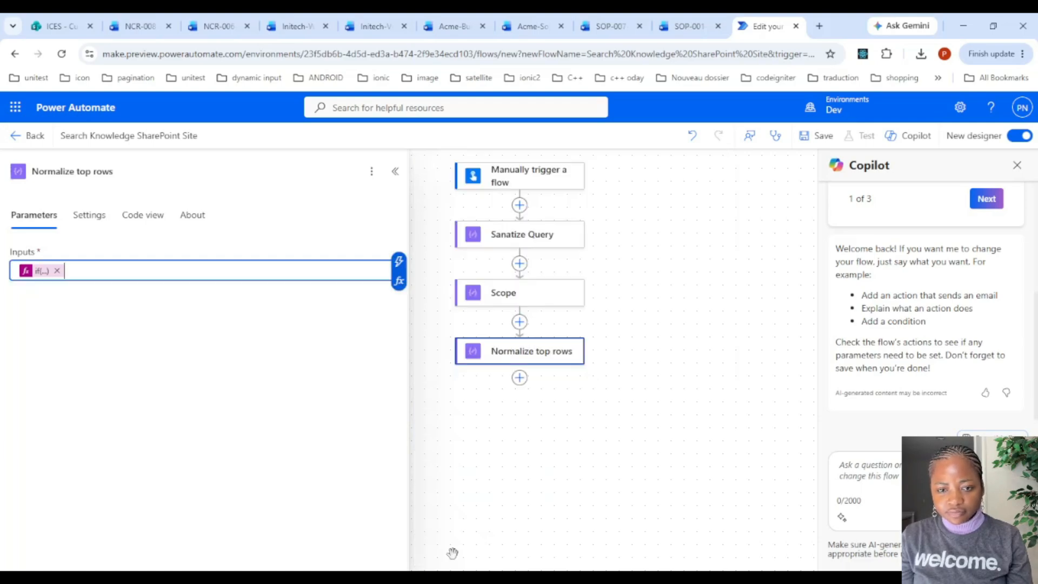
pyautogui.click(352, 423)
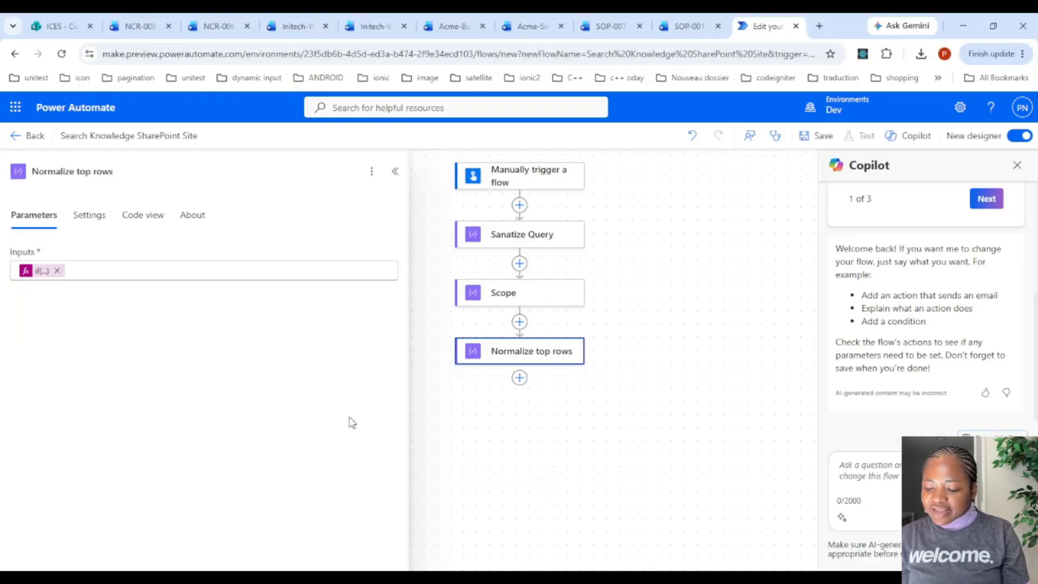
# Change the description of the manual trigger's top input to "in between 1 and 25 and the default is 2"
pyautogui.click(44, 271)
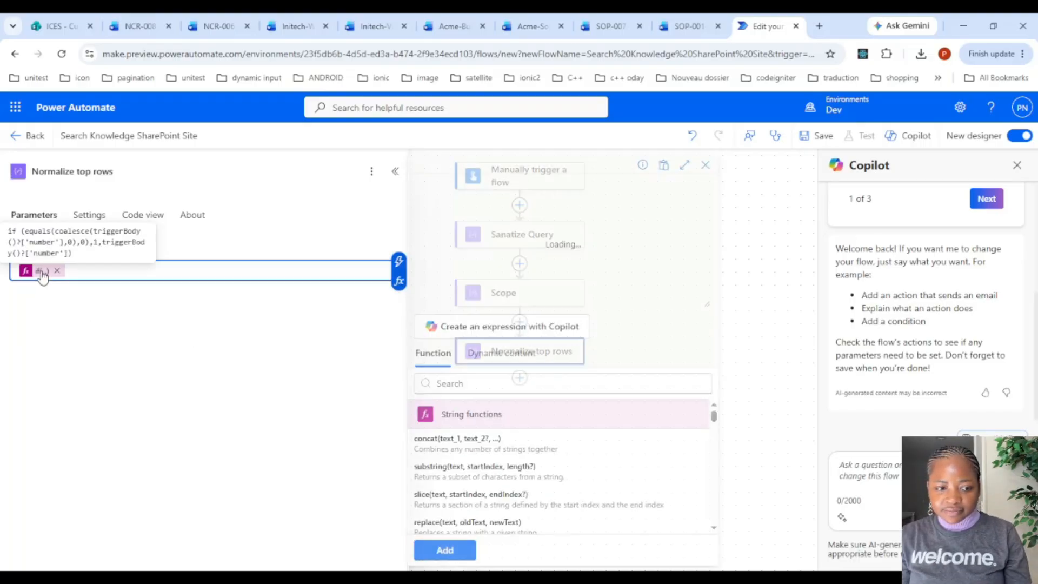
pyautogui.click(309, 385)
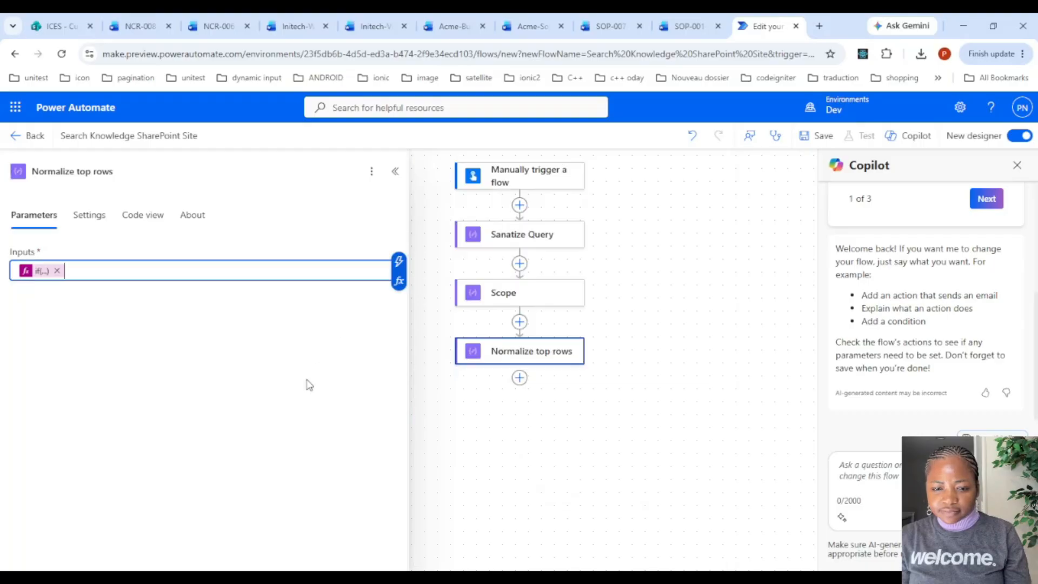
pyautogui.click(506, 177)
pyautogui.click(298, 318)
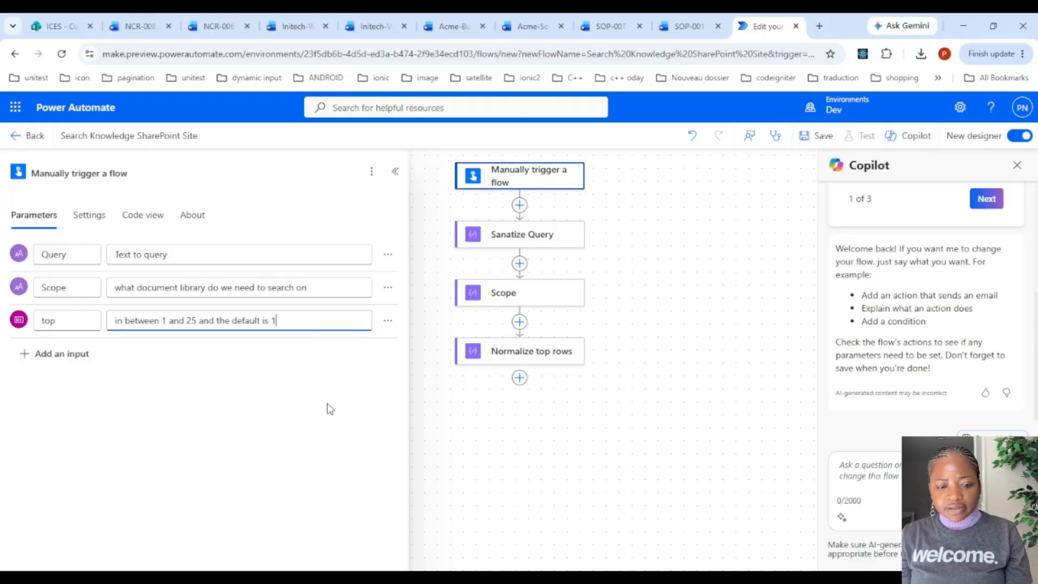
pyautogui.click(327, 409)
pyautogui.click(291, 319)
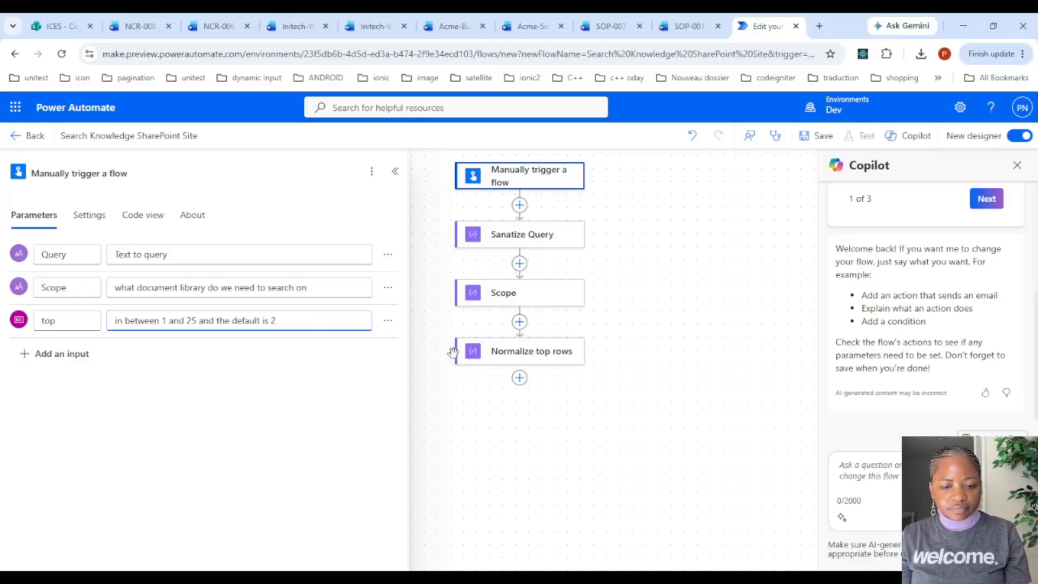
# Change the if function's true result to 2 in the Normalize top rows expression and update it
pyautogui.click(470, 358)
pyautogui.click(24, 268)
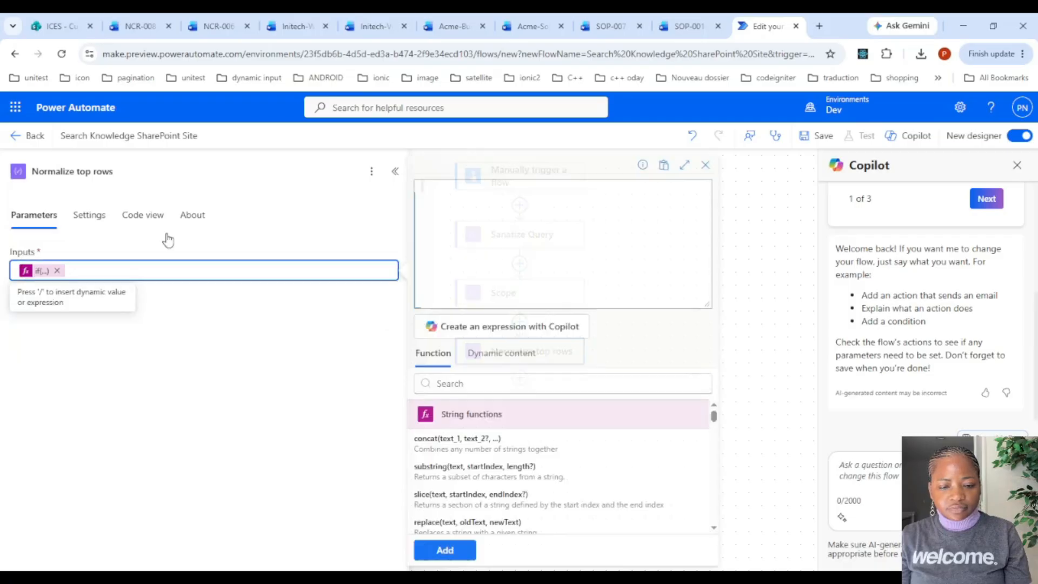
pyautogui.click(690, 185)
pyautogui.press('BackSpace')
pyautogui.write('2')
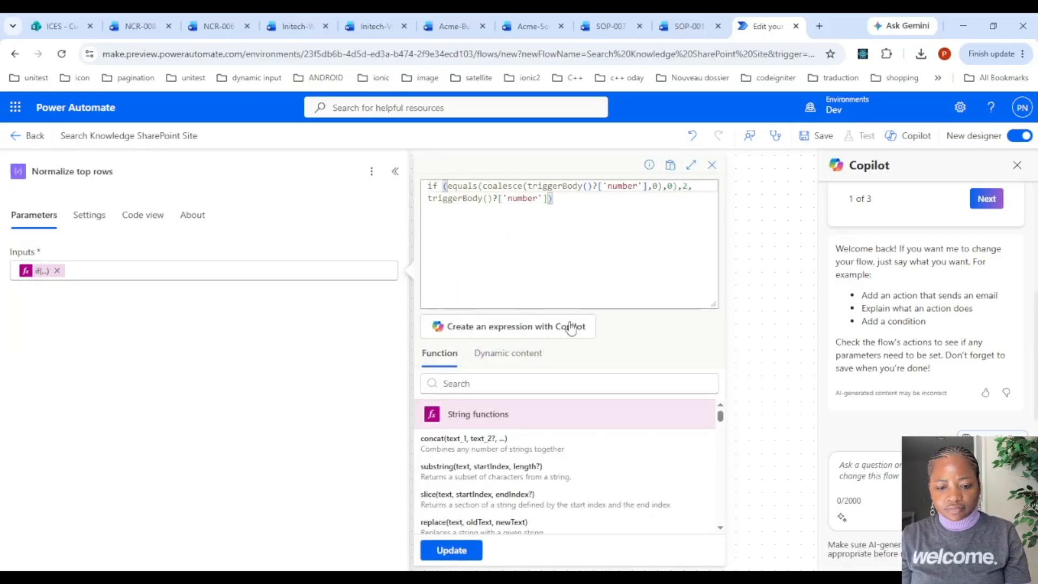
pyautogui.click(475, 552)
pyautogui.click(310, 424)
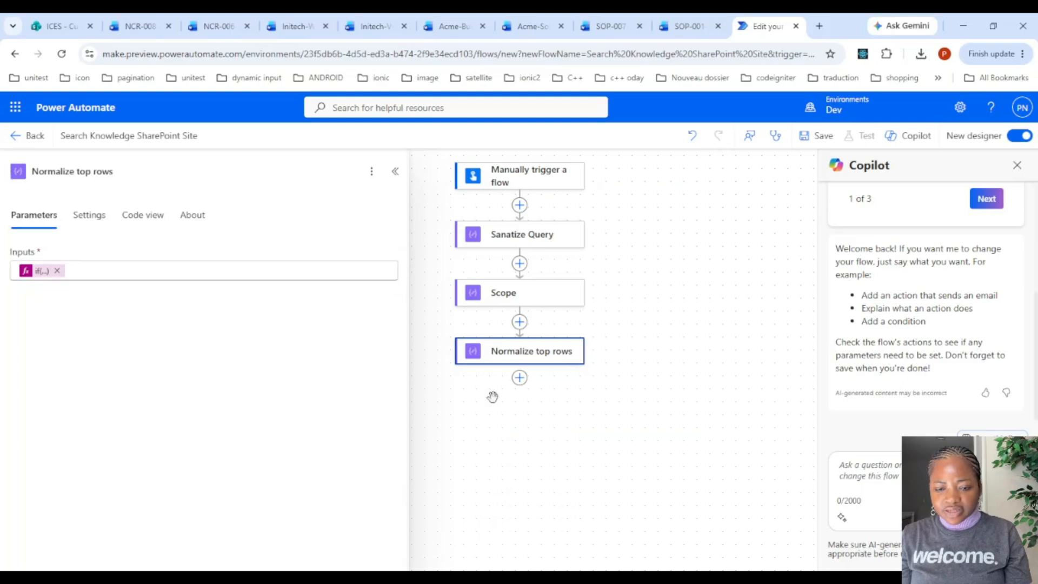
# Add a Compose action after Normalize top rows and name it "final top rows"
pyautogui.click(519, 379)
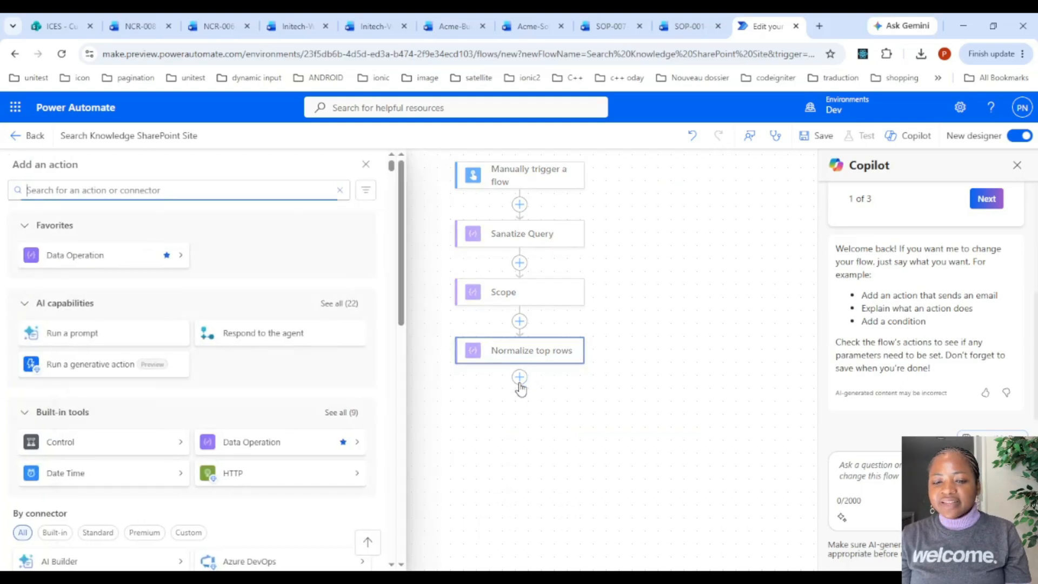
pyautogui.write('compose')
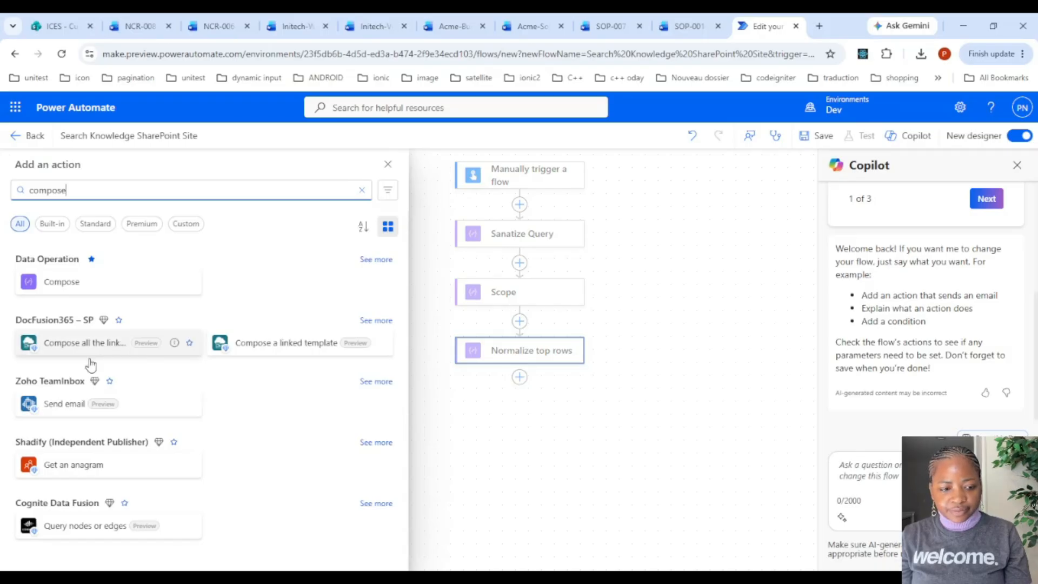
pyautogui.click(74, 291)
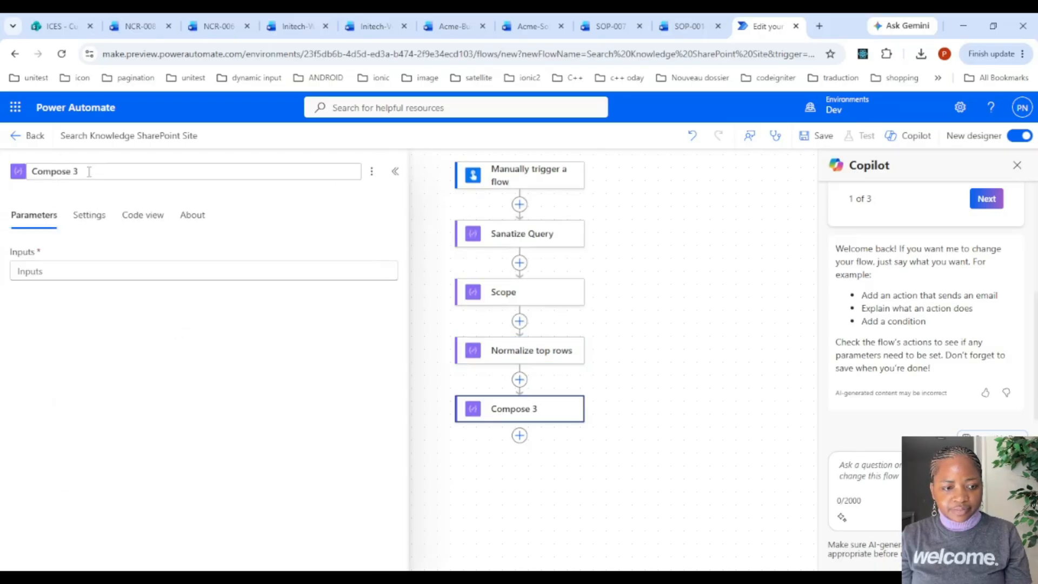
pyautogui.write('final')
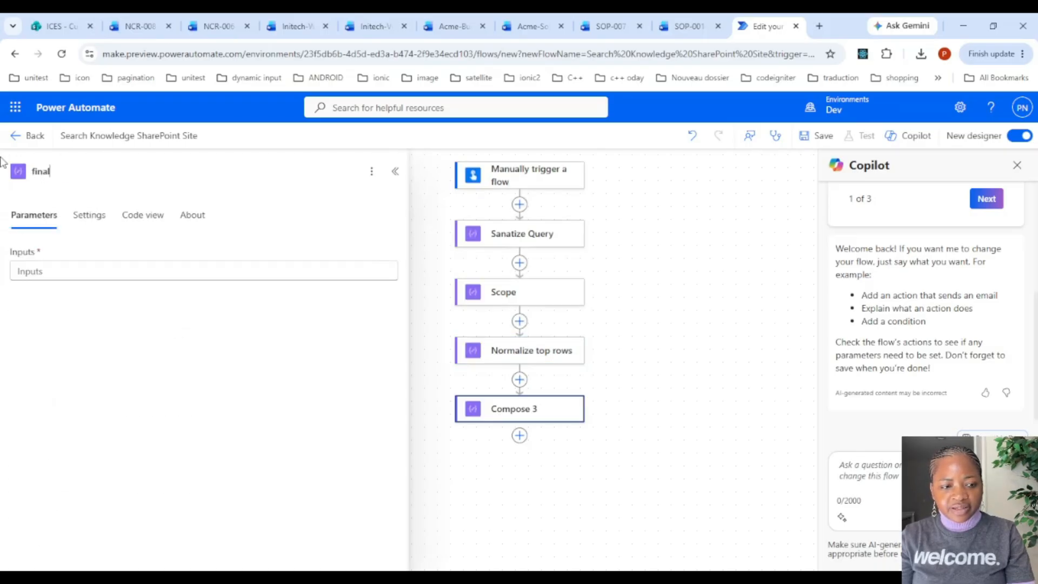
pyautogui.write(' top ')
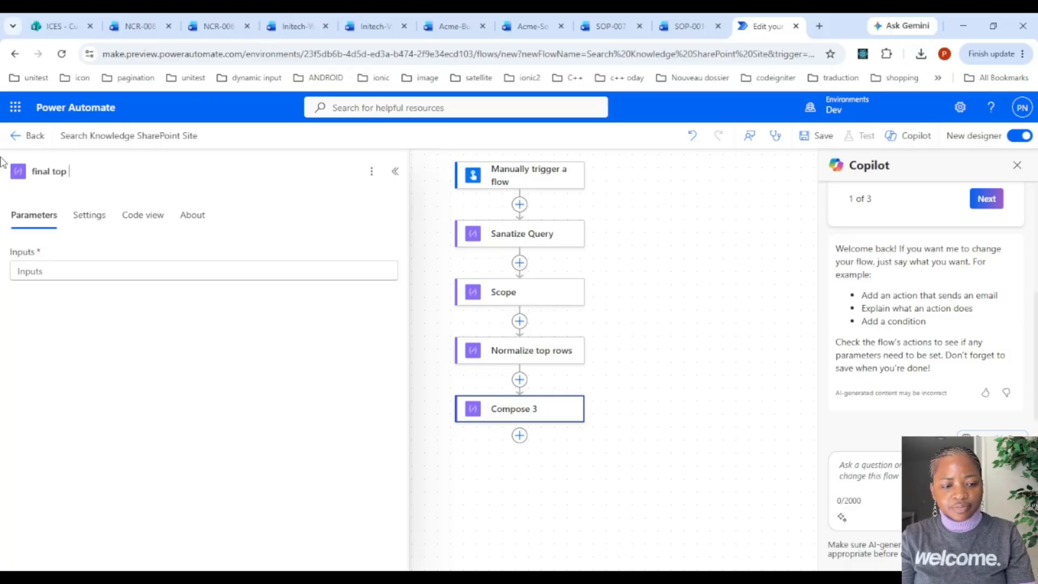
pyautogui.write('rows')
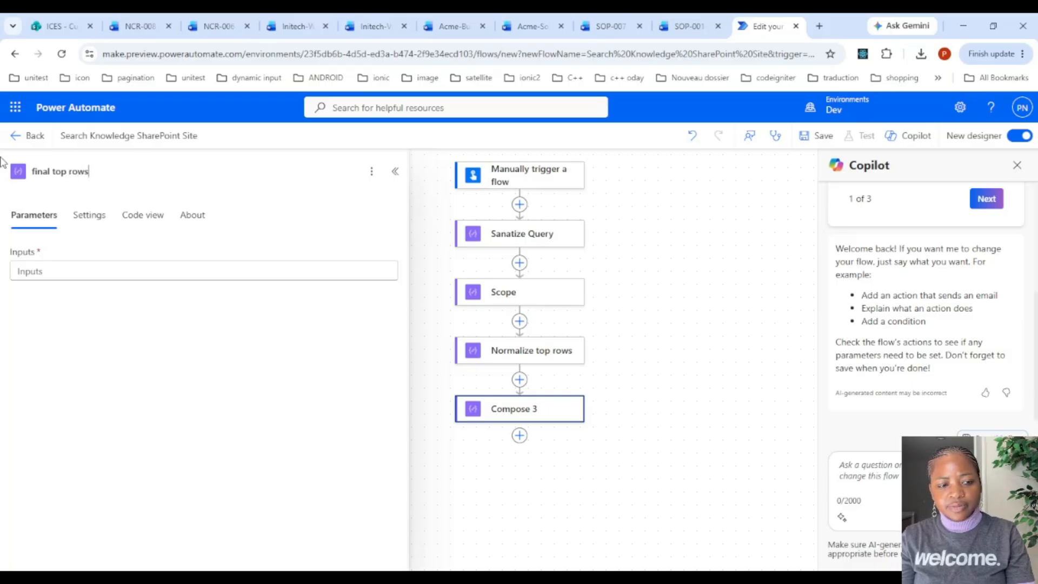
# Start an expression for the final top rows input with a greater function nested inside an if function
pyautogui.click(92, 270)
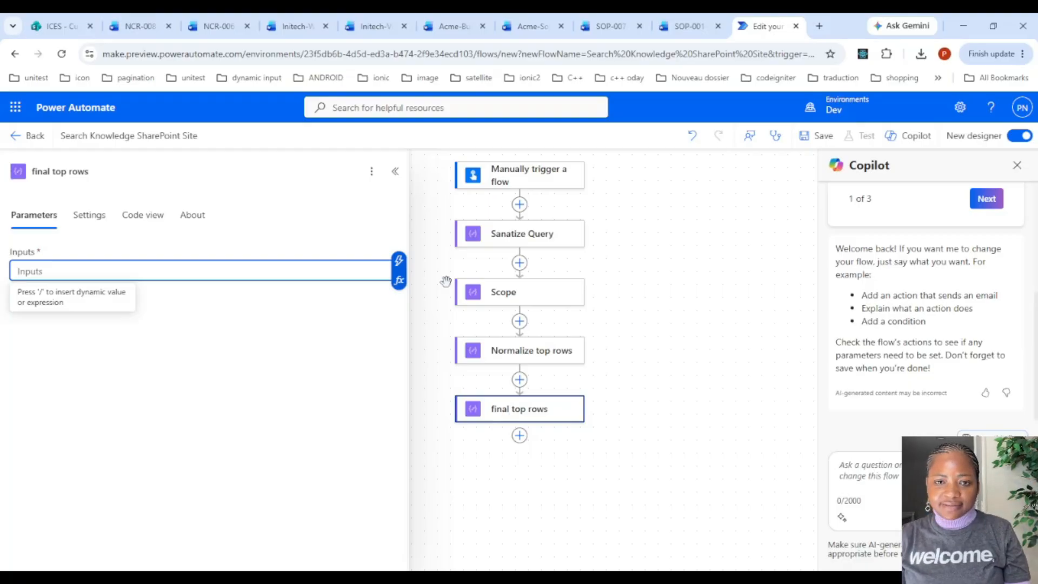
pyautogui.click(399, 280)
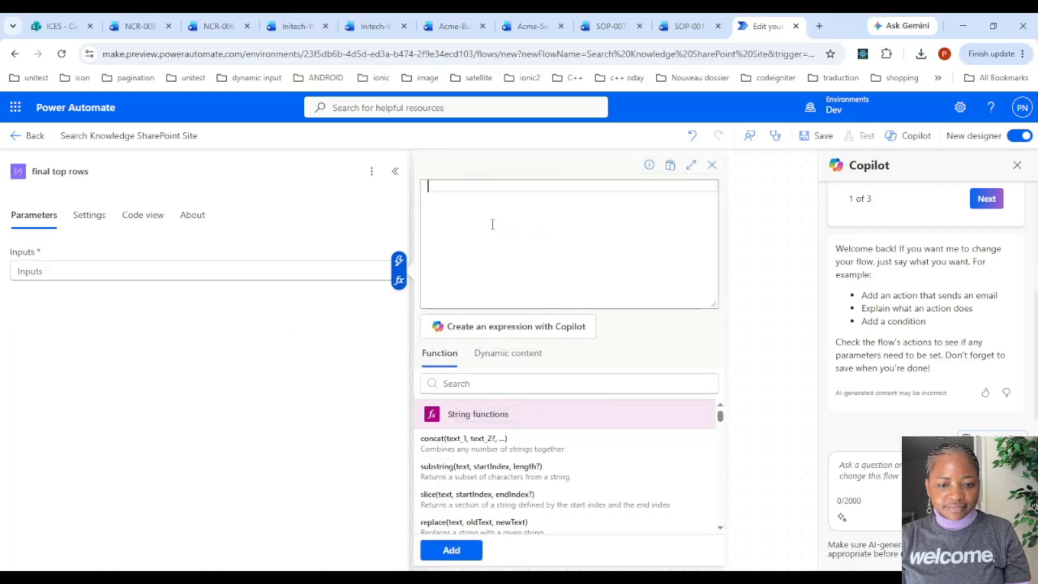
pyautogui.write('if(')
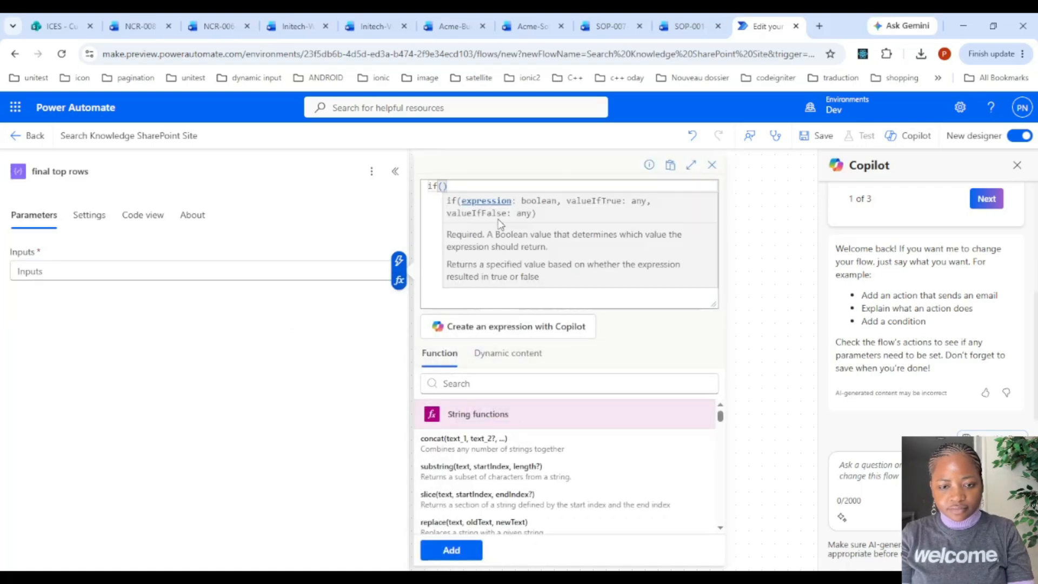
pyautogui.write('greater')
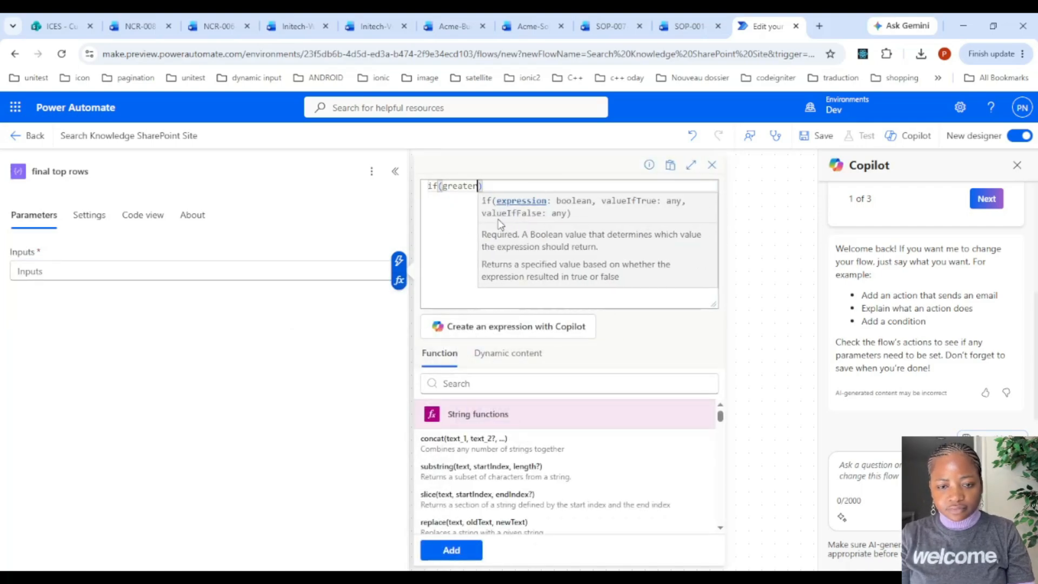
pyautogui.write('(')
# Insert the trigger's top value into the greater call, compare it with 25, and add a comma for the true result
pyautogui.click(527, 356)
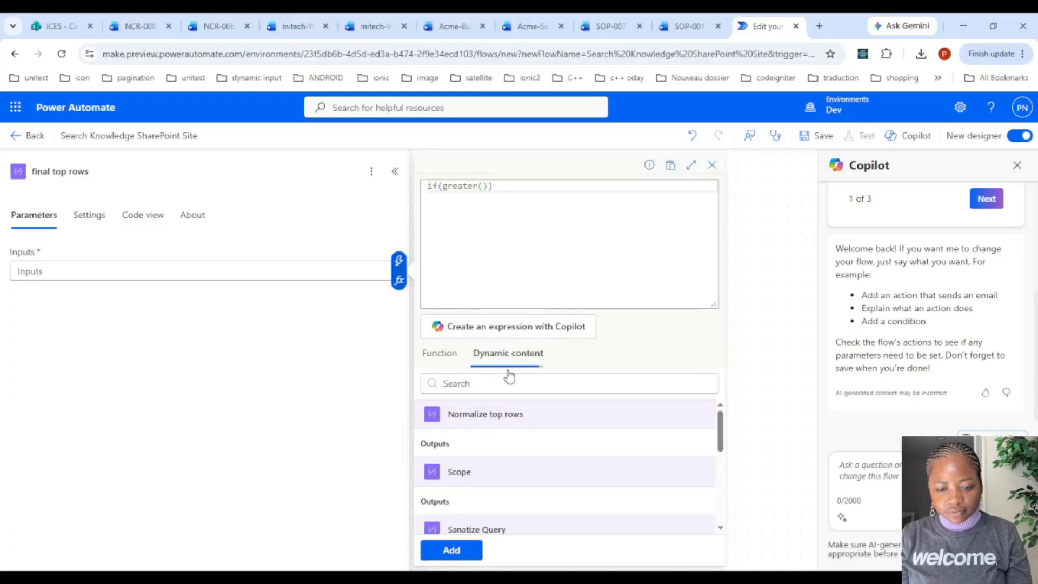
pyautogui.click(498, 381)
pyautogui.write('top')
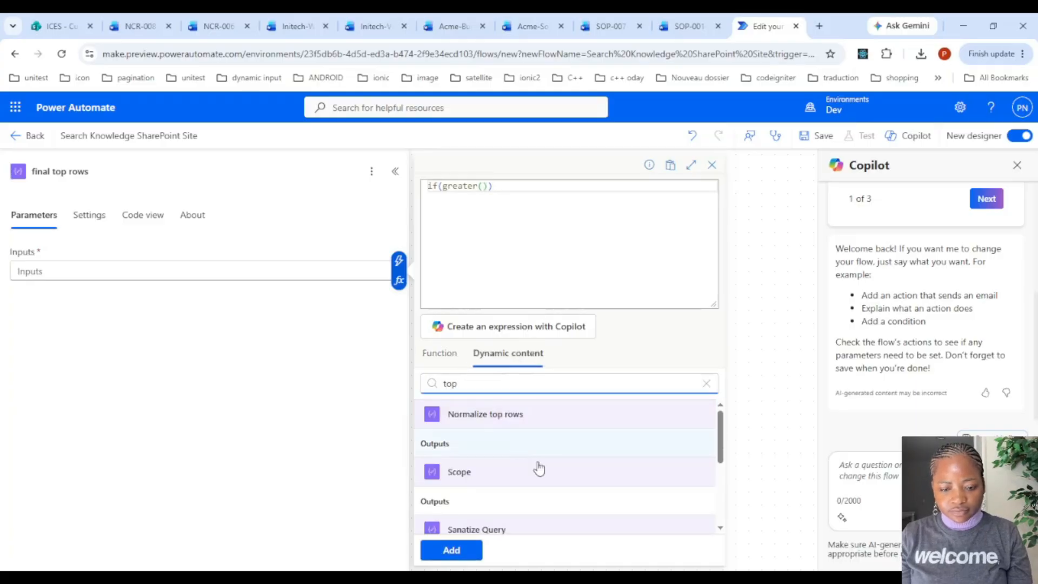
pyautogui.click(721, 501)
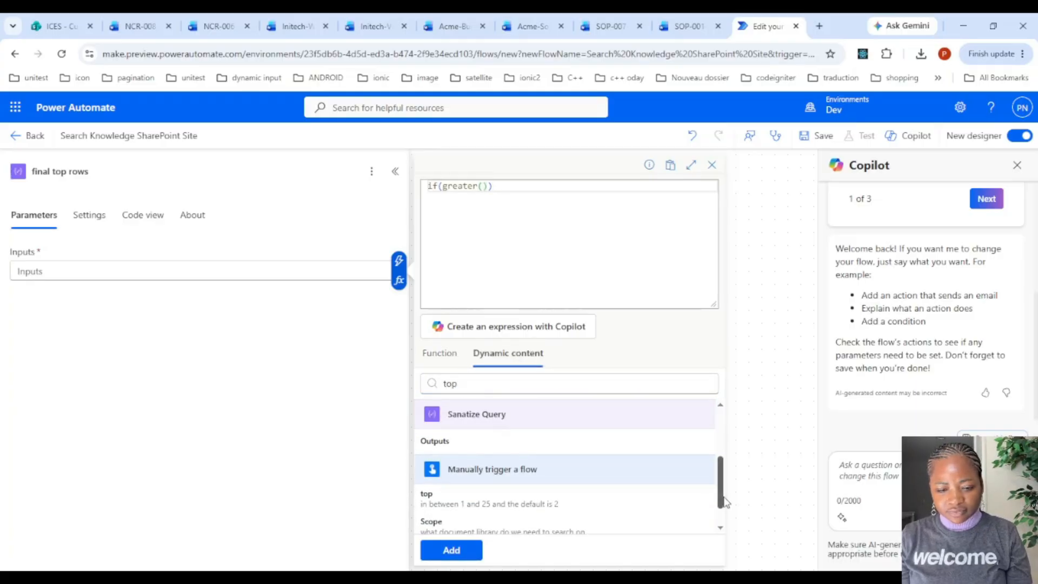
pyautogui.click(536, 493)
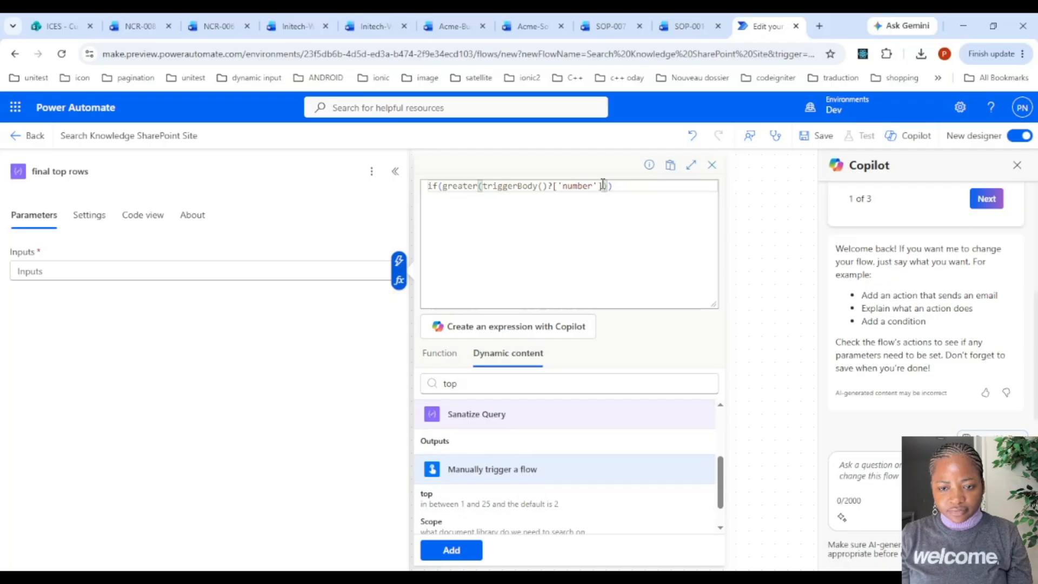
pyautogui.write(',25')
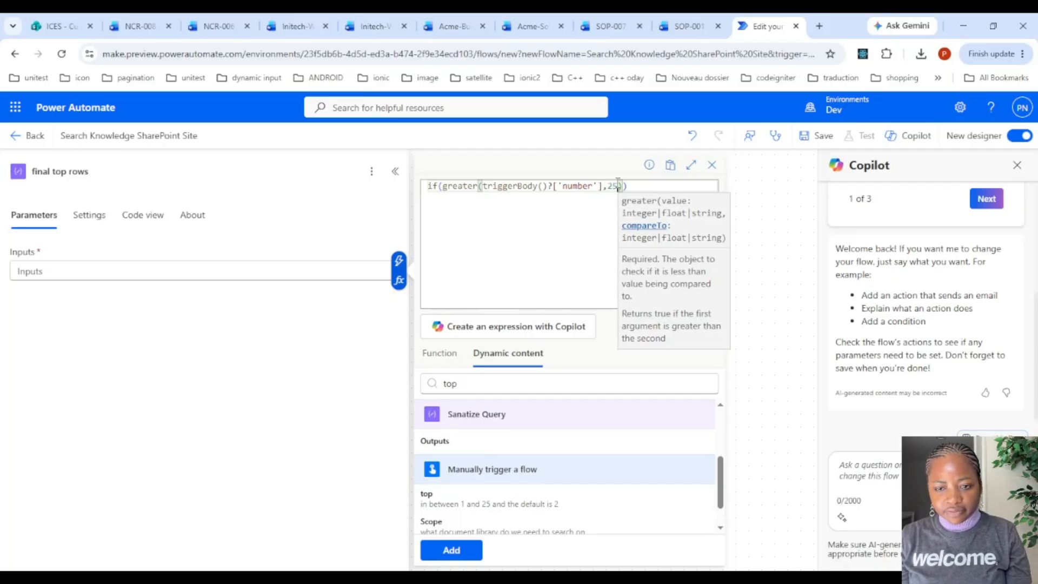
pyautogui.write('),')
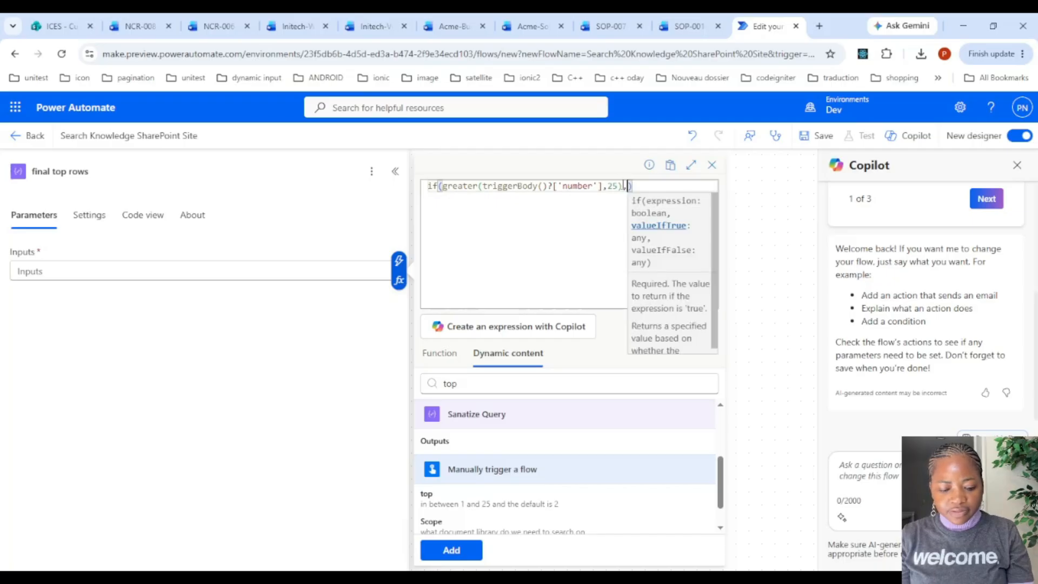
# Enter 25 as the true result and nest a second if function whose less call compares the trigger's top value with 1
pyautogui.write('25')
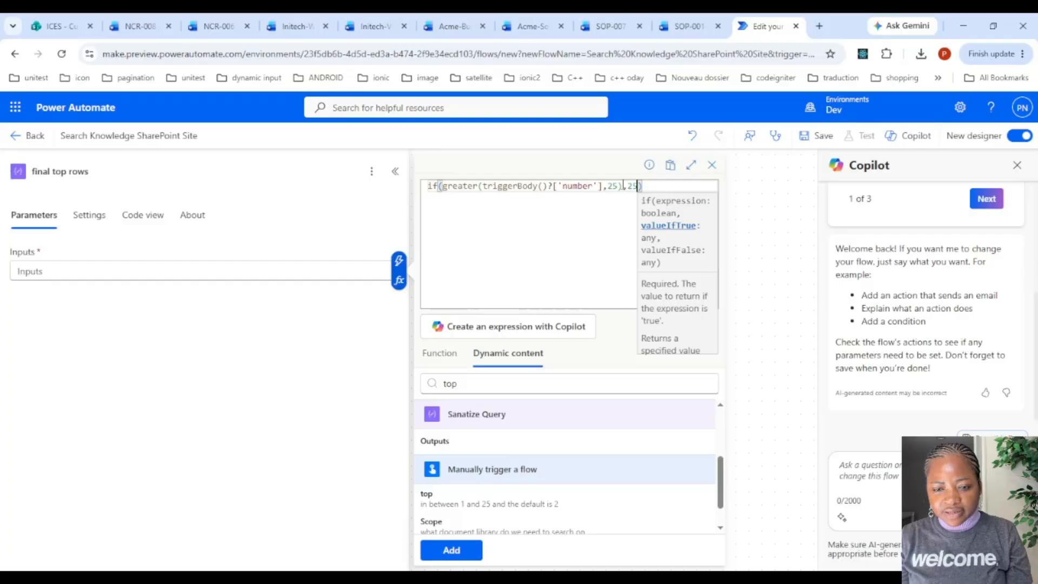
pyautogui.write(',')
pyautogui.write('if')
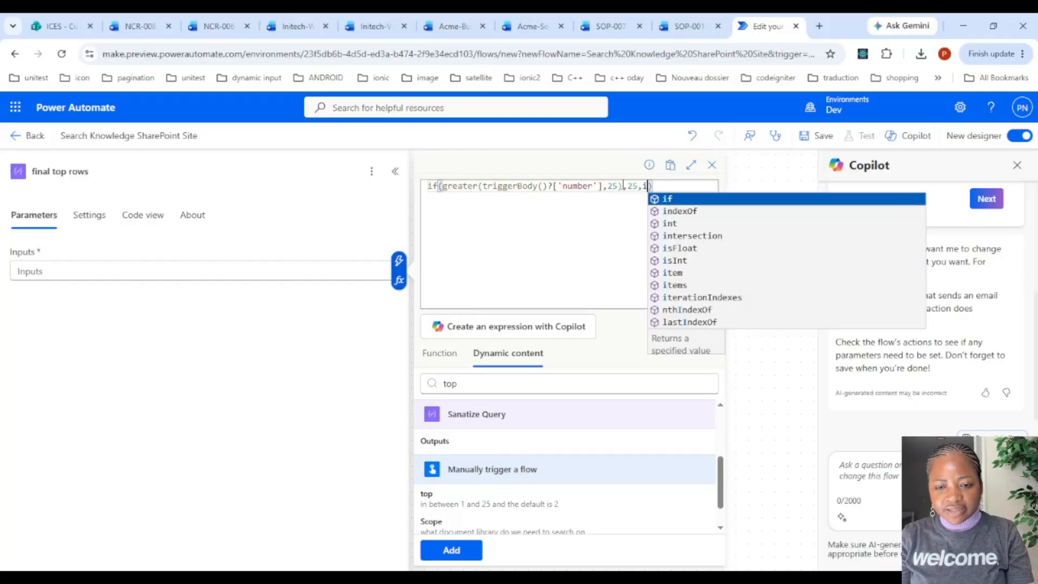
pyautogui.write('(le')
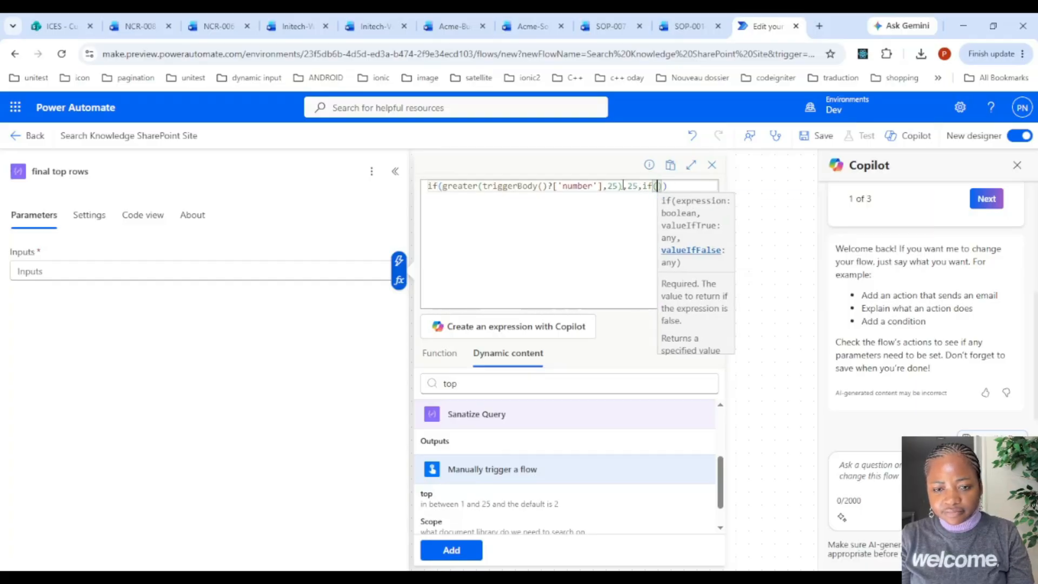
pyautogui.write('ss(')
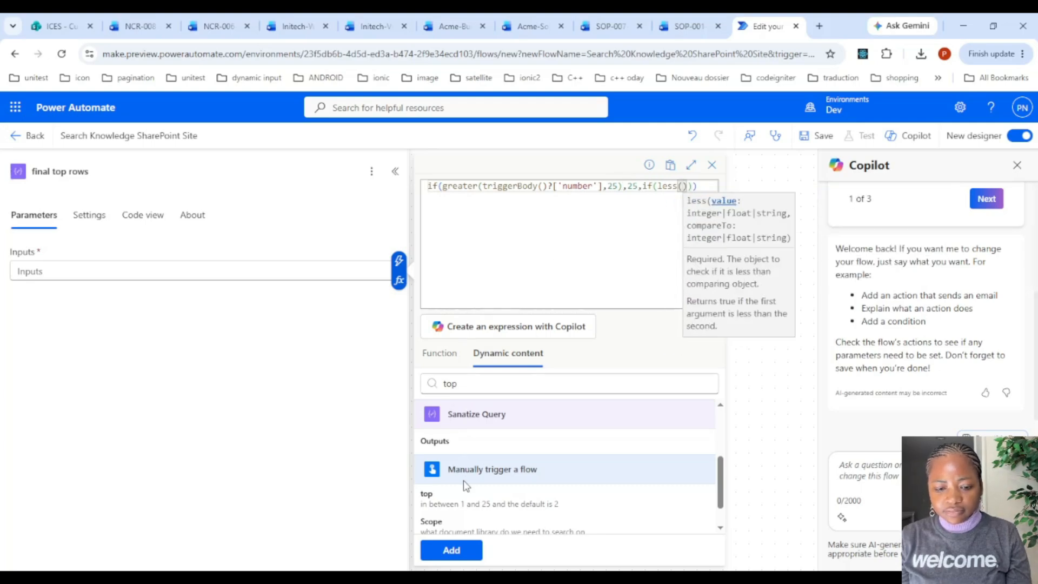
pyautogui.click(469, 495)
pyautogui.write(',1')
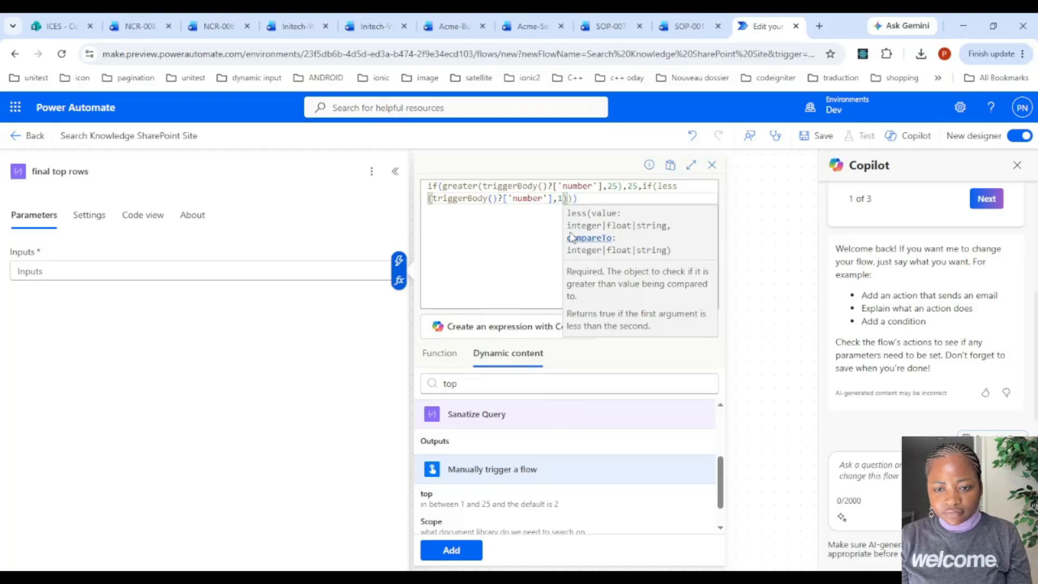
# Complete the nested if with 1 as the true result and the Normalize top rows output as the false result, and add the expression
pyautogui.click(569, 199)
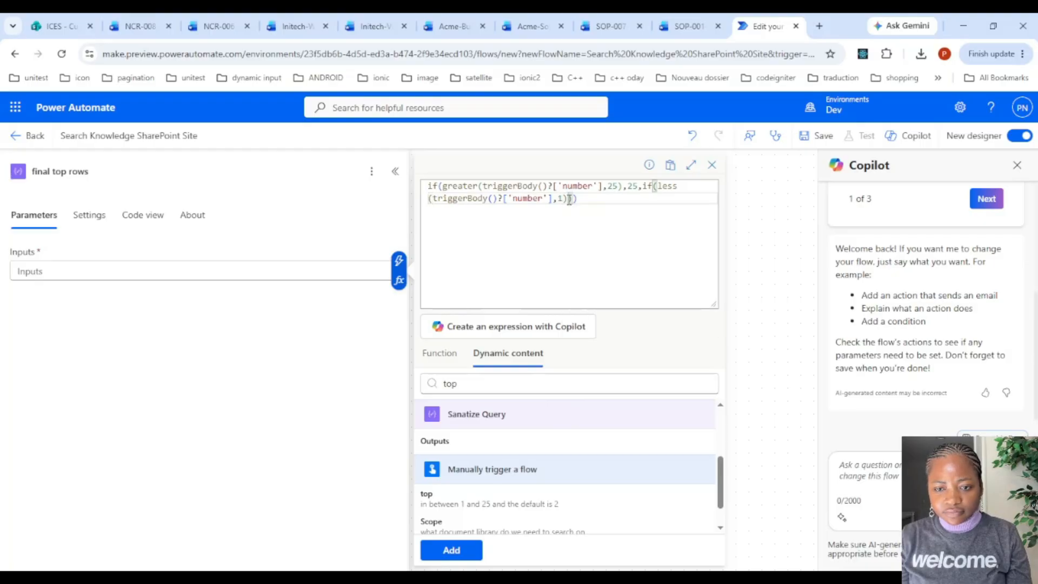
pyautogui.write(',')
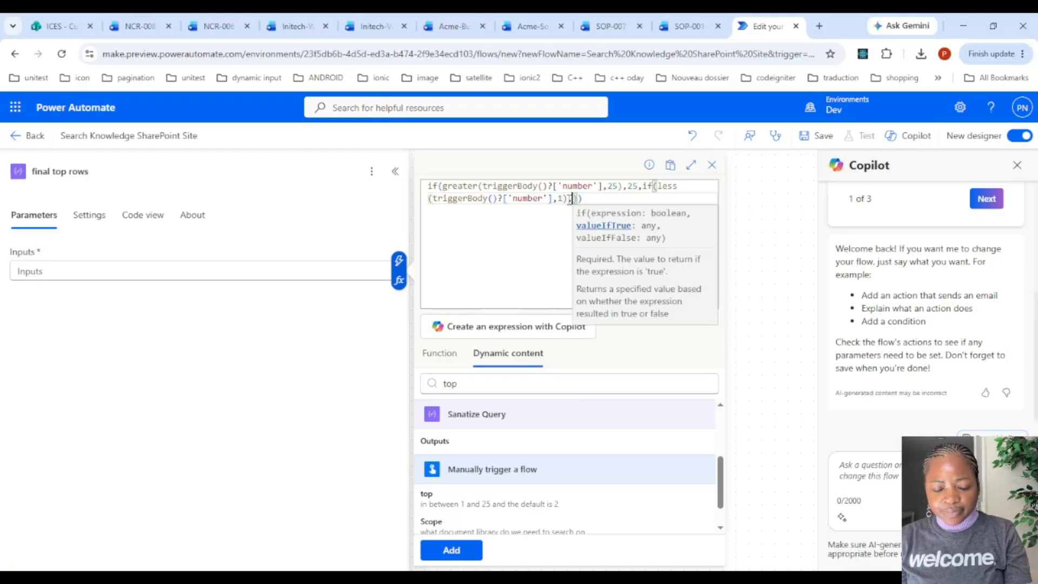
pyautogui.write('1,')
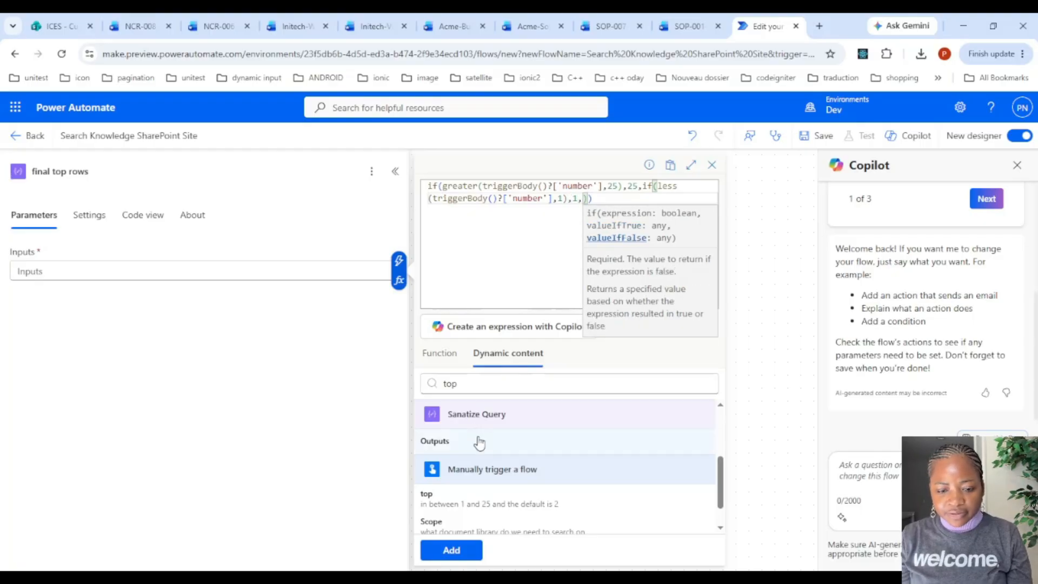
pyautogui.scroll(3, 723, 422)
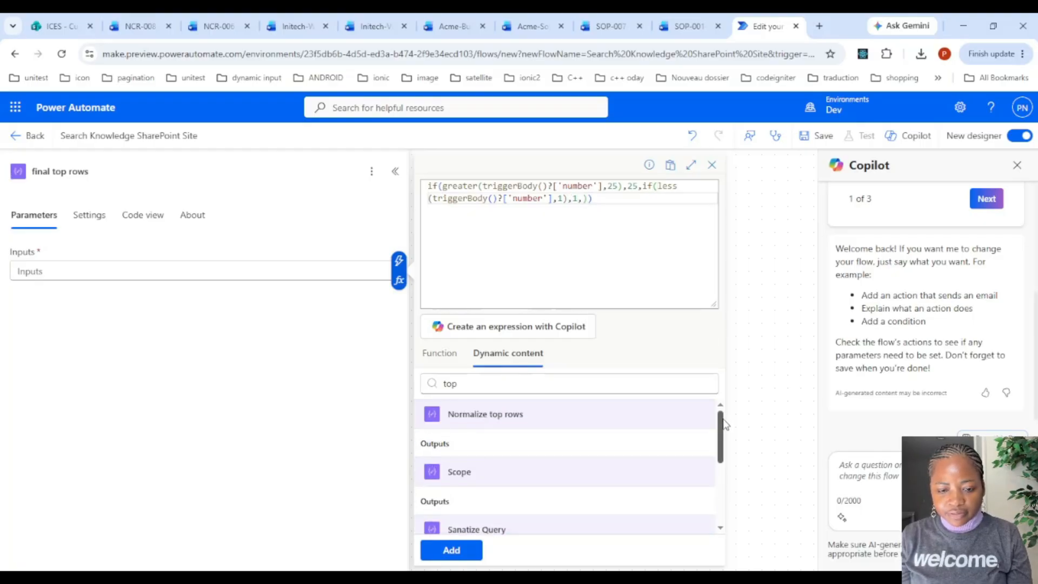
pyautogui.click(567, 455)
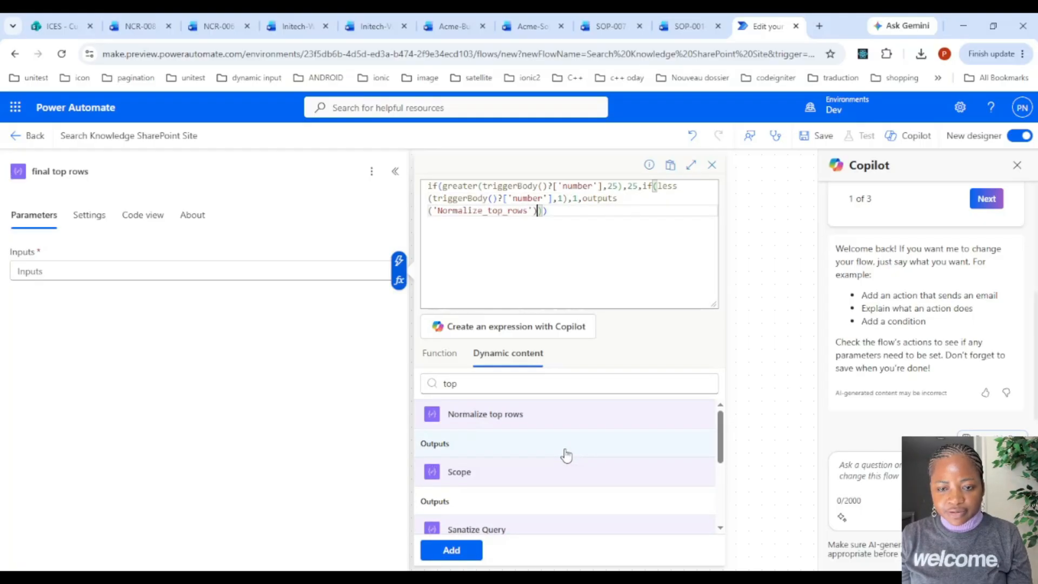
pyautogui.click(445, 549)
pyautogui.click(340, 453)
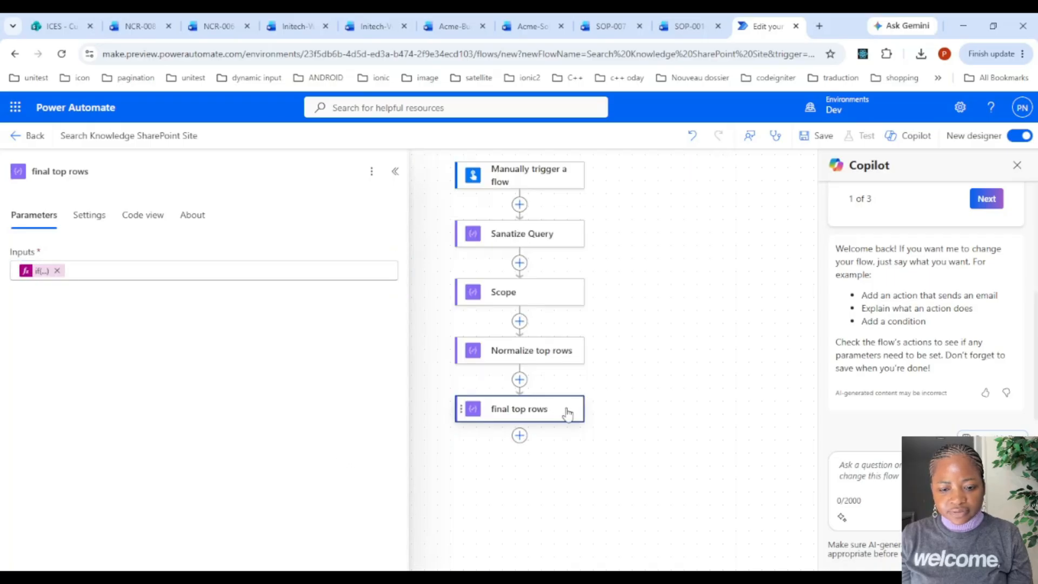
# Add a Compose action after final top rows and name it "Build_Filter_Query"
pyautogui.click(519, 436)
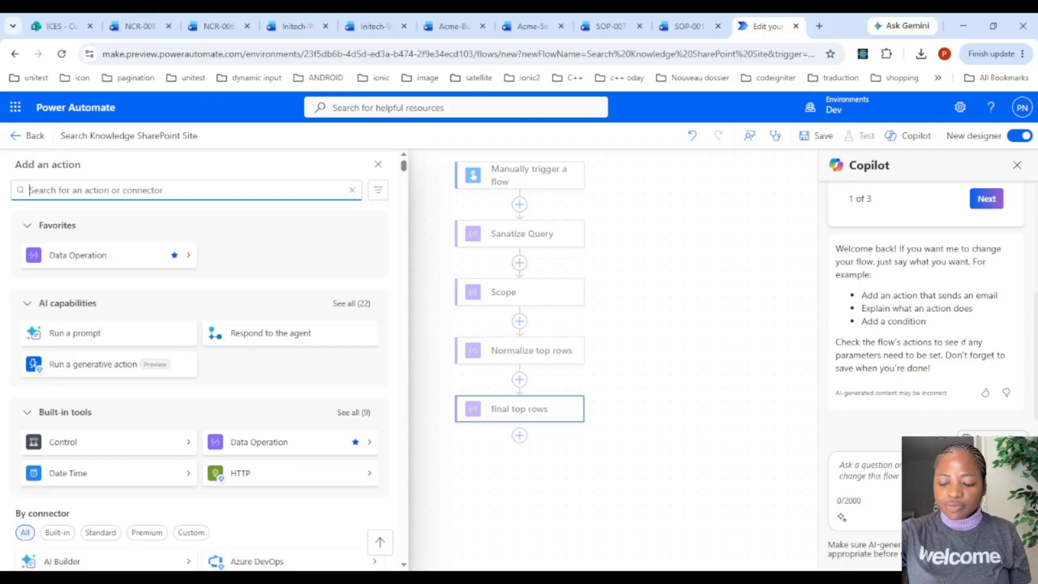
pyautogui.write('compose')
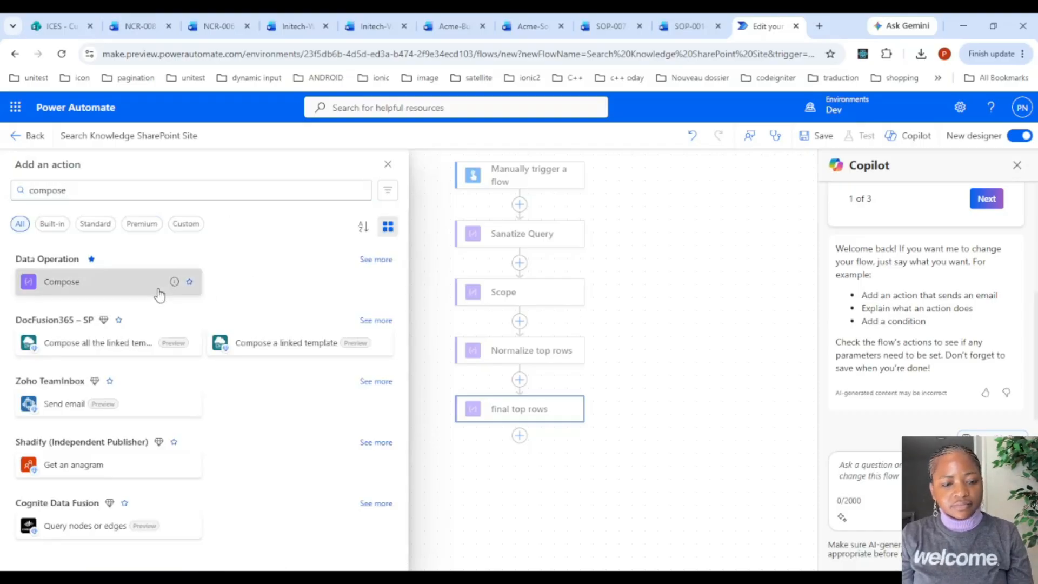
pyautogui.click(158, 288)
pyautogui.moveTo(79, 173); pyautogui.dragTo(10, 162)
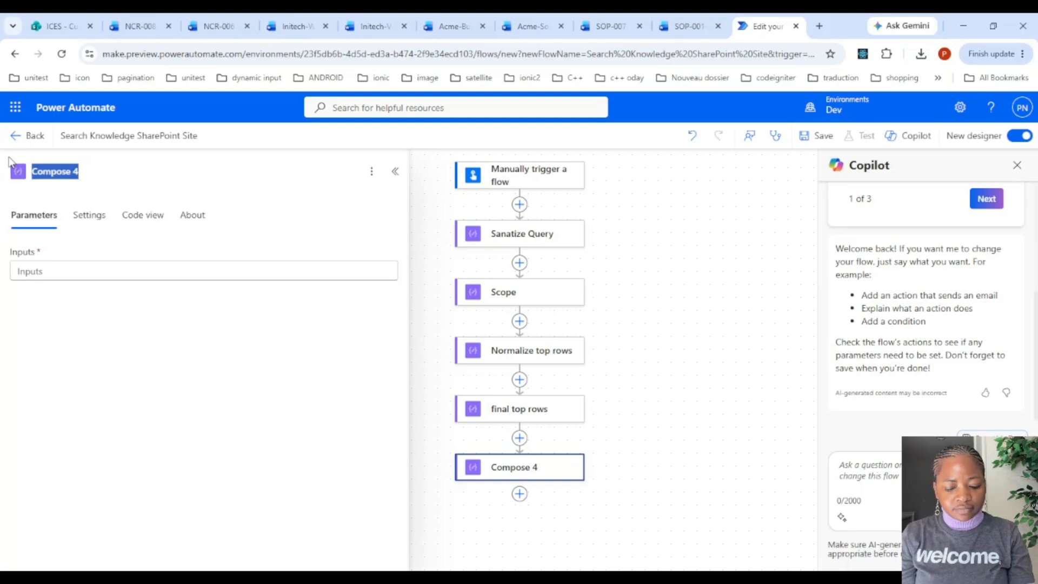
pyautogui.write('Build')
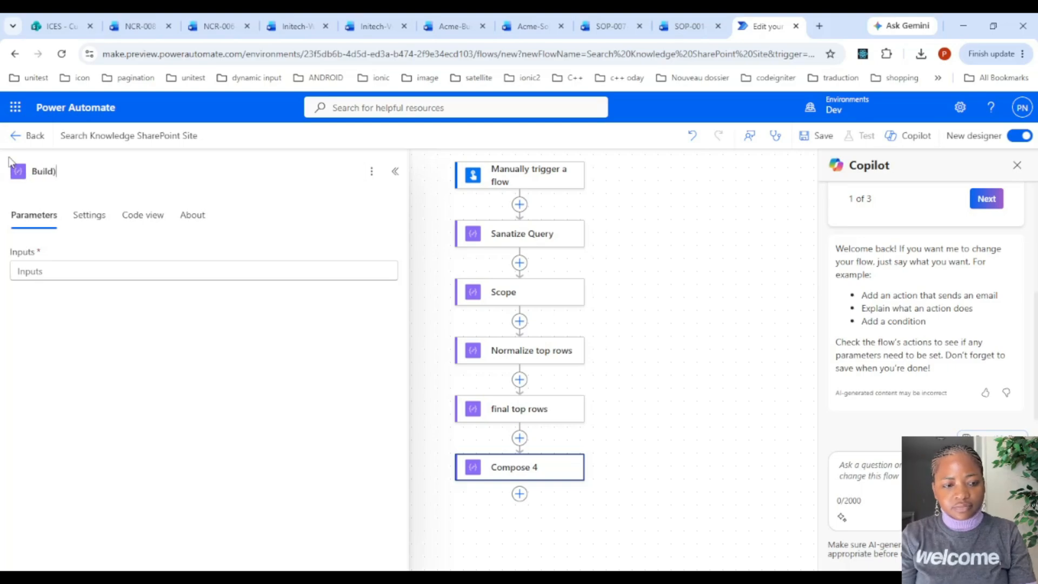
pyautogui.write('_Fi')
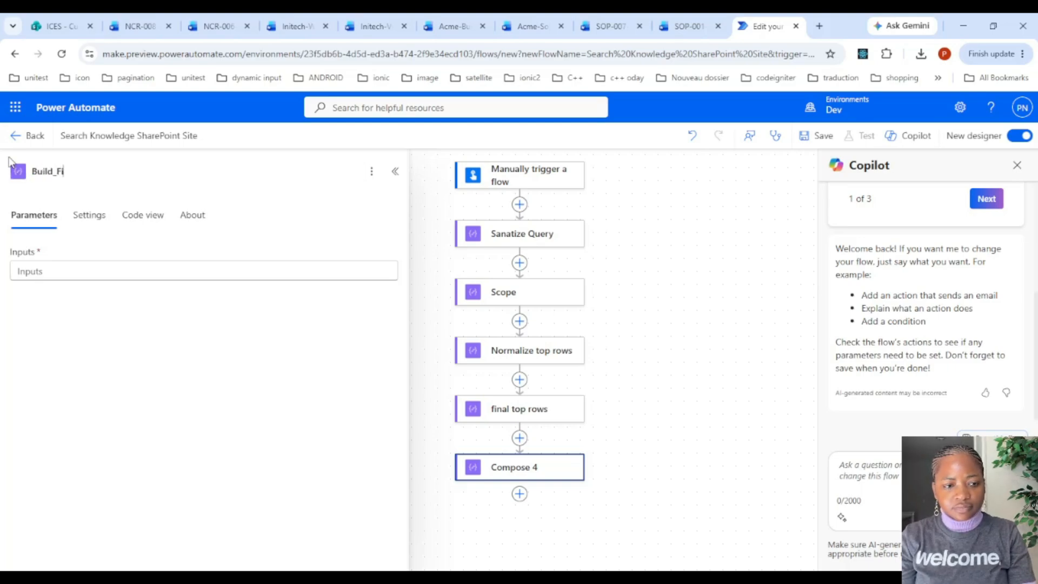
pyautogui.write('lter_Q')
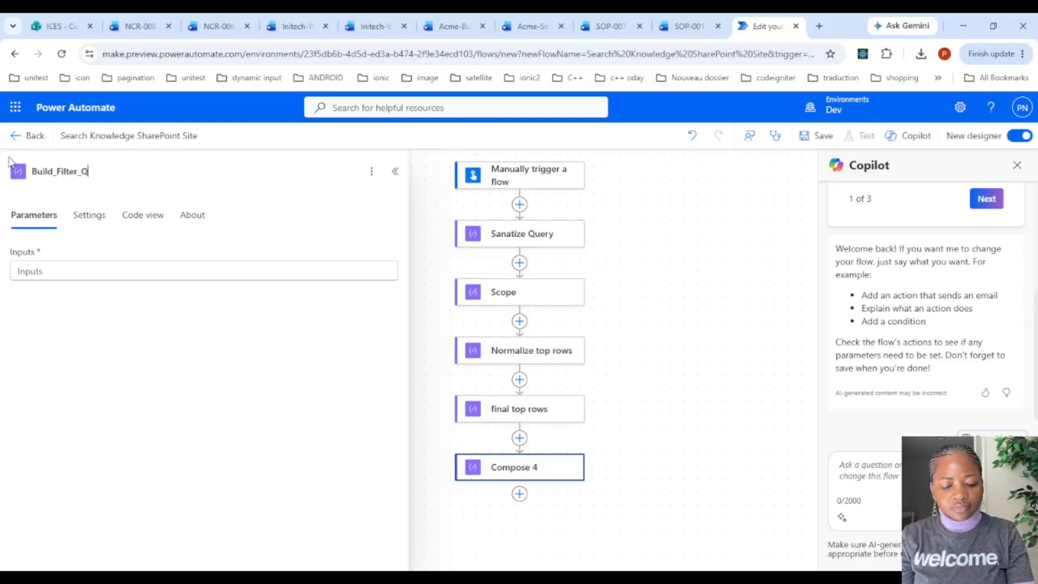
pyautogui.write('uery')
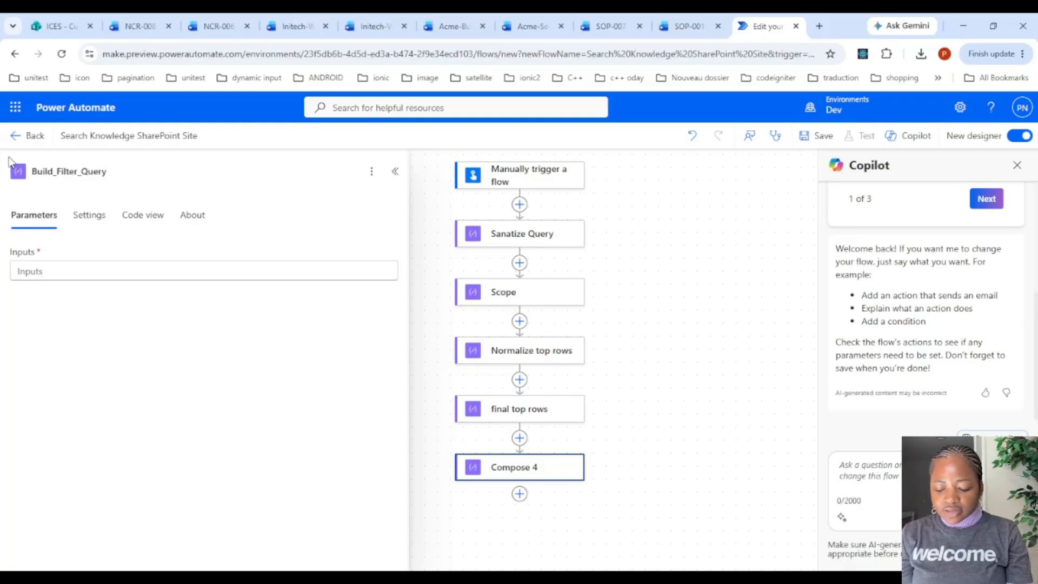
# Start an expression for the Build_Filter_Query input with an equals function nested inside an if function
pyautogui.click(49, 272)
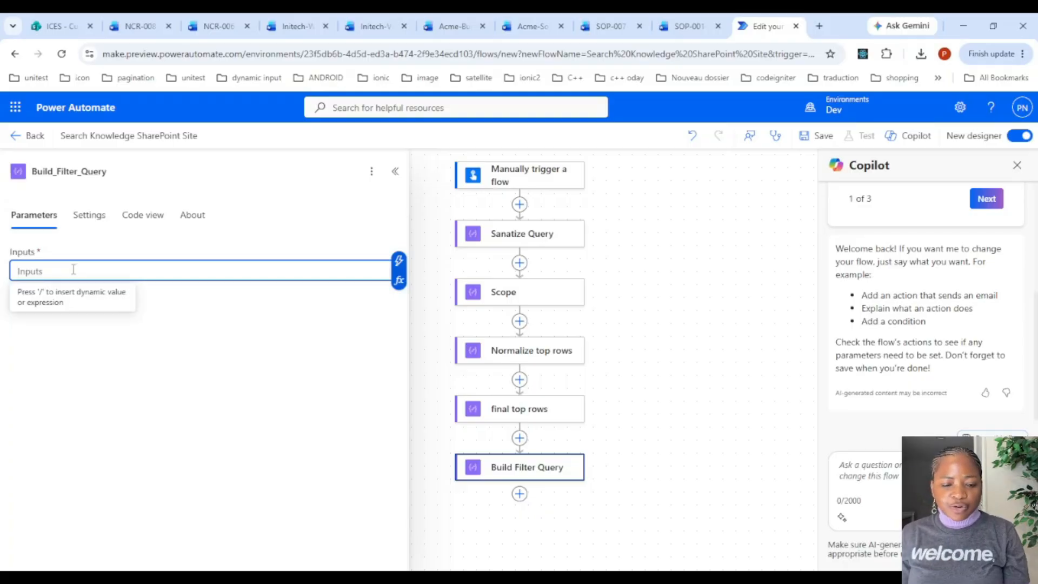
pyautogui.click(400, 280)
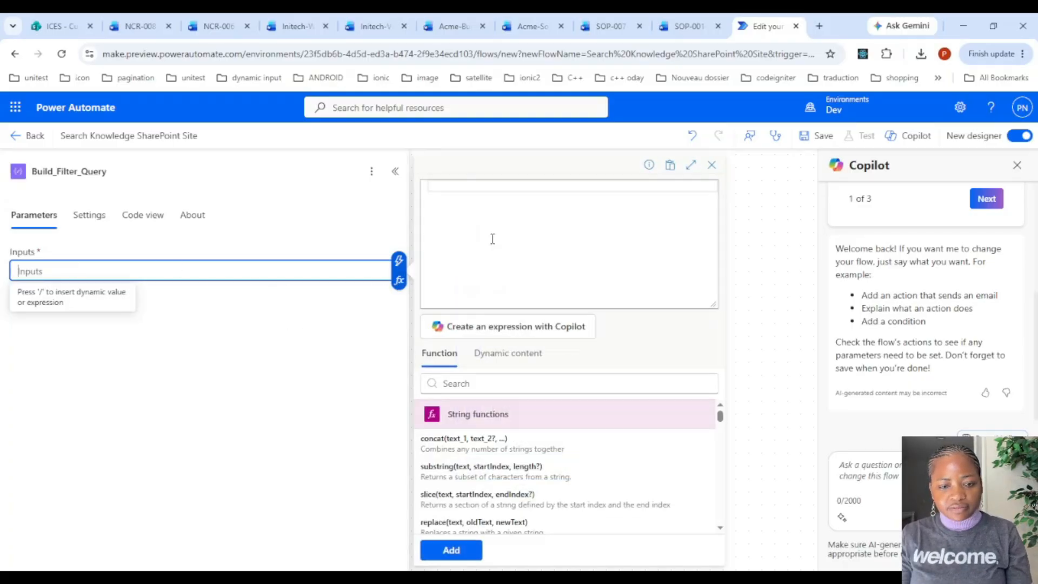
pyautogui.write('if(')
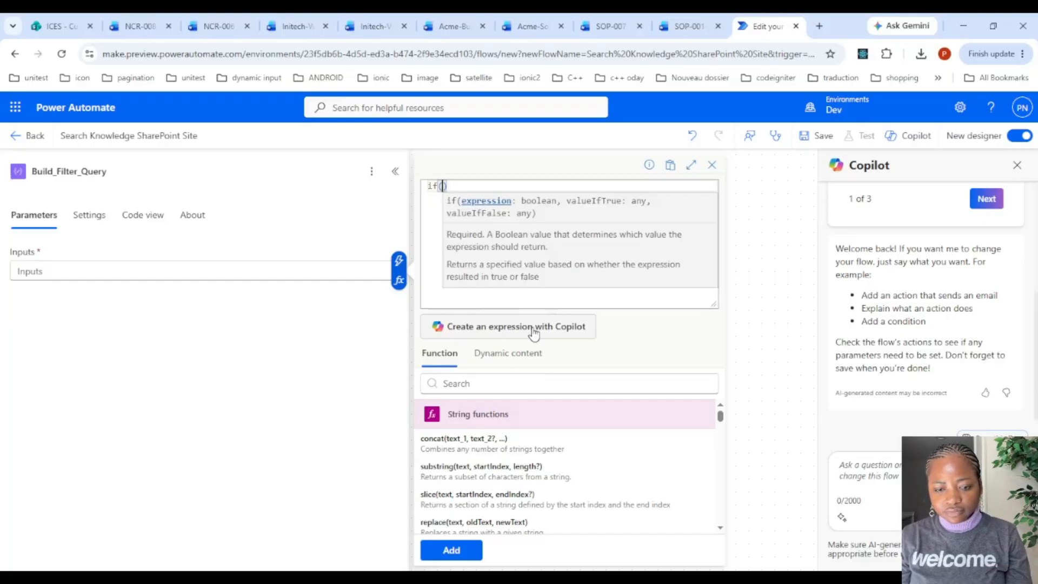
pyautogui.click(523, 358)
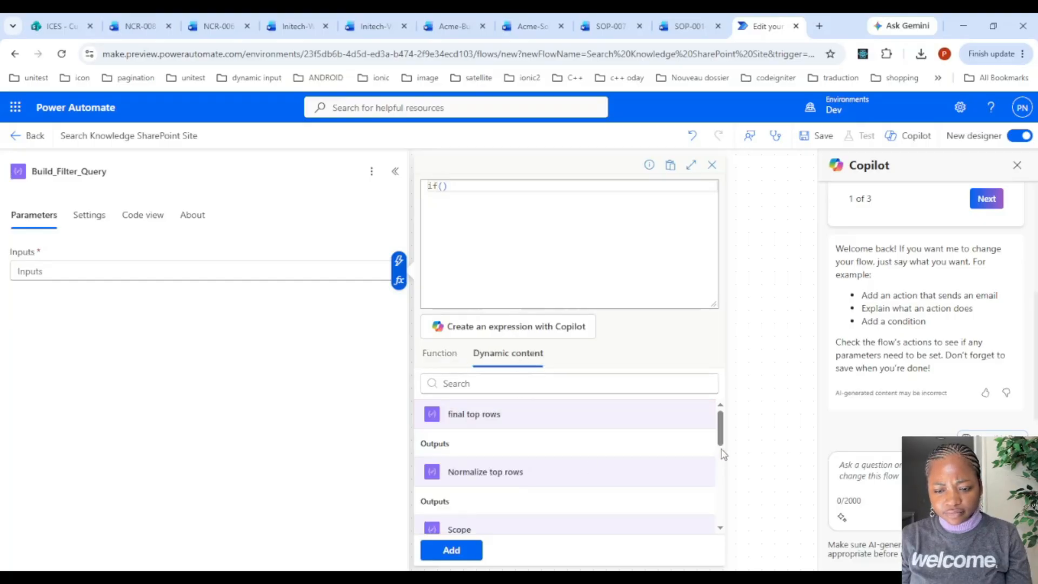
pyautogui.moveTo(724, 446)
pyautogui.mouseDown()
pyautogui.moveTo(723, 474)
pyautogui.moveTo(724, 464)
pyautogui.mouseUp()
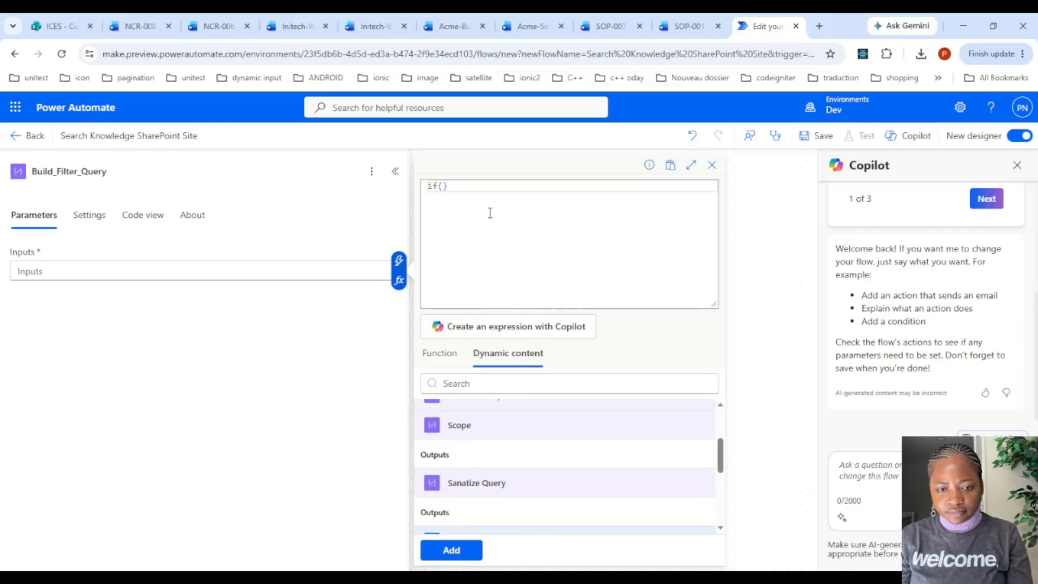
pyautogui.click(445, 186)
pyautogui.write('equals')
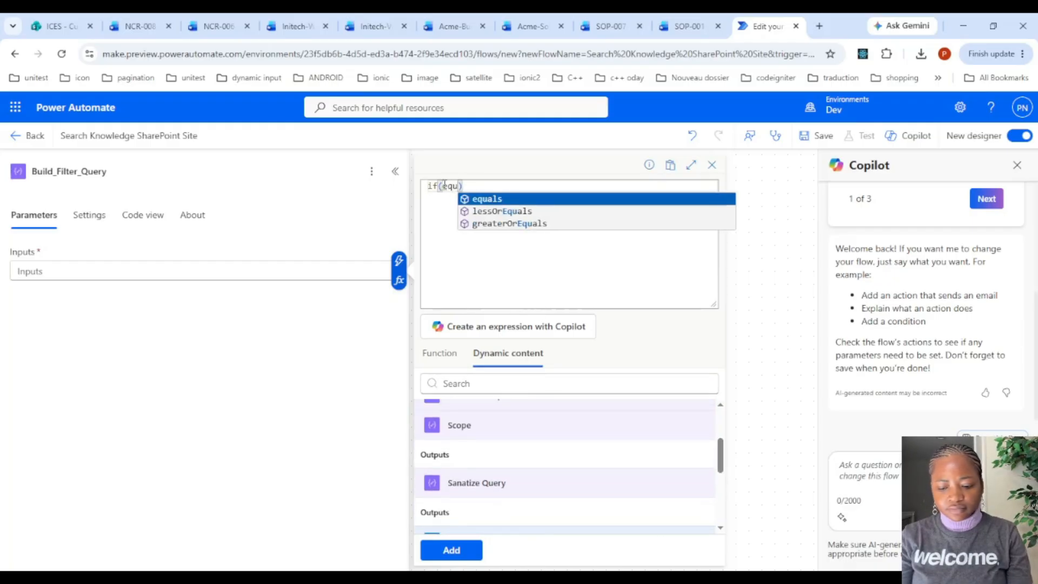
pyautogui.write('(')
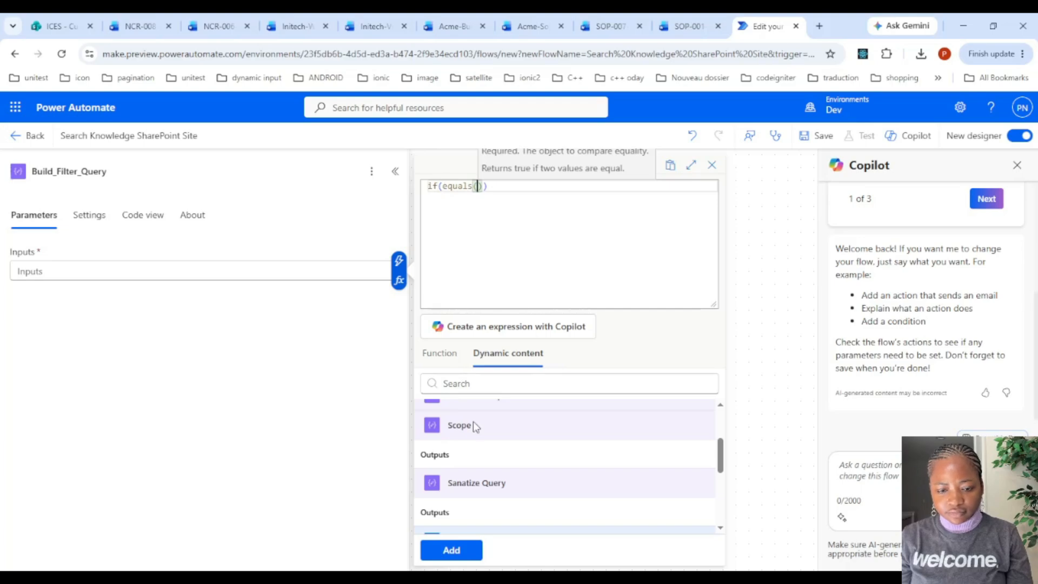
# Compare the Scope action's output with 'SOP' in the equals call and begin the true result with the text ' AND Path:"
pyautogui.click(521, 464)
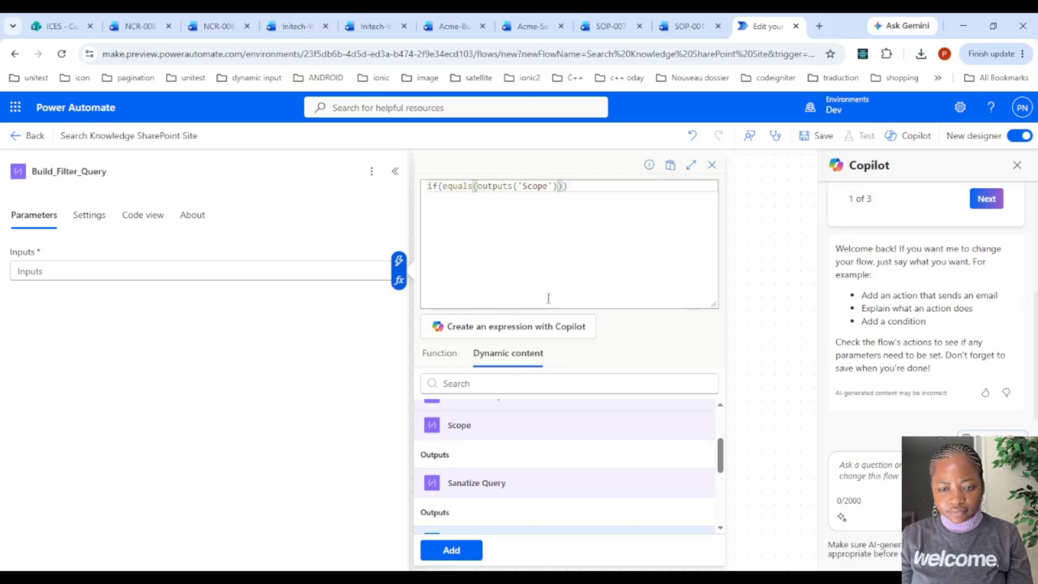
pyautogui.write(",'")
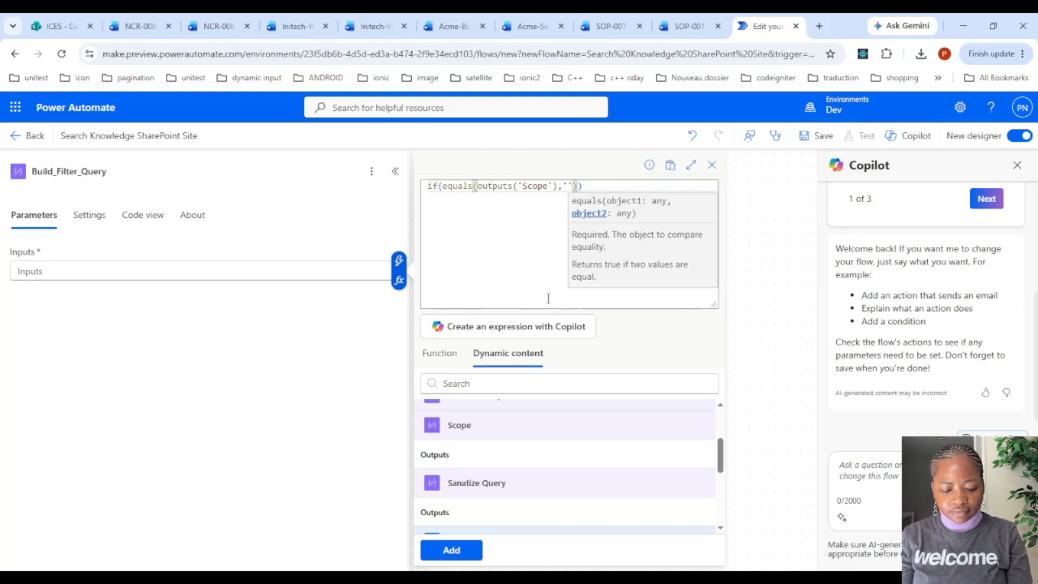
pyautogui.write('SOP')
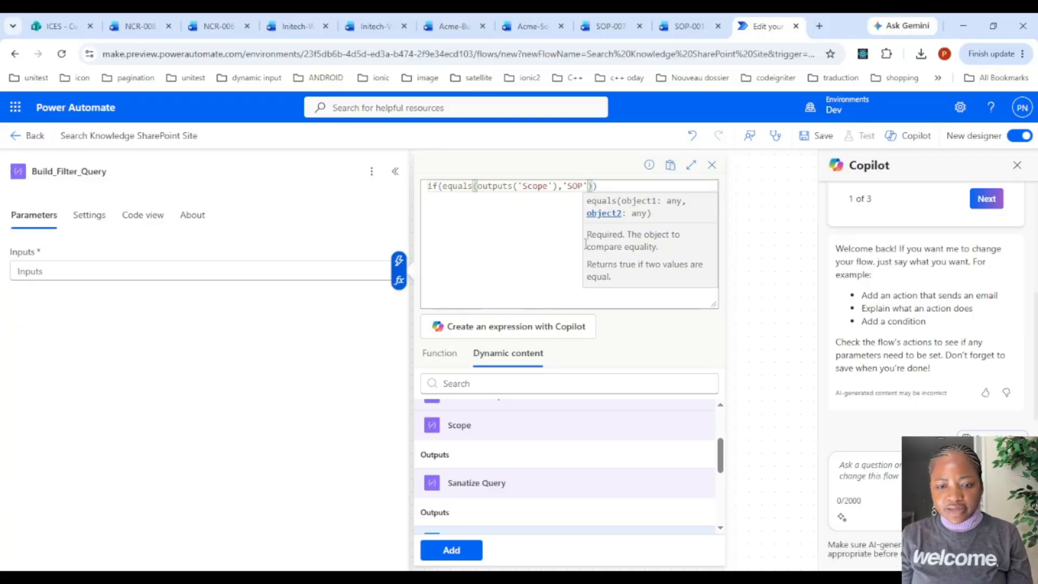
pyautogui.click(589, 185)
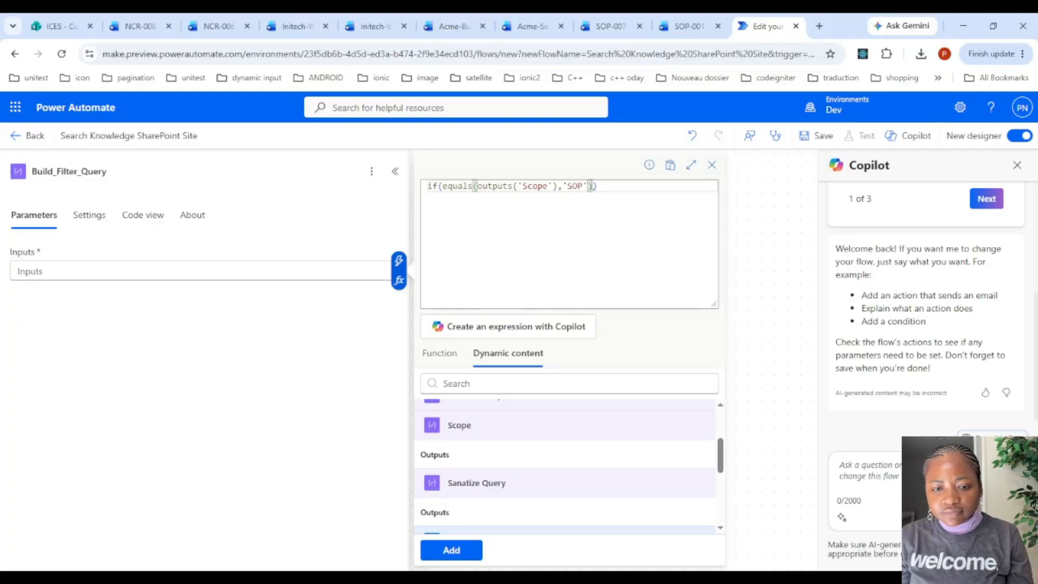
pyautogui.write(')')
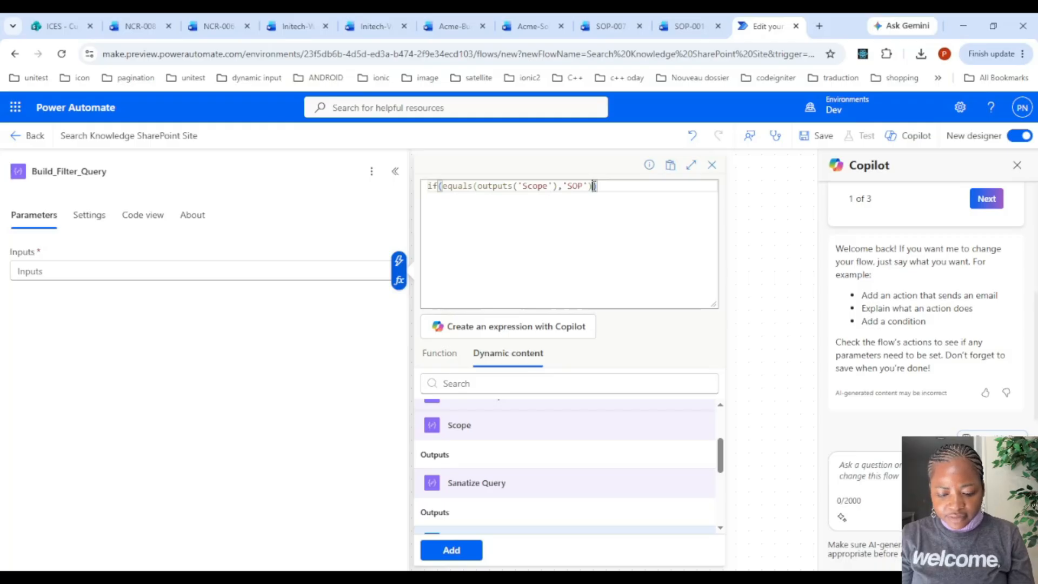
pyautogui.write(",' AND")
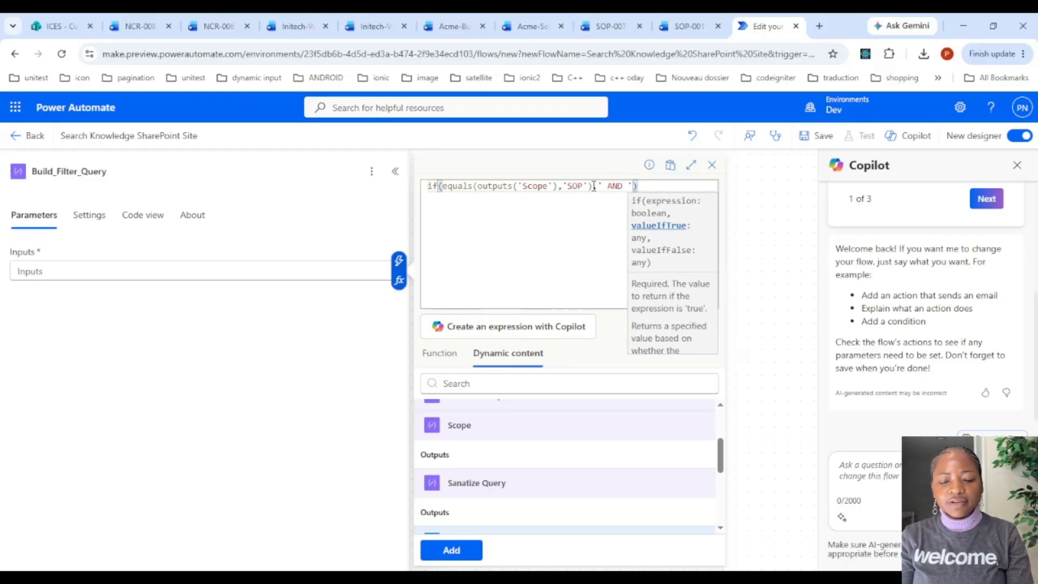
pyautogui.write('Path:')
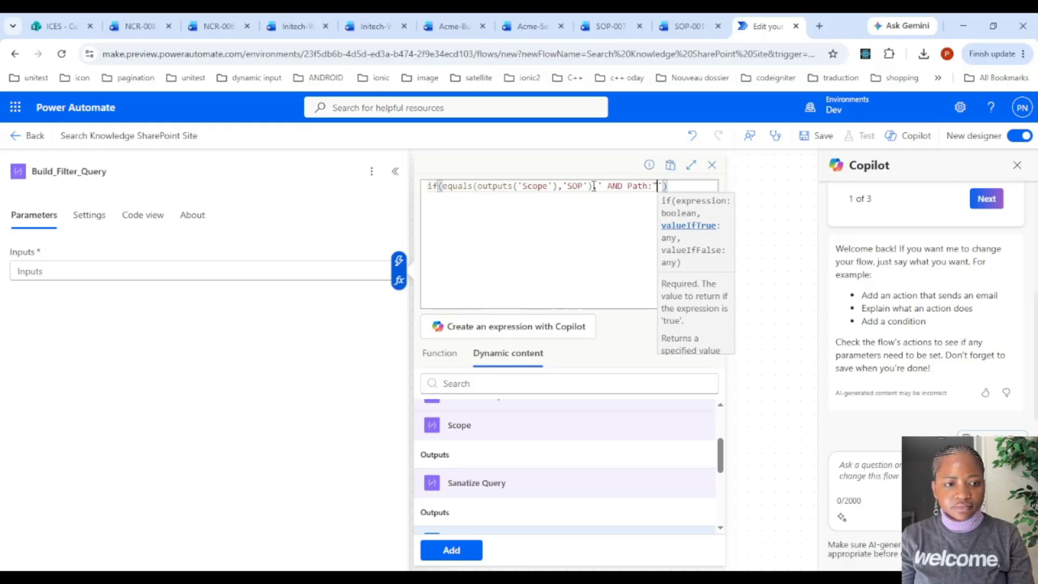
pyautogui.click(64, 22)
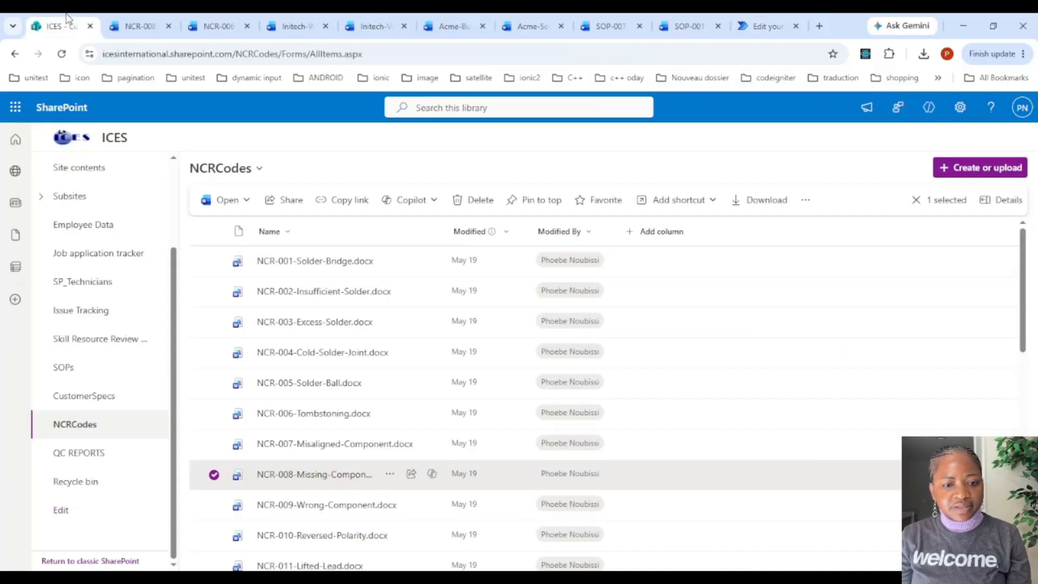
pyautogui.click(85, 372)
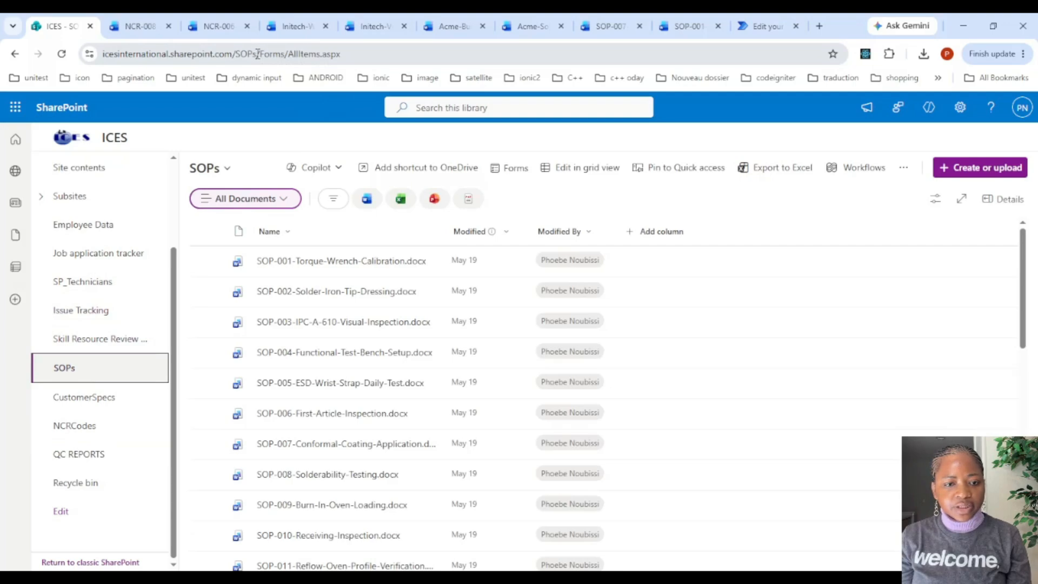
pyautogui.moveTo(256, 54); pyautogui.dragTo(103, 55)
pyautogui.hotkey('ctrl', 'c')
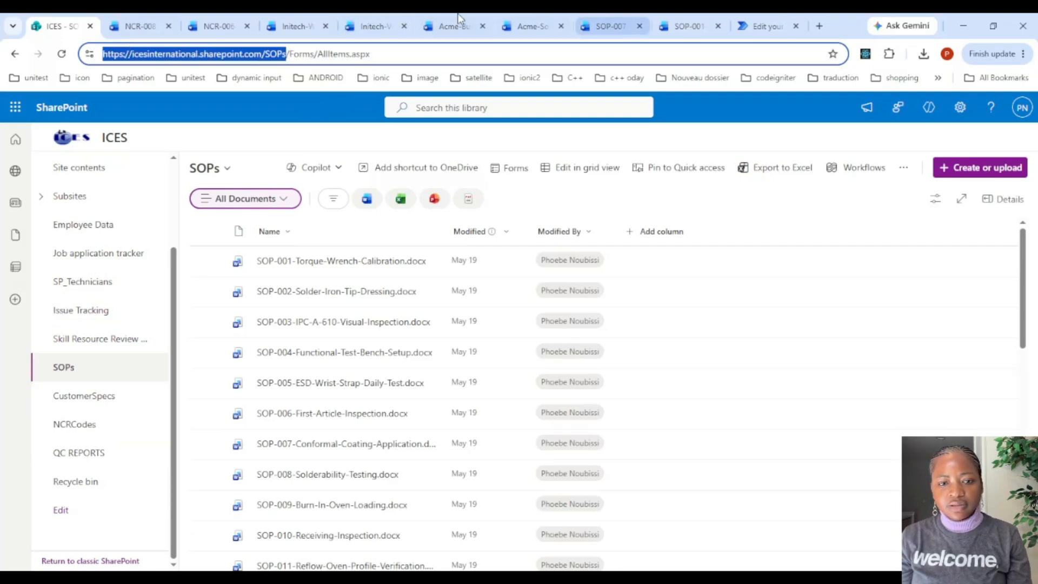
pyautogui.click(765, 26)
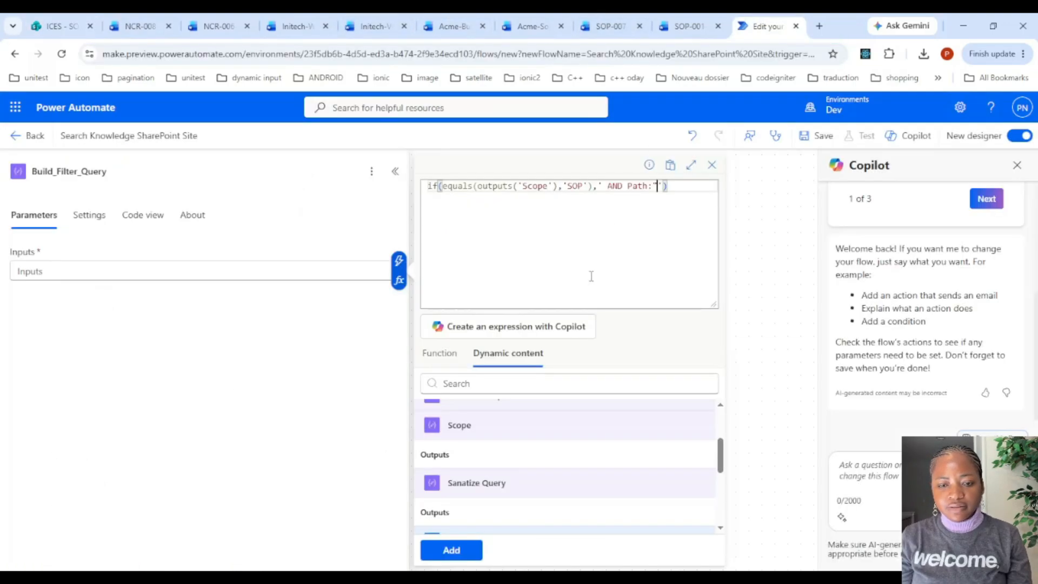
pyautogui.click(657, 186)
pyautogui.hotkey('ctrl', 'v')
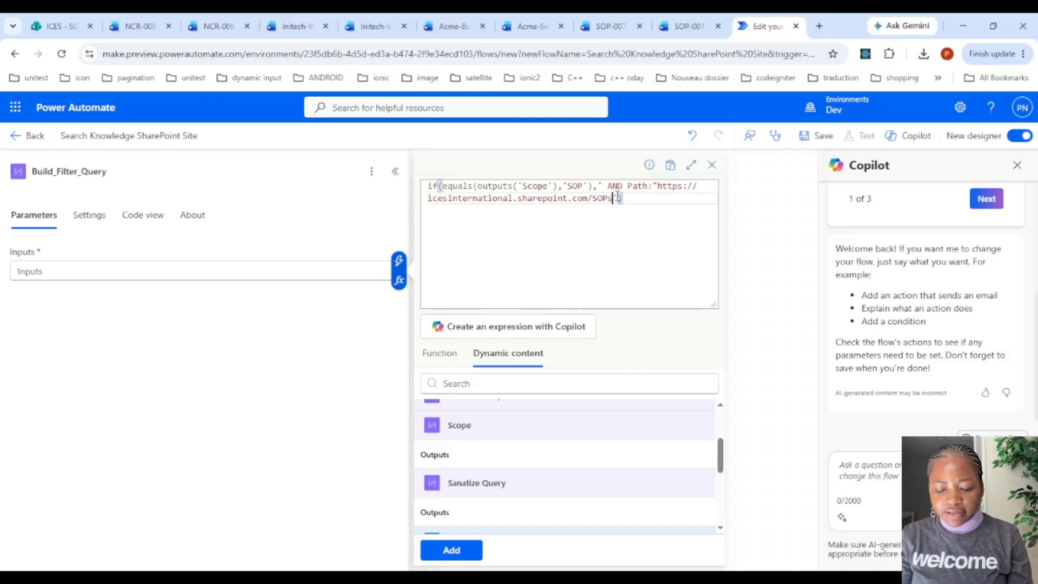
pyautogui.write('"\'')
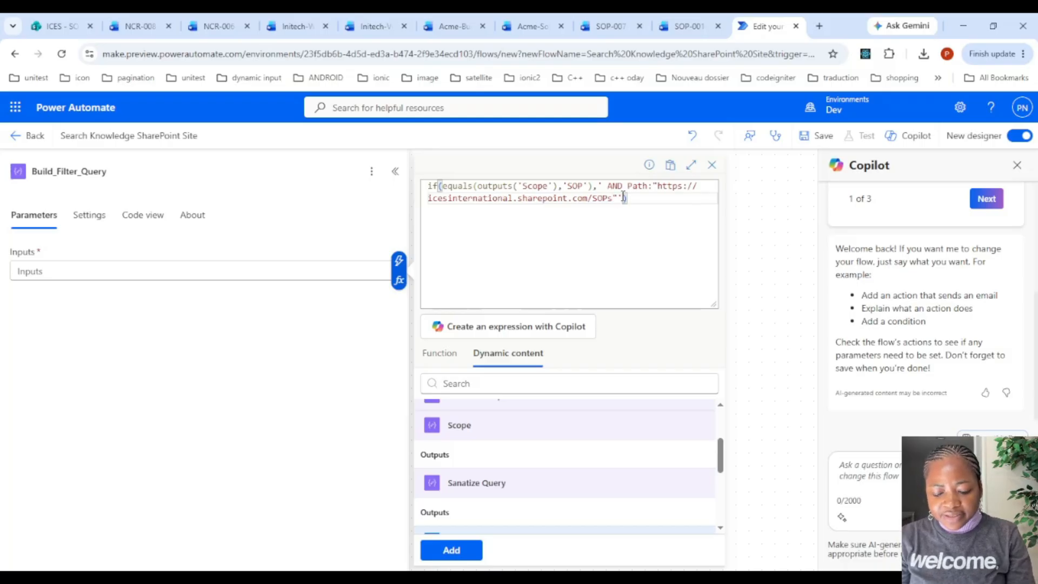
# Nest a second if function as the false result and fill it with a copy of the 'SOP' comparison and its path text
pyautogui.write(',')
pyautogui.write(' i')
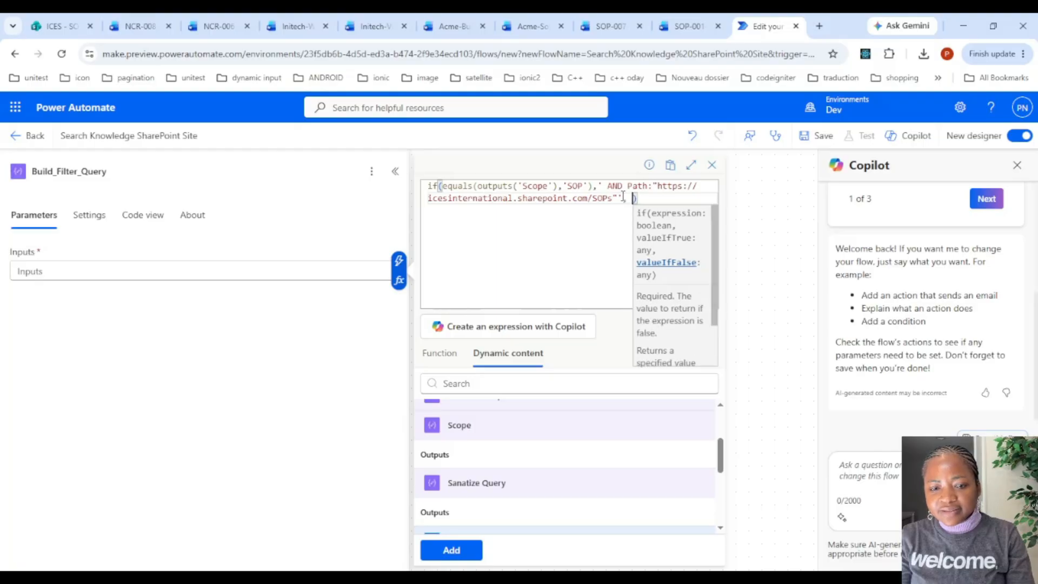
pyautogui.write('f')
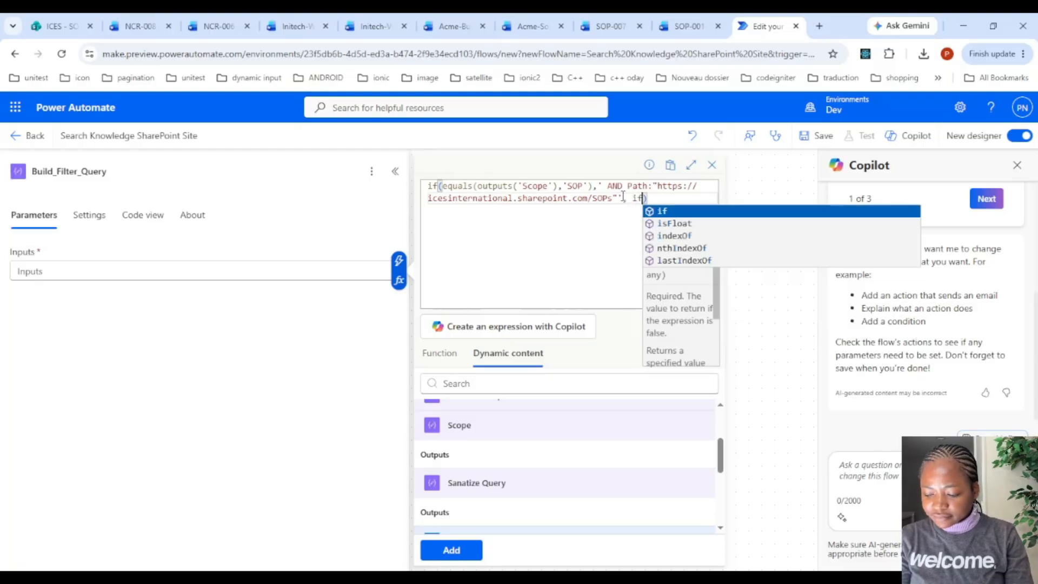
pyautogui.write('(')
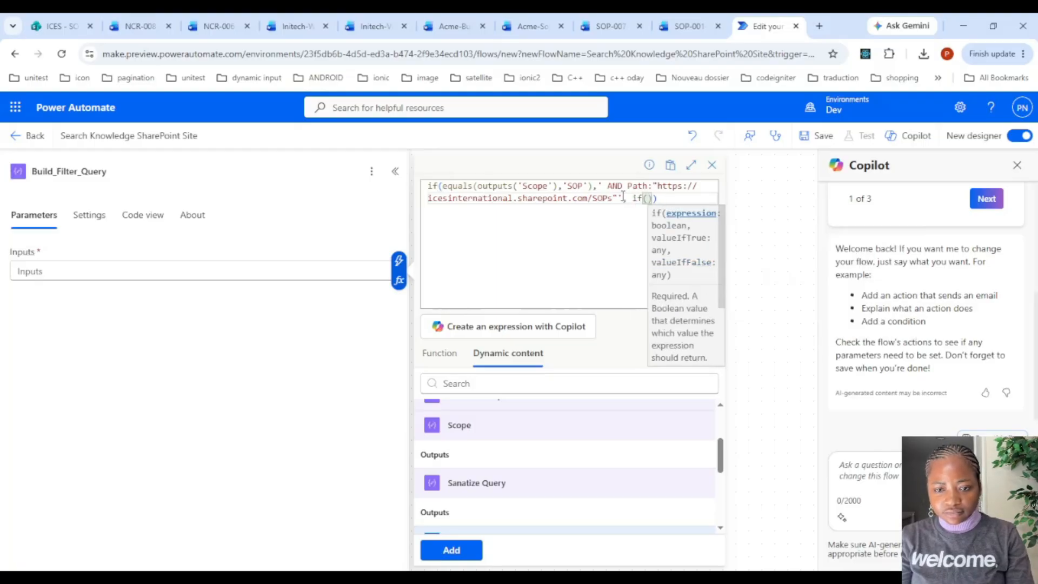
pyautogui.click(442, 186)
pyautogui.moveTo(442, 186); pyautogui.dragTo(623, 199)
pyautogui.hotkey('ctrl', 'c')
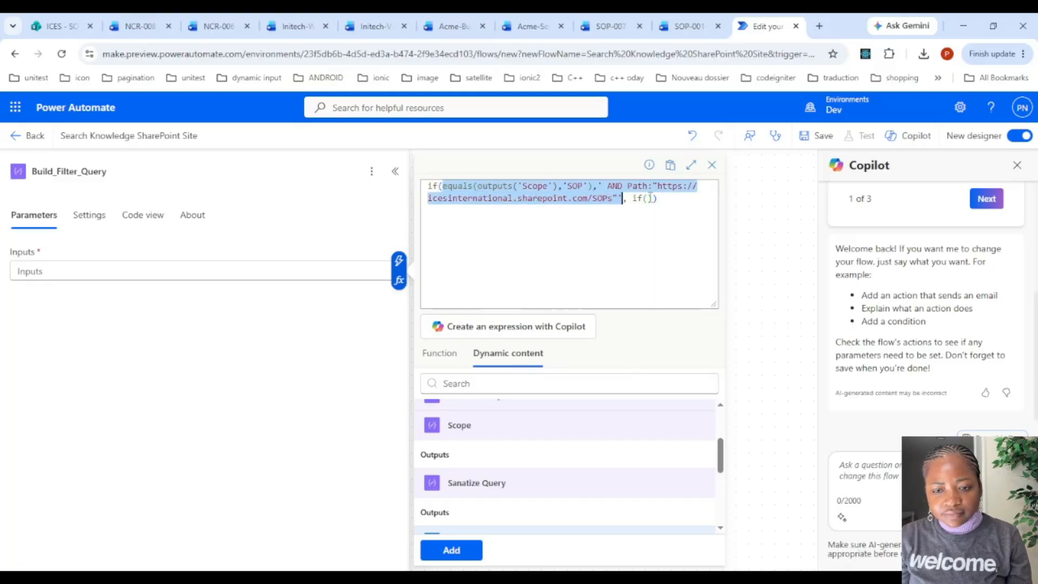
pyautogui.click(647, 198)
pyautogui.hotkey('ctrl', 'v')
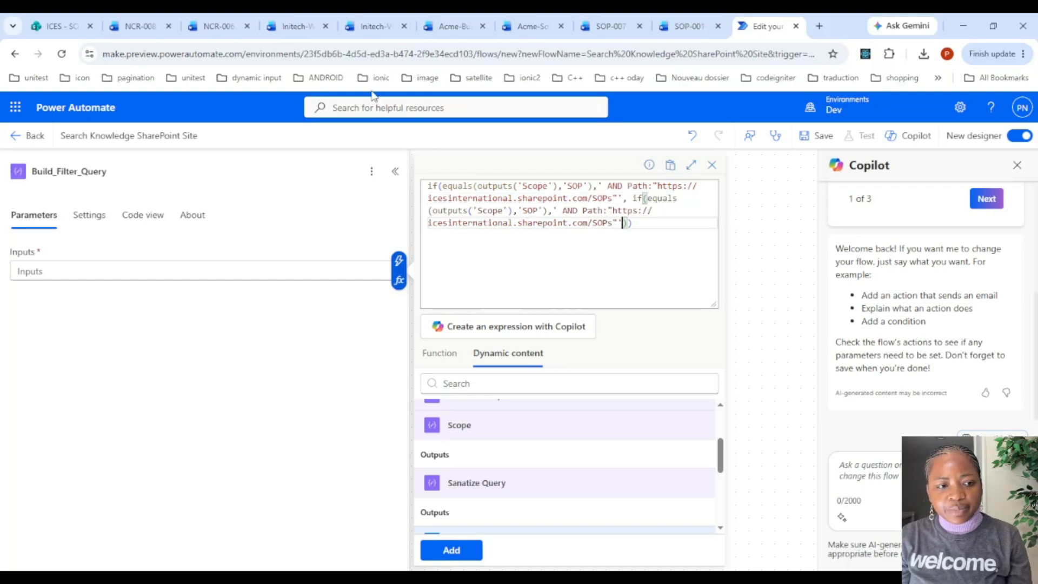
# Change the scope value compared in the second if function to 'NCRCode'
pyautogui.doubleClick(530, 211)
pyautogui.write('NCR')
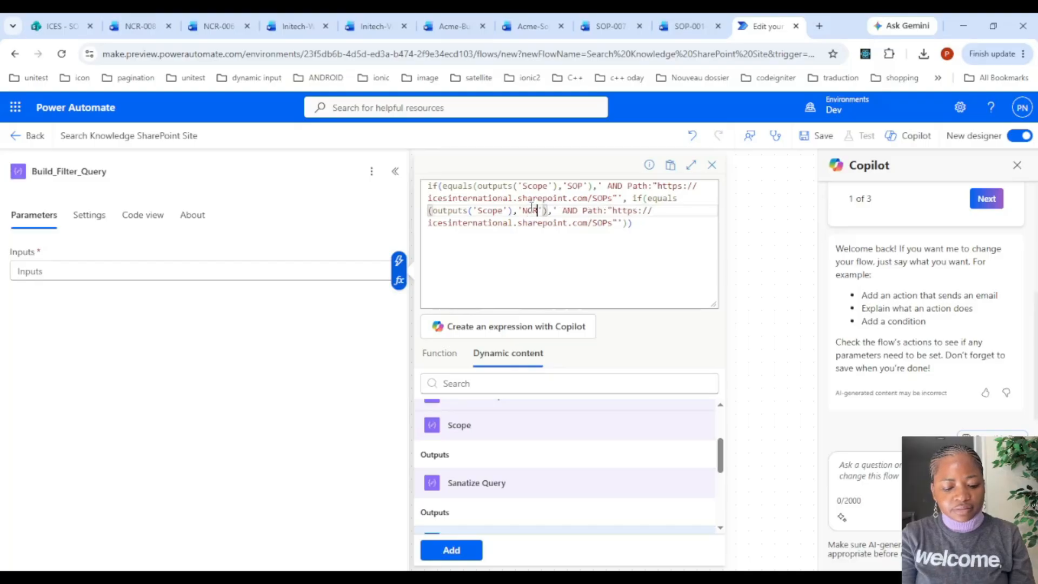
pyautogui.write('Code')
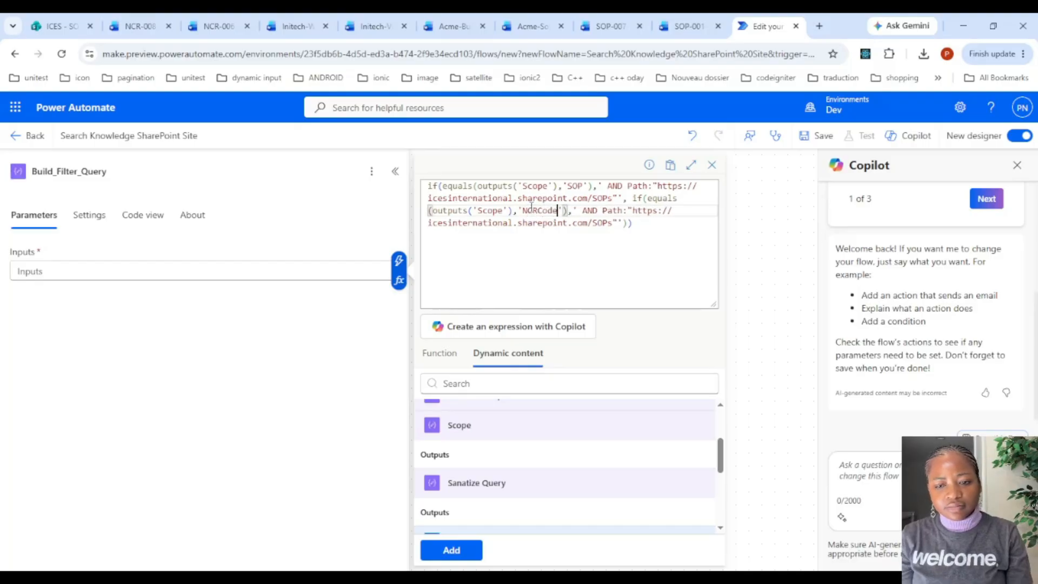
# Switch to the SharePoint site, open the NCRCodes library and copy "NCRCode" from its address
pyautogui.click(49, 26)
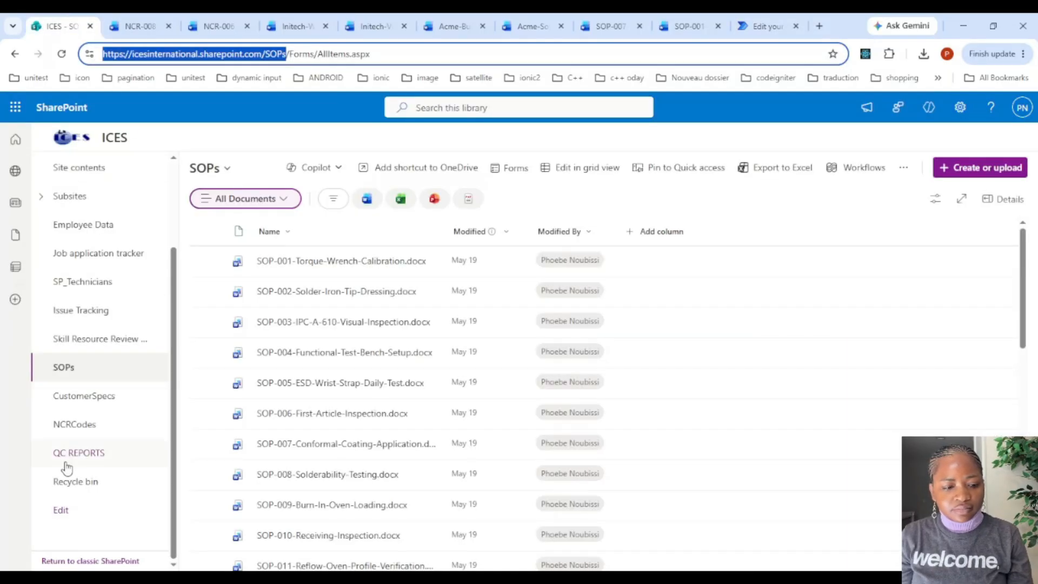
pyautogui.click(81, 427)
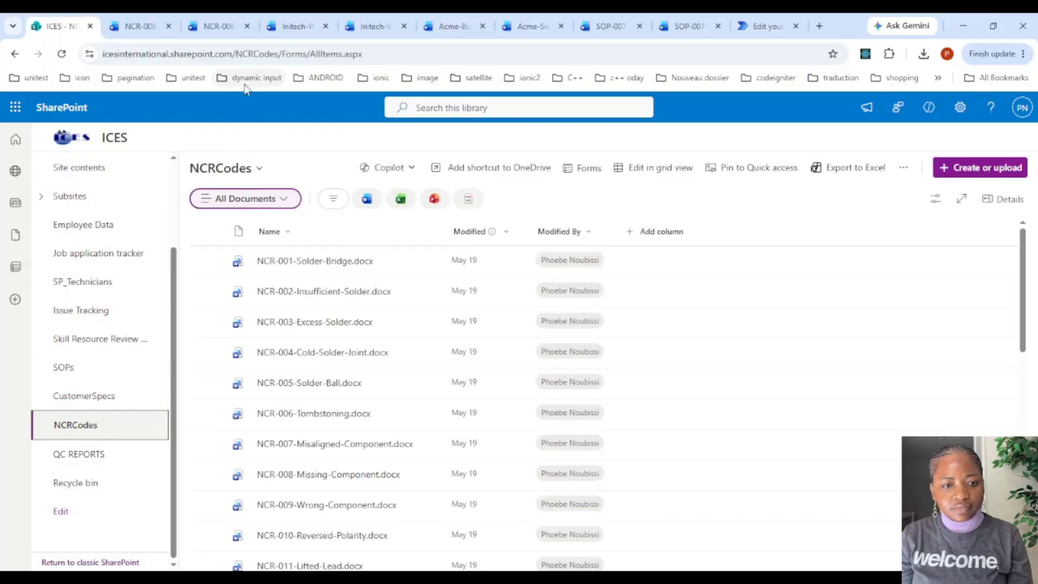
pyautogui.moveTo(236, 54); pyautogui.dragTo(306, 54)
pyautogui.hotkey('ctrl', 'c')
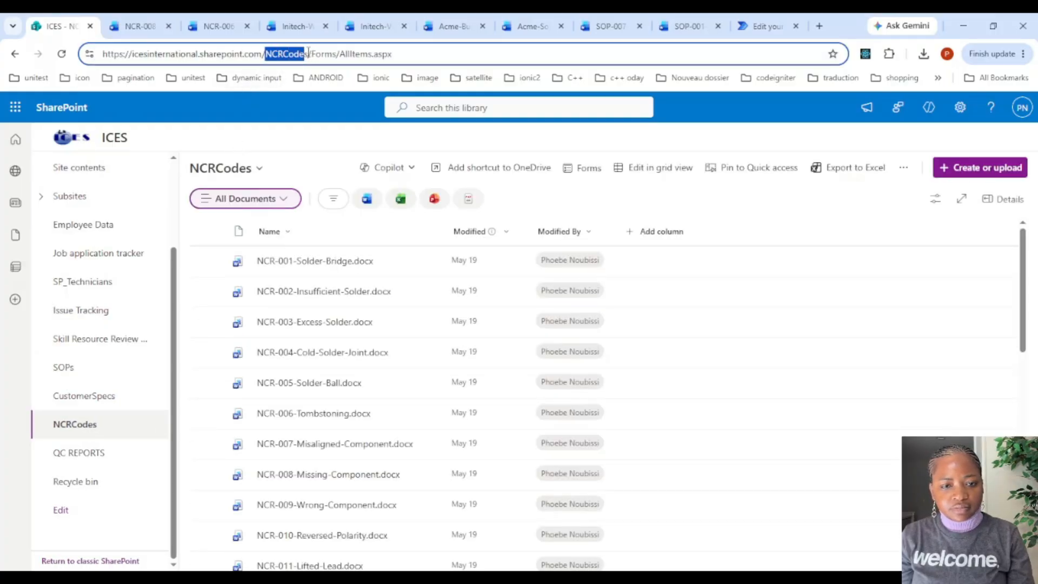
# Return to the flow and point the second if function's path to the NCRCodes library
pyautogui.click(768, 26)
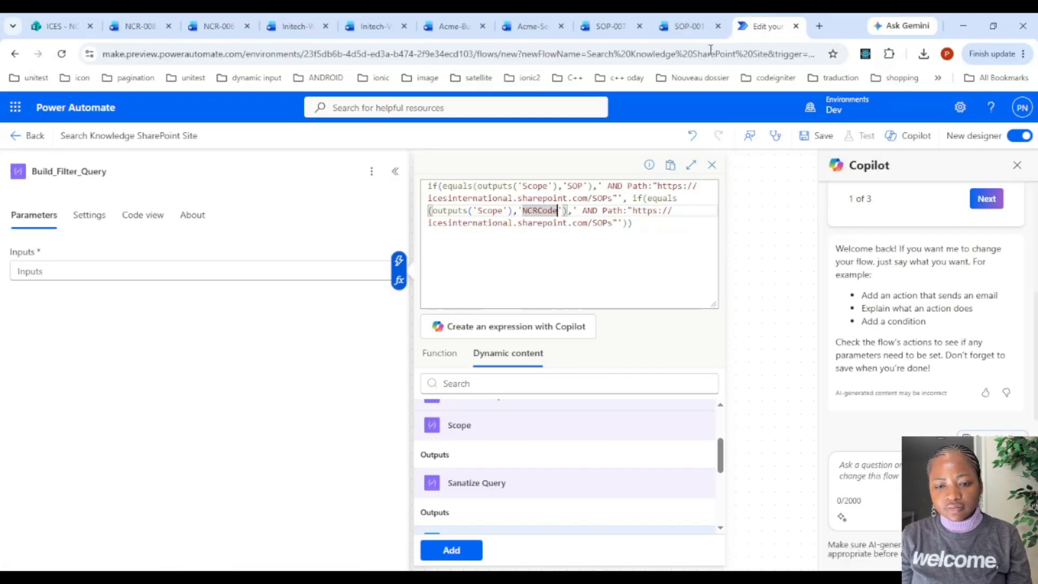
pyautogui.moveTo(609, 212); pyautogui.dragTo(609, 221)
pyautogui.click(609, 222)
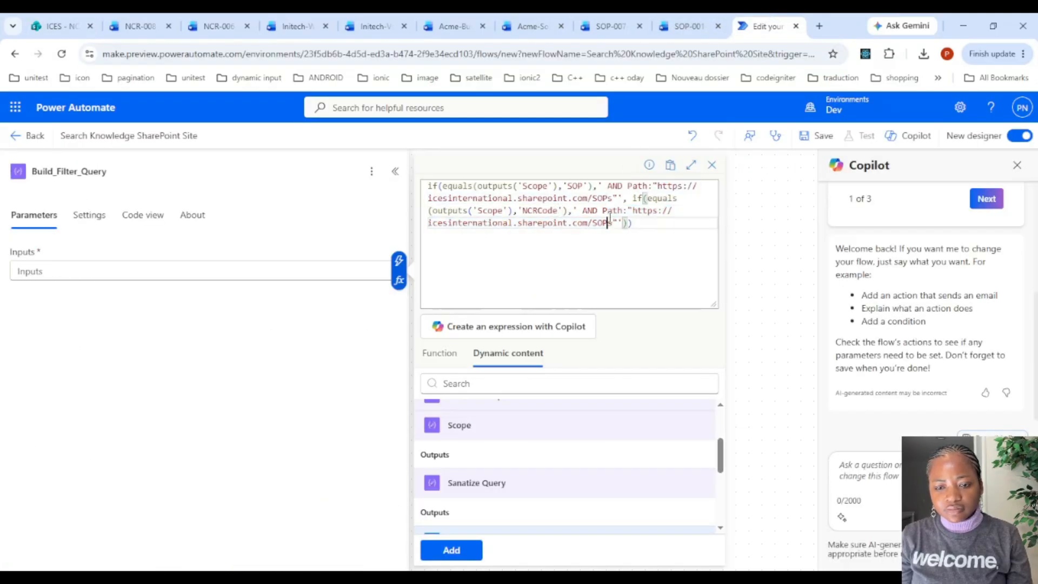
pyautogui.press('BackSpace')
pyautogui.hotkey('ctrl', 'v')
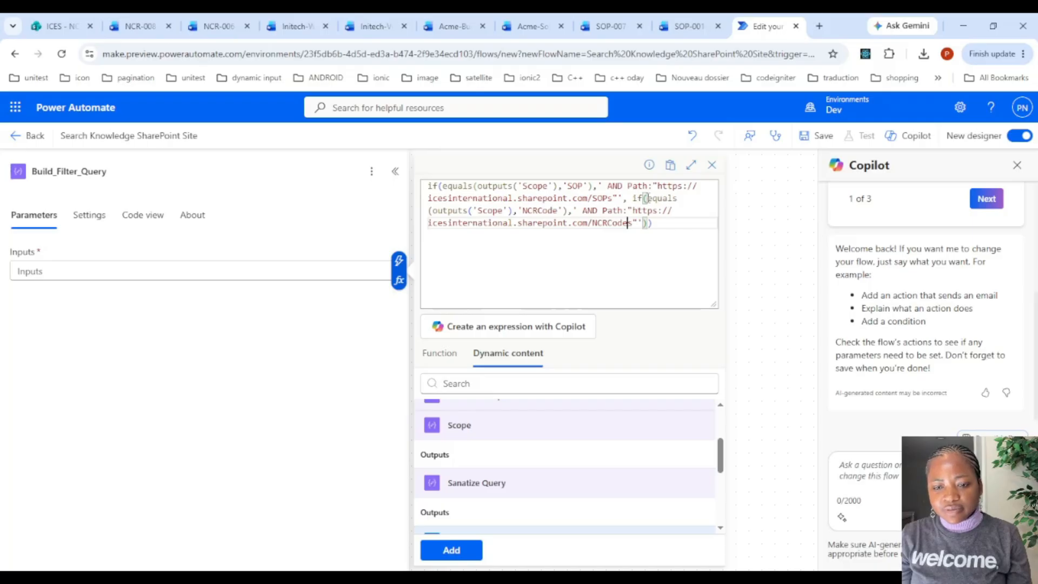
# Nest a third if function as the second one's false result and fill it with a copy of the 'NCRCode' comparison and path text
pyautogui.click(648, 223)
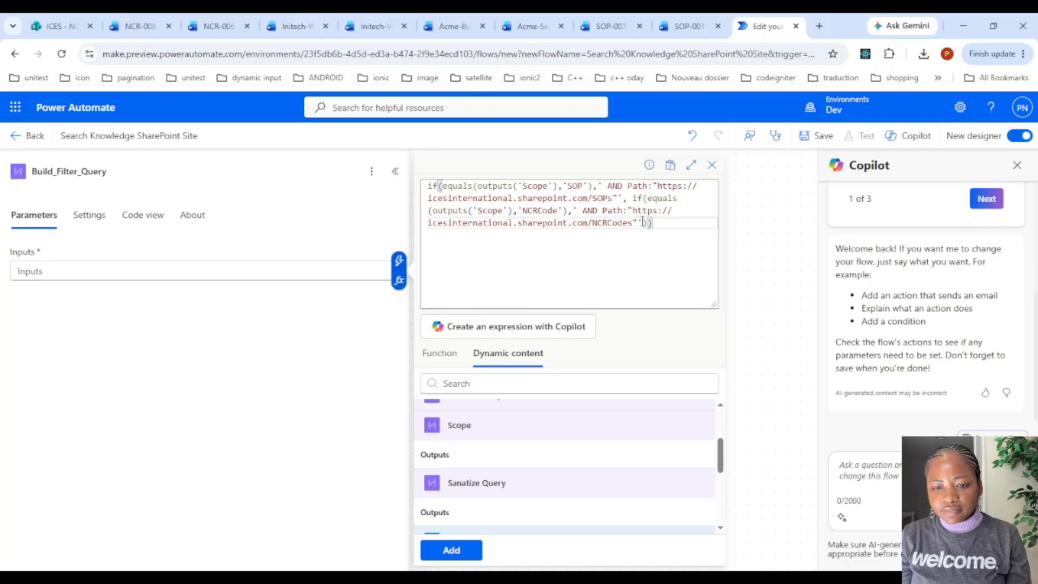
pyautogui.write(',')
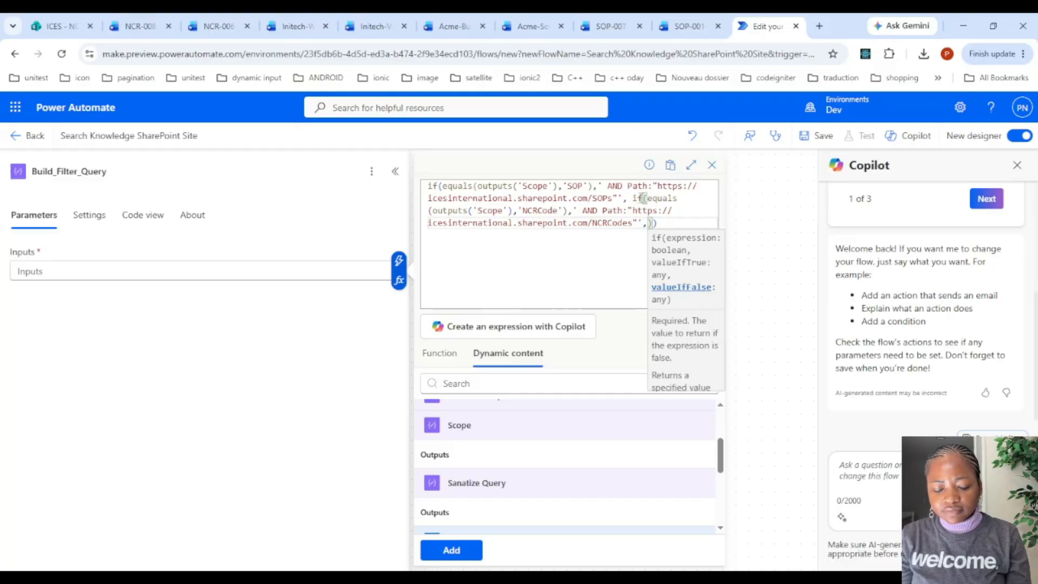
pyautogui.write('if(')
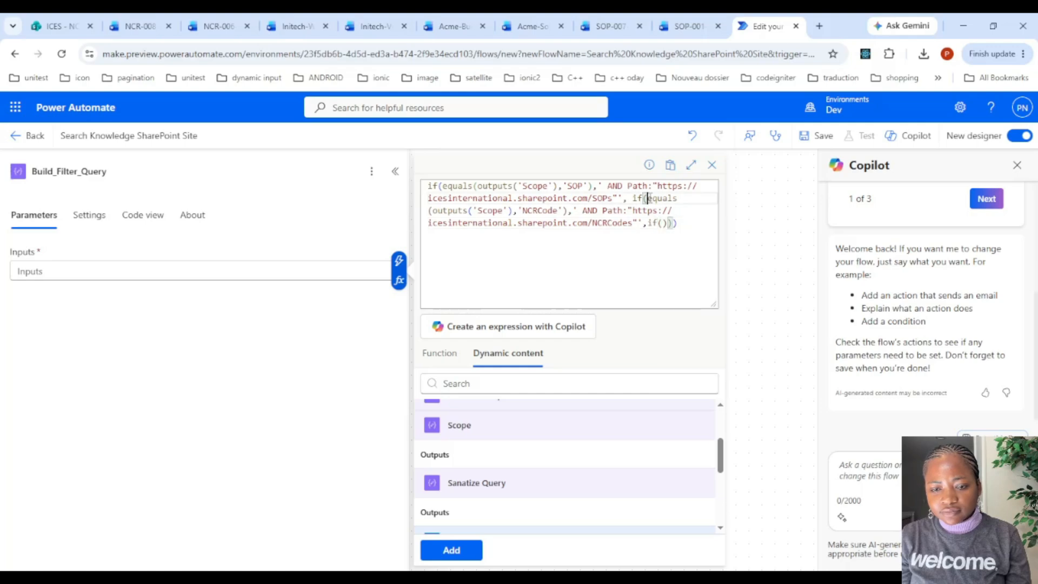
pyautogui.doubleClick(651, 198)
pyautogui.moveTo(651, 198); pyautogui.dragTo(642, 217)
pyautogui.hotkey('ctrl', 'c')
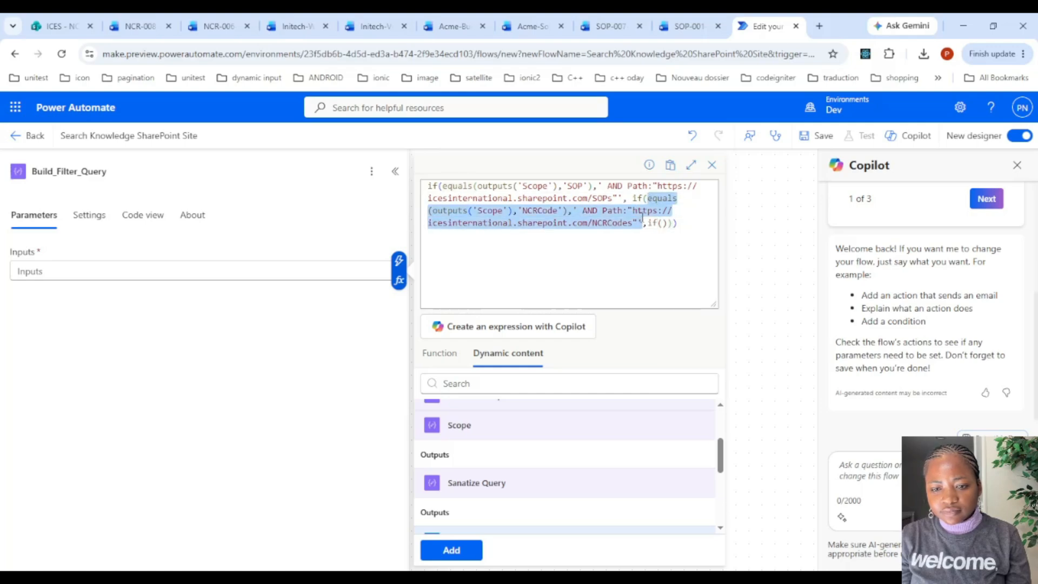
pyautogui.click(663, 223)
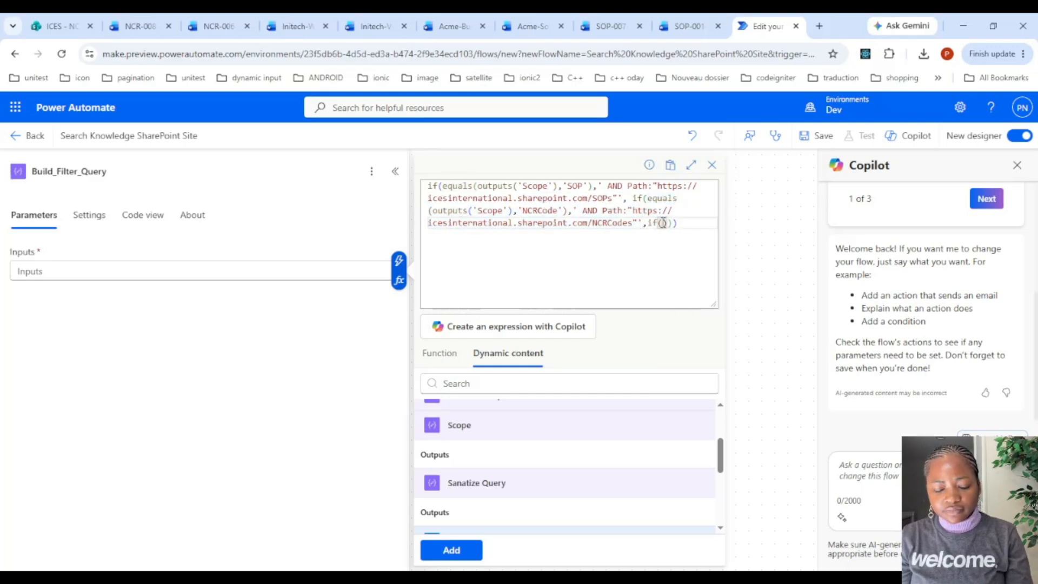
pyautogui.hotkey('ctrl', 'v')
# Switch to the SharePoint site, open the CustomerSpecs library and copy "CustomerSpecs" from its address
pyautogui.click(57, 26)
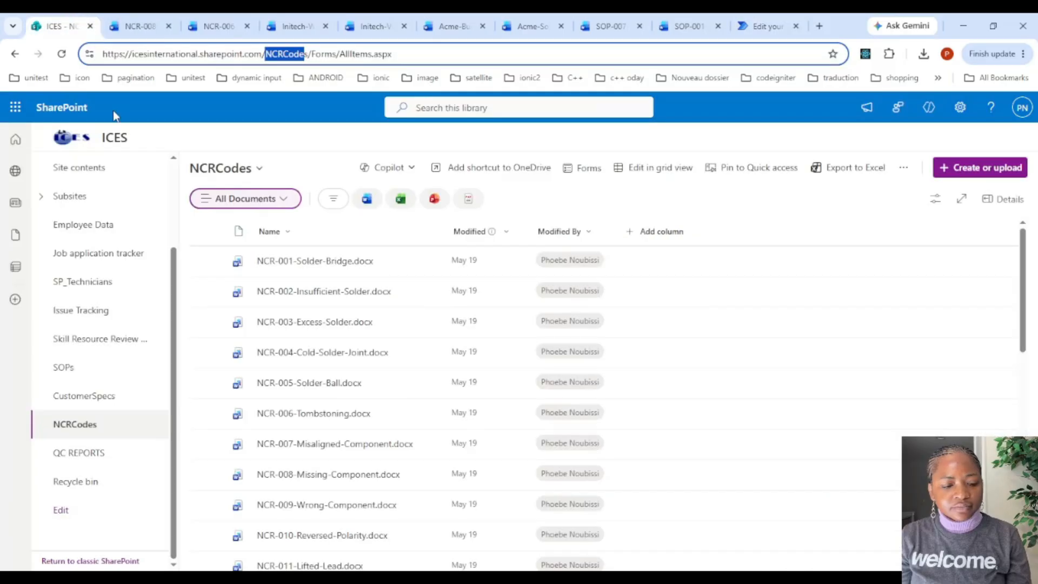
pyautogui.click(102, 388)
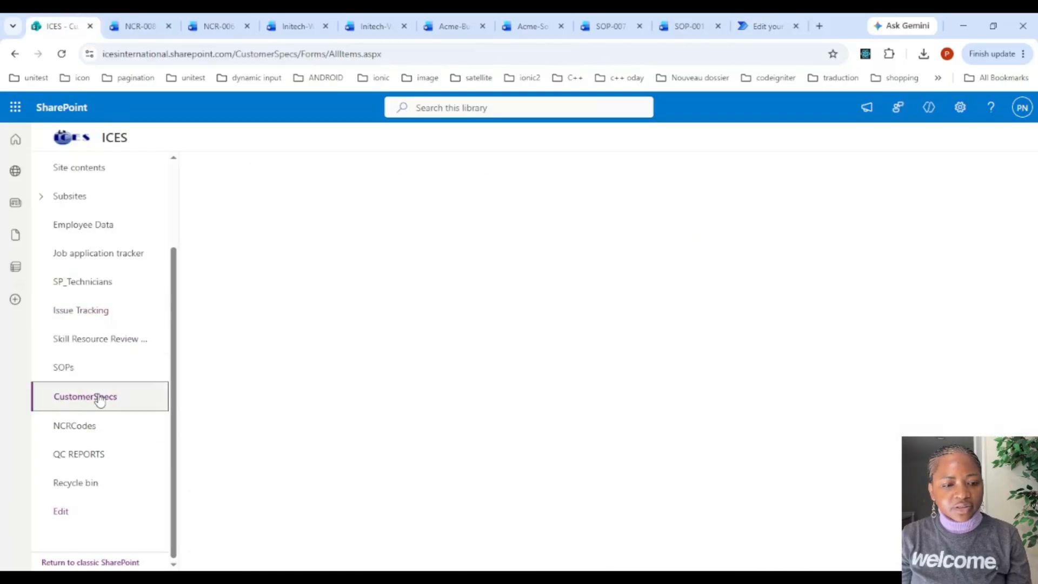
pyautogui.doubleClick(298, 51)
pyautogui.hotkey('ctrl', 'c')
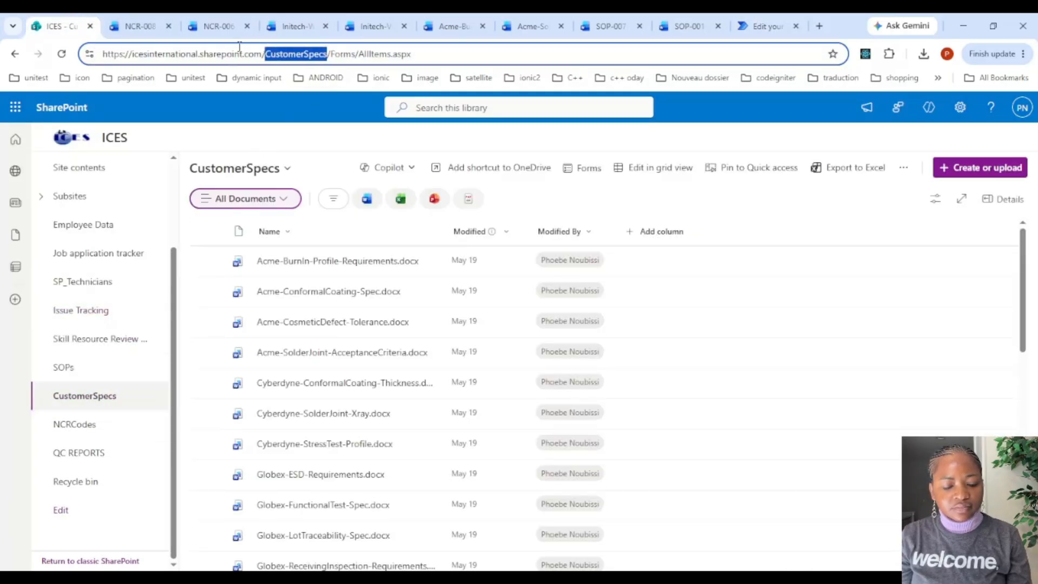
# Return to the flow and set both the path's library and the compared scope value in the third if function to CustomerSpecs
pyautogui.click(767, 26)
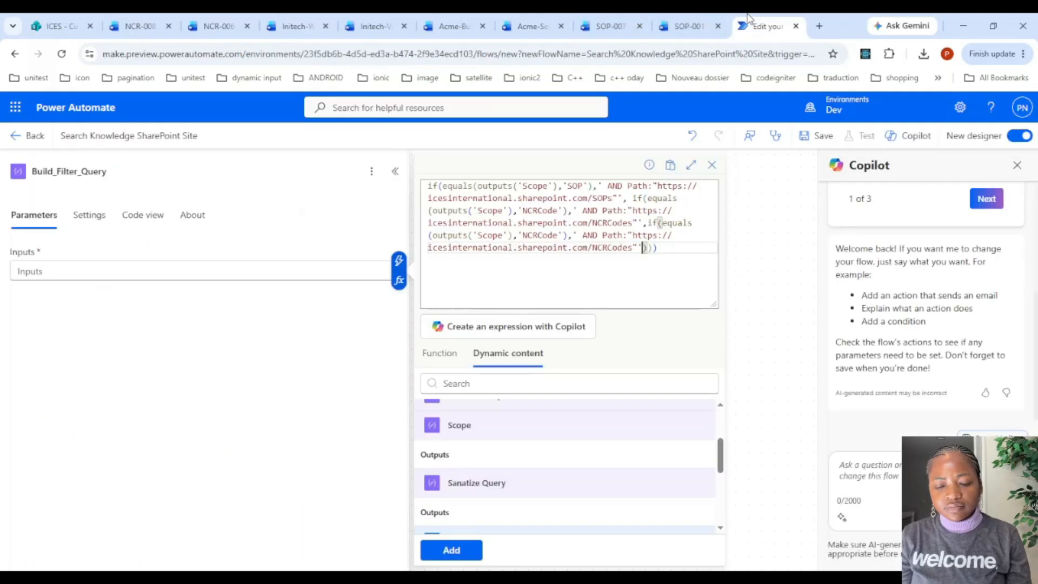
pyautogui.doubleClick(606, 247)
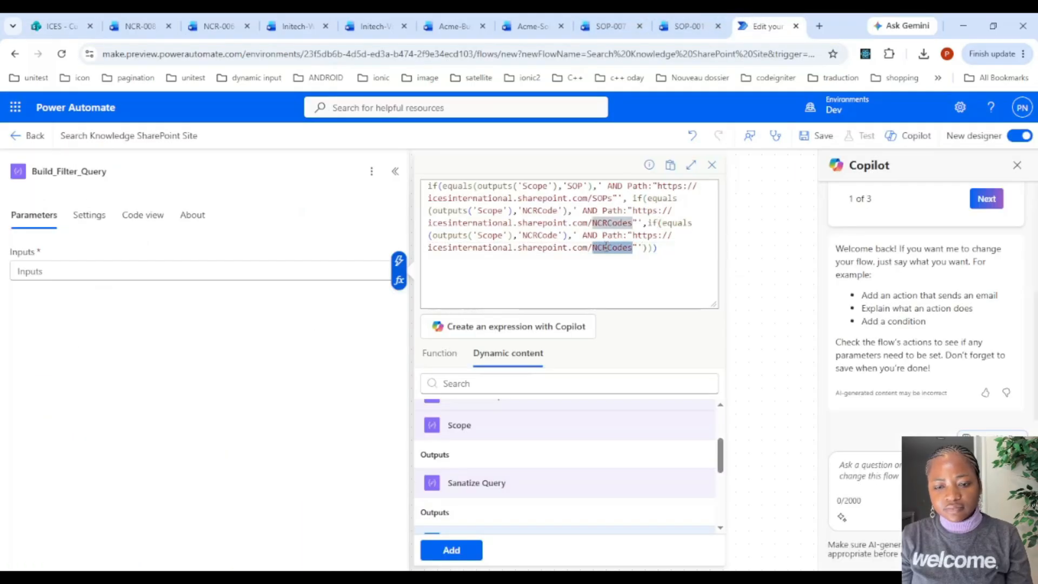
pyautogui.hotkey('ctrl', 'v')
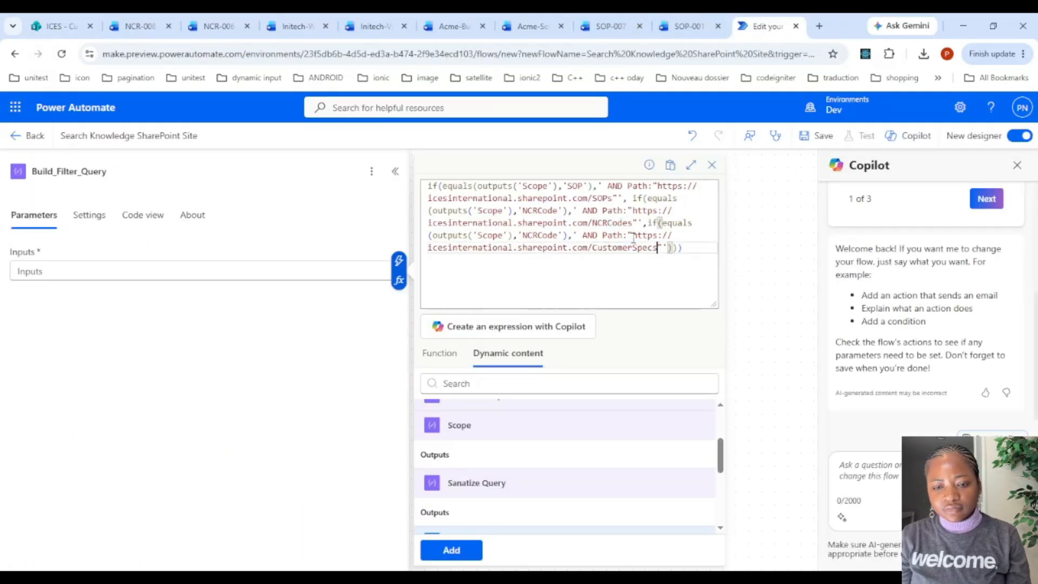
pyautogui.click(544, 235)
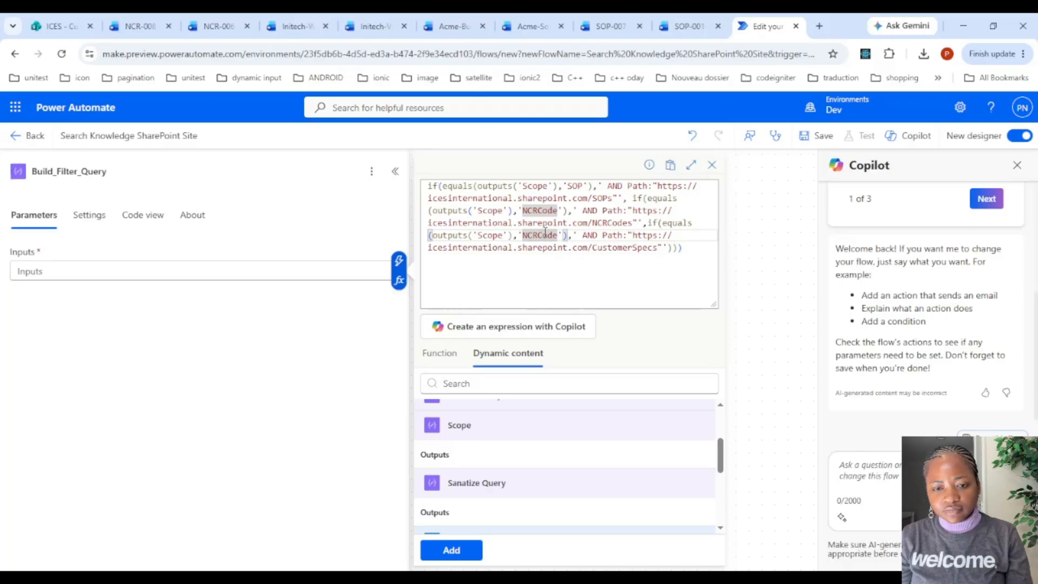
pyautogui.doubleClick(541, 234)
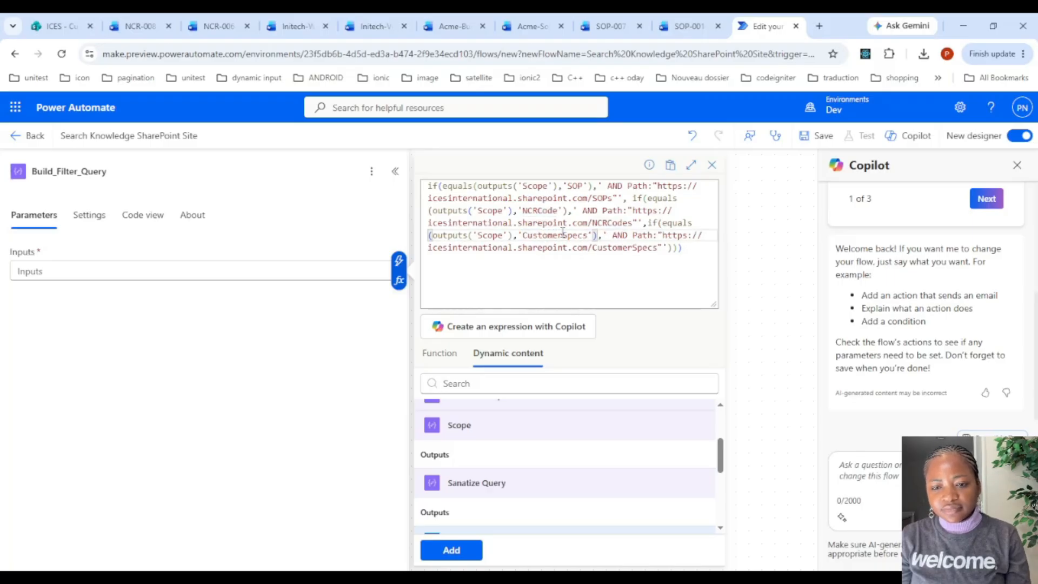
# Add a comma after the third if function's closing parenthesis to begin a fallback argument in the filter expression
pyautogui.click(672, 248)
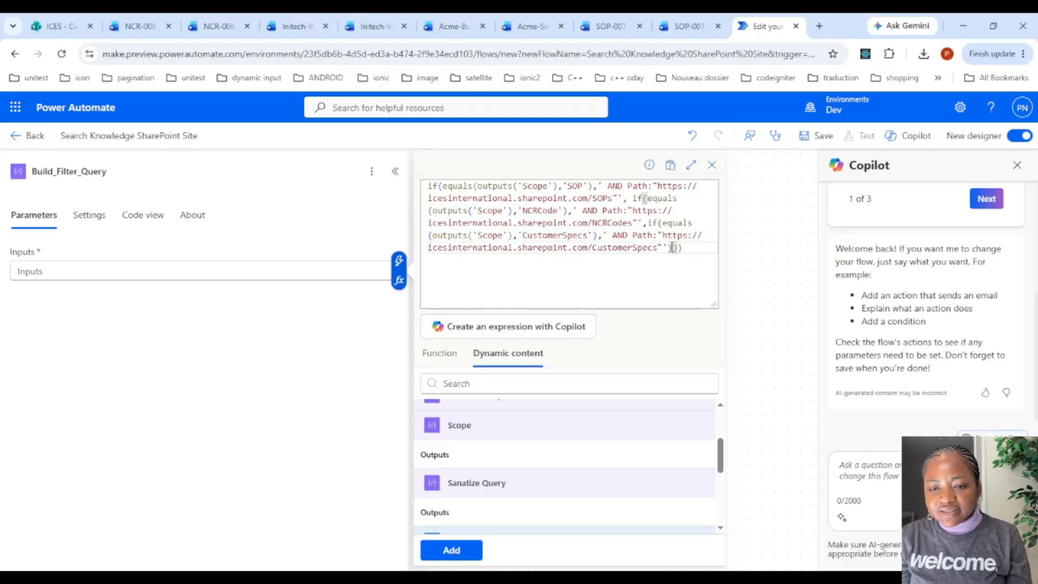
pyautogui.click(660, 222)
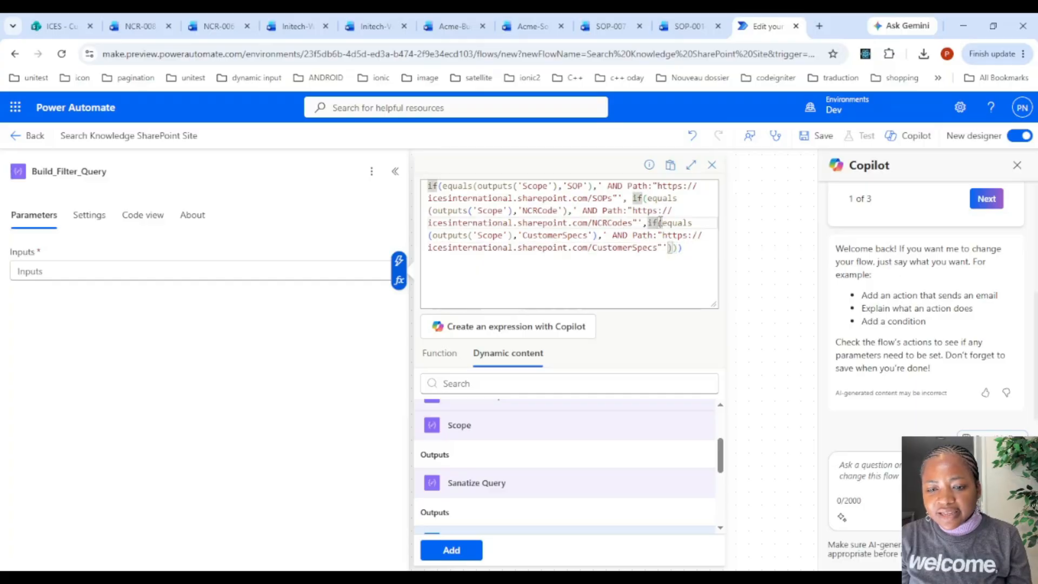
pyautogui.click(672, 247)
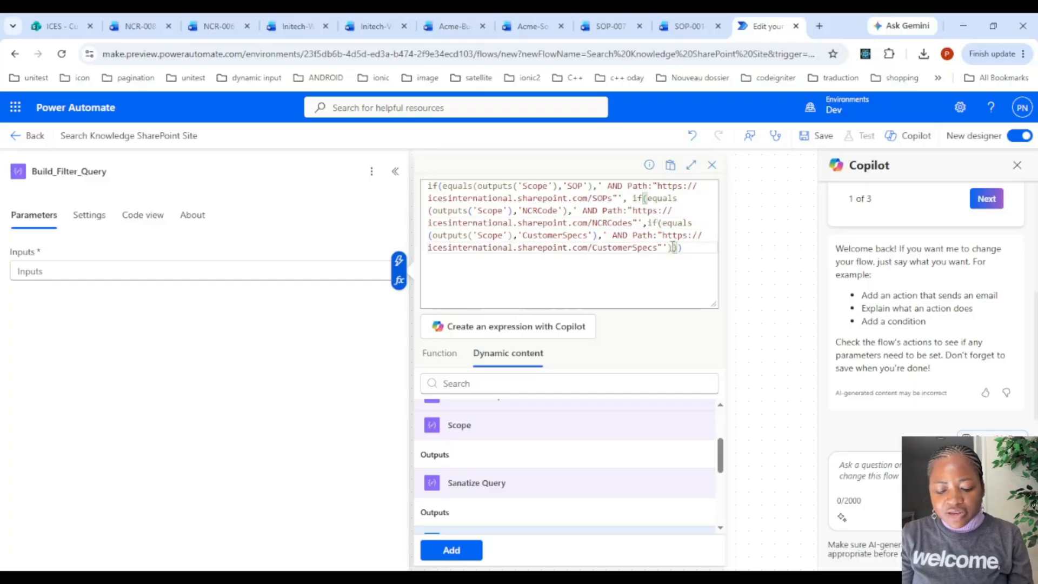
pyautogui.write(',')
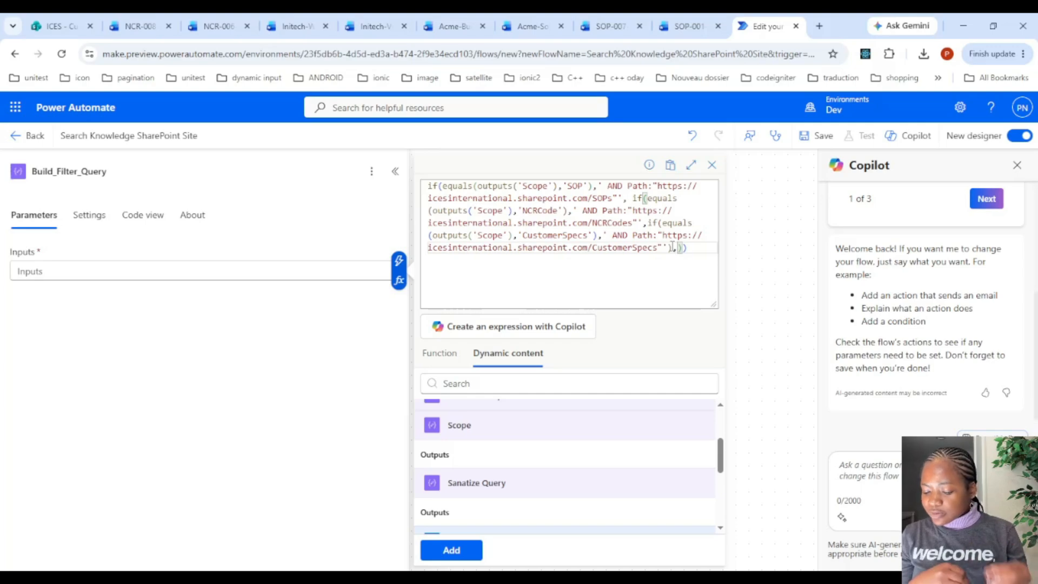
pyautogui.write("'")
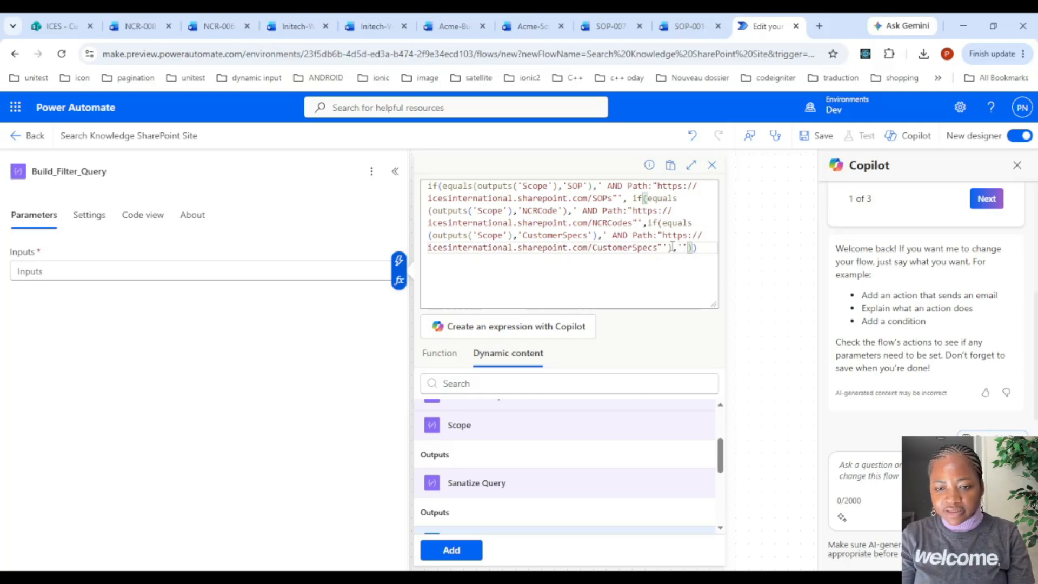
pyautogui.press('BackSpace')
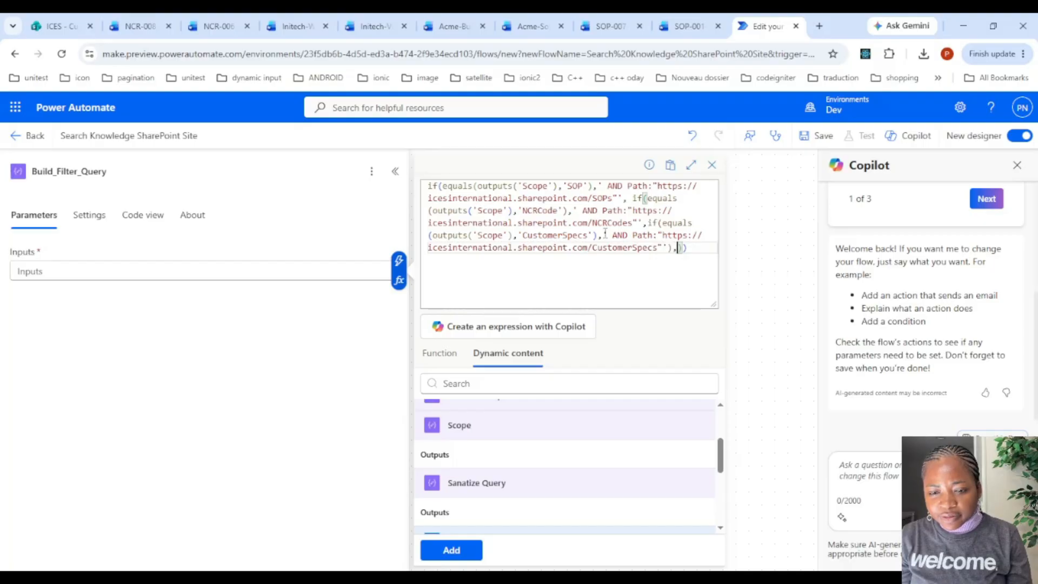
# Fill the fallback argument with a copy of the third if function's ' AND Path:' text for the CustomerSpecs library
pyautogui.moveTo(602, 236); pyautogui.dragTo(669, 239)
pyautogui.hotkey('ctrl', 'c')
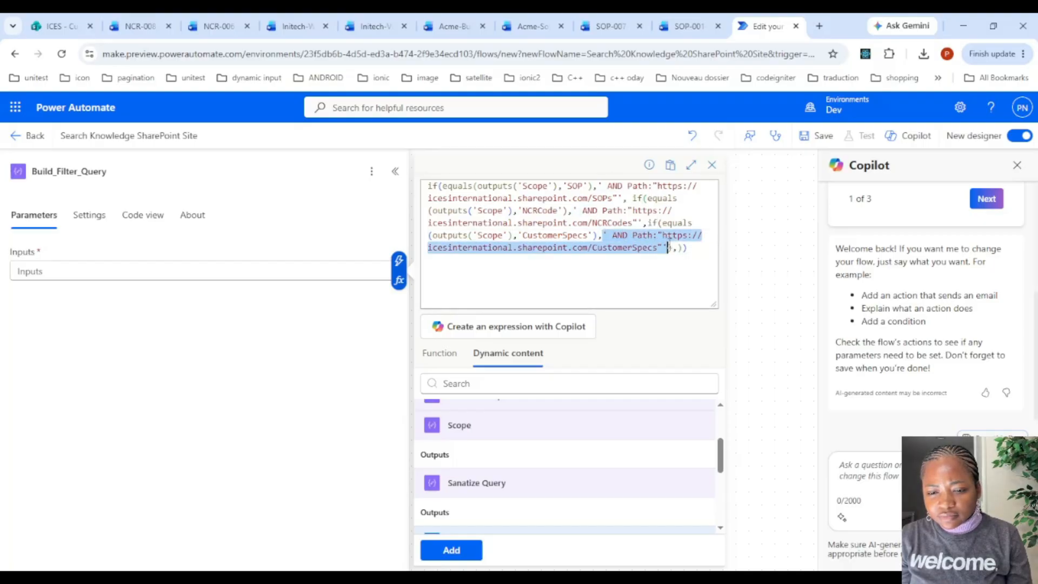
pyautogui.click(679, 248)
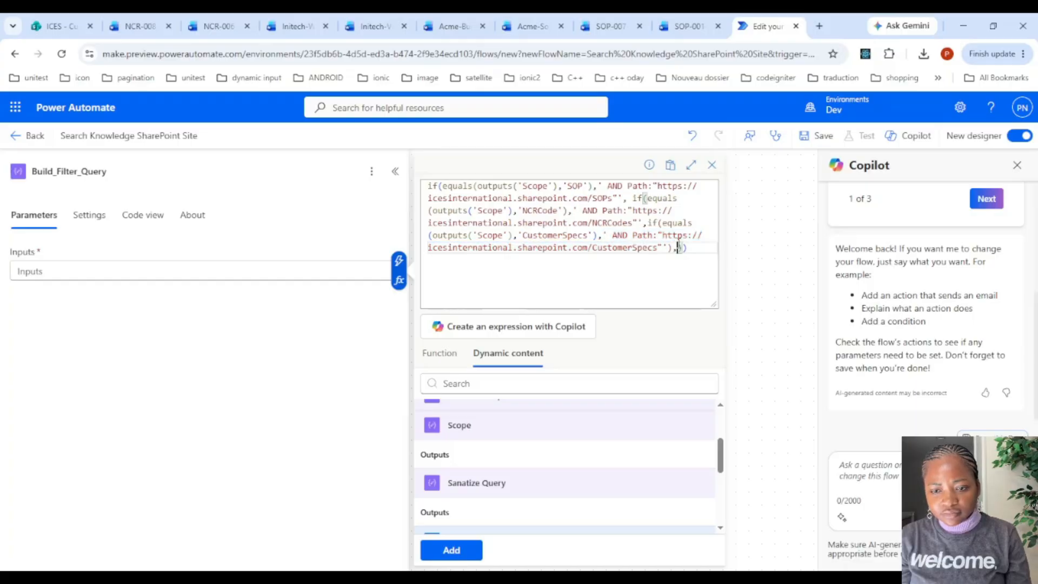
pyautogui.hotkey('ctrl', 'v')
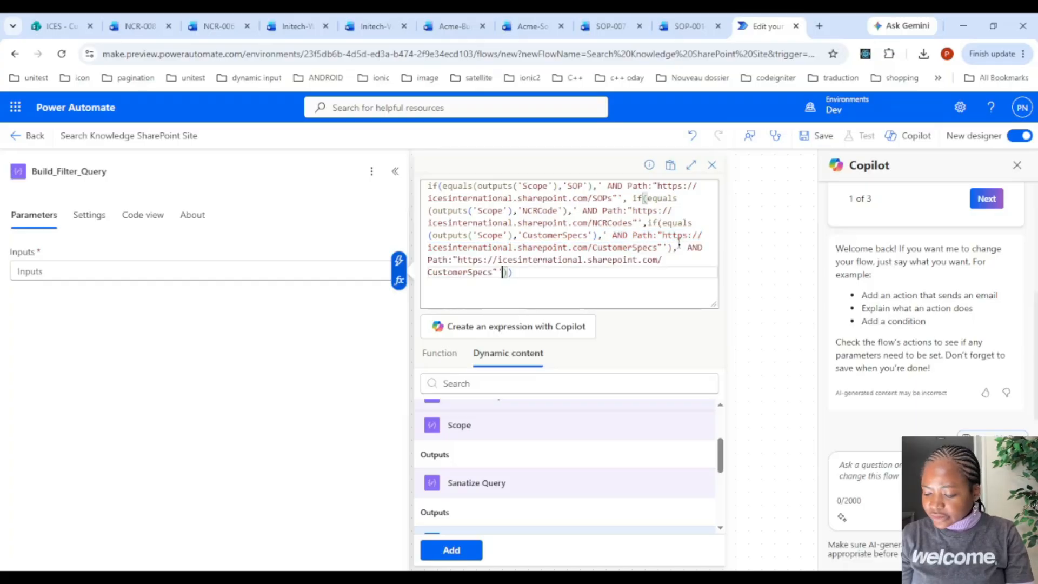
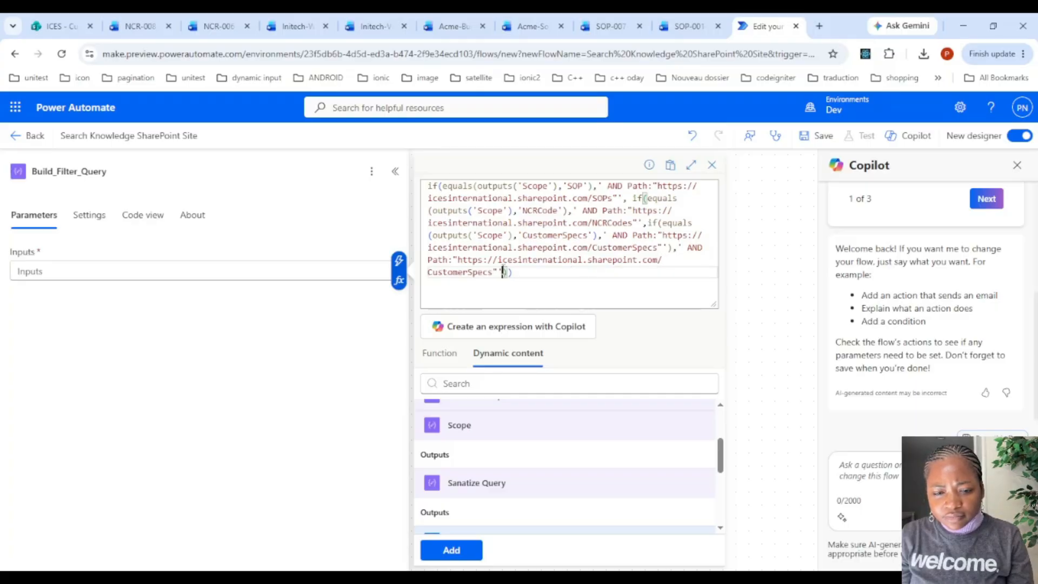
# Extend the fallback text inside its quotes with OR and a copy of the SOPs library path from the first if function
pyautogui.click(498, 271)
pyautogui.write('O')
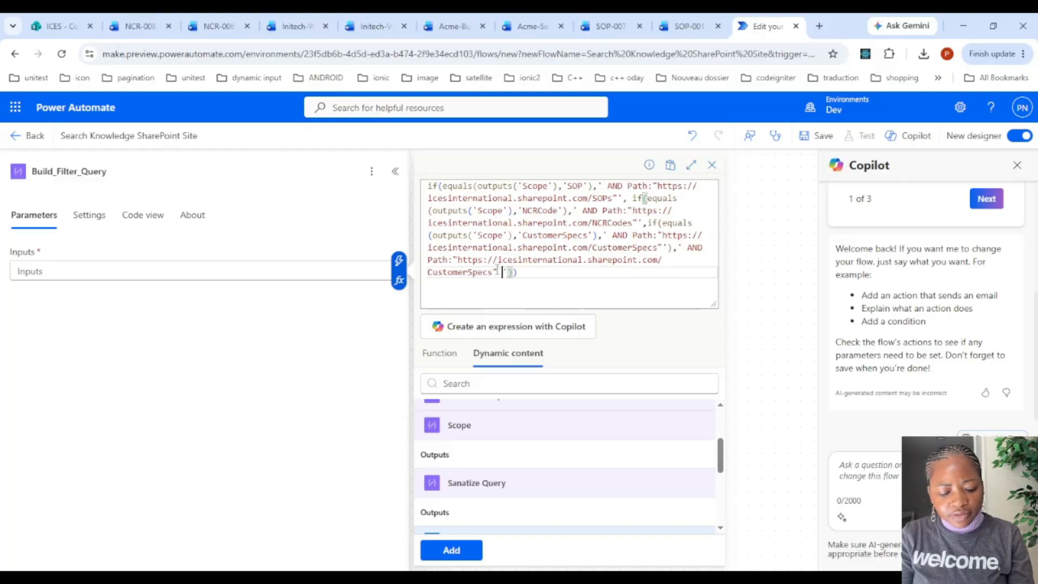
pyautogui.write('R')
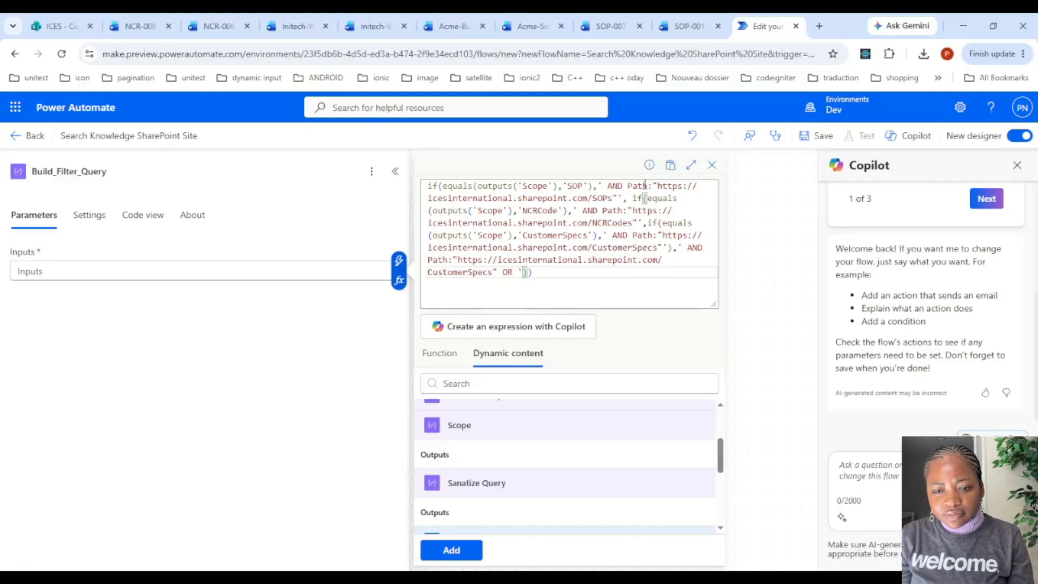
pyautogui.moveTo(627, 185); pyautogui.dragTo(614, 198)
pyautogui.hotkey('ctrl', 'c')
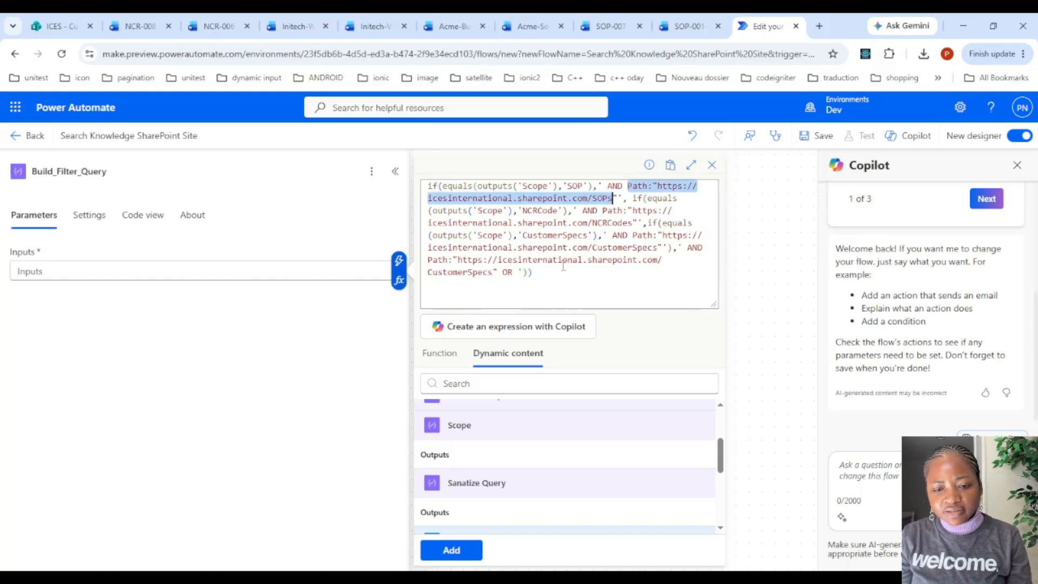
pyautogui.click(516, 271)
pyautogui.hotkey('ctrl', 'v')
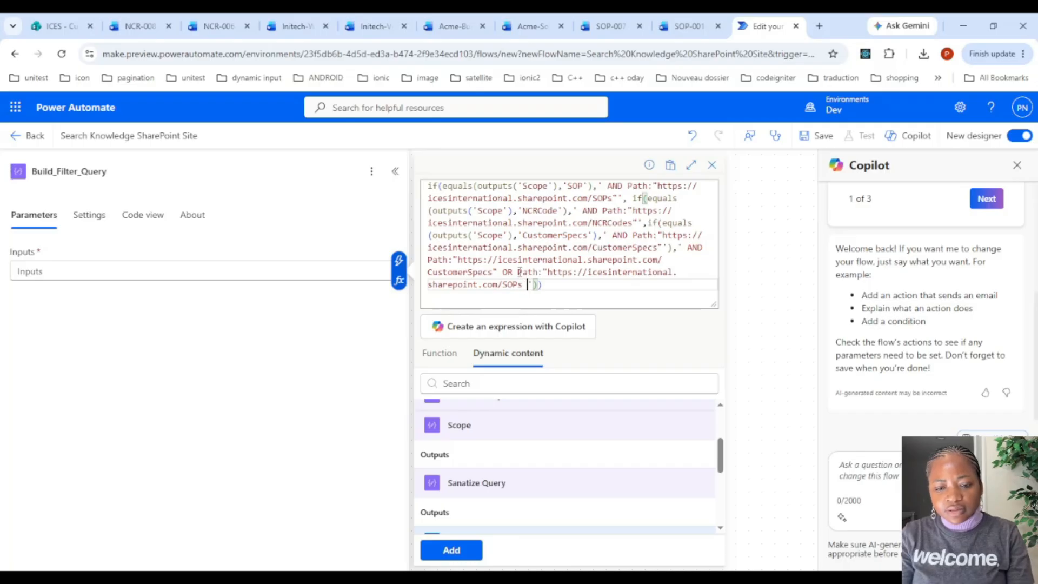
# Close the fallback's SOPs path with a double quote and append OR plus a copy of the NCRCodes library path
pyautogui.write('OR')
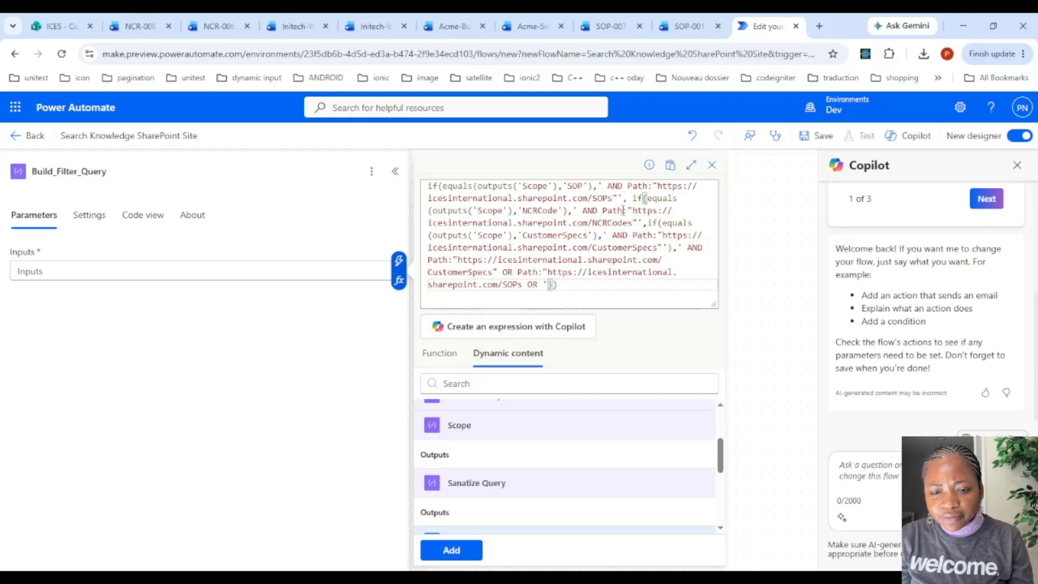
pyautogui.moveTo(603, 210); pyautogui.dragTo(638, 222)
pyautogui.hotkey('ctrl', 'c')
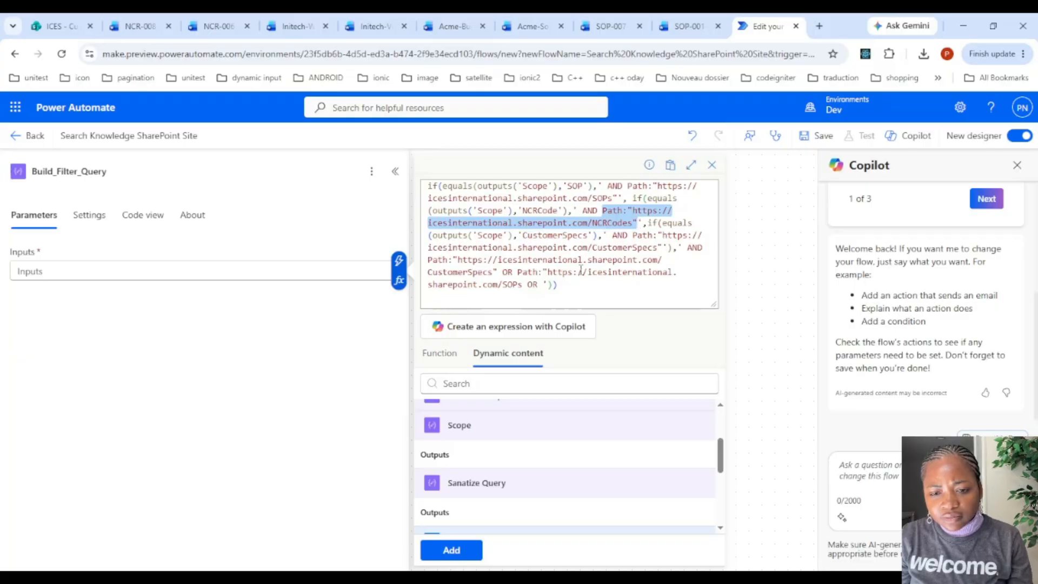
pyautogui.click(523, 284)
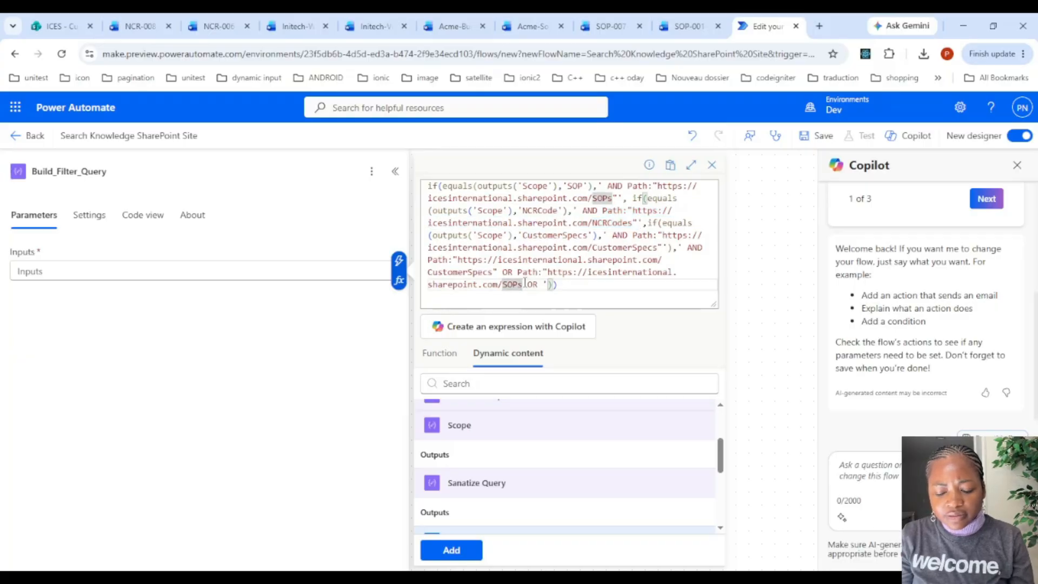
pyautogui.write('"')
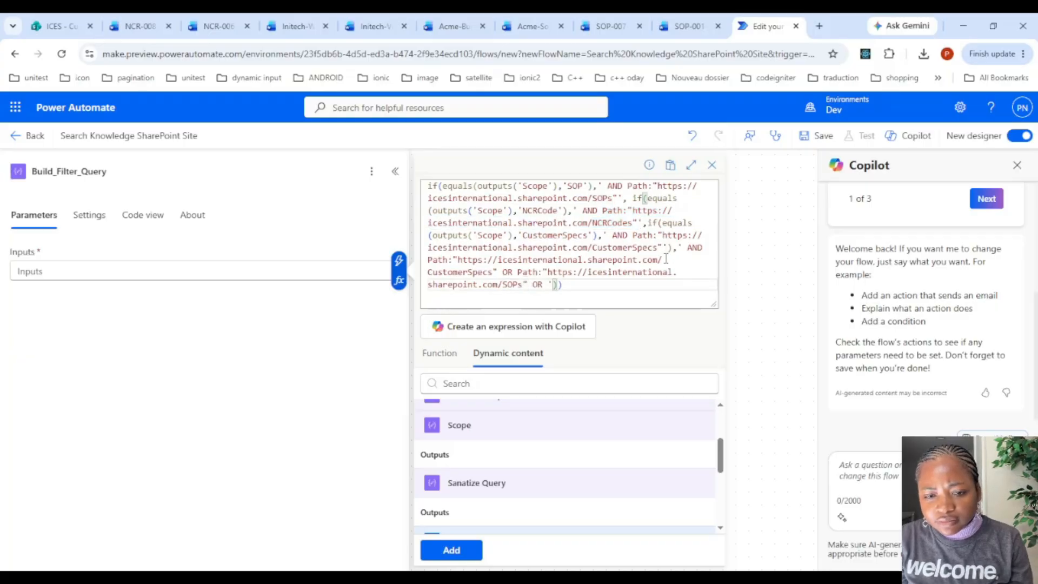
pyautogui.click(549, 285)
pyautogui.hotkey('ctrl', 'v')
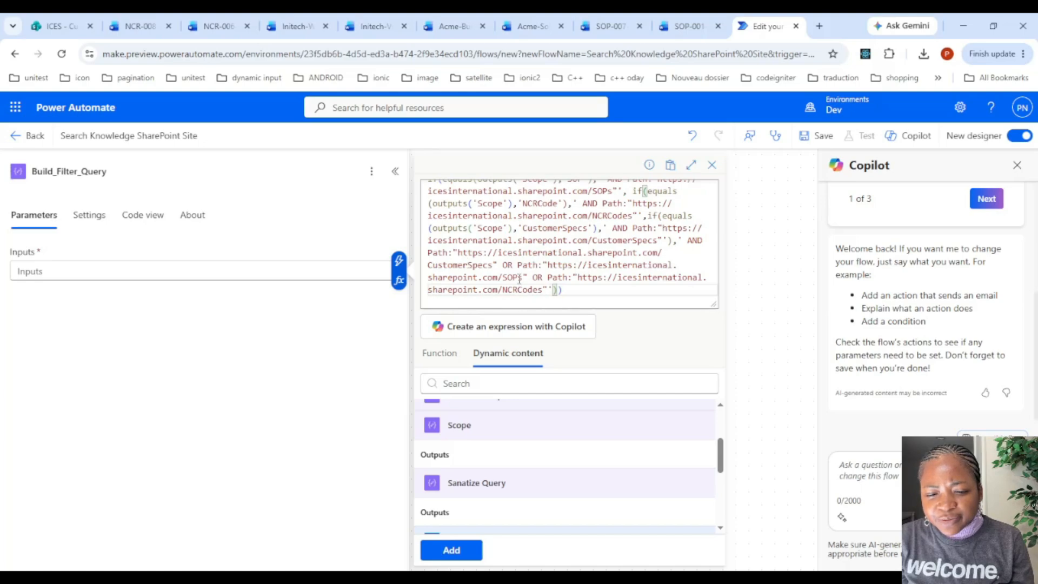
# Enclose the fallback's three OR-joined library paths in parentheses after AND
pyautogui.press('Right')
pyautogui.press('Right')
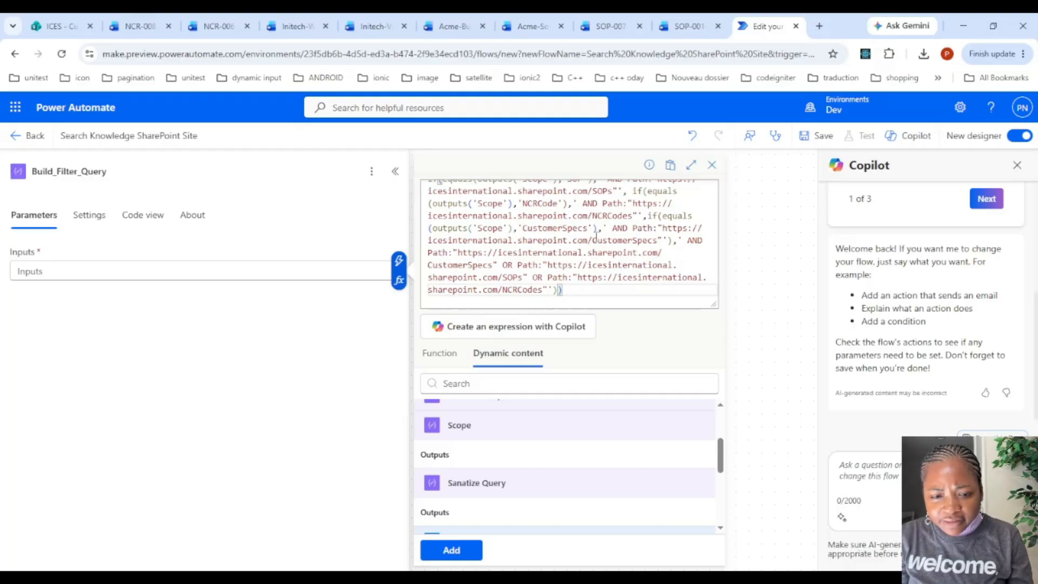
pyautogui.click(428, 253)
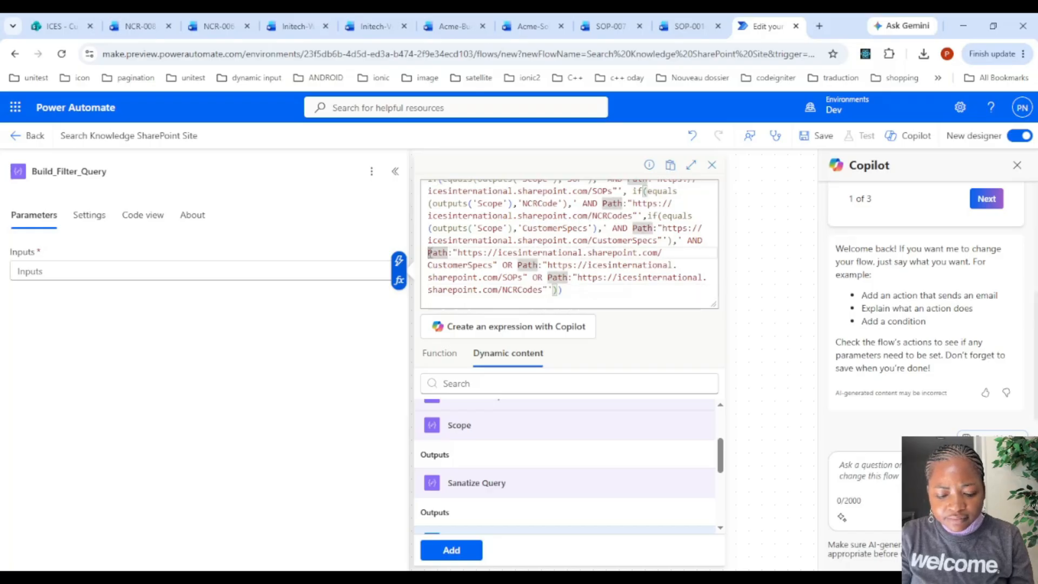
pyautogui.write('(')
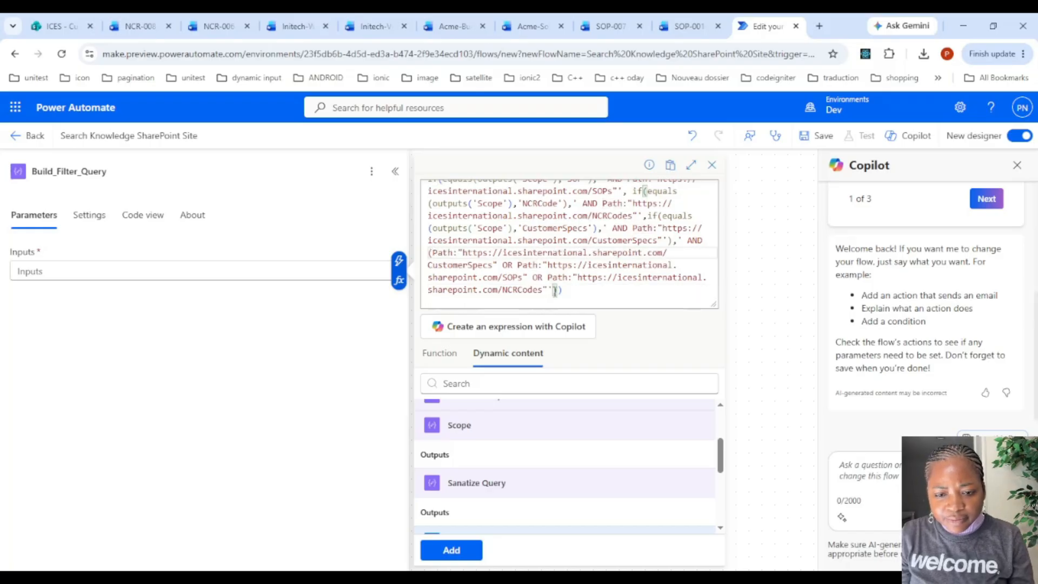
pyautogui.click(549, 290)
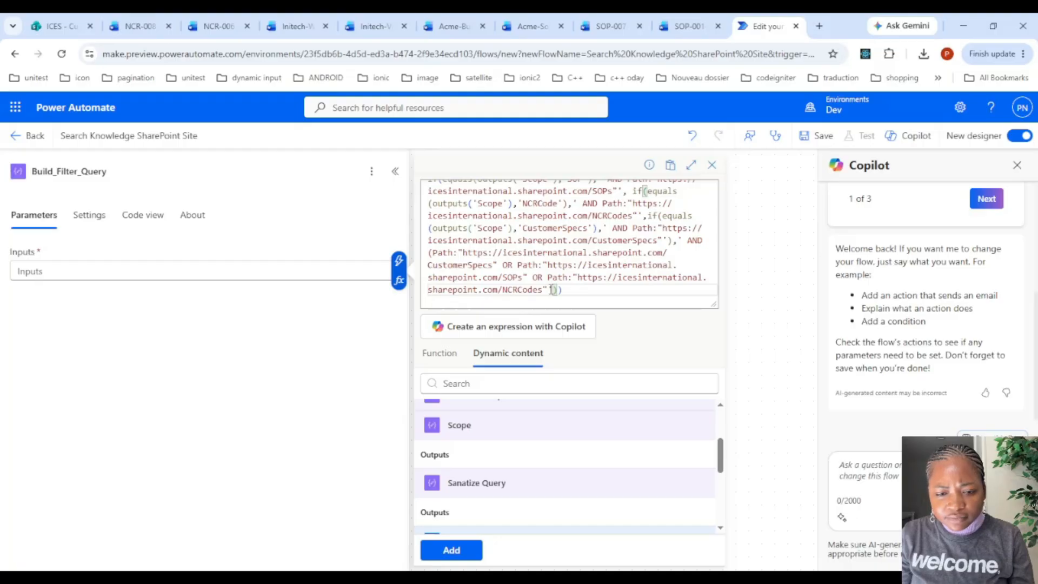
# Close the parenthesis after the NCRCodes path in the nested if expression and insert the expression as Build_Filter_Query's input
pyautogui.write(')')
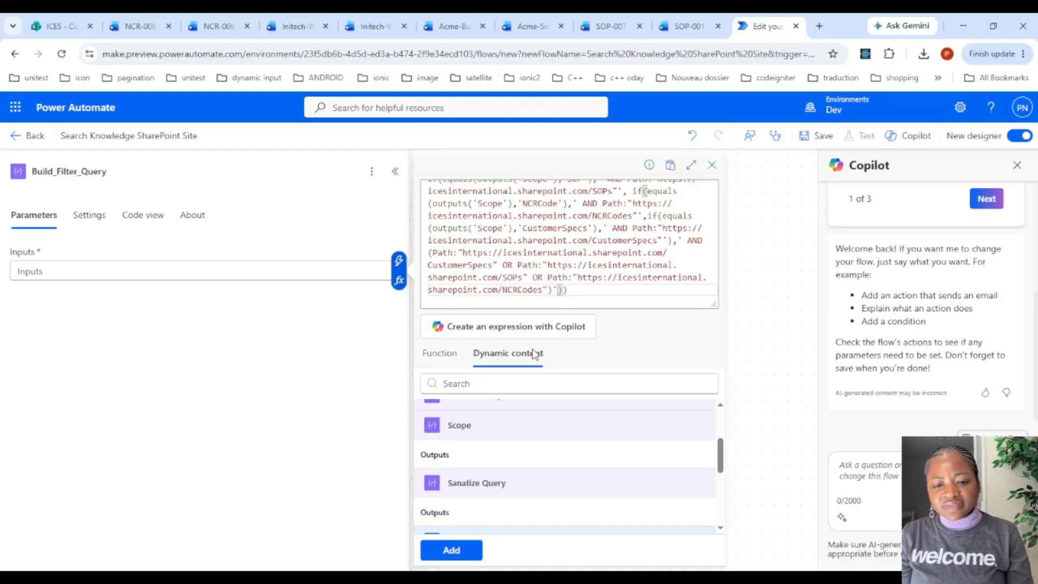
pyautogui.click(473, 551)
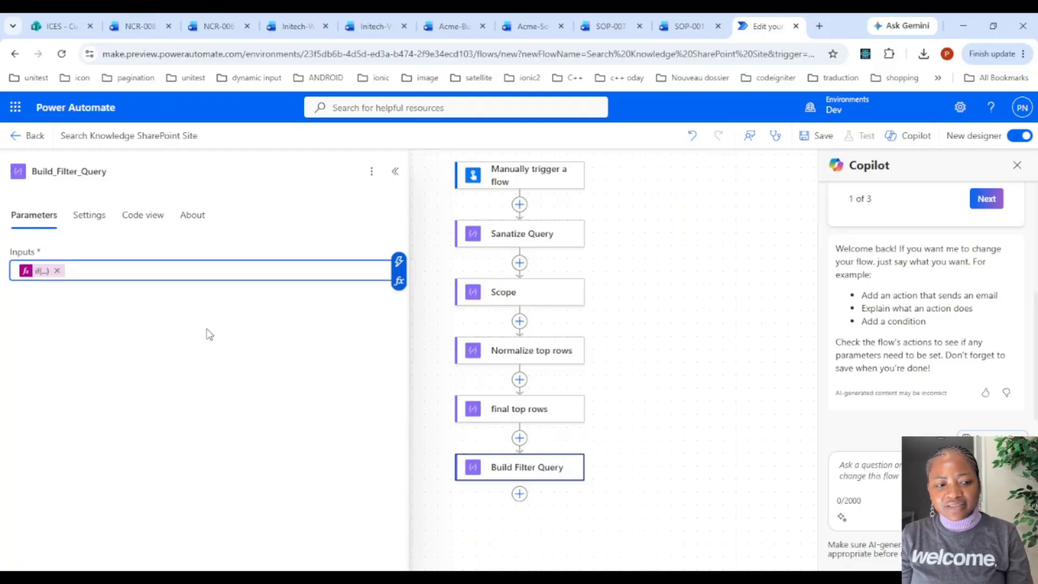
# Add a Compose action after Build Filter Query and rename it Query_Text
pyautogui.moveTo(627, 443); pyautogui.dragTo(639, 278)
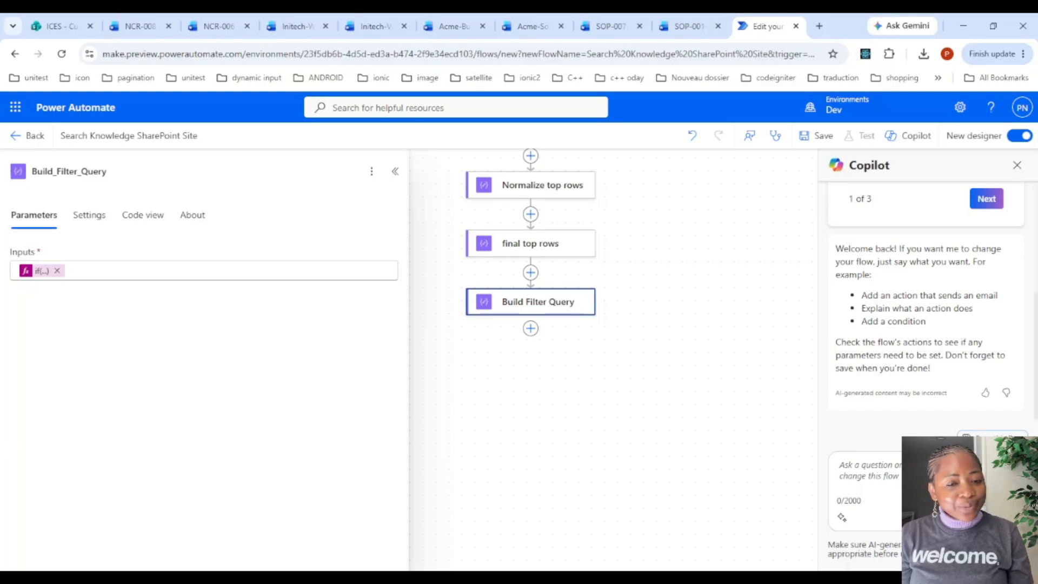
pyautogui.click(531, 329)
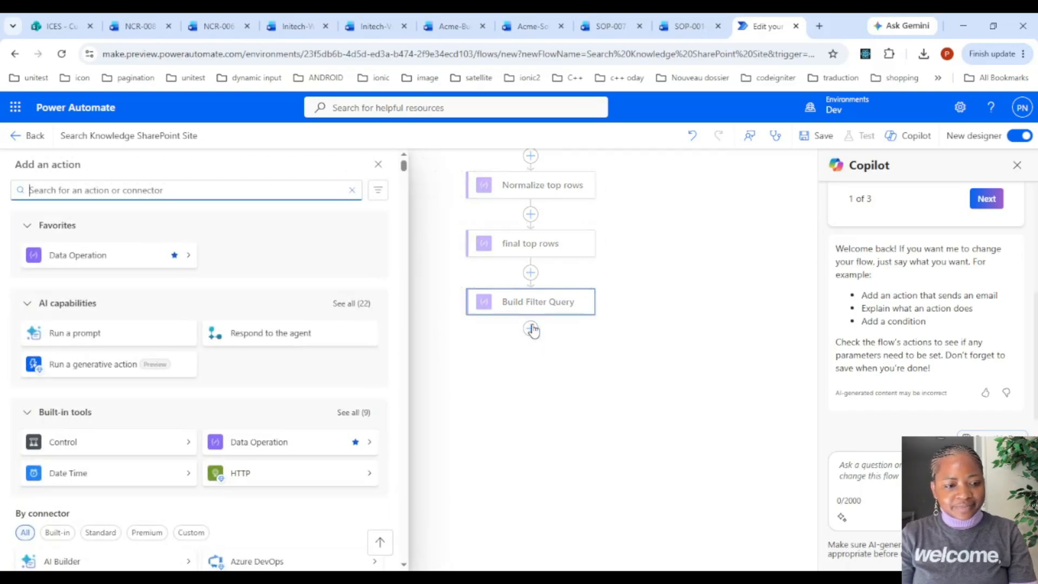
pyautogui.write('compose')
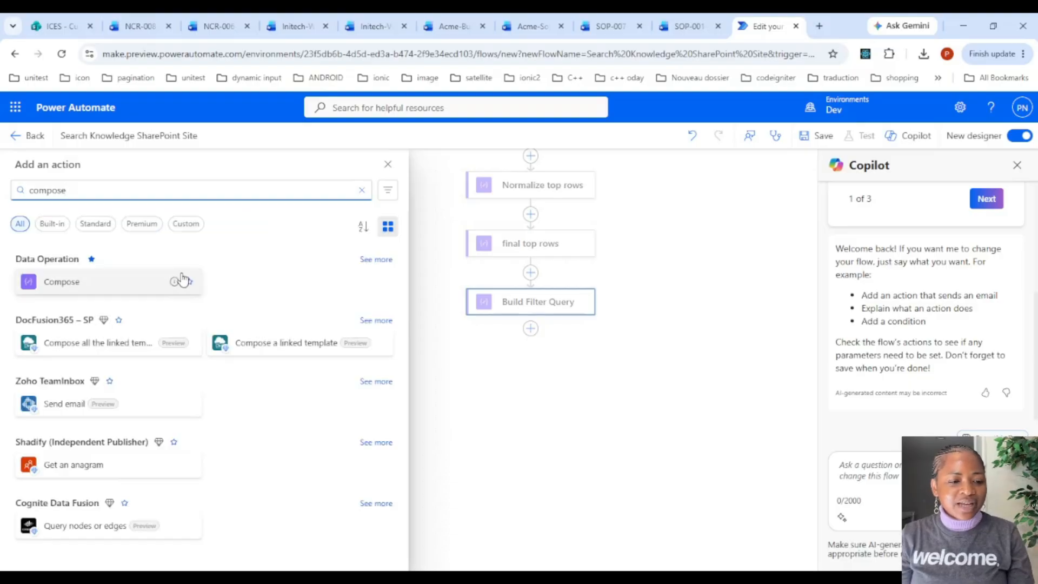
pyautogui.click(120, 287)
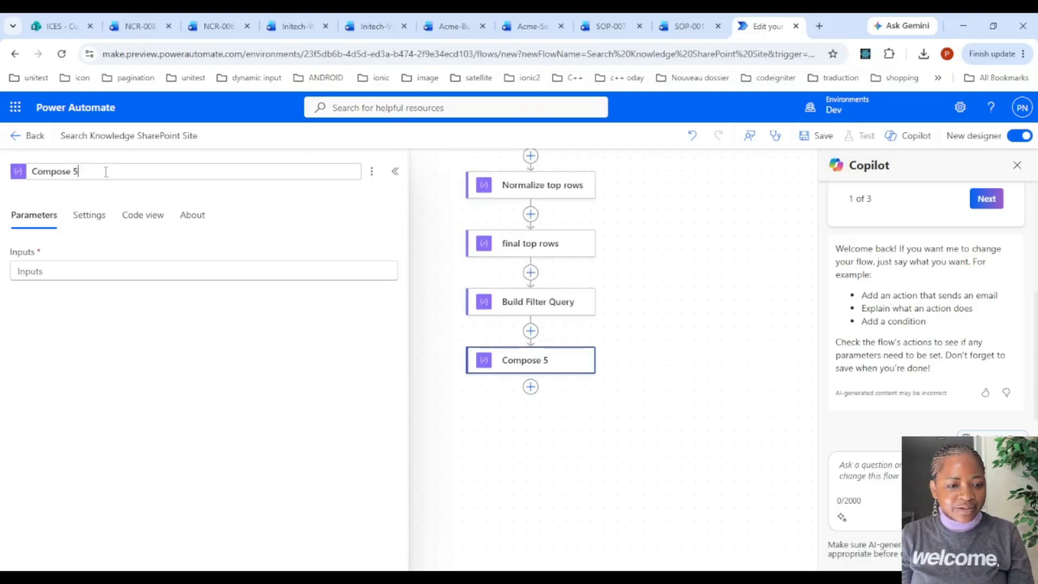
pyautogui.moveTo(105, 171); pyautogui.dragTo(0, 132)
pyautogui.write('Query')
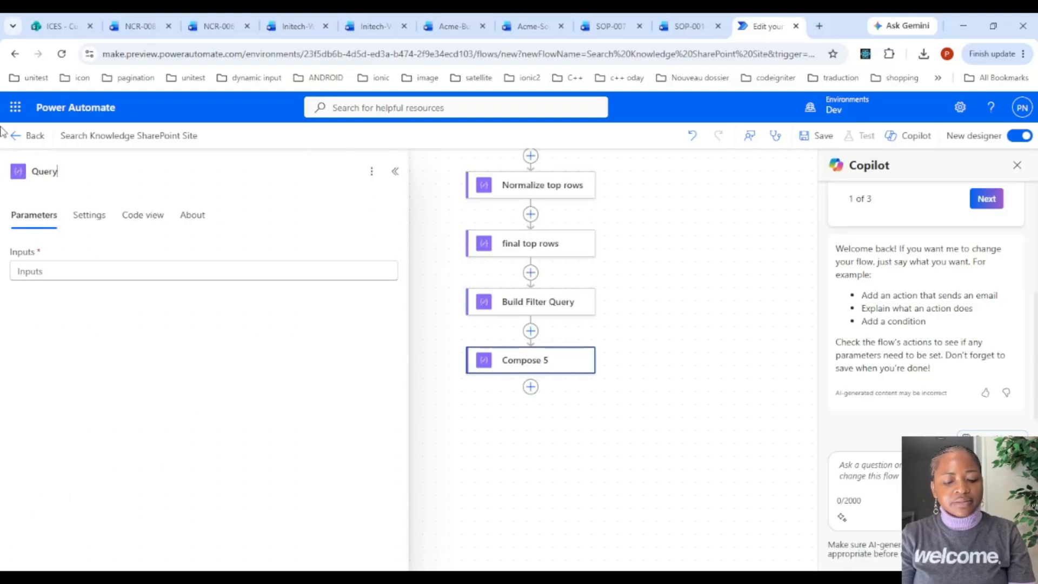
pyautogui.write('_')
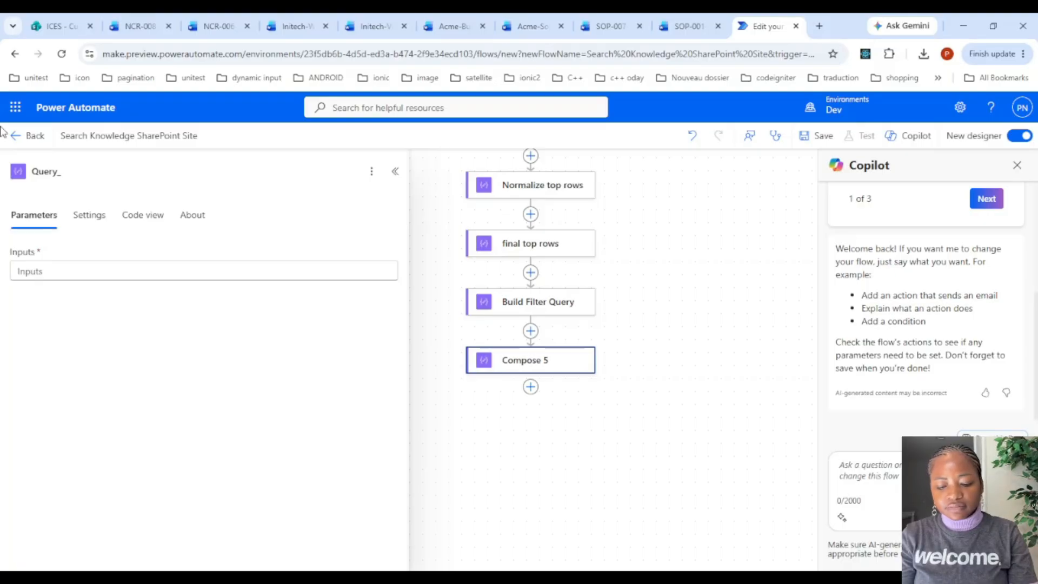
pyautogui.write('tText')
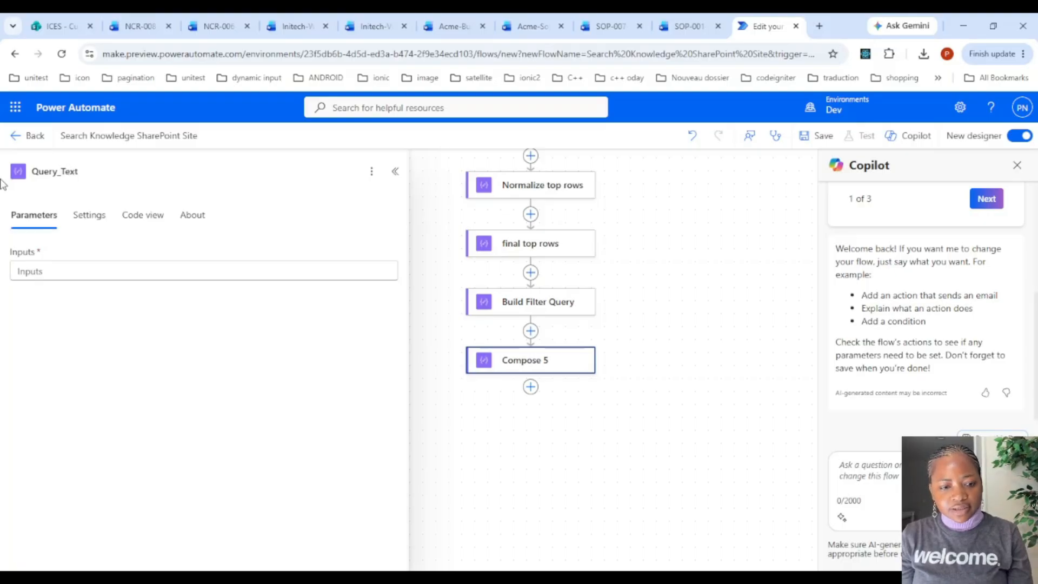
# Set Query_Text's input to the expression concat(outputs('Sanatize_Query'),outputs('Build_Filter_Query'))
pyautogui.click(77, 273)
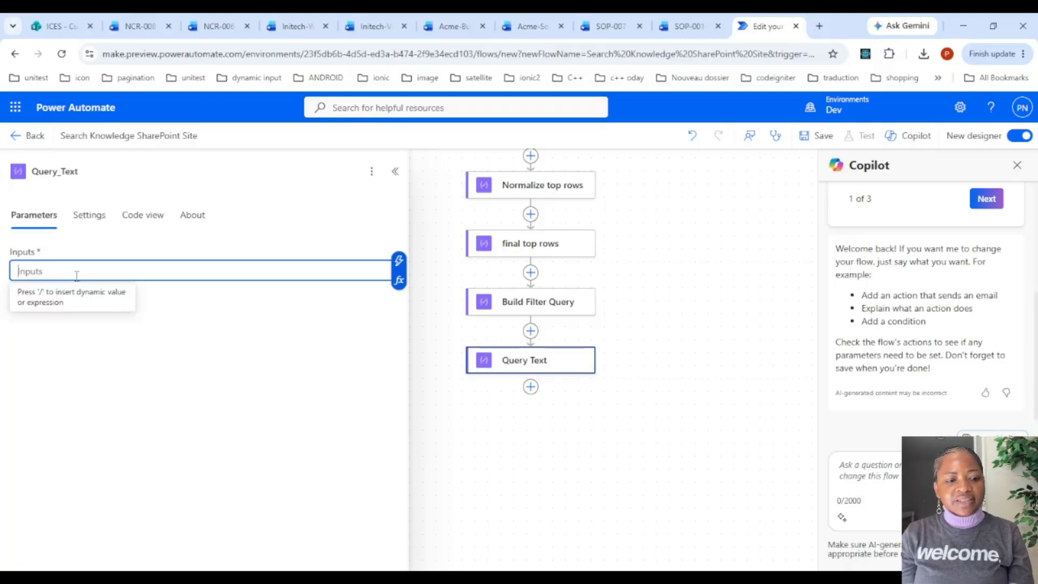
pyautogui.click(399, 280)
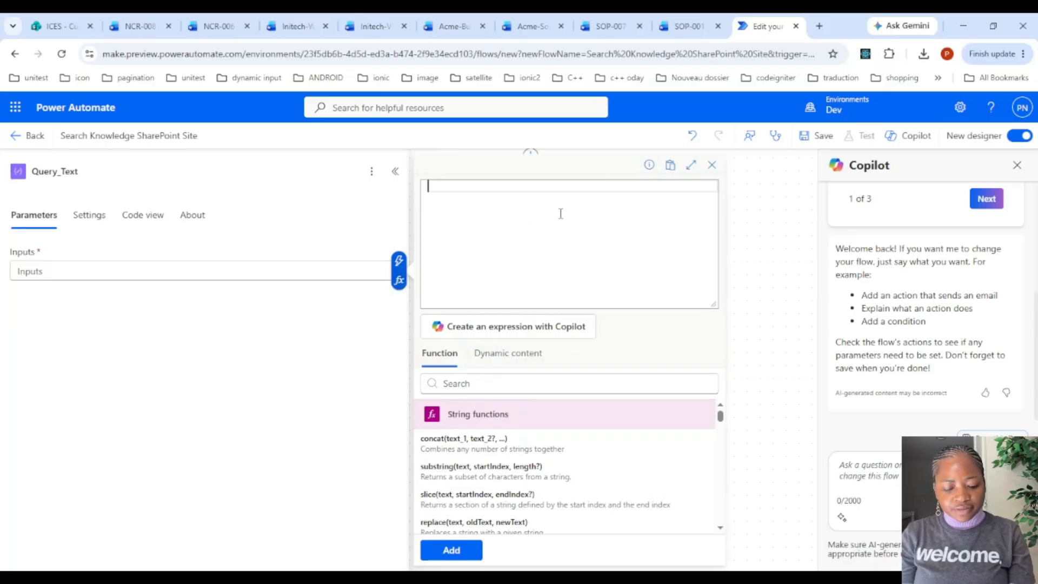
pyautogui.write('concat')
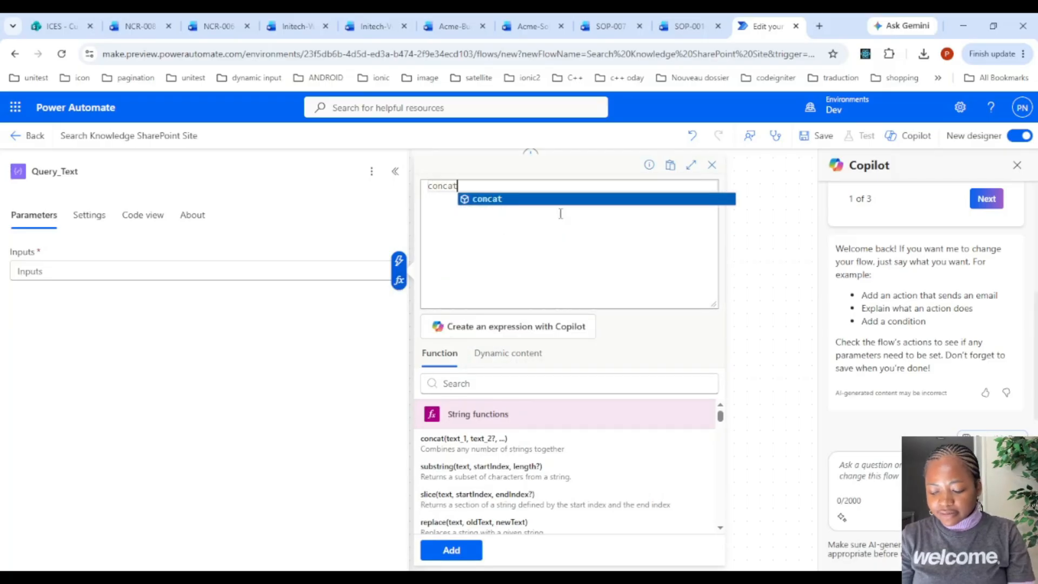
pyautogui.write('(')
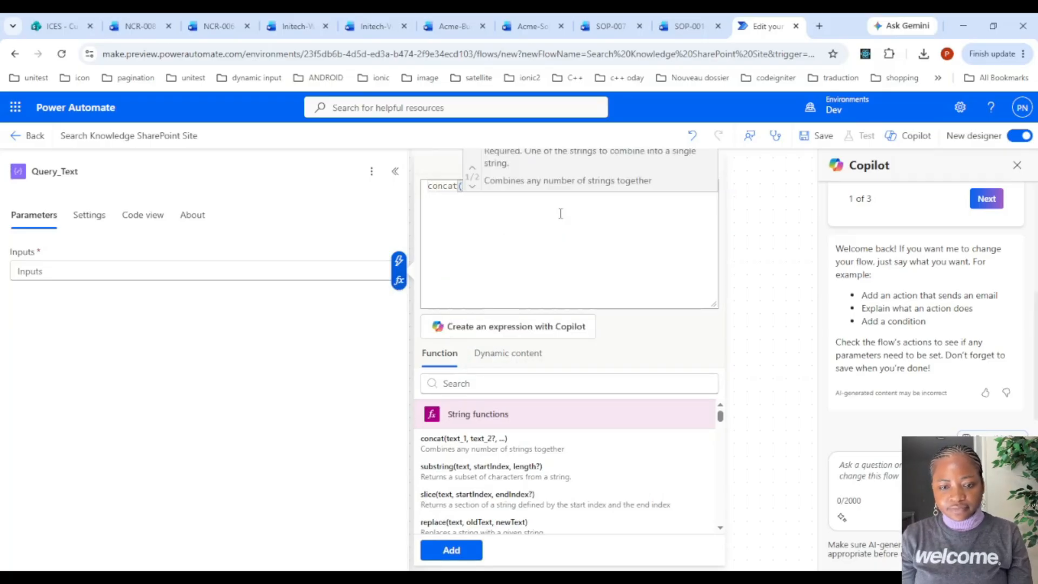
pyautogui.click(507, 353)
pyautogui.moveTo(725, 422); pyautogui.dragTo(727, 468)
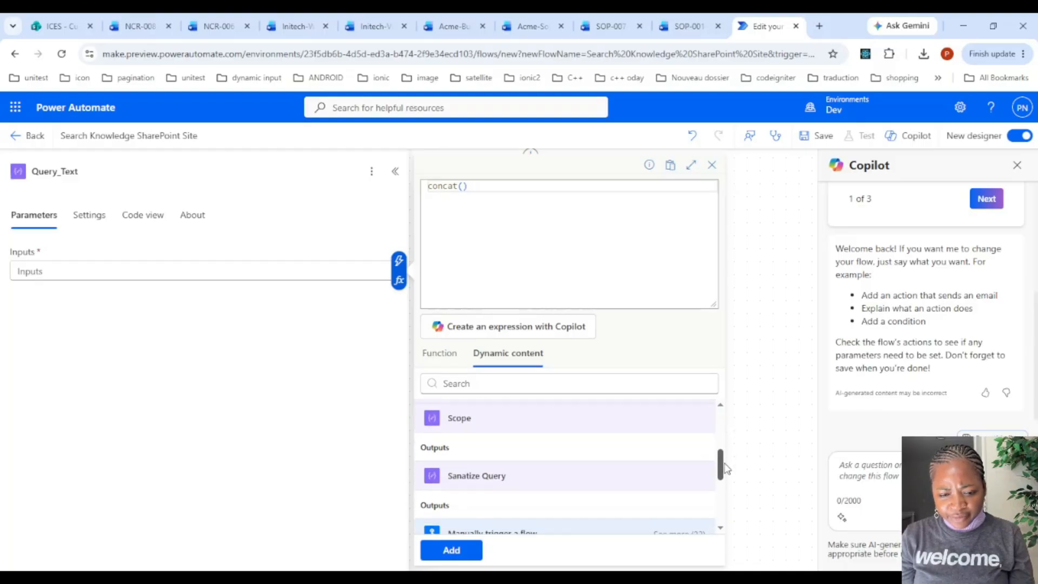
pyautogui.click(557, 505)
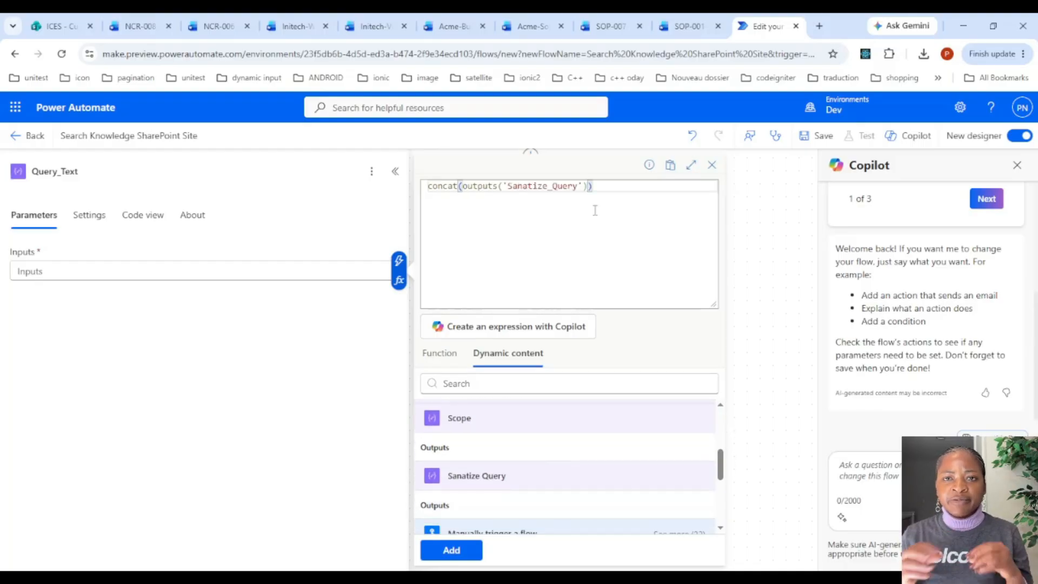
pyautogui.write(',')
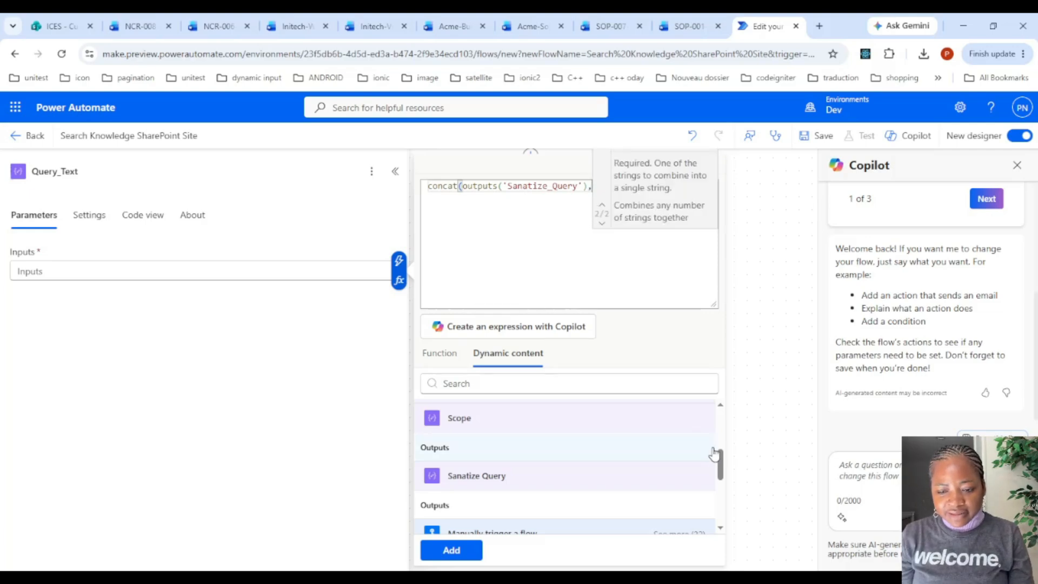
pyautogui.moveTo(724, 462); pyautogui.dragTo(723, 418)
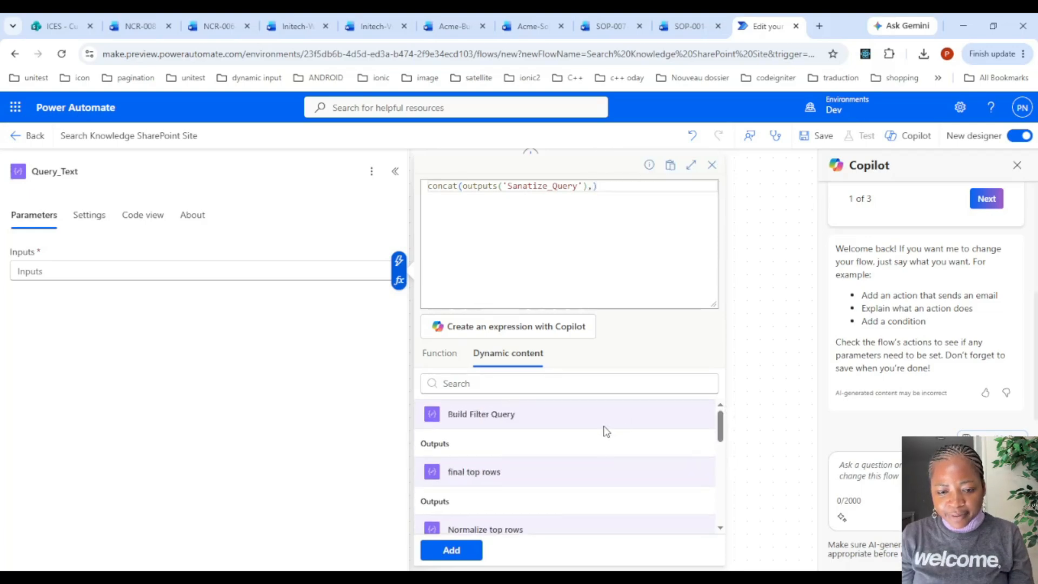
pyautogui.click(578, 443)
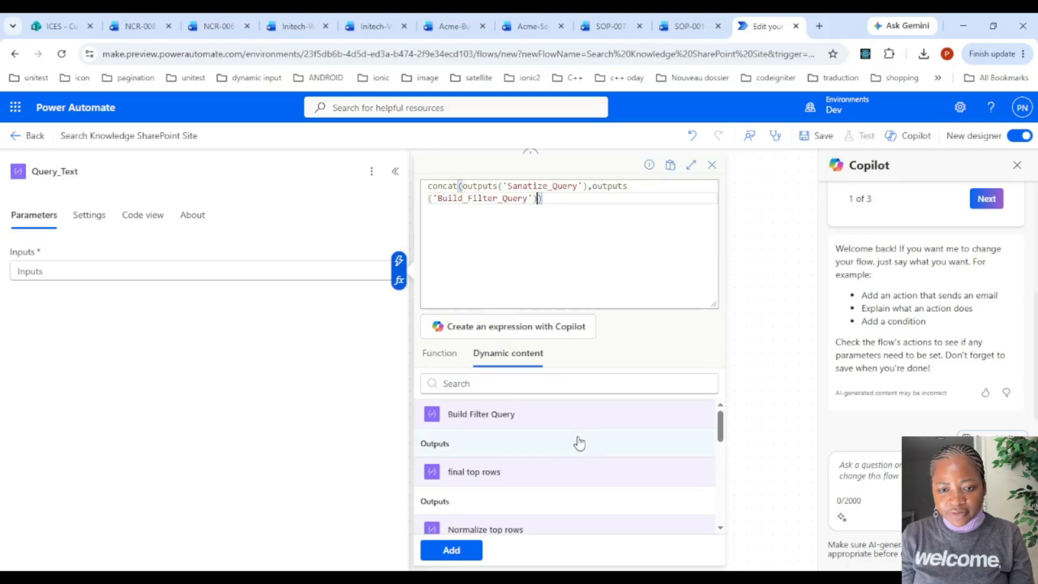
pyautogui.click(465, 549)
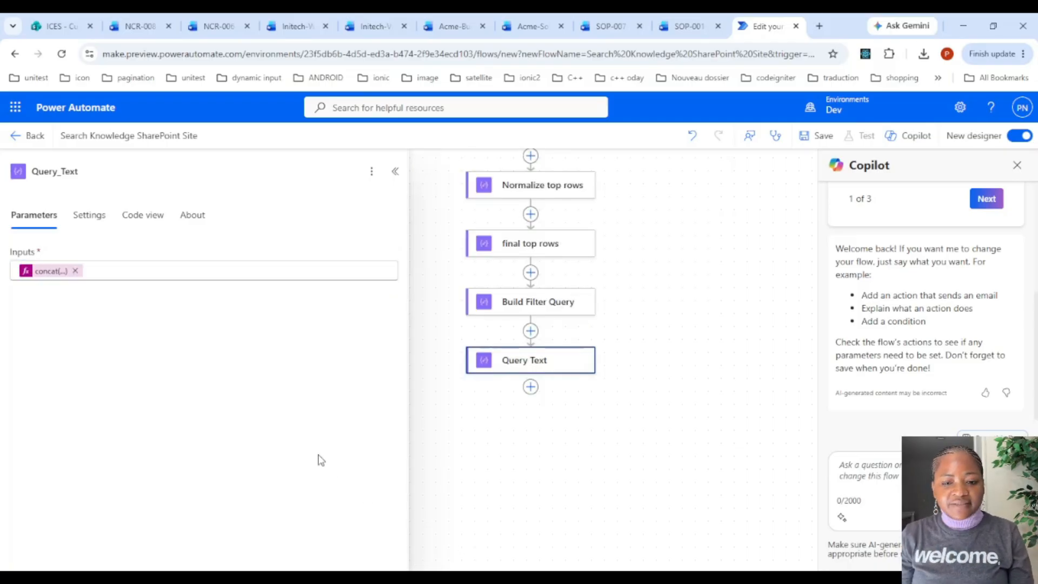
# Add SharePoint's "Send an HTTP request to SharePoint" action after Query Text
pyautogui.click(531, 387)
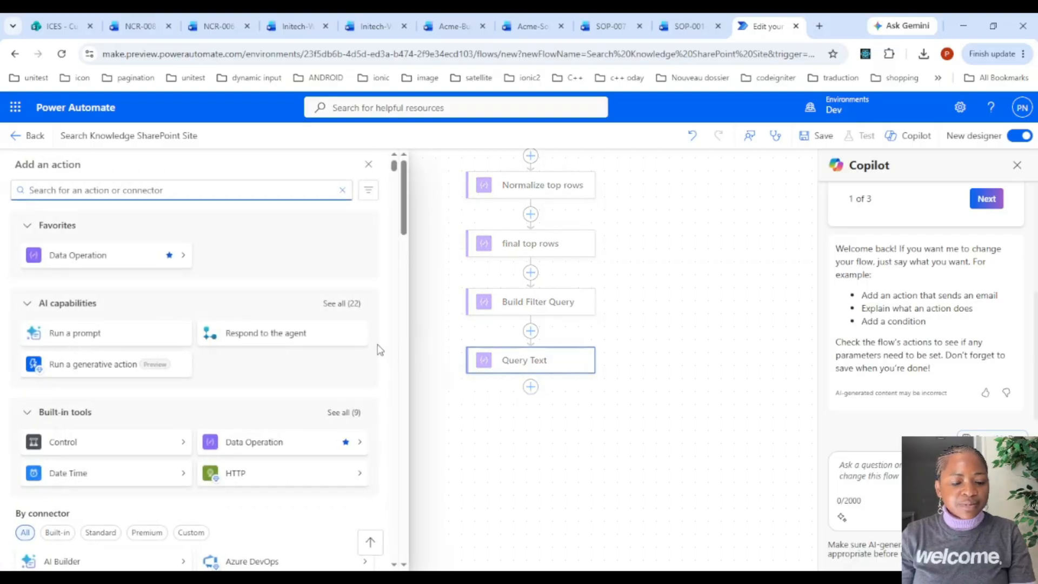
pyautogui.write('http')
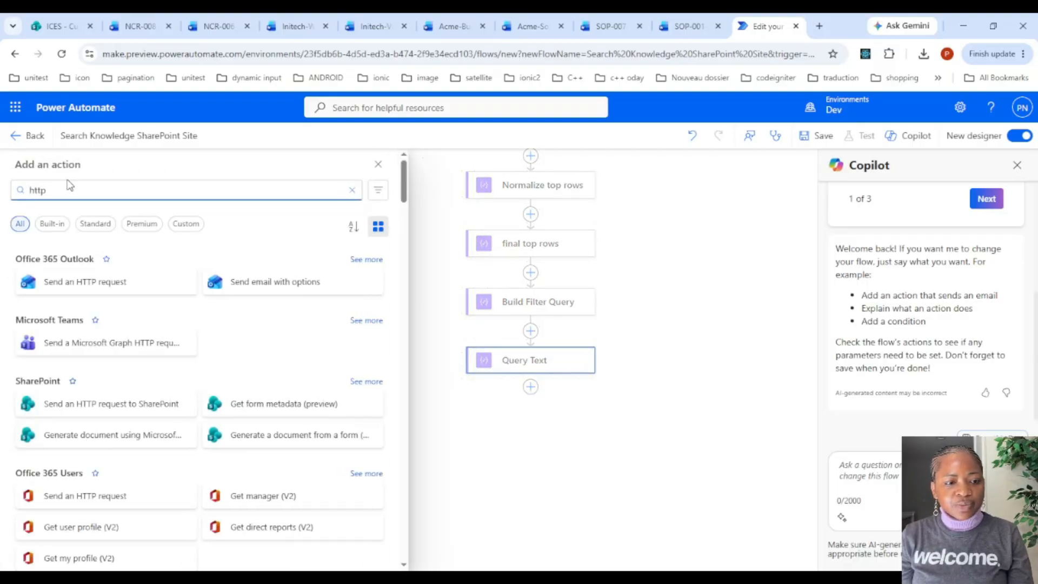
pyautogui.click(109, 409)
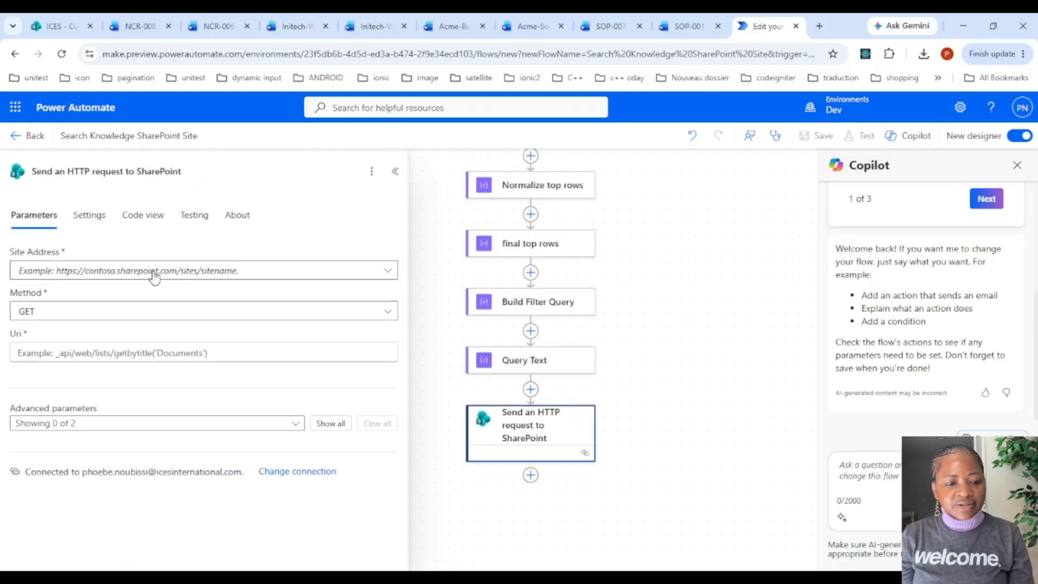
pyautogui.click(142, 266)
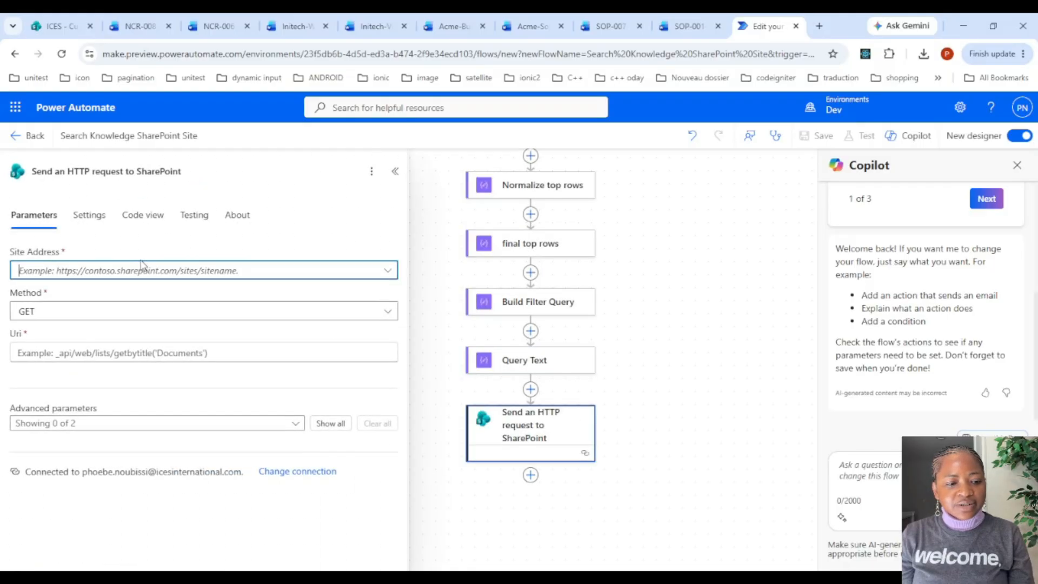
pyautogui.click(234, 266)
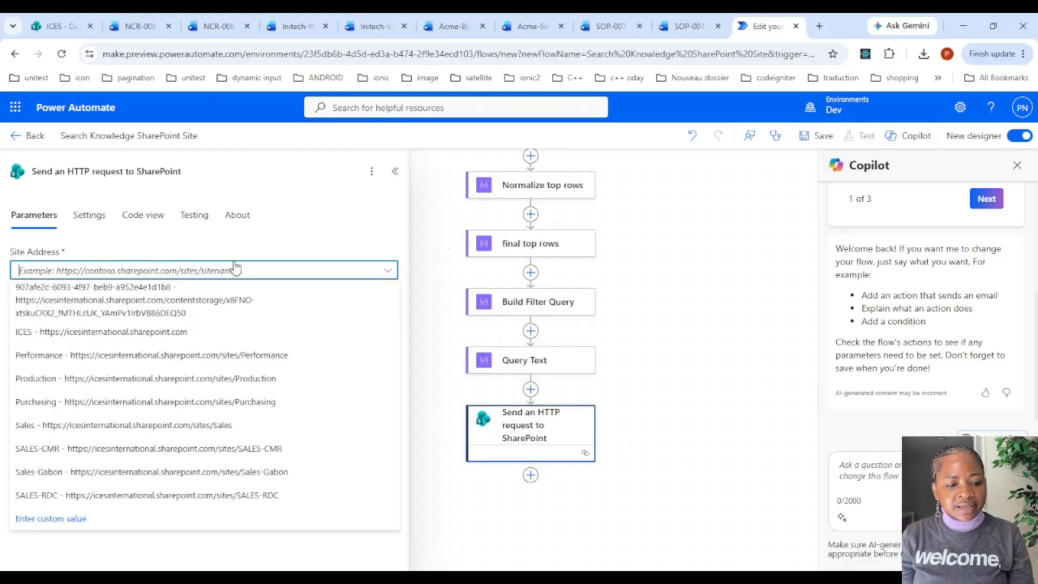
pyautogui.click(144, 334)
pyautogui.click(129, 313)
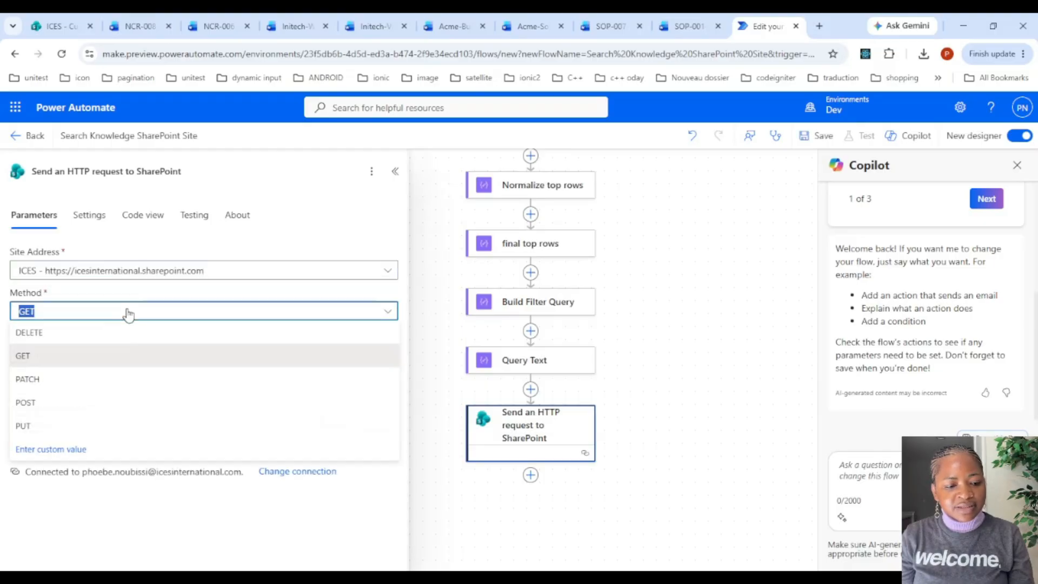
pyautogui.click(80, 414)
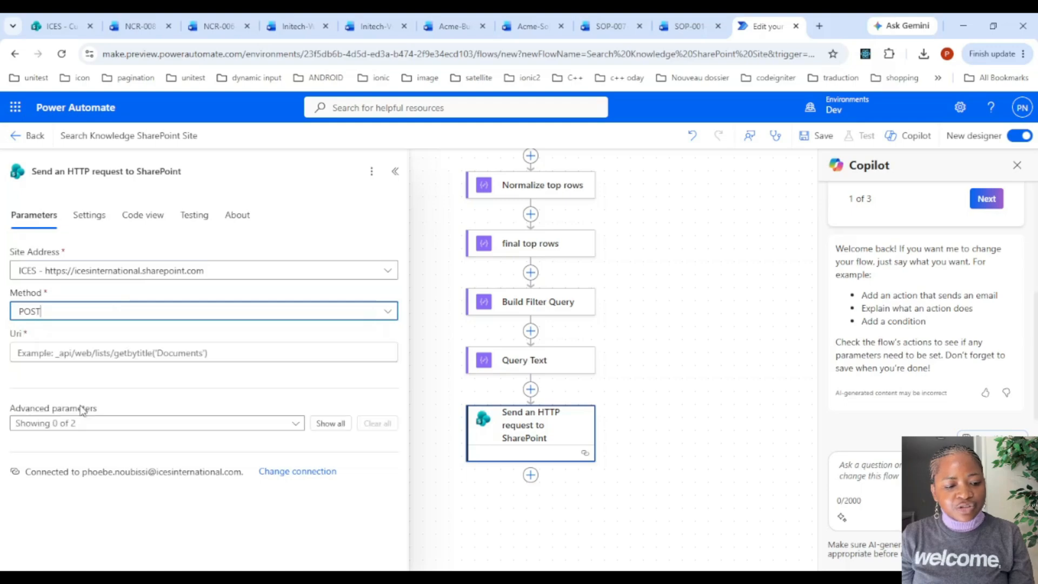
# Enter _api/search/postquery as the Uri of the SharePoint HTTP request
pyautogui.click(163, 351)
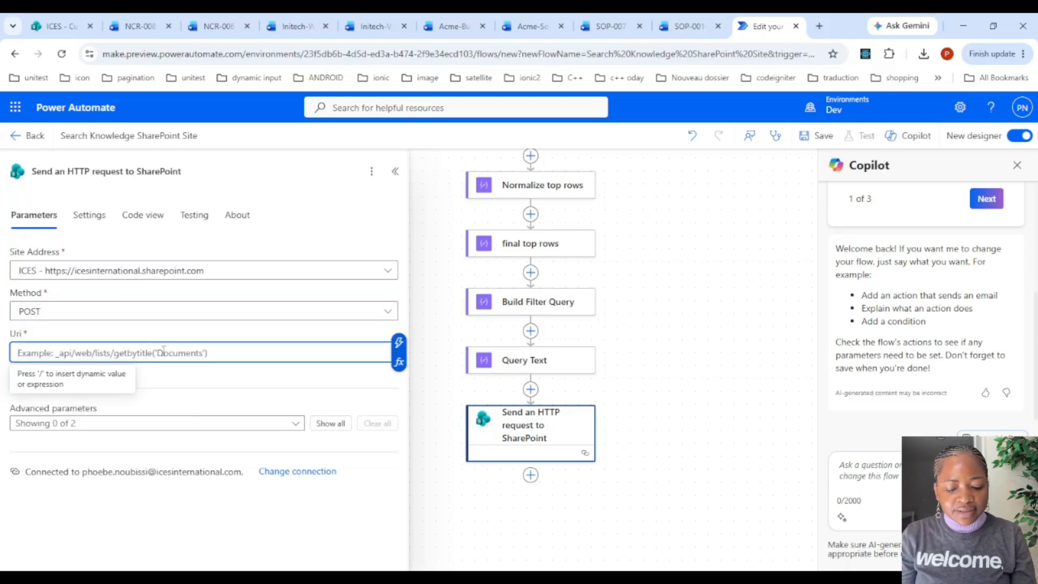
pyautogui.write('_')
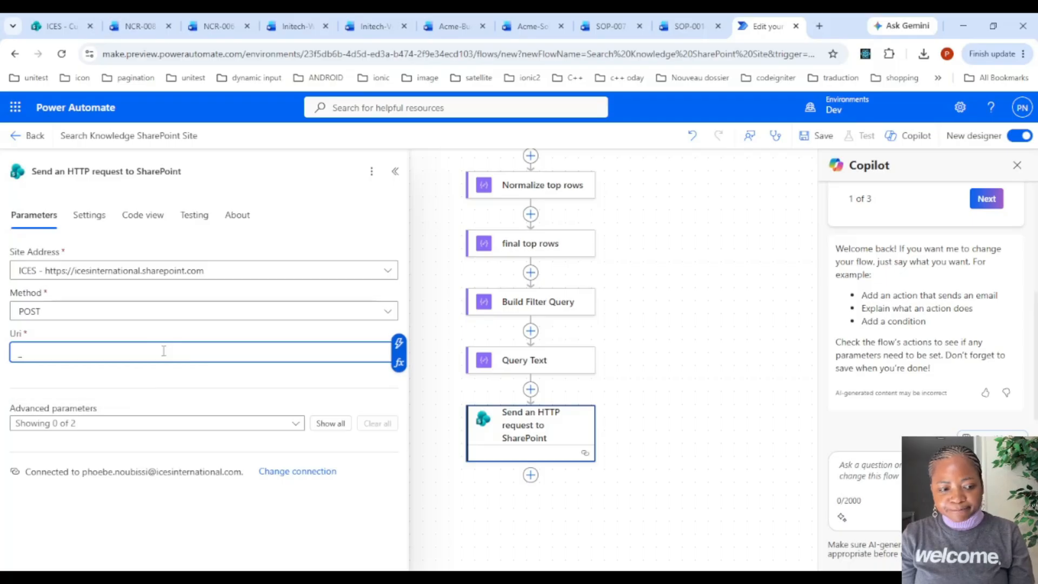
pyautogui.write('api')
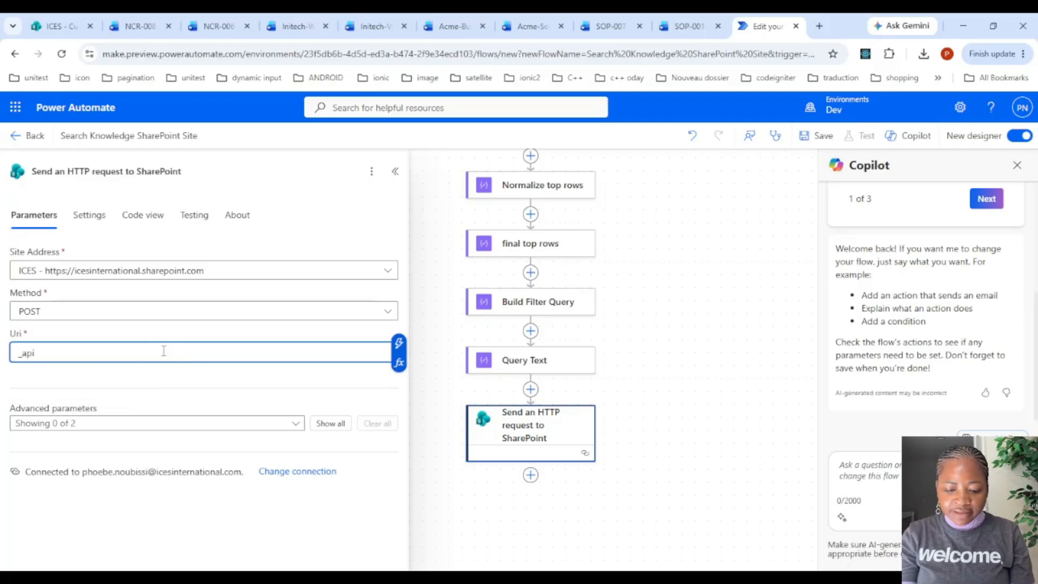
pyautogui.write('/sear')
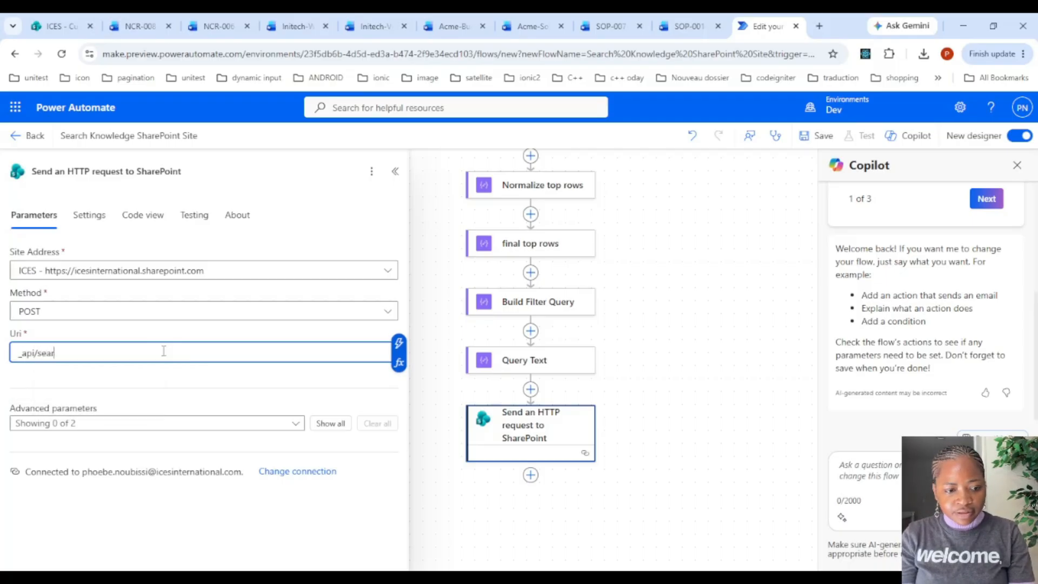
pyautogui.write('ch/')
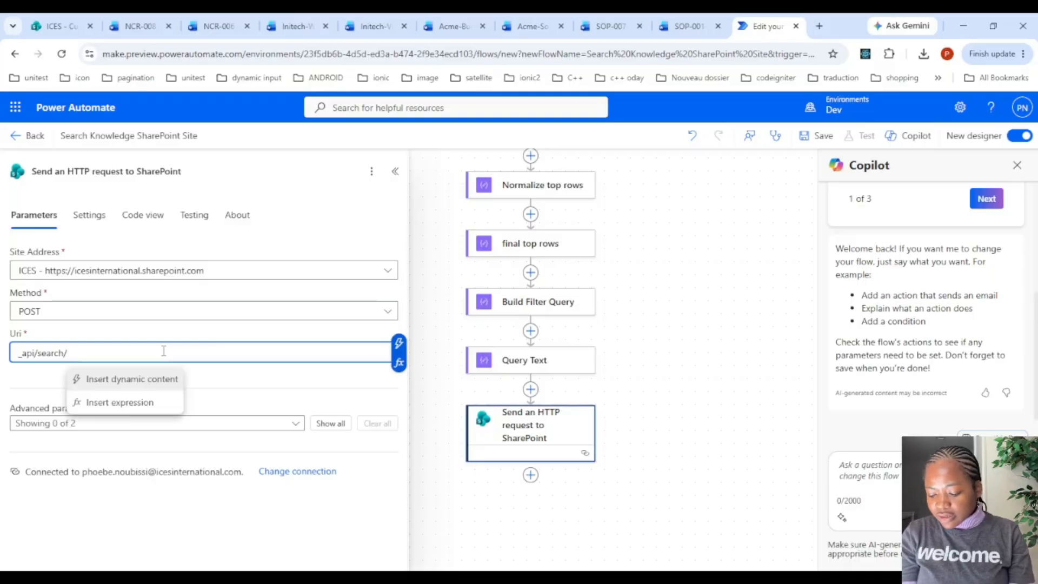
pyautogui.write('postquery')
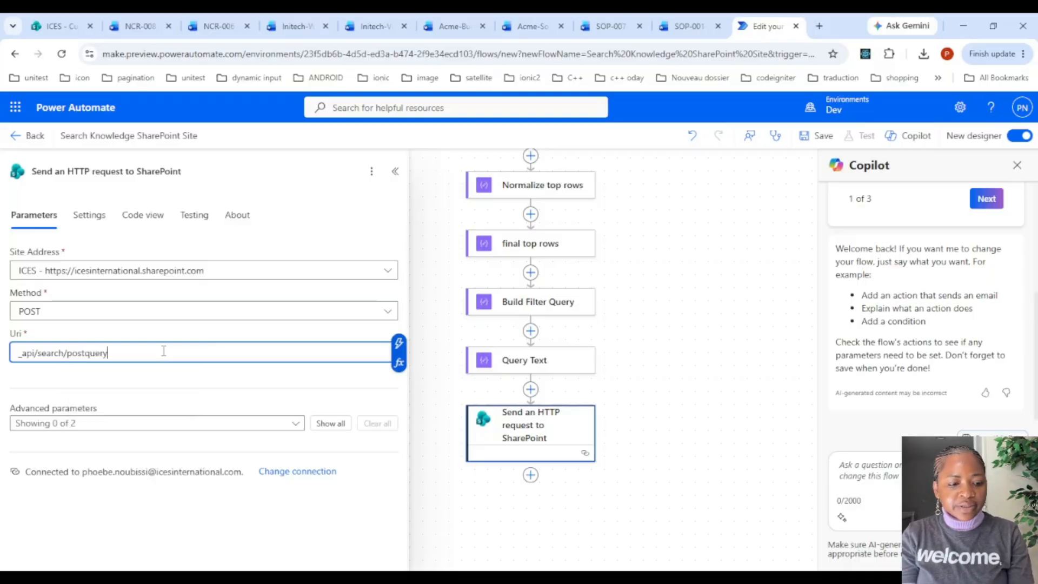
# Show all advanced parameters of the SharePoint HTTP request and add an Accept header with the value application/json;odata=nometadata
pyautogui.click(330, 423)
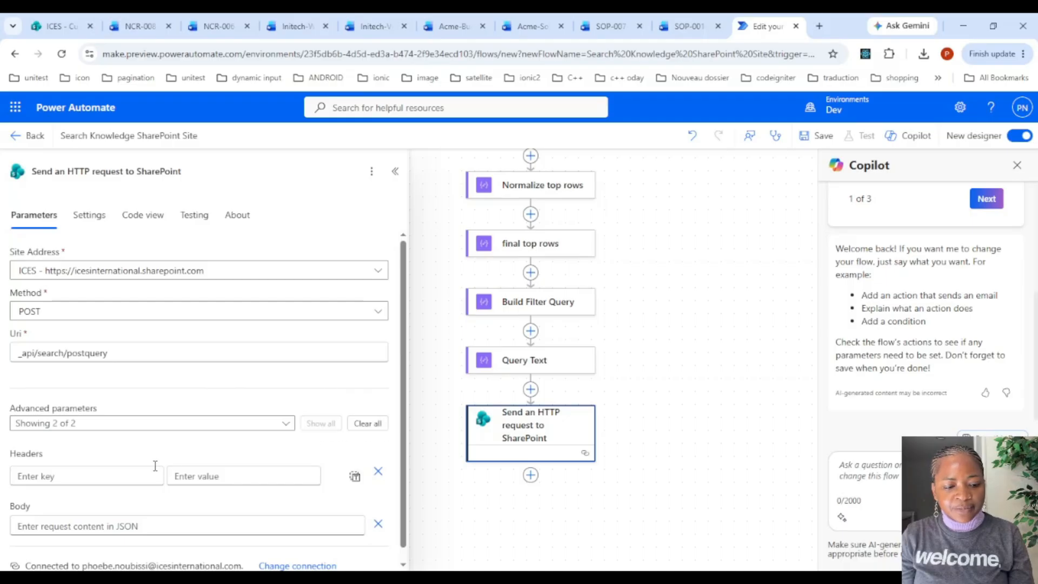
pyautogui.click(139, 474)
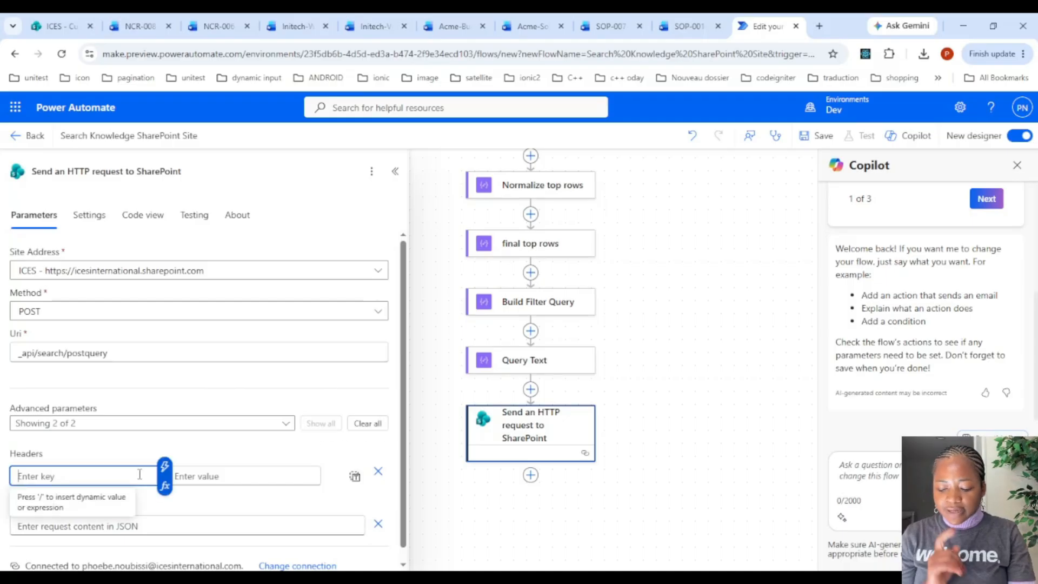
pyautogui.write('Accept')
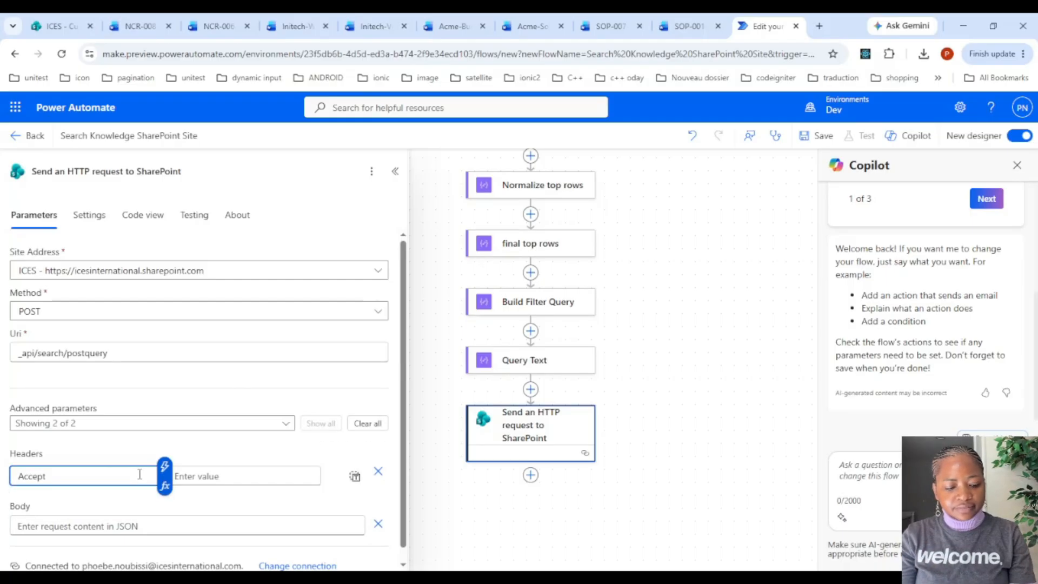
pyautogui.press('Tab')
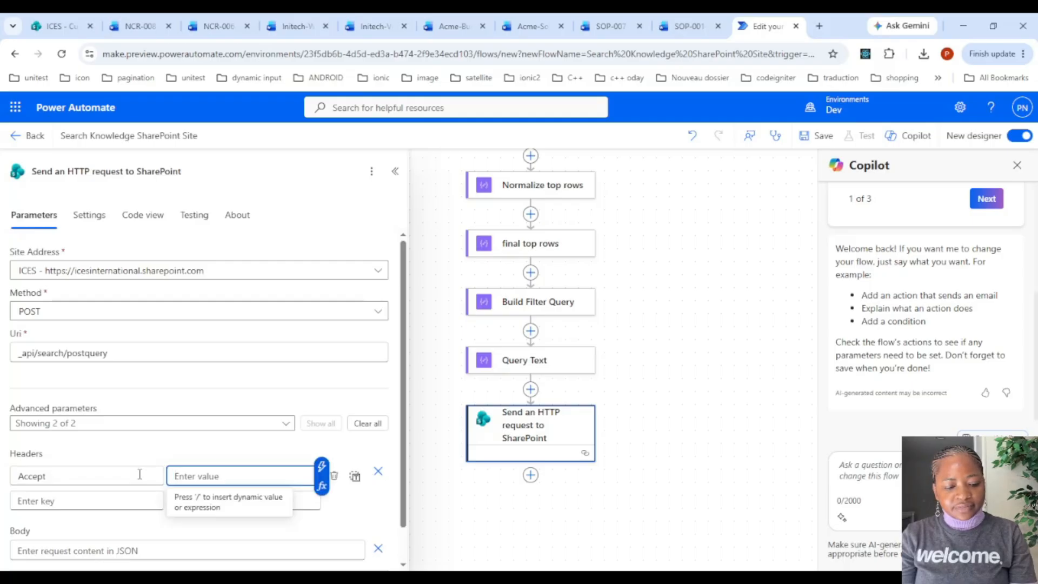
pyautogui.write('application')
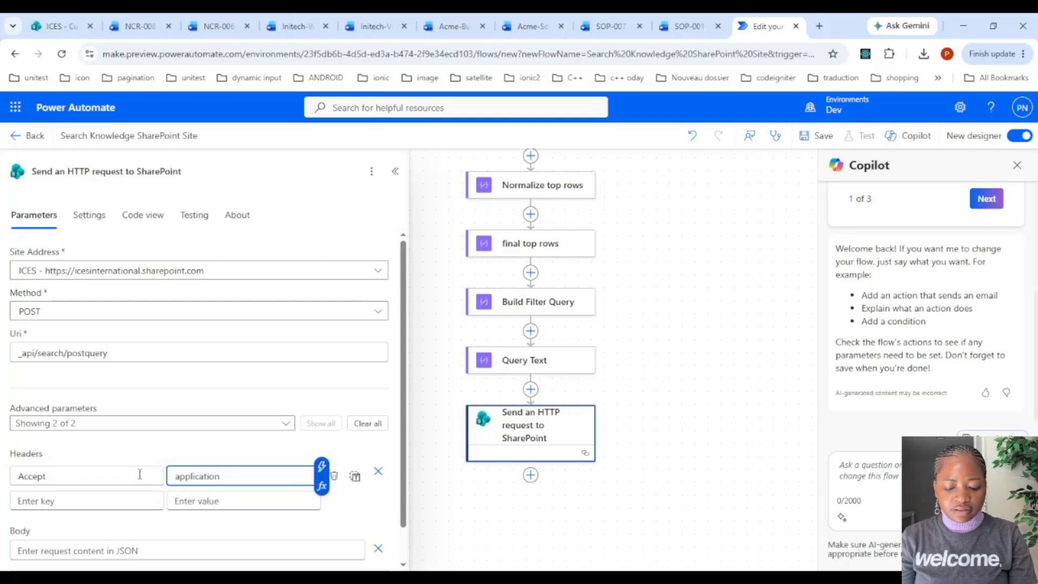
pyautogui.write('/json')
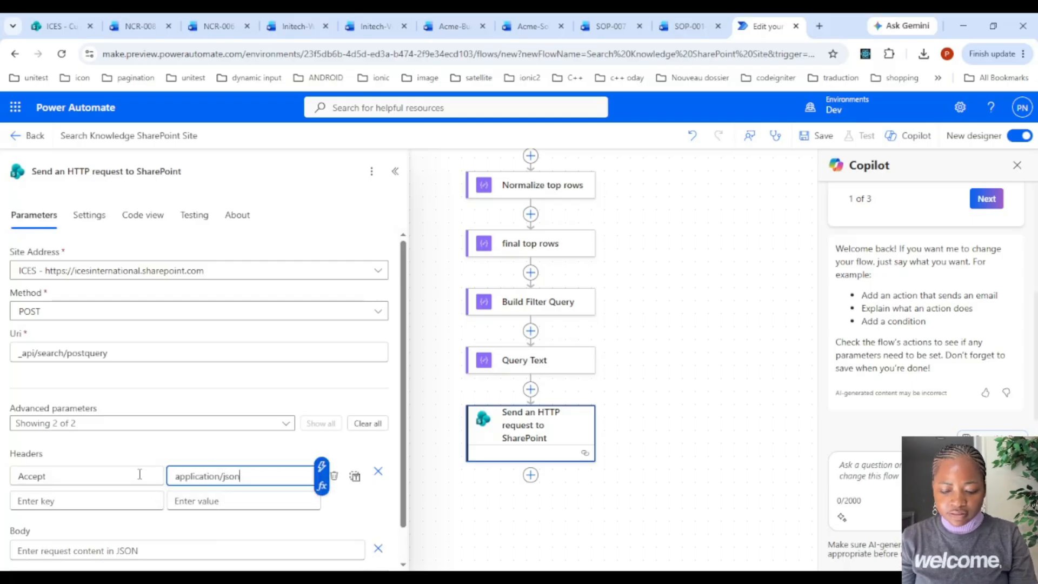
pyautogui.write(';od')
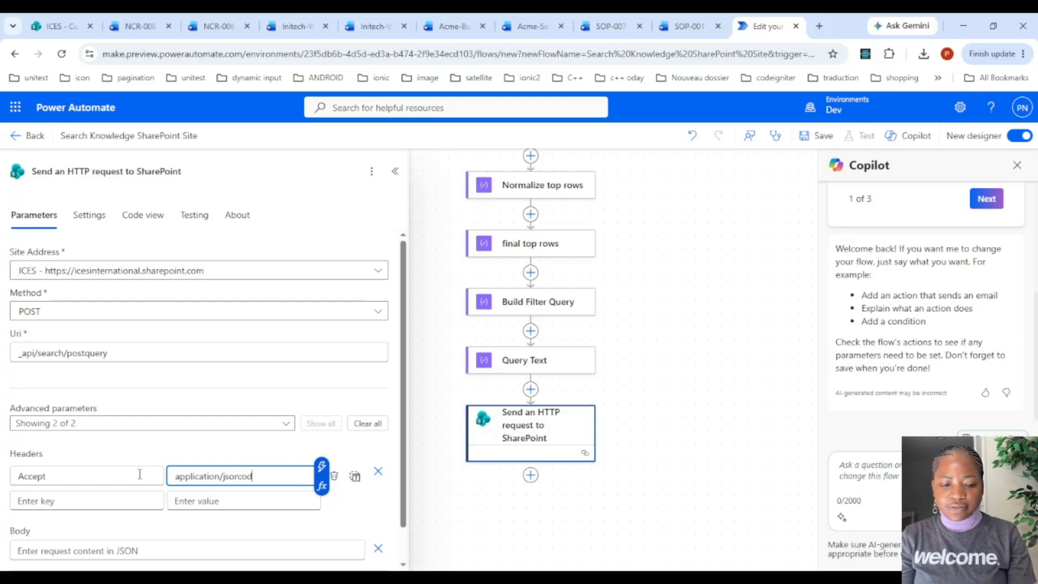
pyautogui.write('ata=')
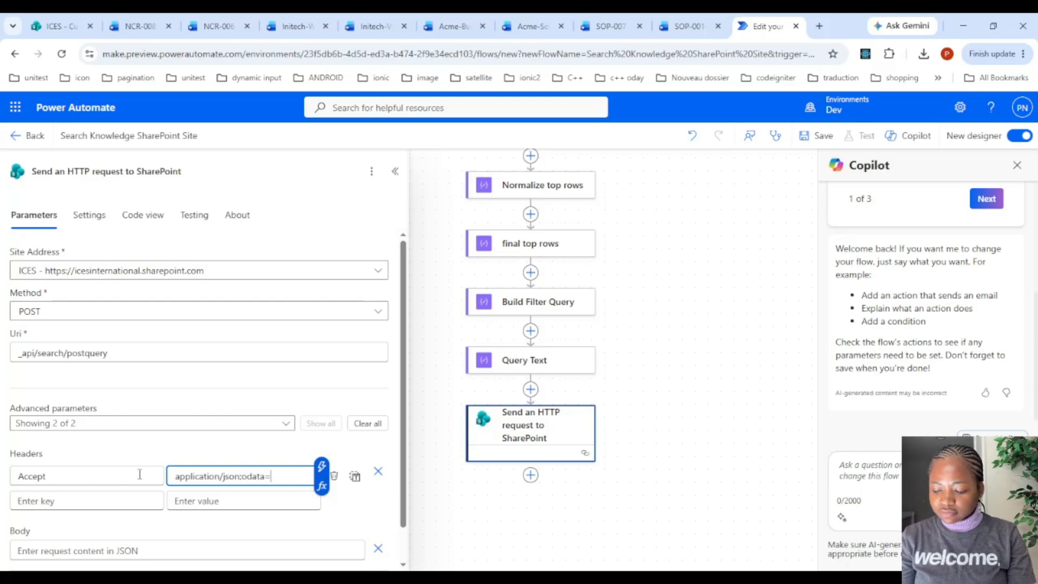
pyautogui.write('nometa')
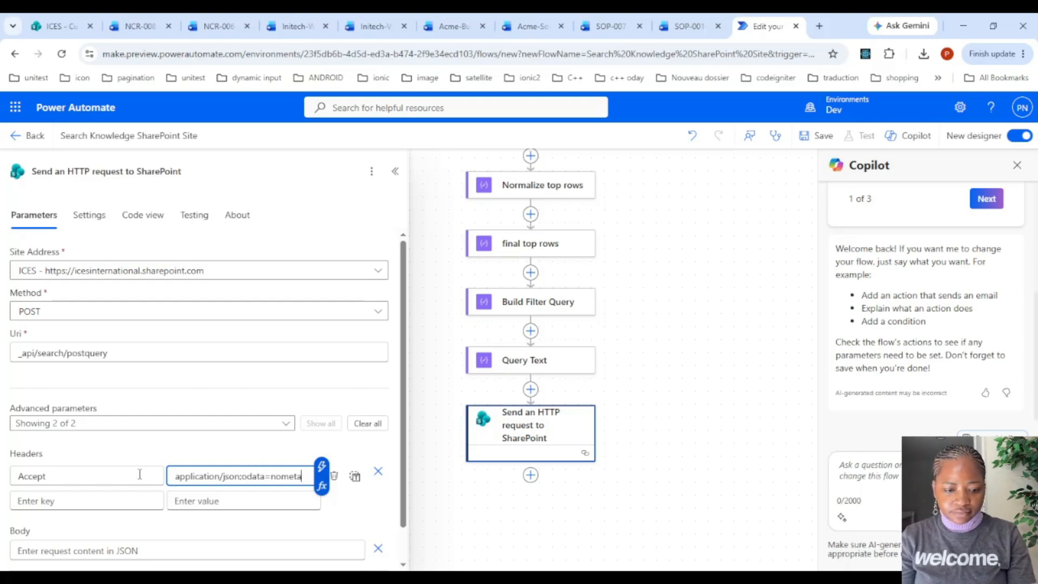
pyautogui.write('data')
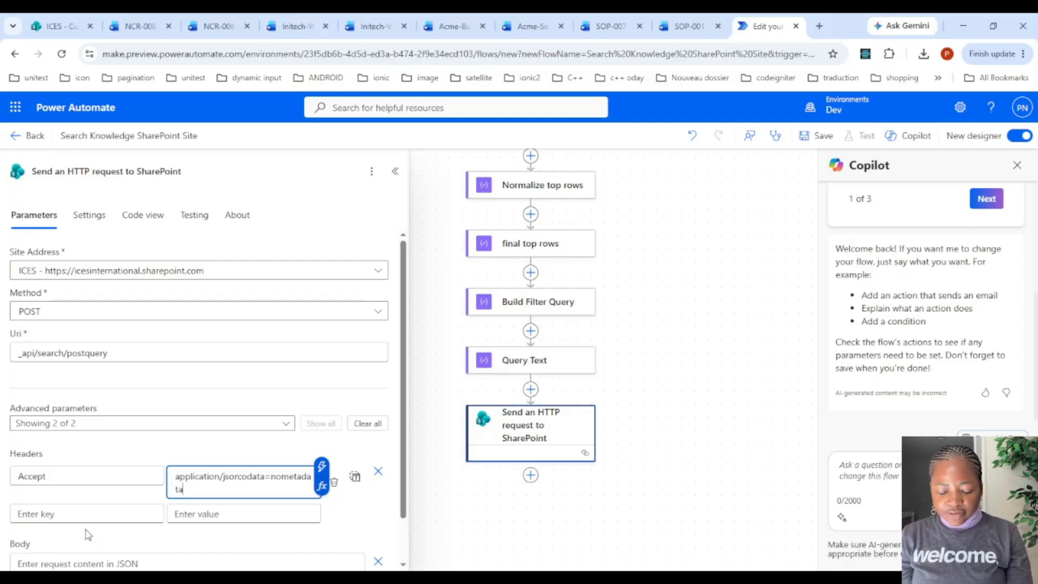
# Add a Content-Type header with the value application/json;odata=nometadata to the SharePoint HTTP request
pyautogui.click(63, 515)
pyautogui.write('Content-')
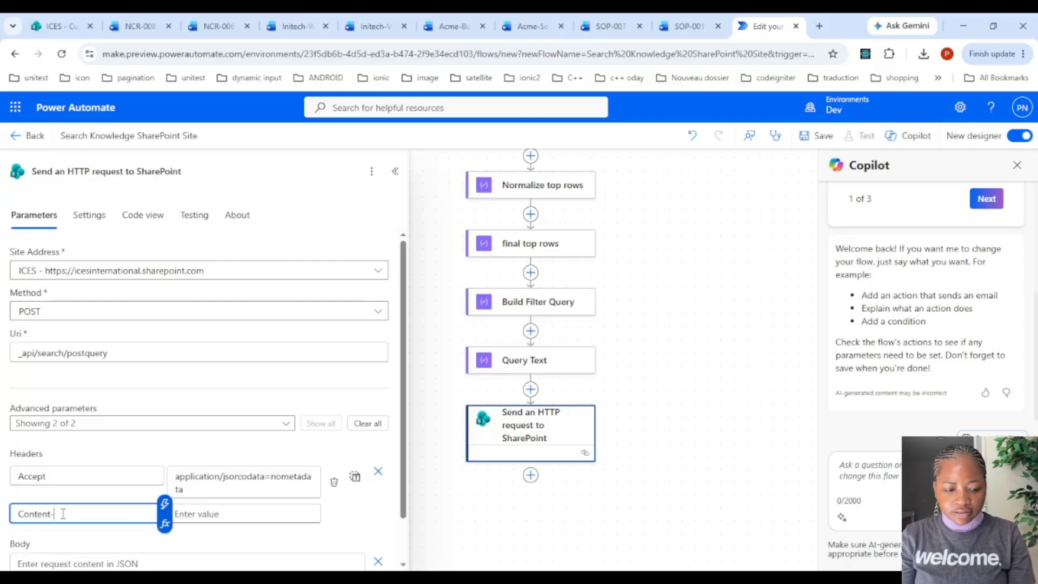
pyautogui.write('Type')
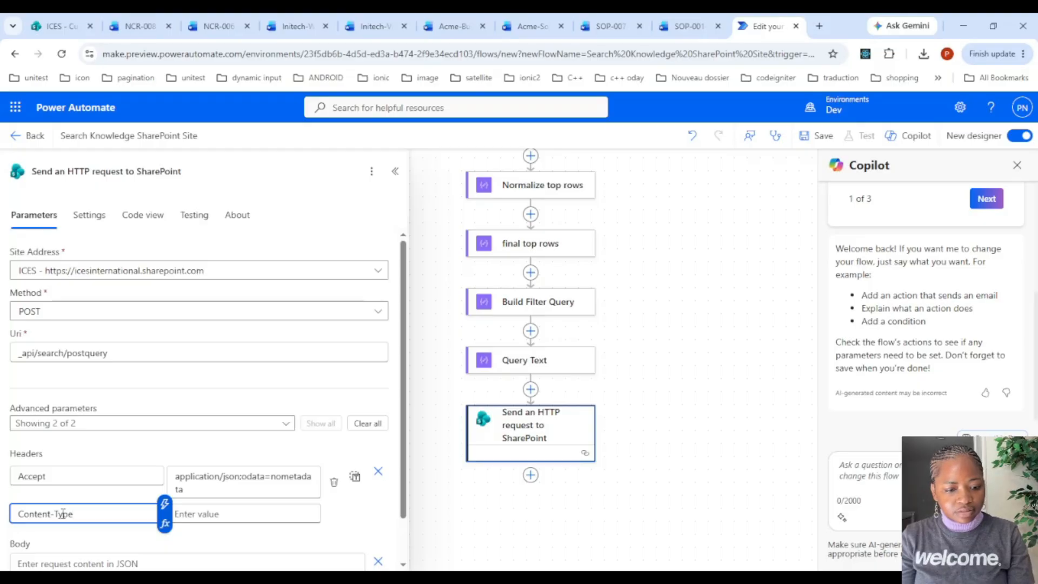
pyautogui.press('Tab')
pyautogui.write('applicatio')
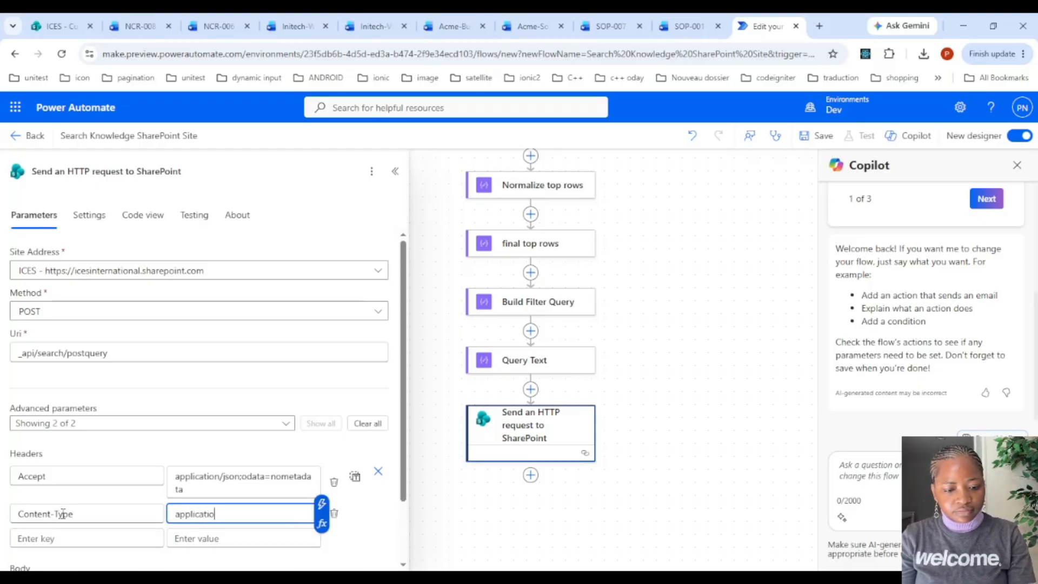
pyautogui.write('n/json')
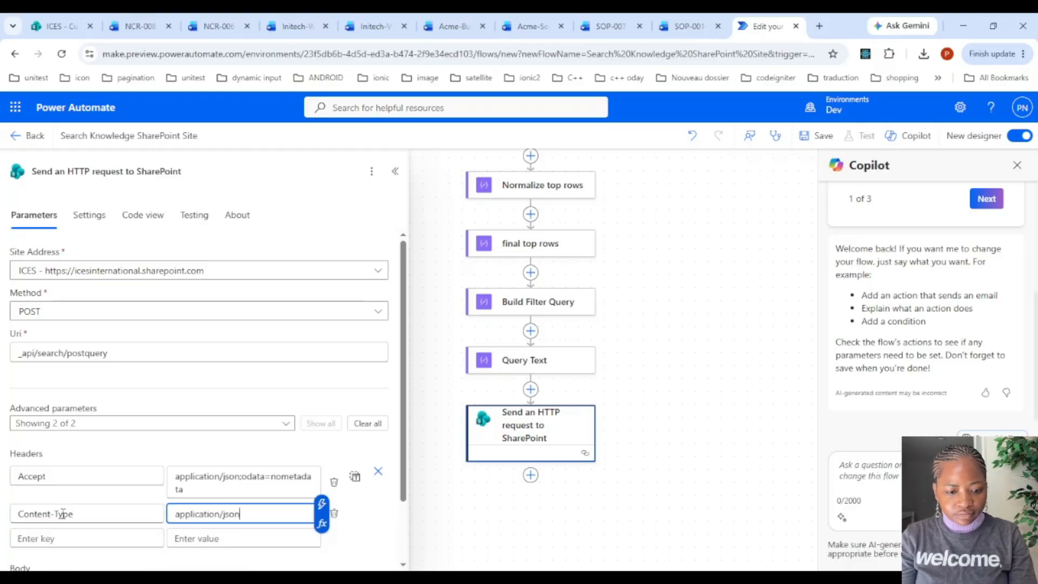
pyautogui.write(';odata')
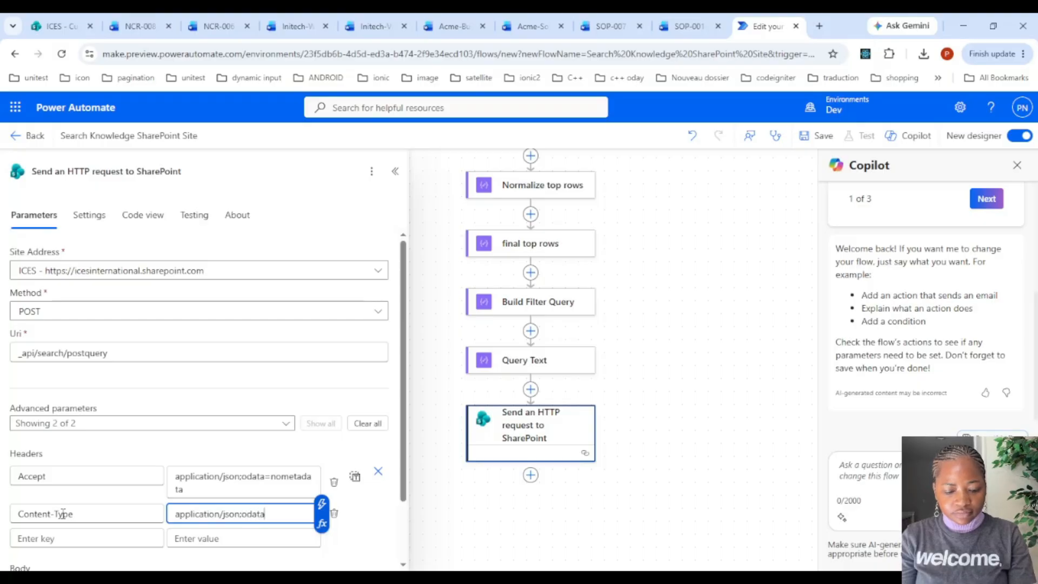
pyautogui.write('=nome')
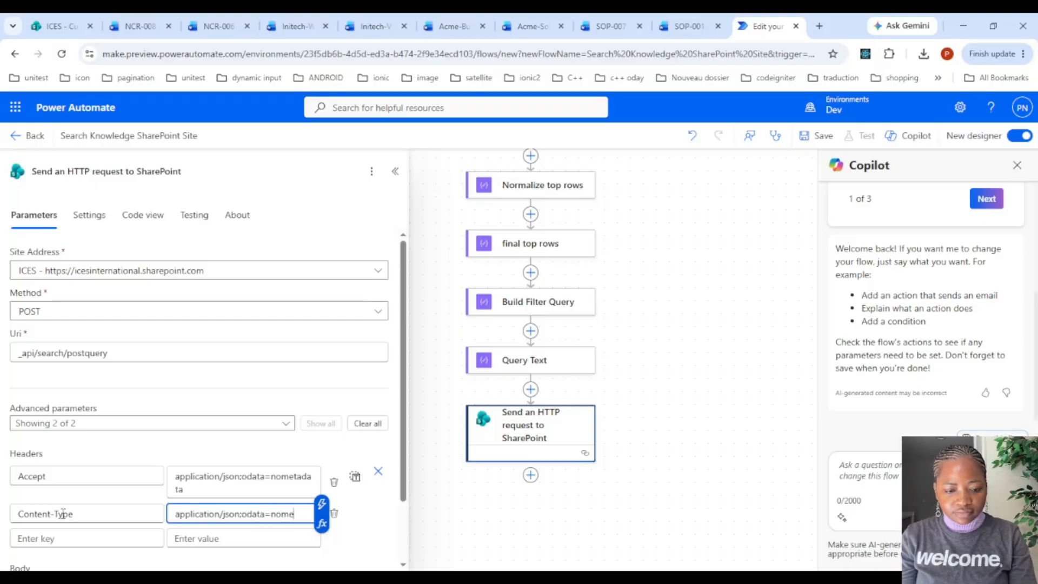
pyautogui.write('tadata')
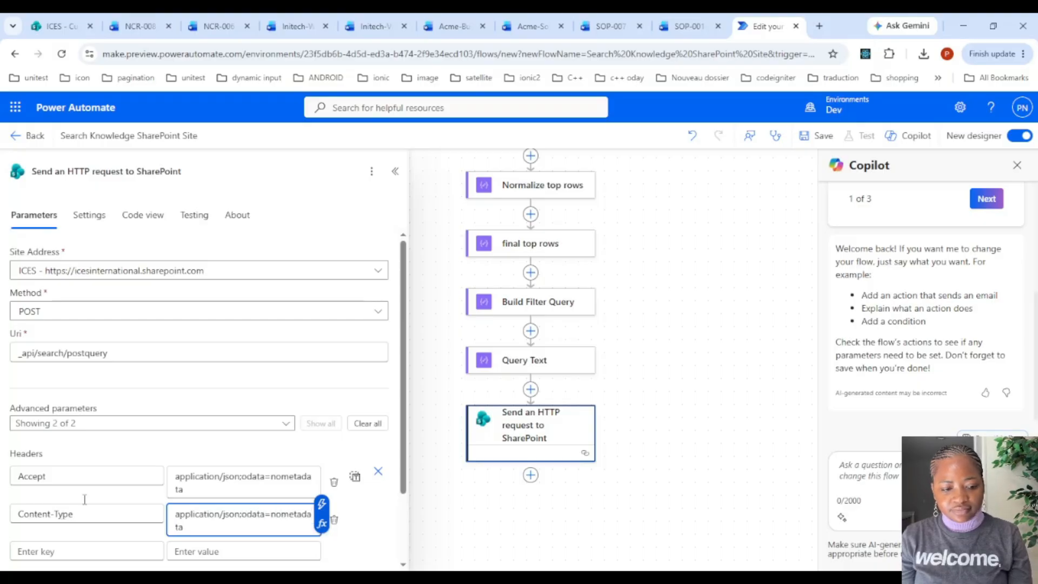
# Paste into the body the JSON request with Querytext, RowLimit, SelectProperties (Title, Path, HitHighlightedSummary, LastModifiedTime, SiteName, FileExtension, Rank), and TrimDuplicates and EnableInterleaving true
pyautogui.moveTo(403, 443); pyautogui.dragTo(394, 536)
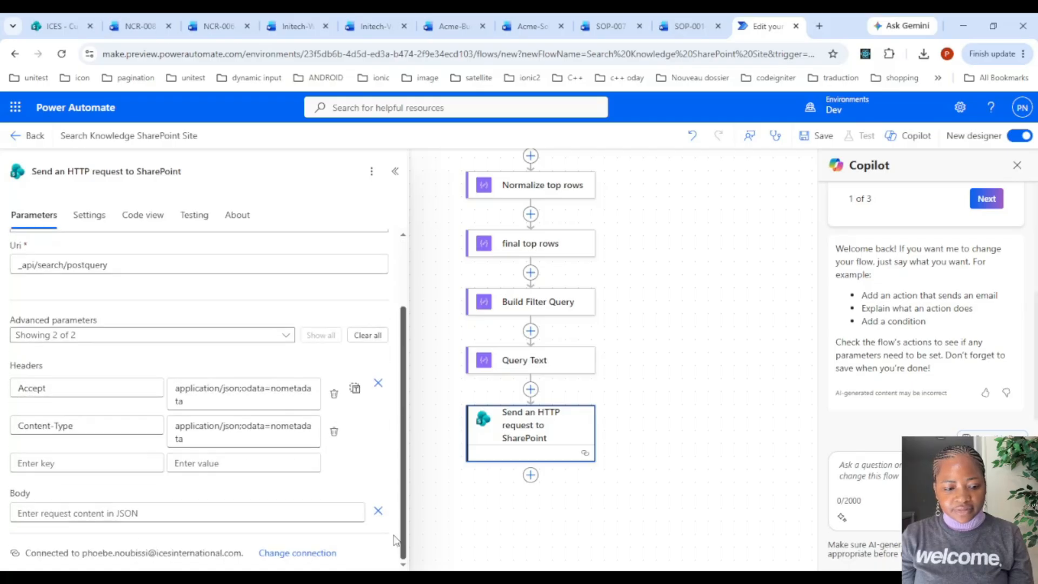
pyautogui.click(318, 513)
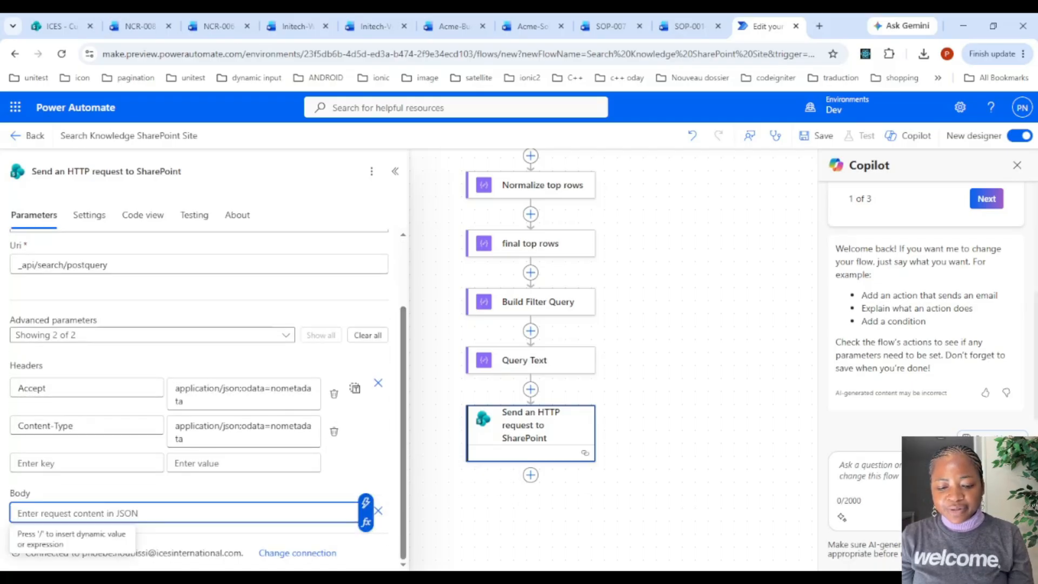
pyautogui.hotkey('alt', 'Tab')
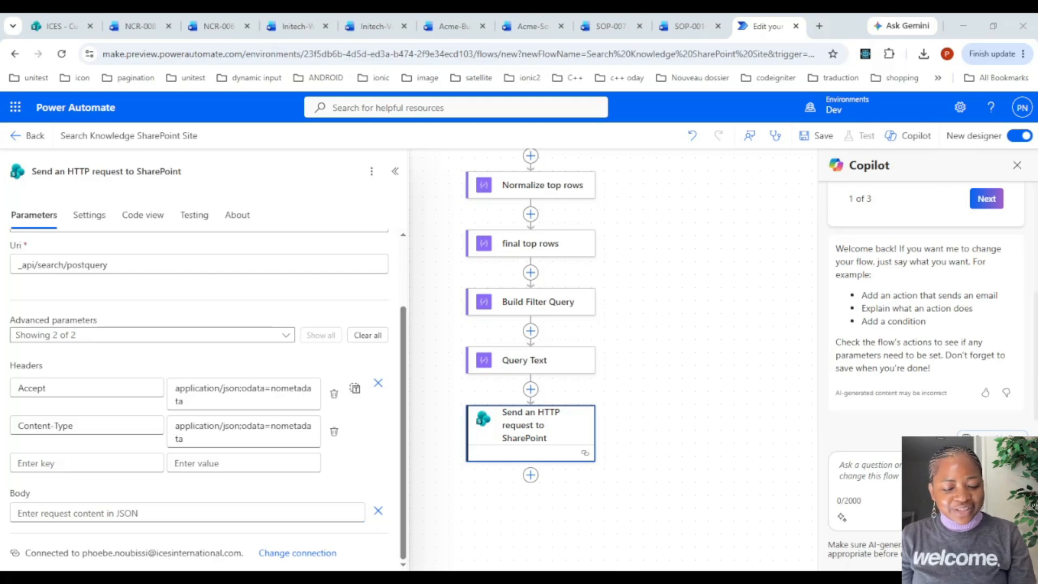
pyautogui.click(190, 507)
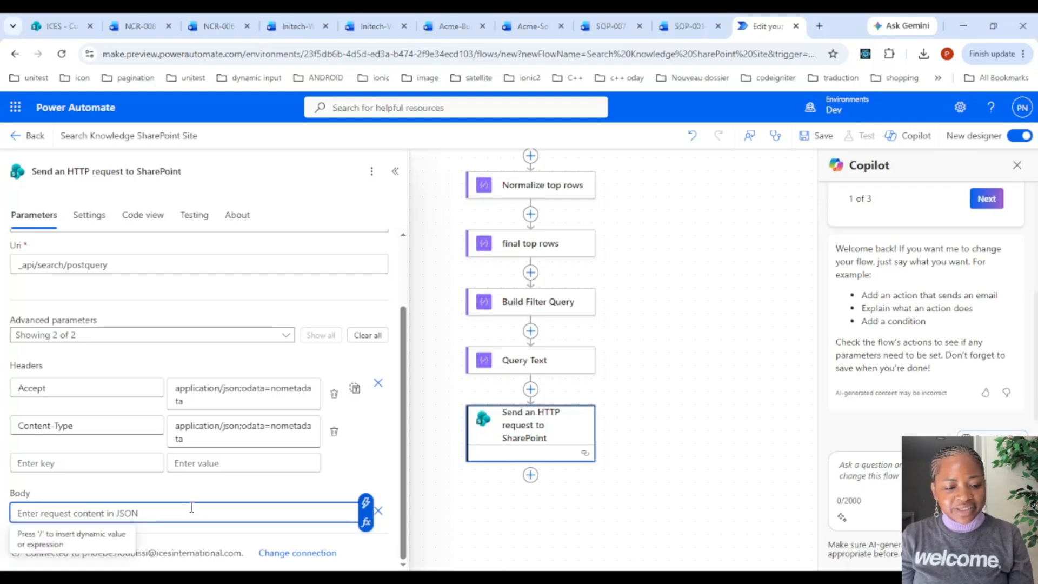
pyautogui.hotkey('ctrl', 'v')
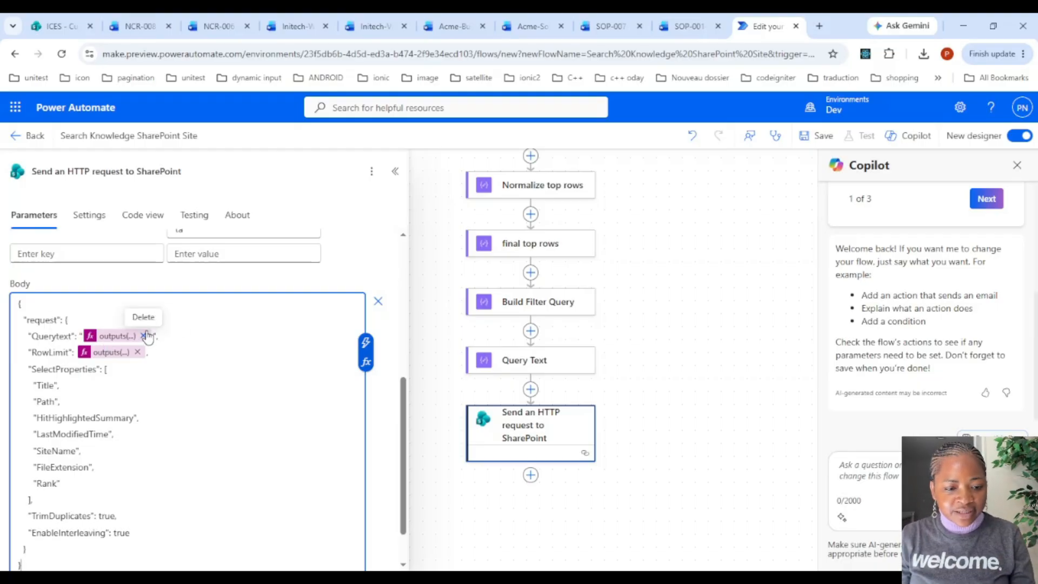
# In the request body, replace the Querytext value with Query Text's Outputs and the RowLimit value with final top rows' Outputs
pyautogui.click(143, 336)
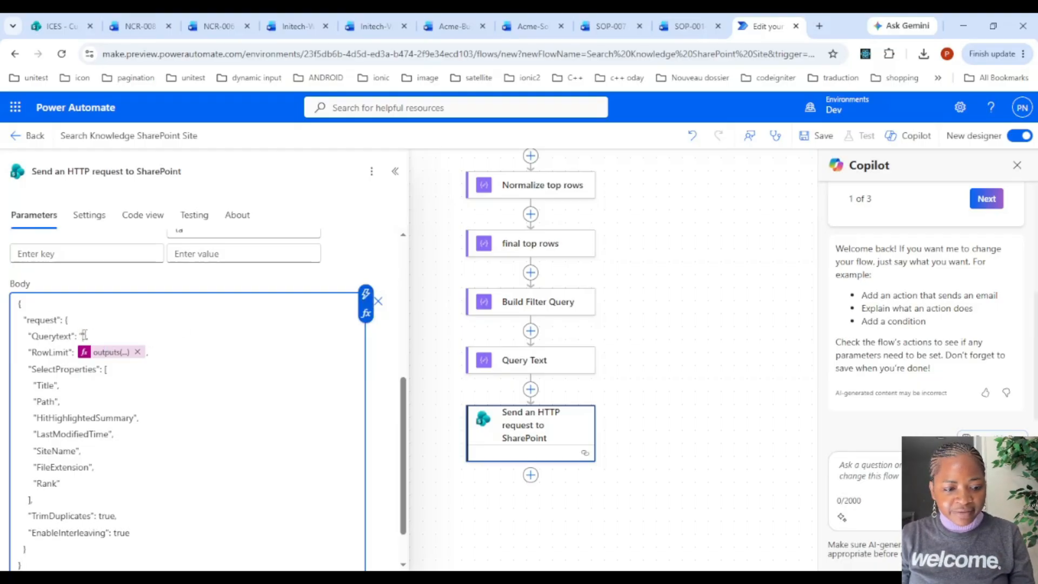
pyautogui.click(367, 296)
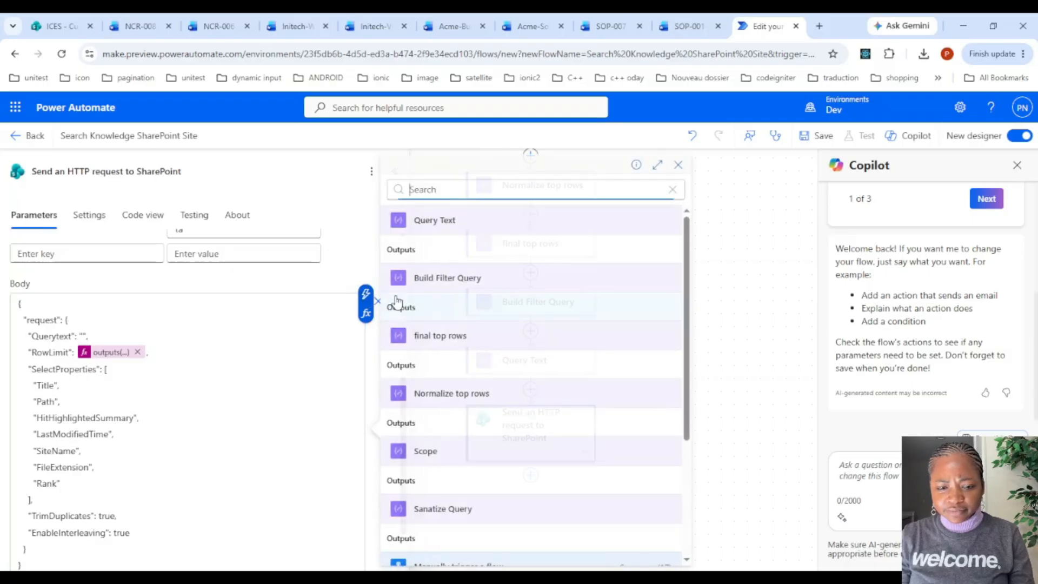
pyautogui.click(472, 248)
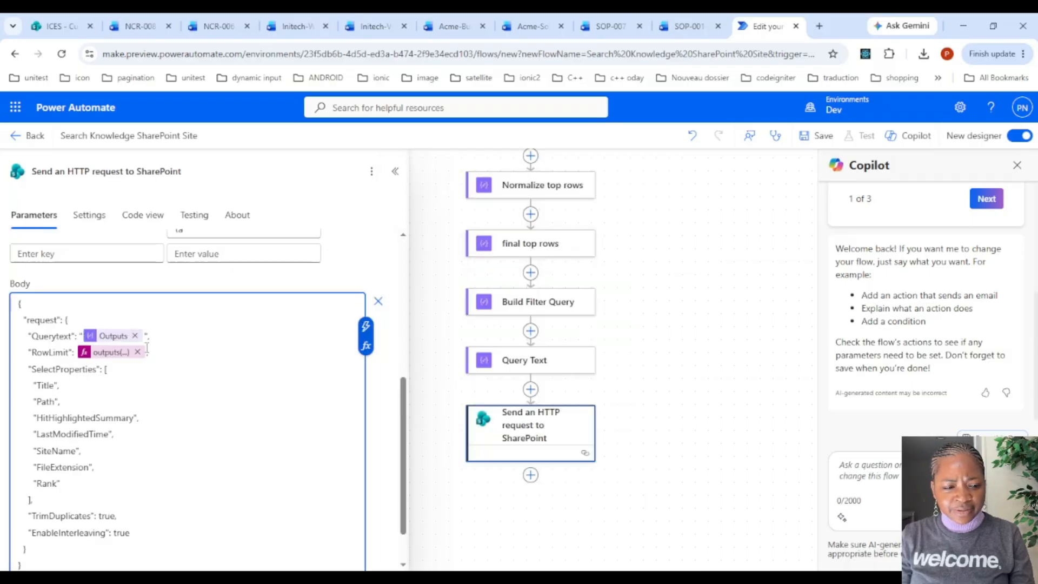
pyautogui.click(138, 352)
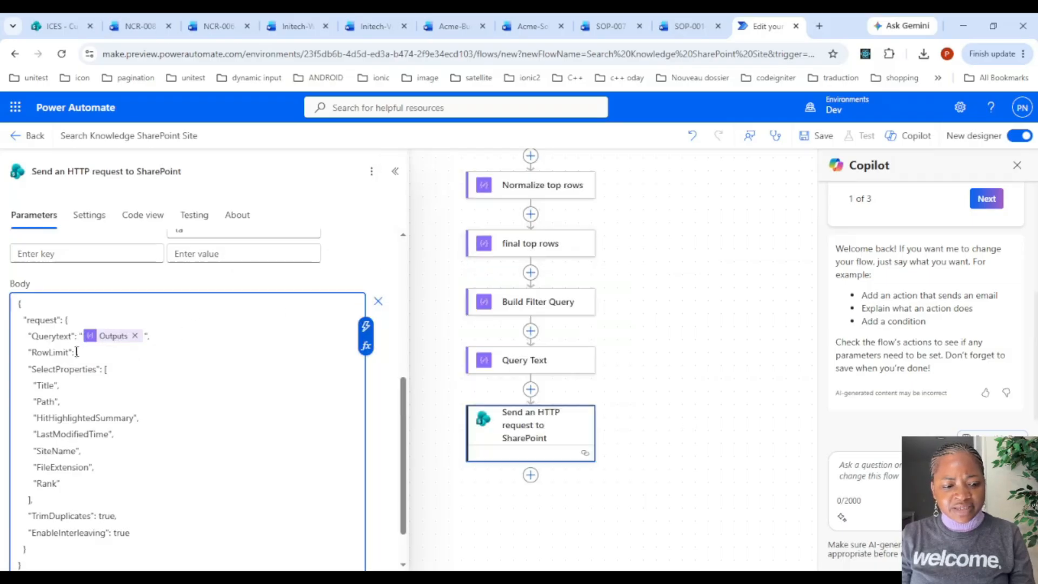
pyautogui.click(367, 326)
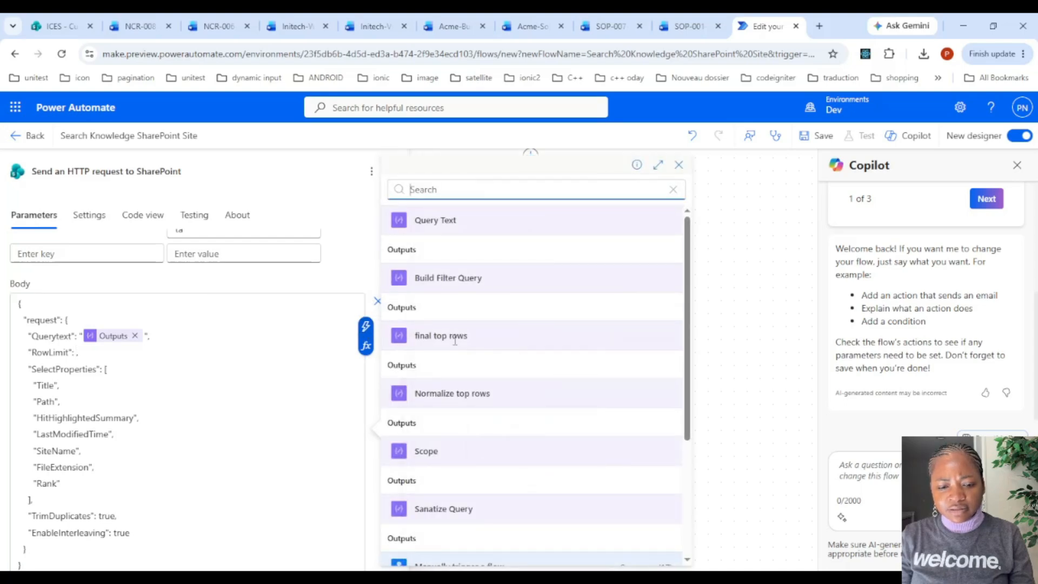
pyautogui.click(457, 365)
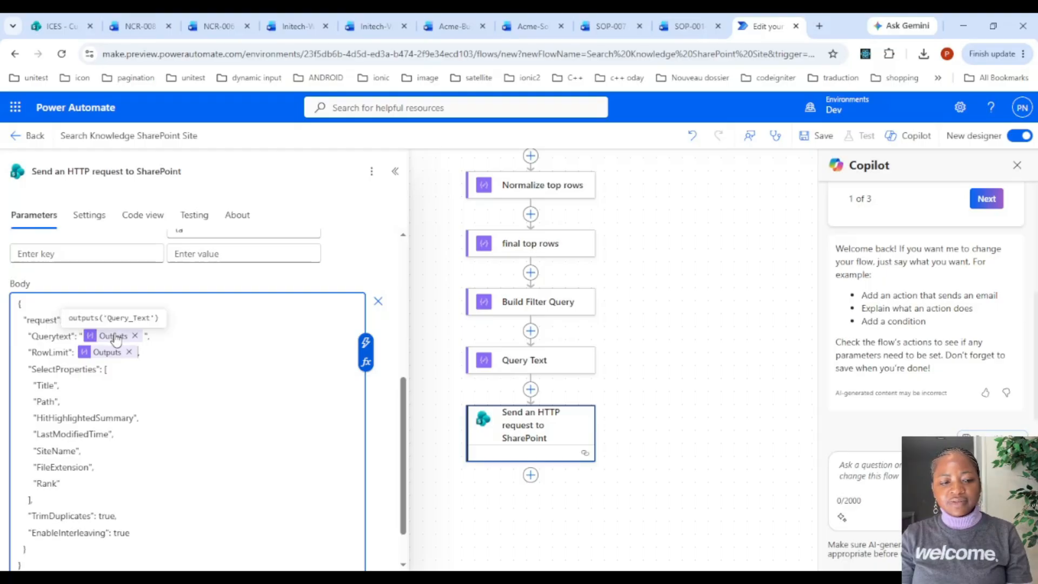
pyautogui.click(145, 385)
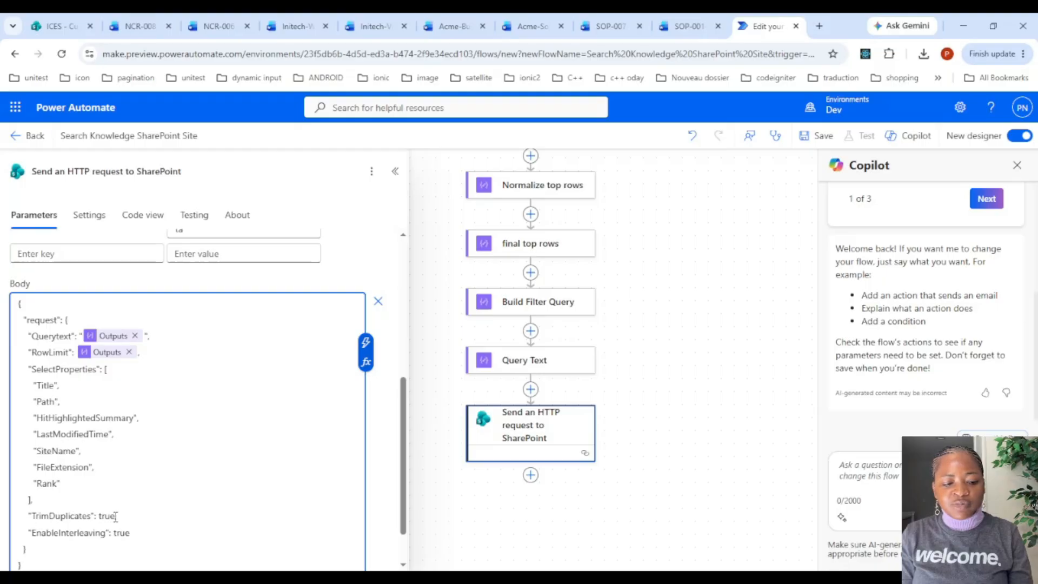
pyautogui.click(395, 458)
pyautogui.hotkey('ctrl', 'a')
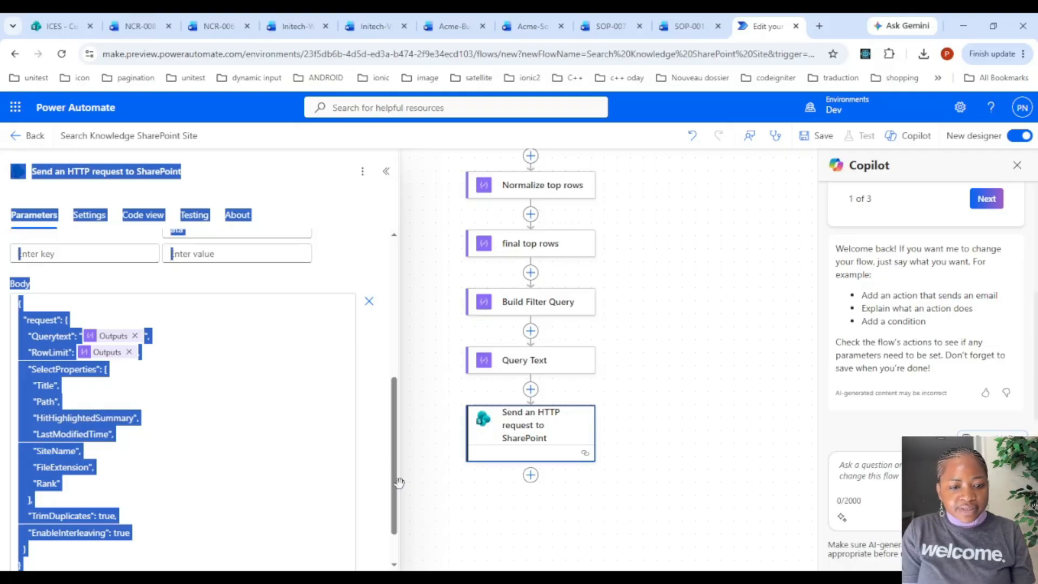
pyautogui.click(298, 496)
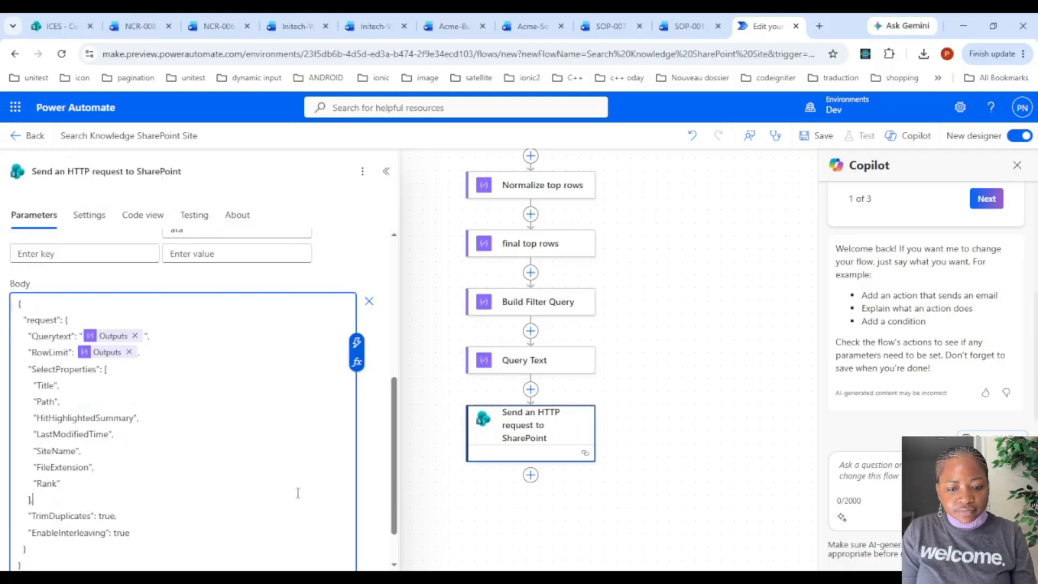
# Rename the Send an HTTP request to SharePoint action as Search_Query
pyautogui.click(532, 477)
pyautogui.click(548, 434)
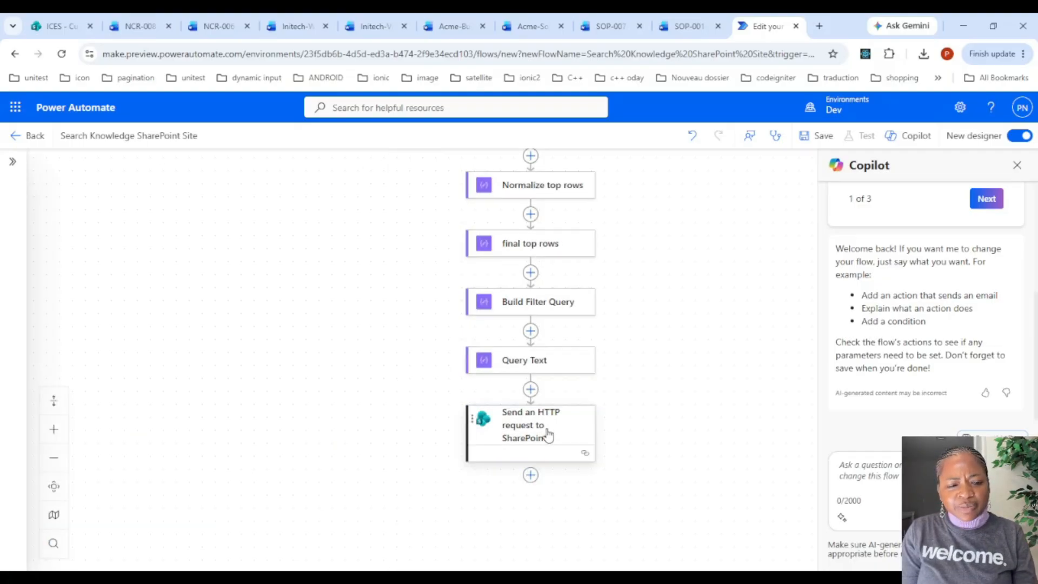
pyautogui.click(493, 421)
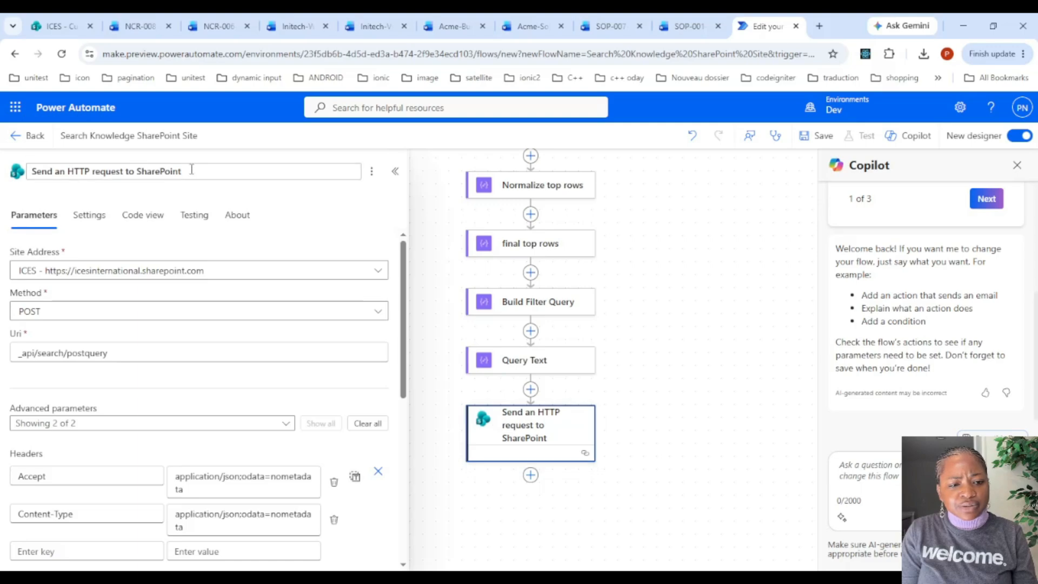
pyautogui.moveTo(191, 170); pyautogui.dragTo(28, 157)
pyautogui.write('Shearch')
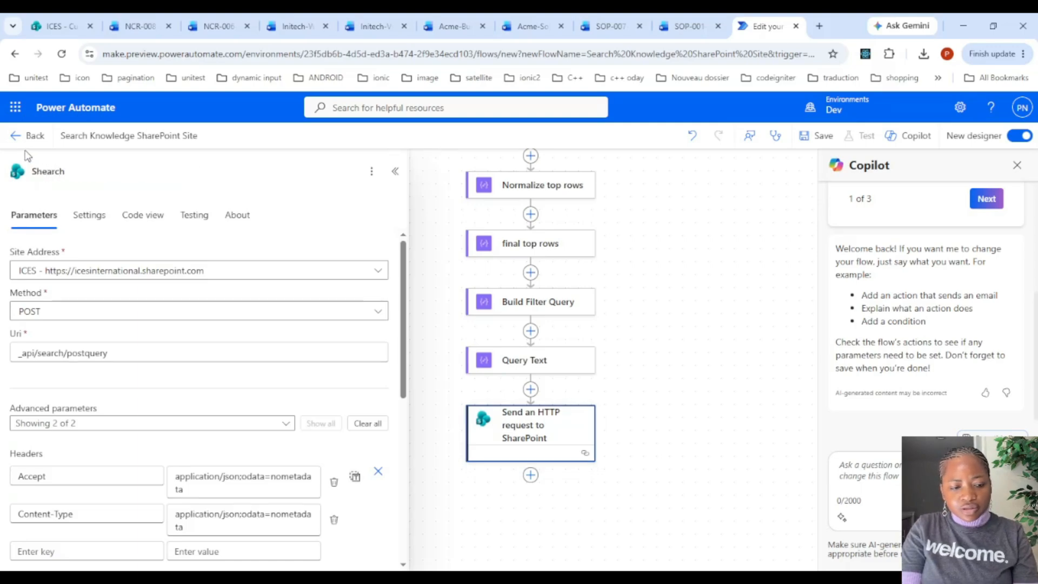
pyautogui.press('BackSpace')
pyautogui.press('BackSpace')
pyautogui.press('BackSpace')
pyautogui.press('BackSpace')
pyautogui.press('BackSpace')
pyautogui.press('BackSpace')
pyautogui.write('ear')
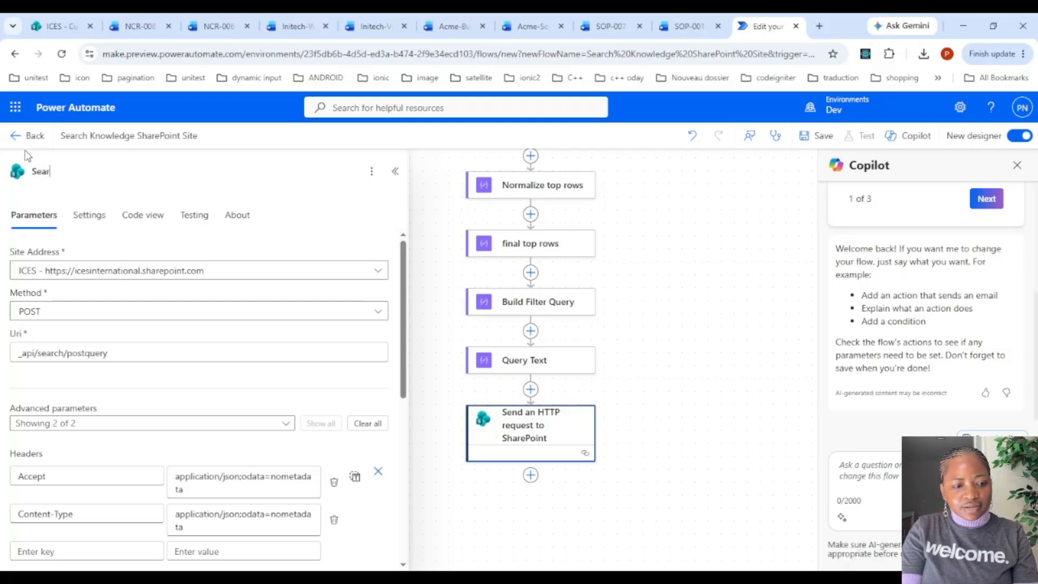
pyautogui.write('ch_Qe')
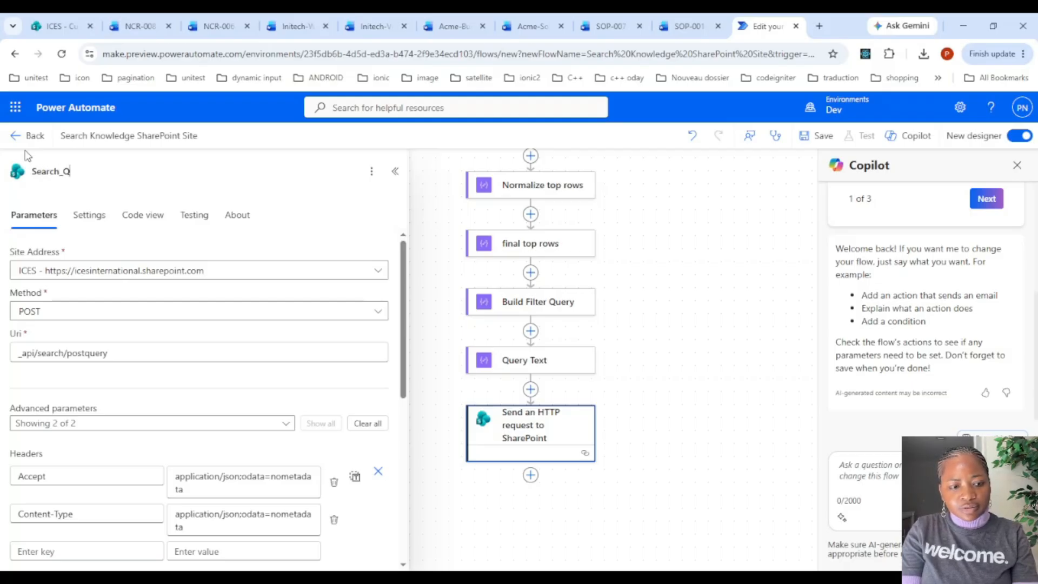
pyautogui.press('BackSpace')
pyautogui.press('BackSpace')
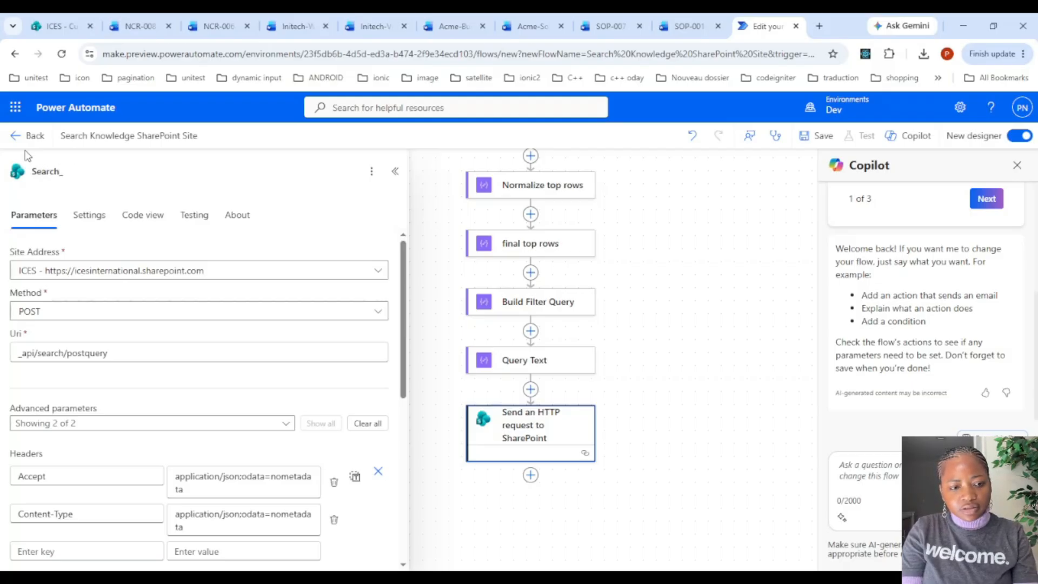
pyautogui.write('Qeur')
pyautogui.press('BackSpace')
pyautogui.press('BackSpace')
pyautogui.press('BackSpace')
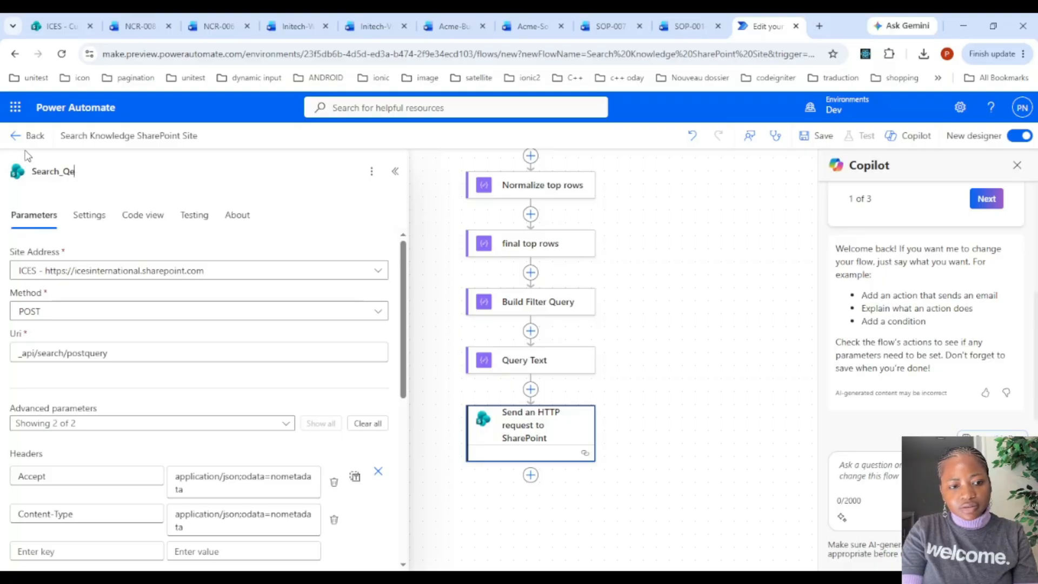
pyautogui.write('uwer')
pyautogui.press('BackSpace')
pyautogui.press('BackSpace')
pyautogui.press('BackSpace')
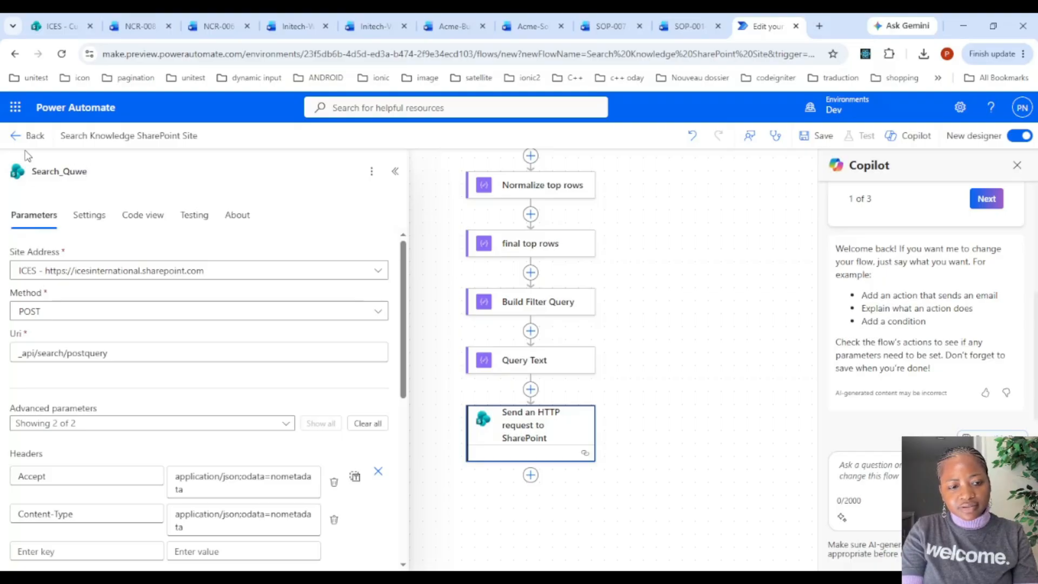
pyautogui.write('er')
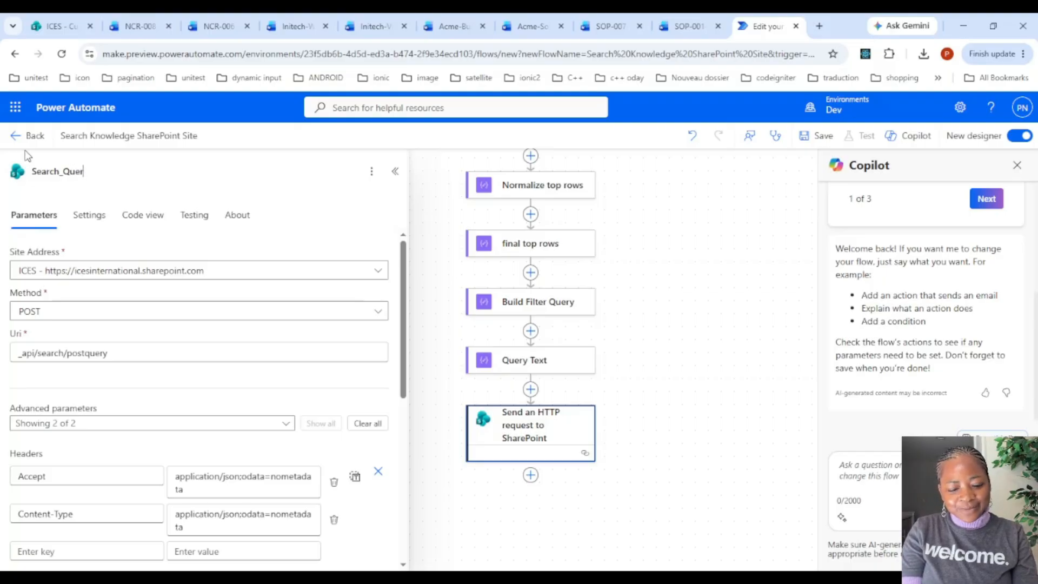
pyautogui.write('y')
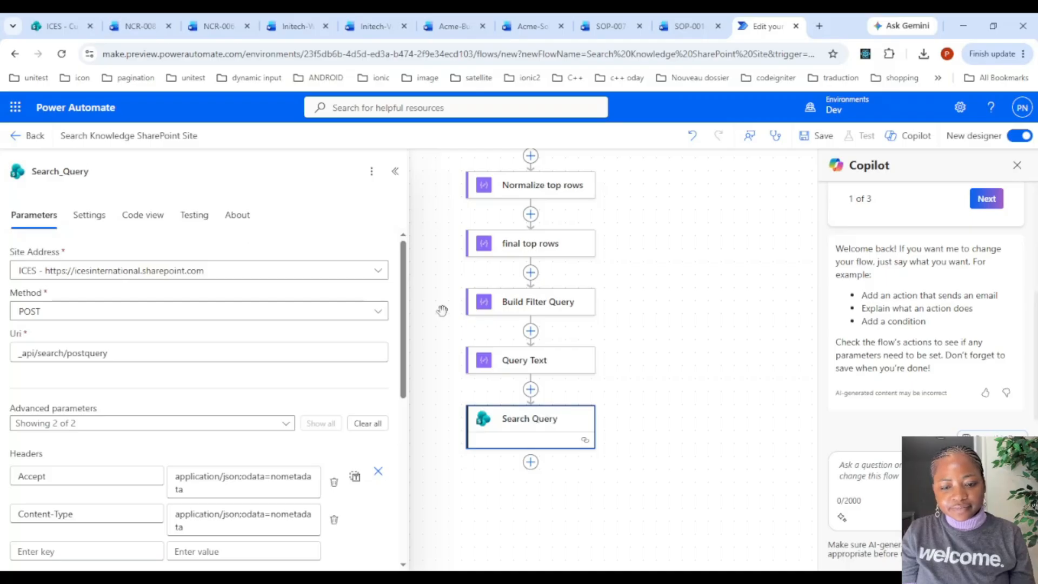
# Add a Compose action after the Search Query action
pyautogui.click(531, 462)
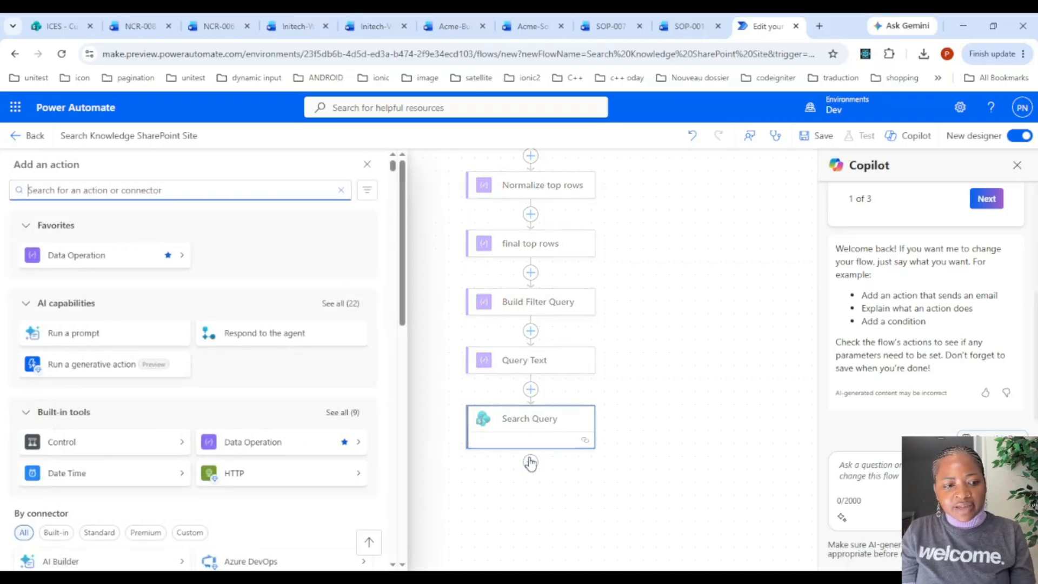
pyautogui.write('compos')
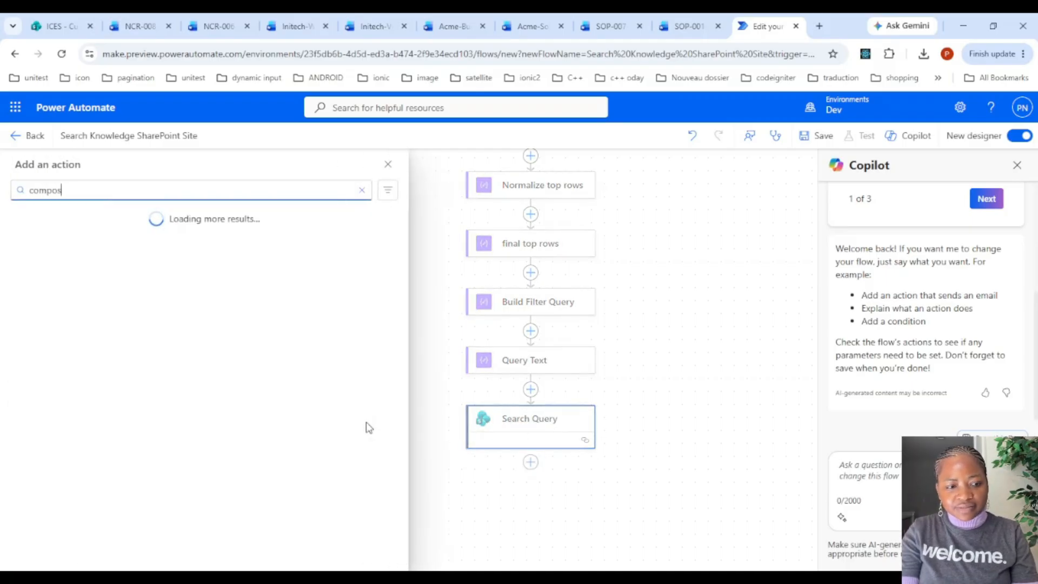
pyautogui.write('e')
pyautogui.click(133, 291)
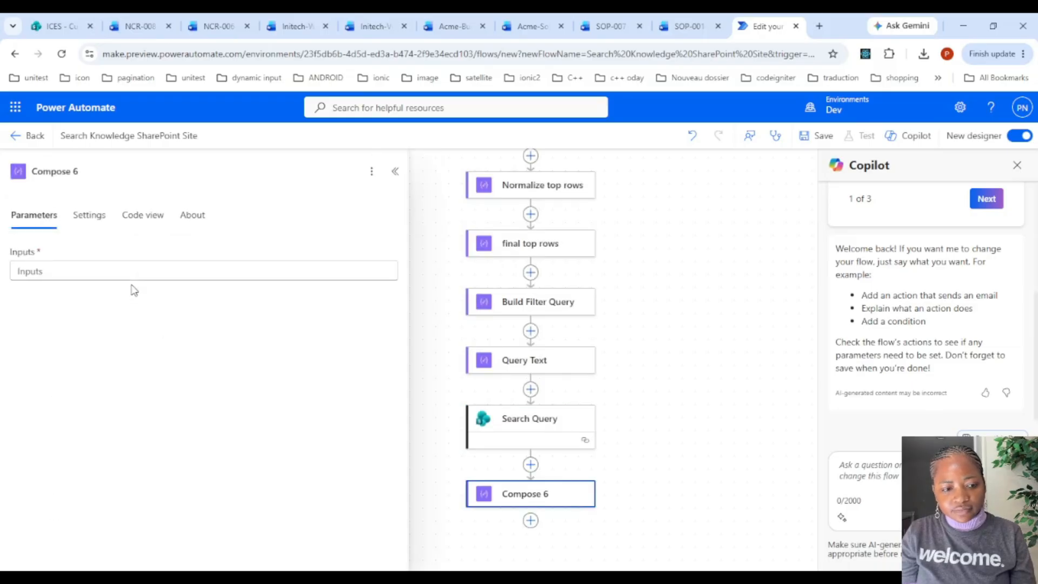
pyautogui.click(194, 273)
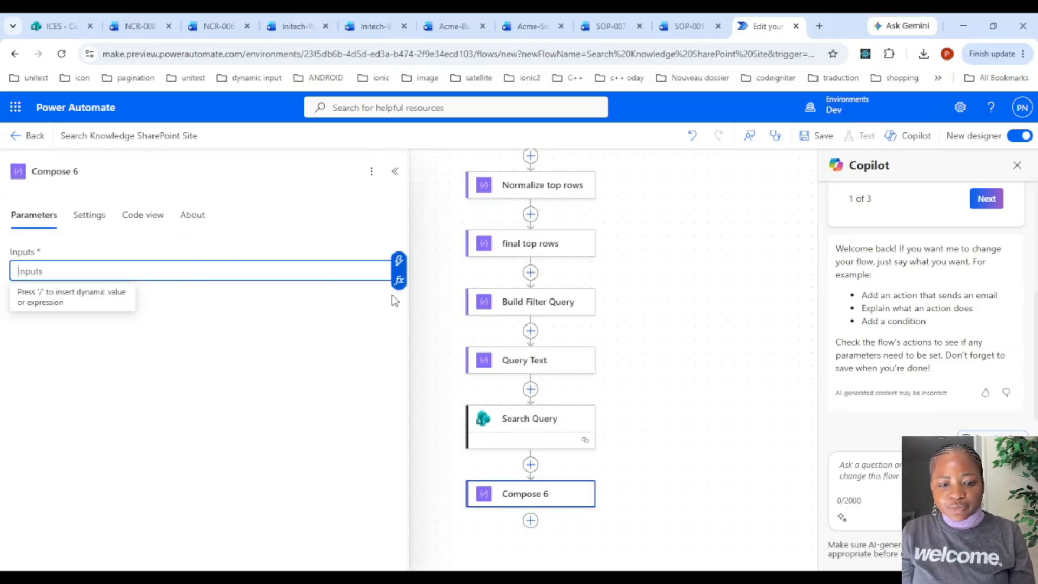
pyautogui.click(399, 281)
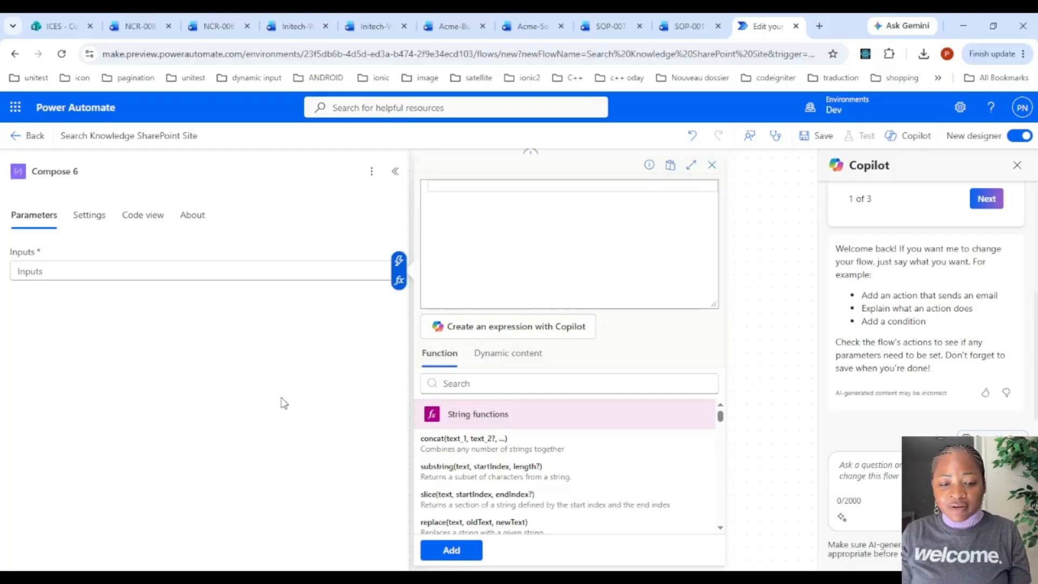
pyautogui.click(270, 409)
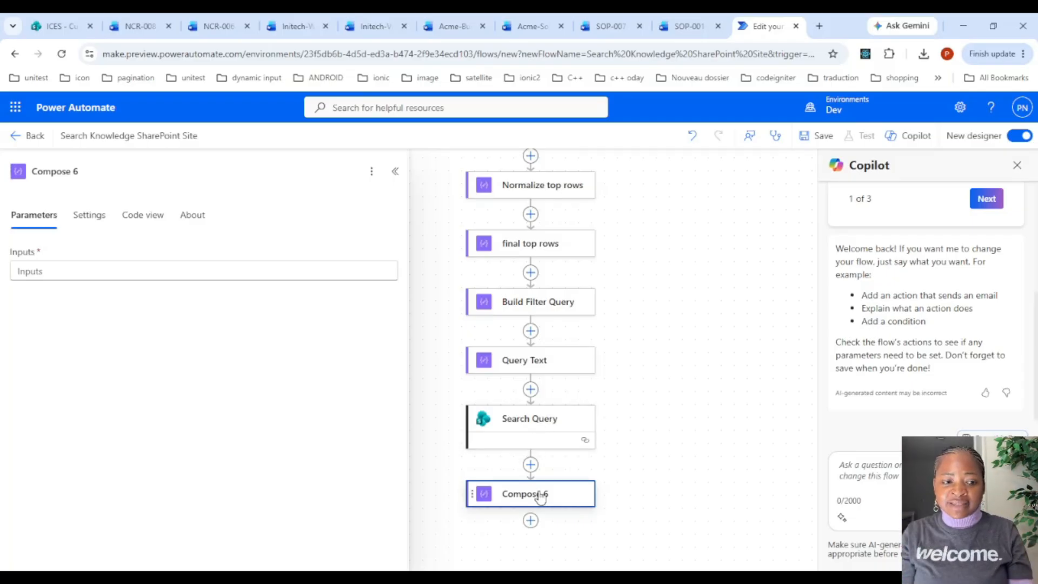
# Start a coalesce expression for the new Compose action's inputs, with Search Query's Body as the first argument
pyautogui.click(306, 270)
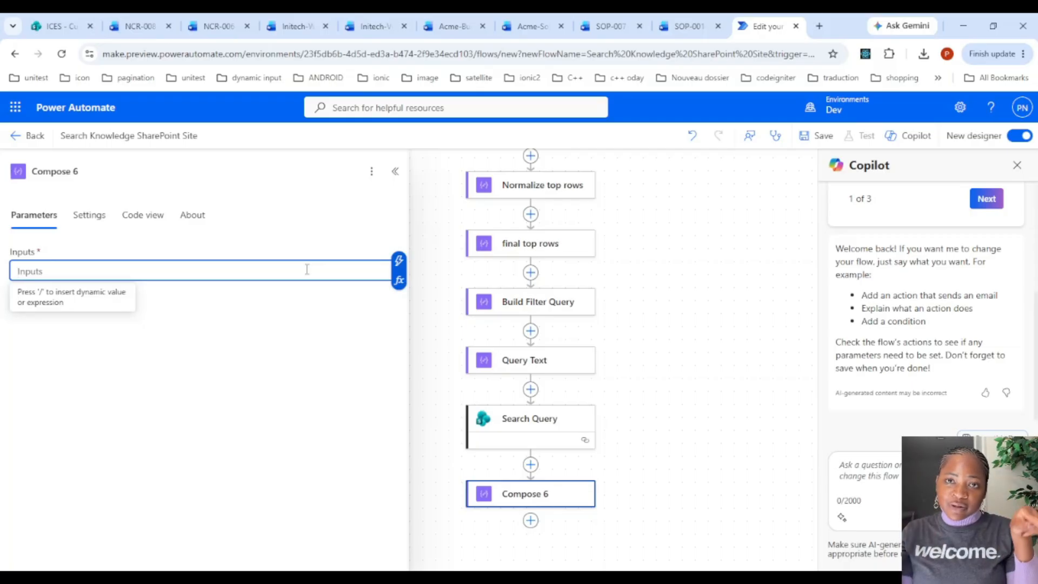
pyautogui.click(399, 280)
pyautogui.write('coa')
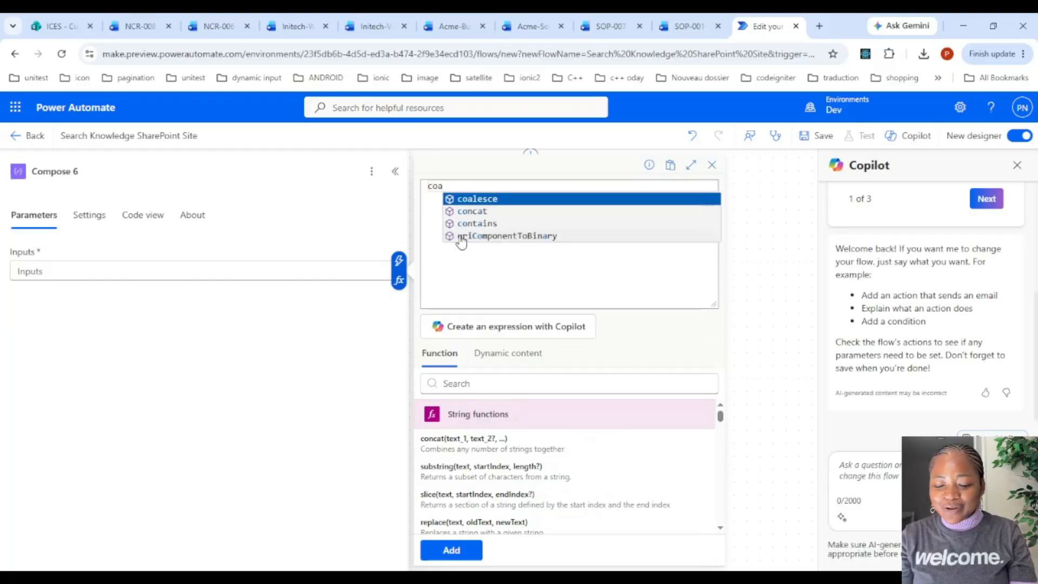
pyautogui.press('Return')
pyautogui.write('(')
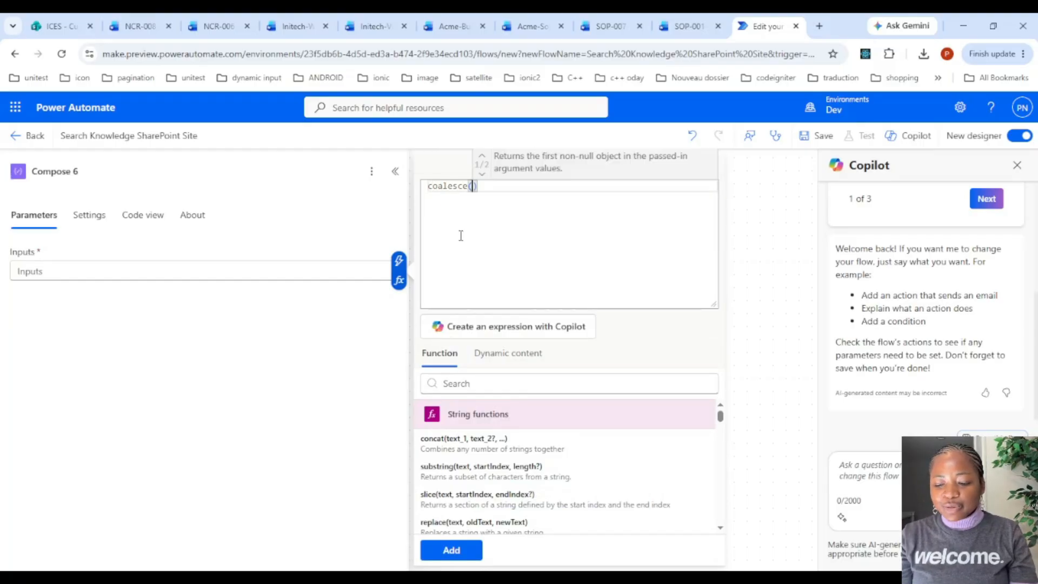
pyautogui.write('body')
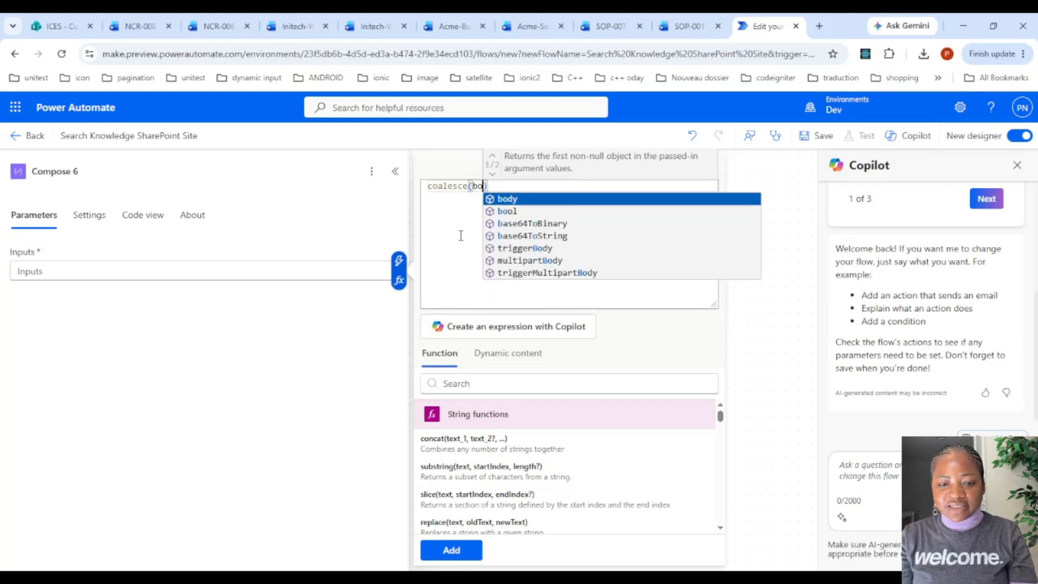
pyautogui.press('BackSpace')
pyautogui.press('BackSpace')
pyautogui.press('BackSpace')
pyautogui.press('BackSpace')
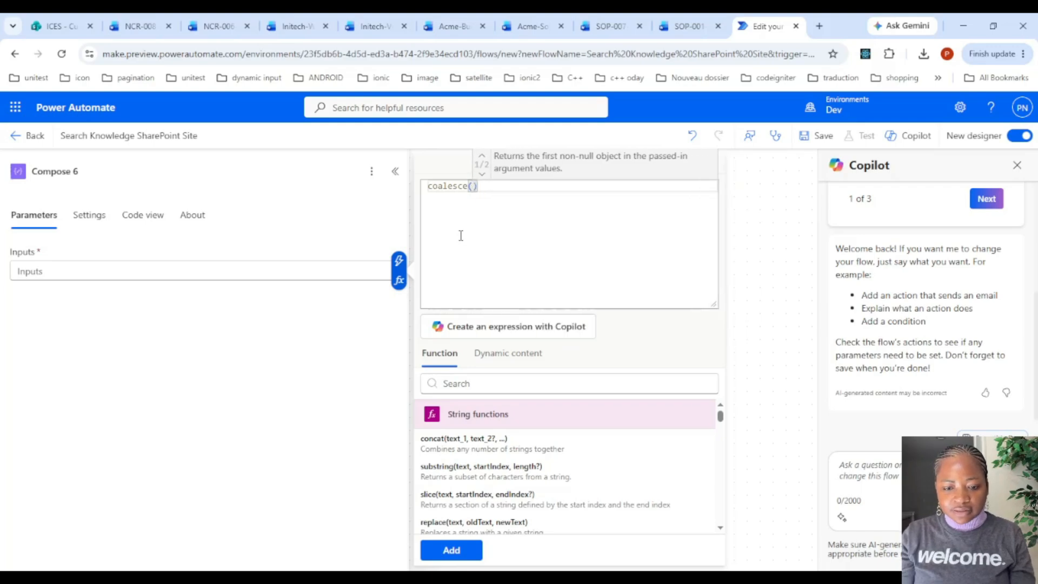
pyautogui.click(519, 352)
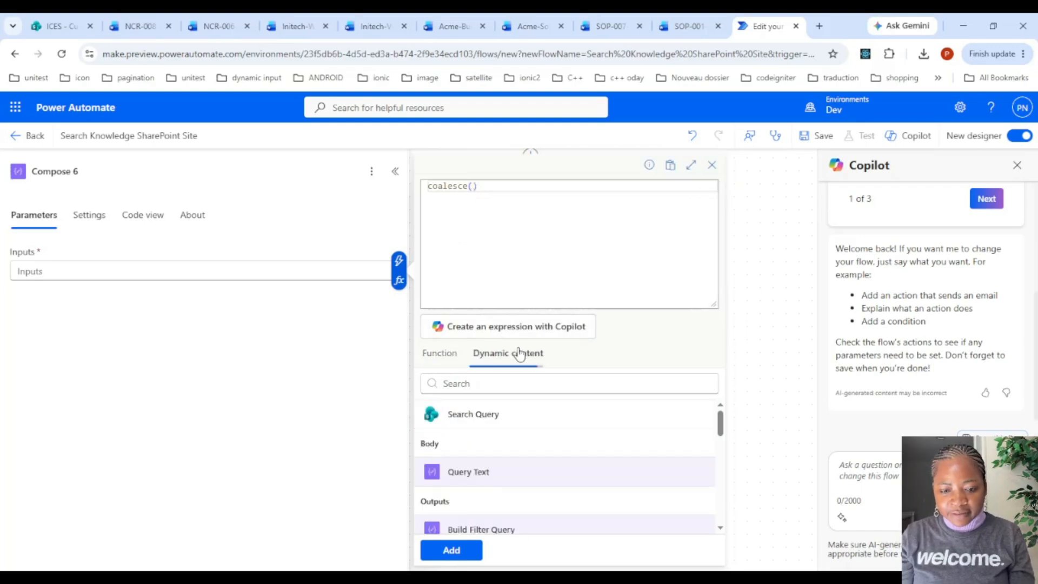
pyautogui.click(483, 445)
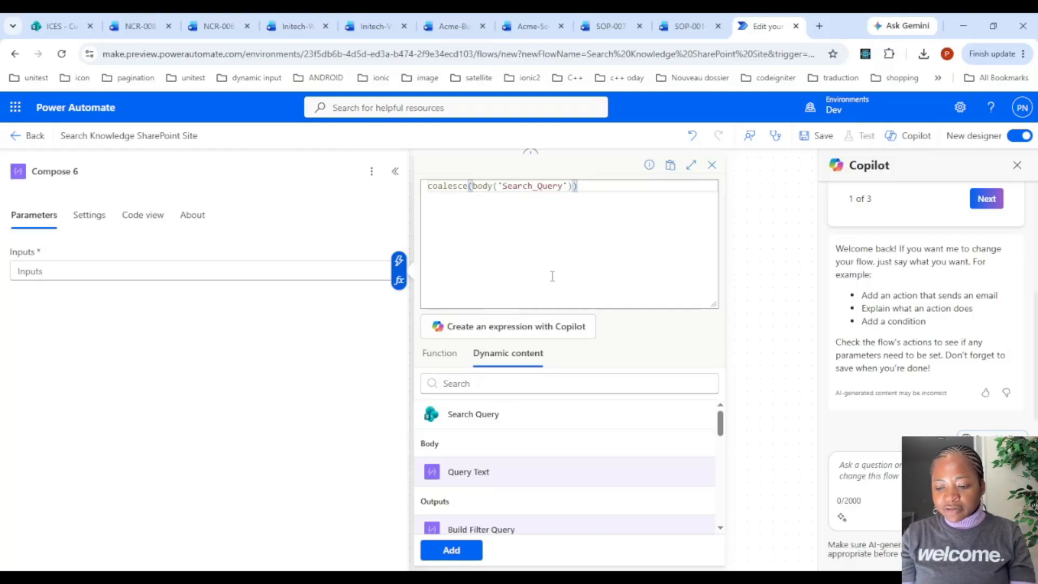
# Complete the coalesce expression with json('[]') as the fallback argument and add it to the Compose inputs
pyautogui.write(',json')
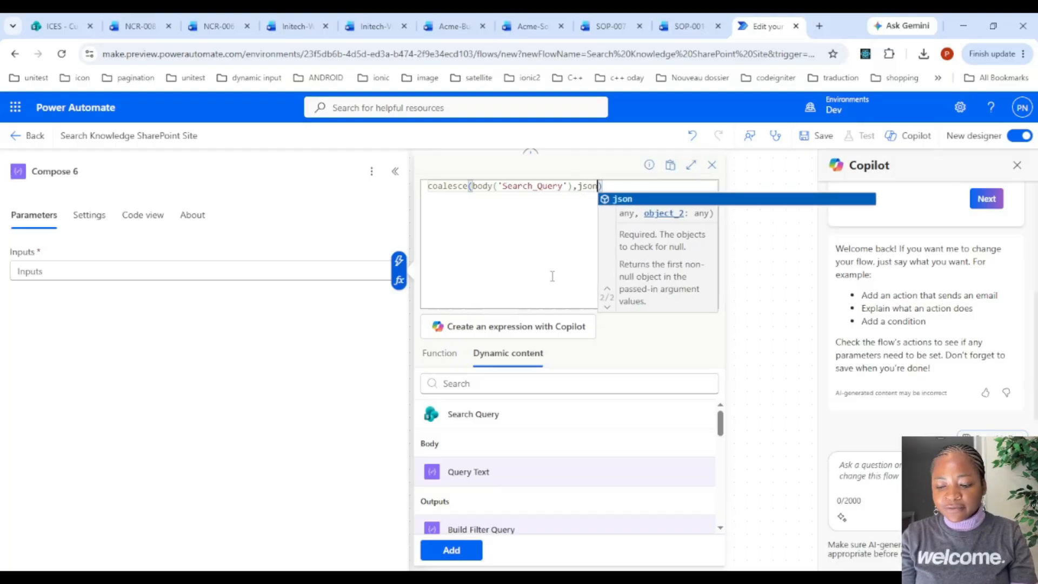
pyautogui.write("('")
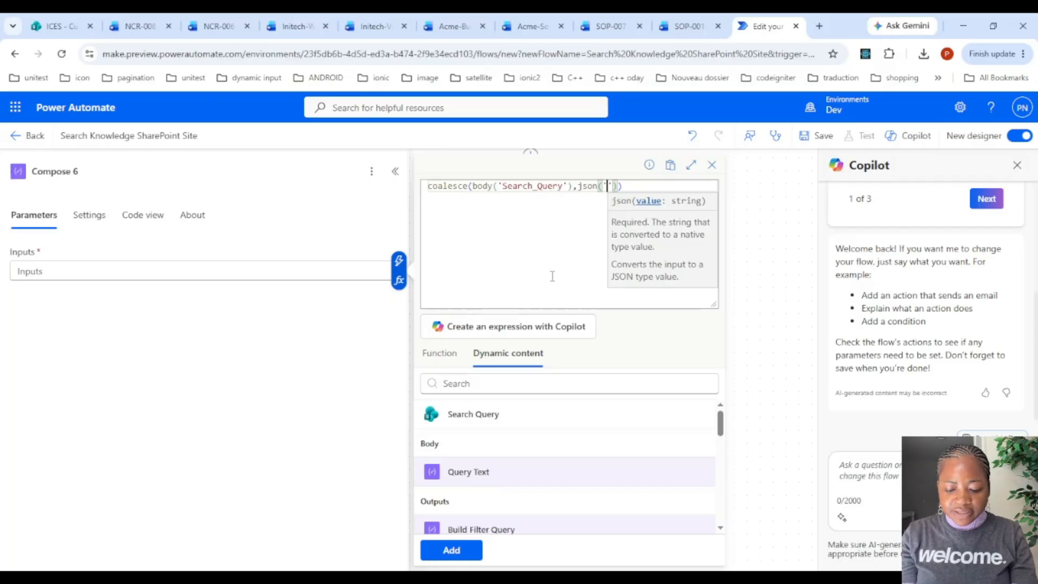
pyautogui.write('[]')
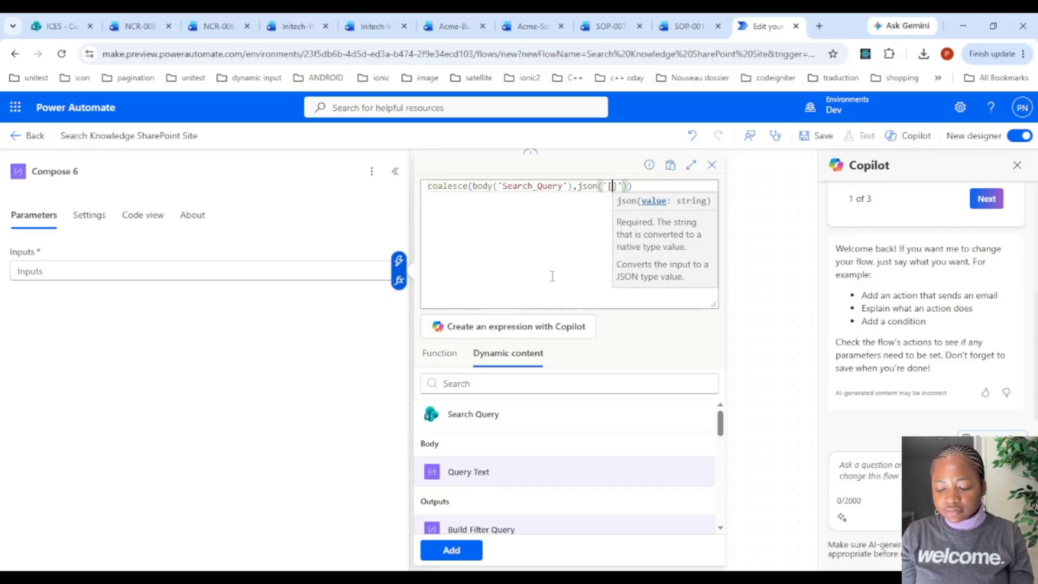
pyautogui.click(469, 549)
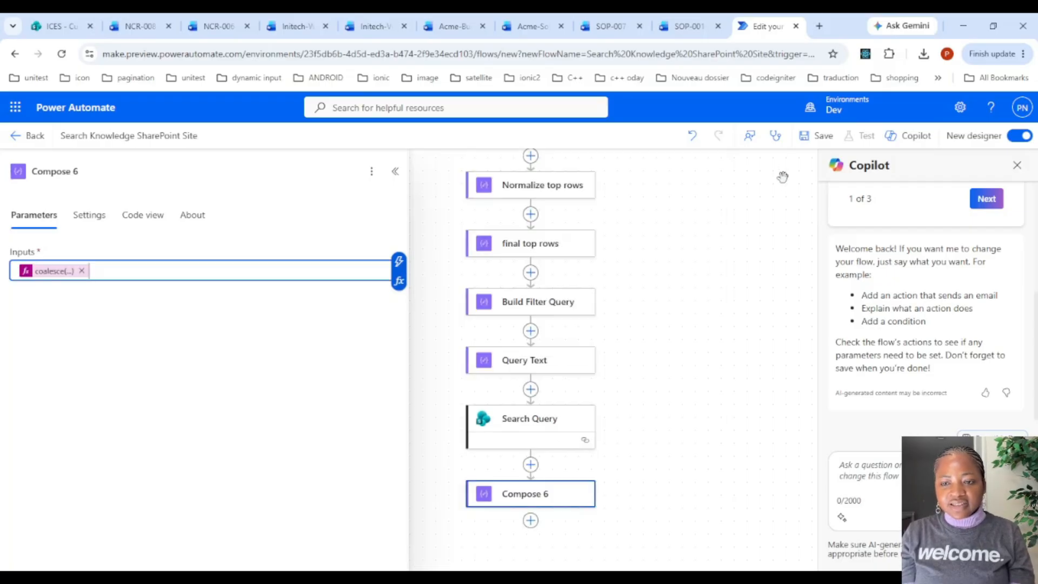
# Save the flow, start a manual test, and continue past the SharePoint sign-in to the run inputs
pyautogui.click(823, 138)
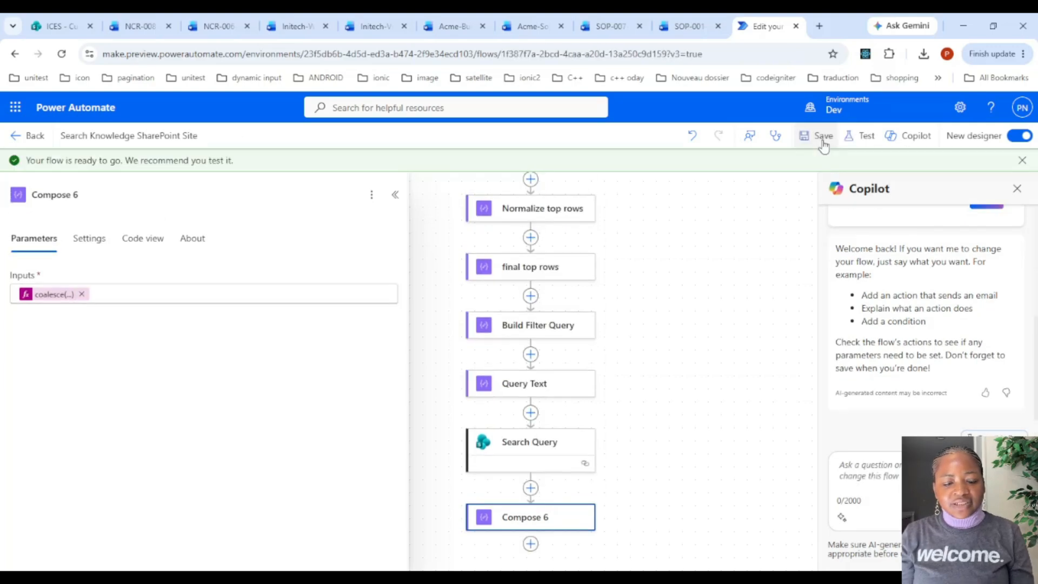
pyautogui.click(852, 139)
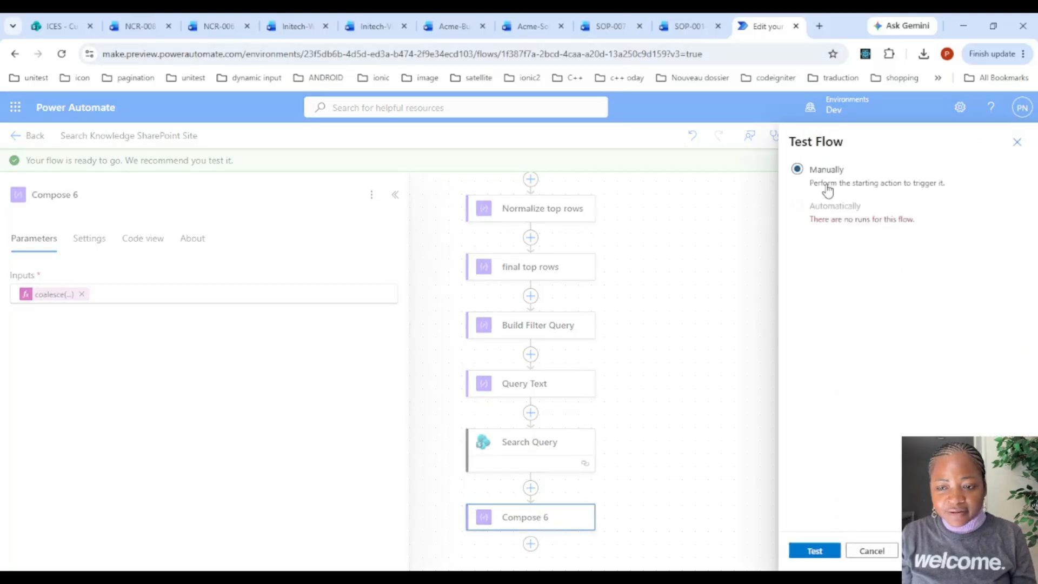
pyautogui.click(811, 551)
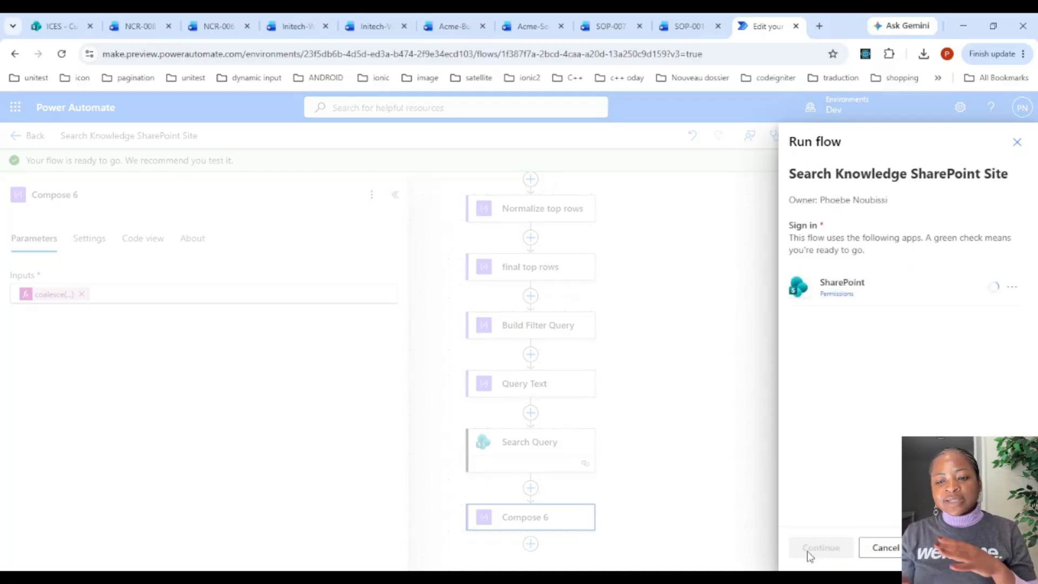
pyautogui.click(809, 555)
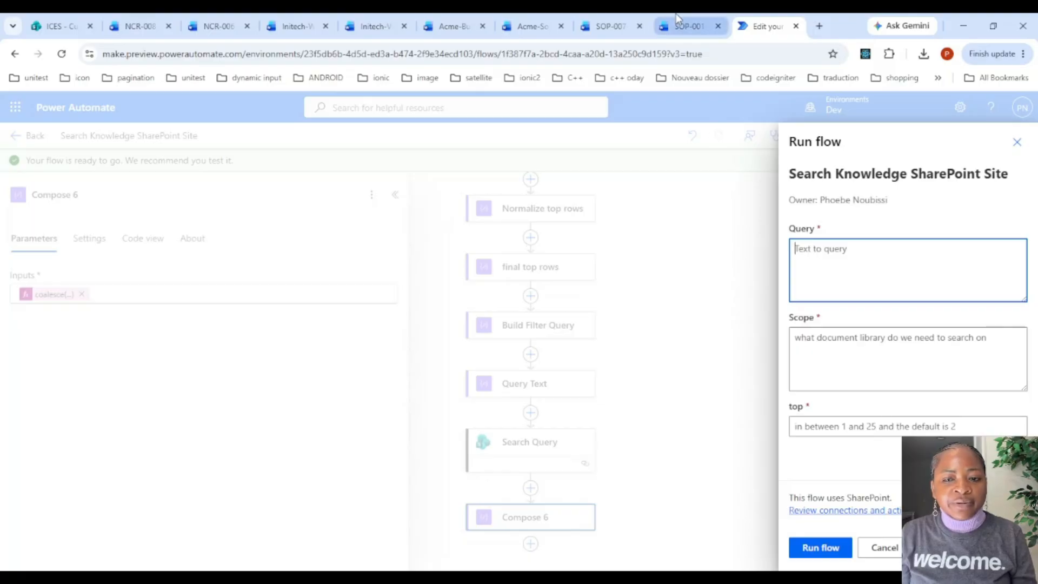
# Copy "Torque Wrench Calibration" from the SOP-001 document heading and paste it as the test run's Query
pyautogui.click(687, 26)
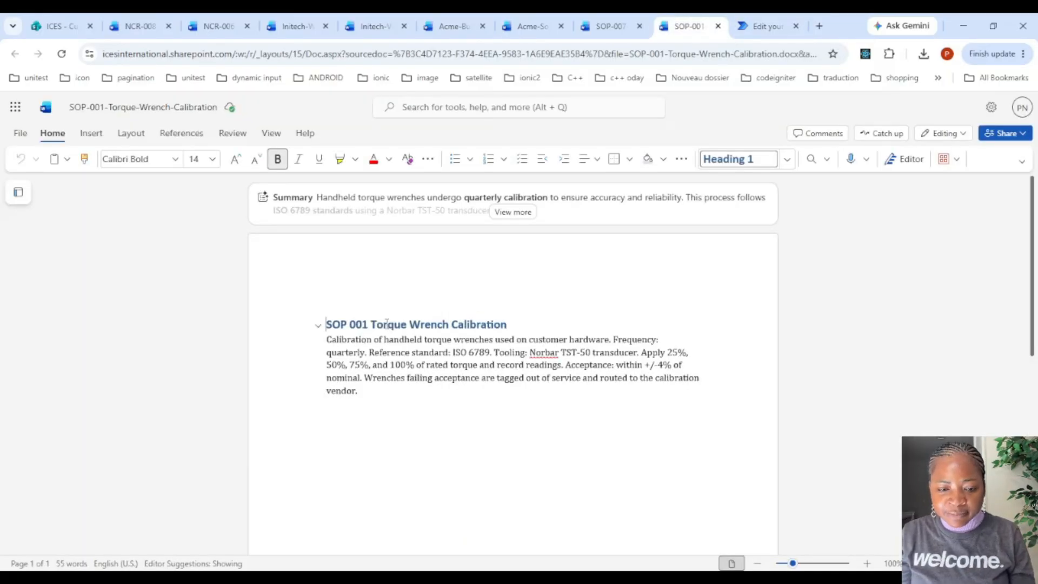
pyautogui.moveTo(371, 324); pyautogui.dragTo(508, 321)
pyautogui.hotkey('ctrl', 'c')
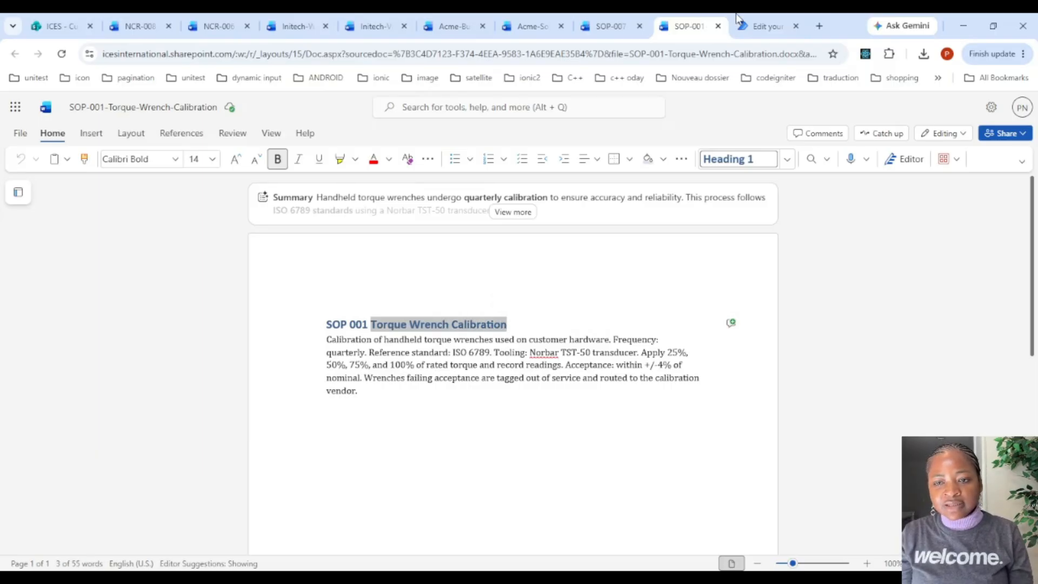
pyautogui.click(767, 24)
pyautogui.click(847, 258)
pyautogui.hotkey('ctrl', 'v')
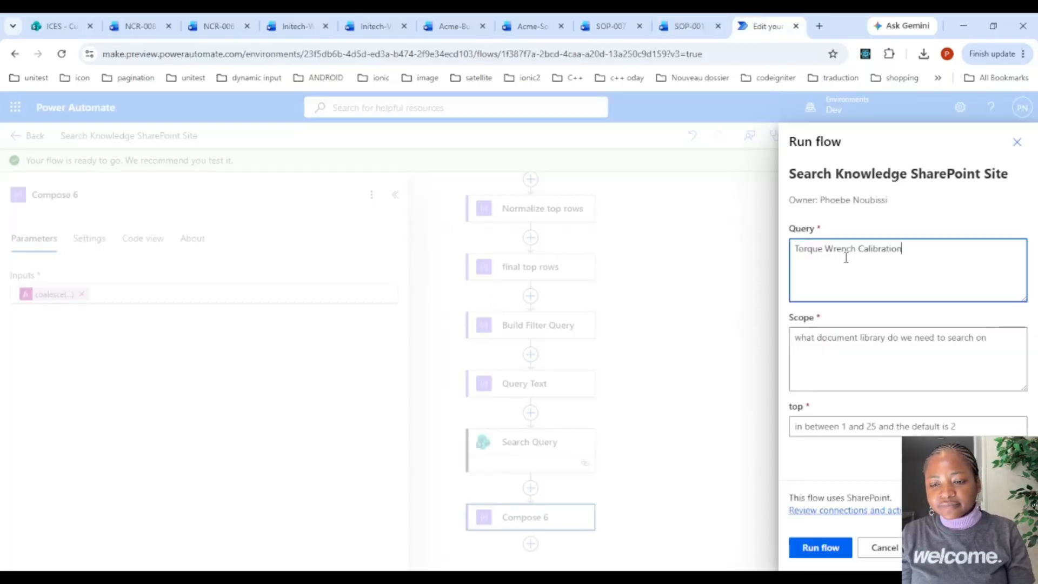
# Set the test run's Scope to SOP and top to 5, run the flow, and dismiss the run confirmation
pyautogui.click(833, 355)
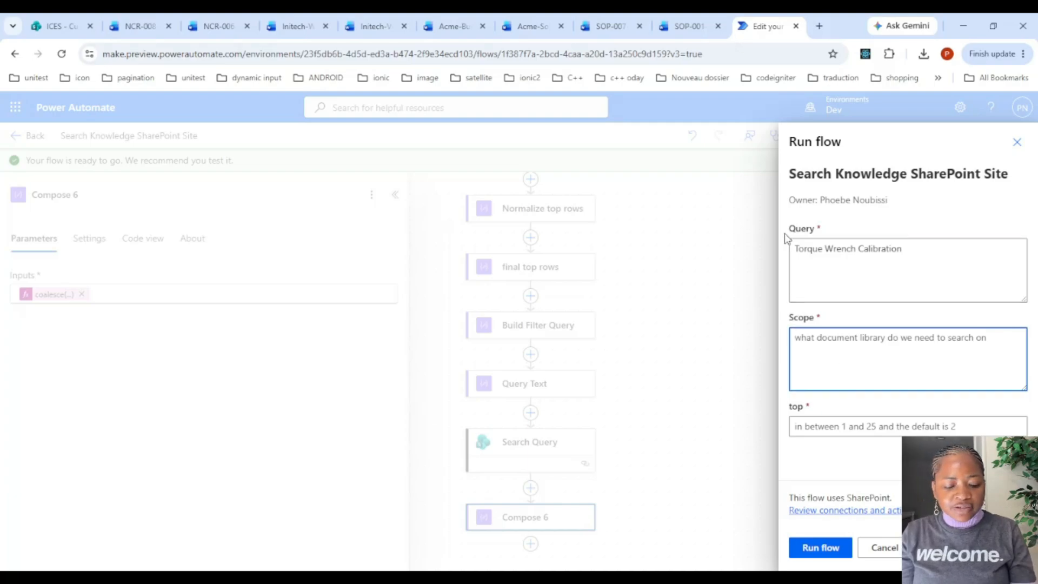
pyautogui.write('SOP')
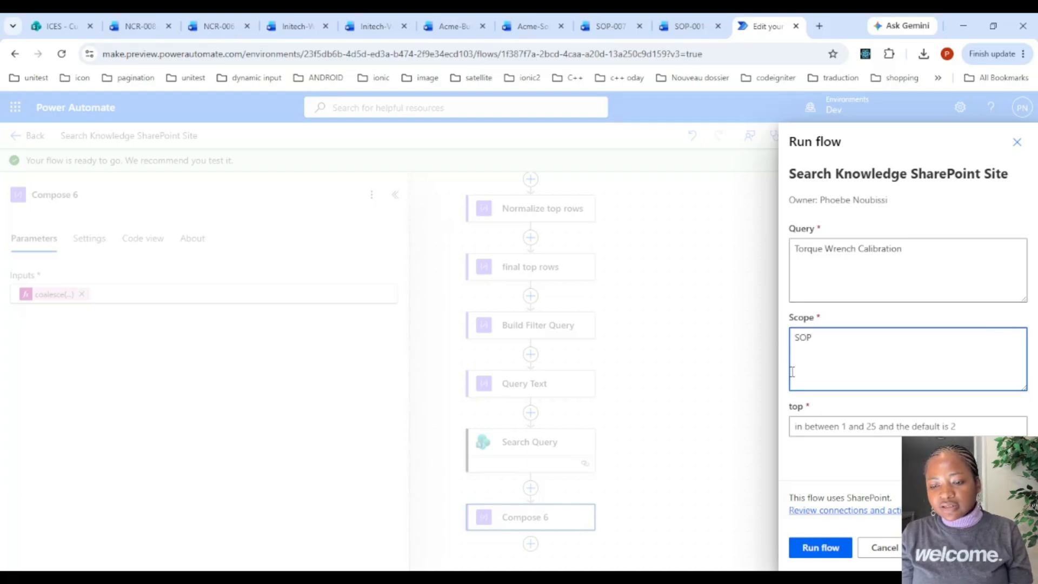
pyautogui.click(835, 428)
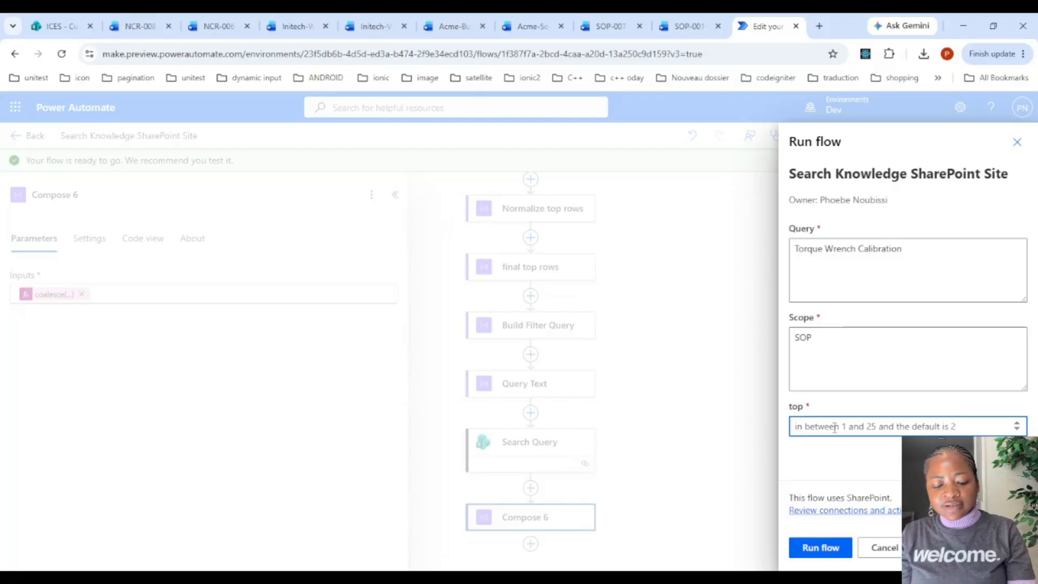
pyautogui.write('5')
pyautogui.click(834, 554)
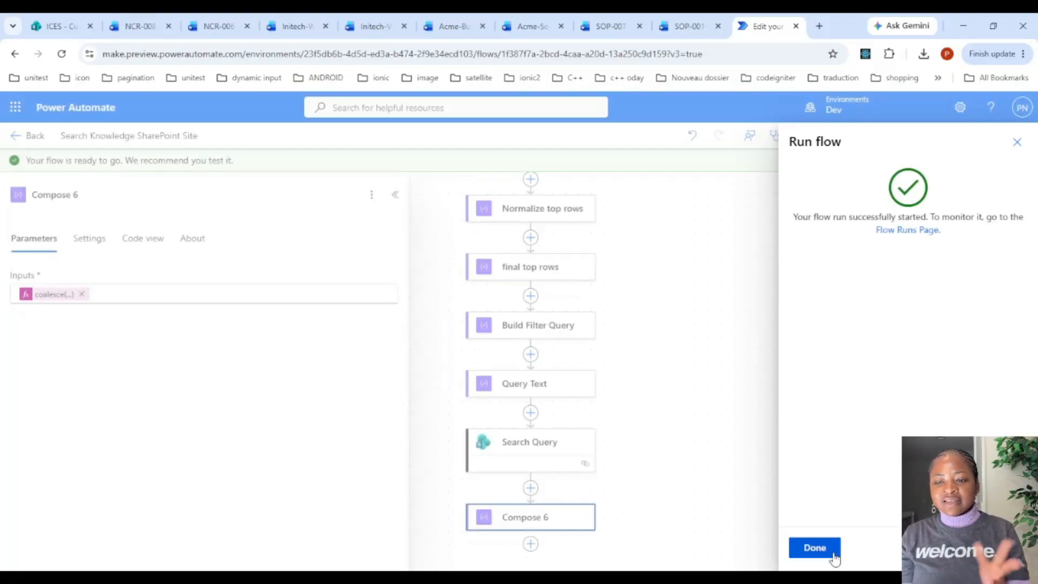
pyautogui.click(815, 549)
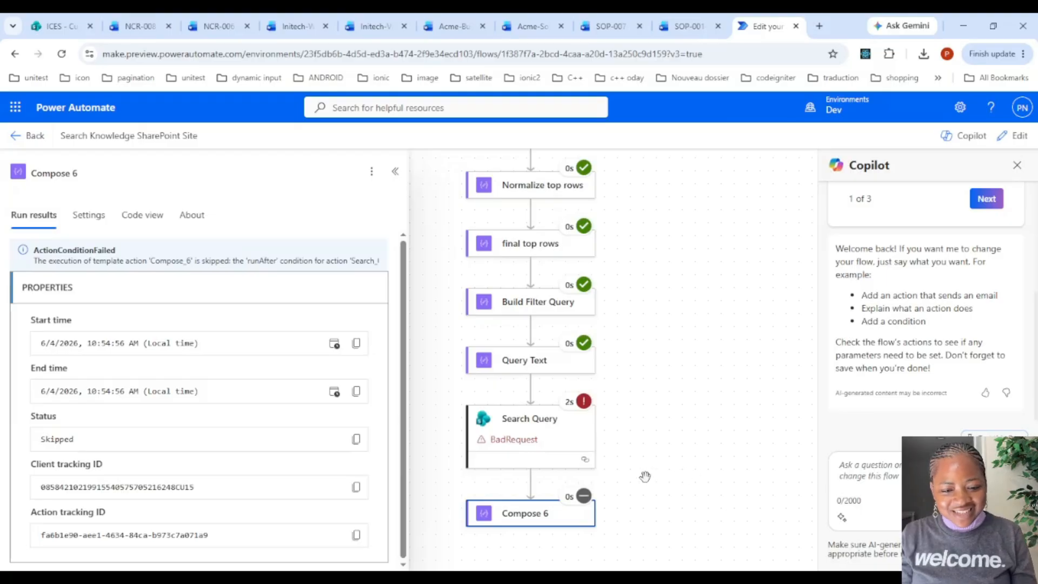
# Open the run results of the failed Search Query action and review its inputs
pyautogui.click(549, 454)
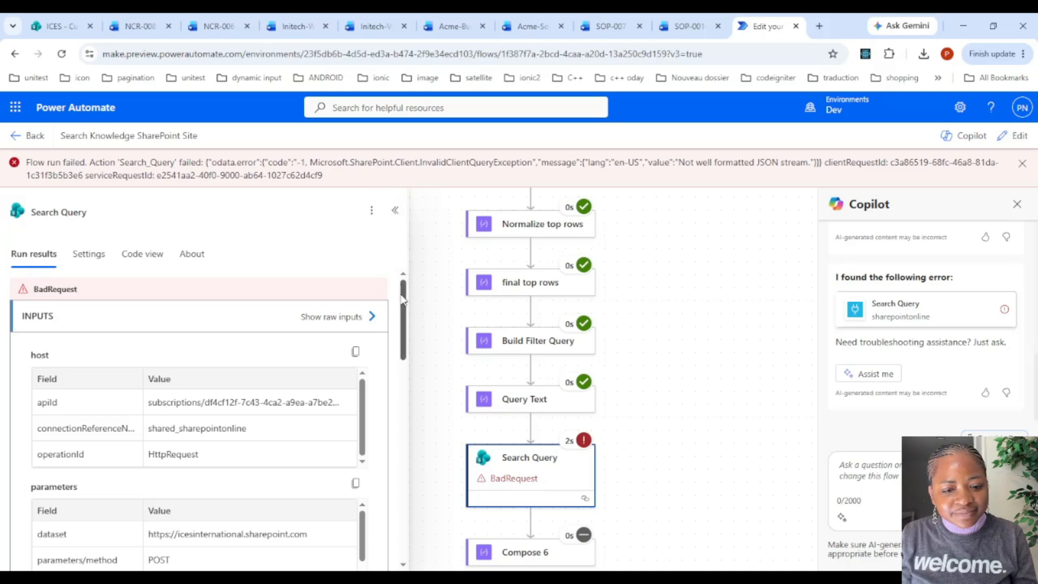
pyautogui.moveTo(403, 303); pyautogui.dragTo(414, 330)
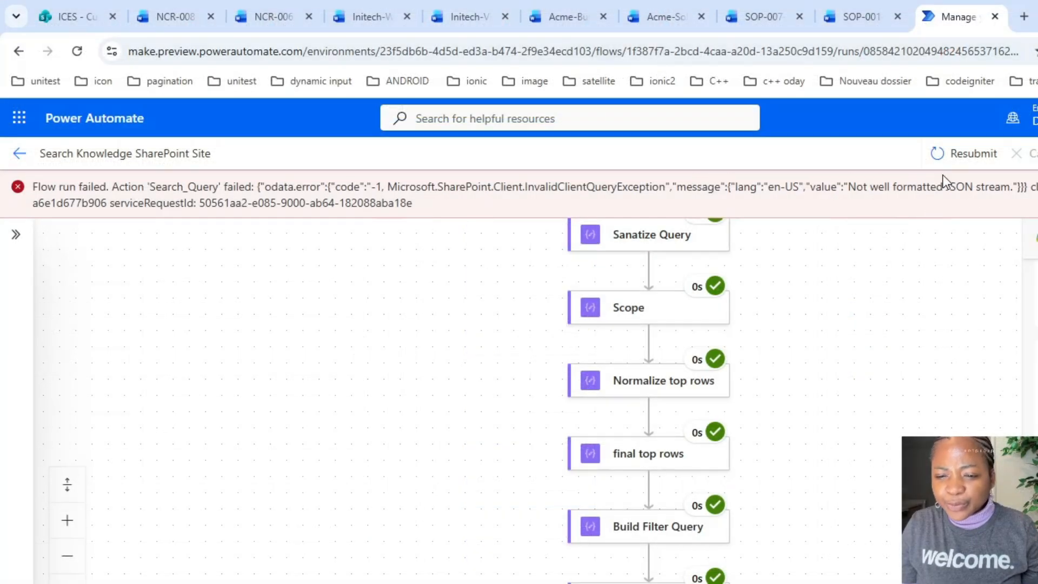
pyautogui.scroll(-5, 818, 396)
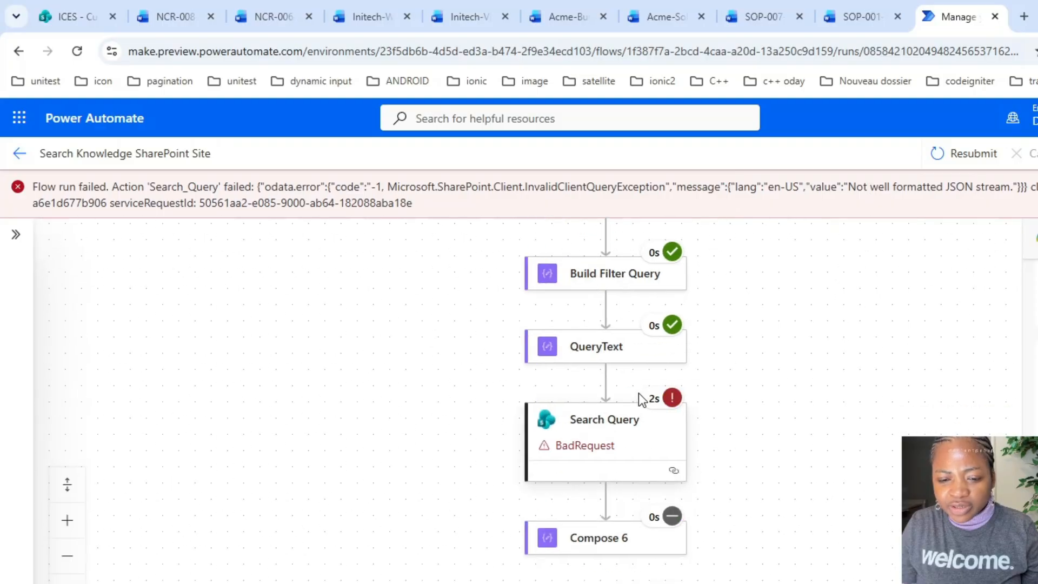
pyautogui.click(608, 441)
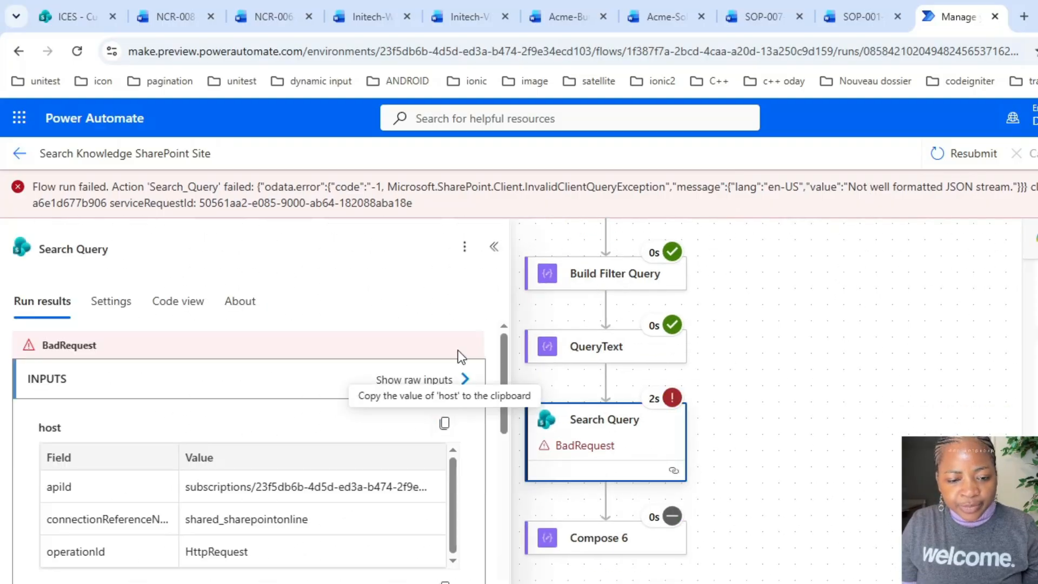
# Examine the parameters/body entry in Search Query's raw inputs, and close the raw view
pyautogui.click(460, 379)
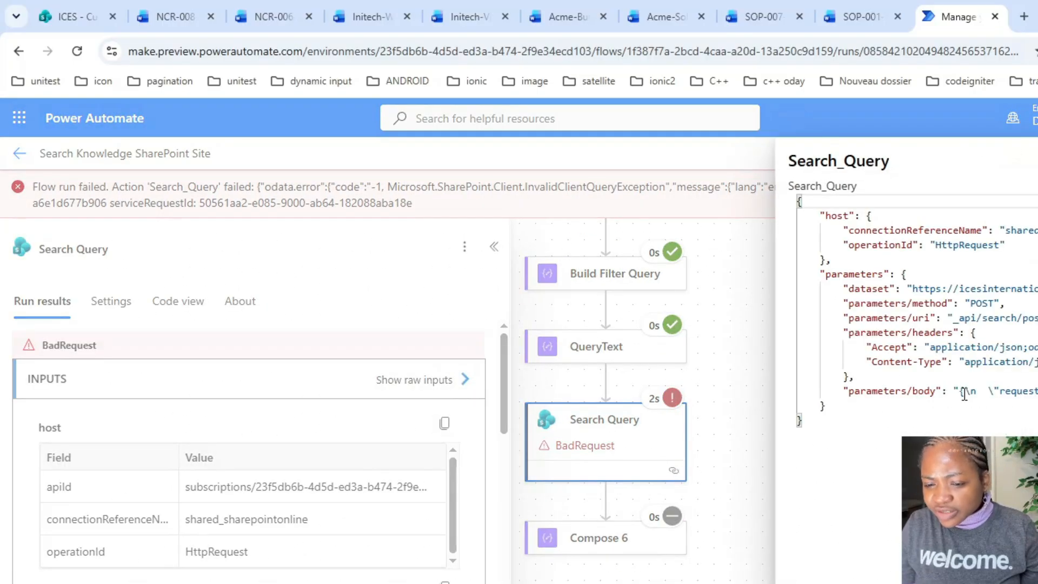
pyautogui.moveTo(988, 392); pyautogui.dragTo(1037, 393)
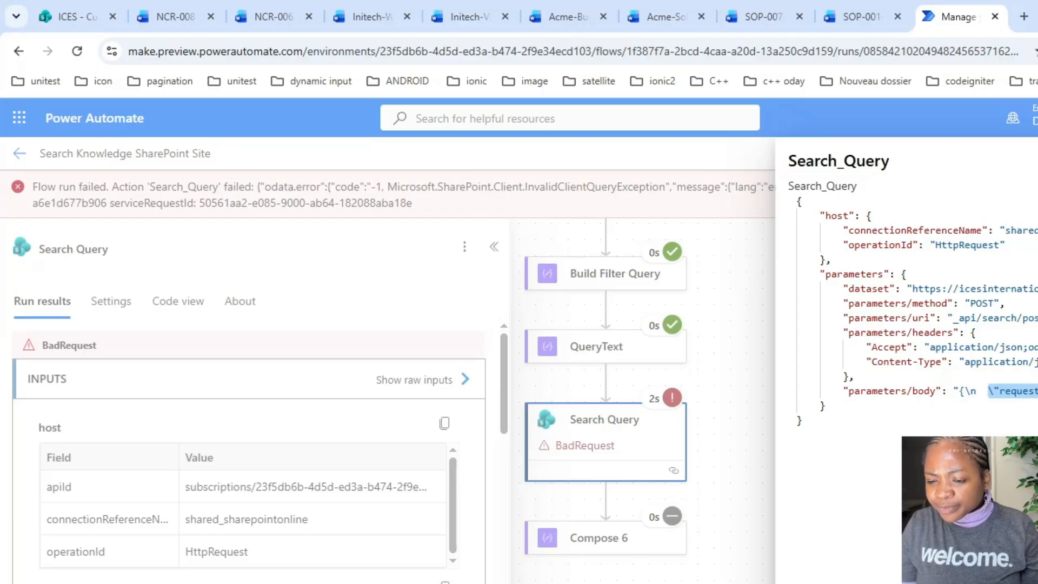
pyautogui.click(854, 377)
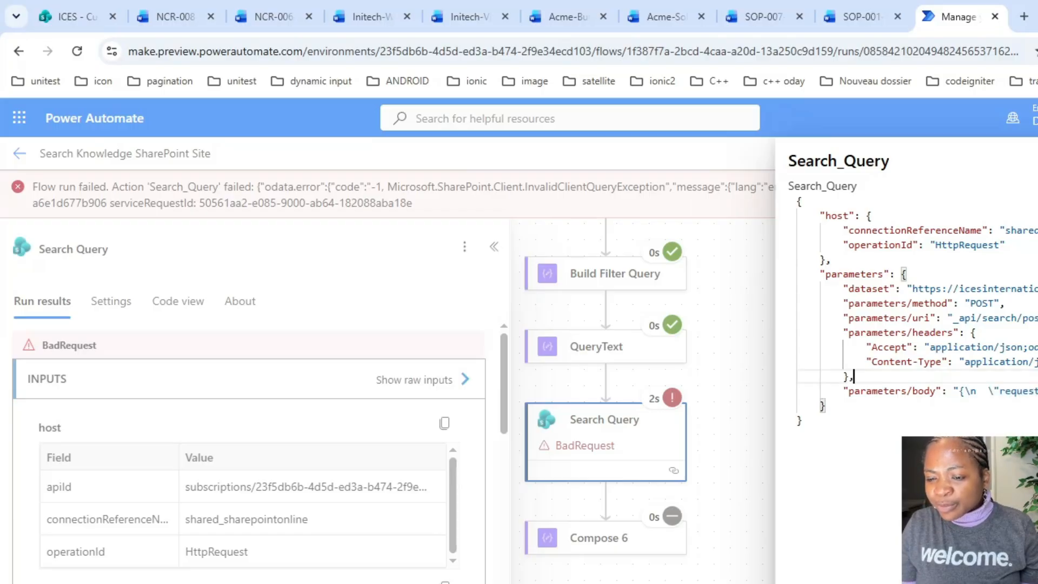
pyautogui.moveTo(989, 391); pyautogui.dragTo(1000, 392)
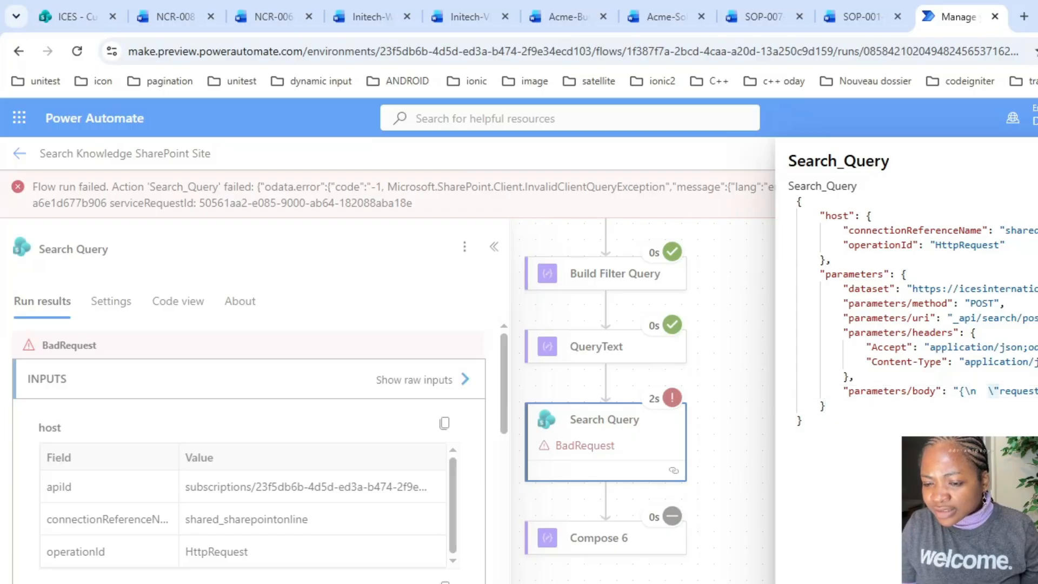
pyautogui.click(826, 406)
pyautogui.moveTo(798, 405); pyautogui.dragTo(826, 405)
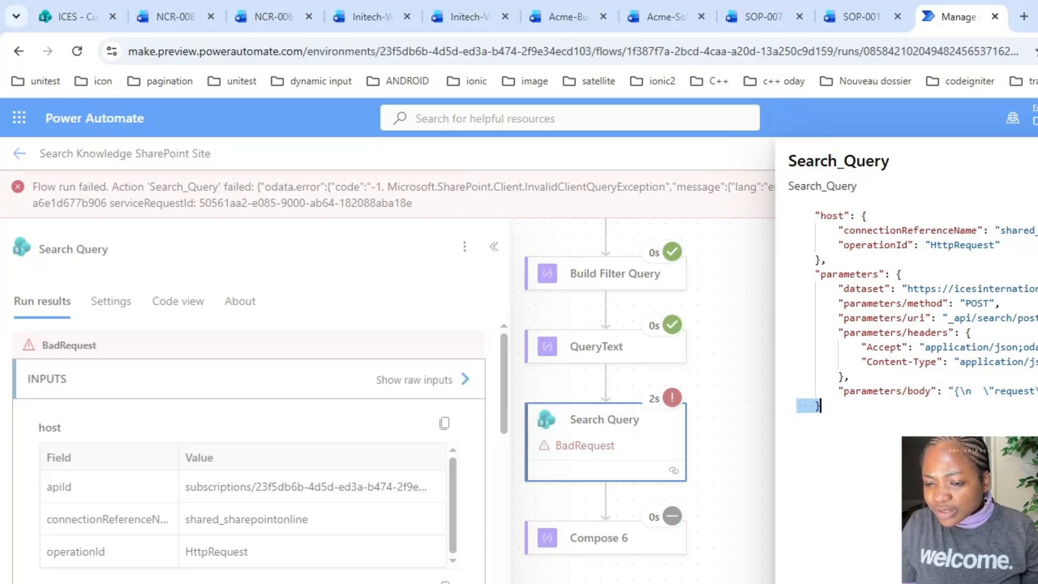
pyautogui.moveTo(1031, 406); pyautogui.dragTo(1032, 377)
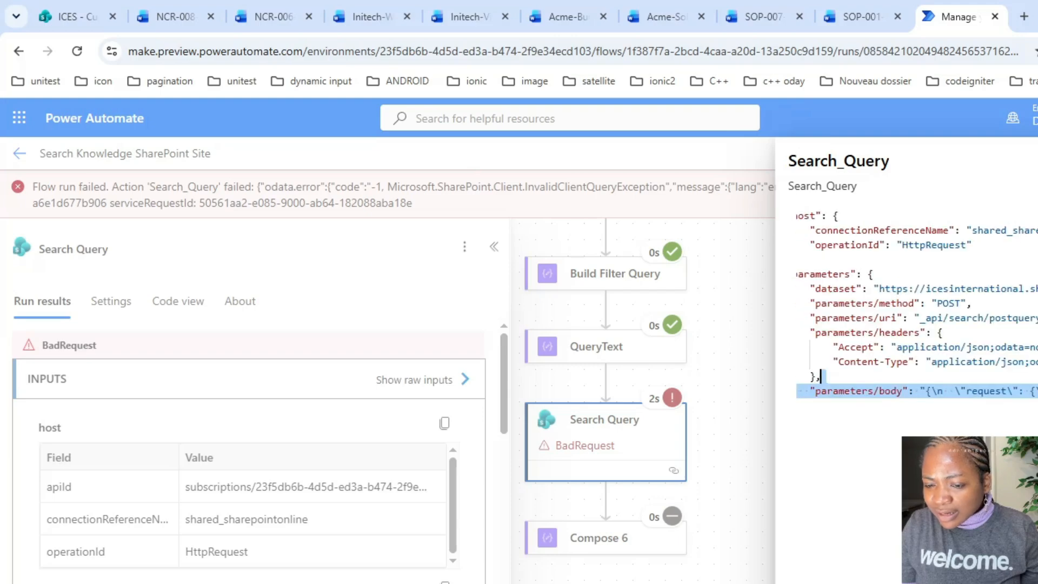
pyautogui.click(774, 581)
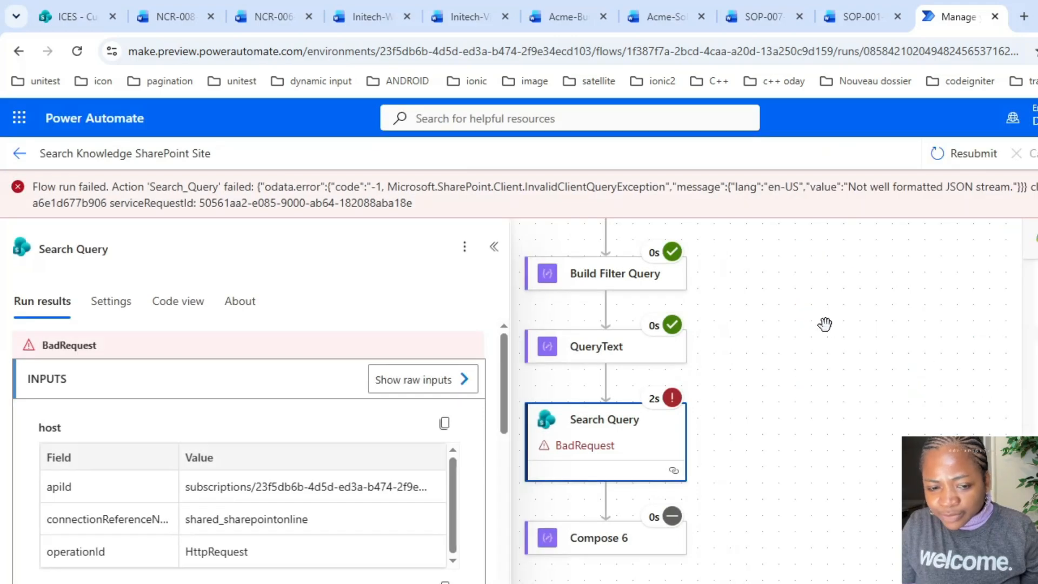
# Reopen Search Query's raw inputs and inspect the Querytext value through to the SharePoint site path in the request body
pyautogui.click(440, 378)
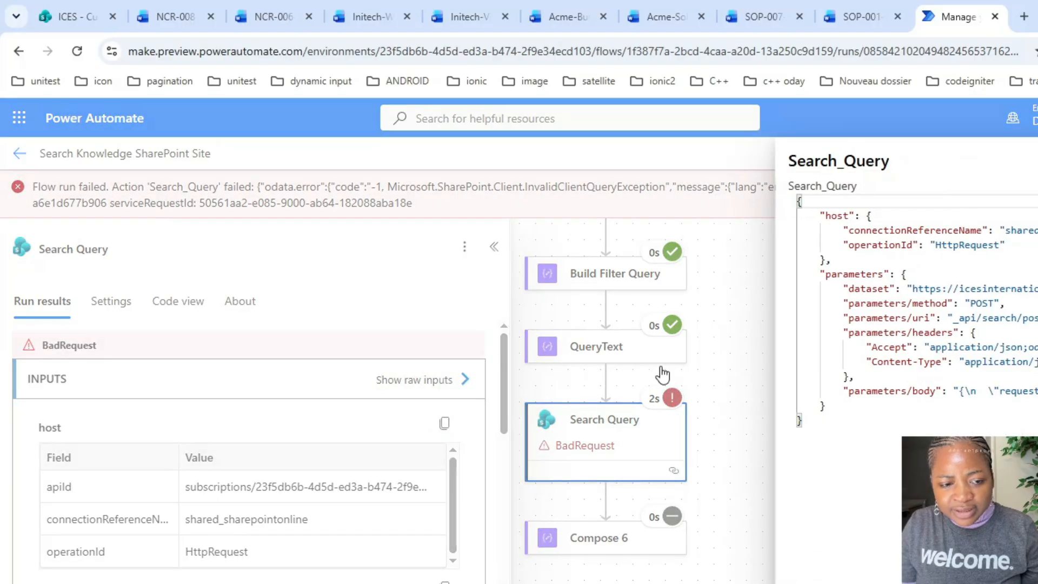
pyautogui.moveTo(1019, 390)
pyautogui.mouseDown()
pyautogui.moveTo(820, 377)
pyautogui.moveTo(1035, 390)
pyautogui.mouseUp()
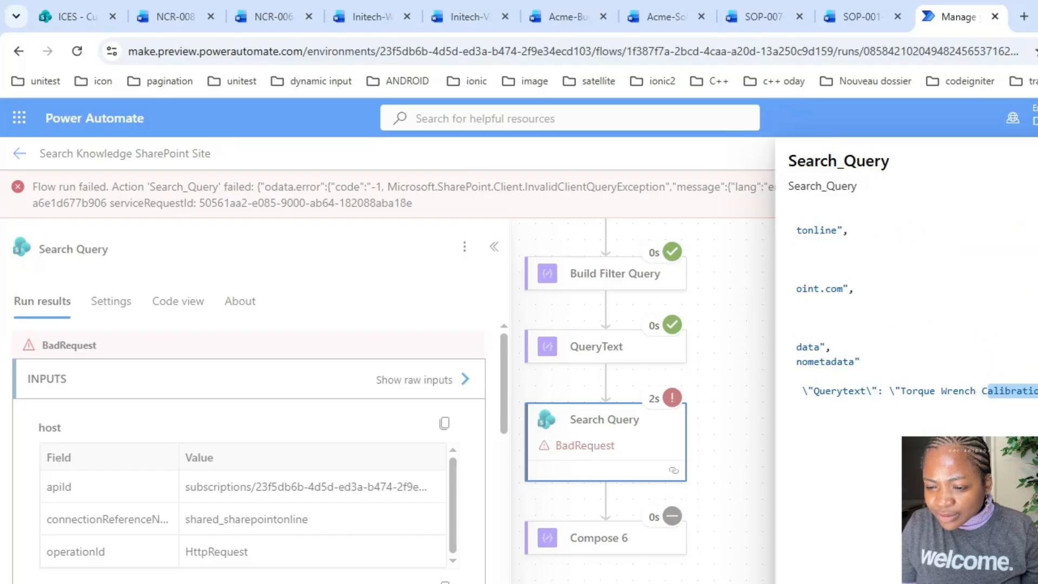
pyautogui.moveTo(1036, 391); pyautogui.dragTo(1036, 391)
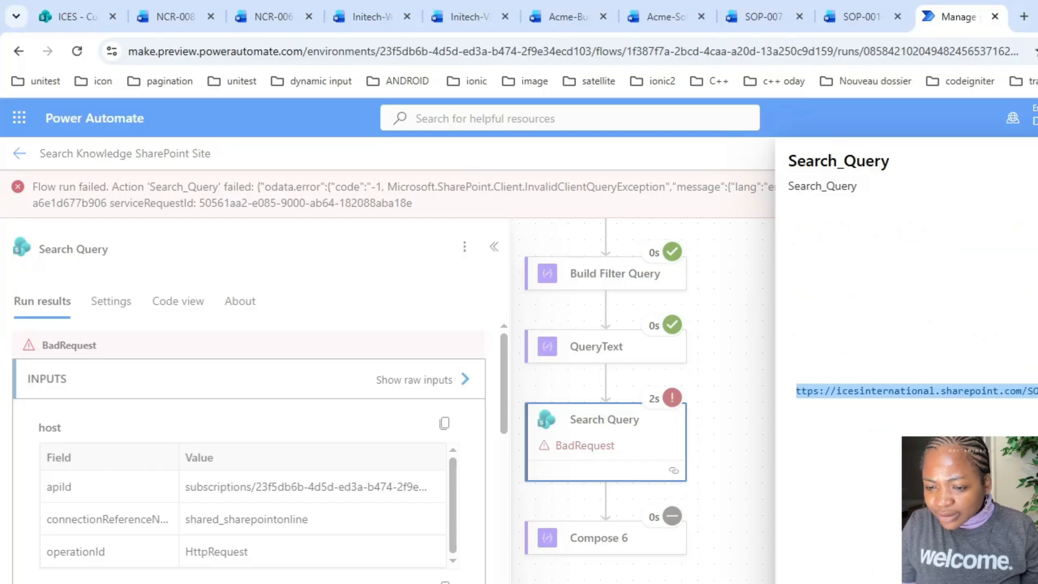
pyautogui.click(1035, 390)
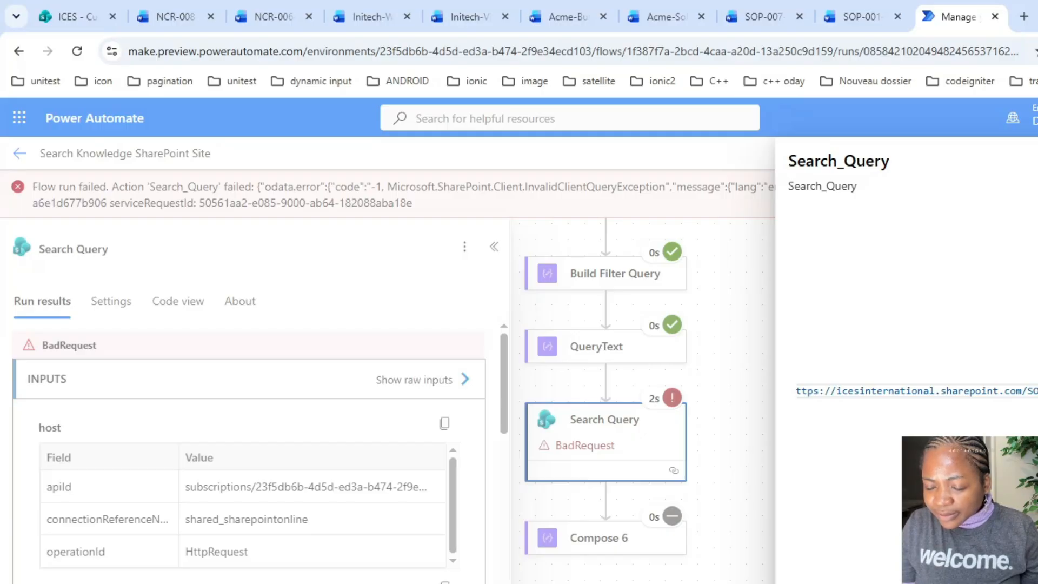
pyautogui.moveTo(1036, 391)
pyautogui.mouseDown()
pyautogui.moveTo(826, 391)
pyautogui.moveTo(1035, 391)
pyautogui.mouseUp()
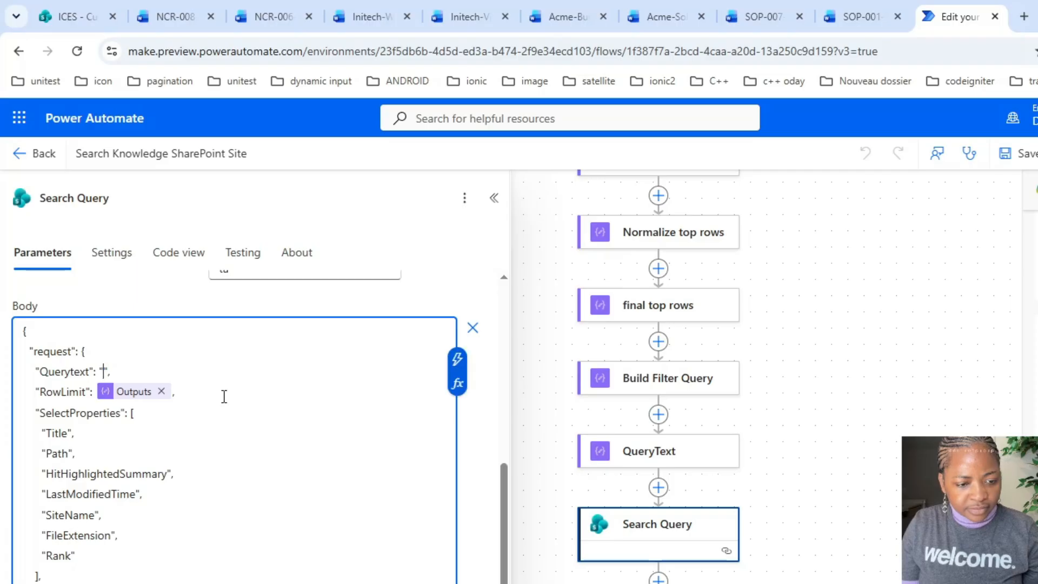
# Start a replace expression for Querytext in the Search Query body, with the QueryText outputs as text and '"' as the text to replace
pyautogui.click(461, 386)
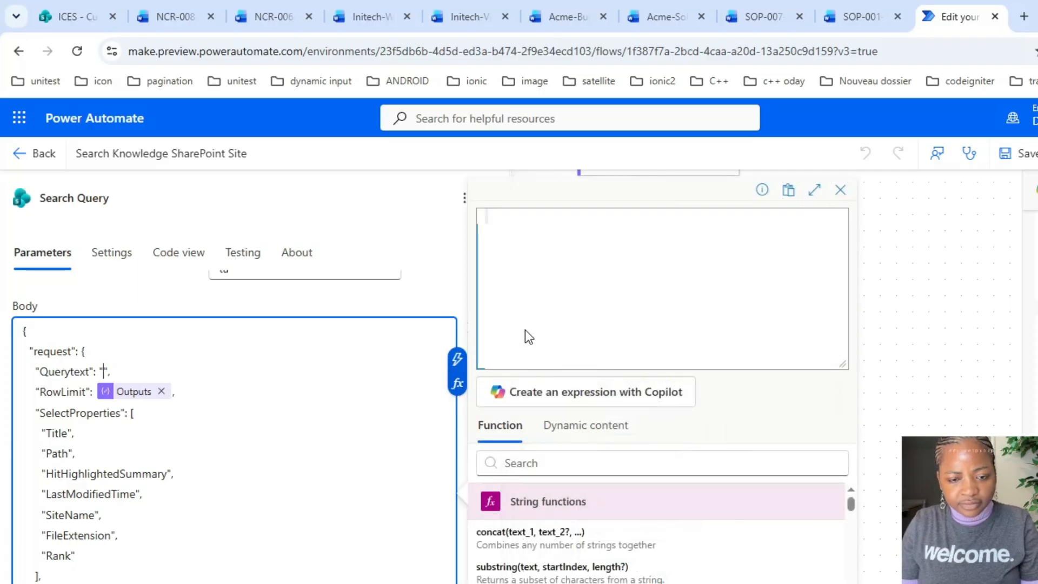
pyautogui.write('repl')
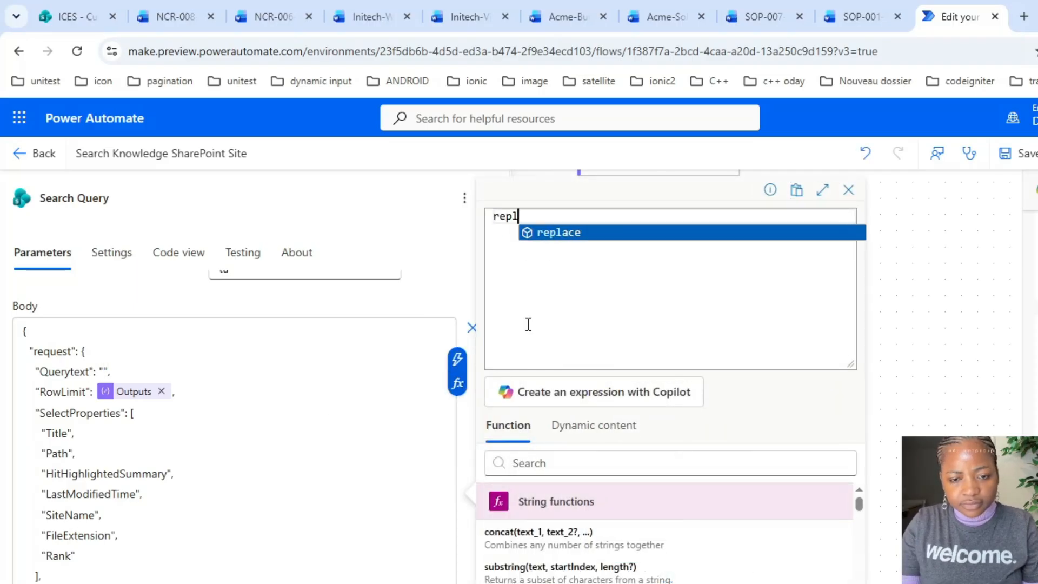
pyautogui.write('ace(')
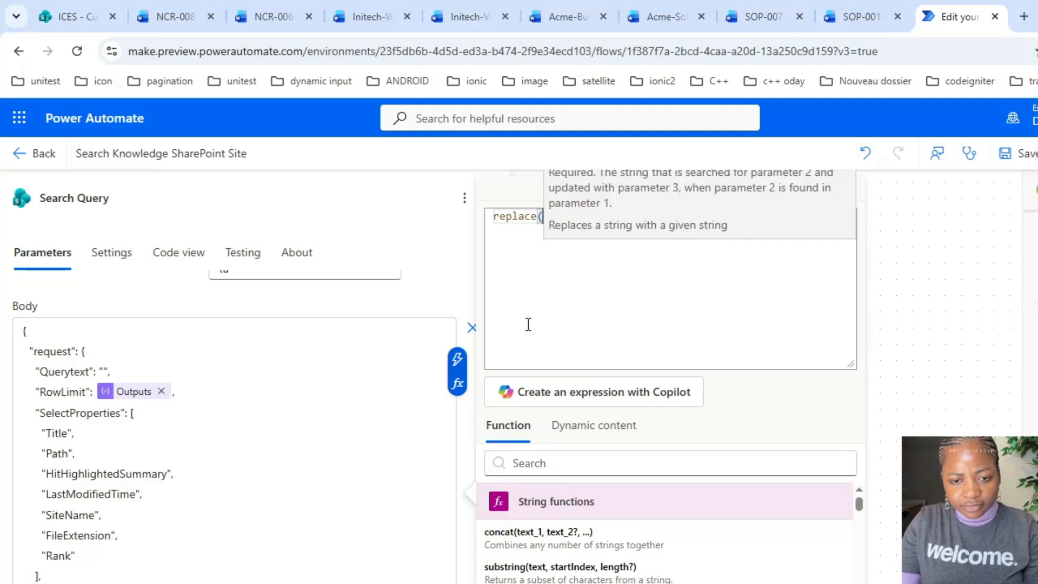
pyautogui.click(588, 430)
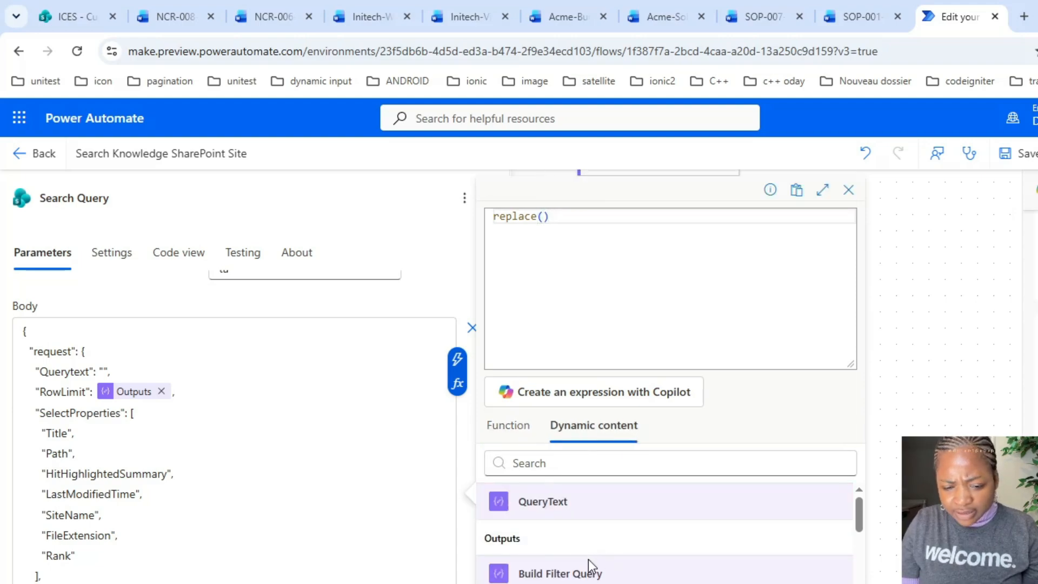
pyautogui.click(556, 549)
pyautogui.write(",'")
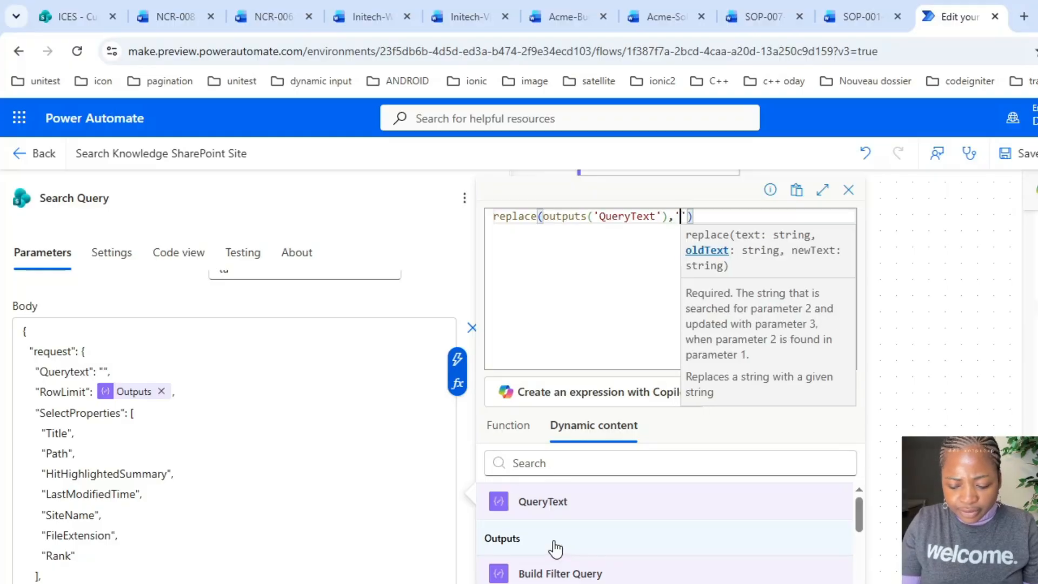
pyautogui.write('"')
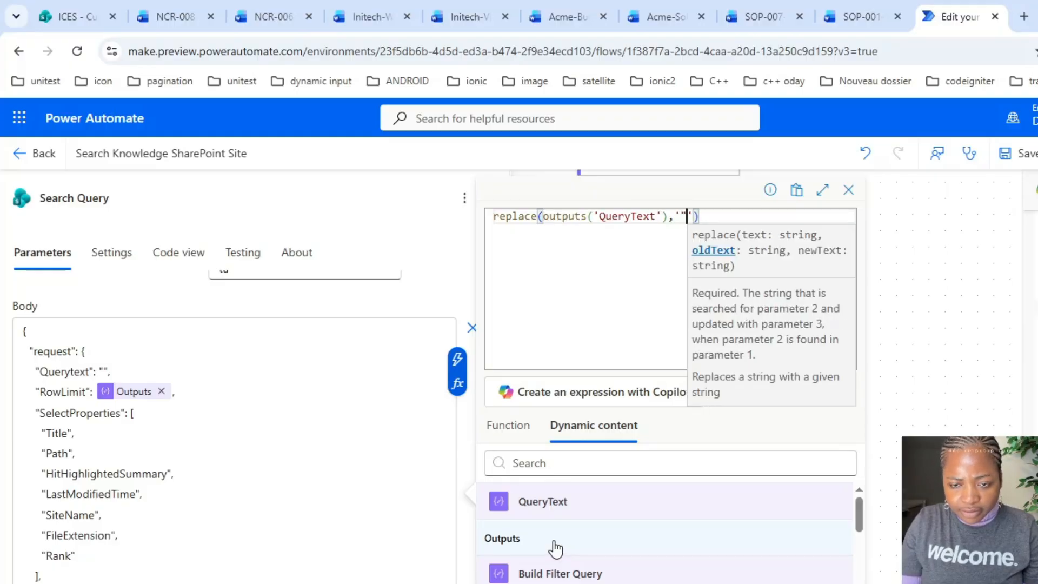
# Complete the replace expression with '\"' as the new text, add it as the Querytext value, and save the flow
pyautogui.moveTo(695, 216); pyautogui.dragTo(699, 217)
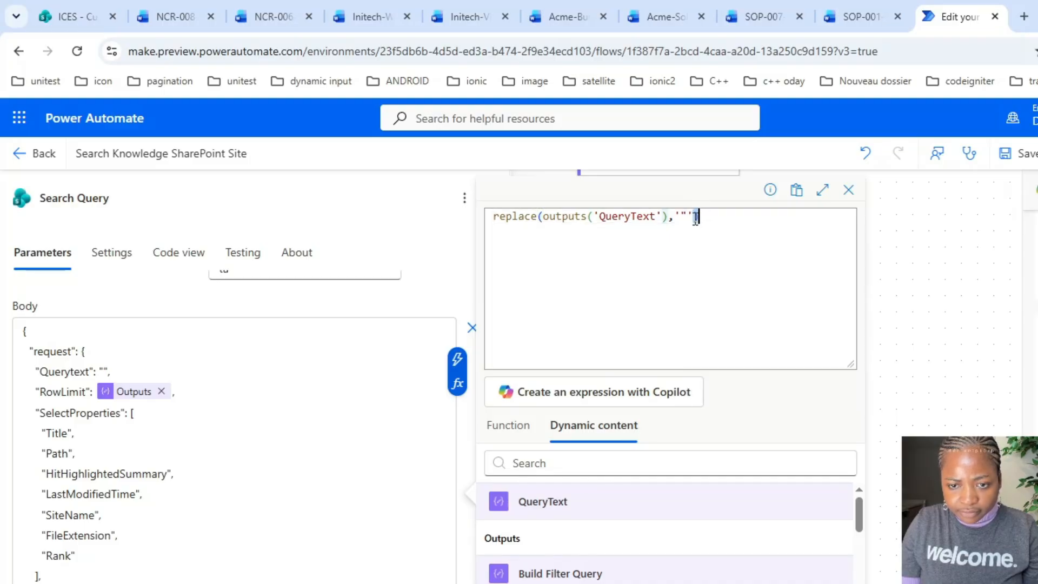
pyautogui.click(696, 216)
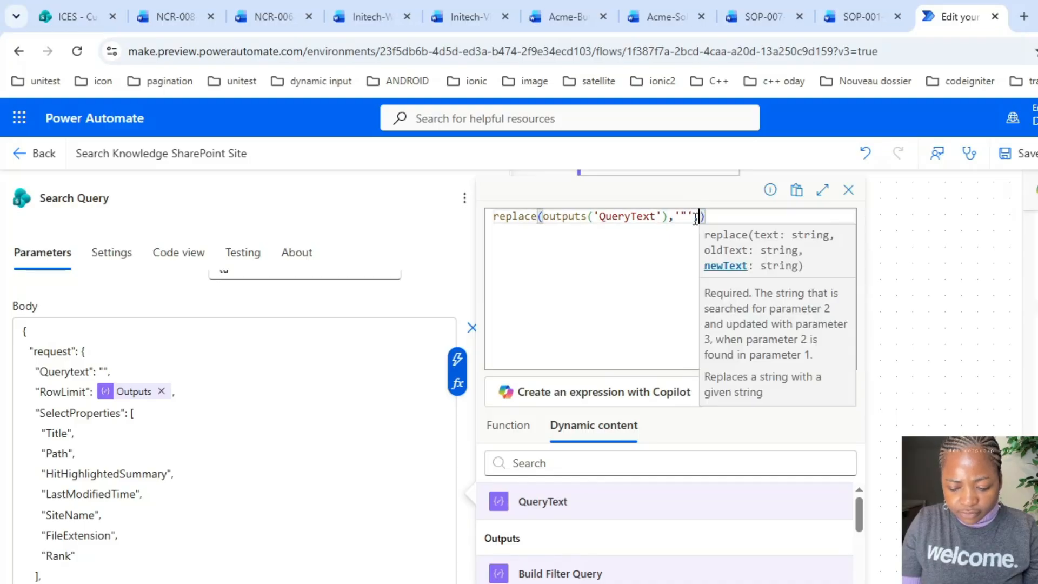
pyautogui.write("'")
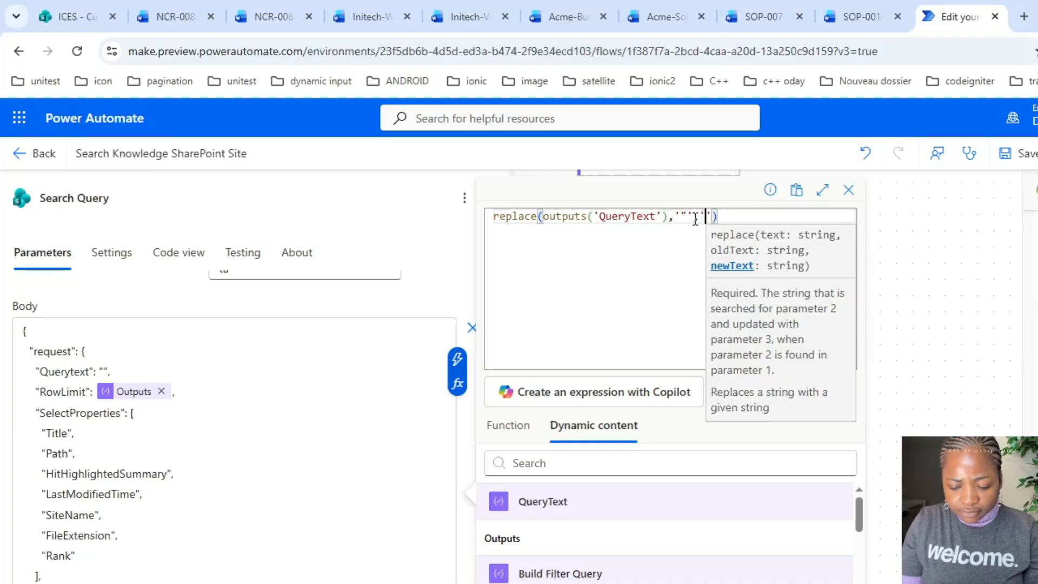
pyautogui.write('"')
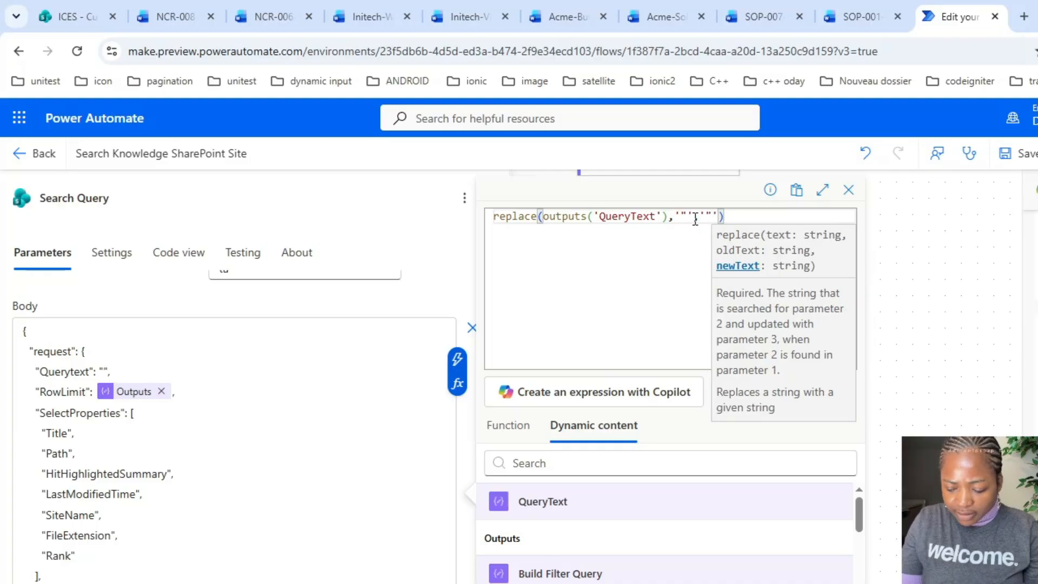
pyautogui.press('BackSpace')
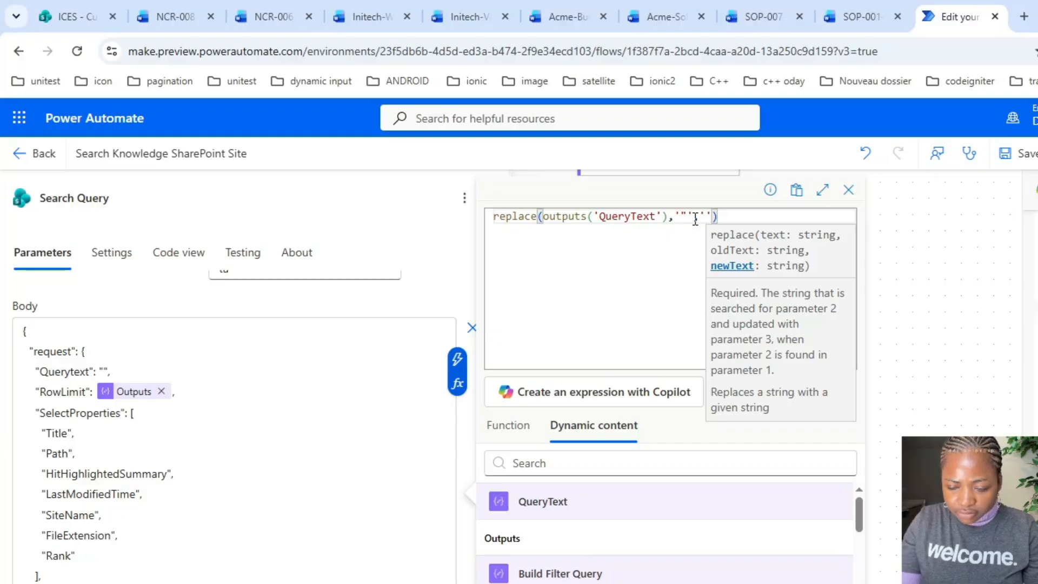
pyautogui.write('\\"')
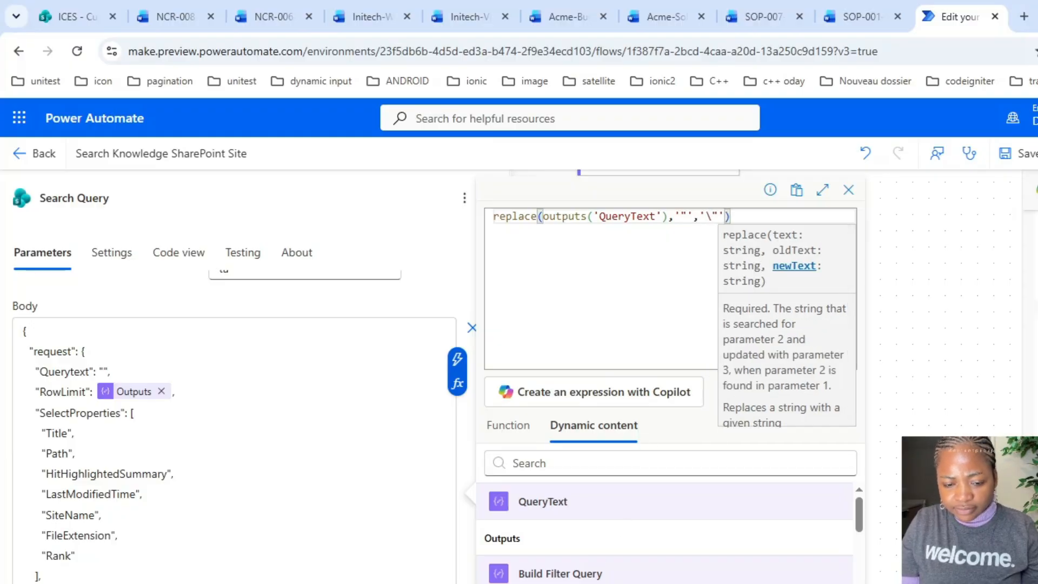
pyautogui.click(673, 583)
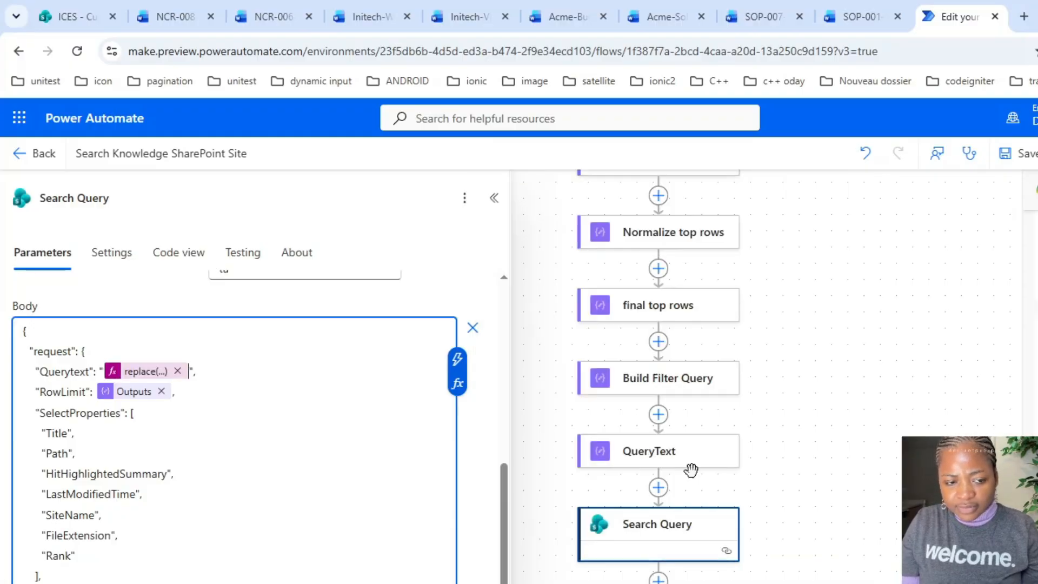
pyautogui.click(1028, 156)
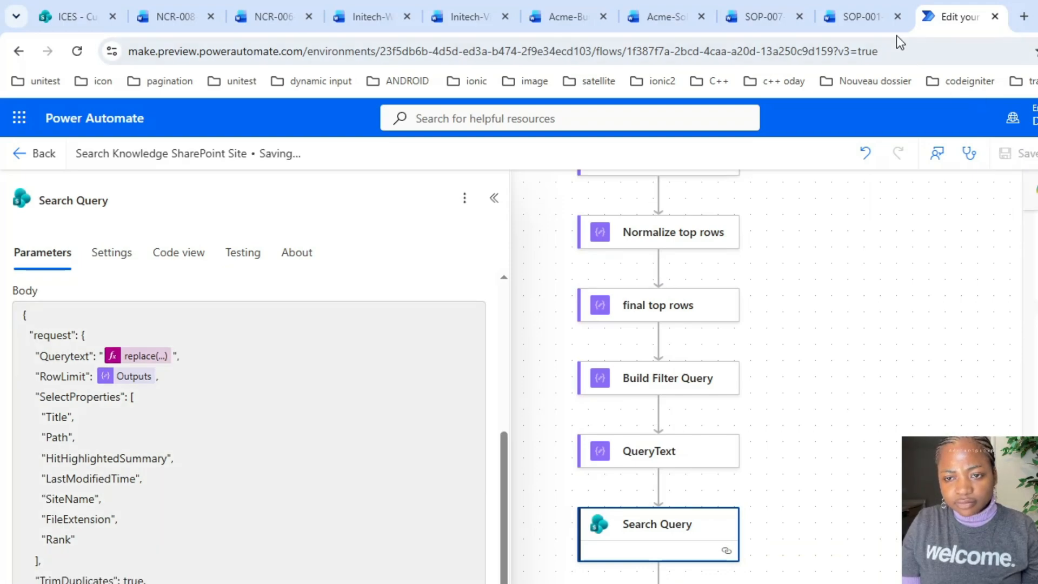
# Check the title in the SOP-001 document, and run a manual flow test with Query "Torque Wrench Calibration" and Scope "SOP"
pyautogui.click(865, 12)
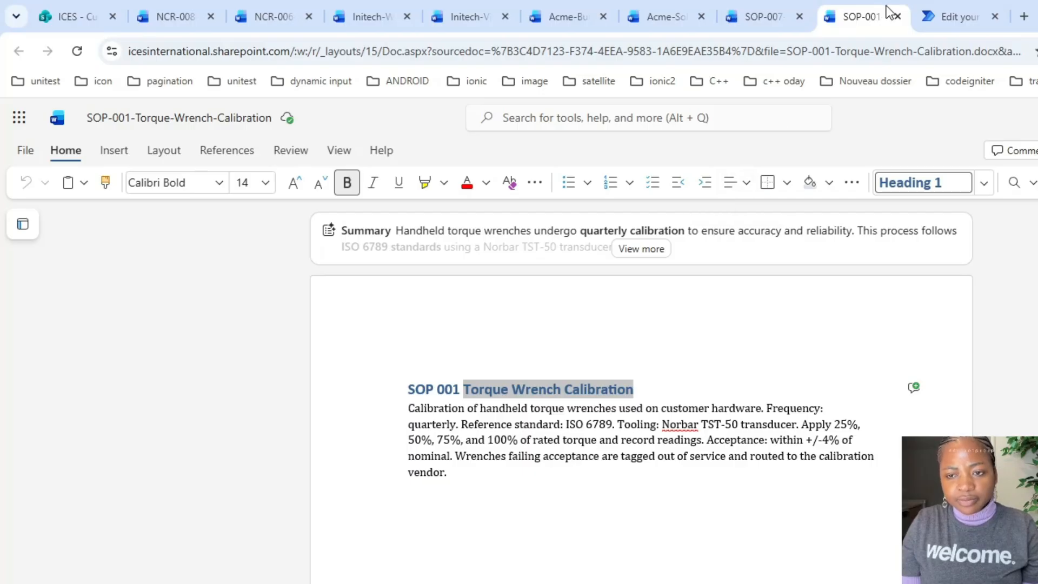
pyautogui.click(968, 12)
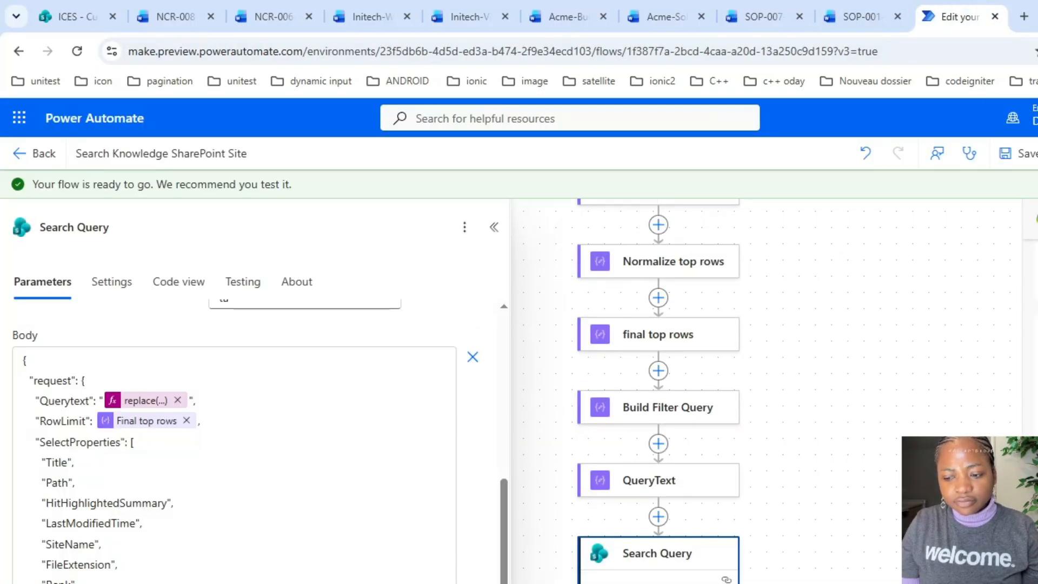
pyautogui.click(1036, 153)
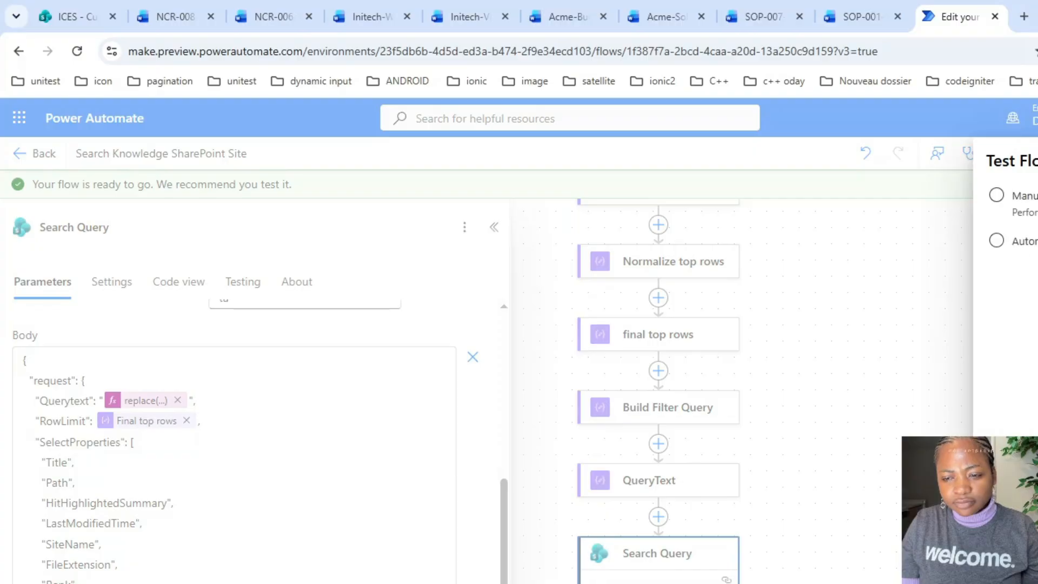
pyautogui.click(1024, 196)
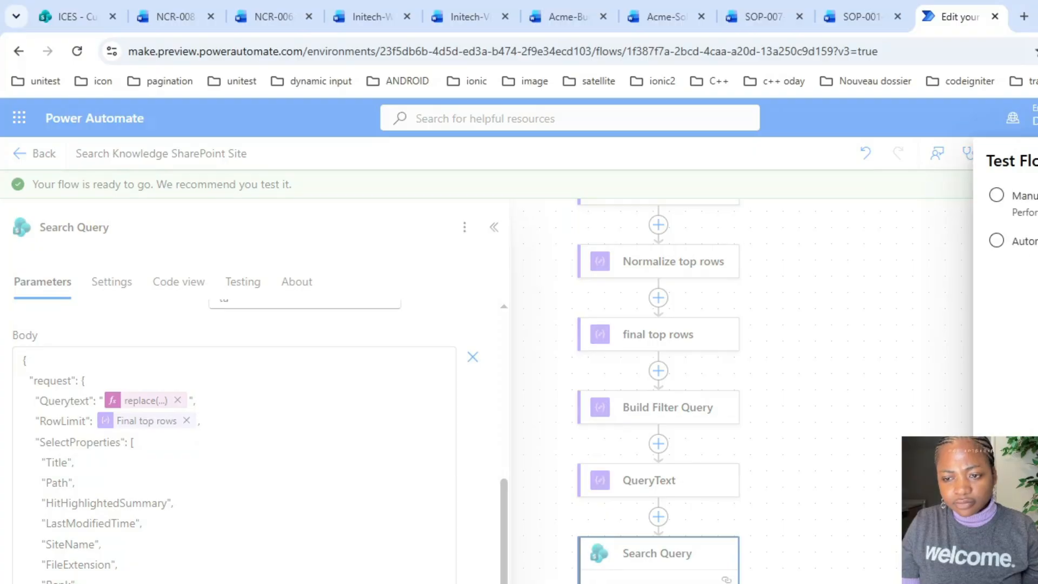
pyautogui.click(997, 195)
pyautogui.click(1007, 572)
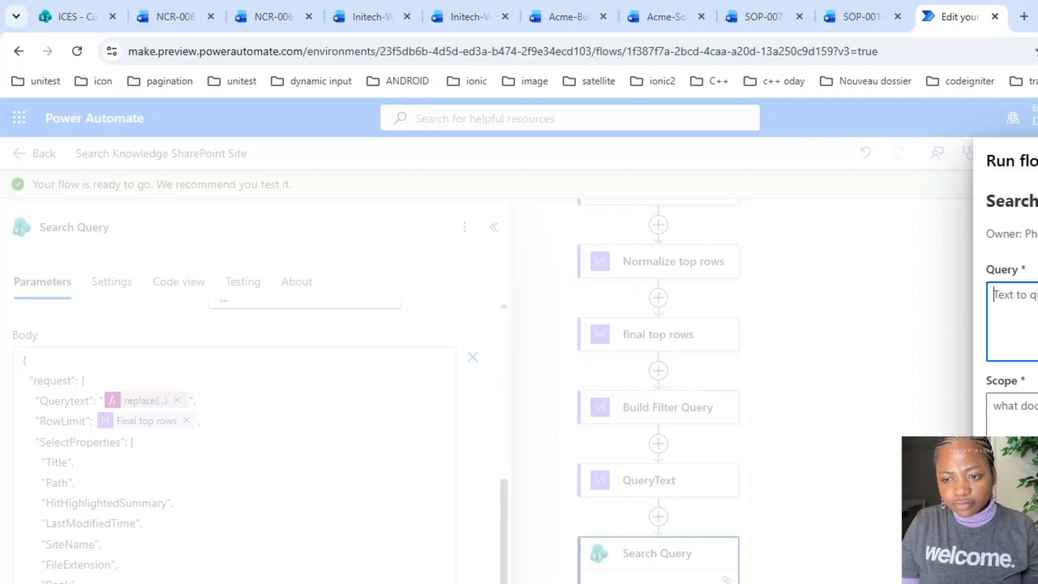
pyautogui.hotkey('ctrl', 'v')
pyautogui.click(1013, 407)
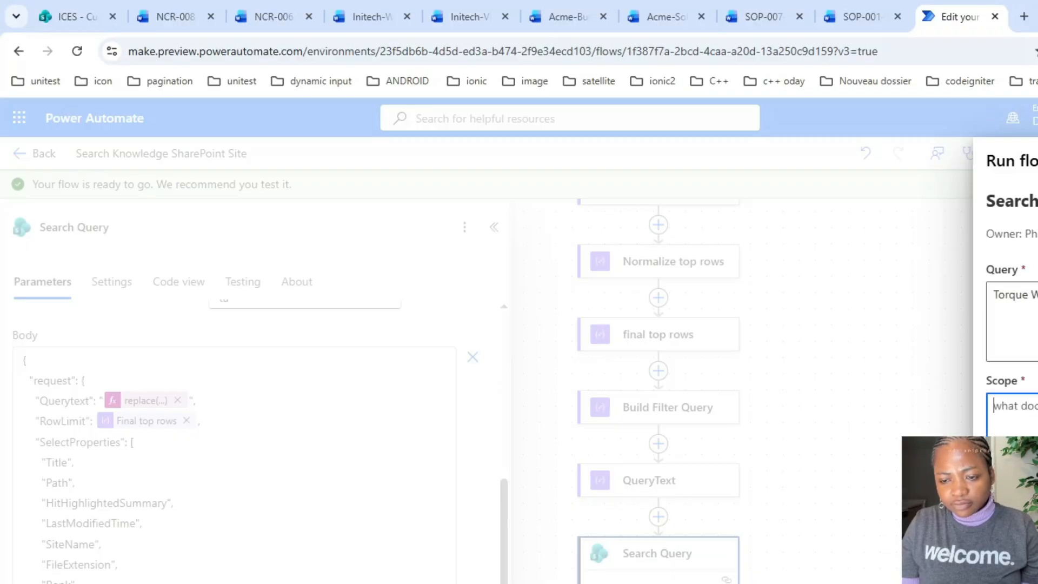
pyautogui.write('SOP')
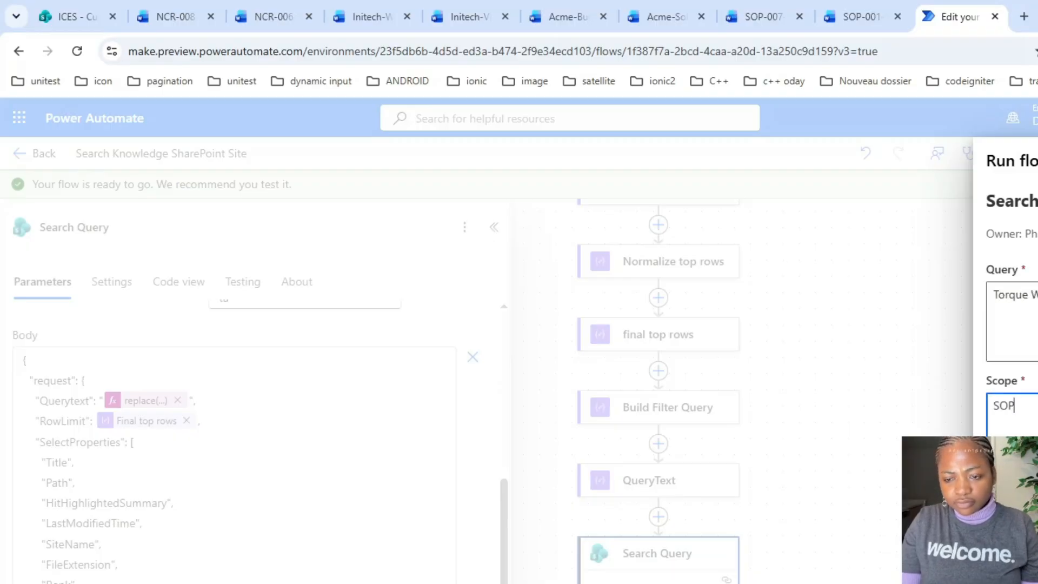
pyautogui.press('Tab')
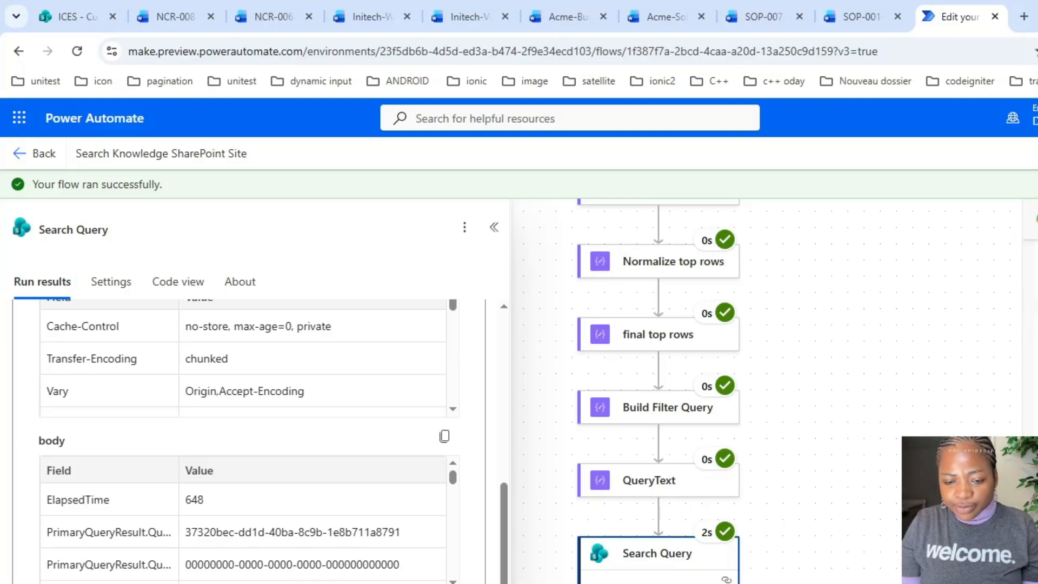
# Open Compose 6's raw outputs from the test run and look over the start of PrimaryQueryResult
pyautogui.click(659, 583)
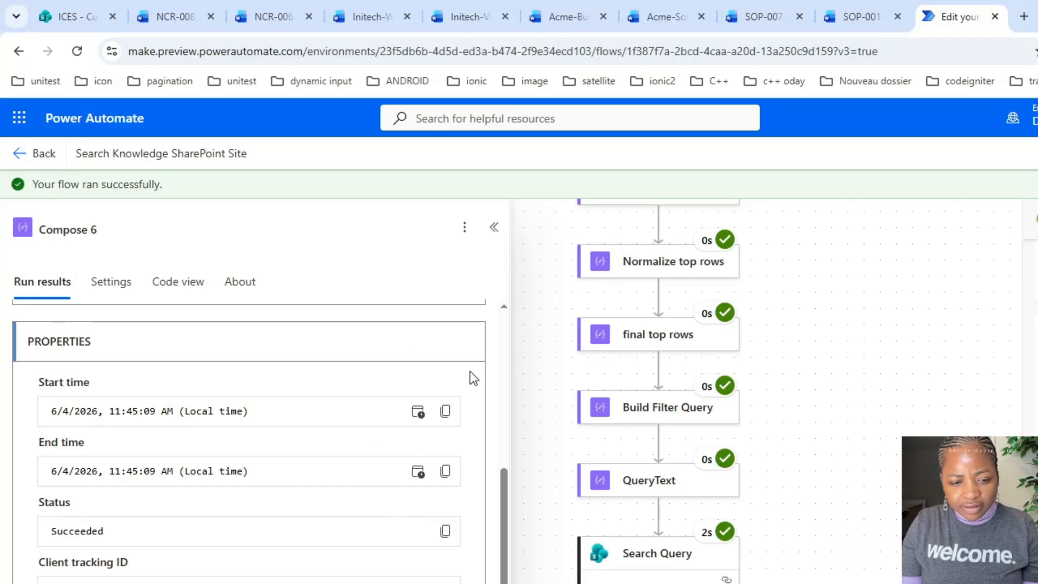
pyautogui.scroll(2, 504, 349)
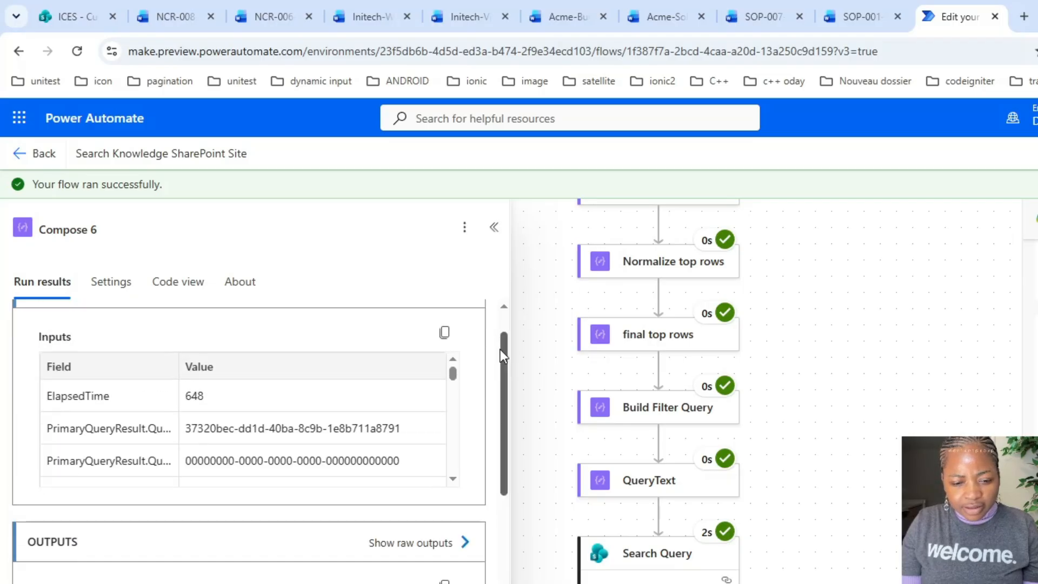
pyautogui.click(457, 552)
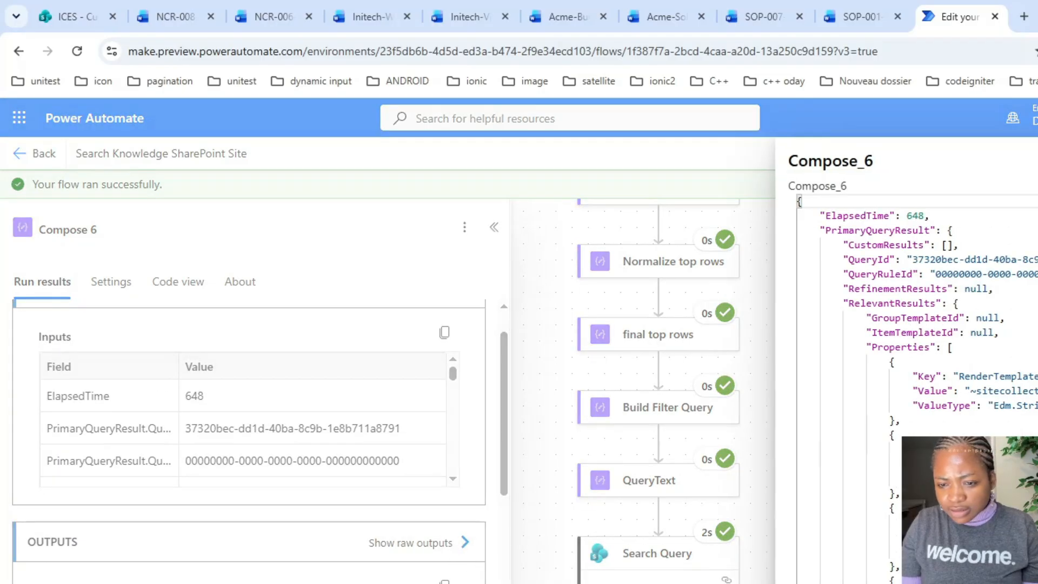
pyautogui.scroll(-1, 917, 304)
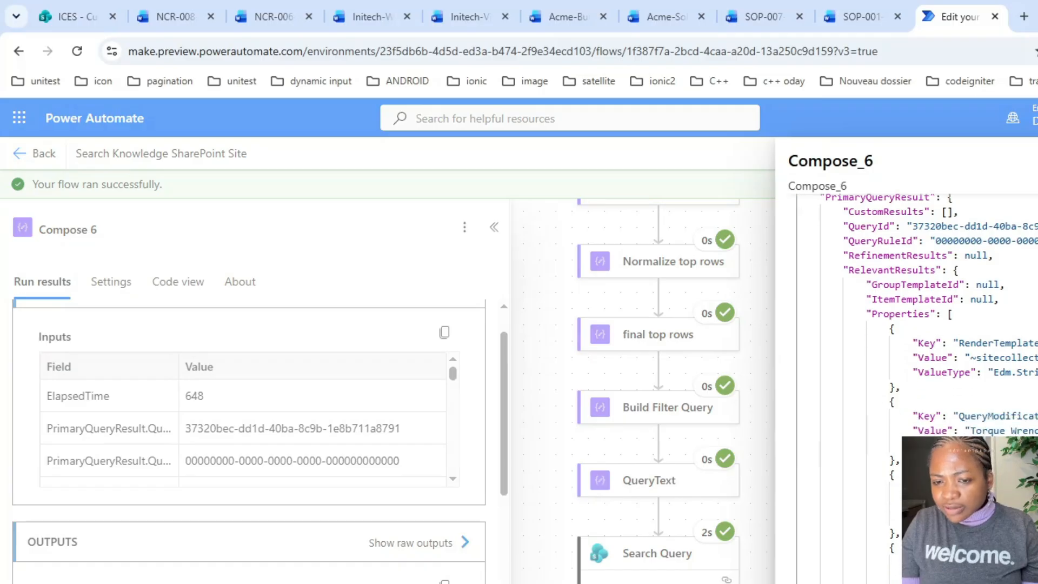
pyautogui.scroll(1, 917, 304)
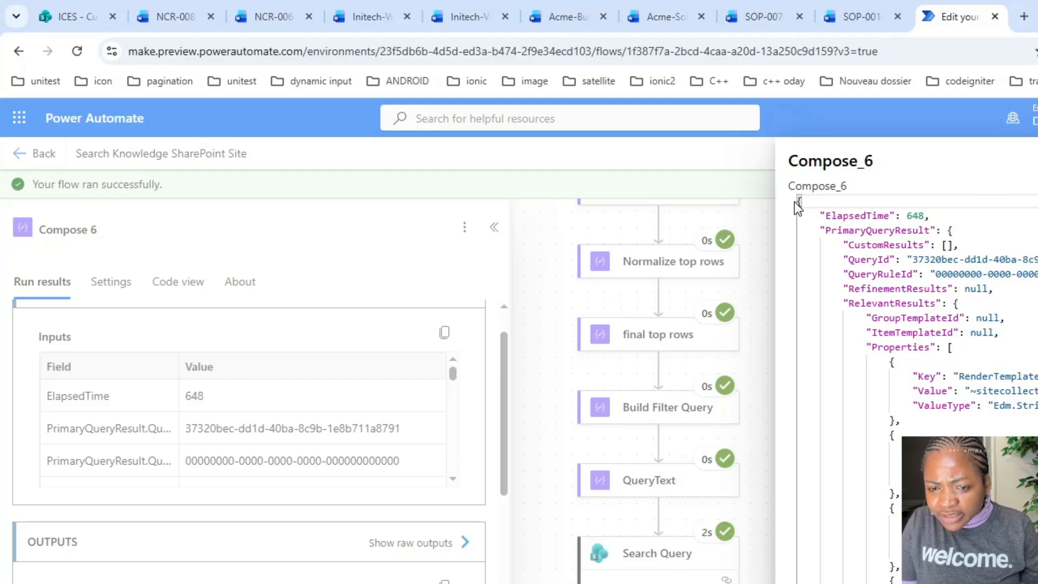
# Select the entire JSON in Compose 6's raw outputs, and clear the selection
pyautogui.moveTo(798, 202); pyautogui.dragTo(892, 581)
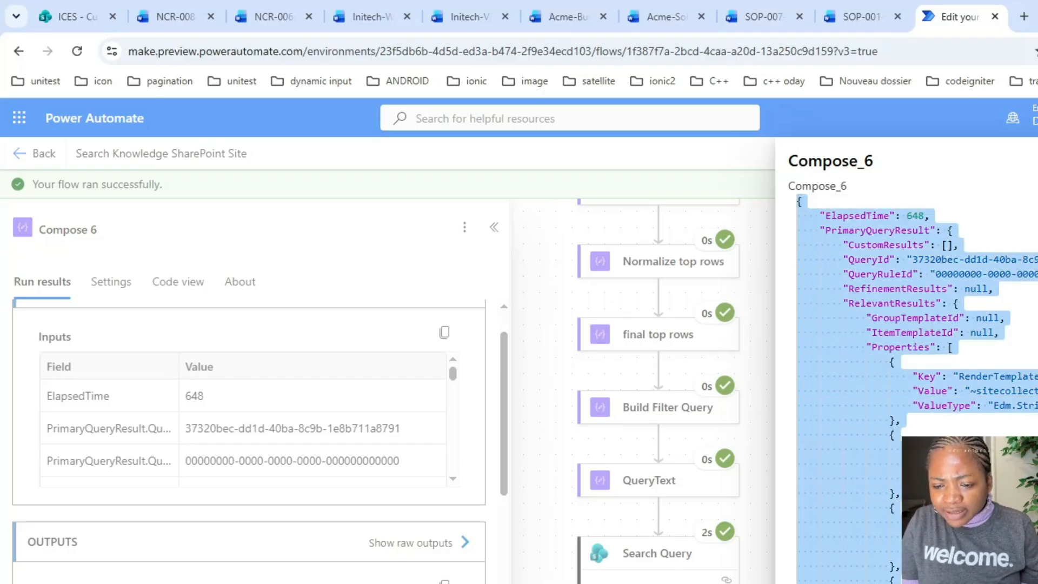
pyautogui.click(893, 579)
pyautogui.hotkey('ctrl', 'a')
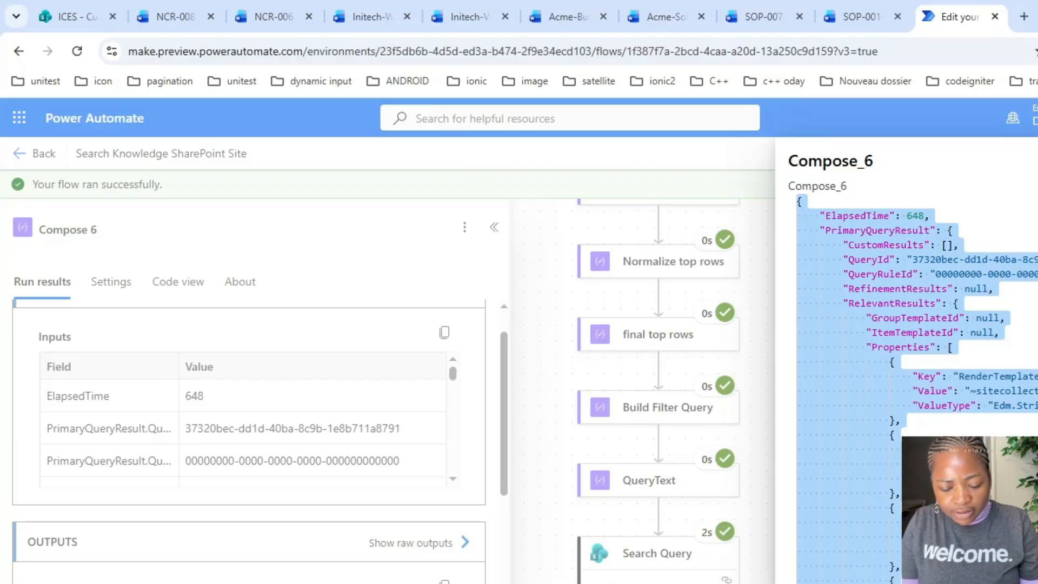
pyautogui.hotkey('alt', 'Tab')
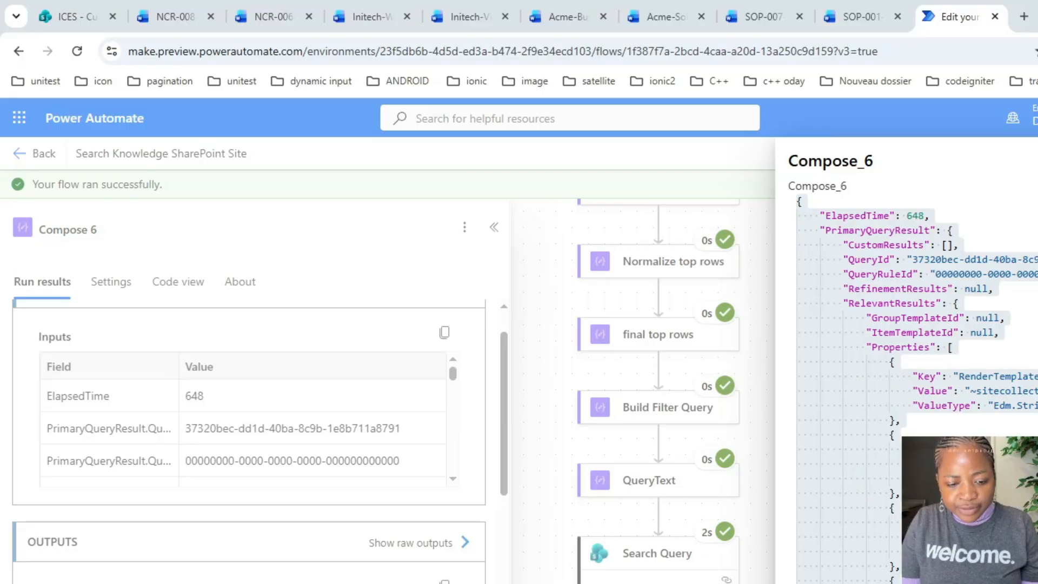
pyautogui.click(963, 449)
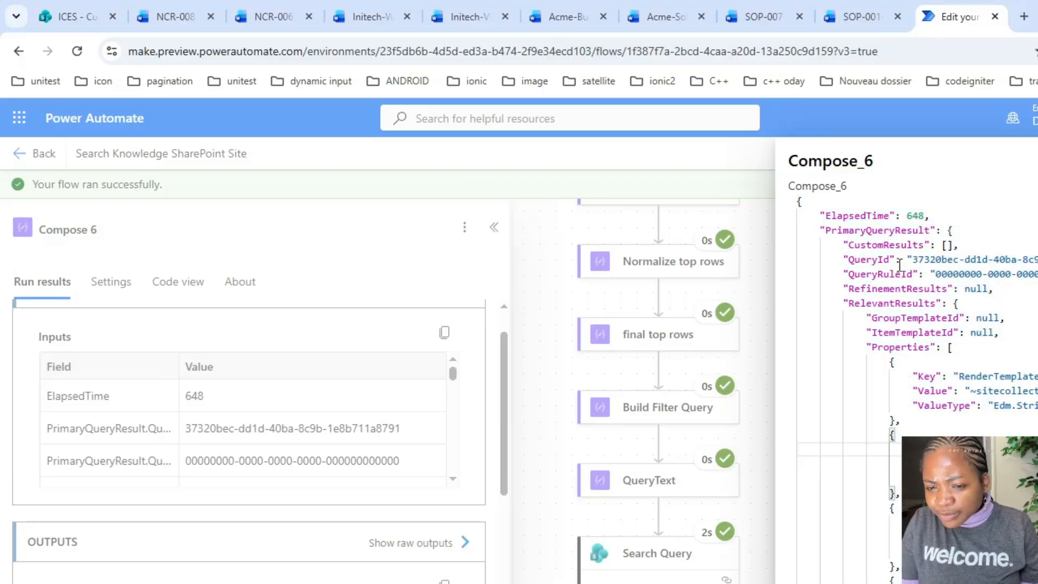
# Trace RelevantResults down to the first table row's Title cell, and compare its value with the heading in the SOP-001 document
pyautogui.moveTo(844, 303); pyautogui.dragTo(942, 301)
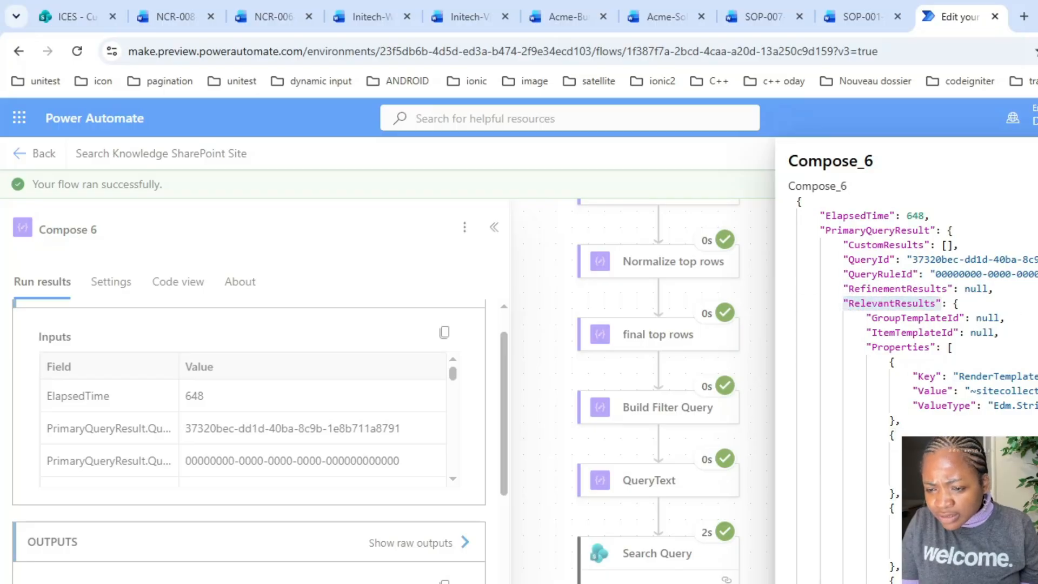
pyautogui.scroll(-10, 919, 324)
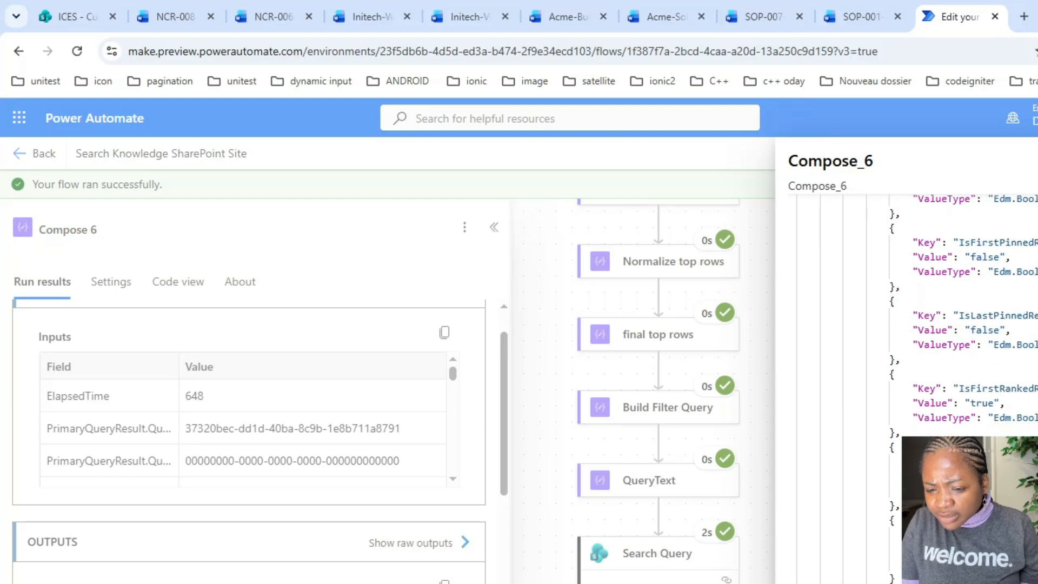
pyautogui.scroll(-3, 920, 325)
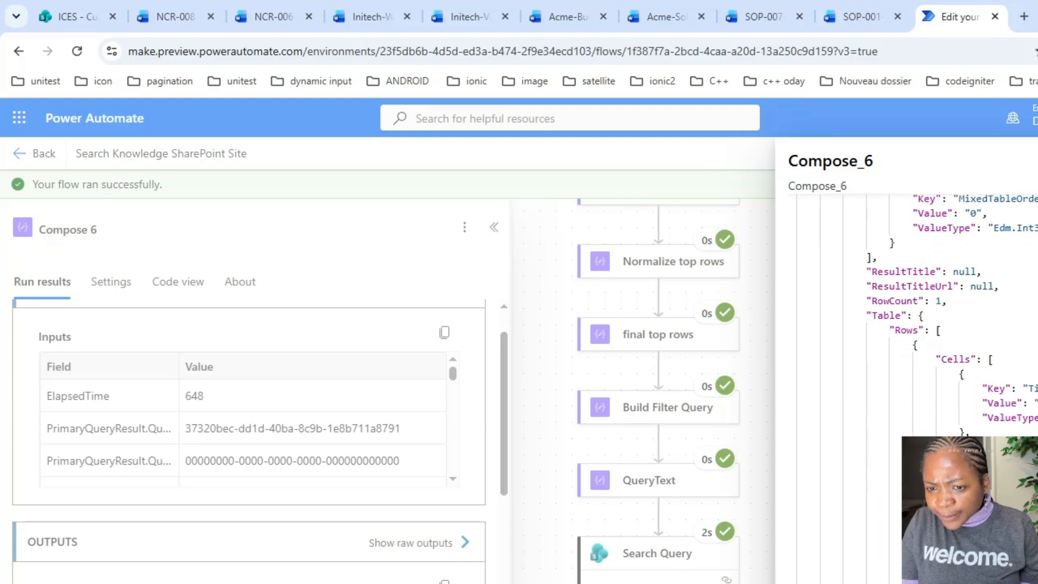
pyautogui.scroll(-2, 920, 325)
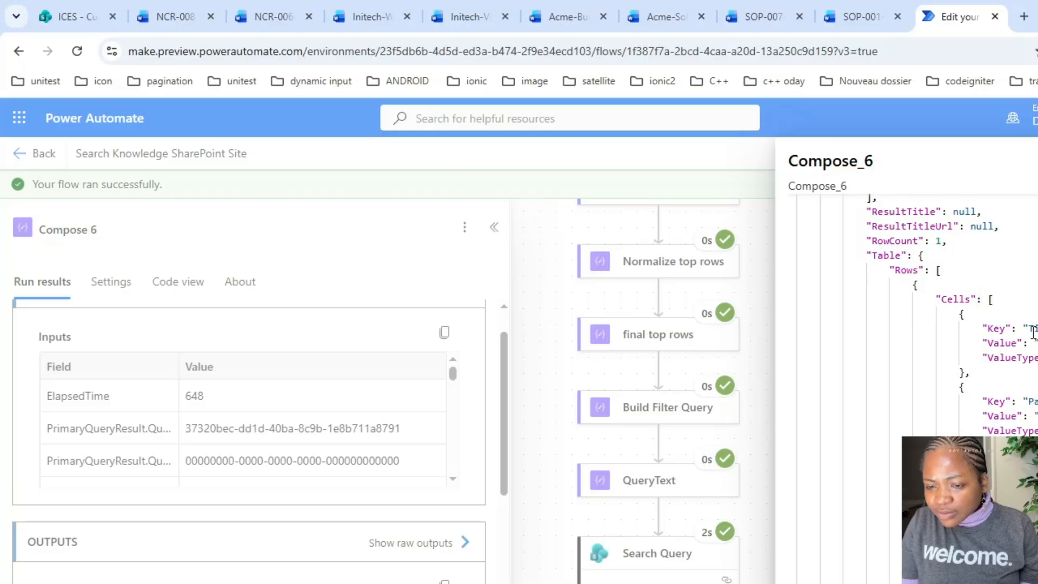
pyautogui.moveTo(1024, 329); pyautogui.dragTo(1037, 329)
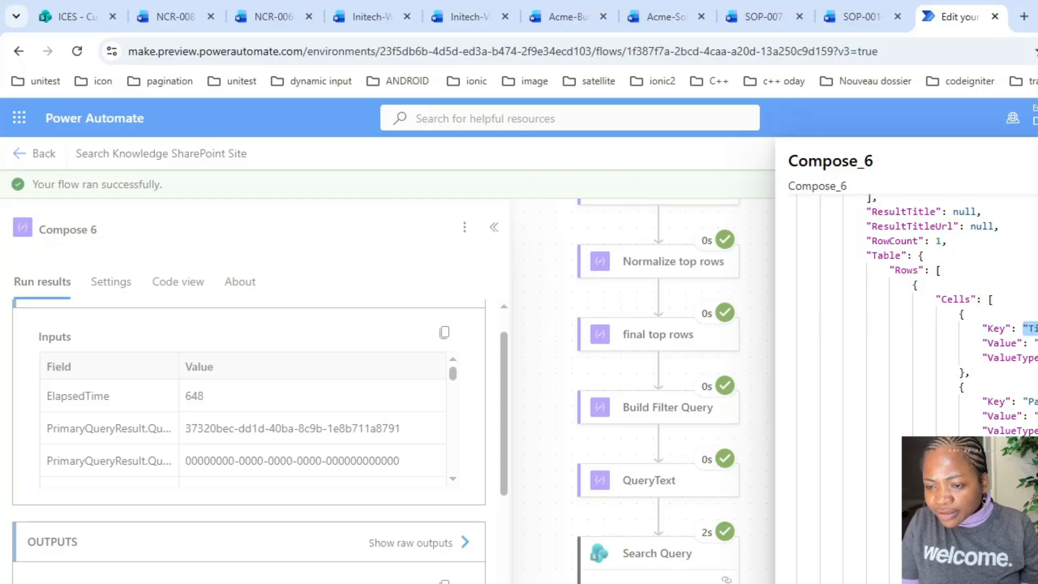
pyautogui.click(1037, 343)
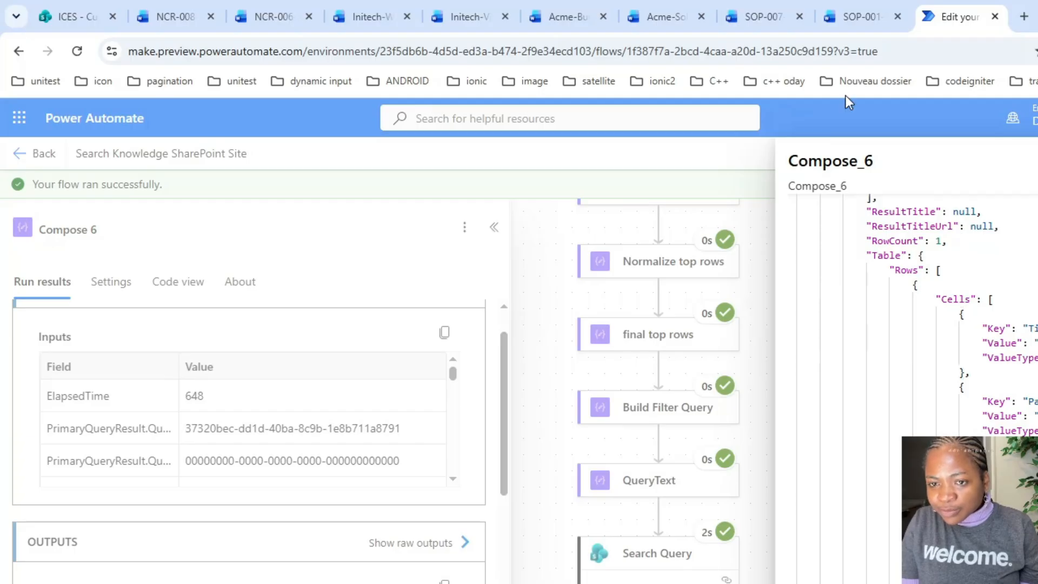
pyautogui.click(860, 10)
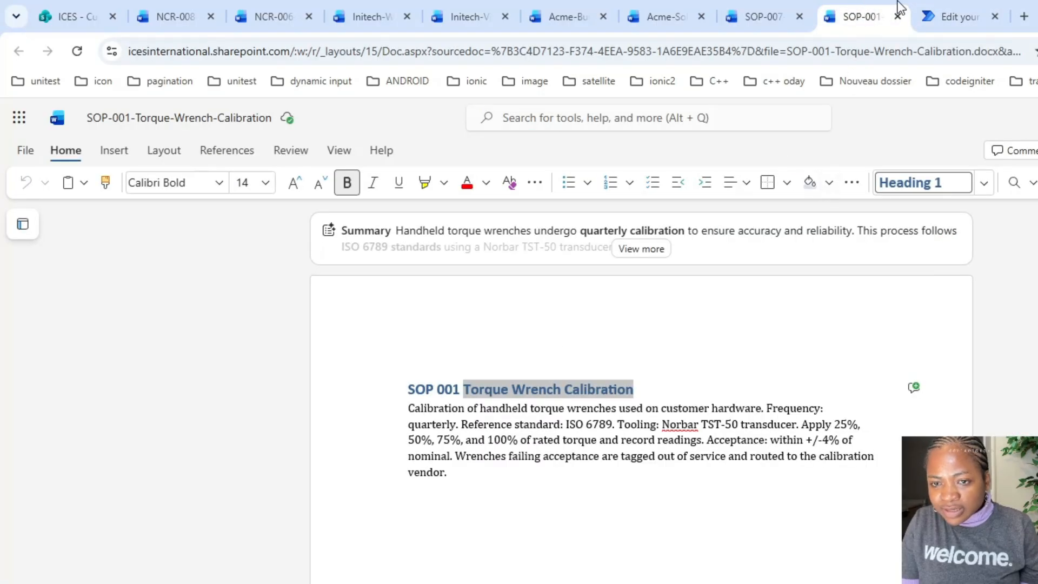
pyautogui.click(959, 12)
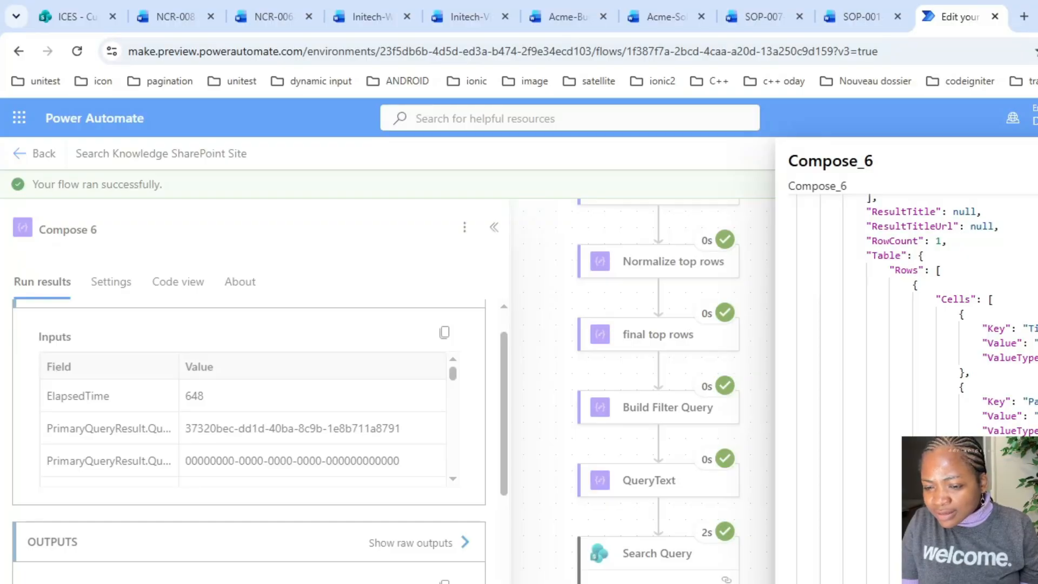
# Examine the remaining cells of the result row, from Path through Rank, and the query properties at the end of the JSON
pyautogui.scroll(-3, 913, 324)
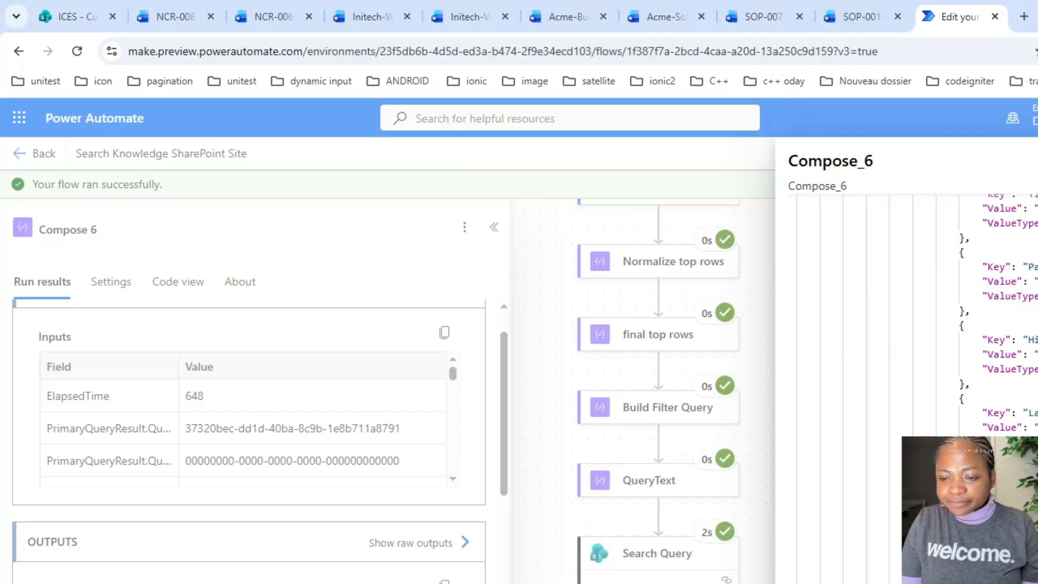
pyautogui.scroll(-1, 914, 324)
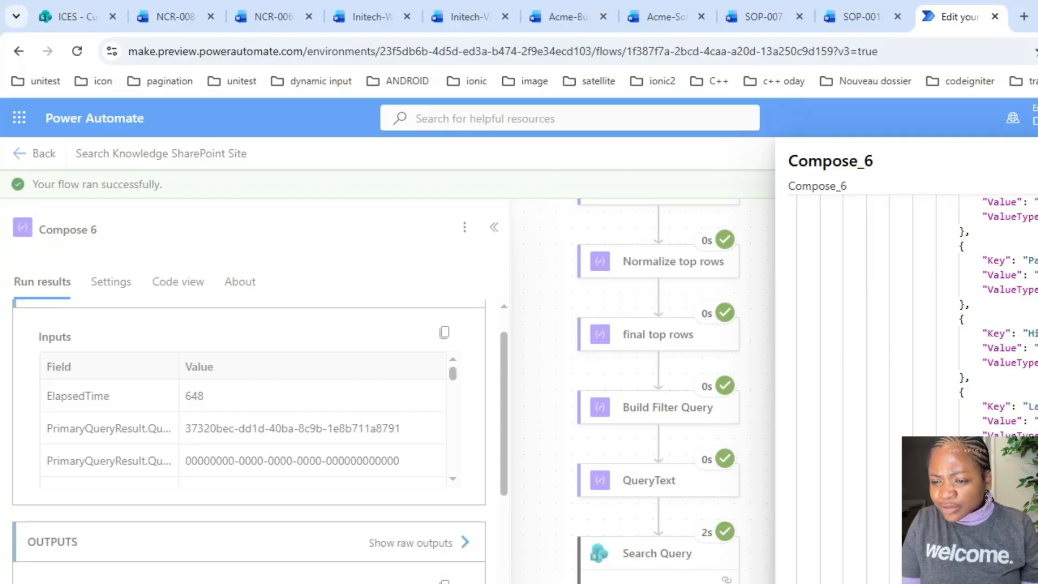
pyautogui.scroll(-4, 914, 325)
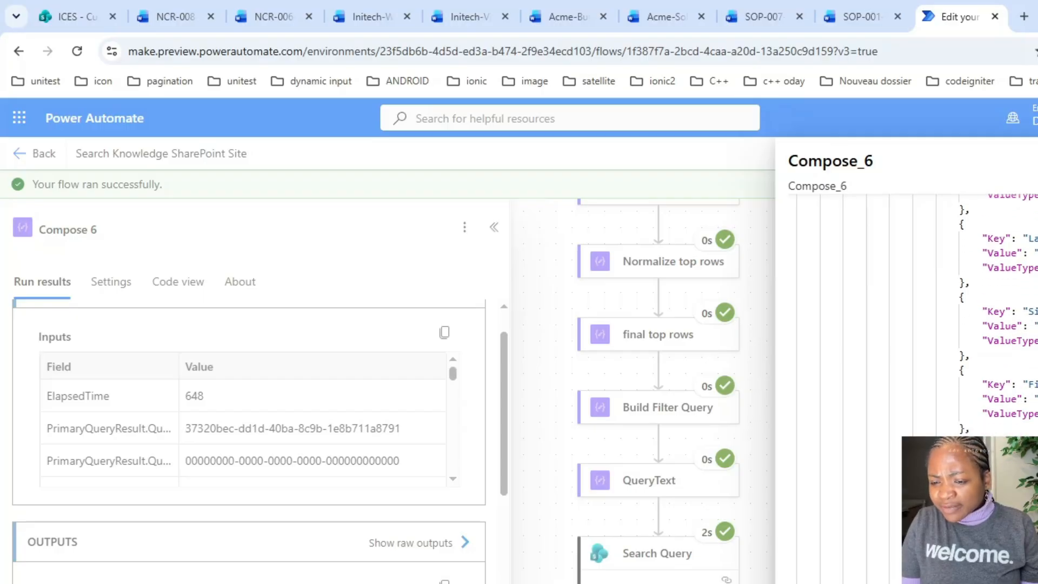
pyautogui.scroll(-2, 914, 324)
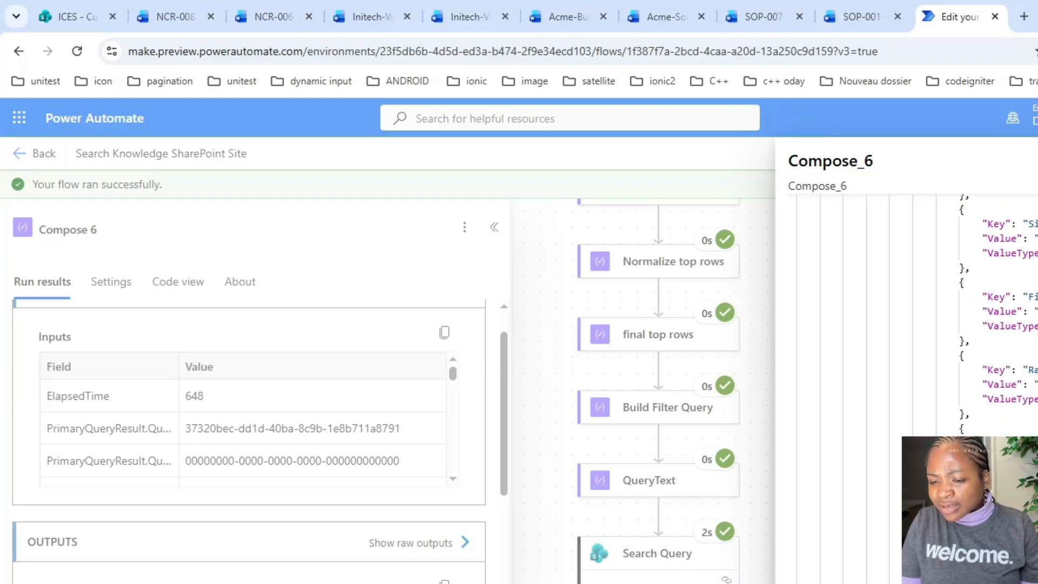
pyautogui.scroll(-8, 914, 324)
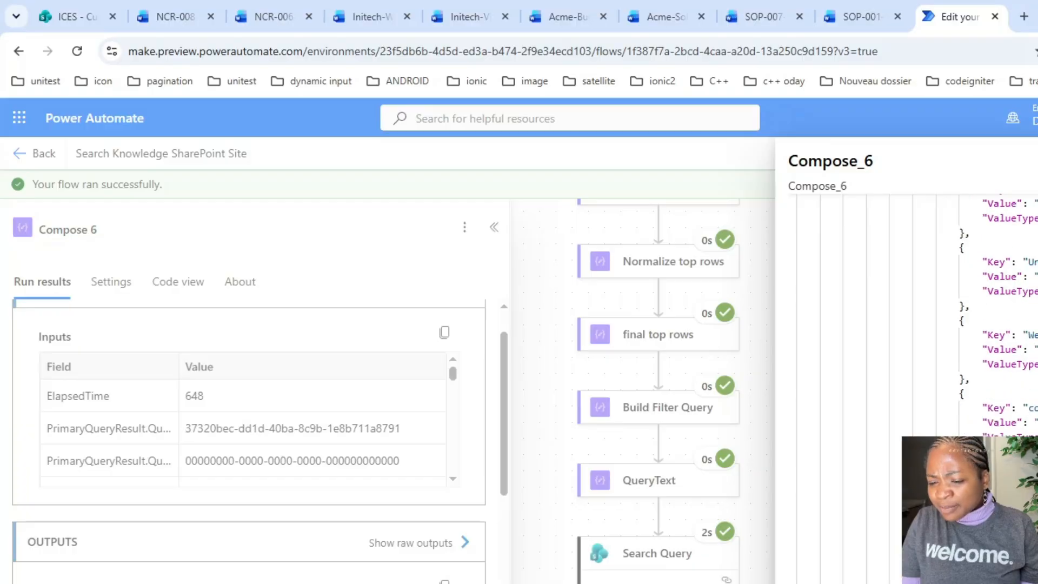
pyautogui.scroll(-4, 914, 325)
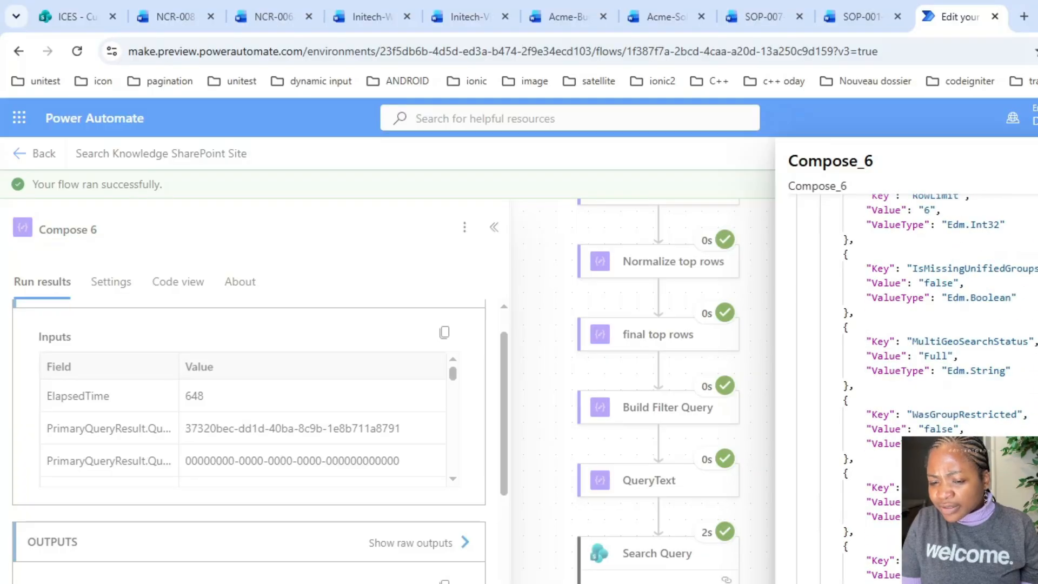
pyautogui.scroll(20, 914, 324)
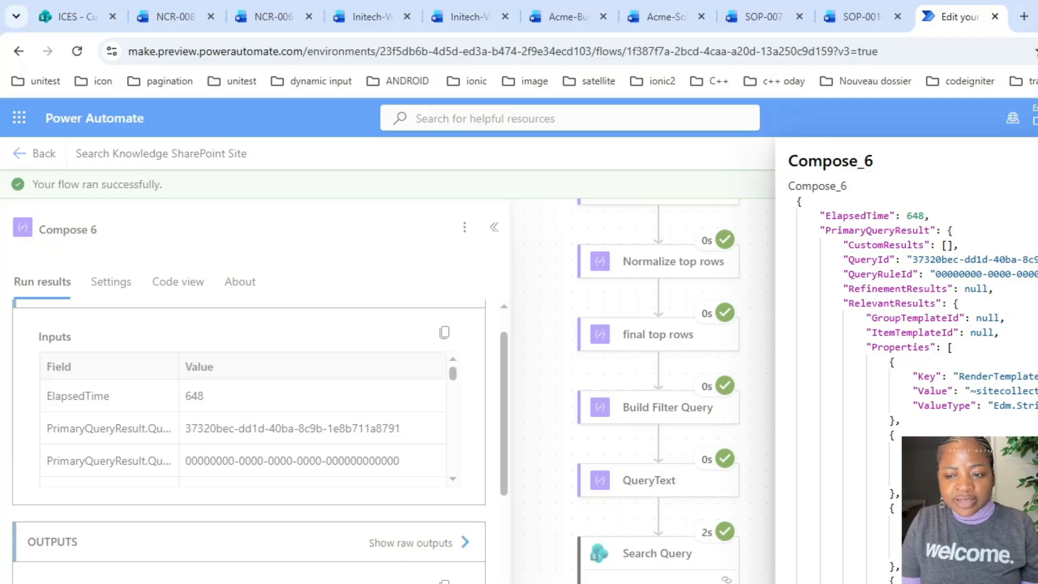
# Select Compose 6's whole output JSON, close the raw view, and return the flow to editing
pyautogui.click(990, 274)
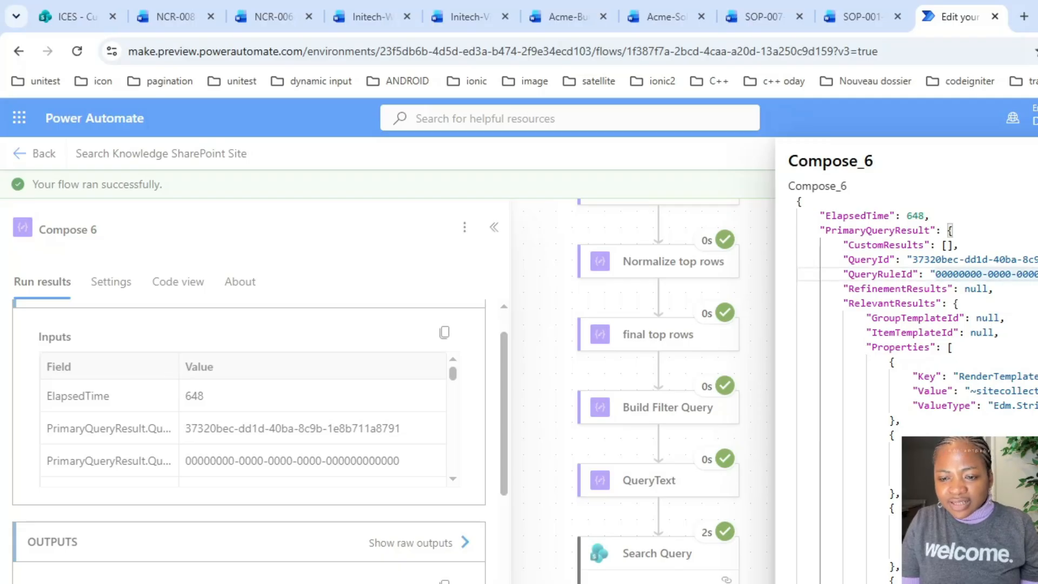
pyautogui.hotkey('ctrl', 'a')
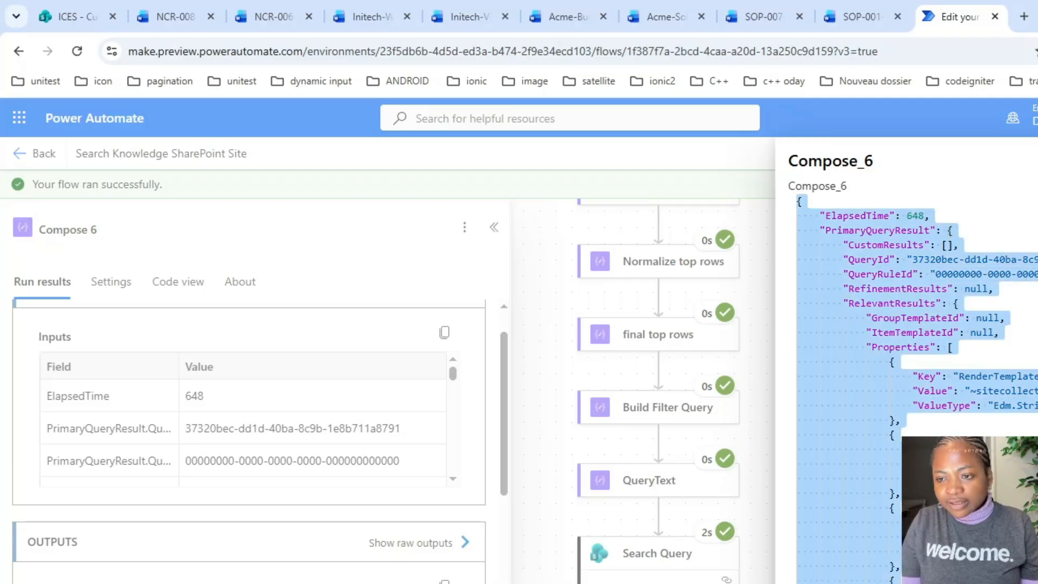
pyautogui.press('Escape')
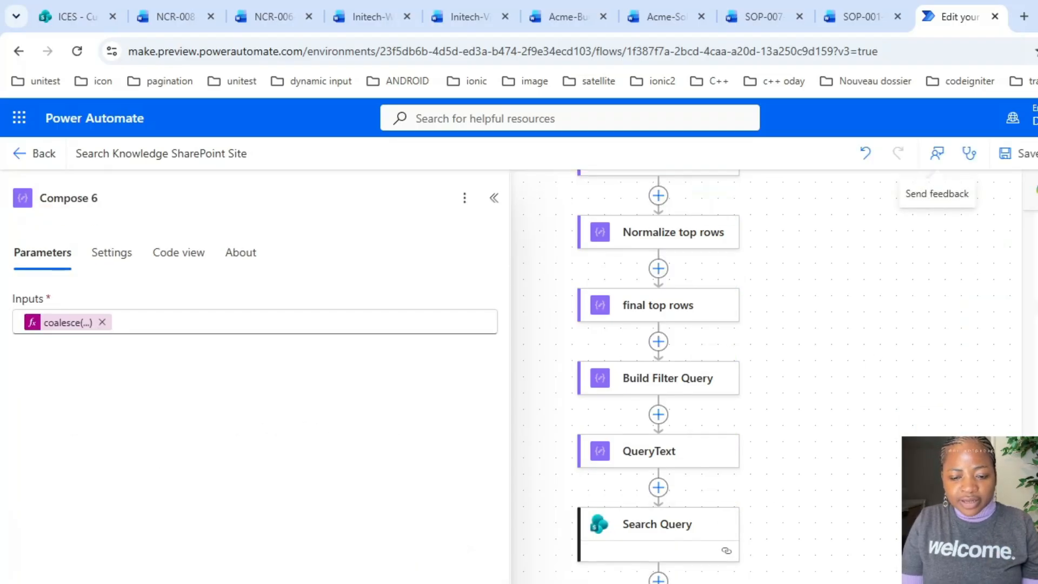
# Add a Compose action after Compose 6 and paste the copied search output JSON as its input
pyautogui.write('COMPOSE')
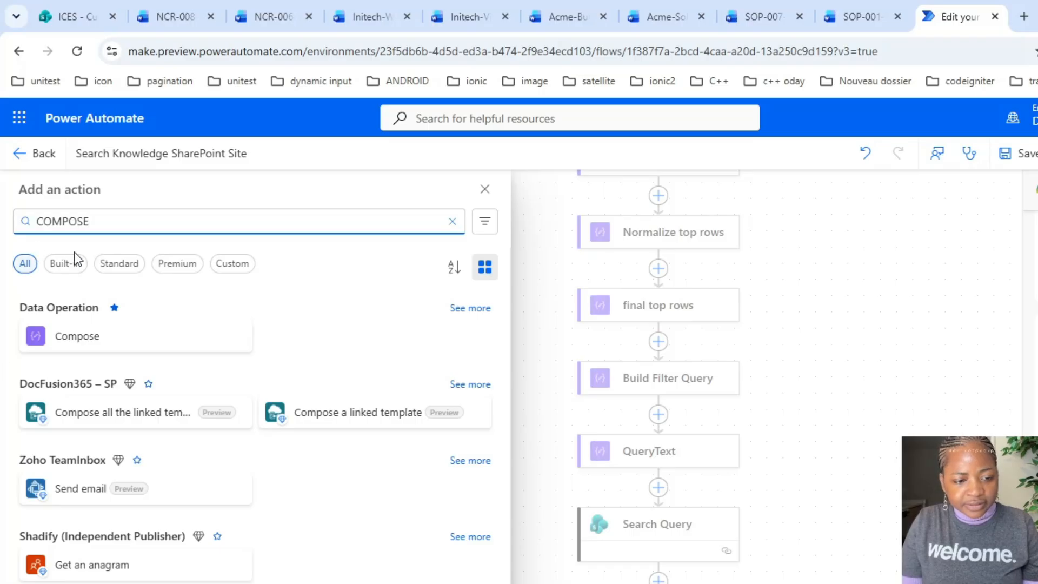
pyautogui.click(103, 348)
pyautogui.click(84, 324)
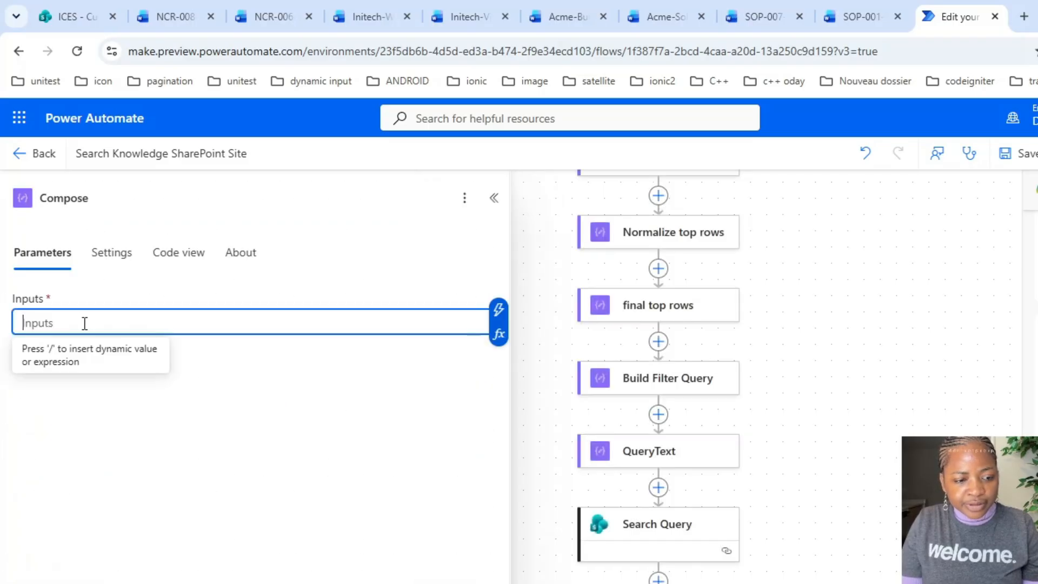
pyautogui.hotkey('ctrl', 'v')
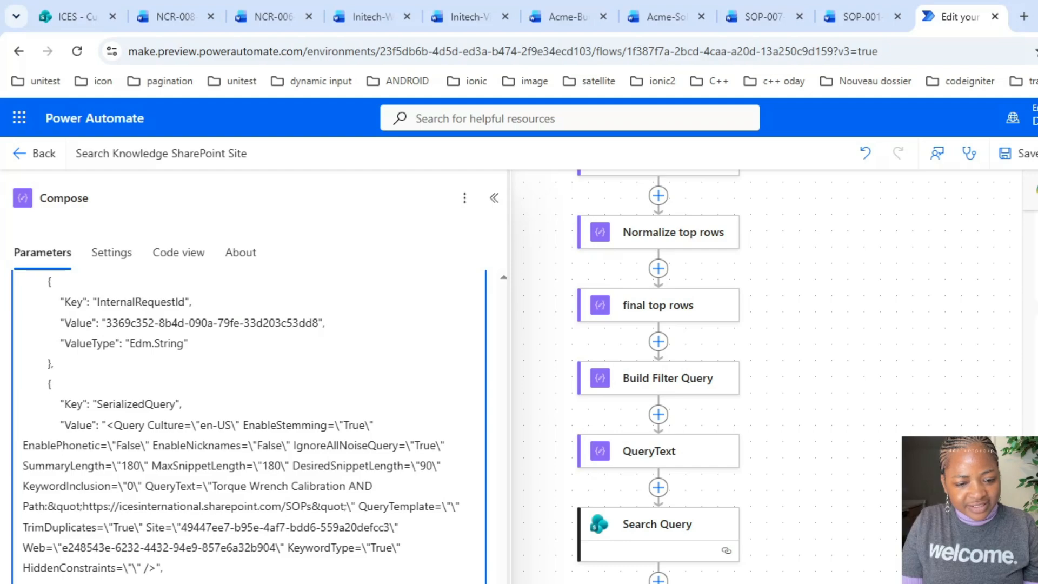
pyautogui.moveTo(509, 518); pyautogui.dragTo(535, 421)
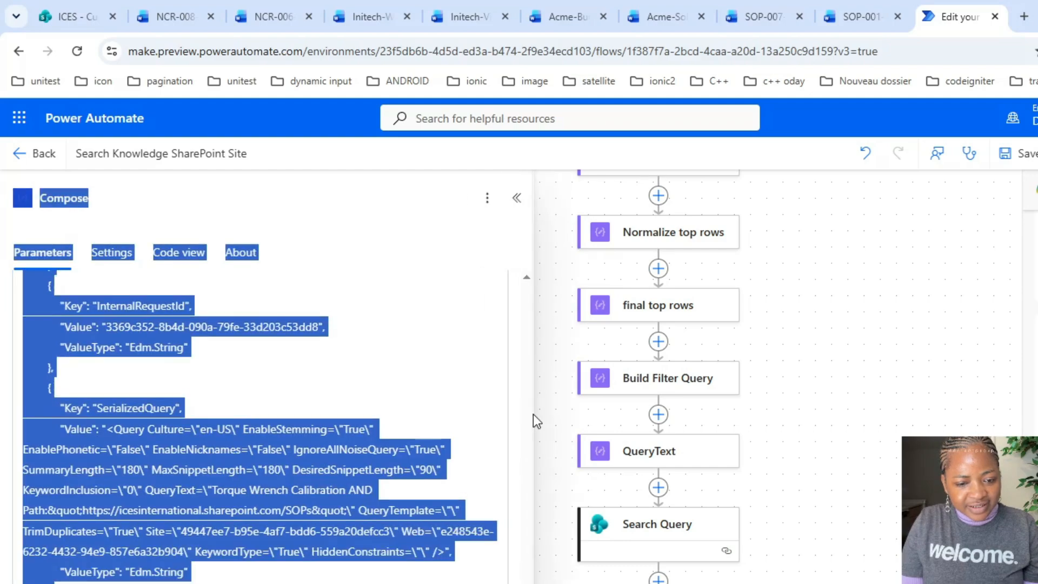
pyautogui.click(496, 479)
pyautogui.moveTo(527, 581); pyautogui.dragTo(549, 196)
# Rename the new Compose action as Body_Result_SearchQuery
pyautogui.click(93, 199)
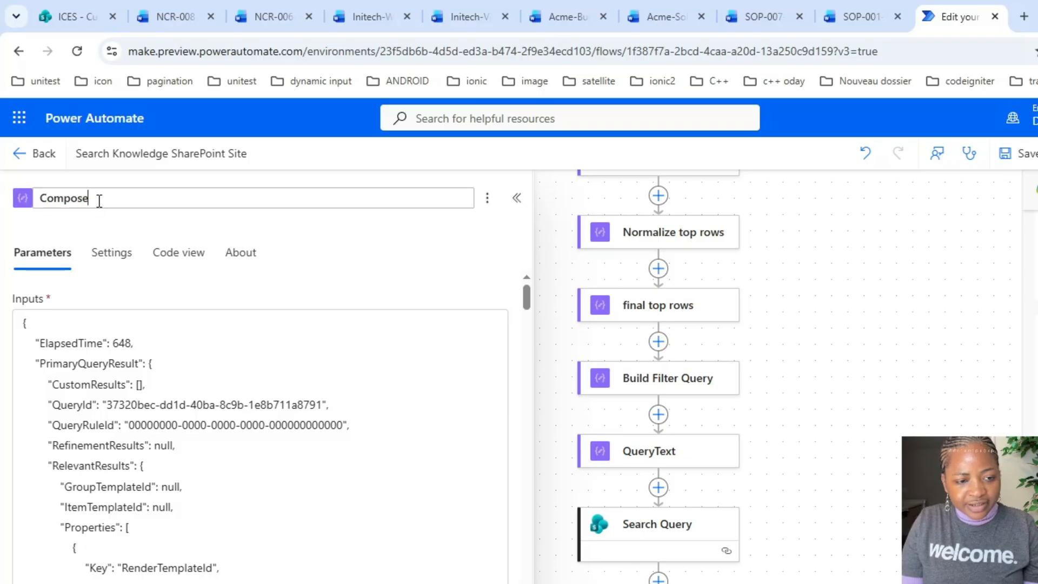
pyautogui.moveTo(93, 199); pyautogui.dragTo(16, 177)
pyautogui.write('Bo')
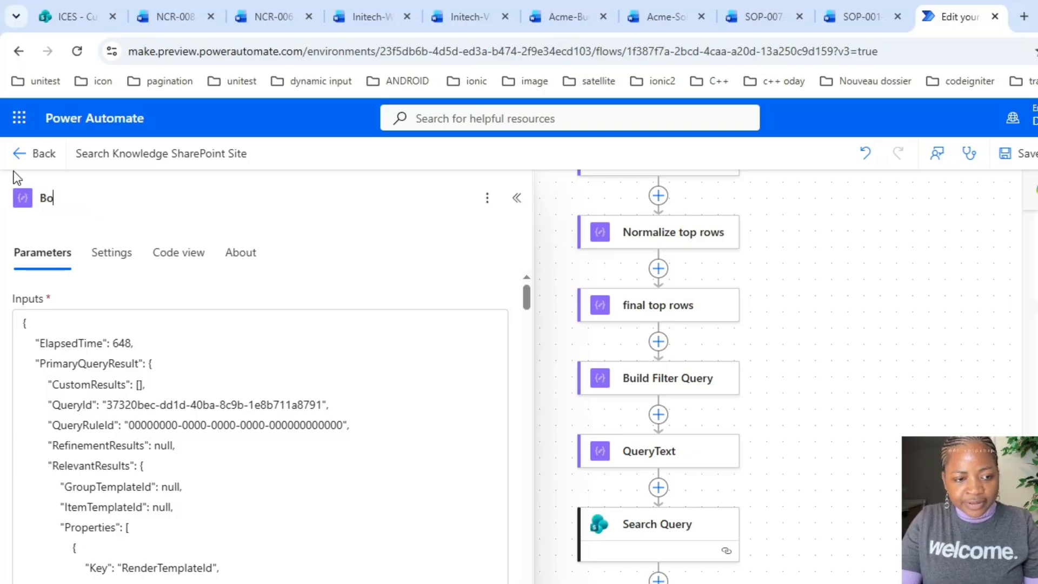
pyautogui.write('dy_R')
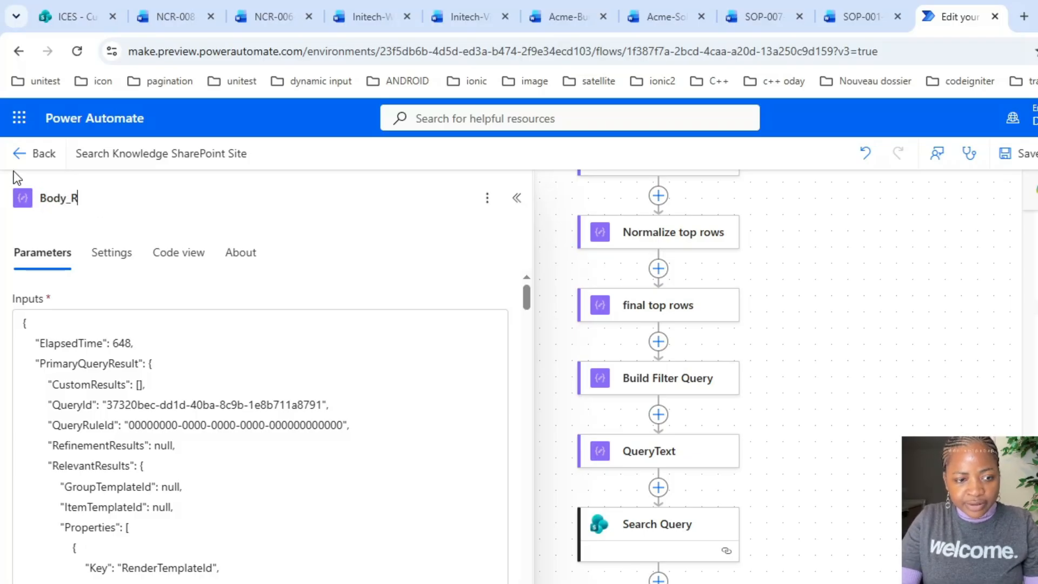
pyautogui.write('esult_S')
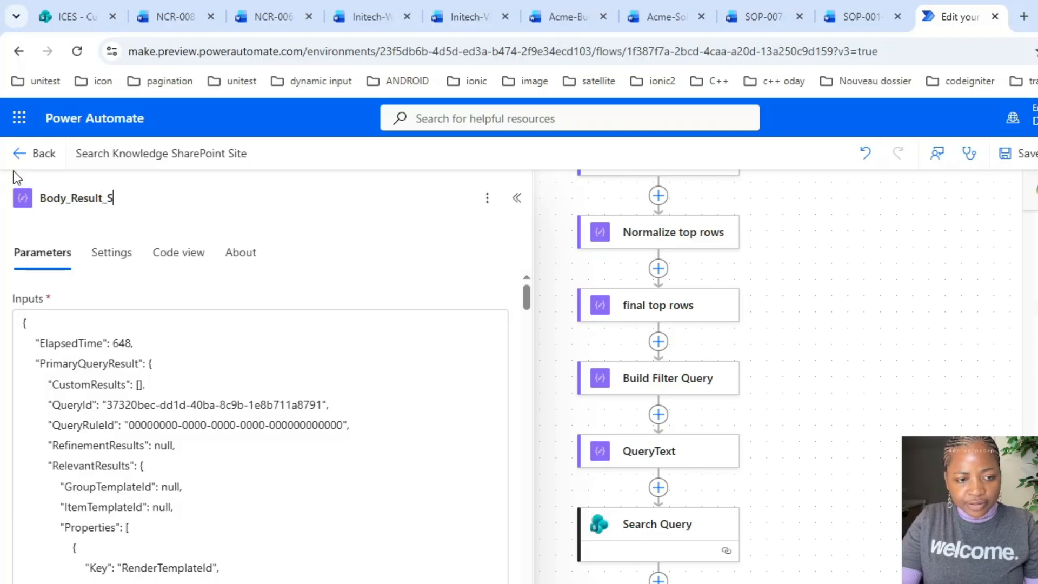
pyautogui.write('earchQuery')
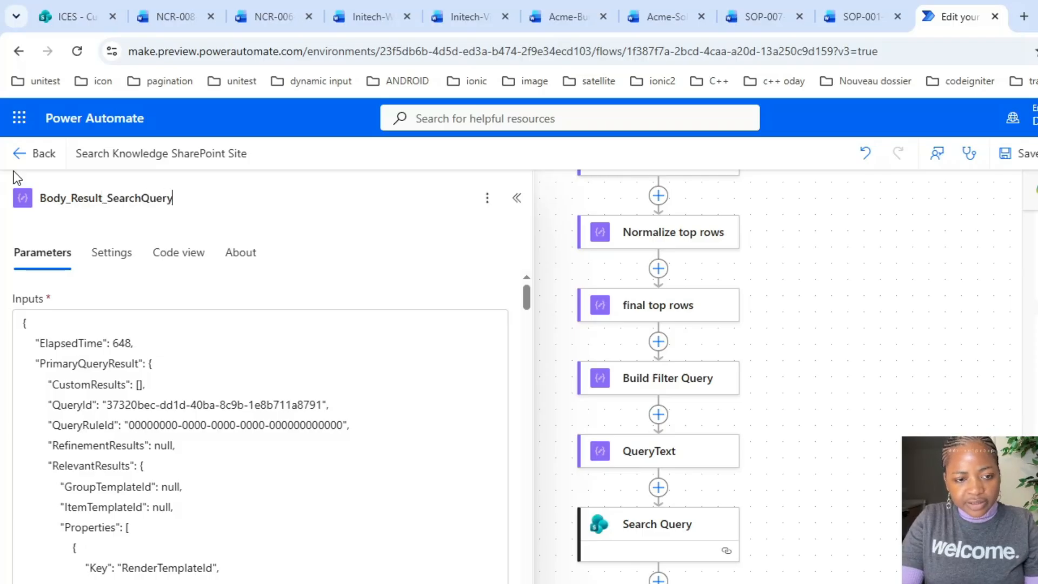
pyautogui.click(97, 488)
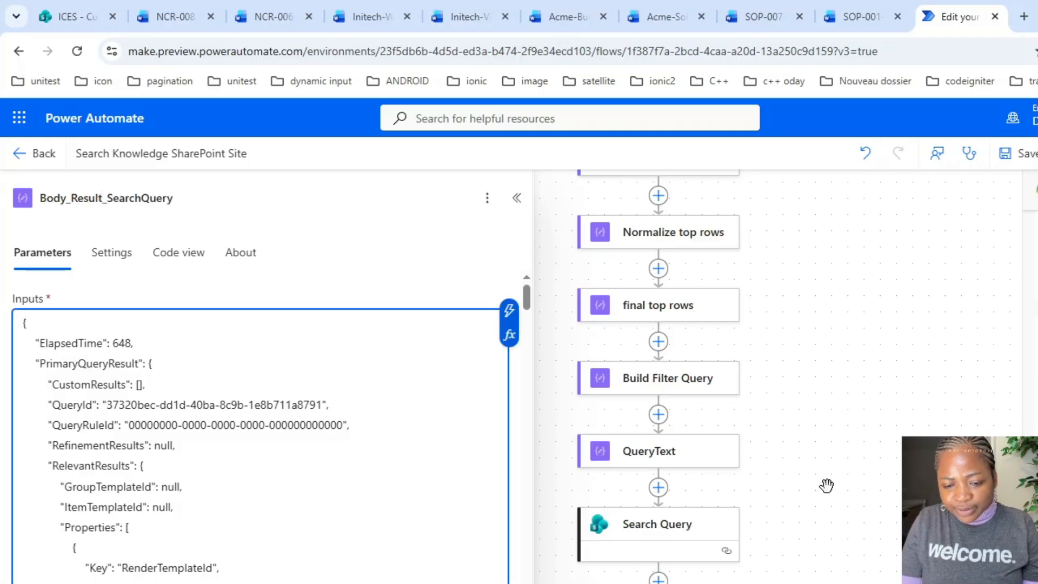
# Insert an empty ?[''] property accessor after body('Search_Query') in Compose 6's coalesce expression
pyautogui.moveTo(828, 497); pyautogui.dragTo(830, 323)
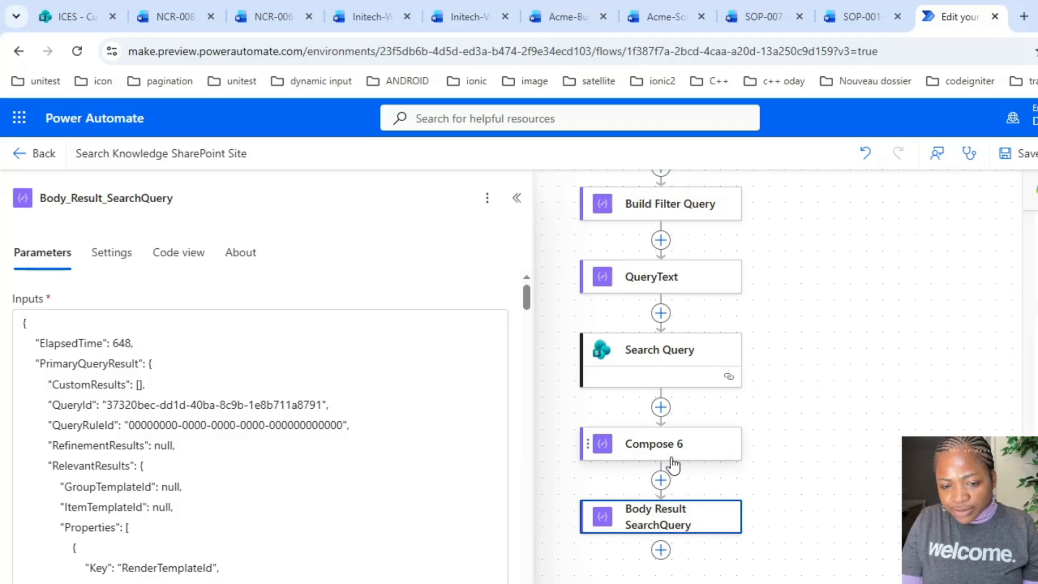
pyautogui.click(684, 446)
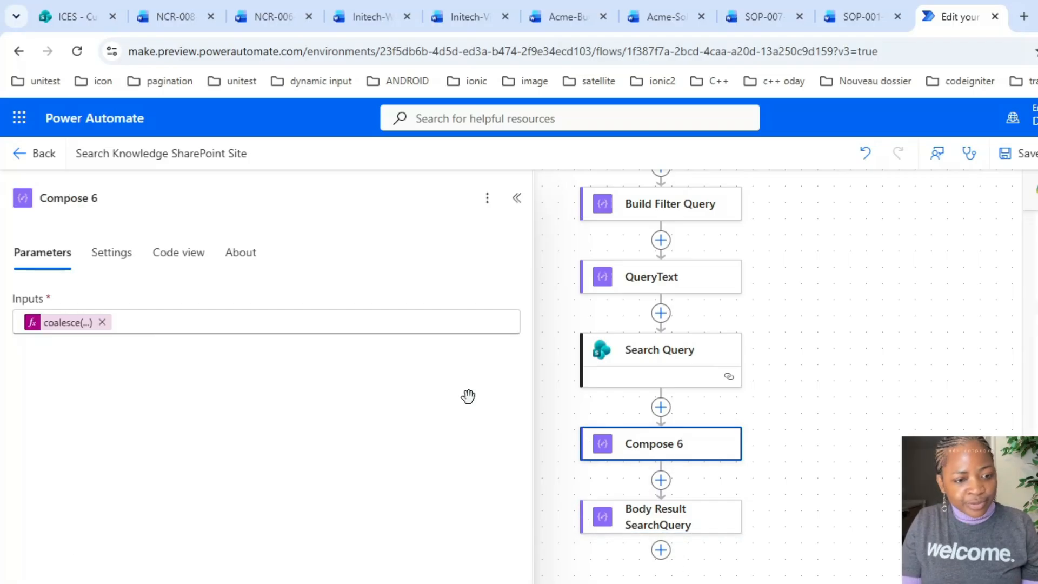
pyautogui.click(70, 324)
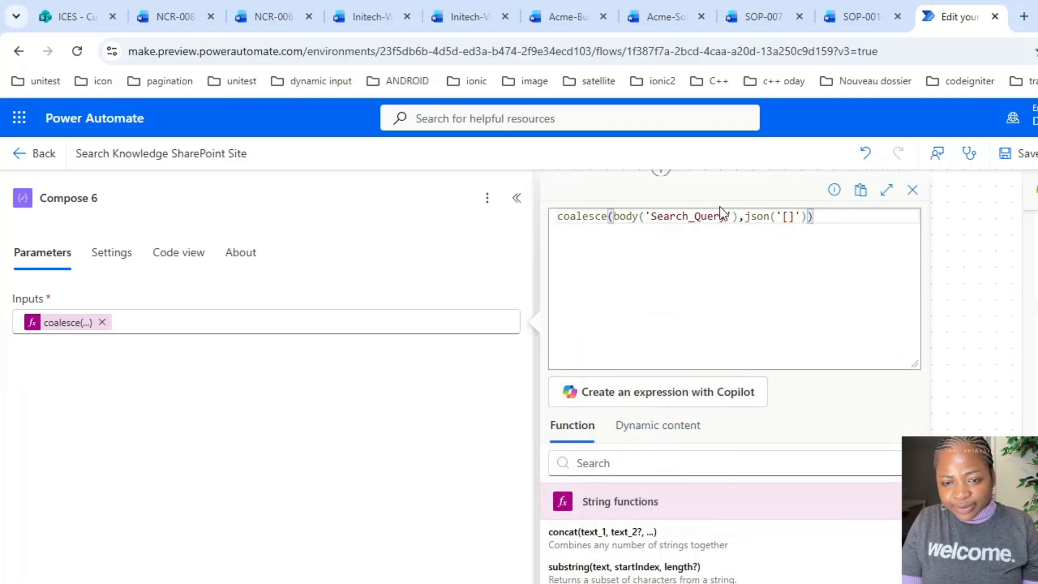
pyautogui.click(738, 216)
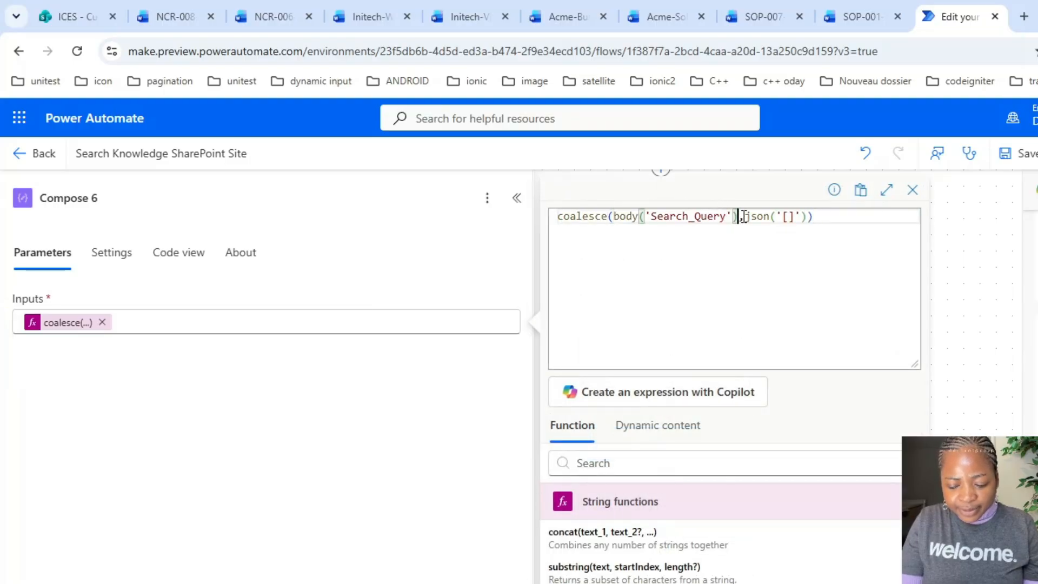
pyautogui.write("?['")
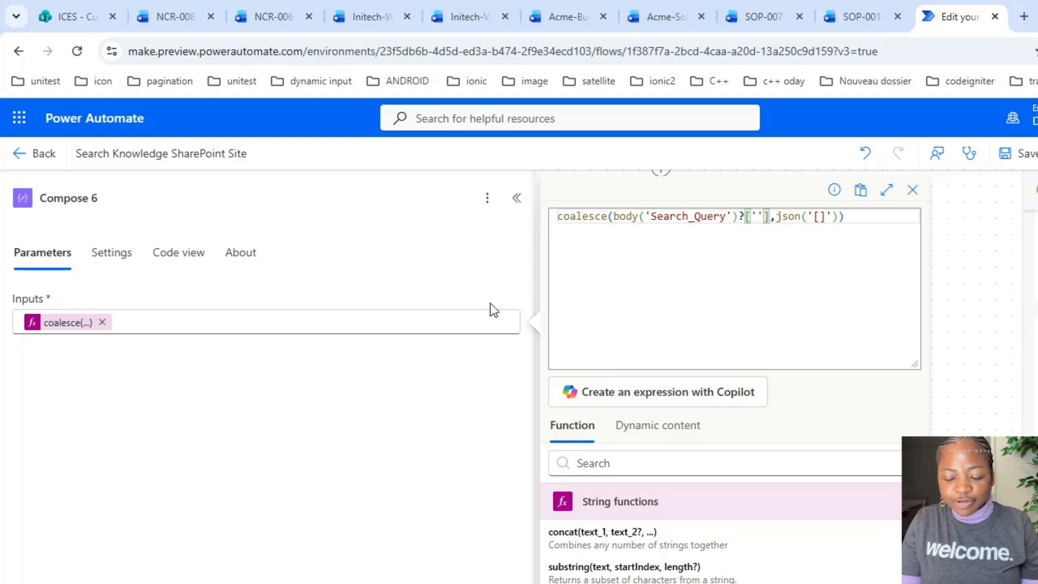
pyautogui.click(357, 413)
# Copy the PrimaryQueryResult key from Body Result SearchQuery's JSON into the empty accessor of Compose 6's expression, and apply it
pyautogui.click(657, 525)
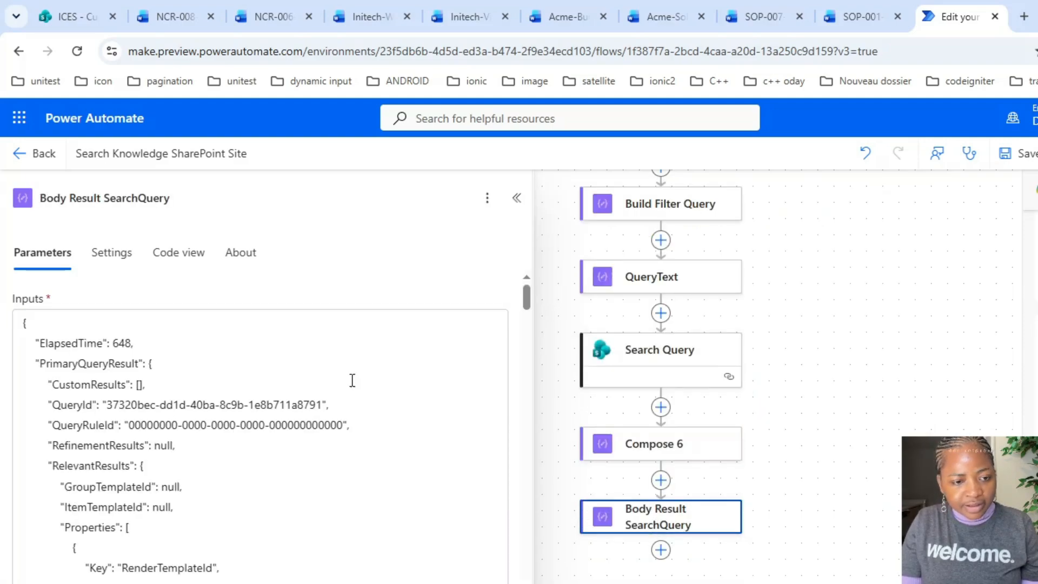
pyautogui.doubleClick(66, 367)
pyautogui.hotkey('ctrl', 'c')
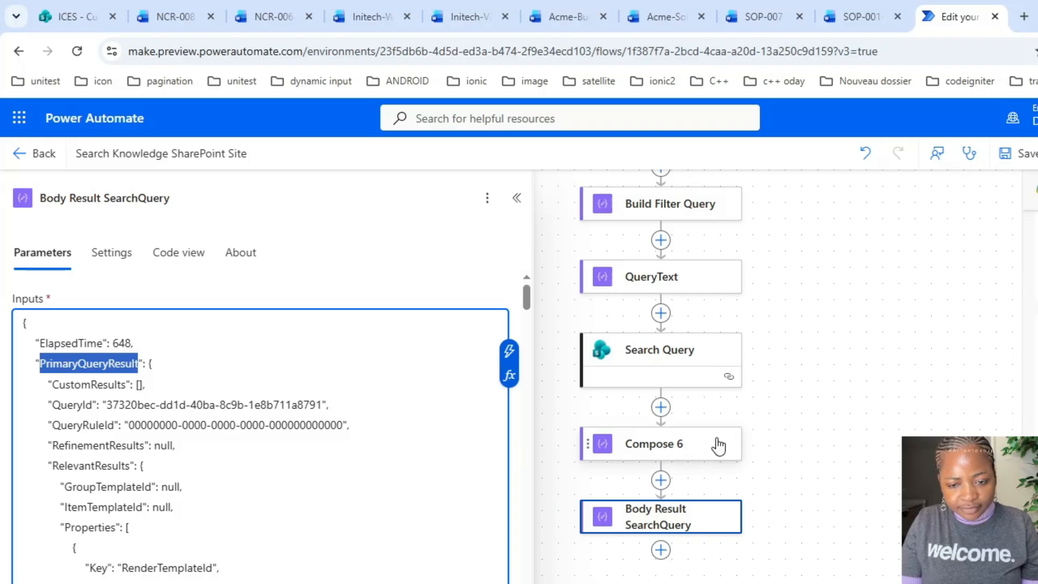
pyautogui.click(701, 459)
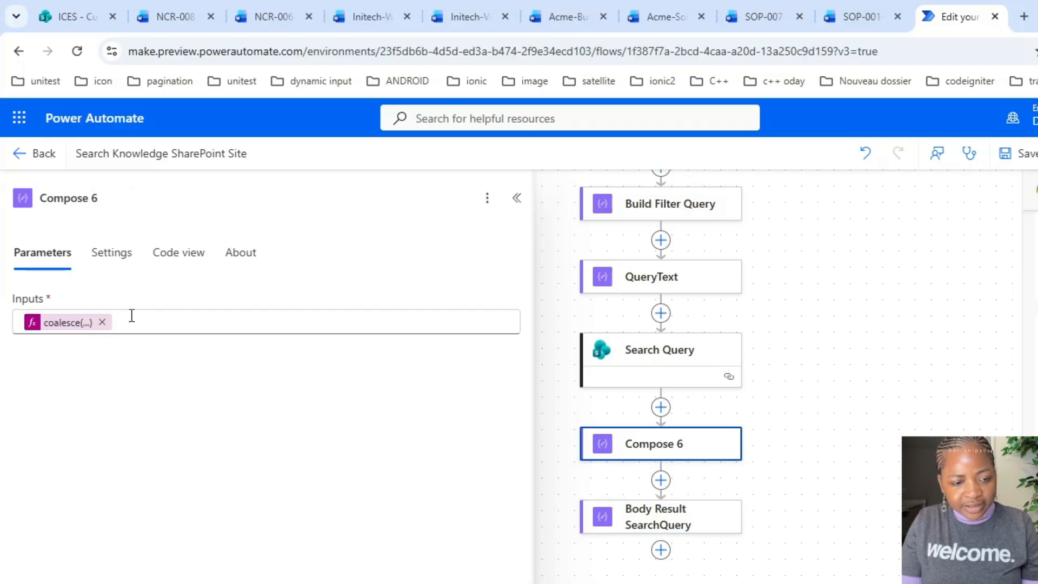
pyautogui.click(93, 322)
pyautogui.click(756, 217)
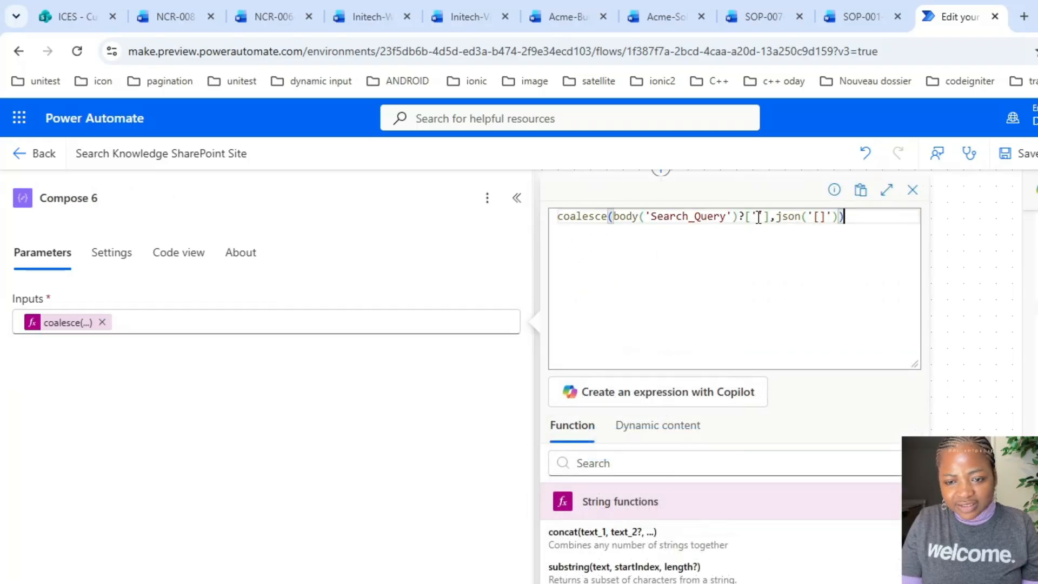
pyautogui.hotkey('ctrl', 'v')
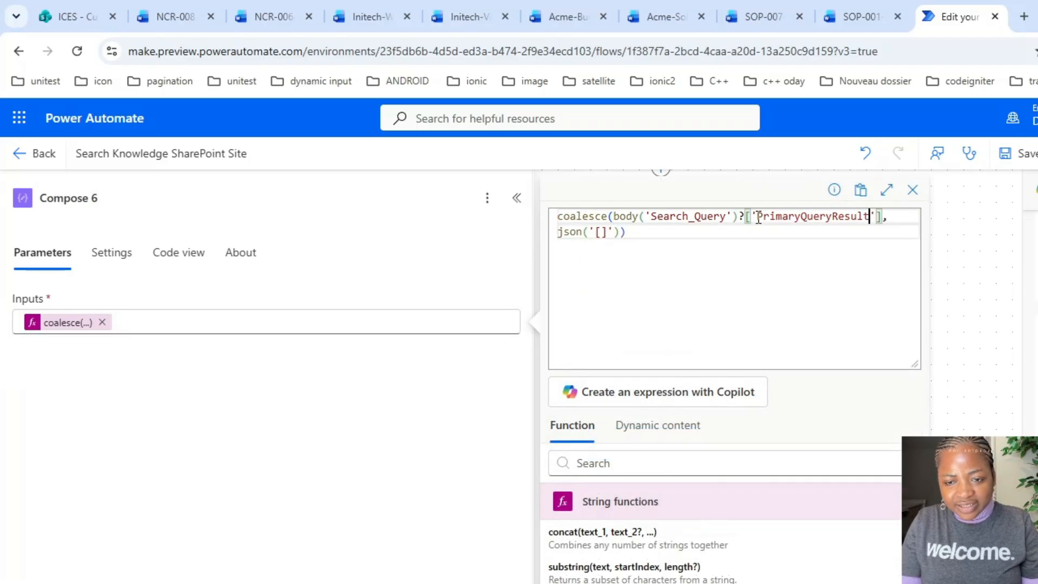
pyautogui.click(813, 251)
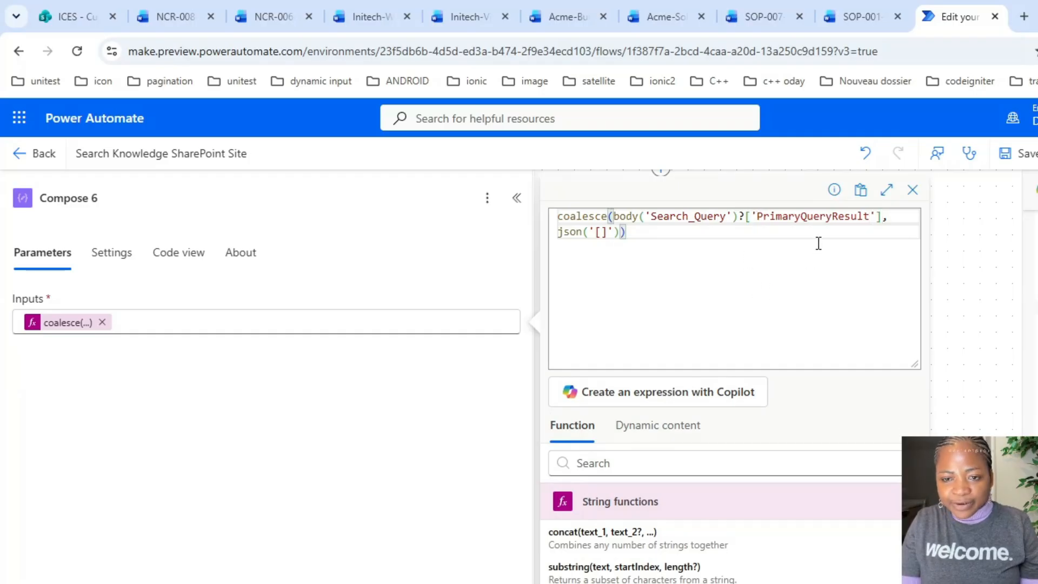
pyautogui.click(630, 524)
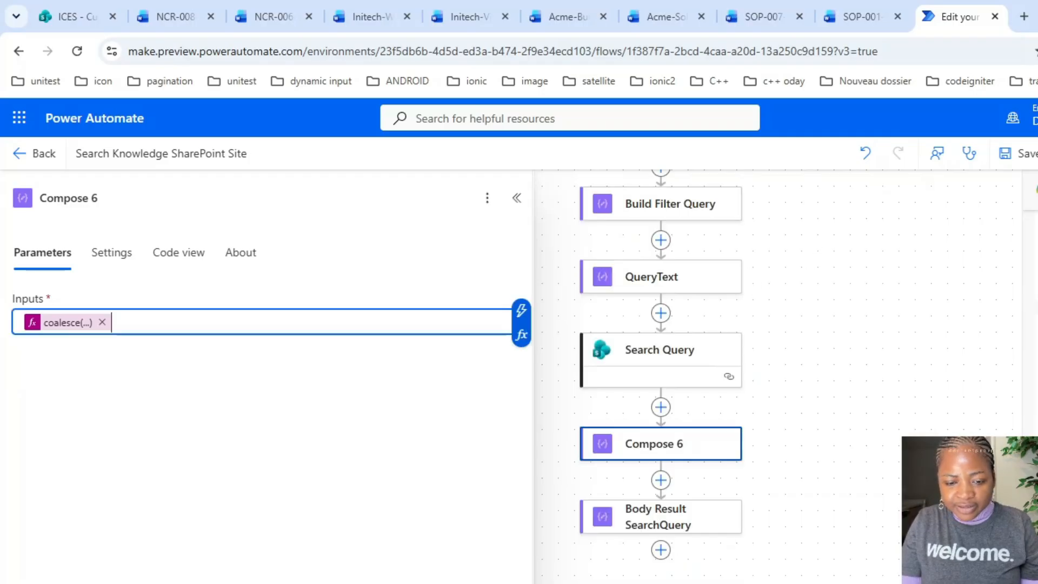
# Examine the keys nested under PrimaryQueryResult in Body Result SearchQuery's JSON, and select the RelevantResults key
pyautogui.click(631, 525)
pyautogui.doubleClick(85, 368)
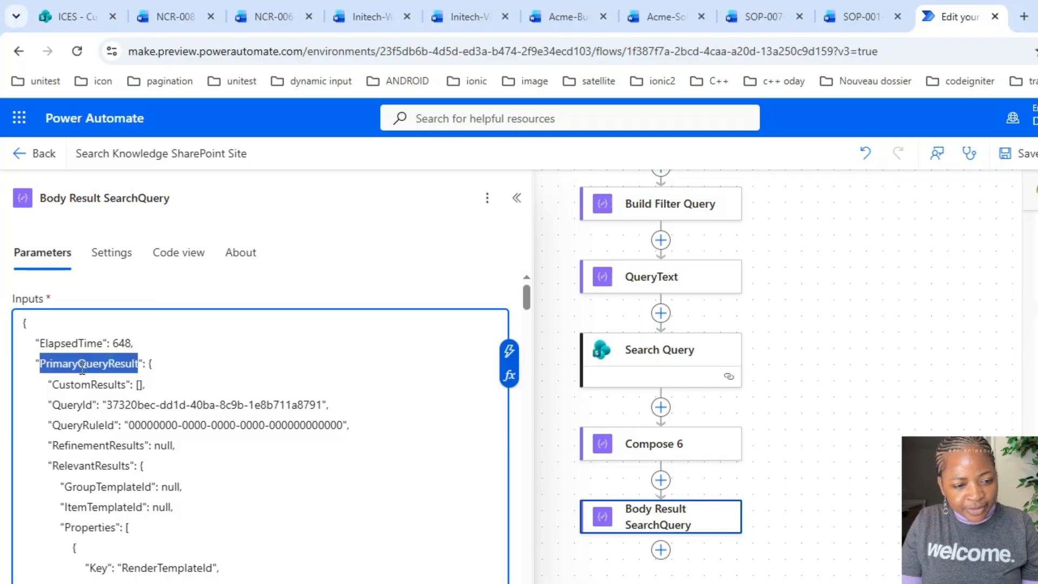
pyautogui.click(156, 362)
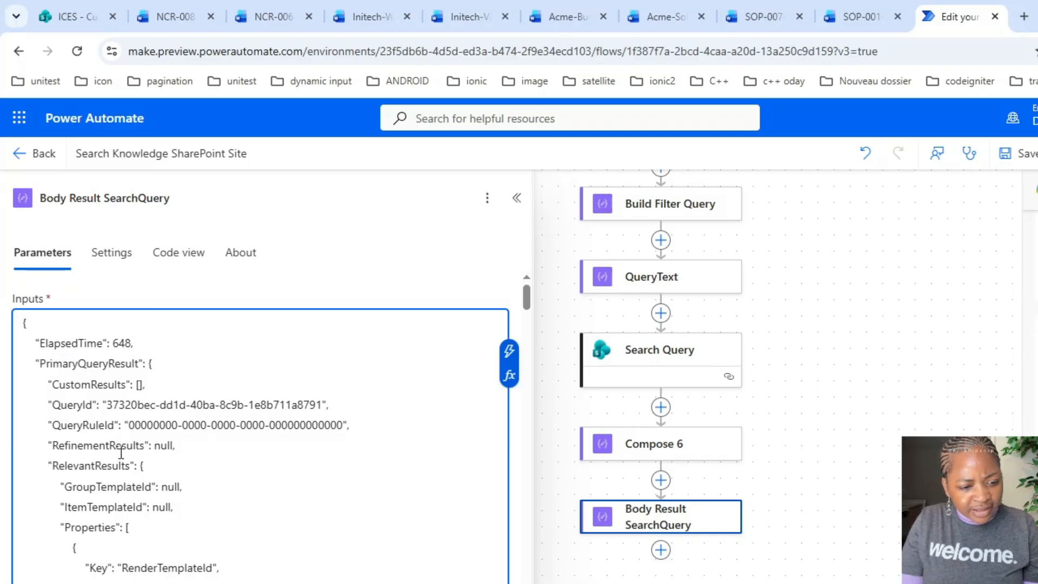
pyautogui.click(86, 466)
pyautogui.doubleClick(87, 466)
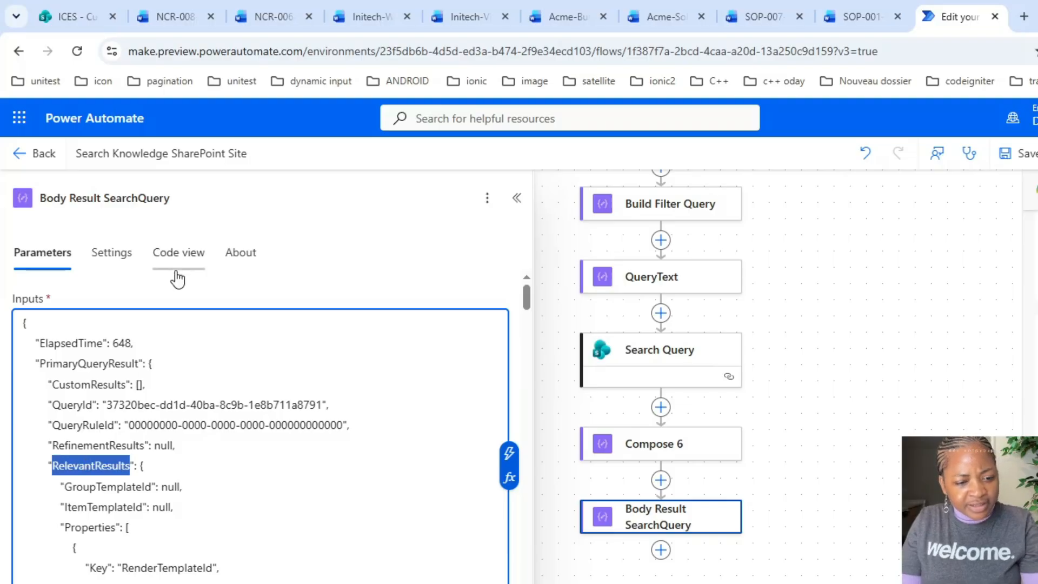
pyautogui.click(154, 363)
pyautogui.click(86, 385)
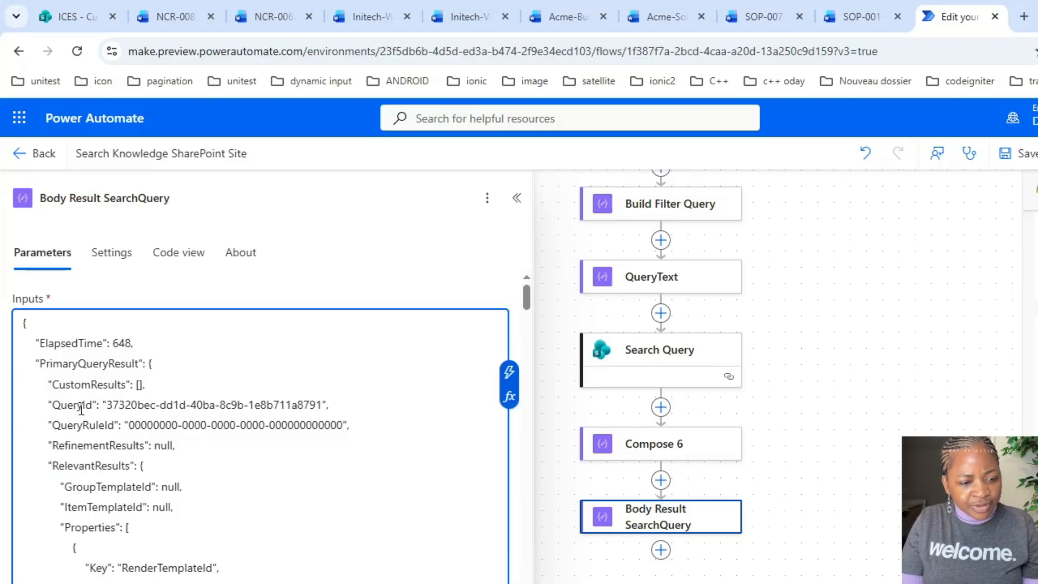
pyautogui.click(83, 405)
pyautogui.click(82, 425)
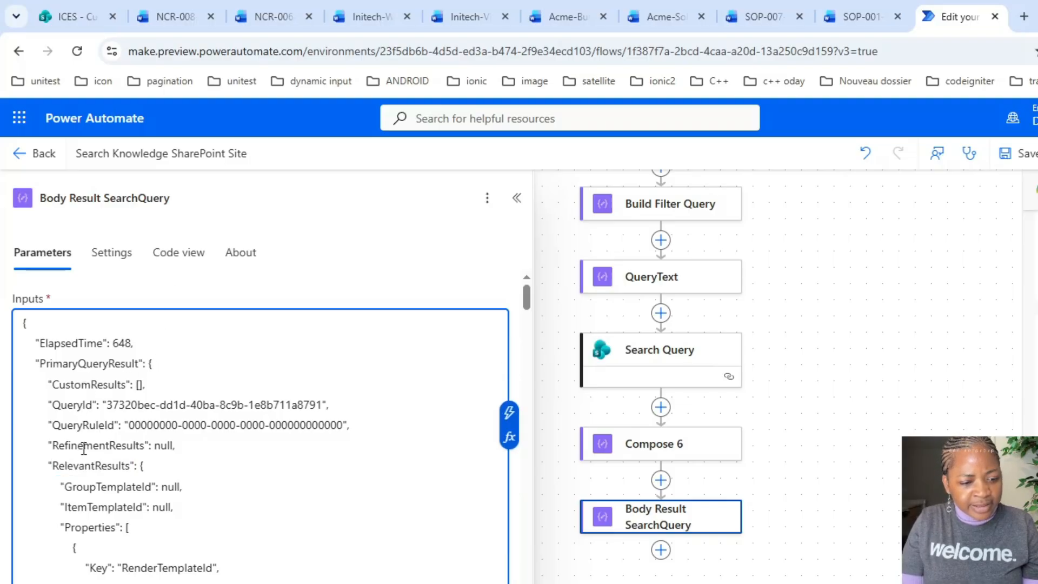
pyautogui.doubleClick(82, 466)
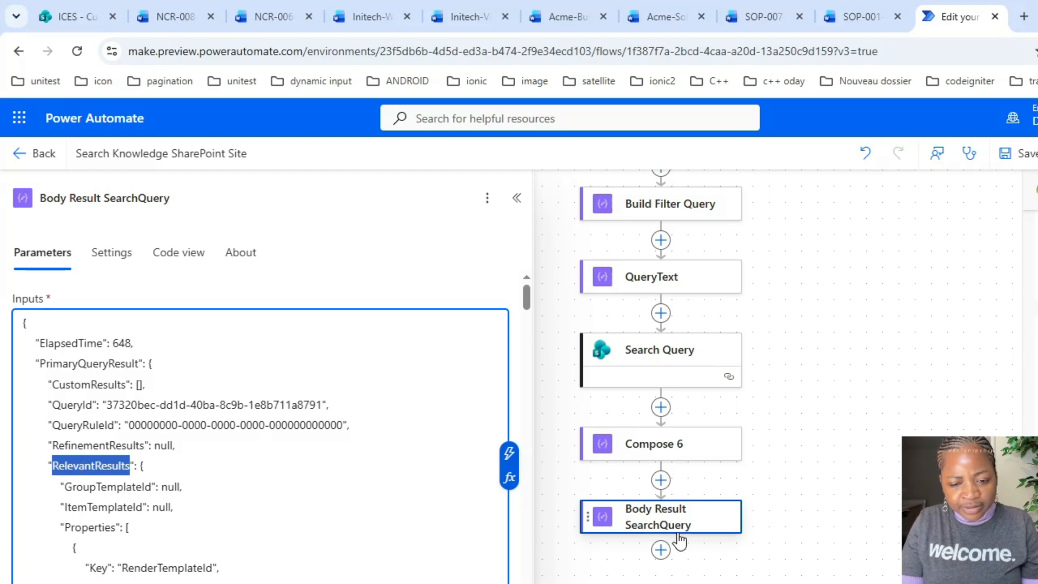
# Extend Compose 6's expression with ?['RelevantResults'] directly after the PrimaryQueryResult accessor
pyautogui.click(695, 452)
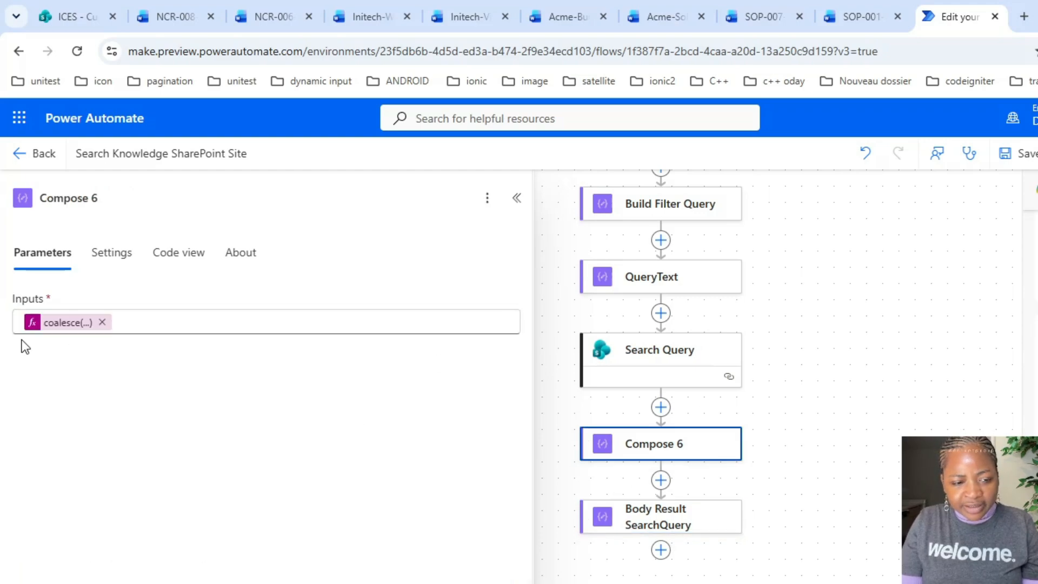
pyautogui.click(56, 324)
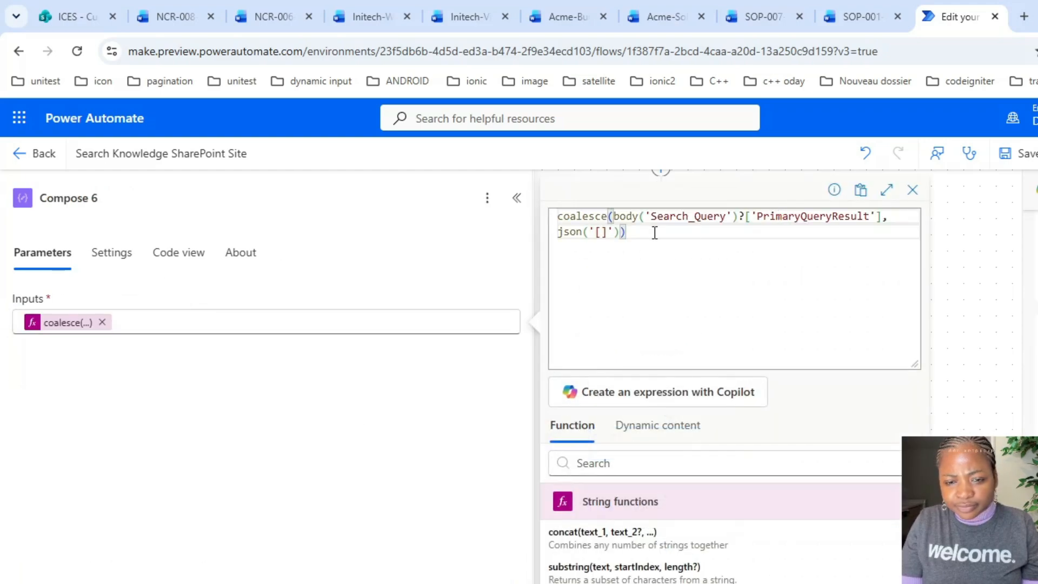
pyautogui.click(883, 216)
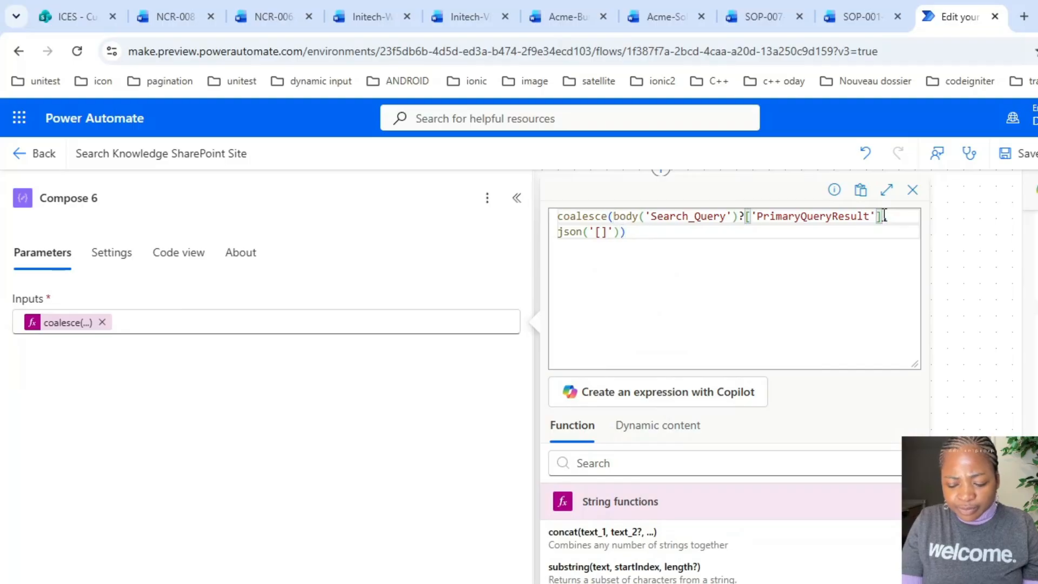
pyautogui.write("['RelevantResults")
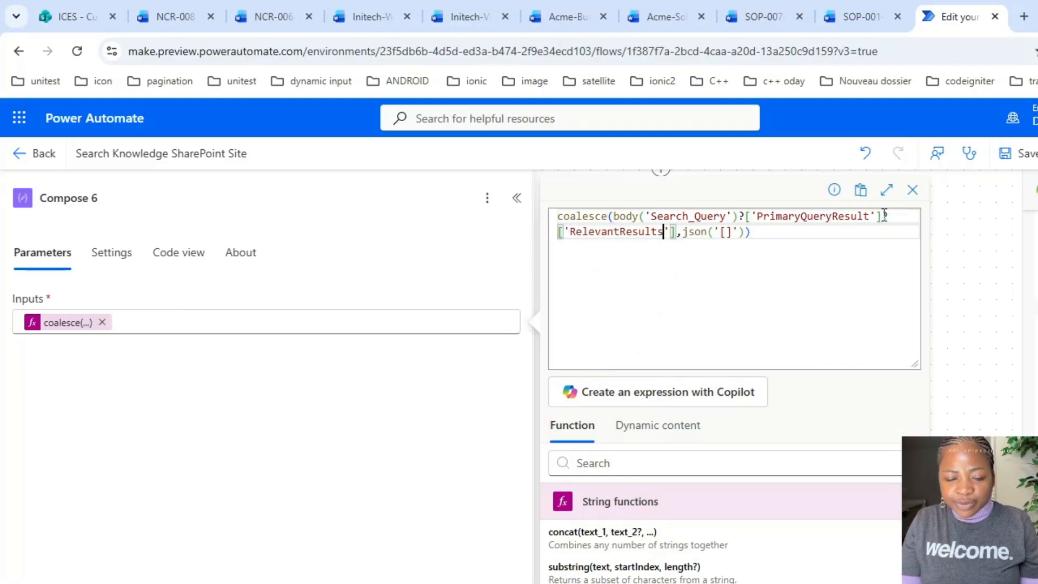
pyautogui.click(885, 216)
pyautogui.write('?')
pyautogui.press('Escape')
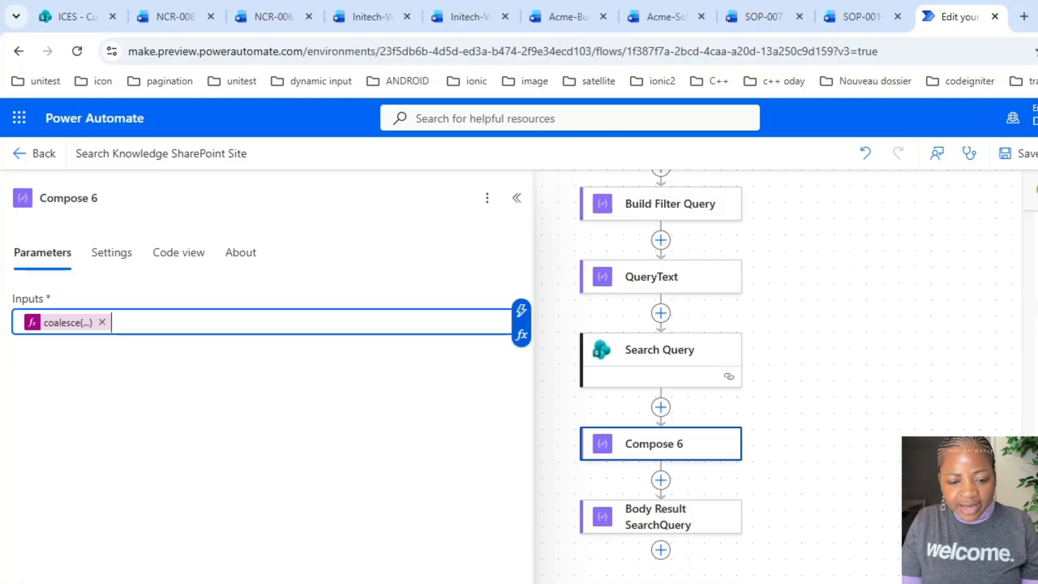
# Find the Table key nested under RelevantResults in Body Result SearchQuery's JSON, and select it
pyautogui.click(632, 514)
pyautogui.click(143, 474)
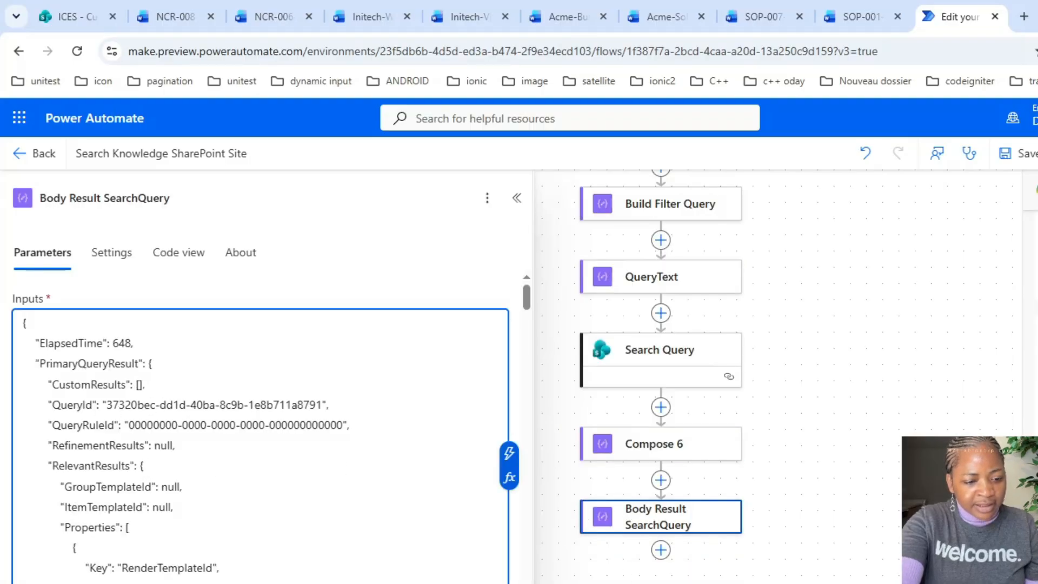
pyautogui.scroll(-10, 259, 433)
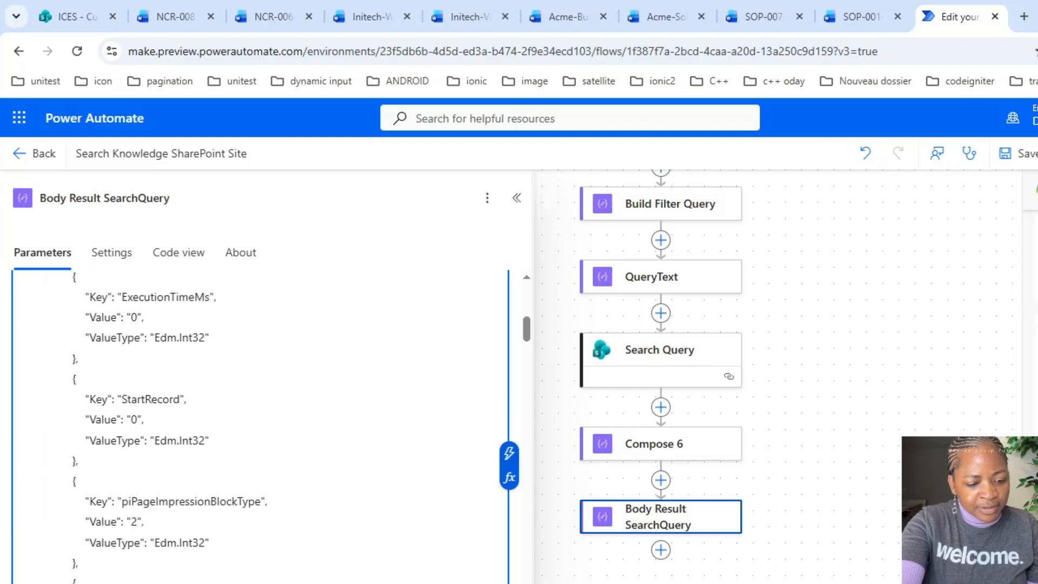
pyautogui.scroll(-10, 260, 427)
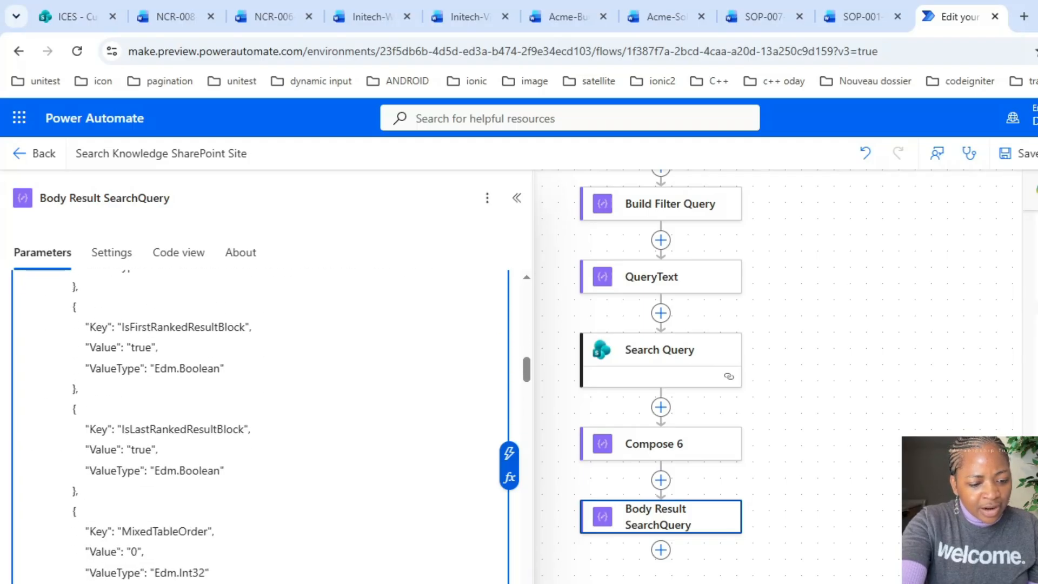
pyautogui.scroll(-5, 260, 427)
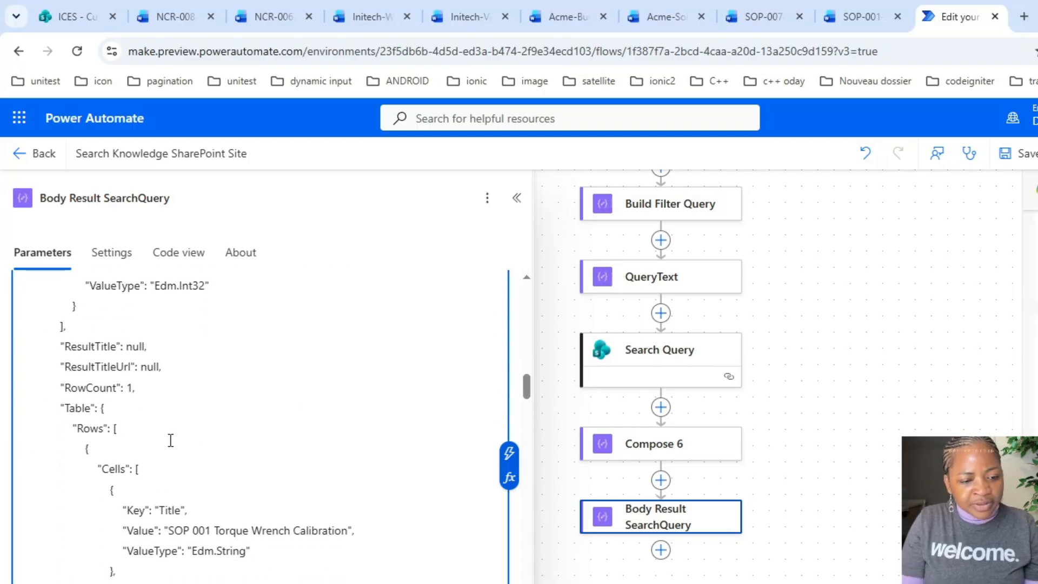
pyautogui.doubleClick(78, 406)
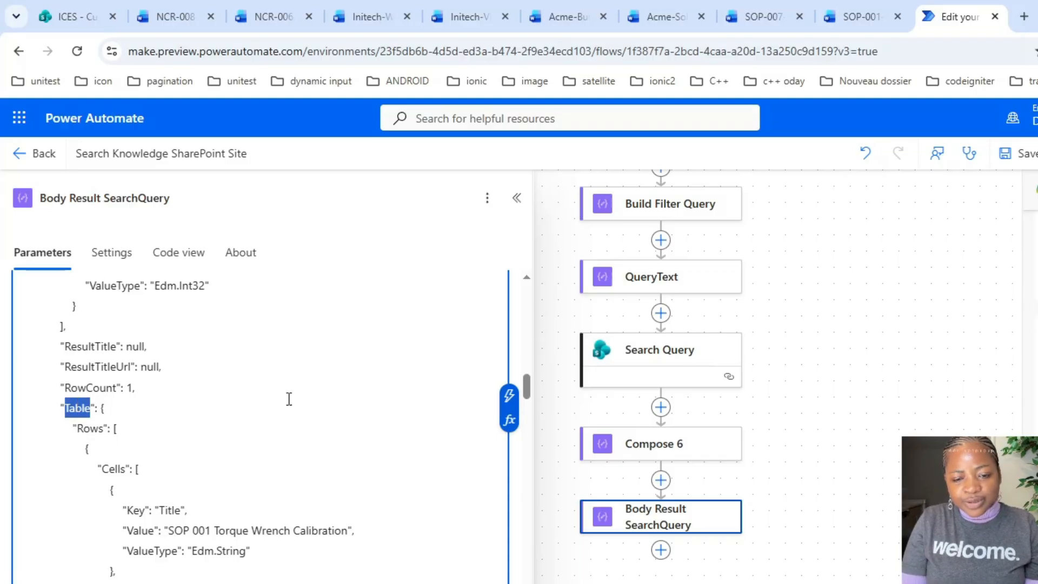
# Extend Compose 6's coalesce expression with ?['Table'] directly after the RelevantResults accessor
pyautogui.click(693, 443)
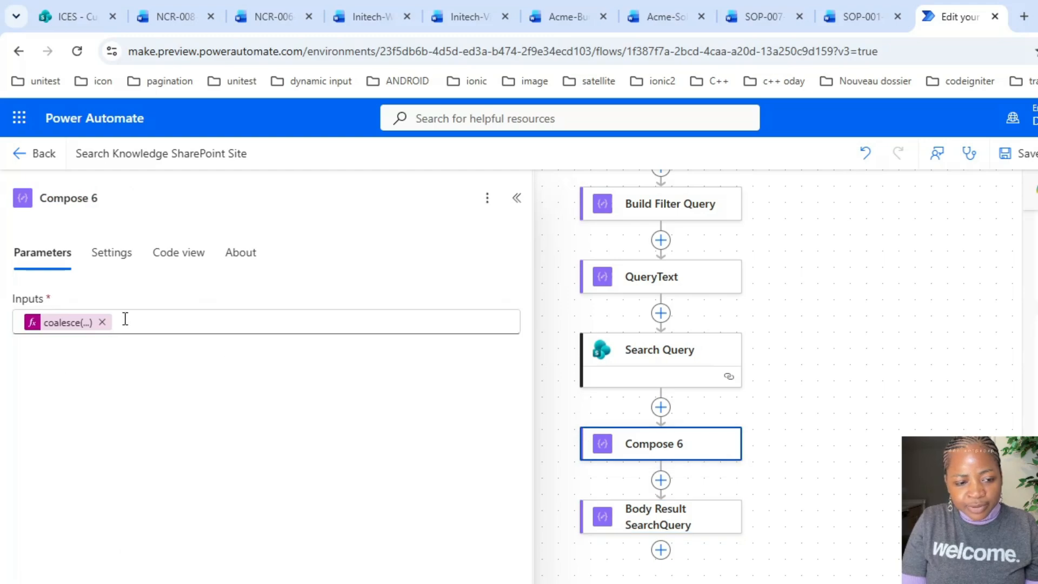
pyautogui.click(65, 323)
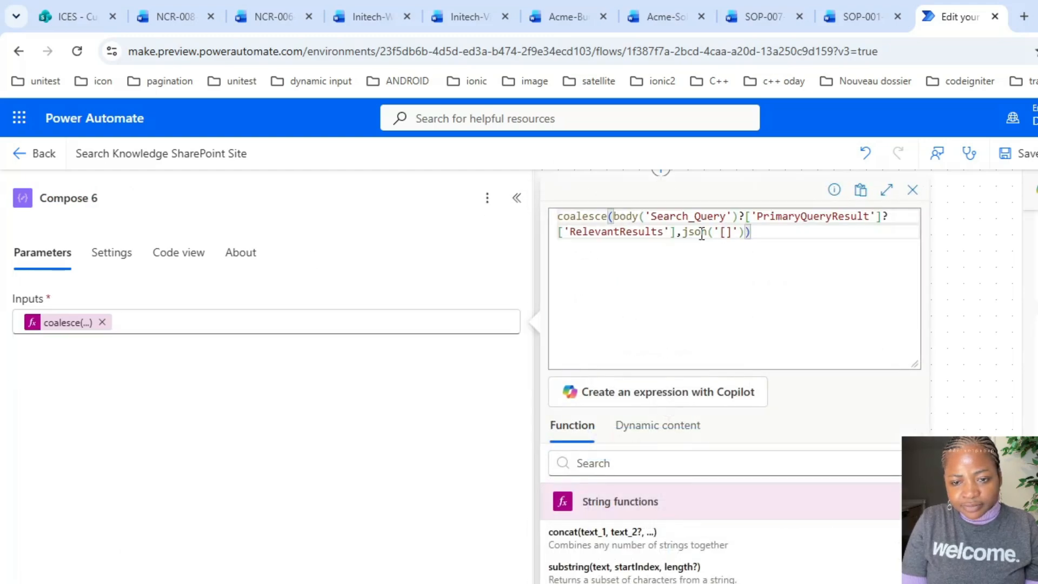
pyautogui.click(676, 232)
pyautogui.write('?')
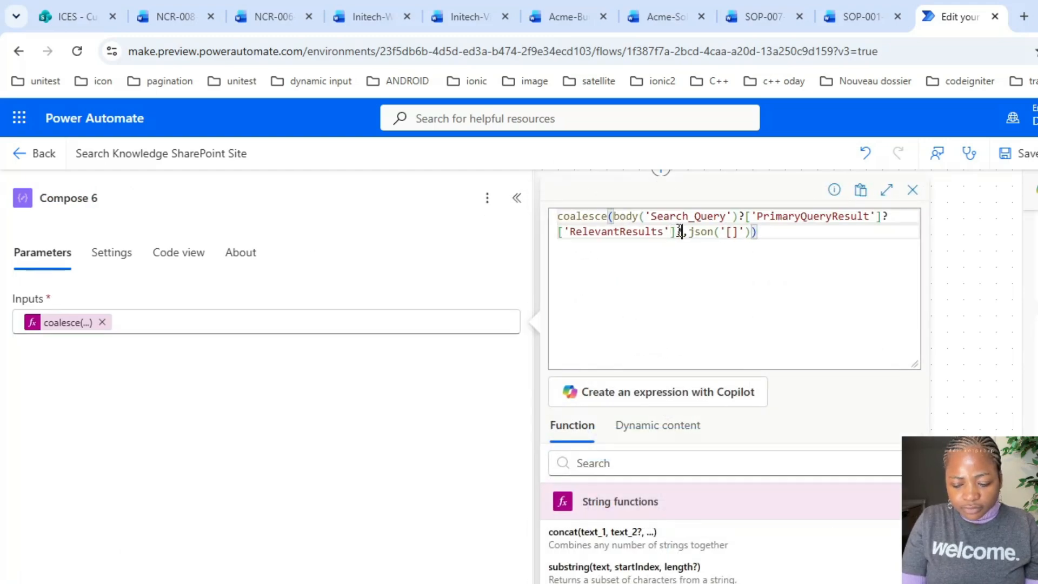
pyautogui.write("['Table")
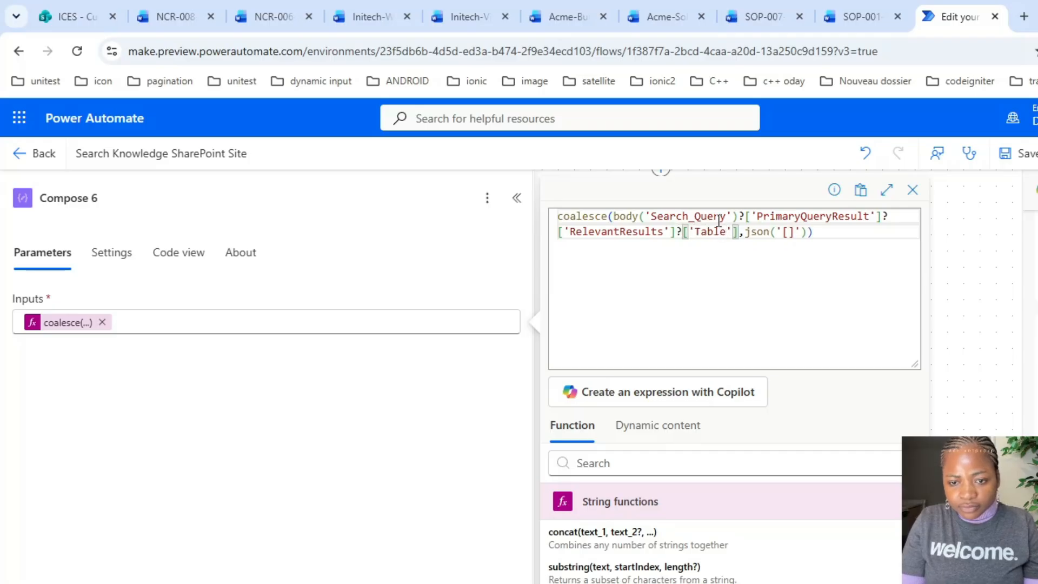
# Append ?['Rows'] after the Table accessor in Compose 6's expression, and apply the expression
pyautogui.click(740, 231)
pyautogui.write("?['")
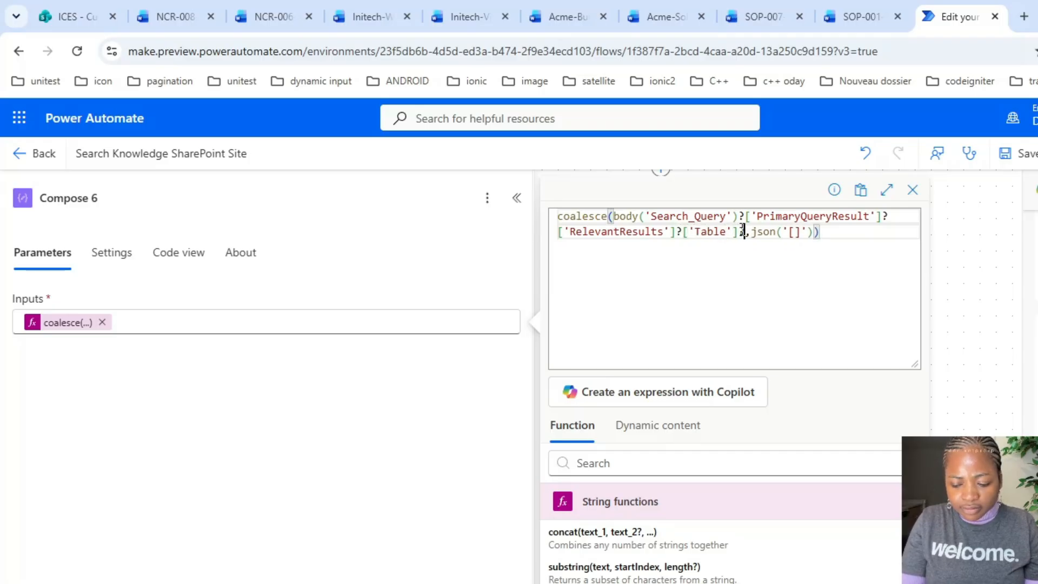
pyautogui.write('ows')
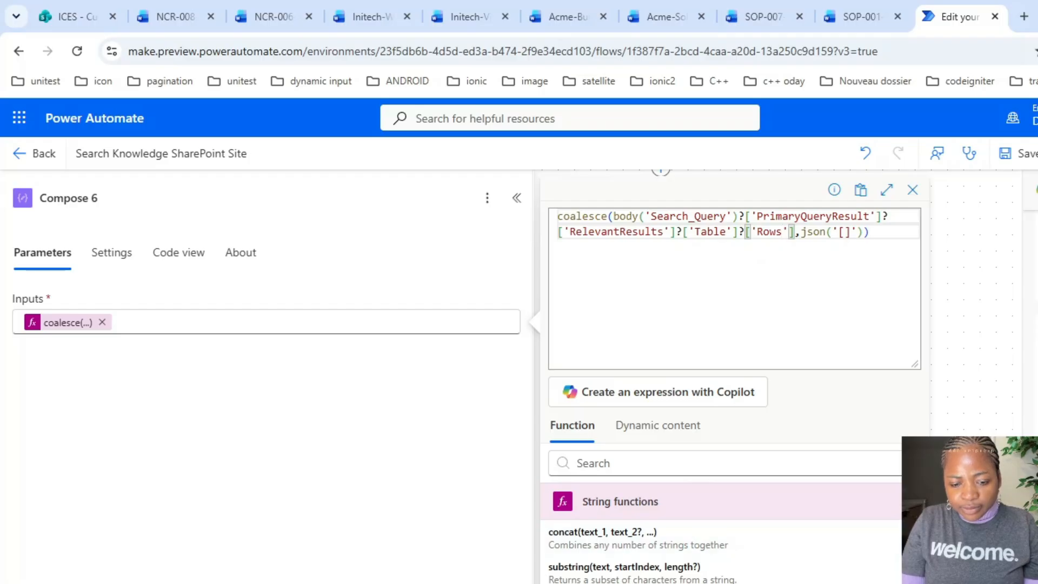
pyautogui.click(672, 583)
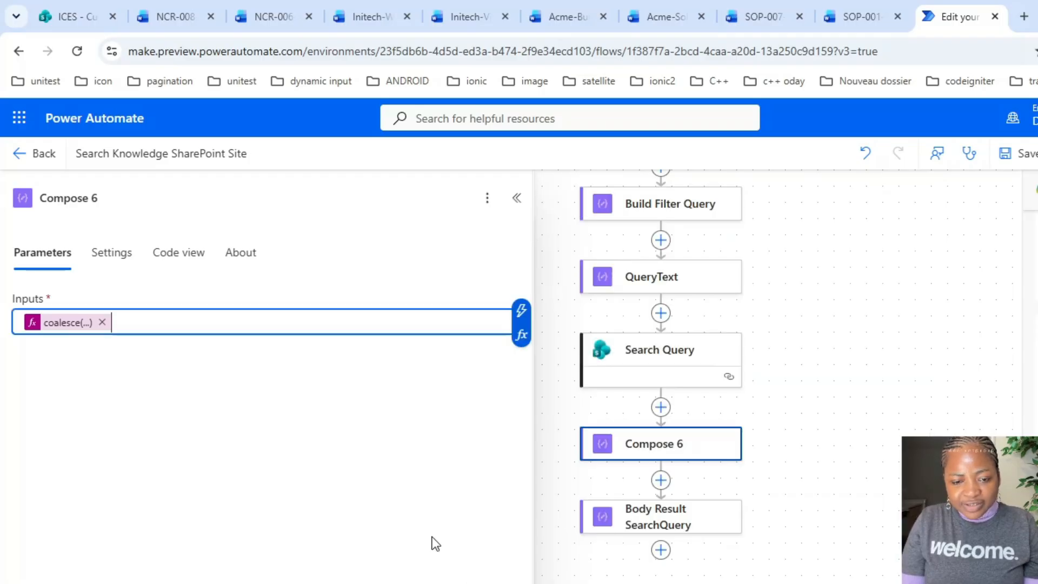
# Examine the Cells array nested under Table and Rows in Body Result SearchQuery's JSON
pyautogui.click(640, 526)
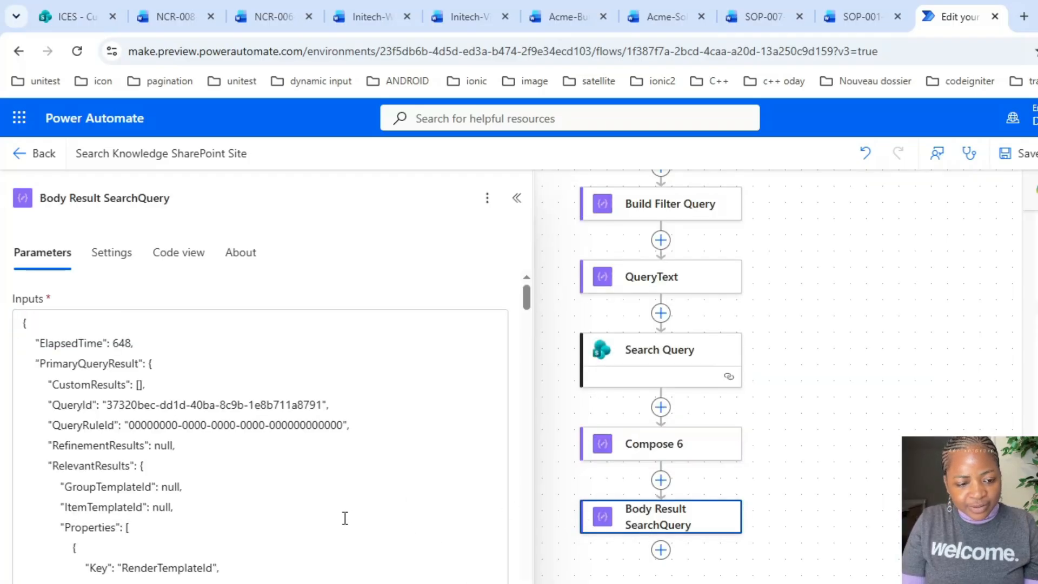
pyautogui.scroll(-10, 260, 433)
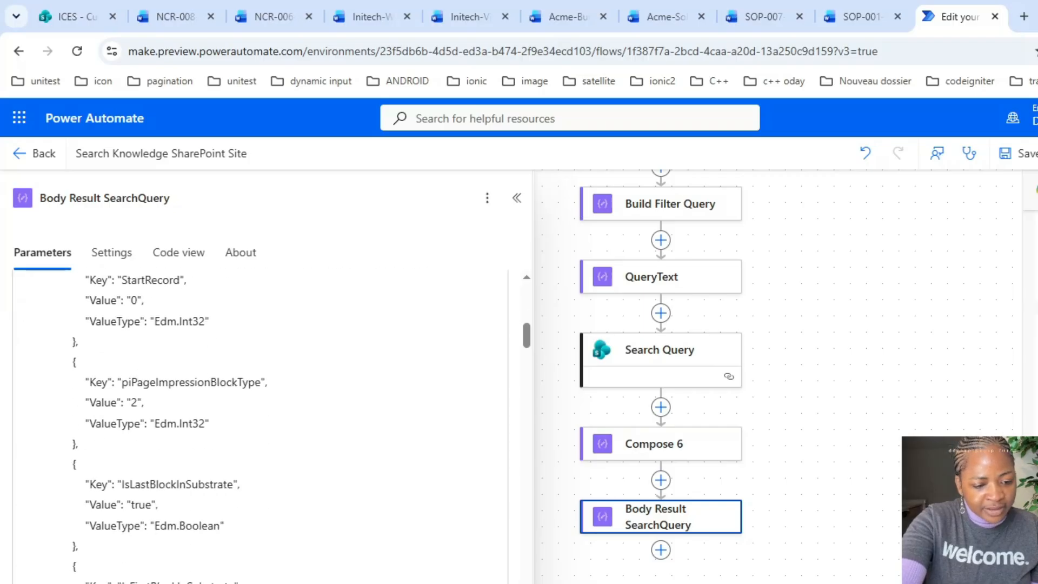
pyautogui.scroll(-6, 259, 427)
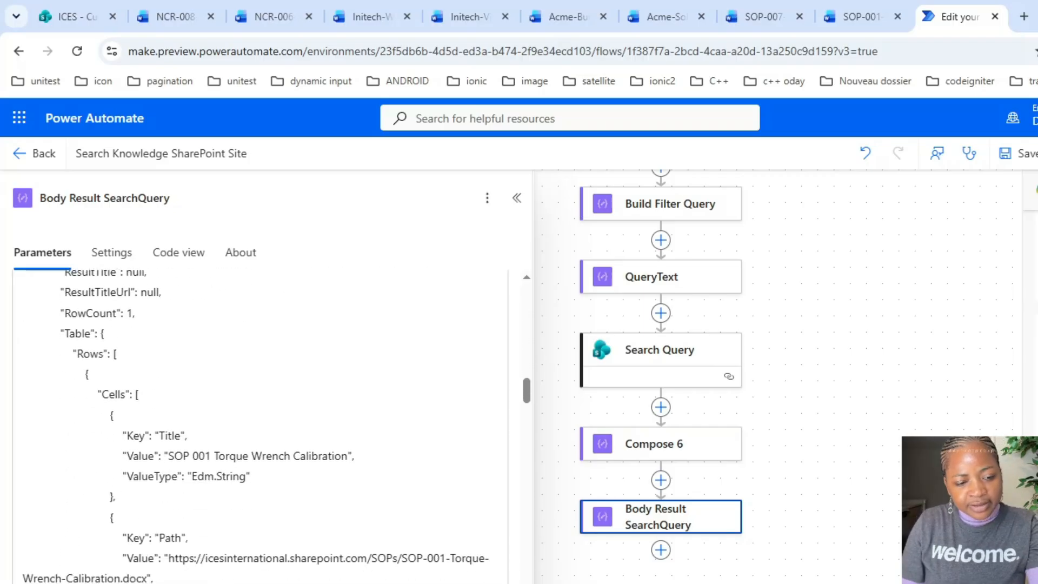
pyautogui.scroll(-3, 260, 427)
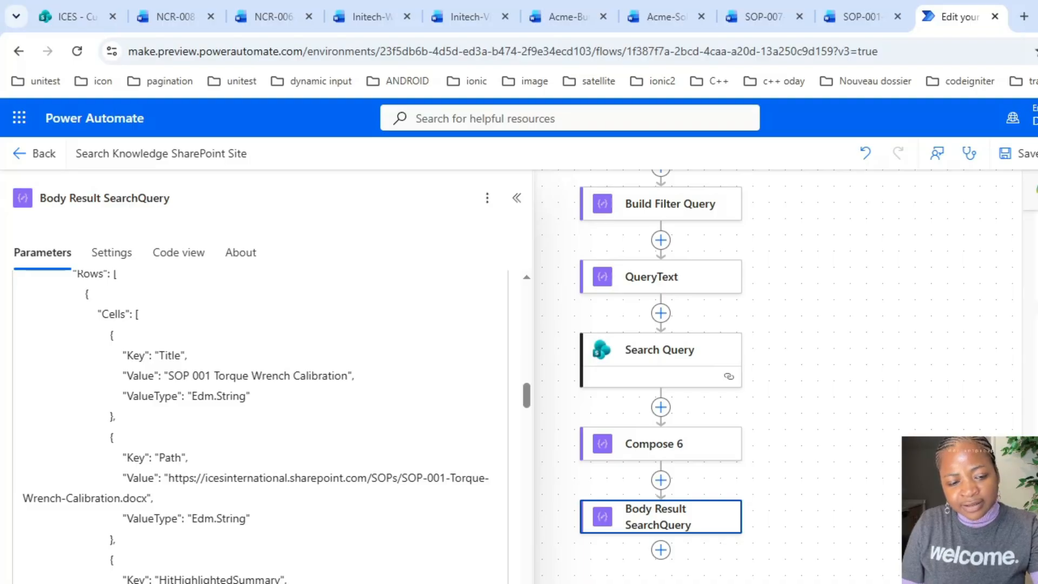
pyautogui.scroll(-3, 260, 427)
pyautogui.scroll(4, 260, 427)
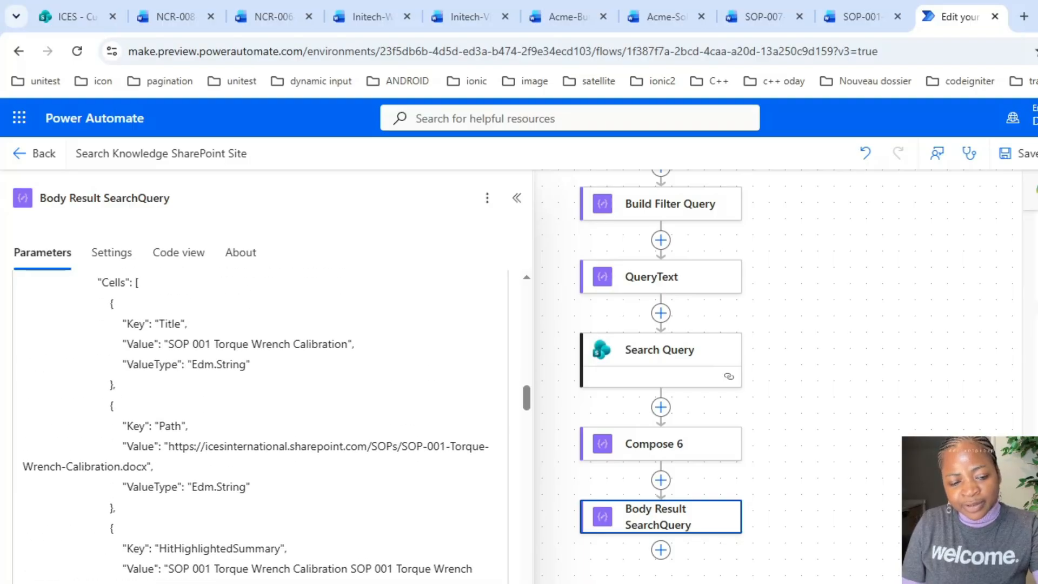
# Rename the Compose 6 action as BodyResult
pyautogui.click(649, 449)
pyautogui.moveTo(136, 191); pyautogui.dragTo(0, 187)
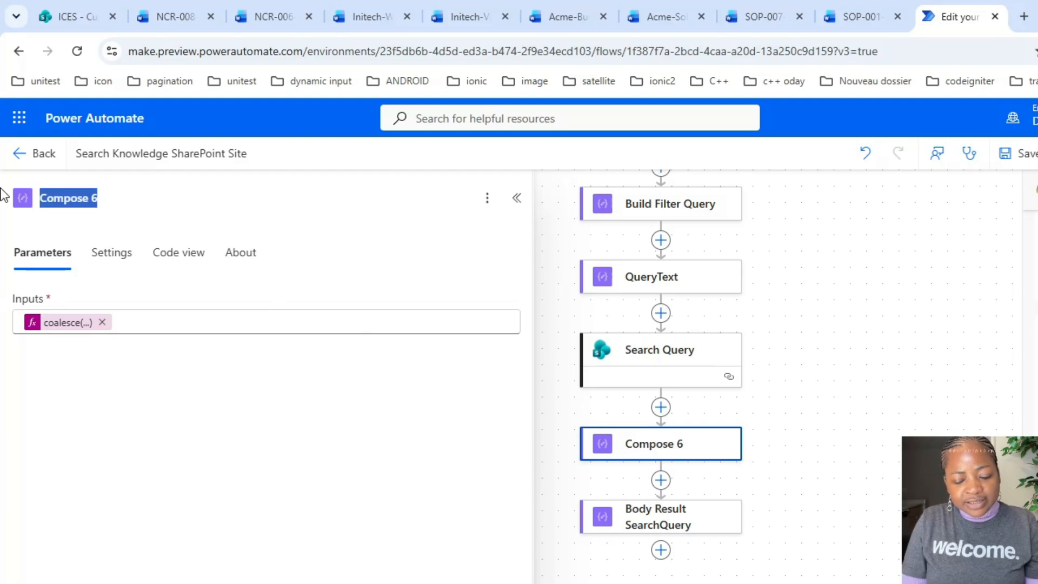
pyautogui.write('BodyResult')
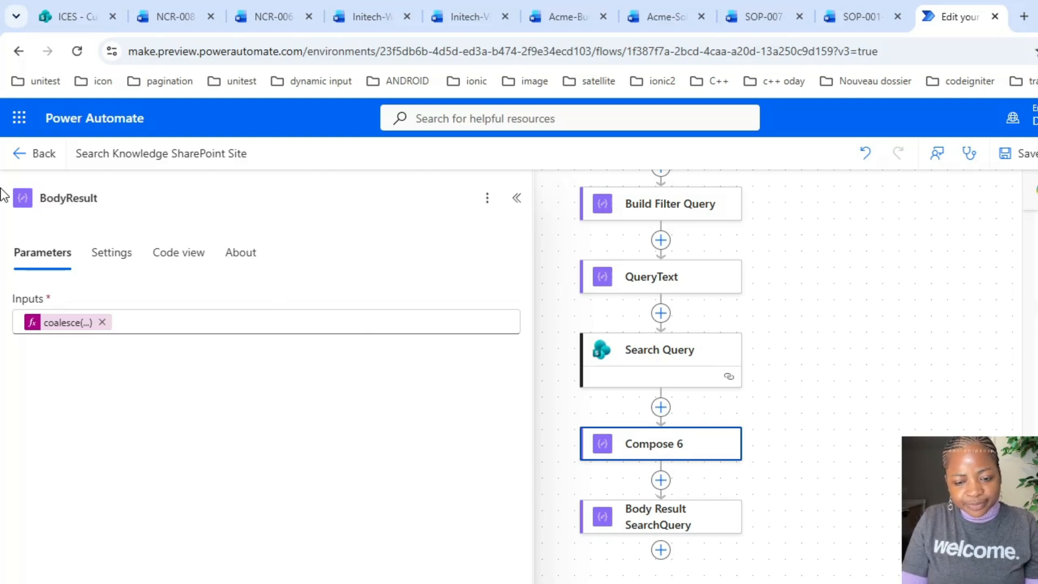
# Add a Data Operation Select action after Body Result SearchQuery, with BodyResult's Outputs as its From array
pyautogui.click(661, 550)
pyautogui.write('s')
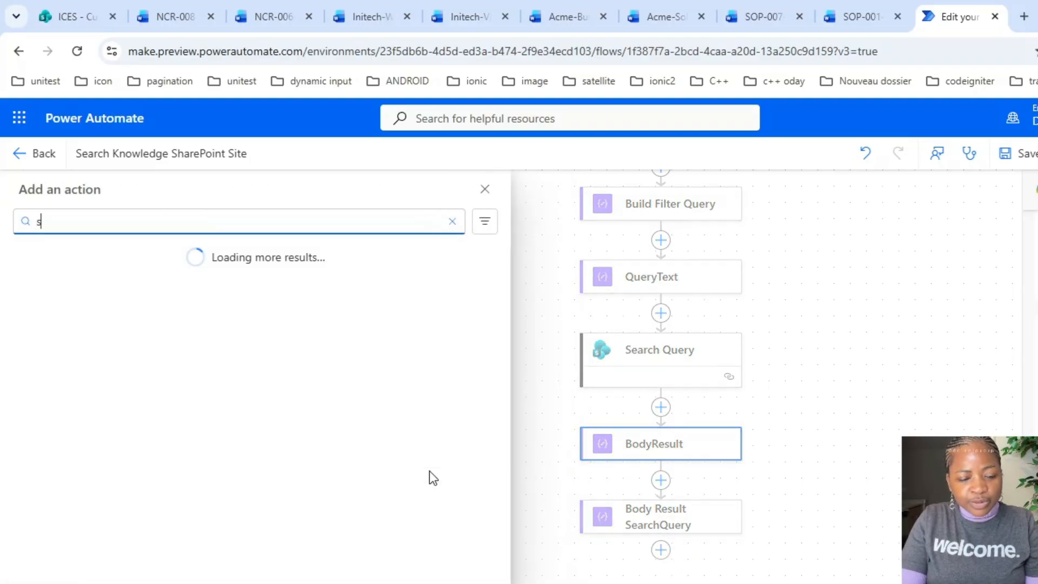
pyautogui.write('elect')
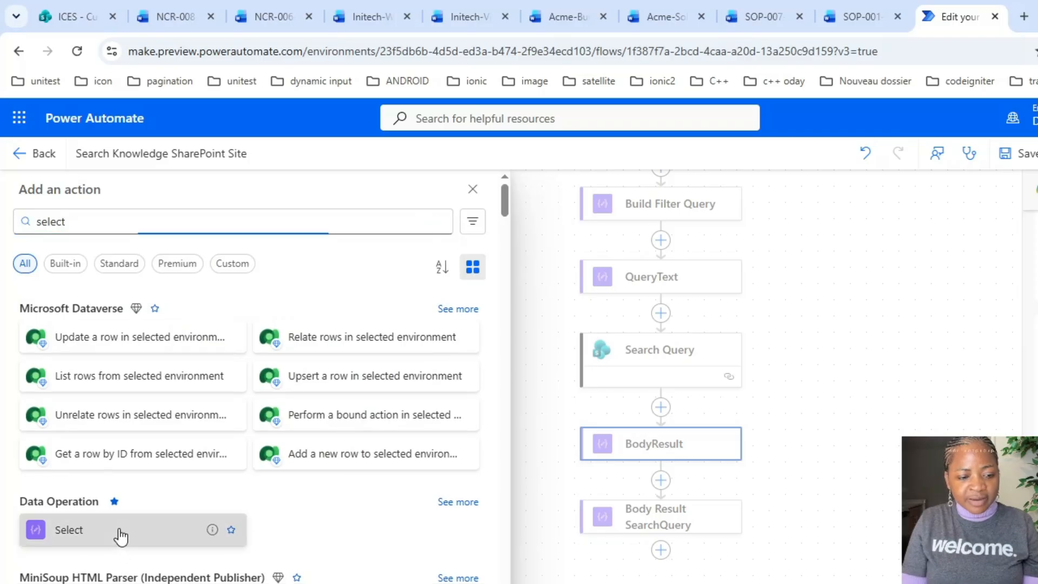
pyautogui.click(120, 536)
pyautogui.click(159, 320)
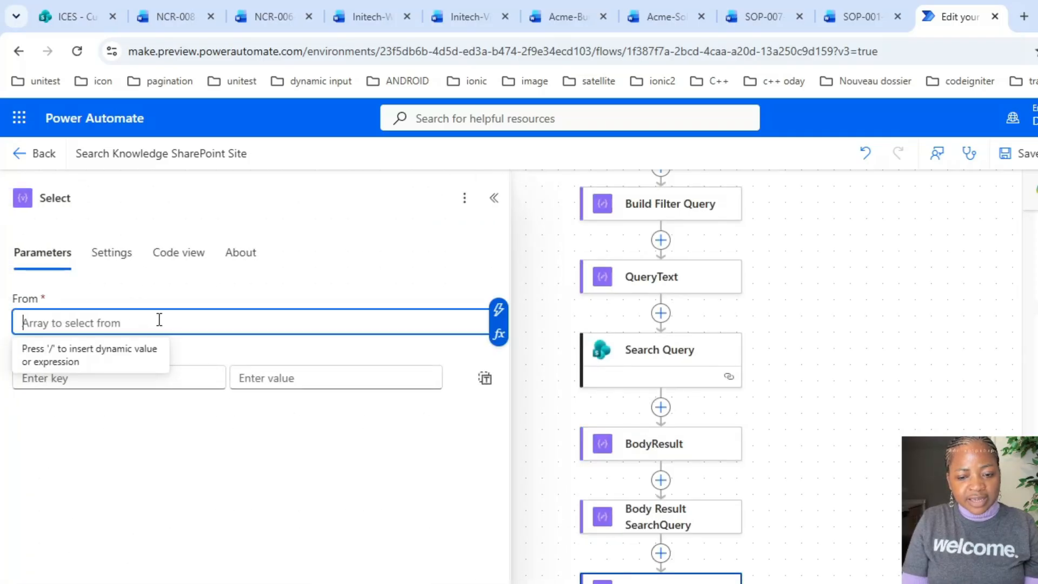
pyautogui.click(499, 310)
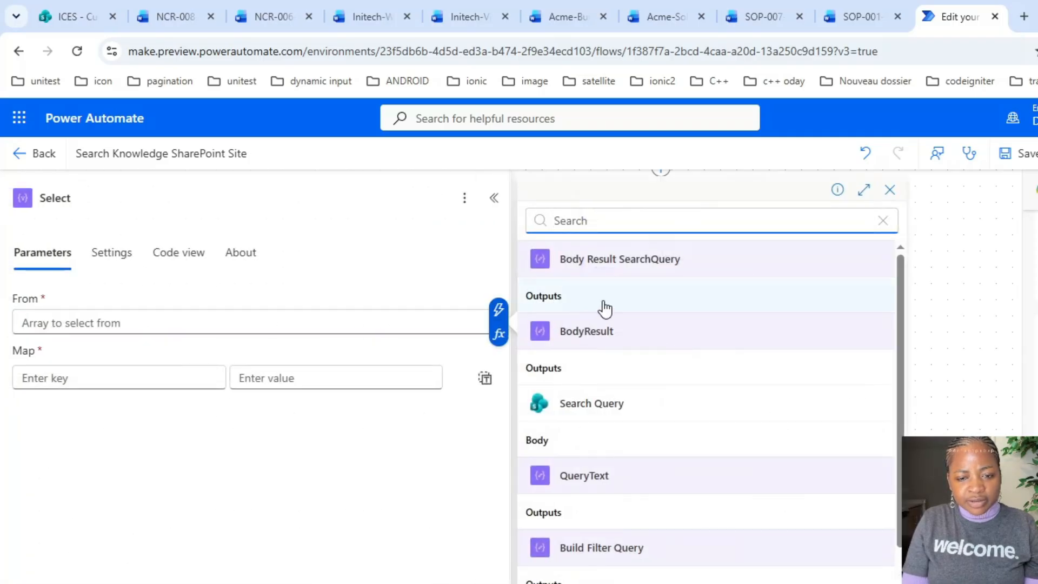
pyautogui.click(598, 365)
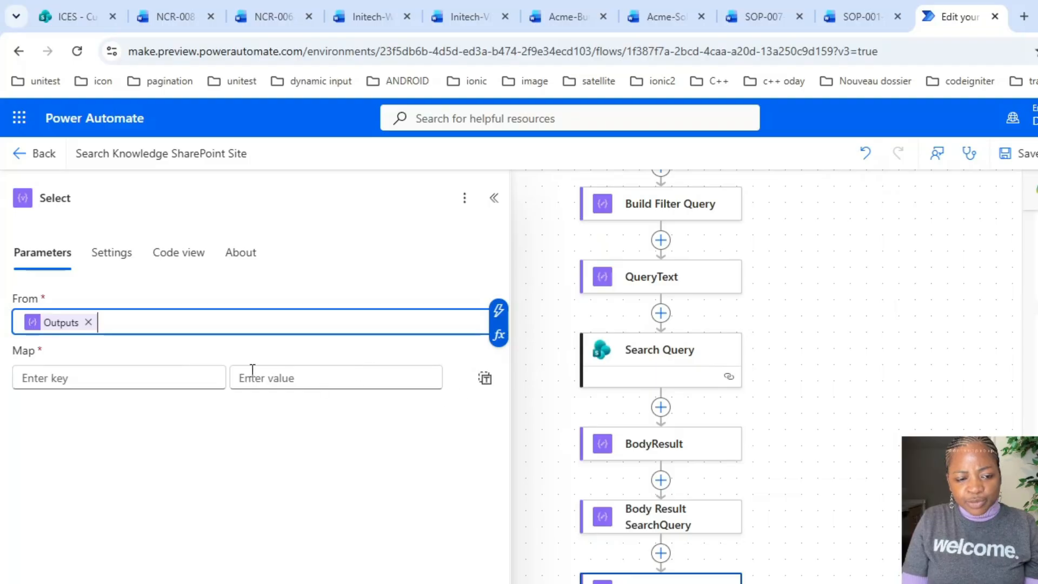
# Enter Title as the first map key of the Select action
pyautogui.click(215, 377)
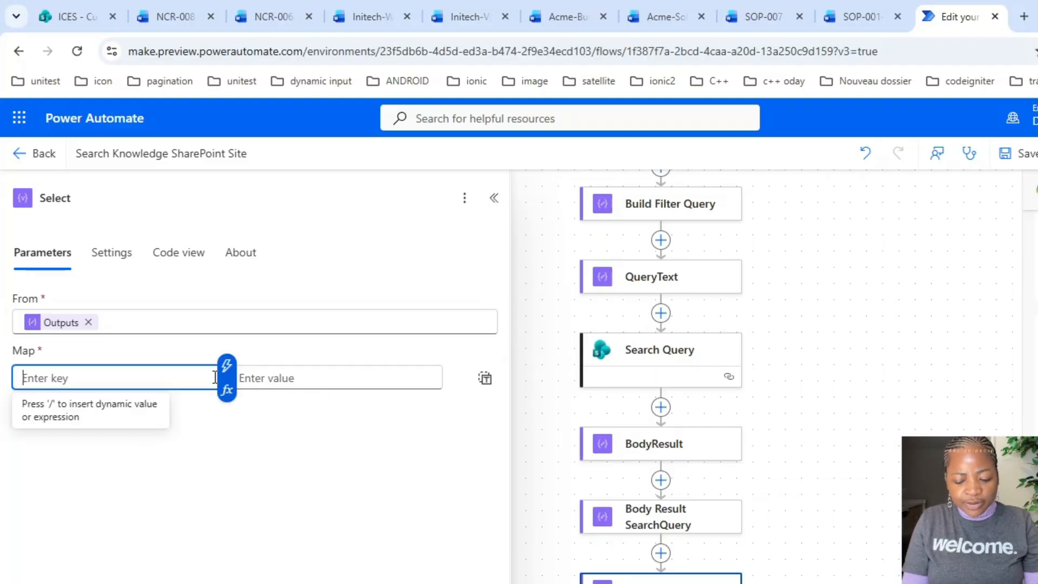
pyautogui.write('Title')
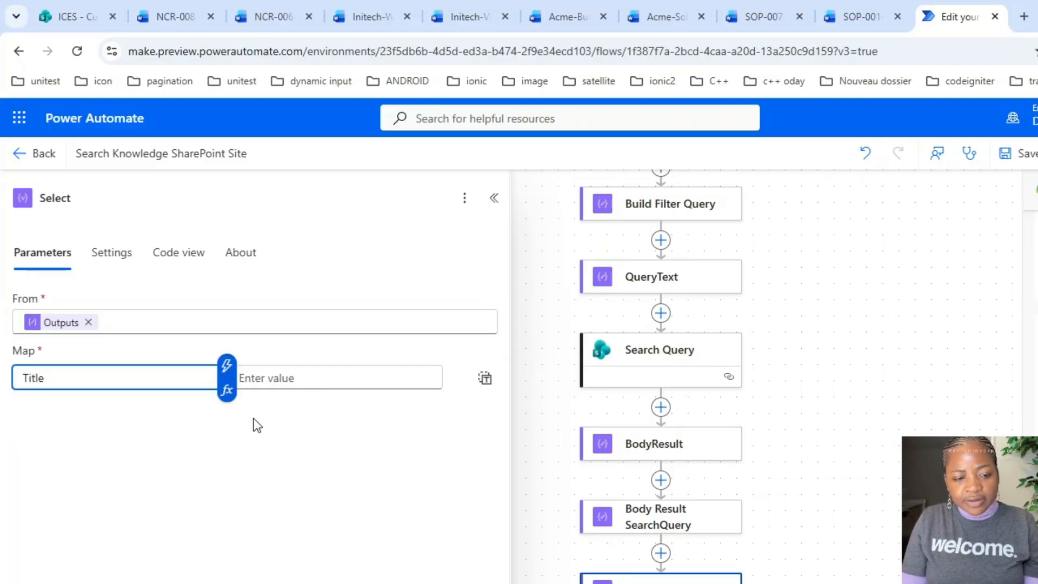
pyautogui.click(257, 426)
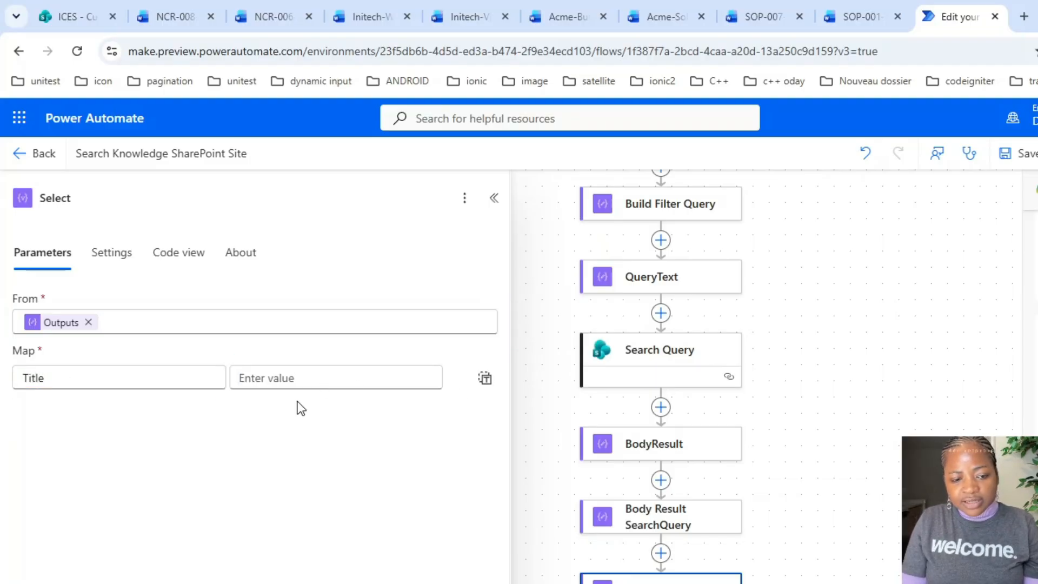
# Examine the Cells array in Body Result SearchQuery's JSON, and select its cell objects starting from the Title entry
pyautogui.click(692, 449)
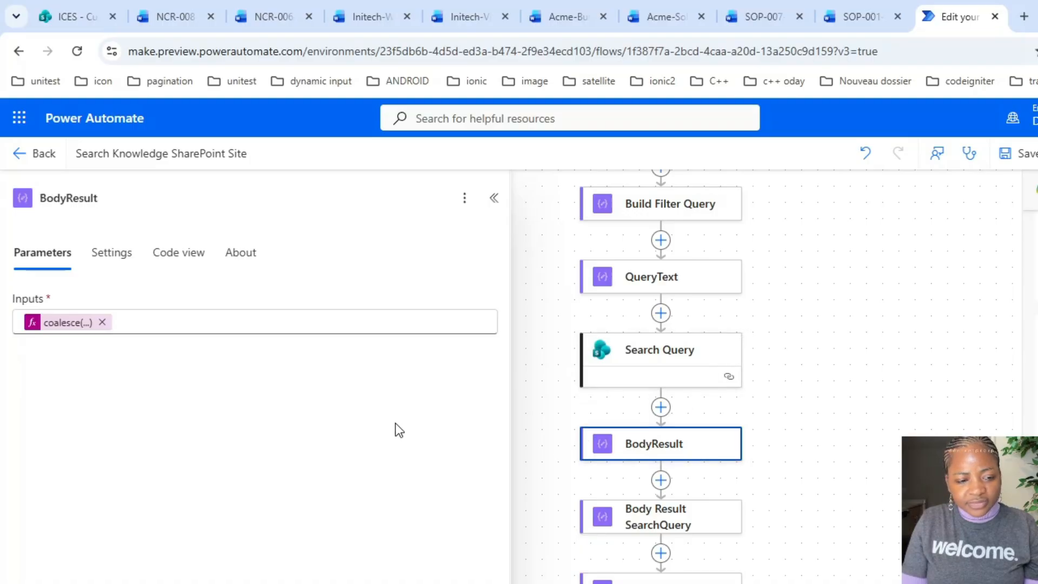
pyautogui.click(665, 529)
pyautogui.scroll(-15, 259, 428)
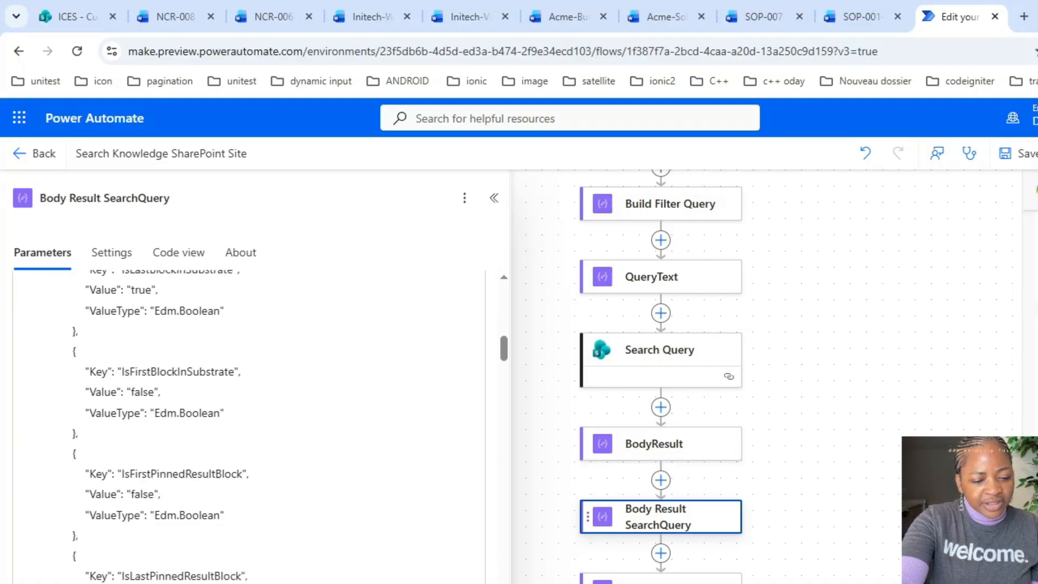
pyautogui.scroll(-10, 259, 427)
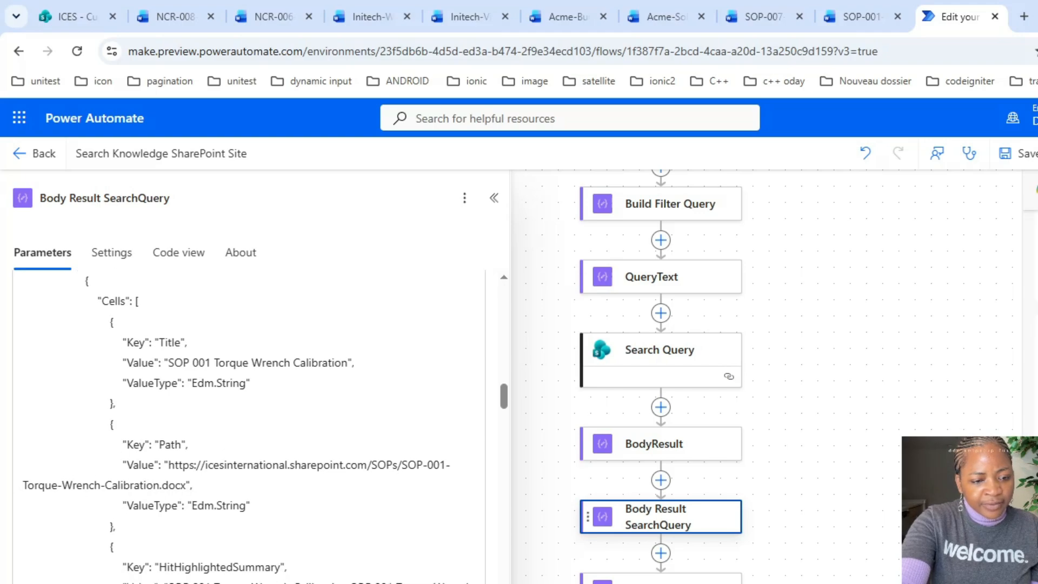
pyautogui.scroll(-1, 259, 427)
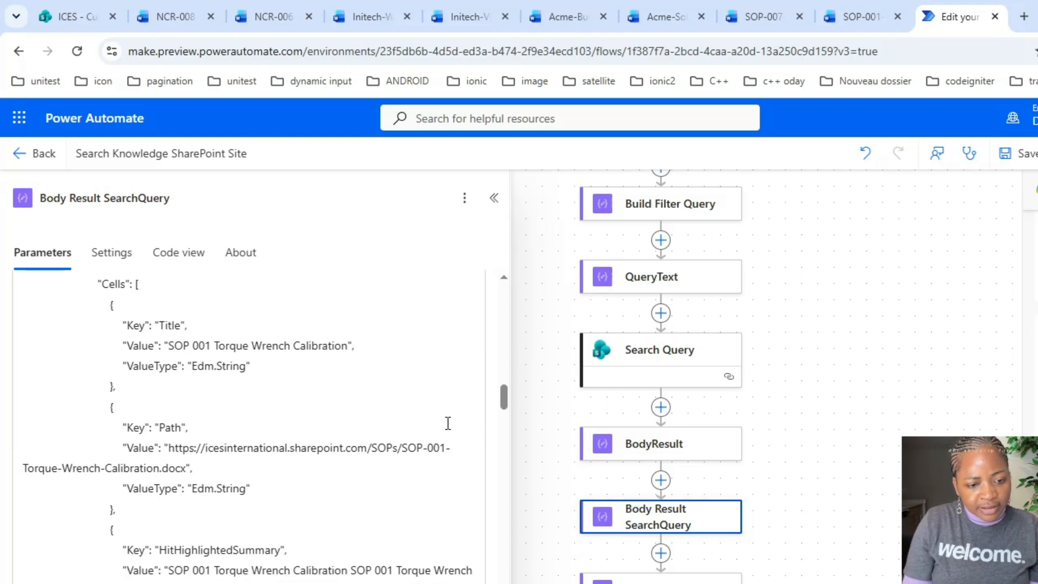
pyautogui.scroll(1, 249, 427)
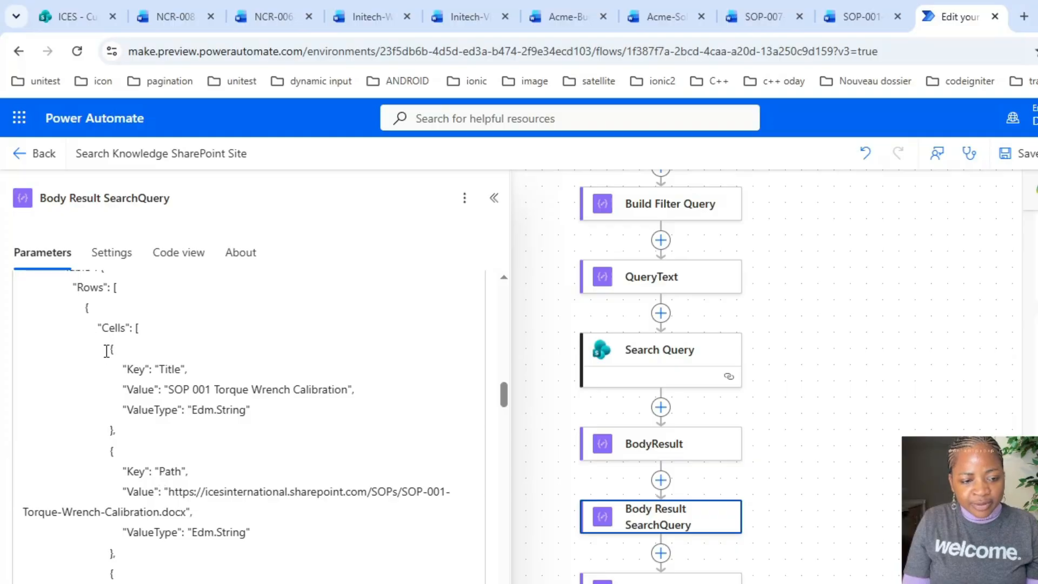
pyautogui.moveTo(104, 349); pyautogui.dragTo(222, 583)
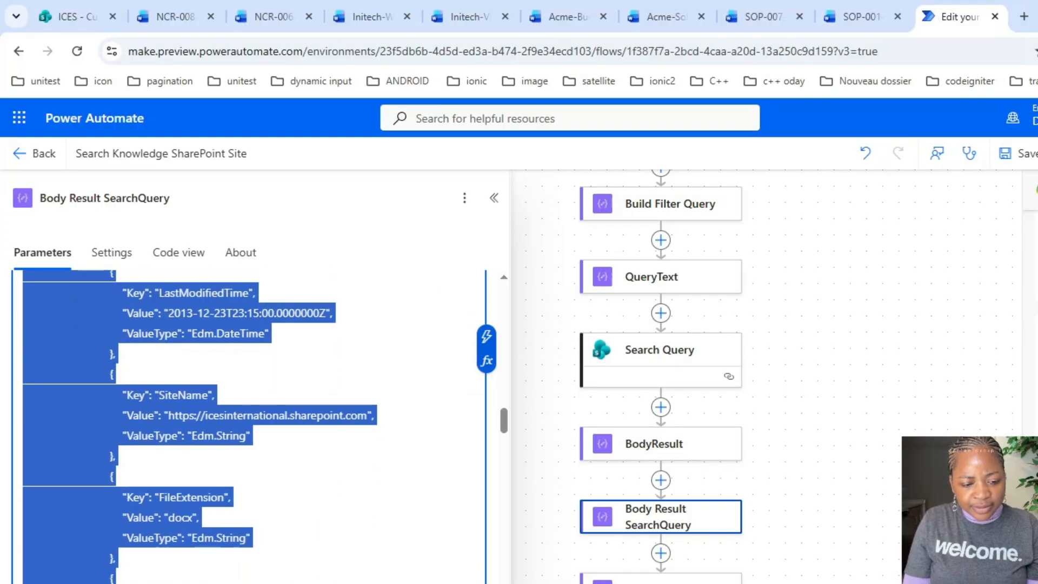
# Add a Compose action after Body Result SearchQuery and paste the copied cell objects as its input
pyautogui.click(660, 554)
pyautogui.write('compose')
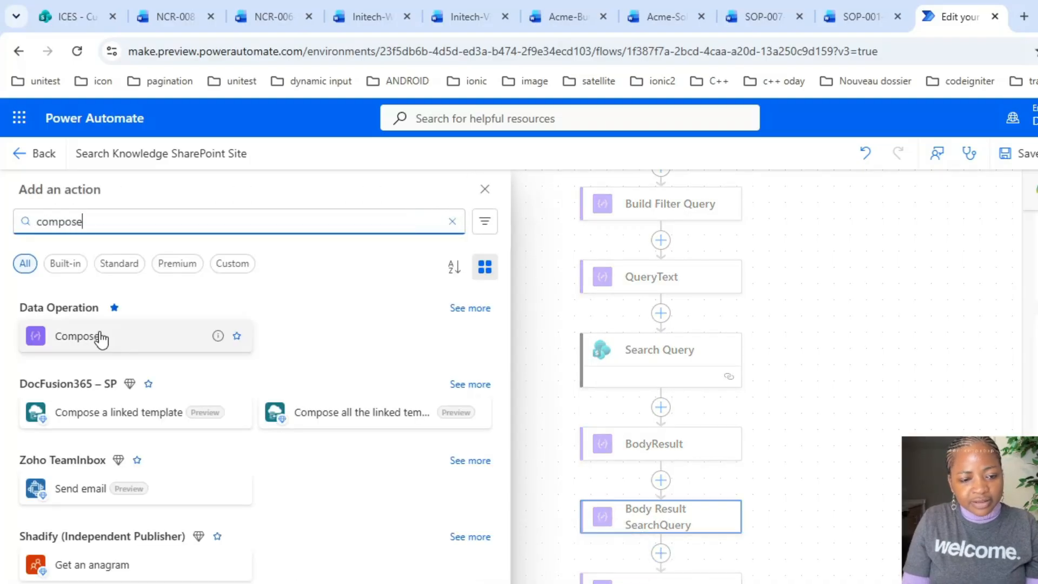
pyautogui.click(97, 336)
pyautogui.click(98, 322)
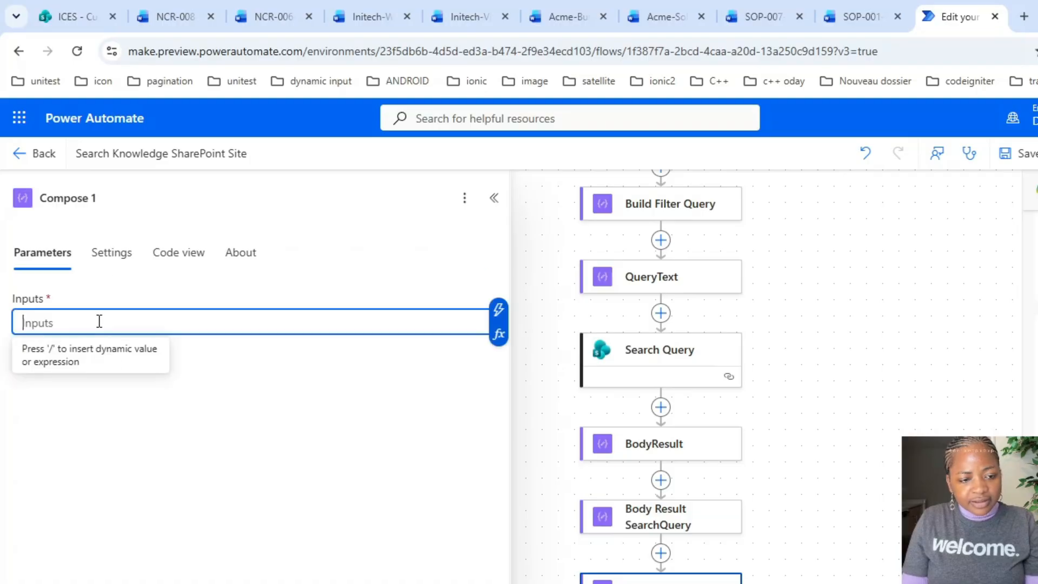
pyautogui.hotkey('ctrl', 'v')
pyautogui.scroll(5, 502, 494)
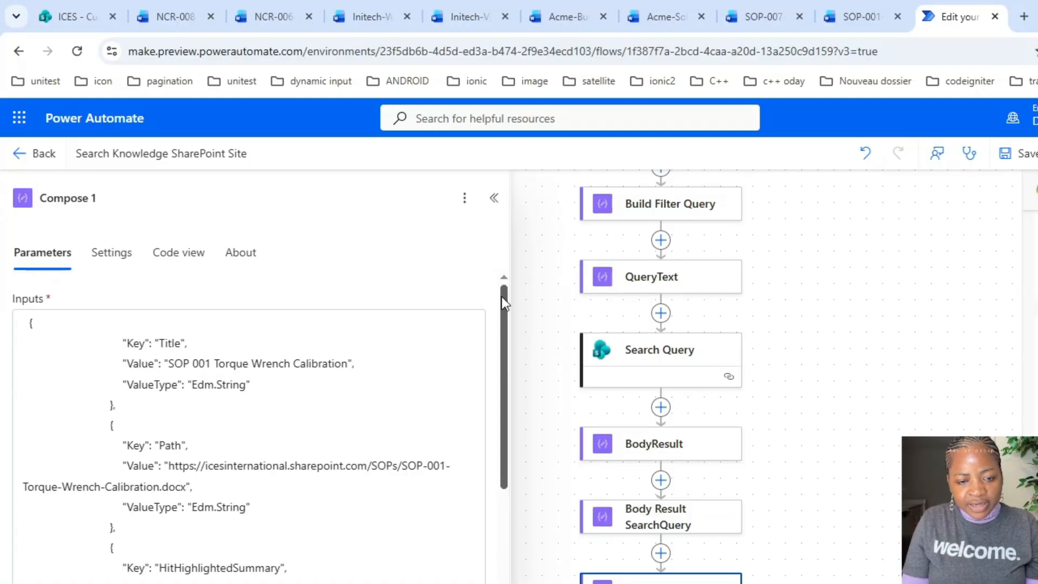
# Start an expression for the Select action's Title value with the nested functions xpath(xml(json(concat())))
pyautogui.scroll(-3, 772, 480)
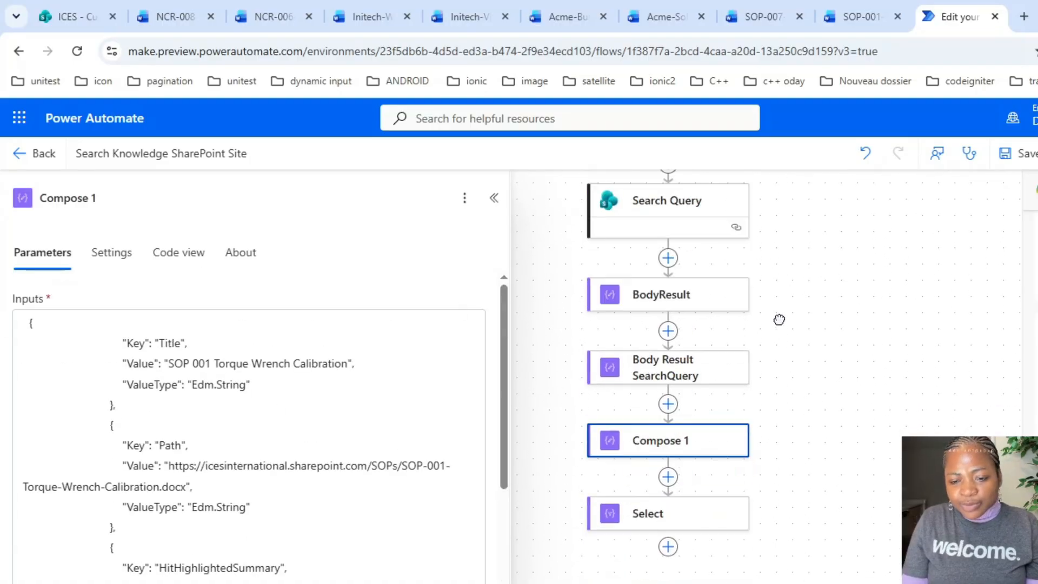
pyautogui.click(680, 481)
pyautogui.click(323, 378)
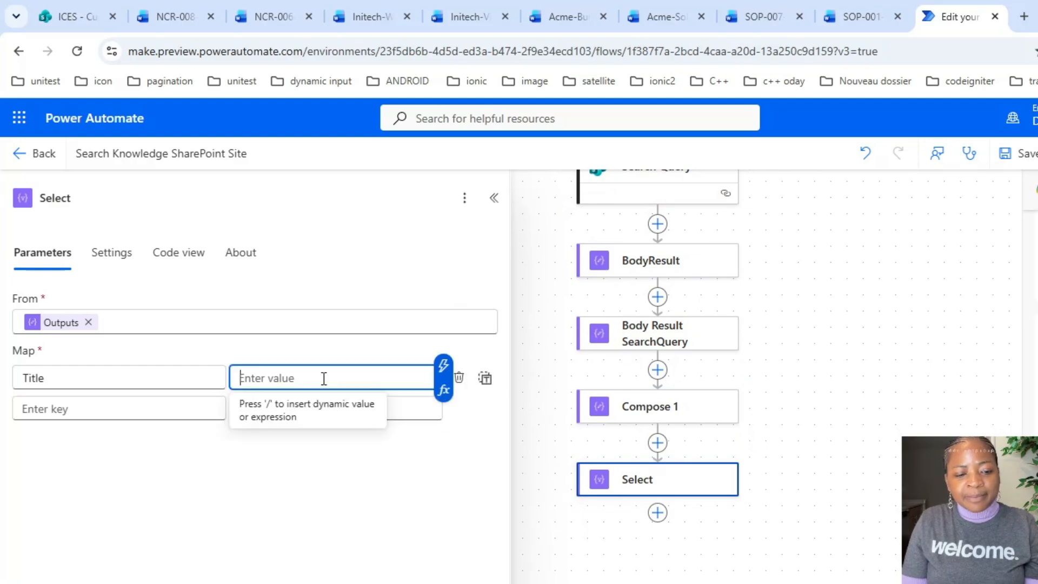
pyautogui.click(440, 393)
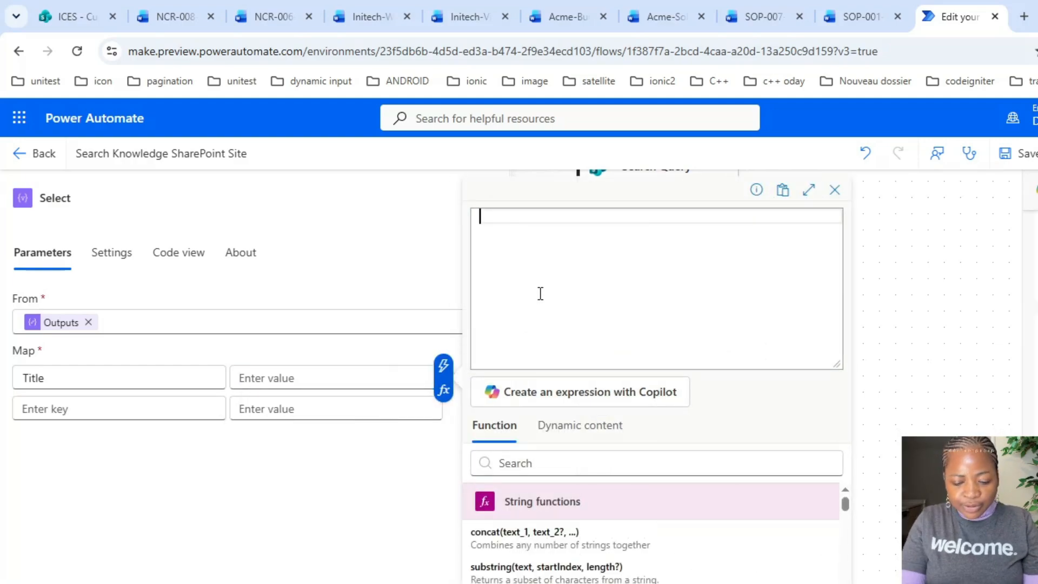
pyautogui.write('xp')
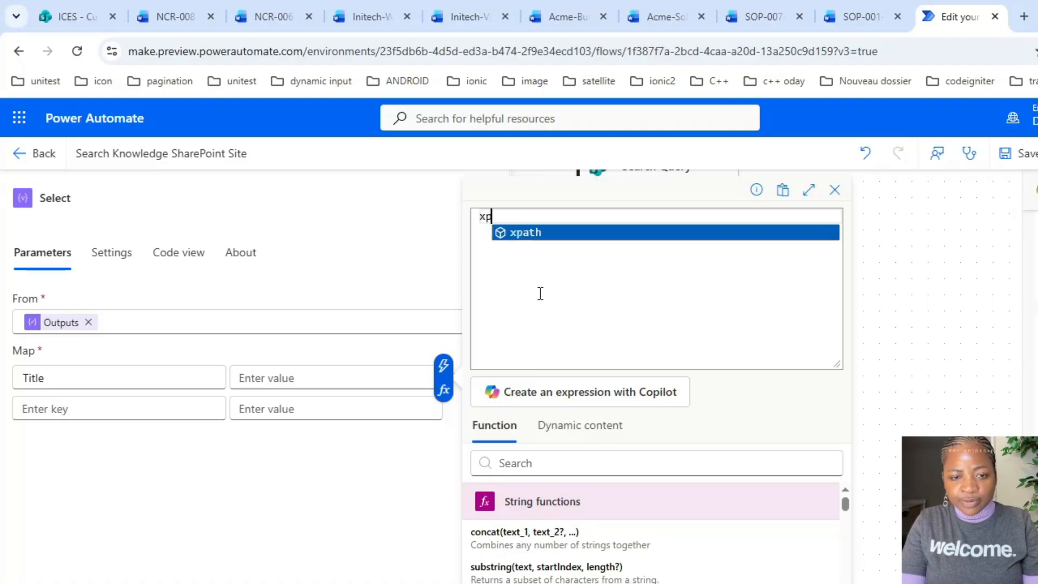
pyautogui.write('ath(')
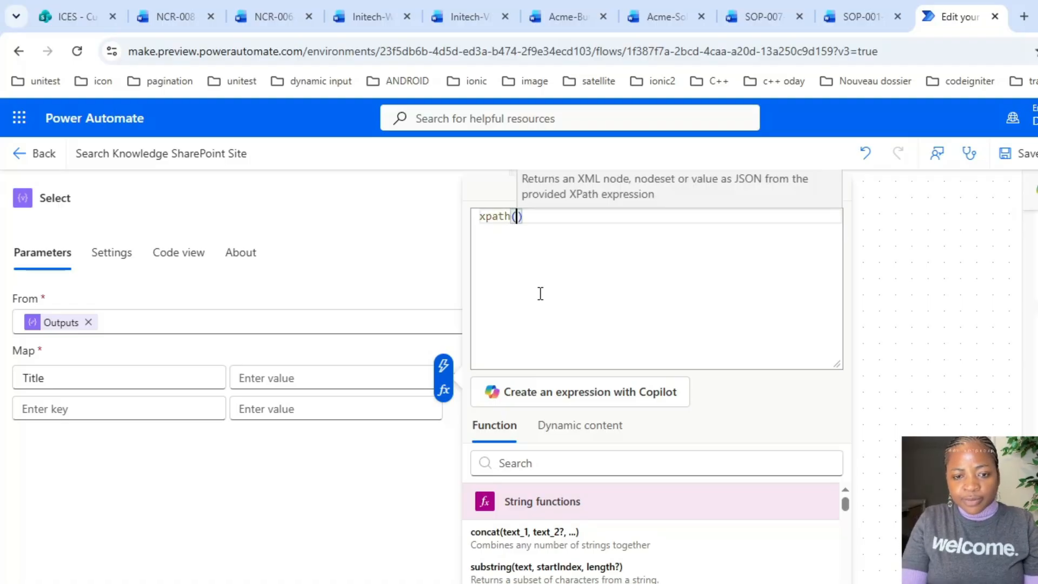
pyautogui.write('xml(')
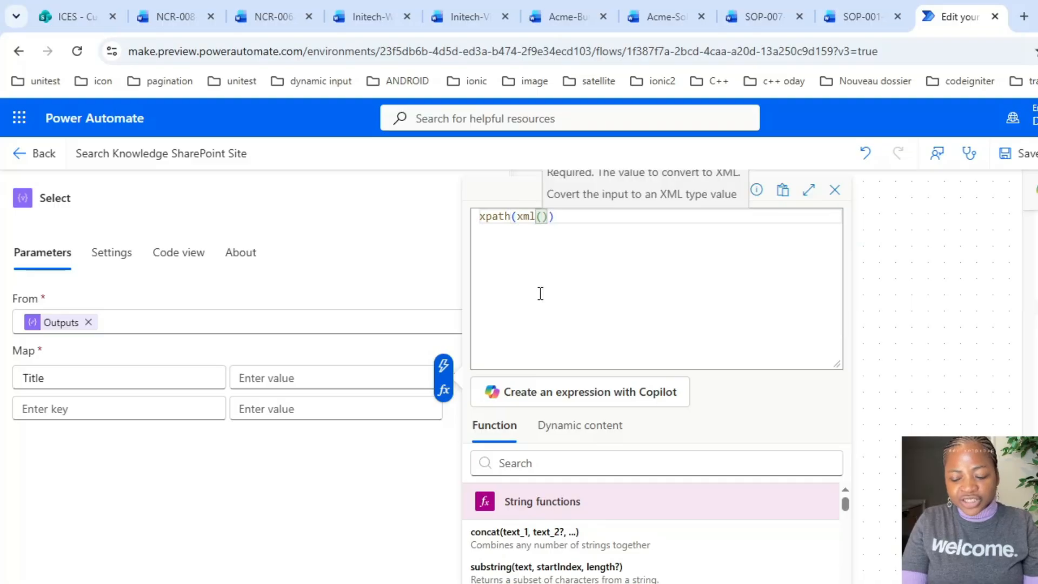
pyautogui.write('json(concat')
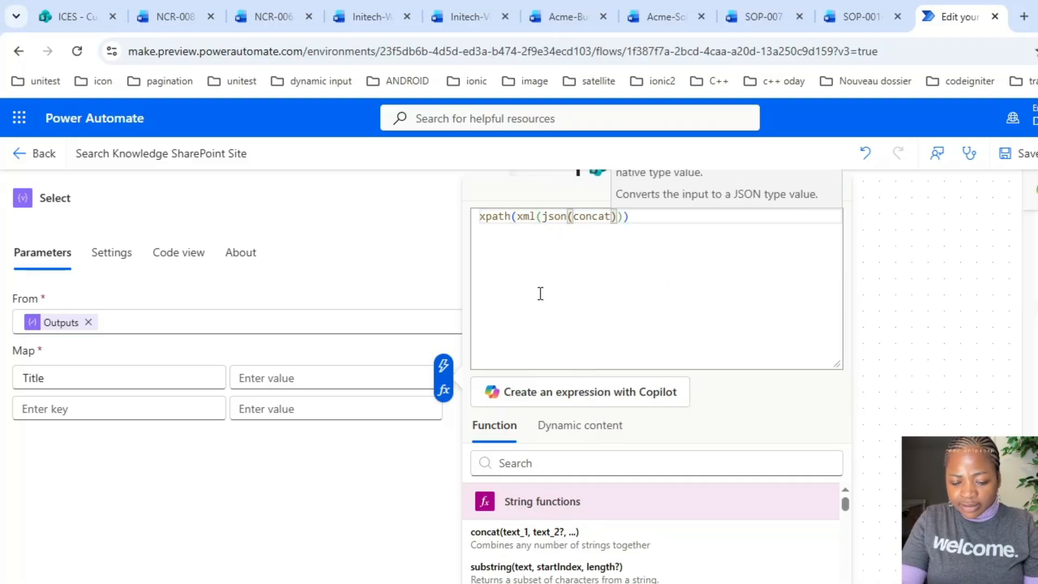
pyautogui.write('(')
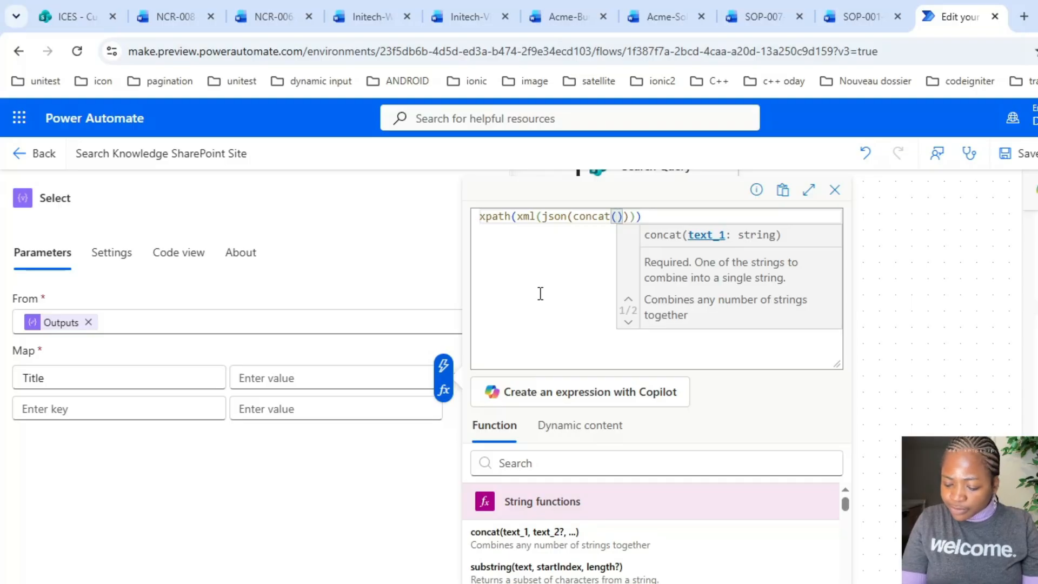
# Give concat the first argument '{"root":{"c"' and an empty string() as its second argument
pyautogui.write("'")
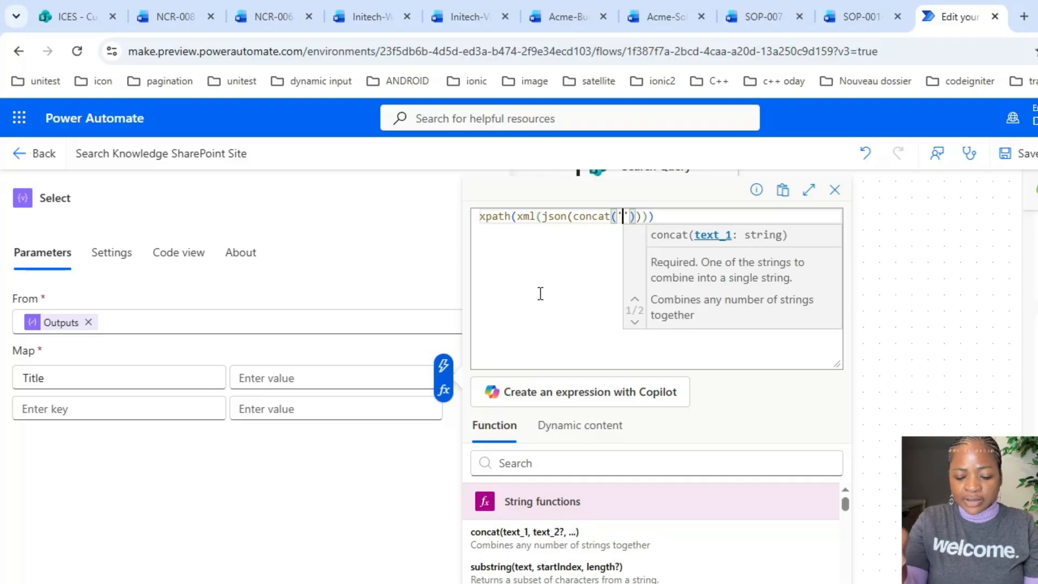
pyautogui.write('{')
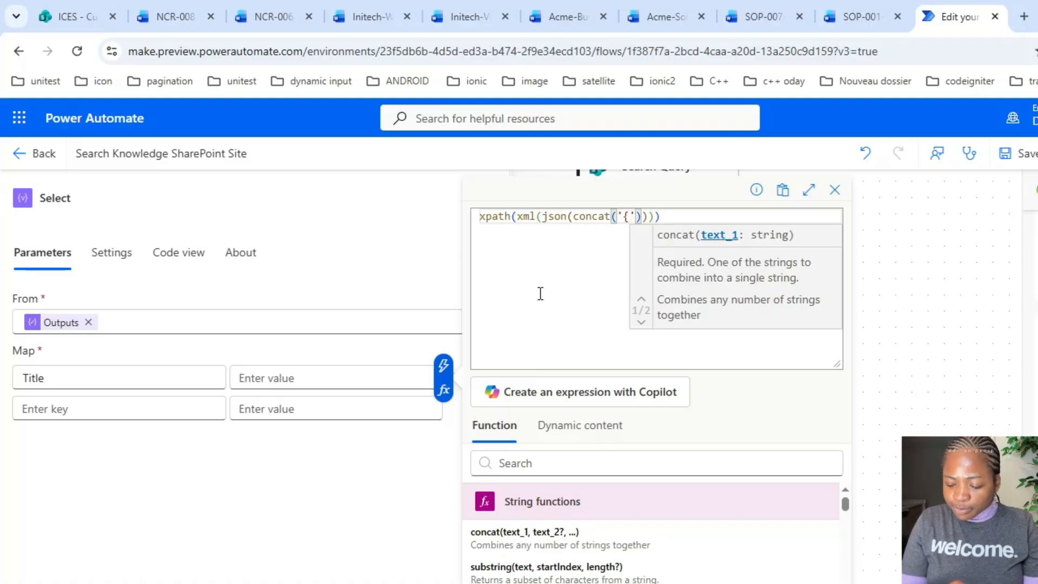
pyautogui.write('"root')
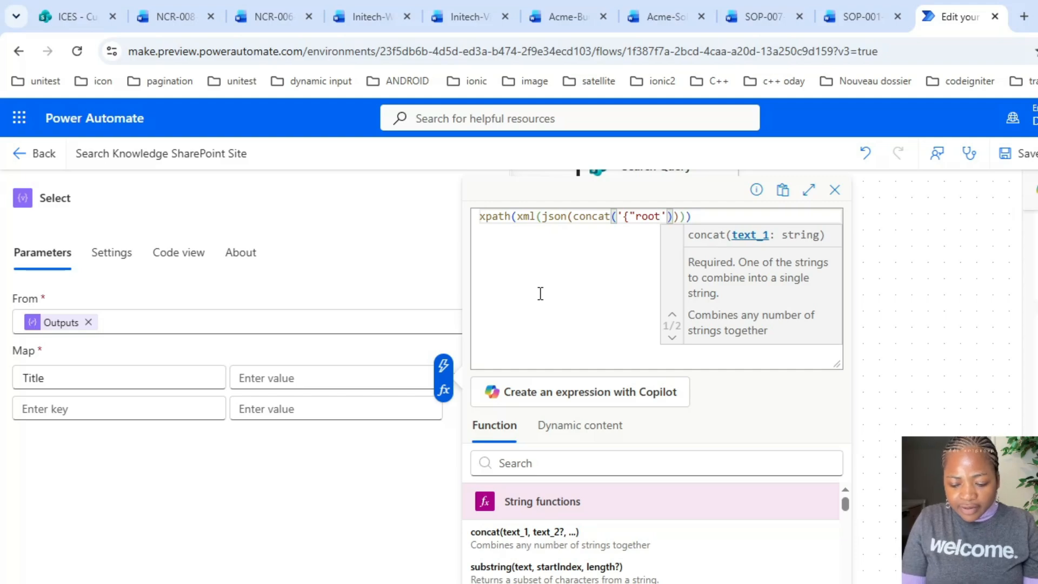
pyautogui.write('"')
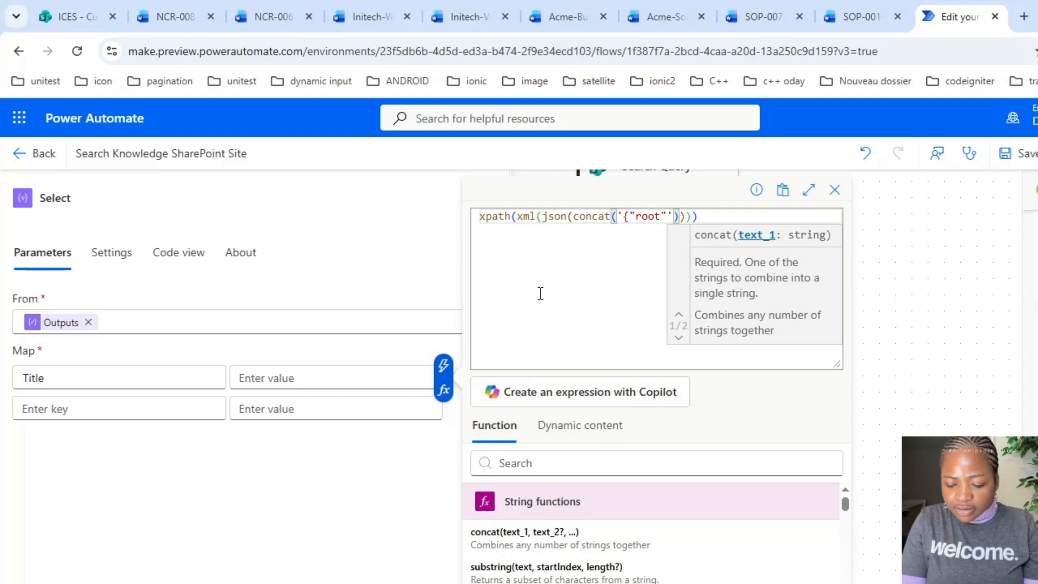
pyautogui.write(':"')
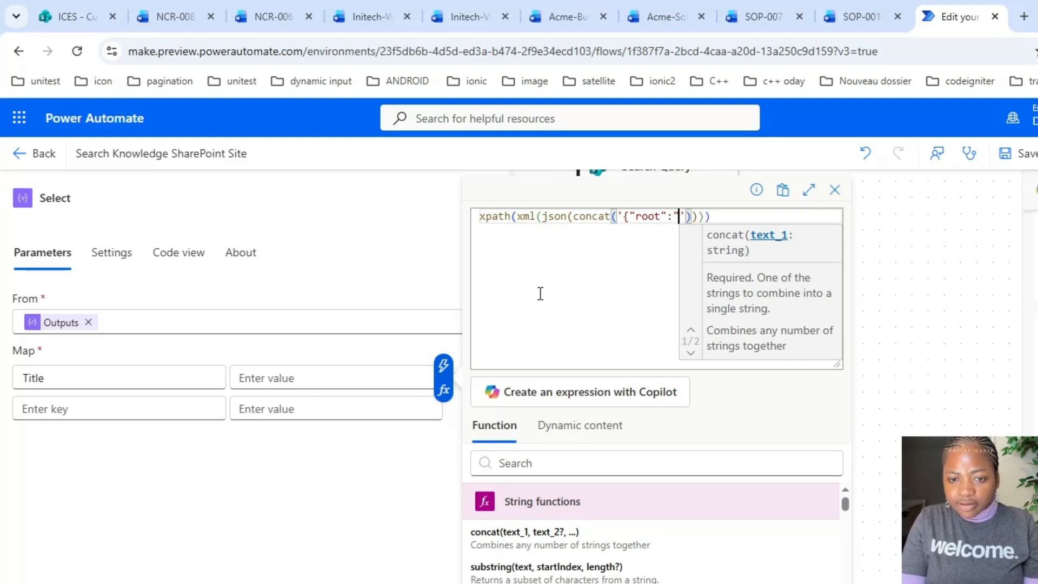
pyautogui.write('c')
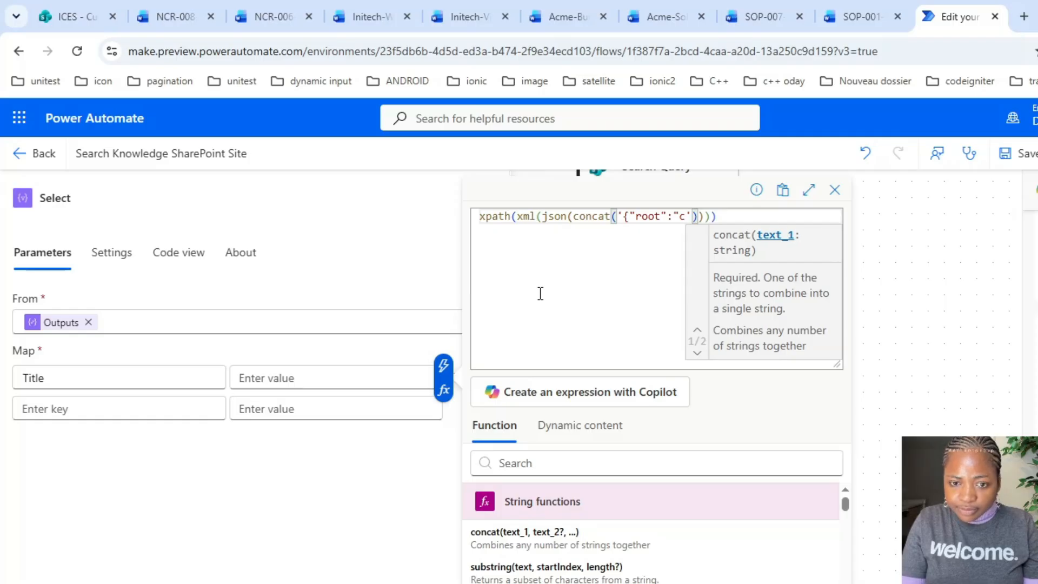
pyautogui.write('"')
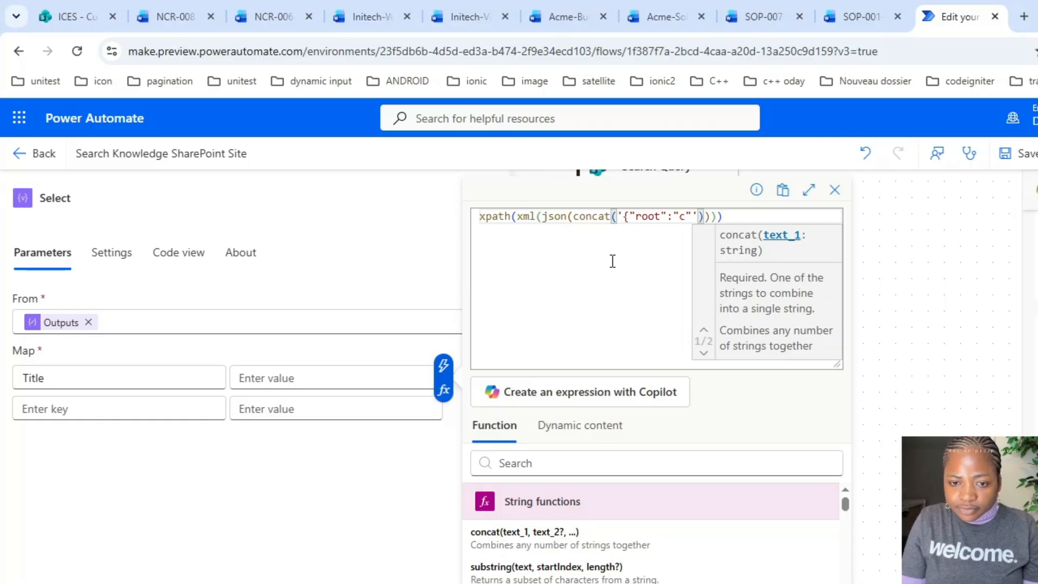
pyautogui.click(675, 216)
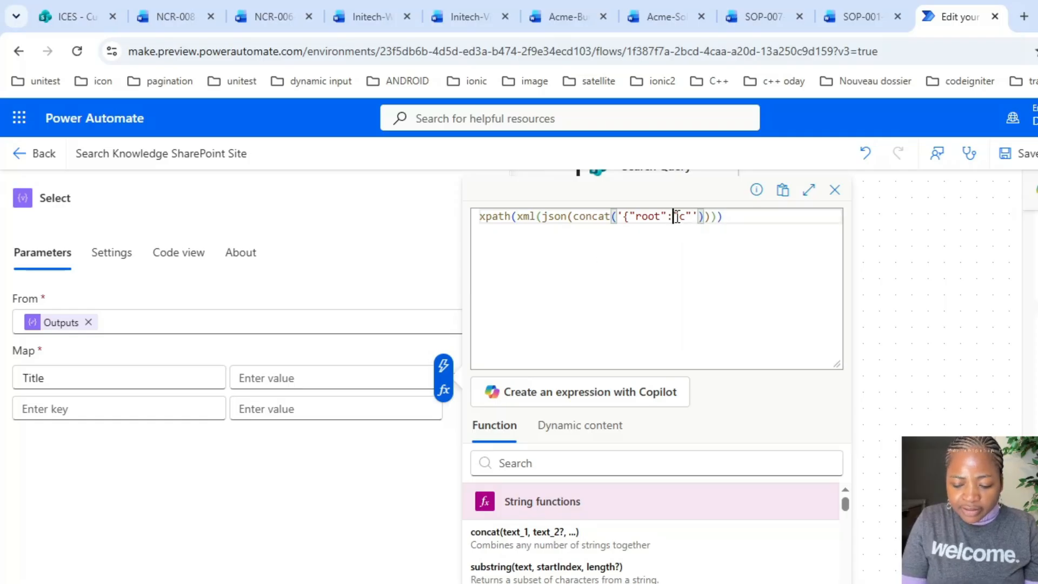
pyautogui.write('{')
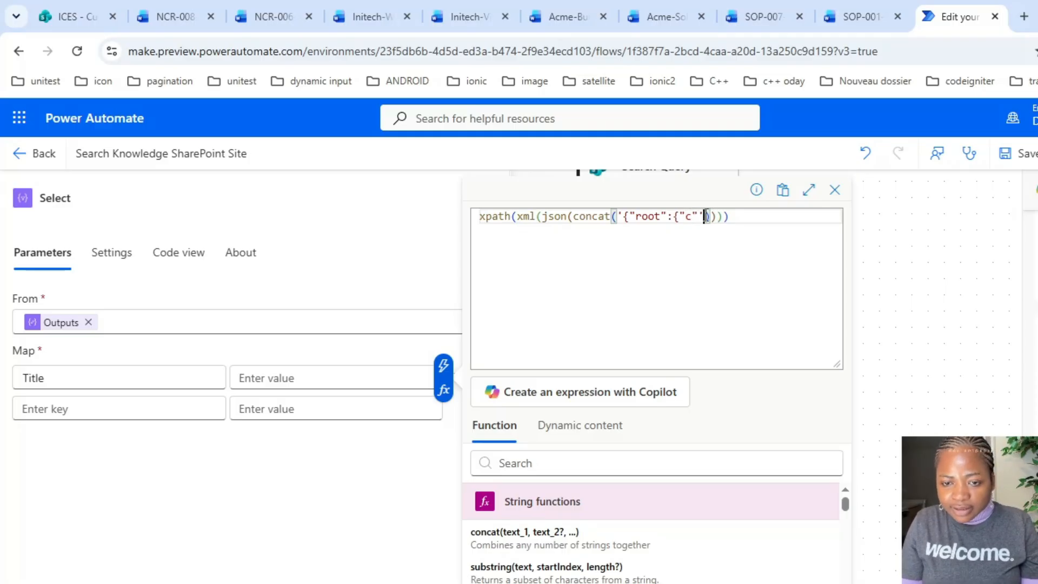
pyautogui.write(',string')
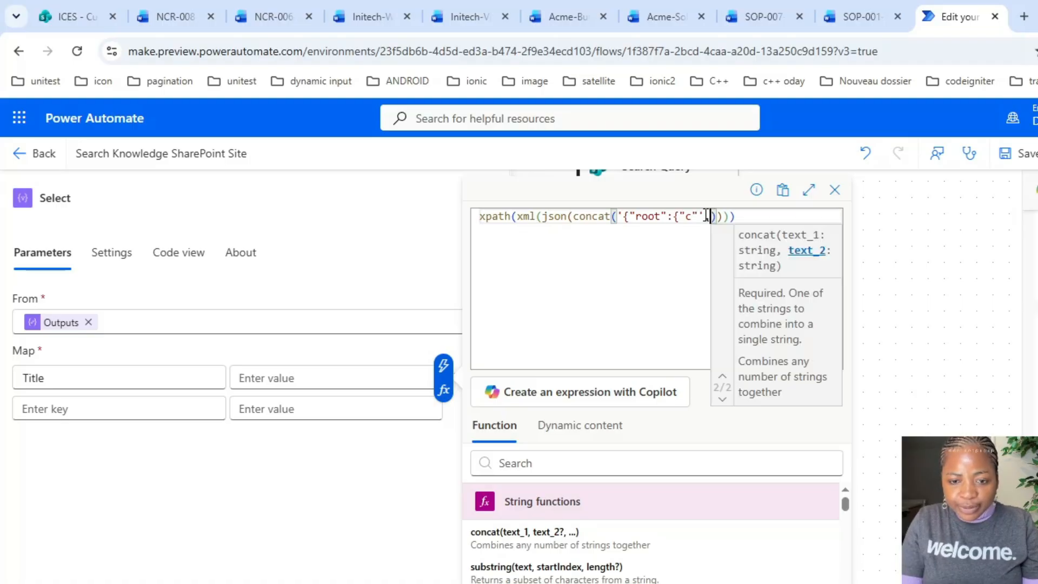
pyautogui.write('(')
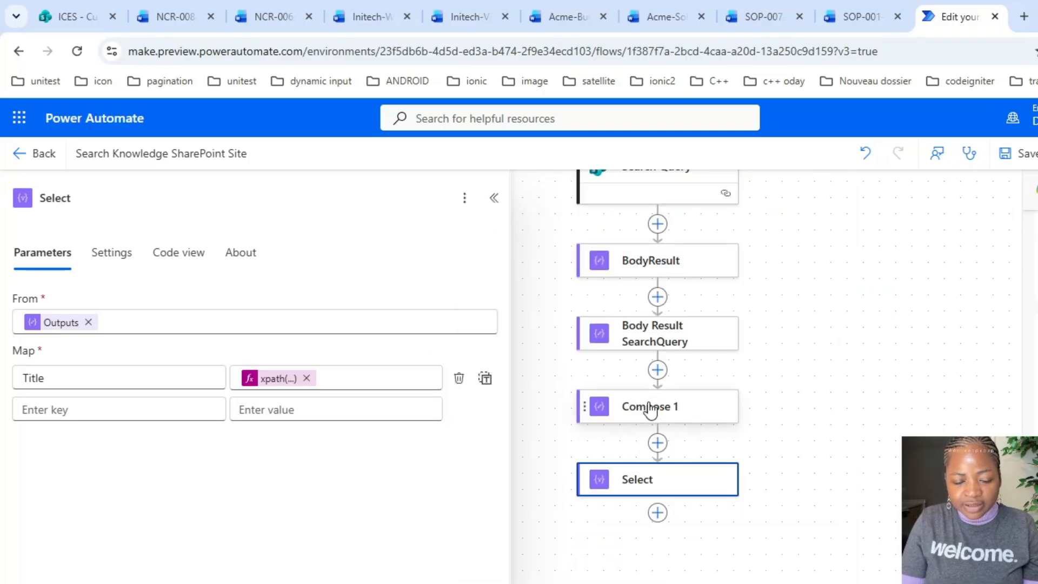
# Compare Compose 1's input with the Rows and Cells nesting in Body Result SearchQuery's JSON
pyautogui.click(653, 407)
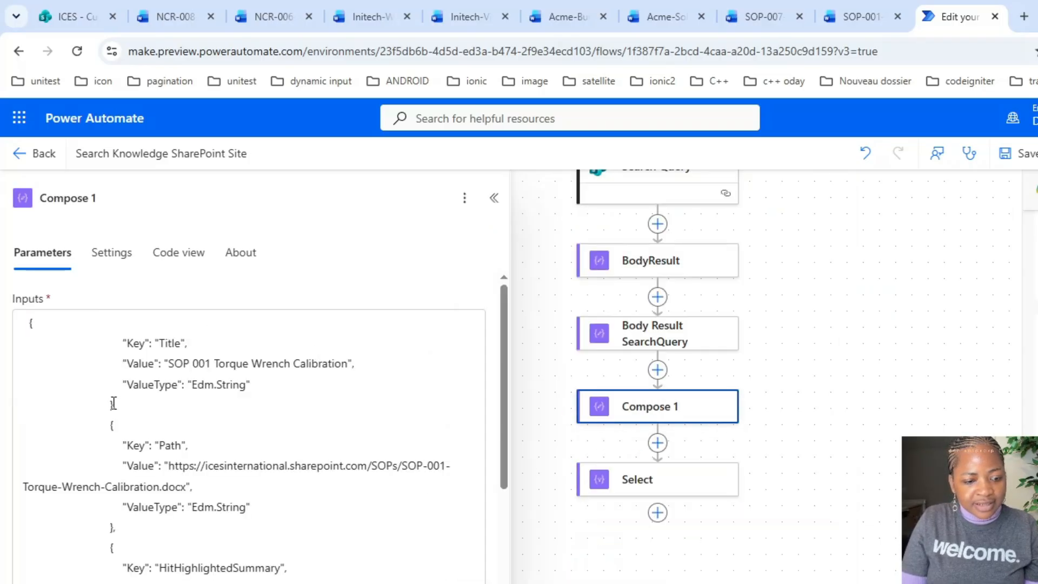
pyautogui.click(28, 323)
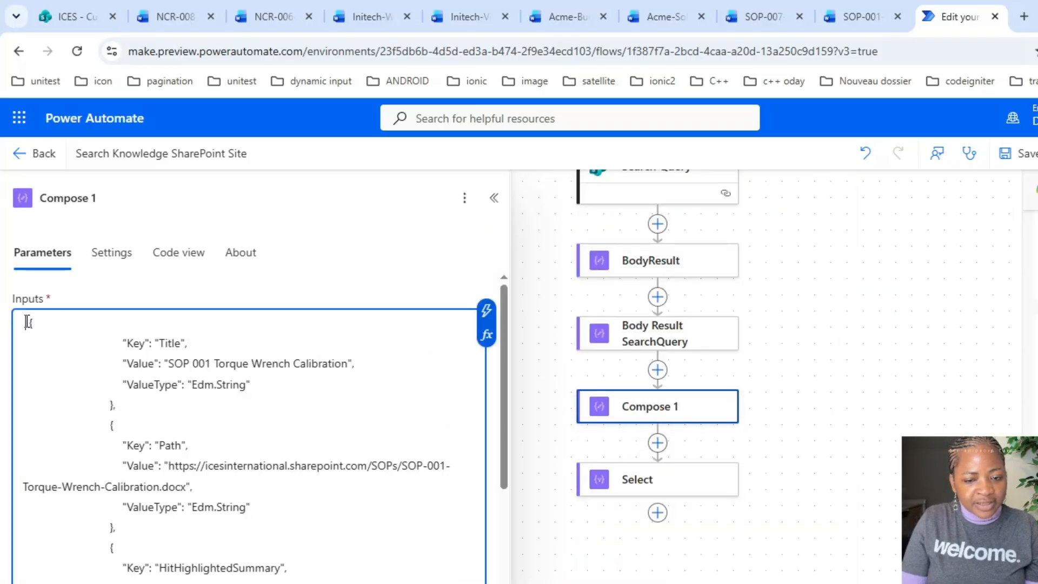
pyautogui.click(626, 332)
pyautogui.scroll(-10, 315, 452)
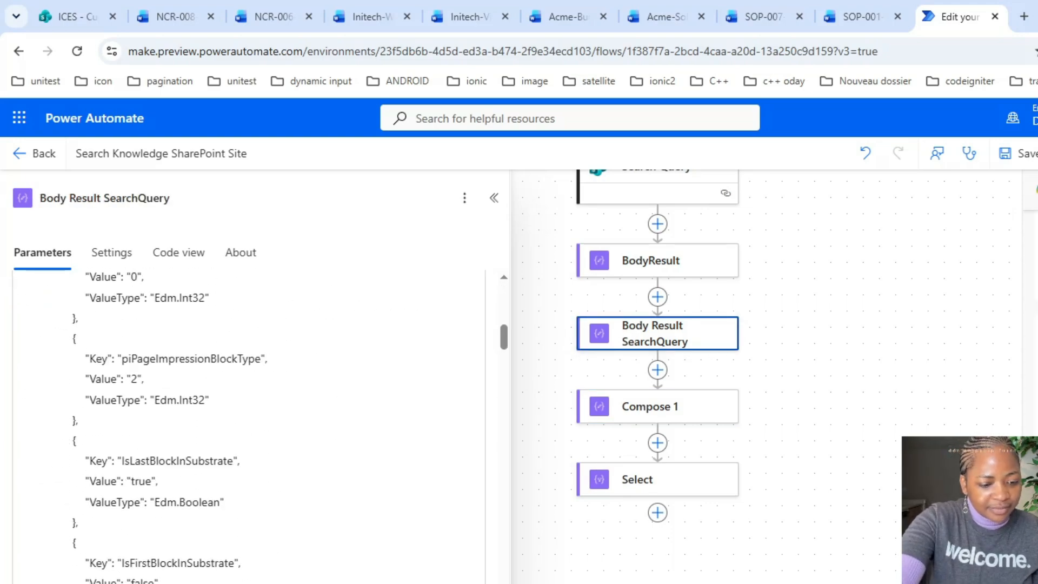
pyautogui.scroll(-8, 306, 449)
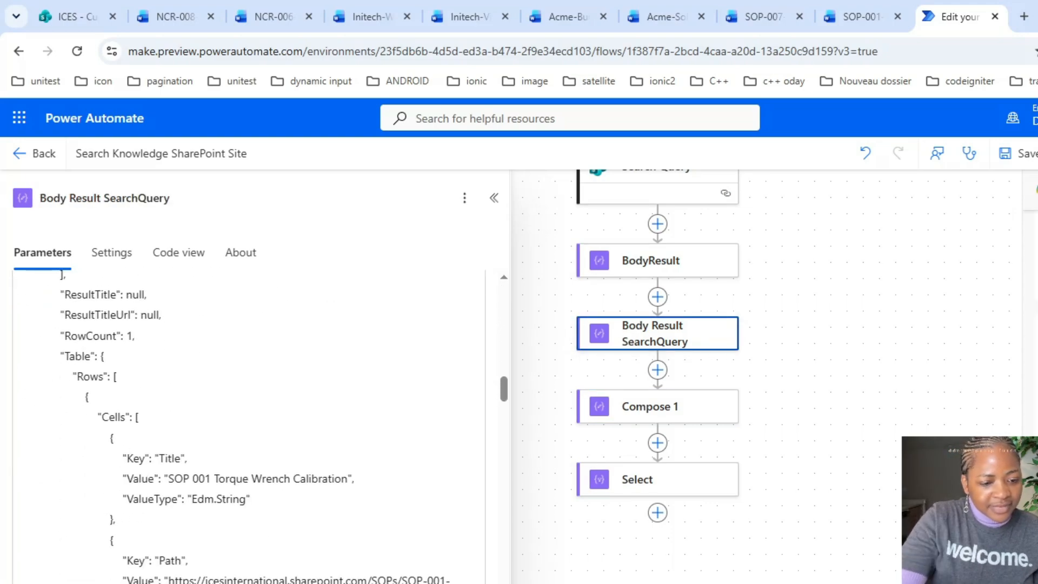
pyautogui.click(139, 417)
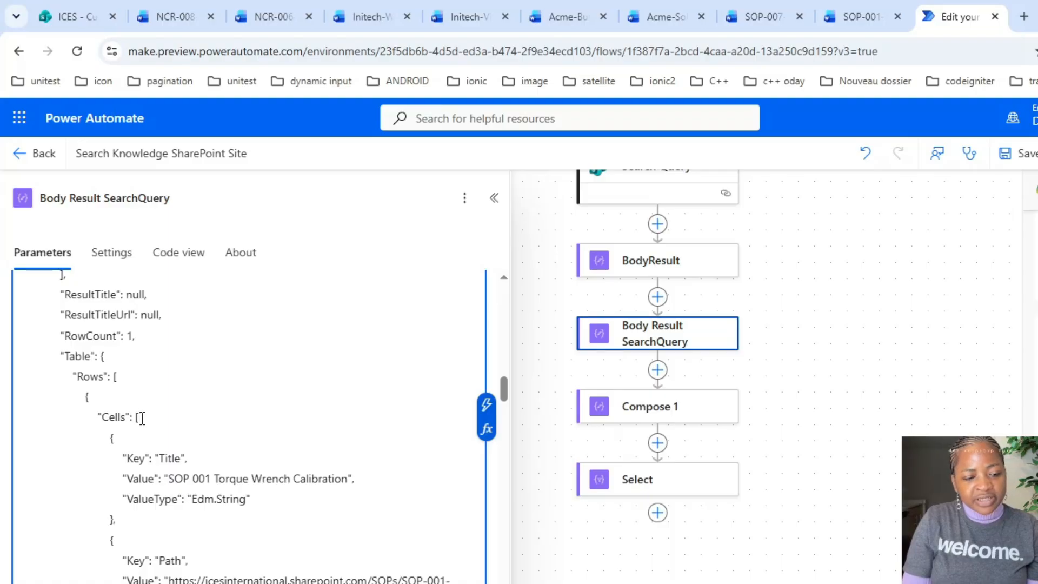
pyautogui.click(90, 393)
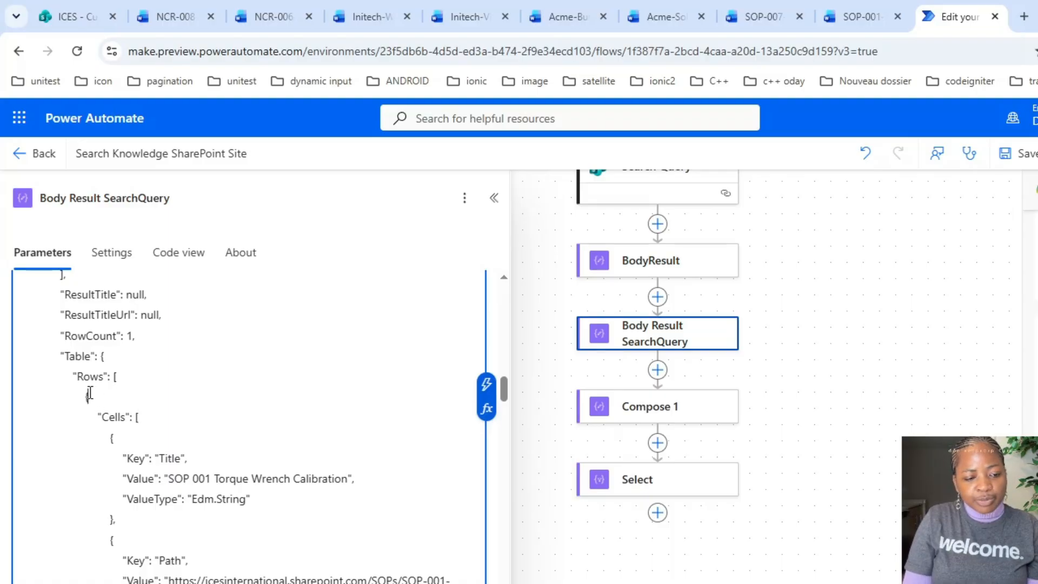
pyautogui.moveTo(95, 417); pyautogui.dragTo(140, 416)
pyautogui.click(140, 417)
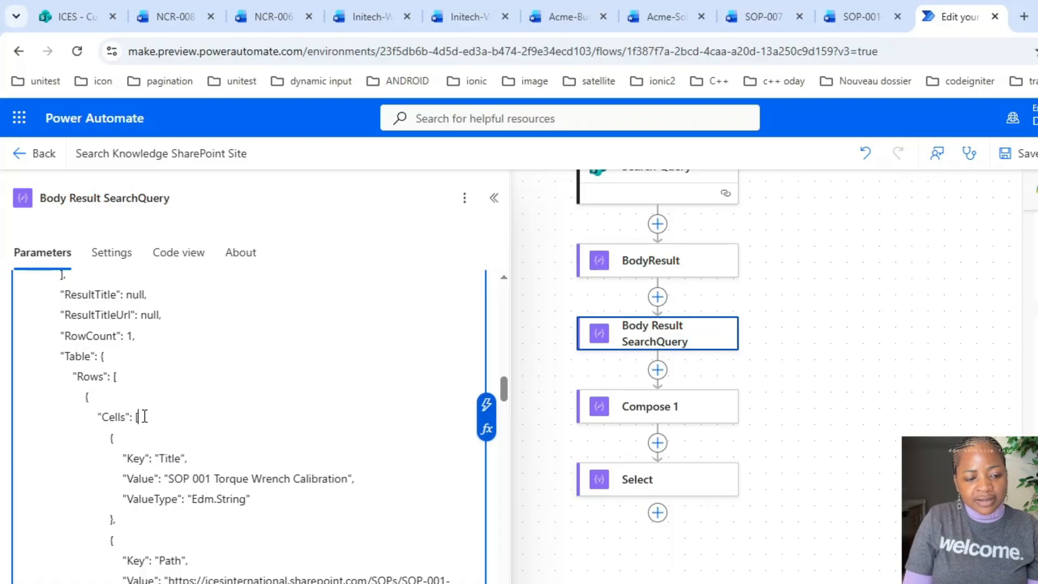
# Reopen the Select action's Title value expression and enter item()/['Cells'] as the argument of string()
pyautogui.click(679, 502)
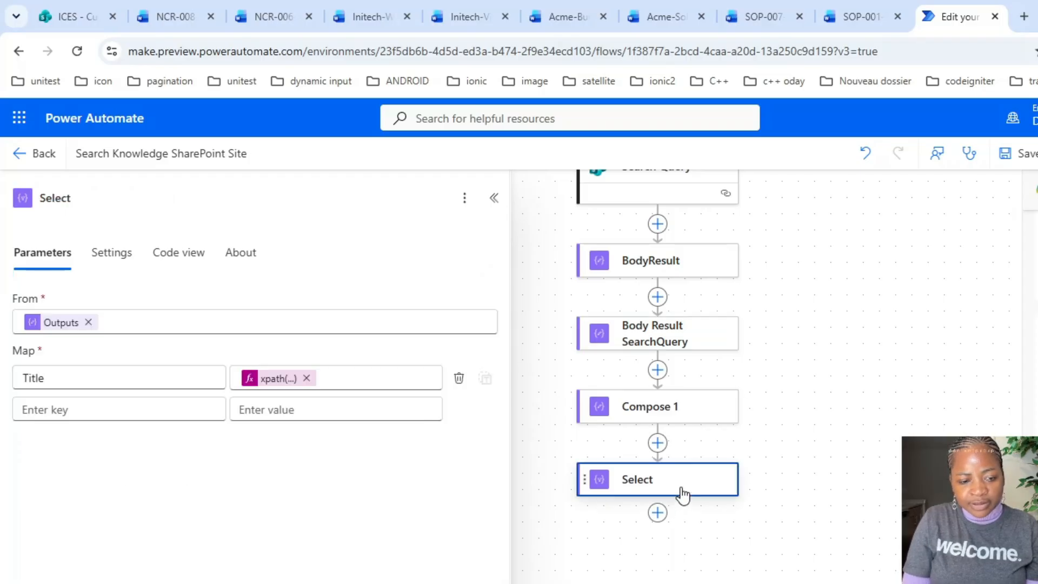
pyautogui.click(287, 387)
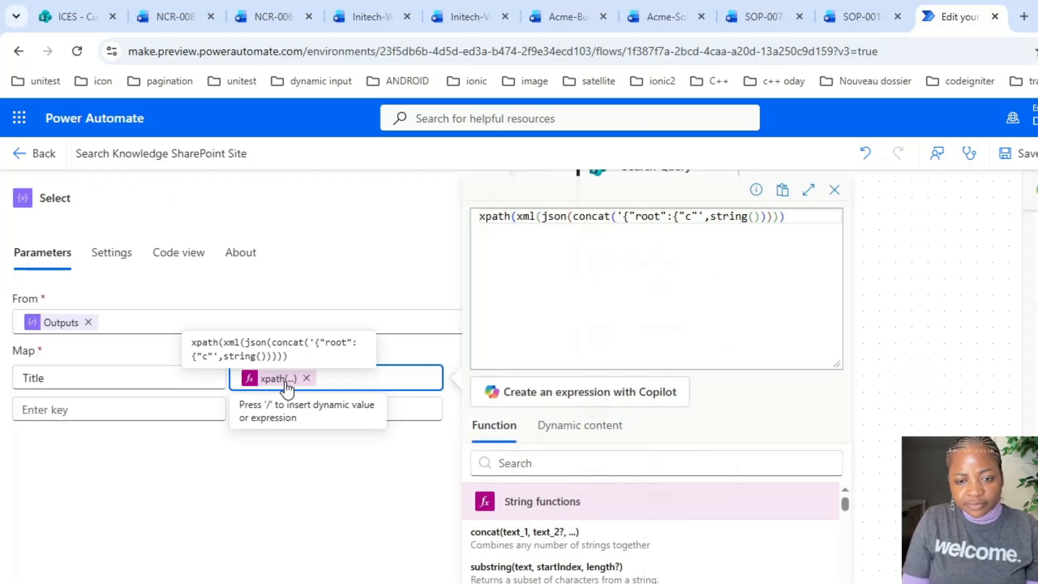
pyautogui.click(755, 216)
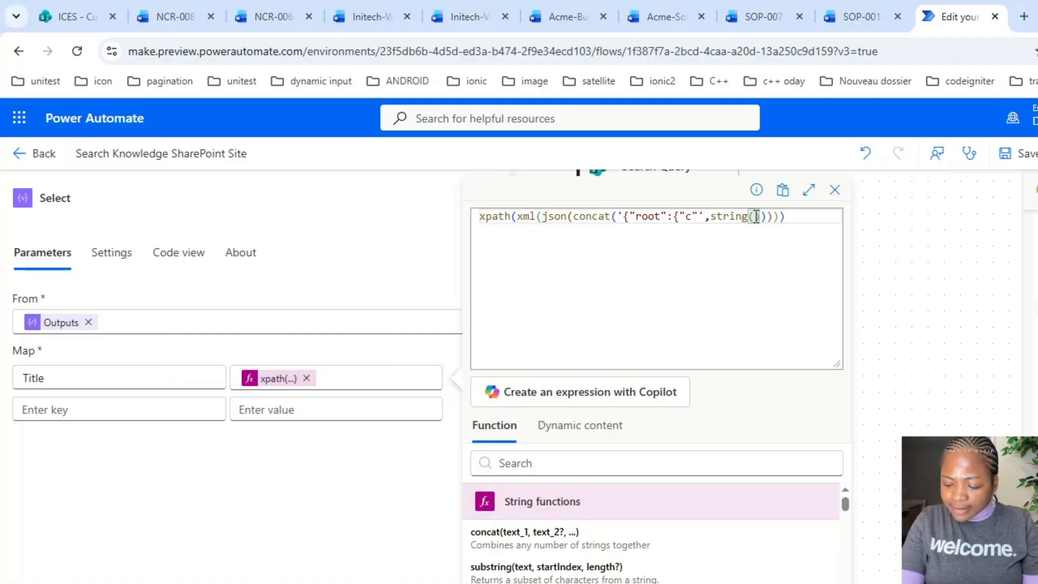
pyautogui.write('item()')
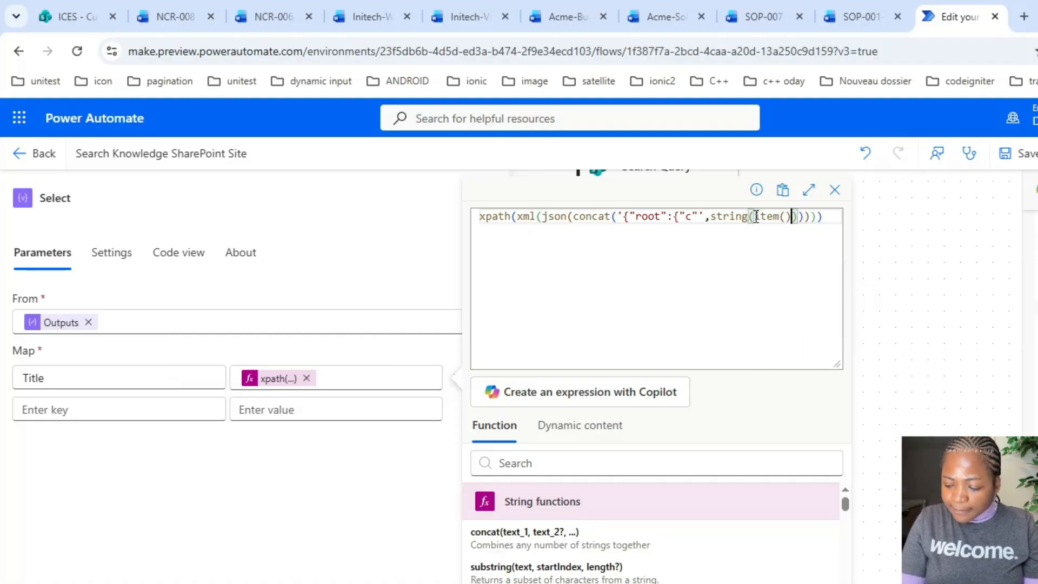
pyautogui.write("/['c")
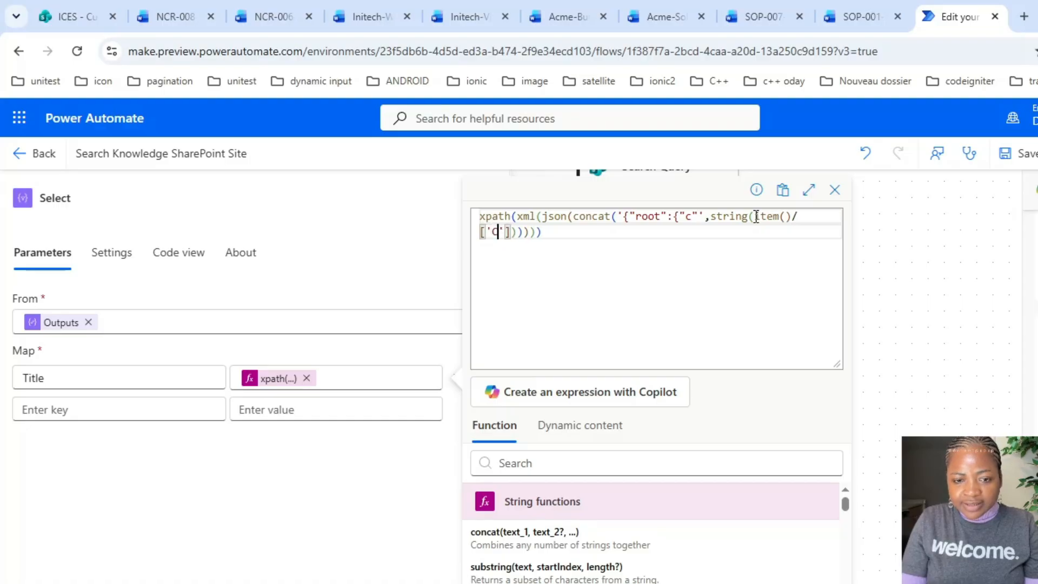
pyautogui.write('ells')
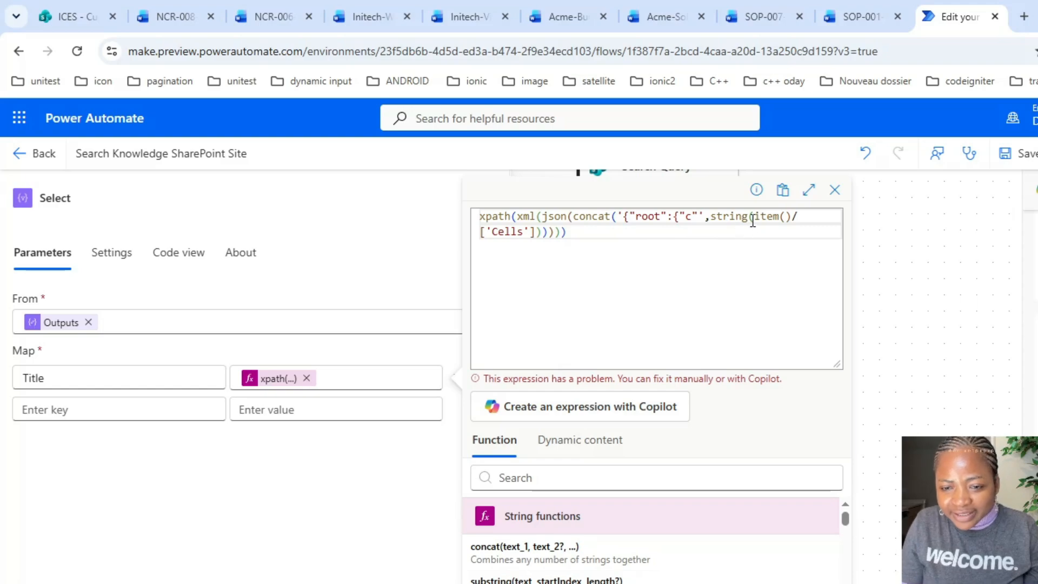
# Replace the slash after item() with a question mark so string() contains item()?['Cells'], and save the Title value expression
pyautogui.click(802, 218)
pyautogui.press('BackSpace')
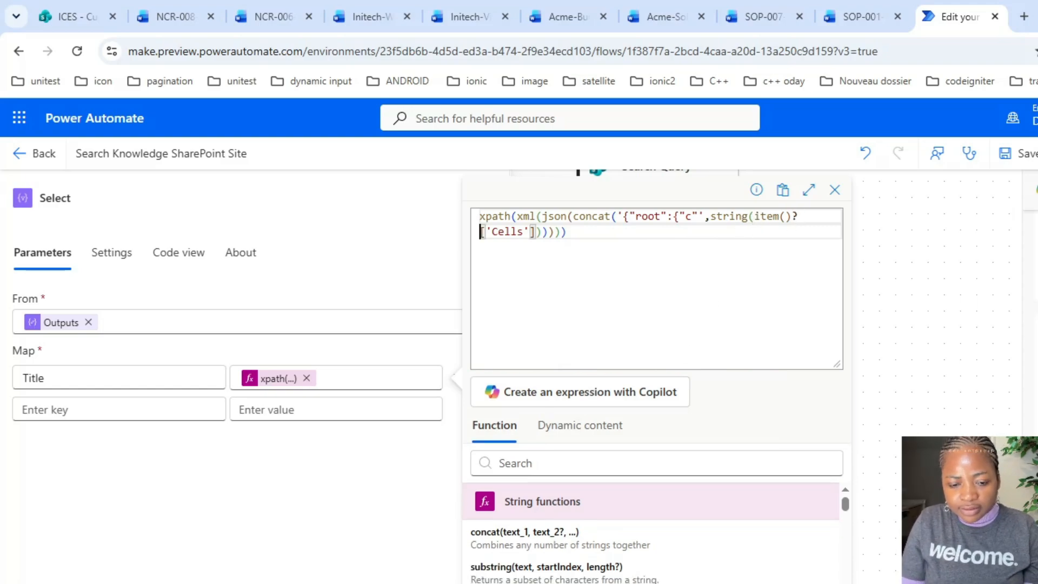
pyautogui.click(503, 582)
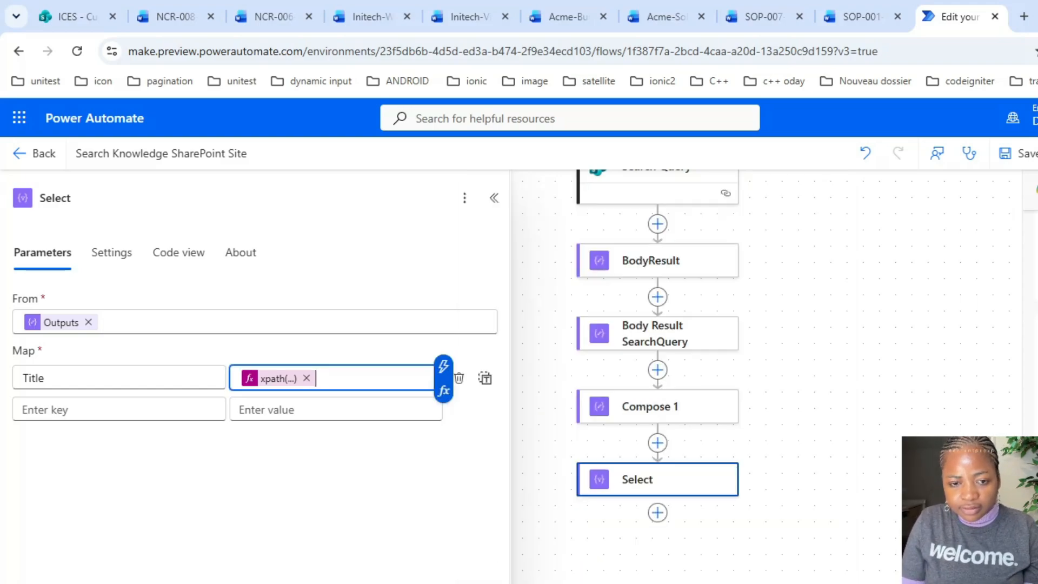
# Examine the Cells array and its Title entry in Body Result SearchQuery's JSON, and check the Select action's From source
pyautogui.click(672, 346)
pyautogui.scroll(-15, 249, 427)
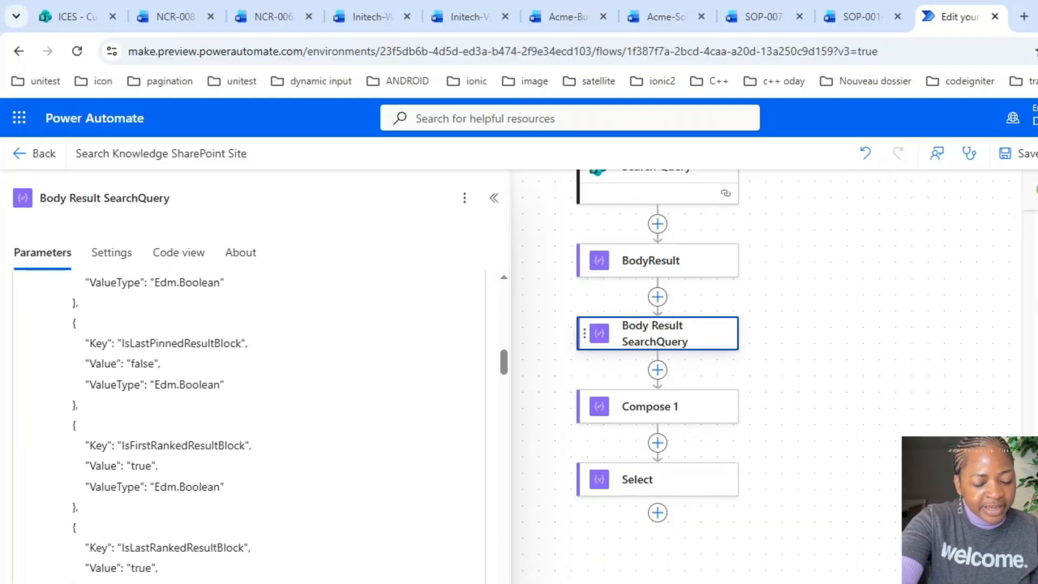
pyautogui.scroll(-3, 249, 427)
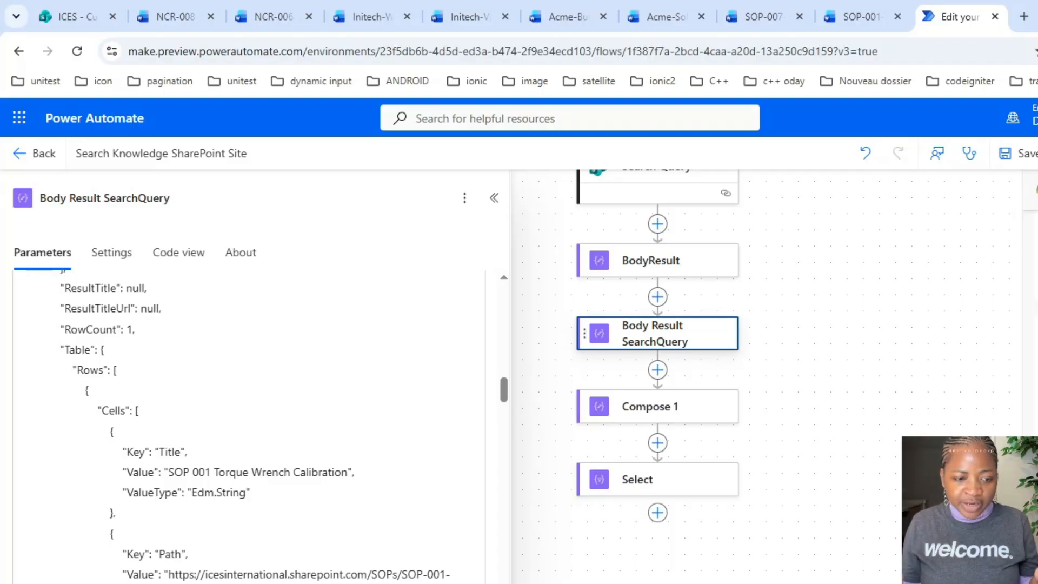
pyautogui.doubleClick(170, 452)
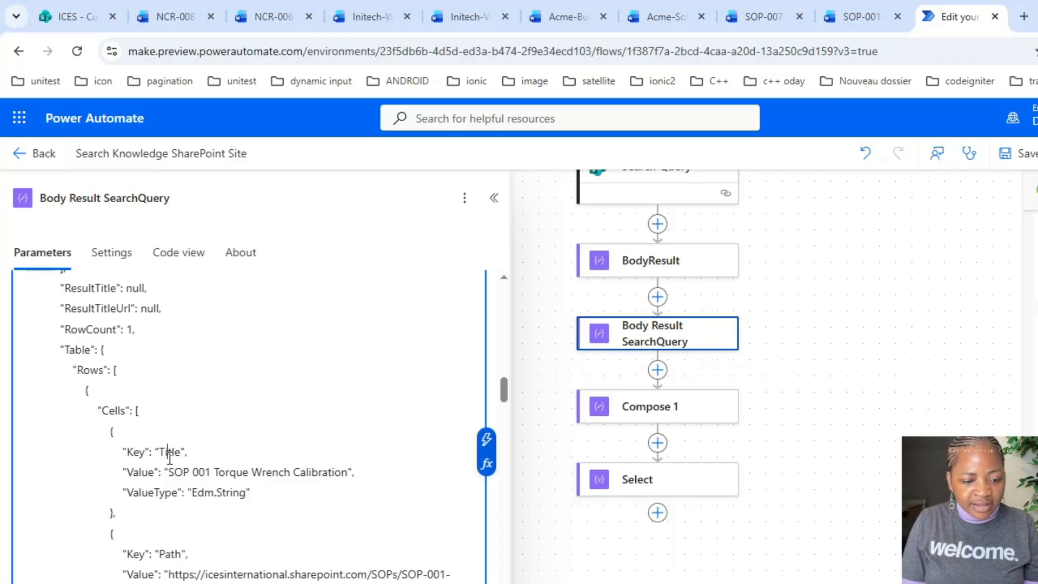
pyautogui.moveTo(136, 412); pyautogui.dragTo(164, 583)
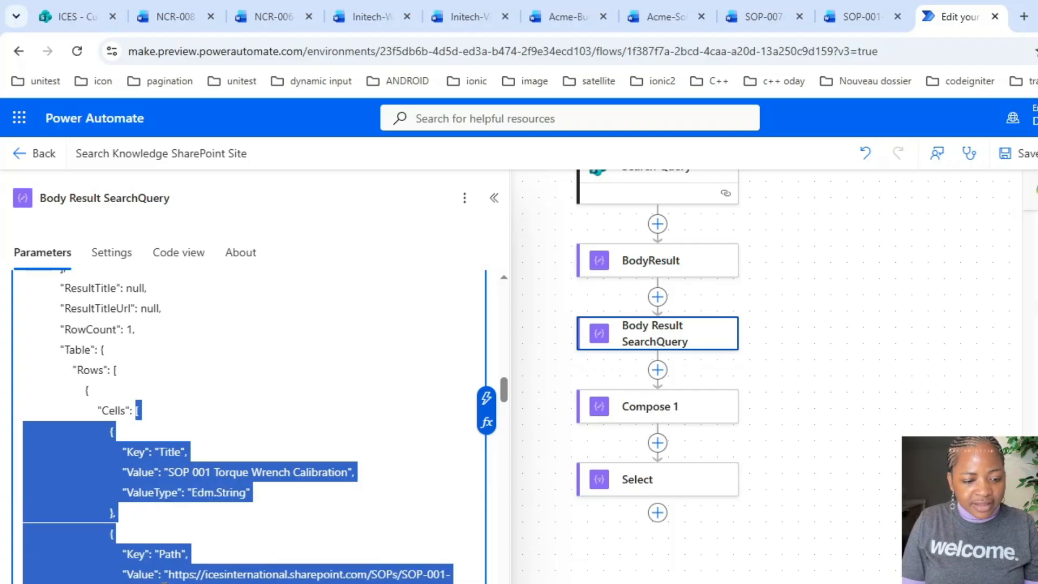
pyautogui.click(149, 413)
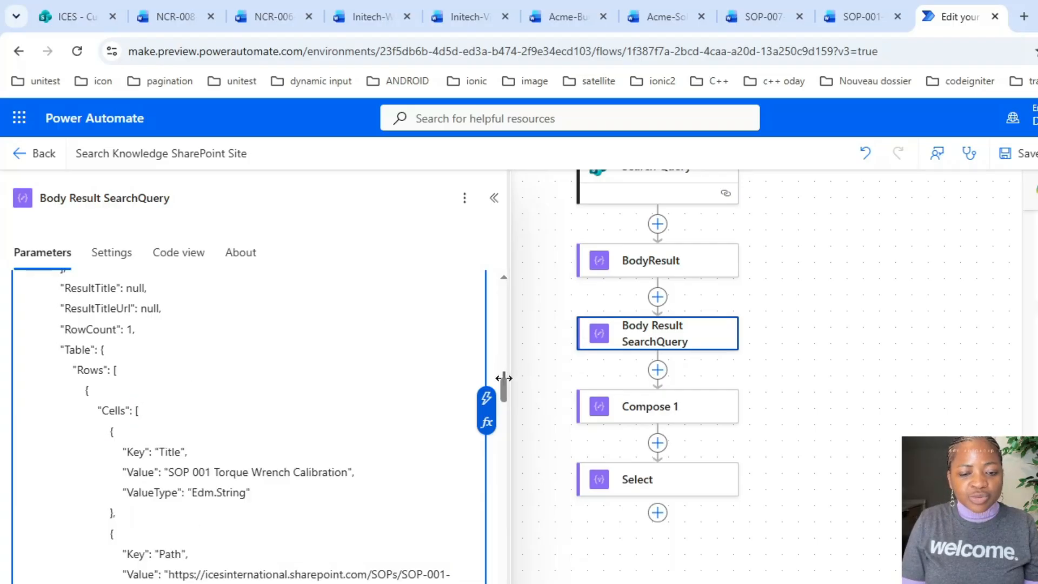
pyautogui.moveTo(504, 391); pyautogui.dragTo(499, 282)
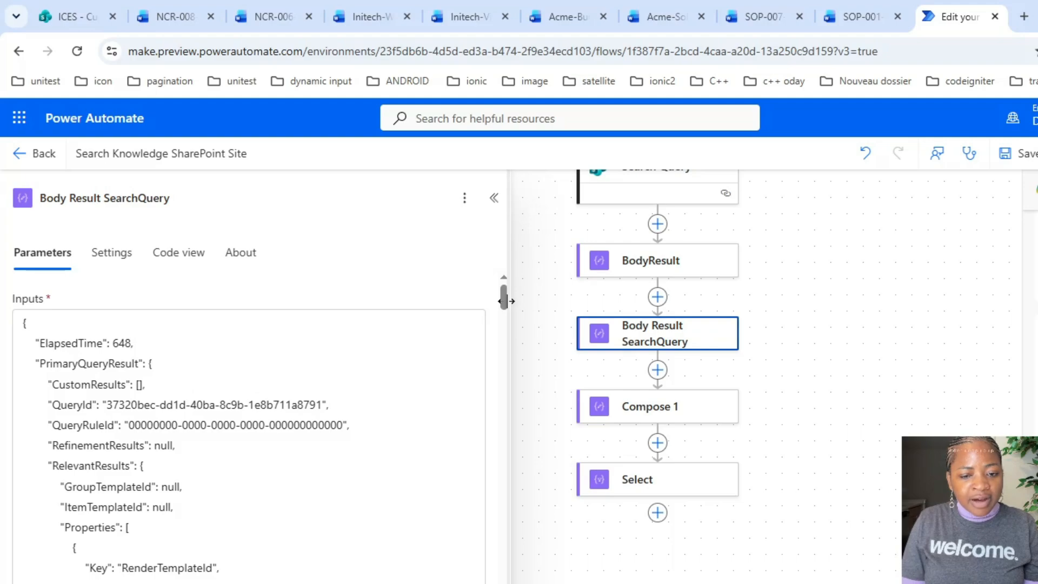
pyautogui.moveTo(501, 298); pyautogui.dragTo(501, 395)
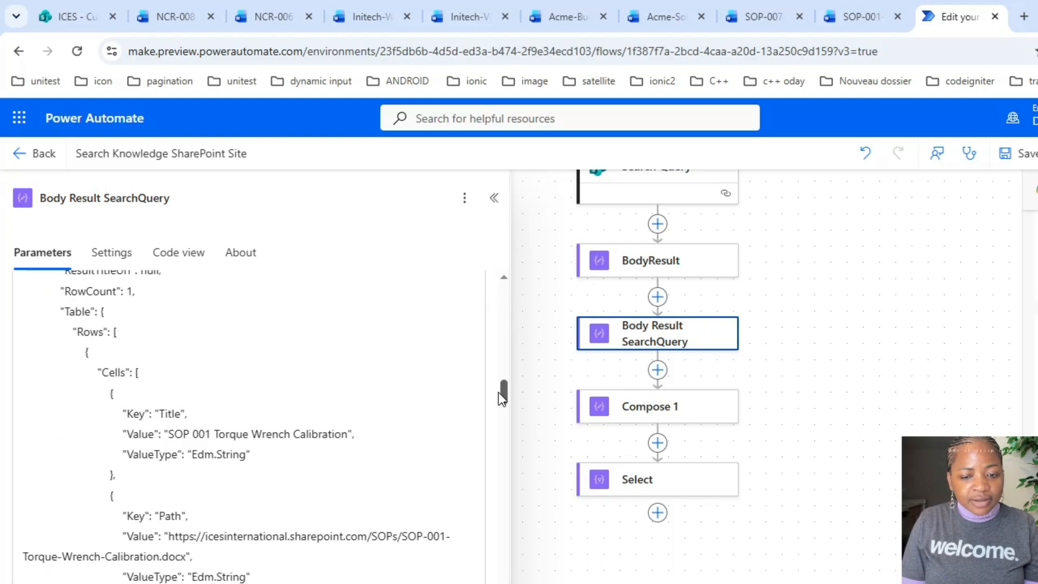
pyautogui.click(630, 478)
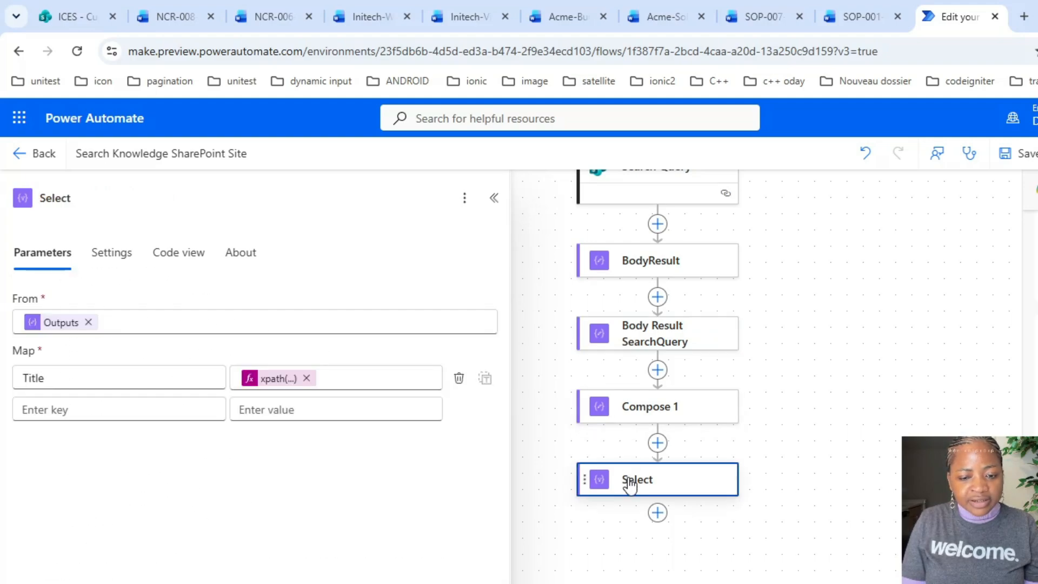
pyautogui.click(43, 324)
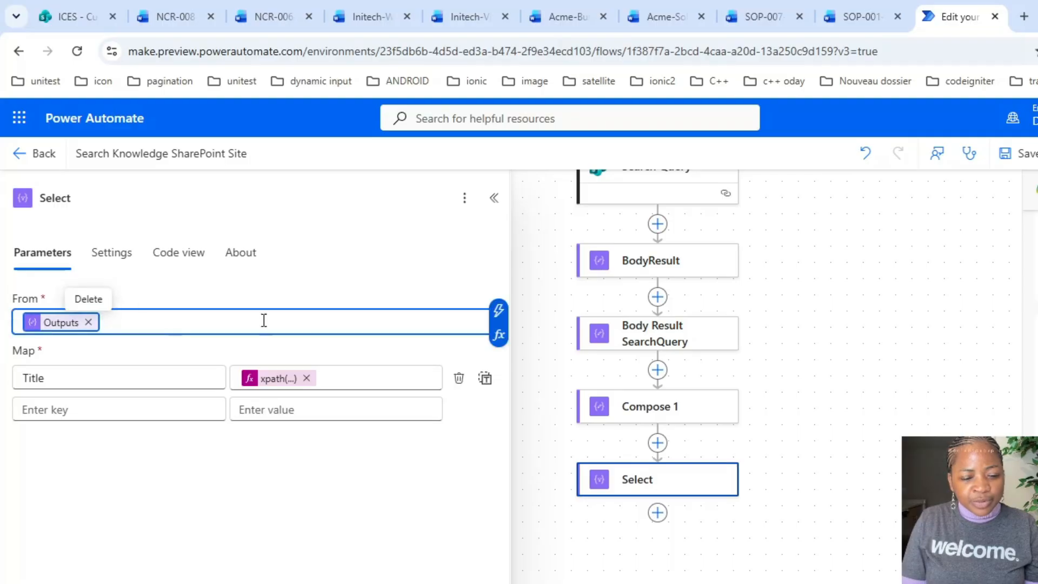
# Examine the BodyResult expression and the Cells structure under Rows in the Body Result SearchQuery JSON
pyautogui.click(654, 265)
pyautogui.click(56, 327)
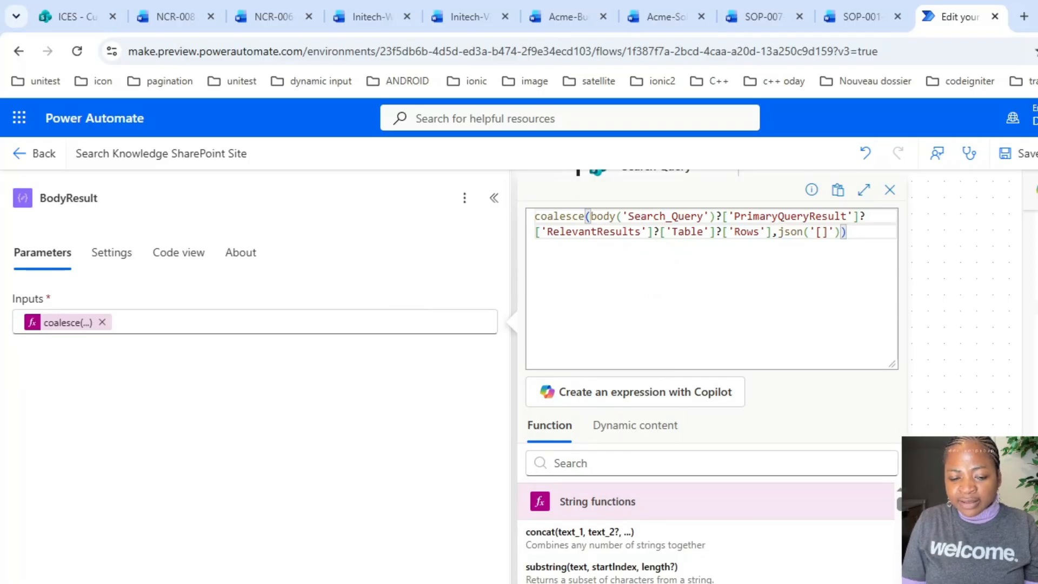
pyautogui.click(655, 582)
pyautogui.click(660, 336)
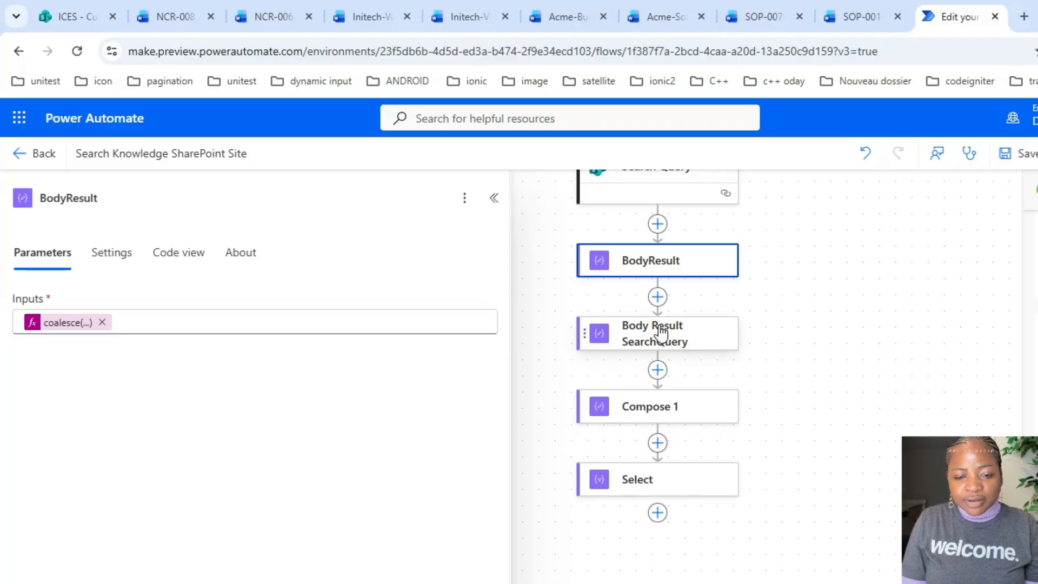
pyautogui.scroll(-15, 371, 523)
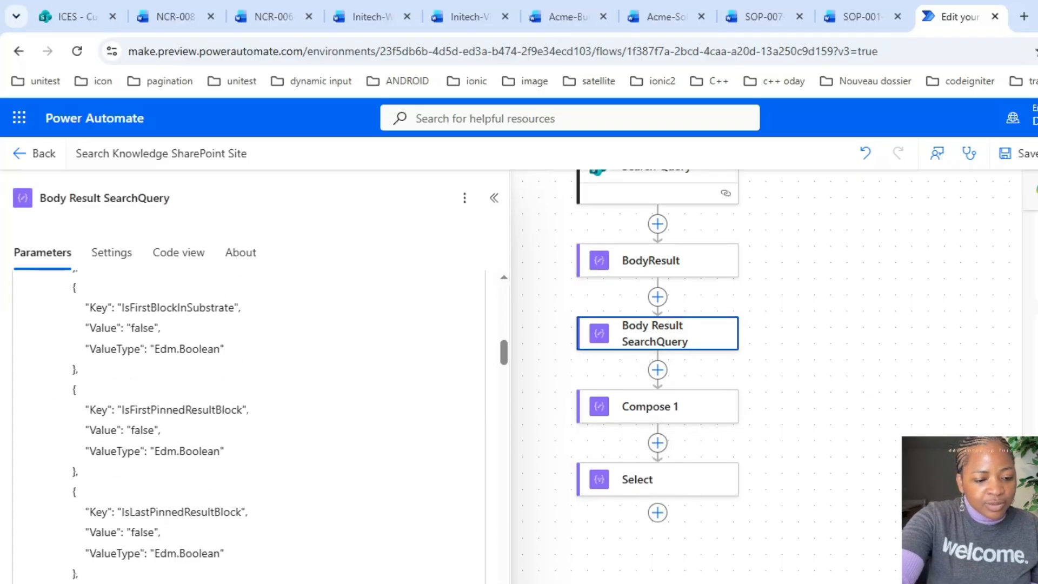
pyautogui.scroll(1, 249, 427)
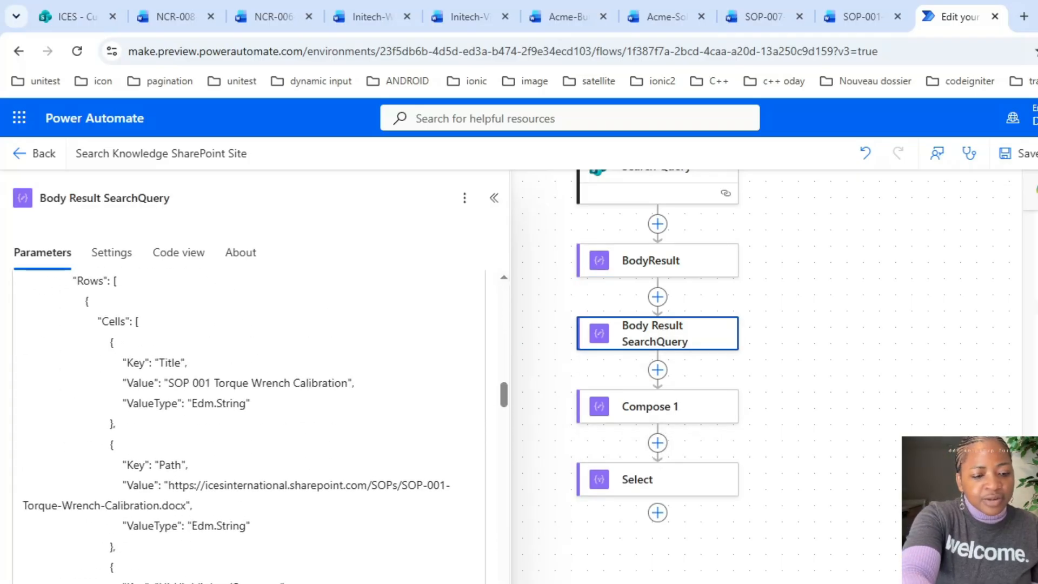
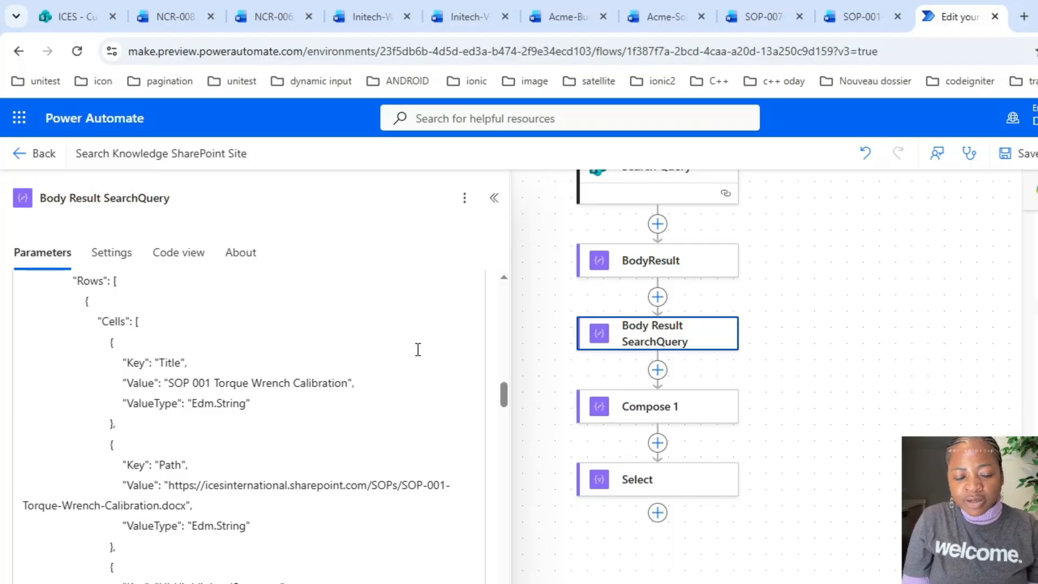
# In the Select action's Title expression, add ,'}}' as the last concat argument after string(item()?['Cells'])
pyautogui.click(688, 489)
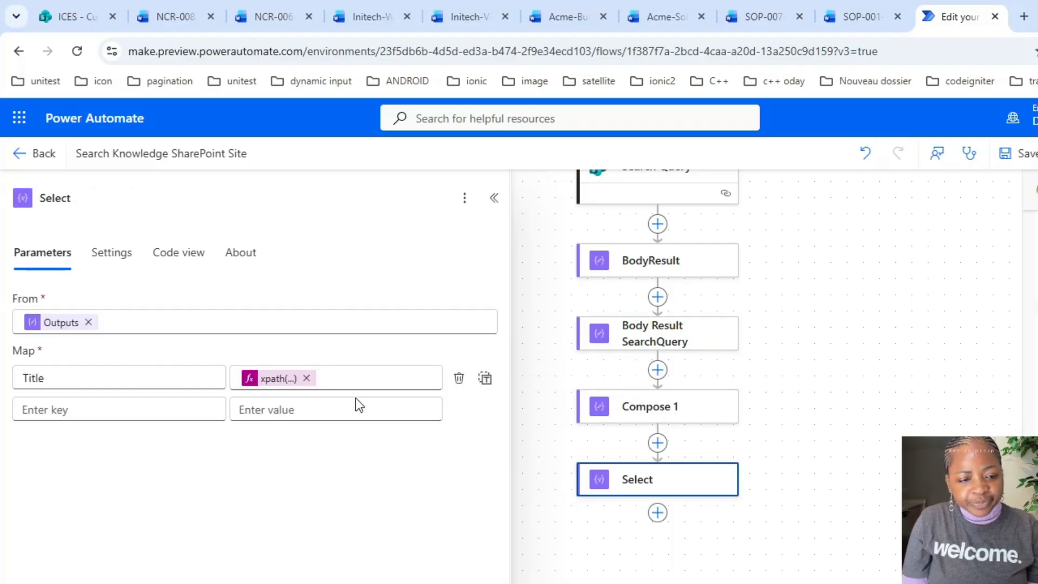
pyautogui.click(275, 379)
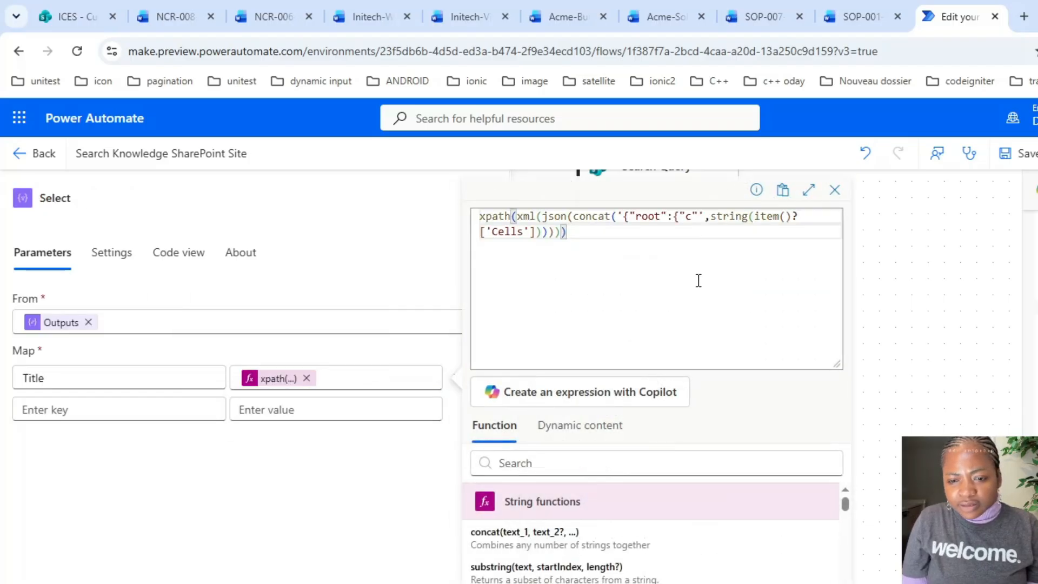
pyautogui.click(543, 232)
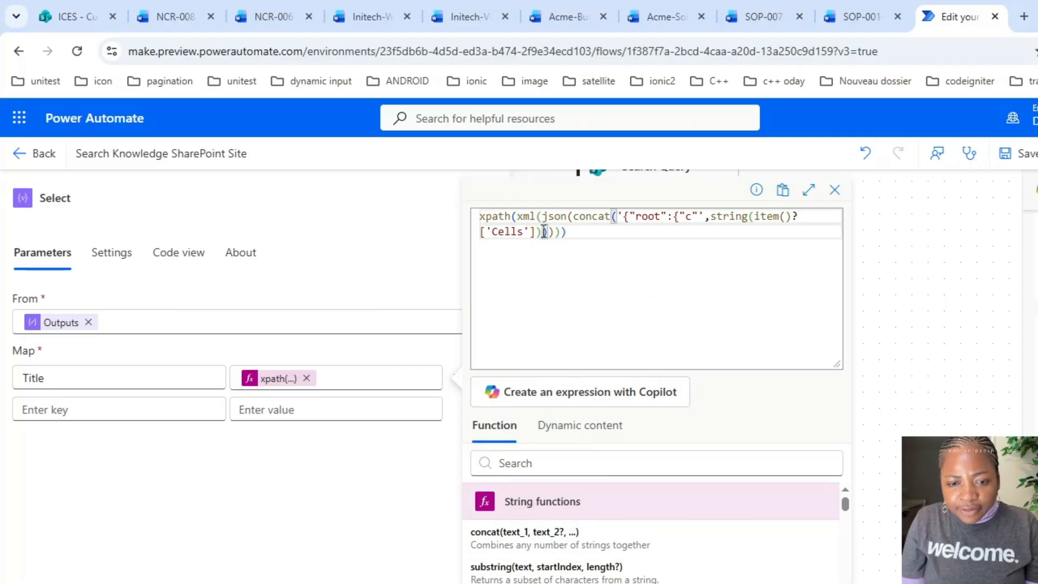
pyautogui.click(550, 232)
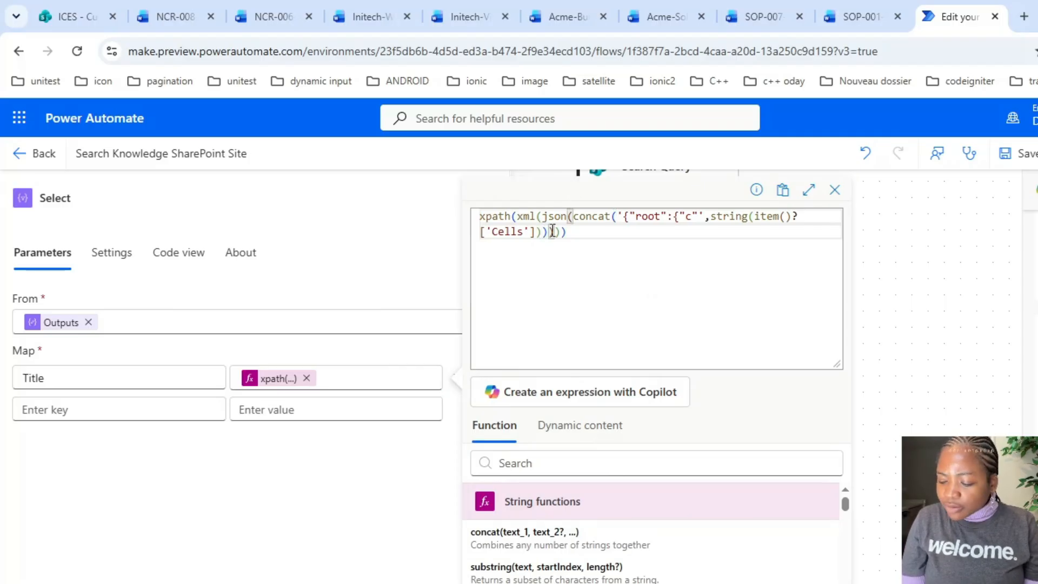
pyautogui.click(536, 231)
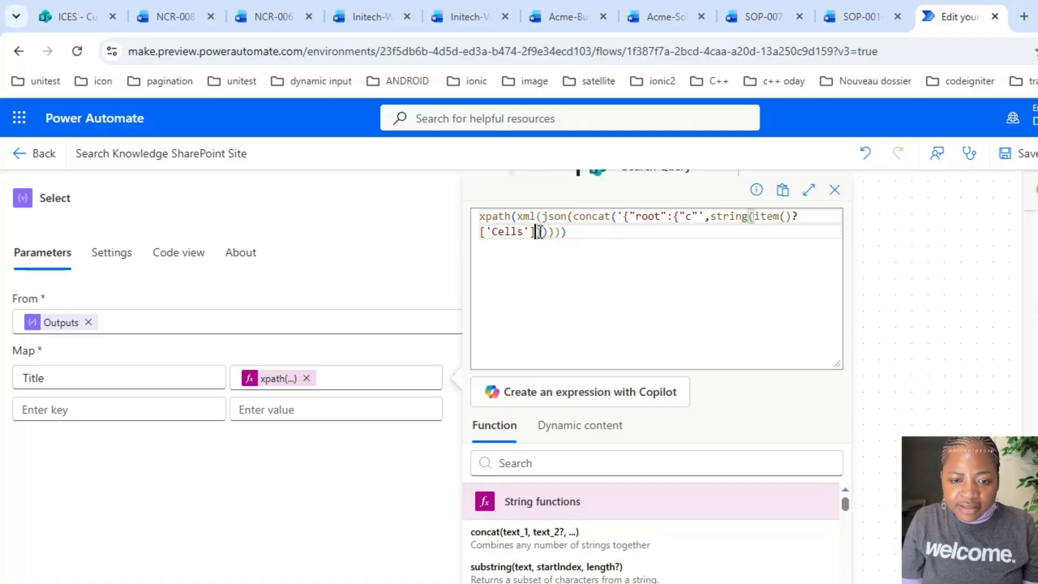
pyautogui.click(546, 231)
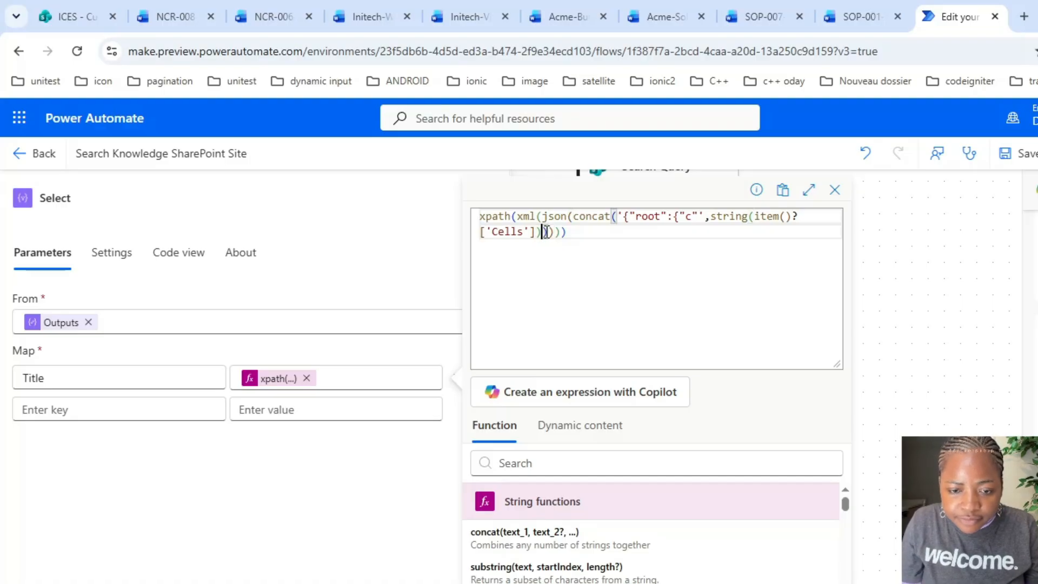
pyautogui.write(",'")
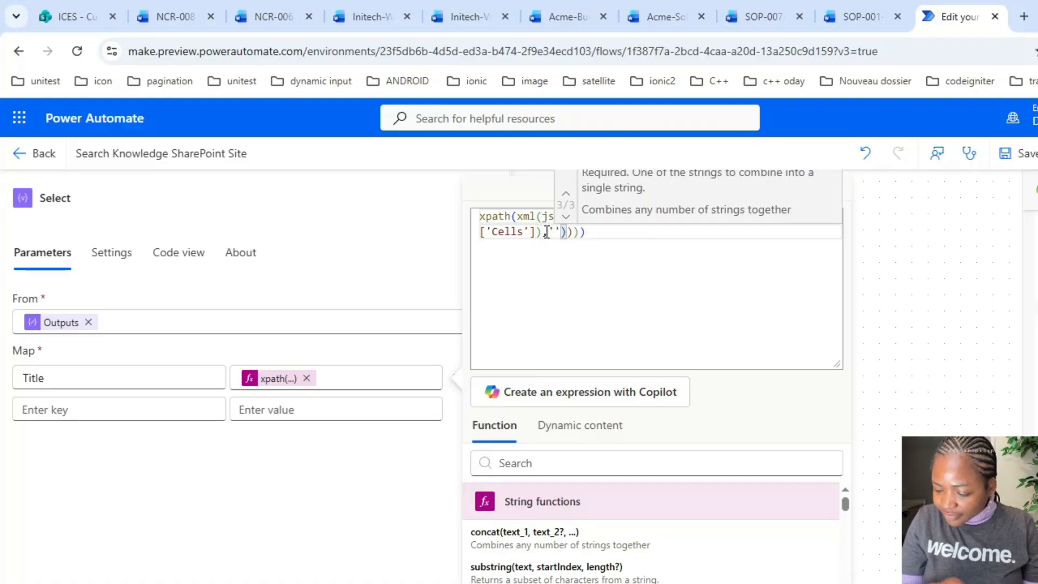
pyautogui.write("}}'")
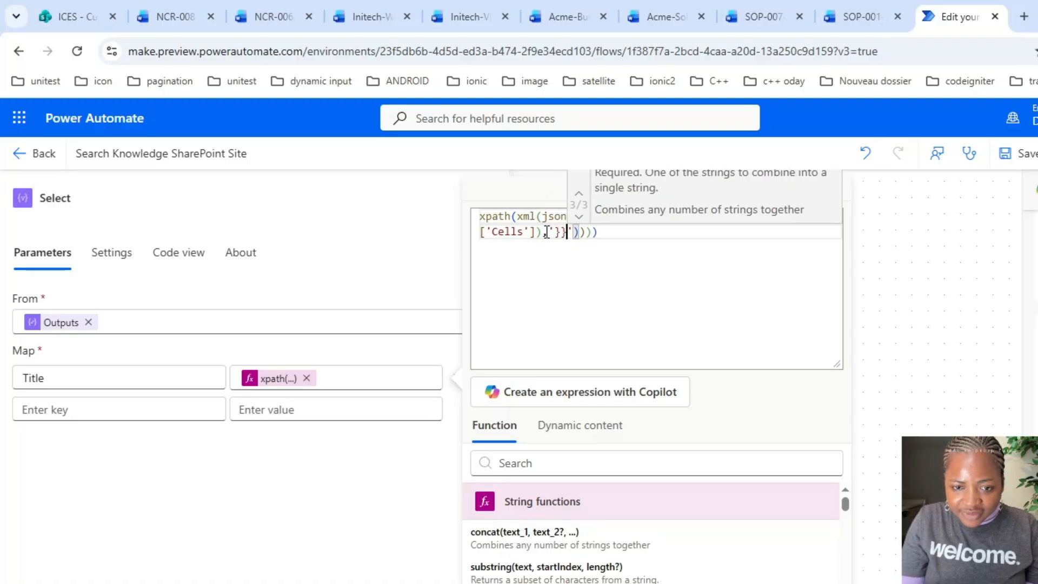
# Insert ,'//c[Key/text()]' directly after the json() call's closing parenthesis in the Title expression
pyautogui.click(583, 231)
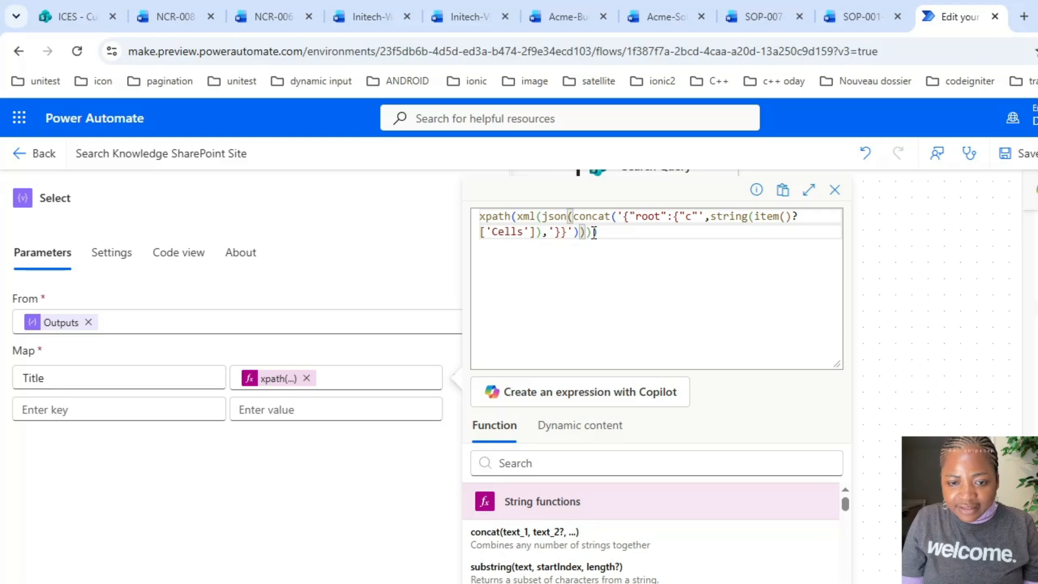
pyautogui.click(587, 231)
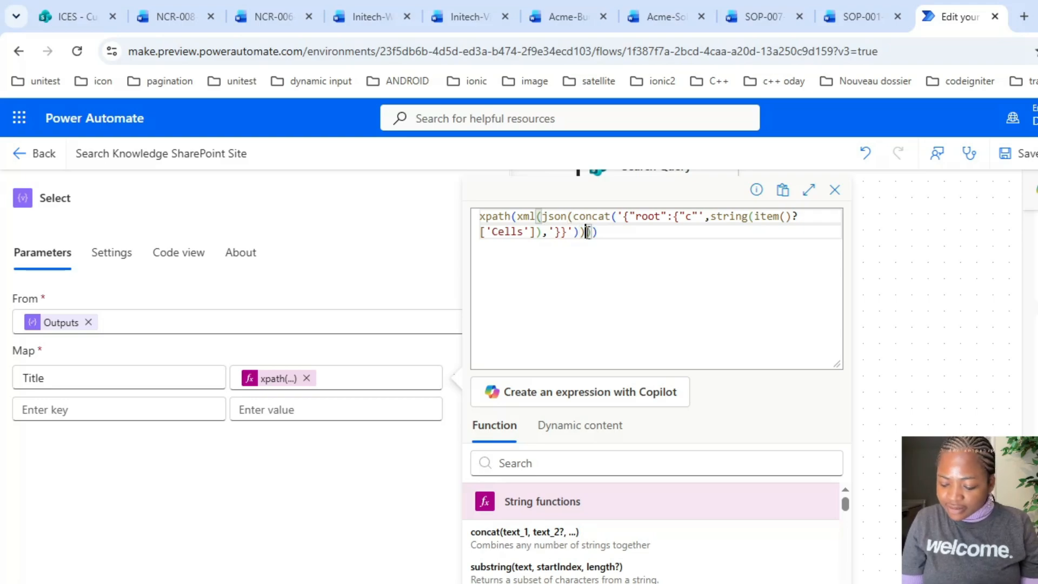
pyautogui.write(",'")
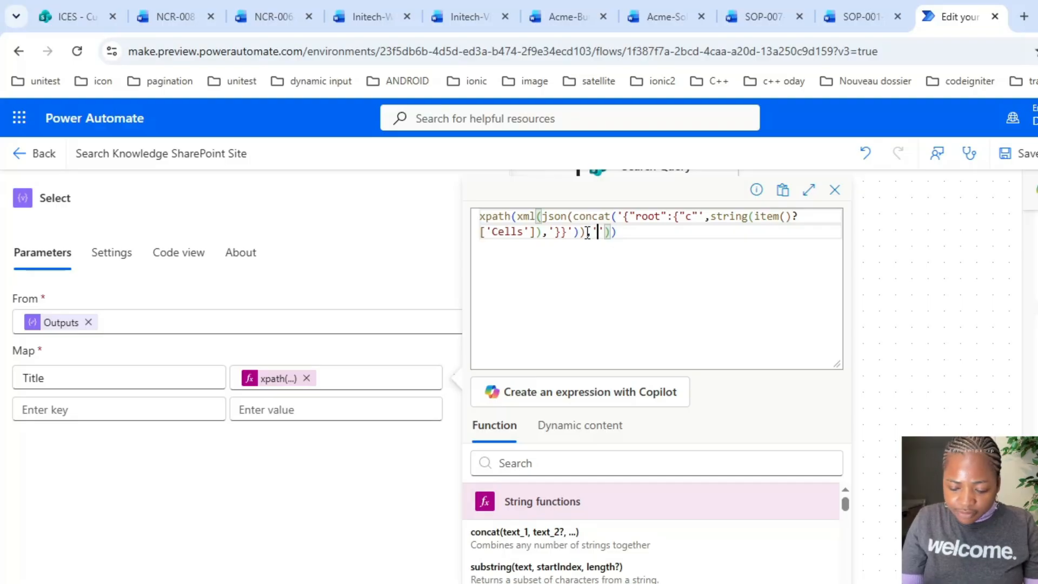
pyautogui.write('//')
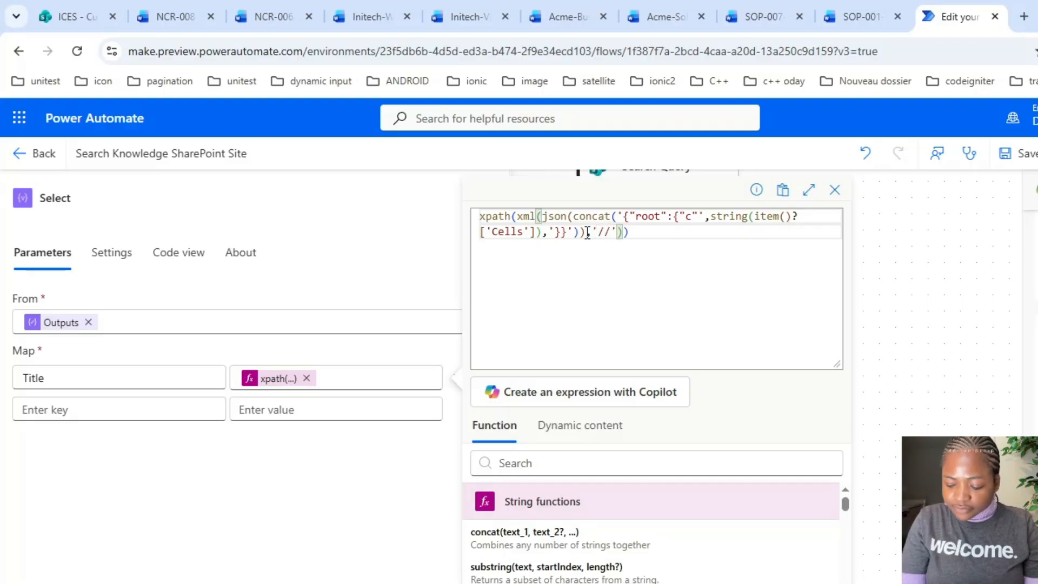
pyautogui.write('c')
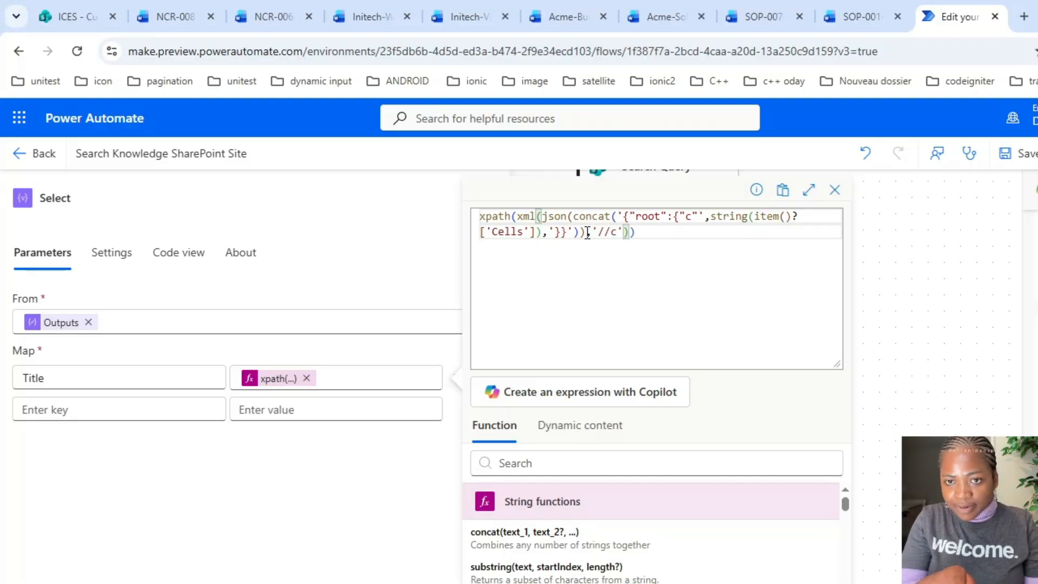
pyautogui.write('[')
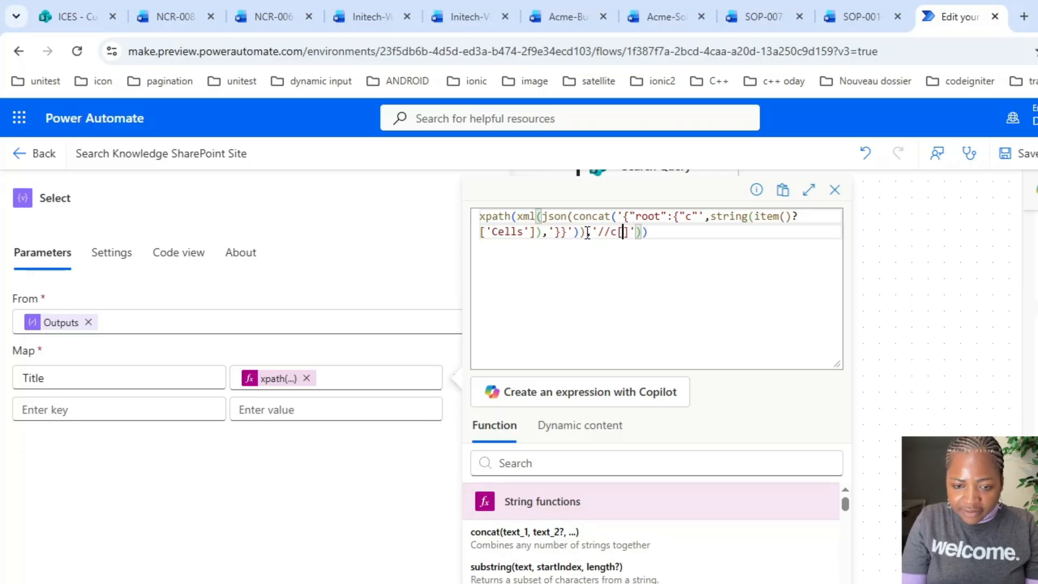
pyautogui.write('Key')
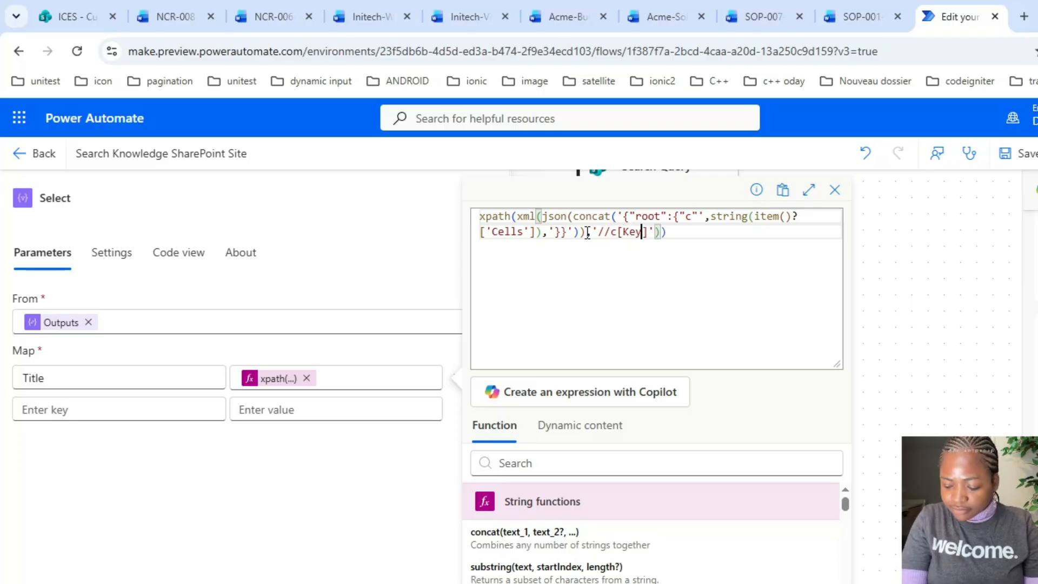
pyautogui.write('/text')
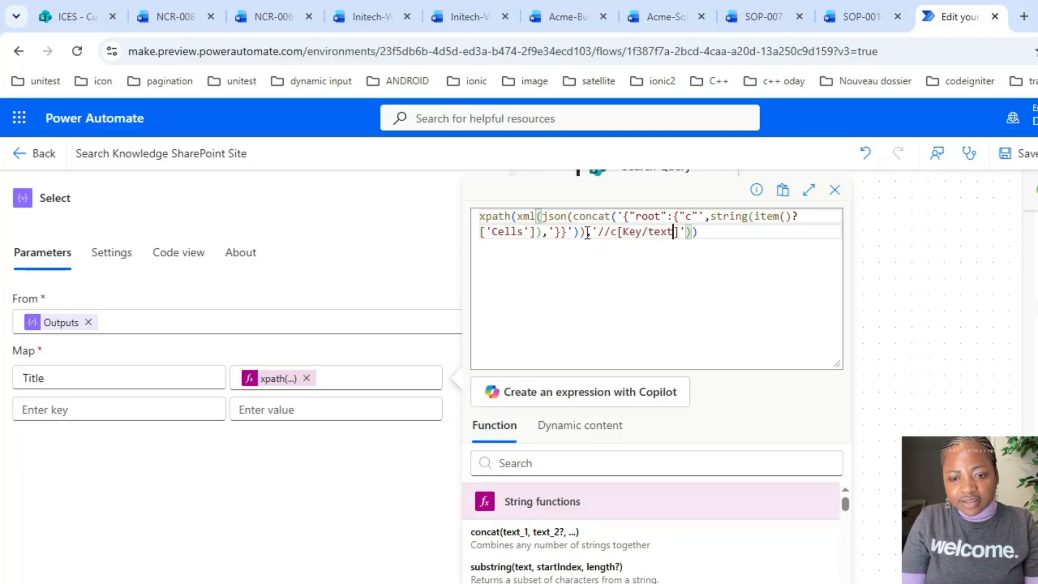
pyautogui.write('(')
pyautogui.click(585, 232)
pyautogui.write(",'//c[Key/text()")
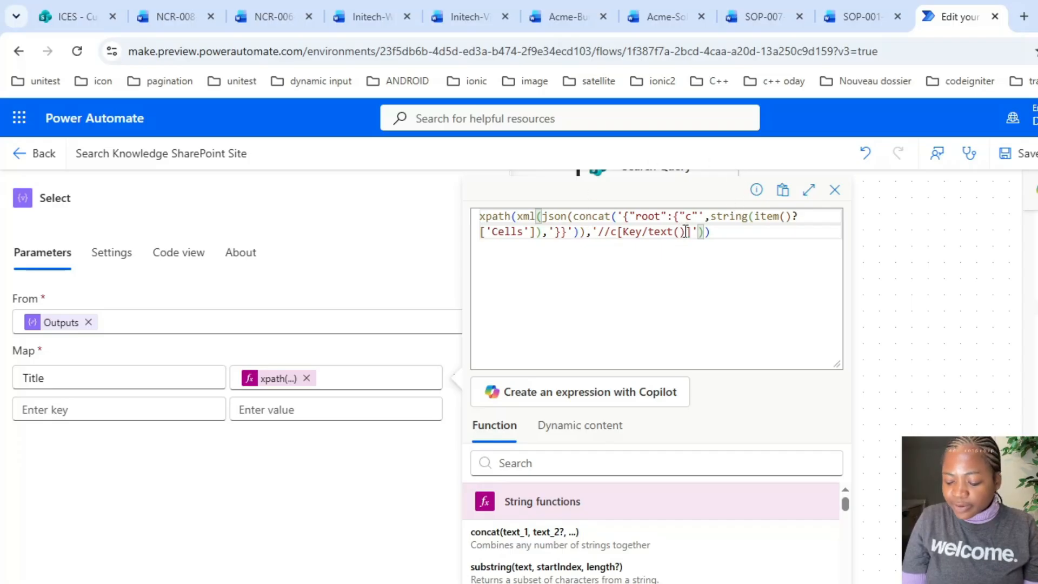
# Complete the XPath string as //c[Key/text()="Title"]/Value/text(), update the Title expression, and save the flow
pyautogui.write('="')
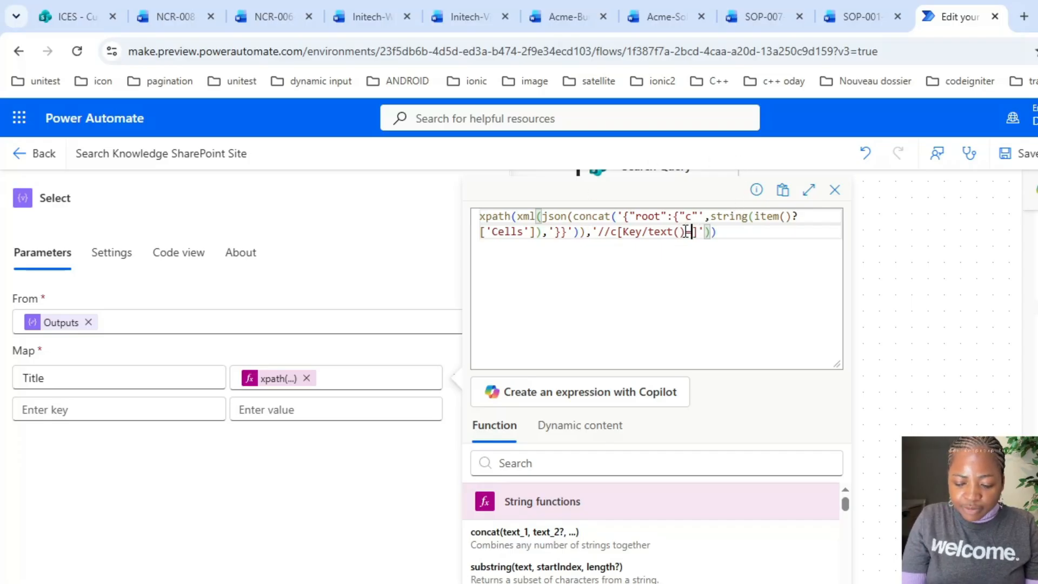
pyautogui.write('Title')
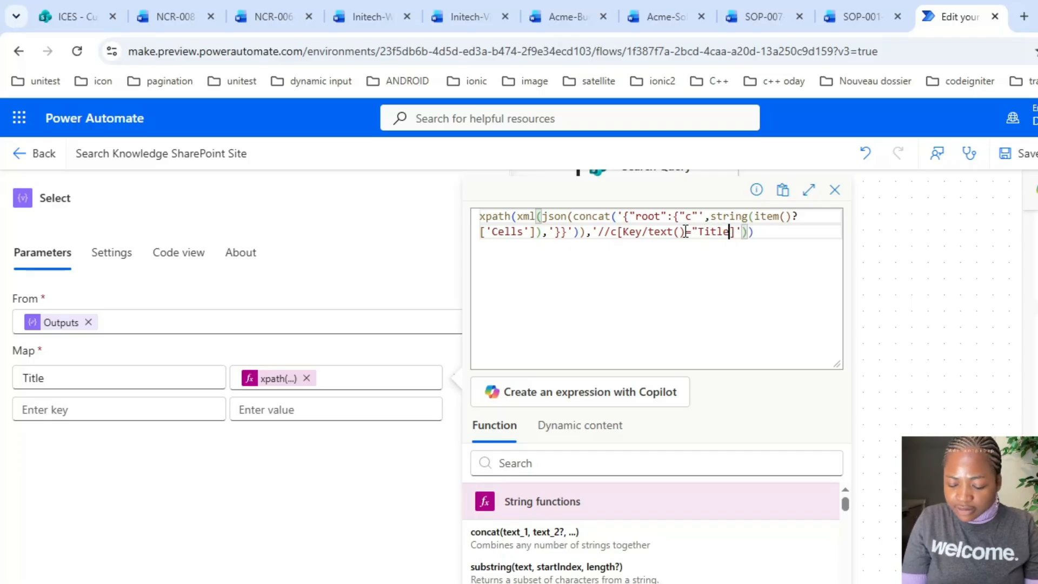
pyautogui.write('"]')
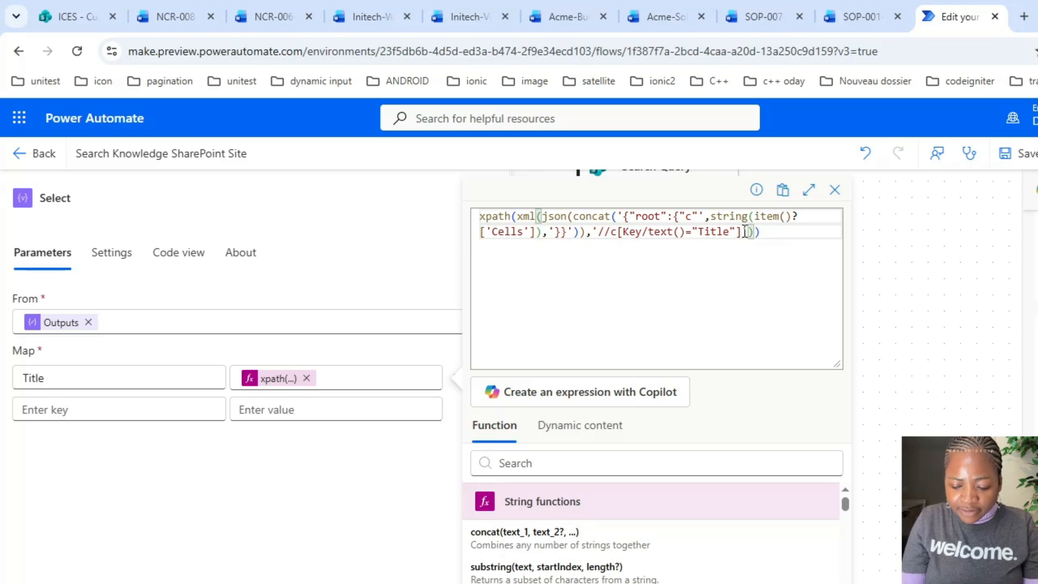
pyautogui.write('/Value')
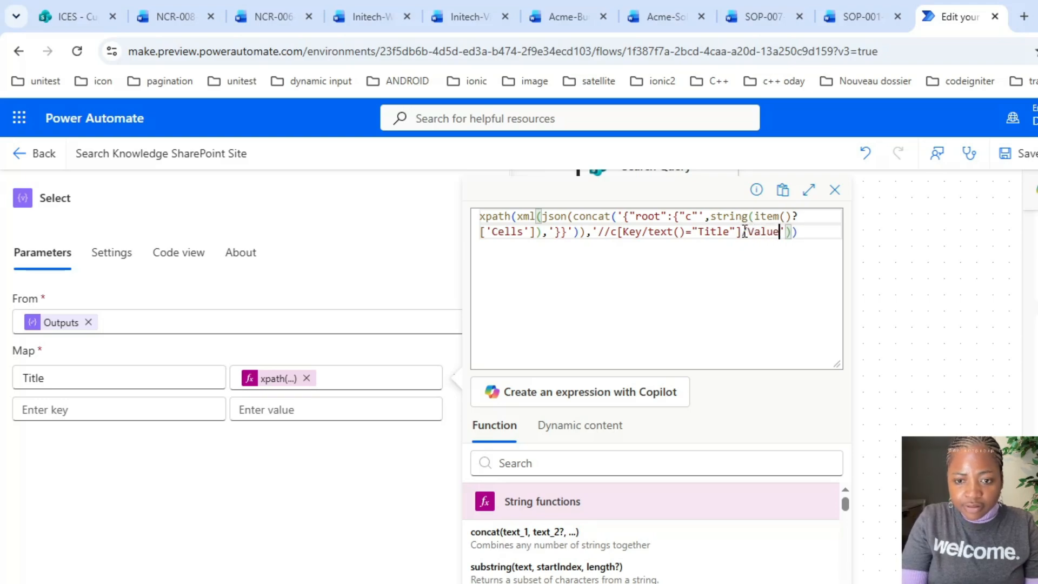
pyautogui.write('/text')
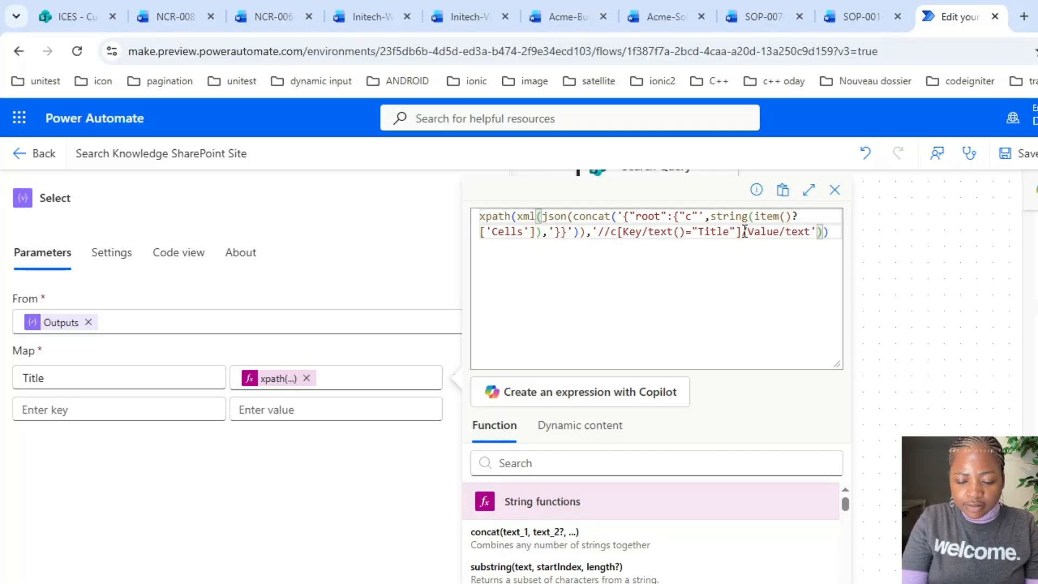
pyautogui.write('()')
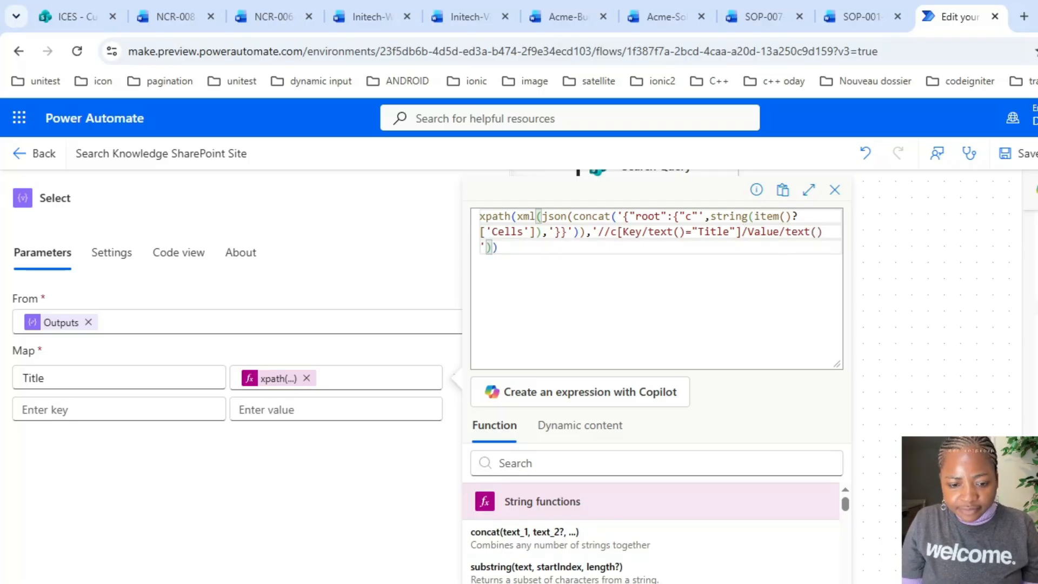
pyautogui.click(519, 583)
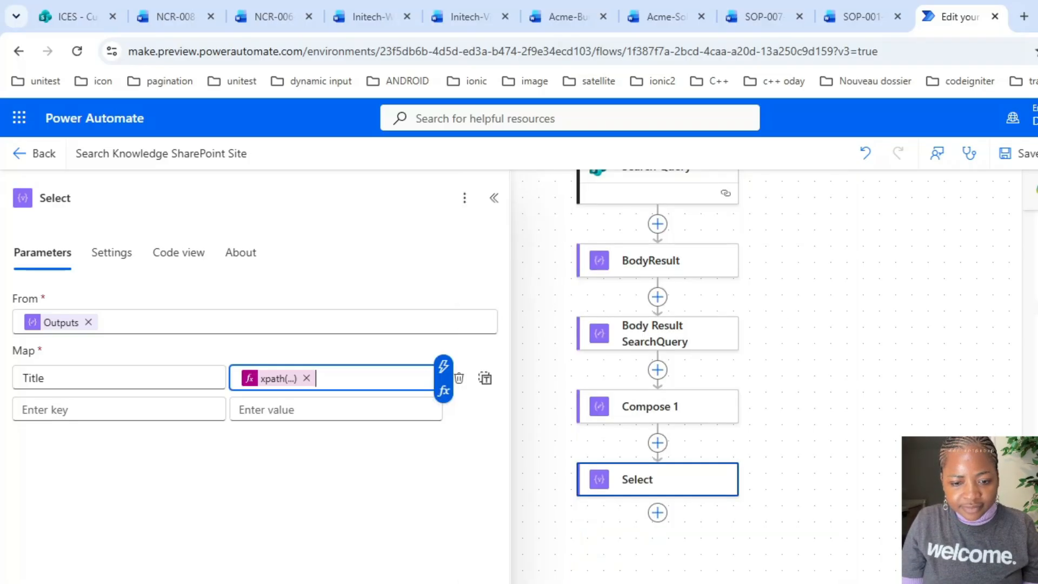
pyautogui.click(1025, 154)
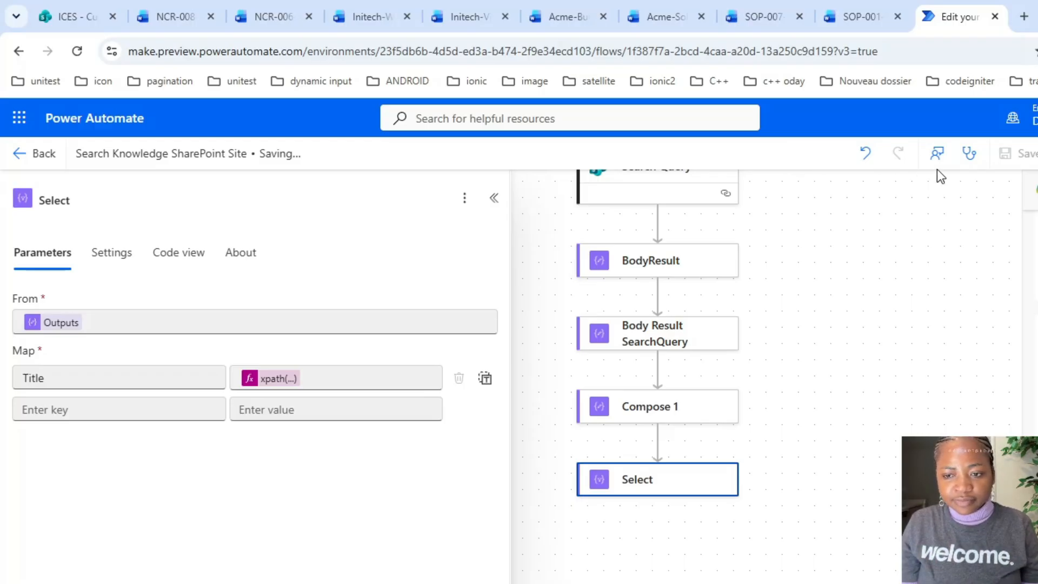
# Test the flow manually with the SOP-001 heading text Torque Wrench Calibration as Query and SOP as Scope, and review the Select run result
pyautogui.click(854, 3)
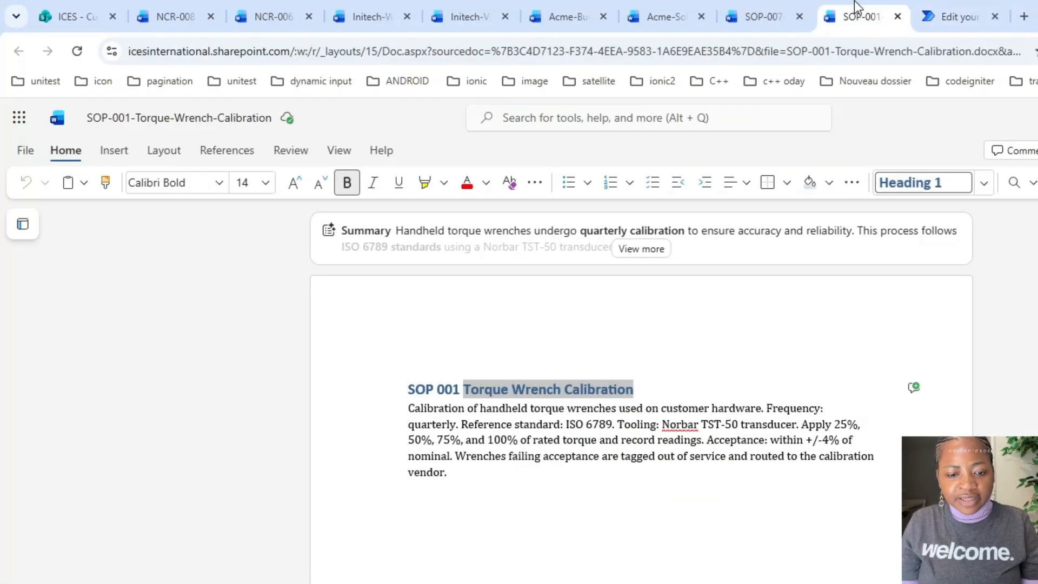
pyautogui.click(952, 11)
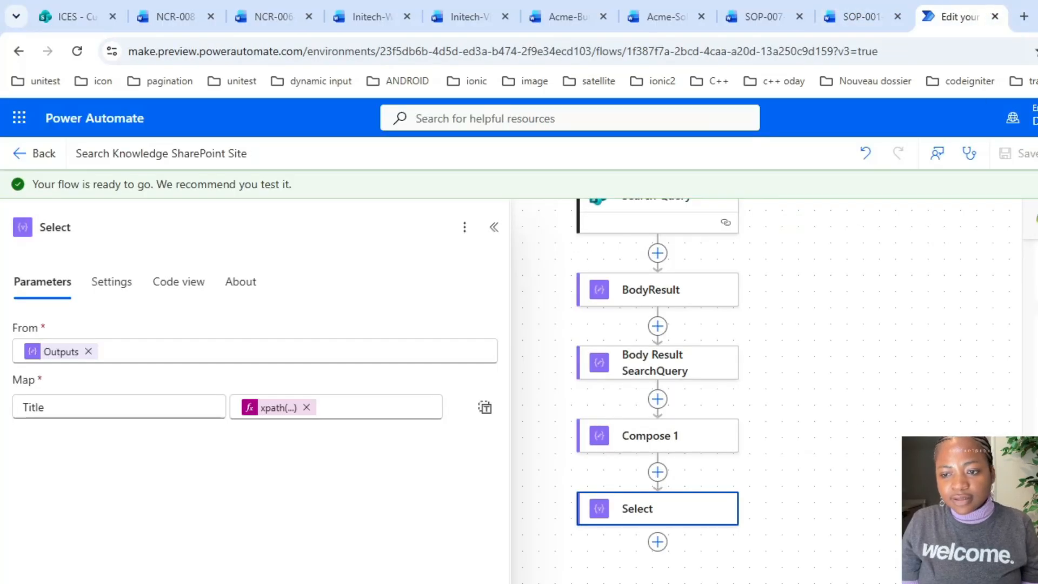
pyautogui.click(1037, 153)
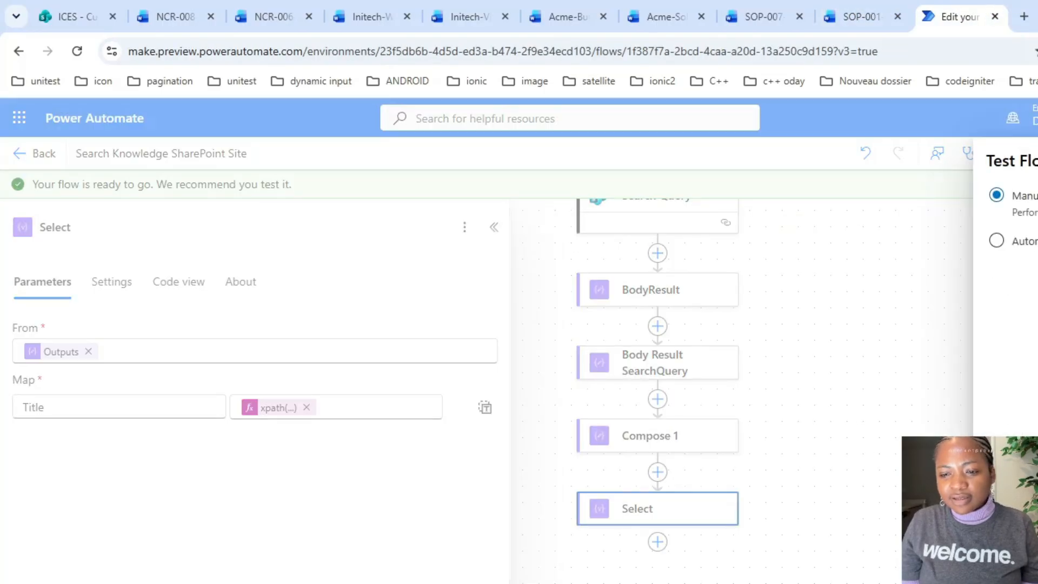
pyautogui.click(1017, 583)
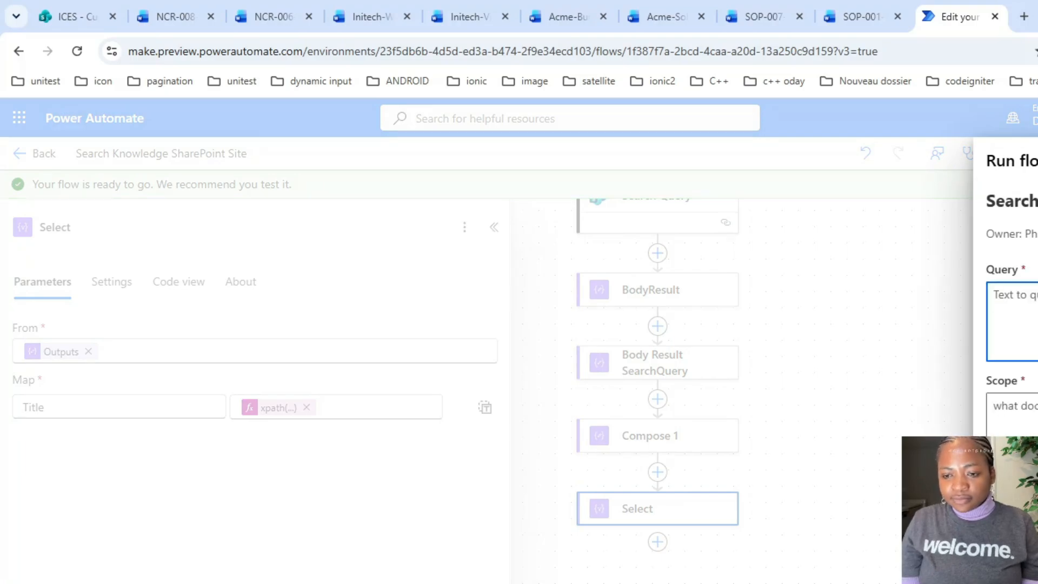
pyautogui.hotkey('ctrl', 'v')
pyautogui.click(1014, 407)
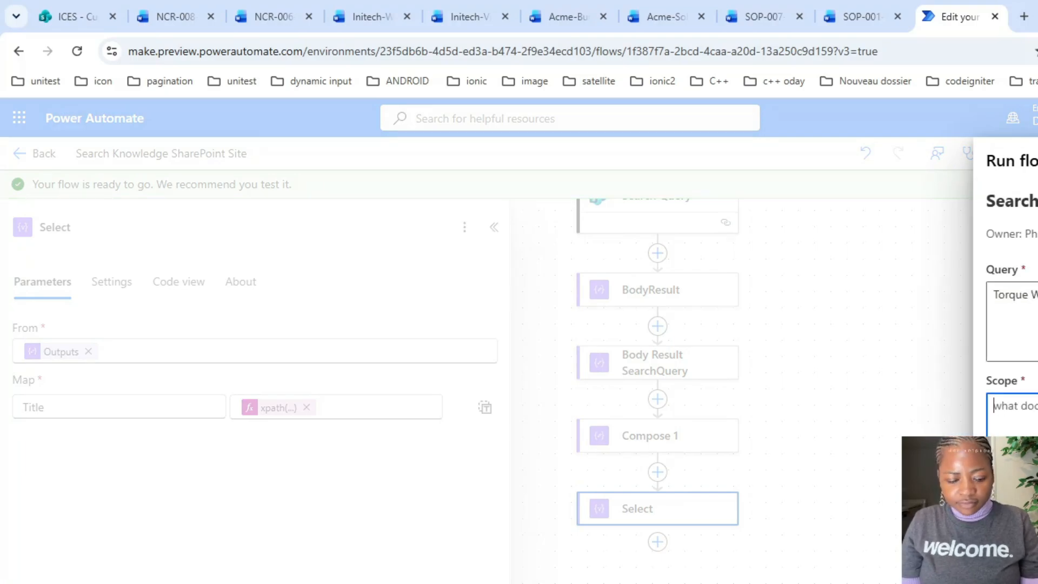
pyautogui.write('SOP')
pyautogui.press('Tab')
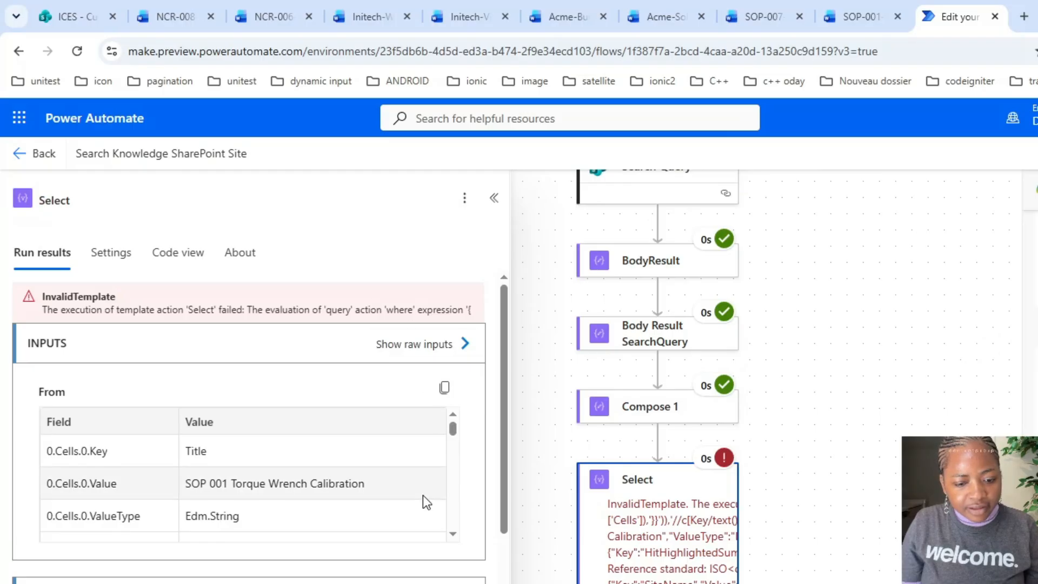
pyautogui.click(501, 551)
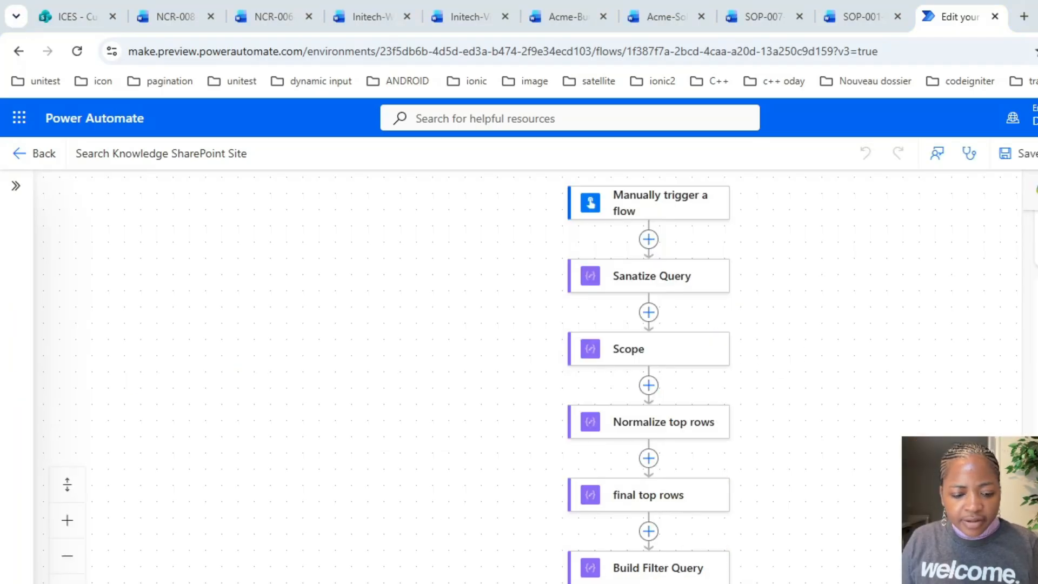
# Examine the Title expression in the Select action, including the first() wrapper, the concat arguments and the string(item()?['Cells']) part
pyautogui.scroll(-5, 832, 340)
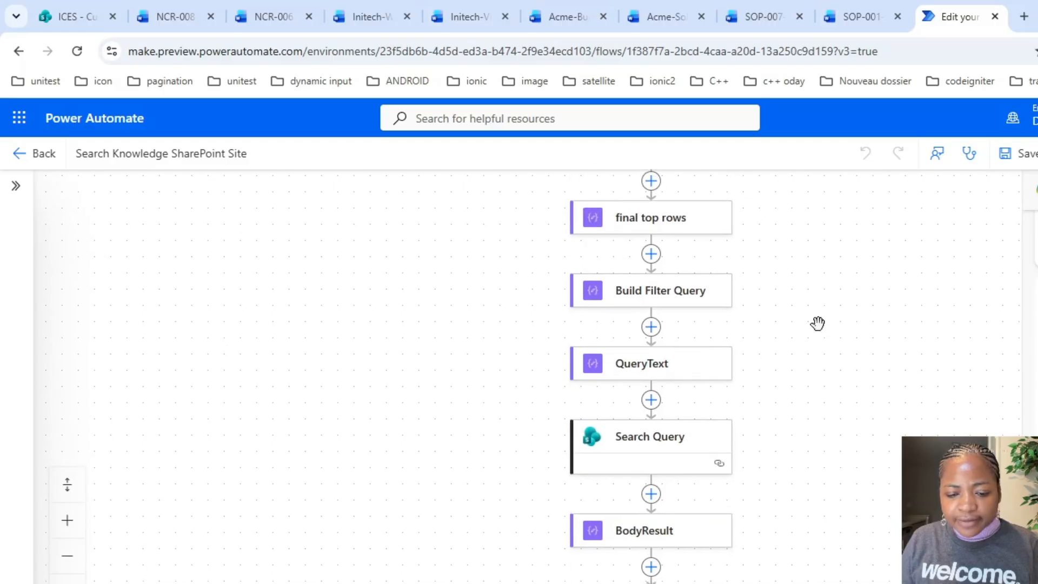
pyautogui.scroll(-3, 818, 323)
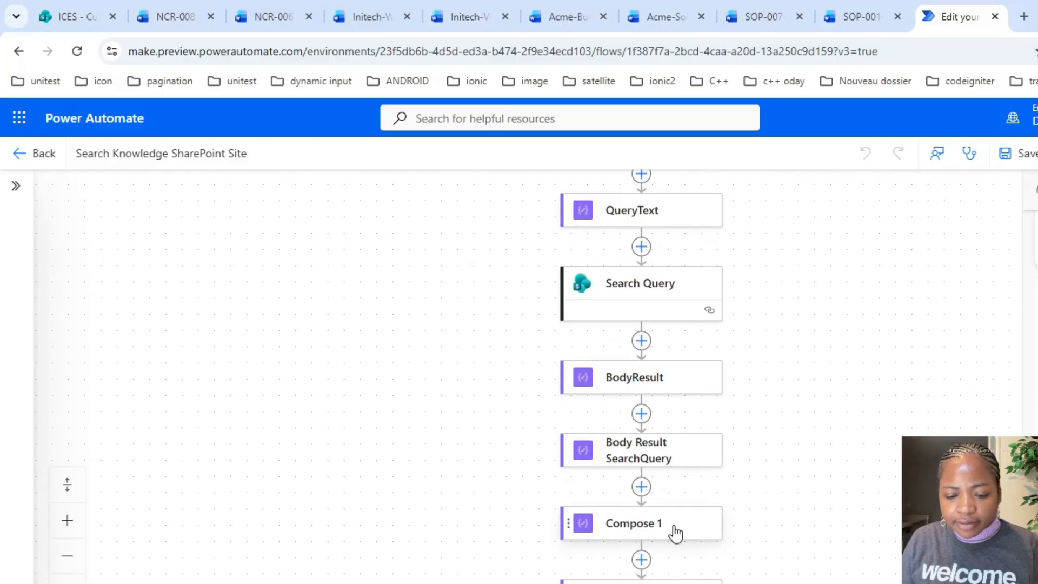
pyautogui.click(675, 533)
pyautogui.click(649, 582)
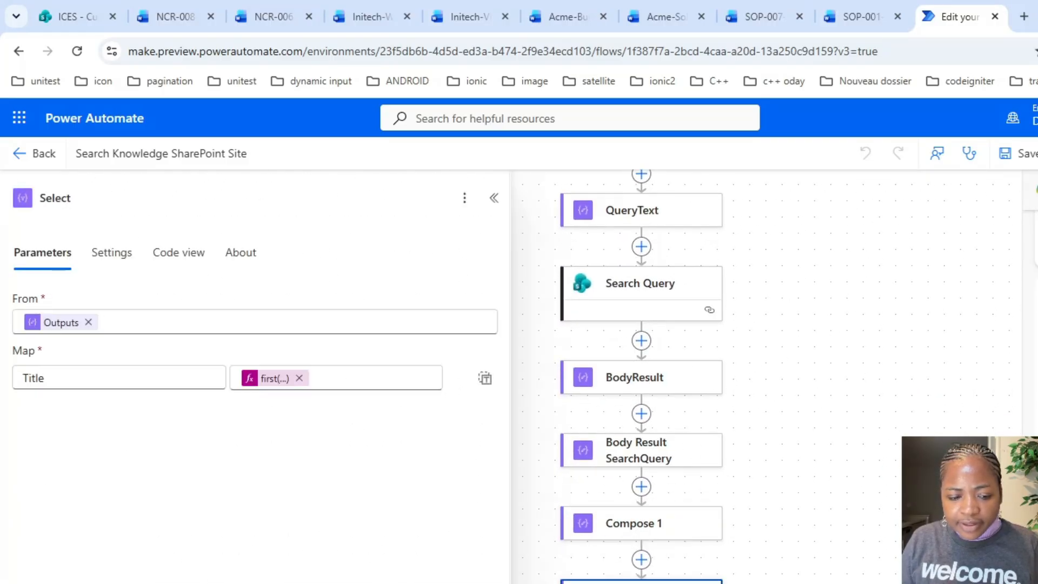
pyautogui.click(273, 381)
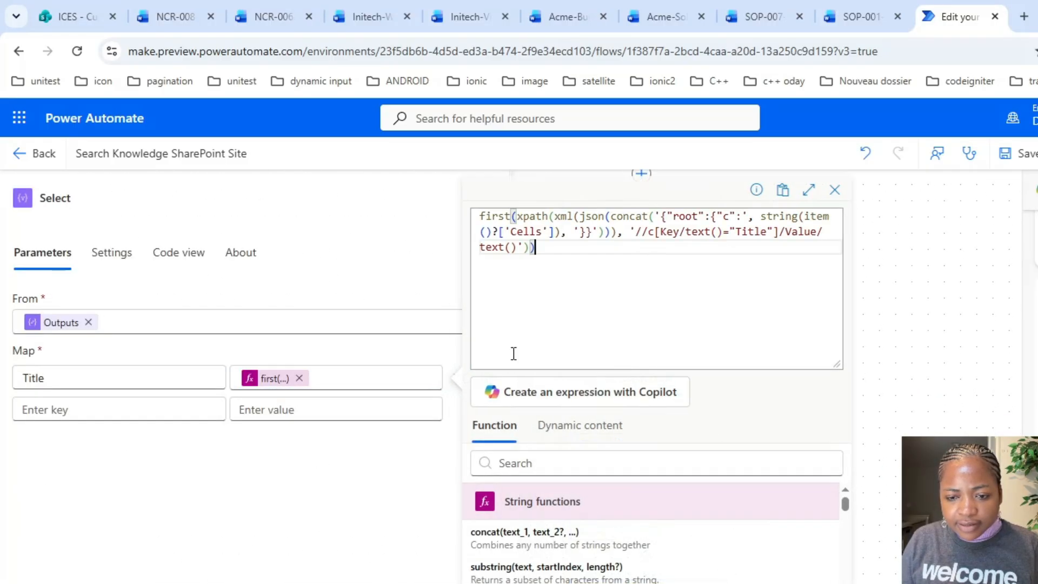
pyautogui.click(745, 217)
pyautogui.click(756, 216)
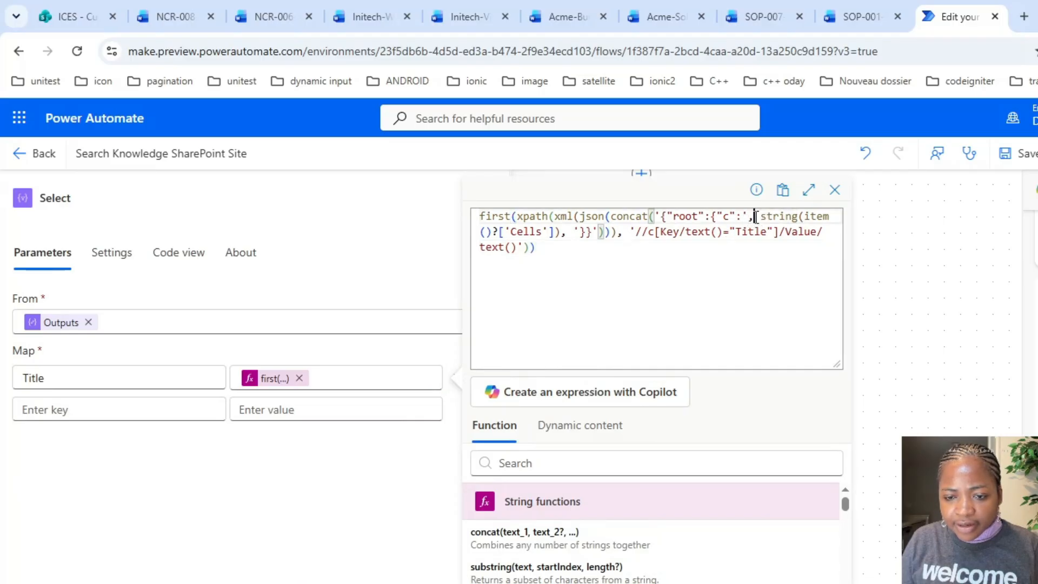
pyautogui.click(565, 233)
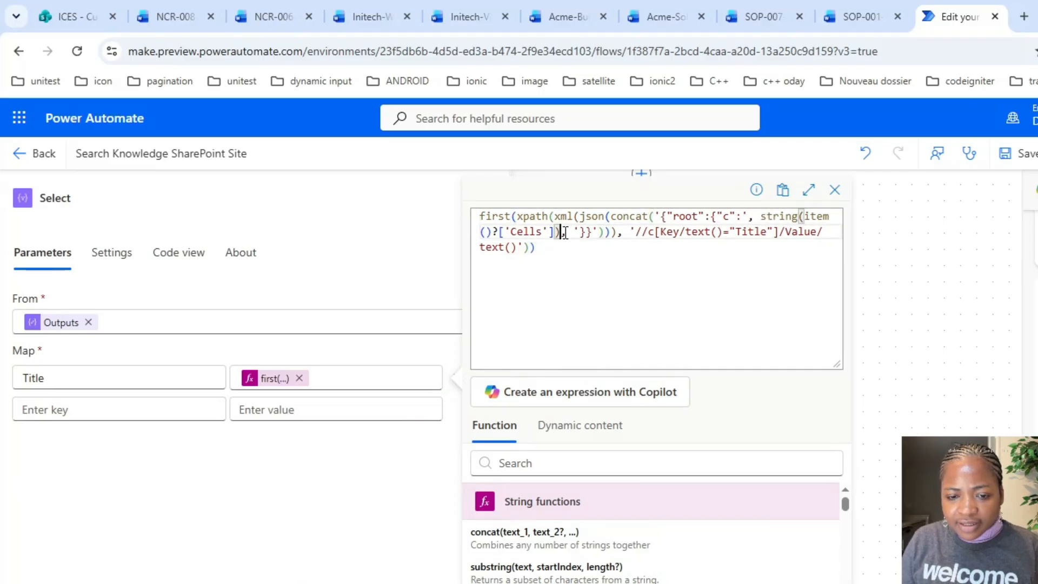
pyautogui.click(654, 215)
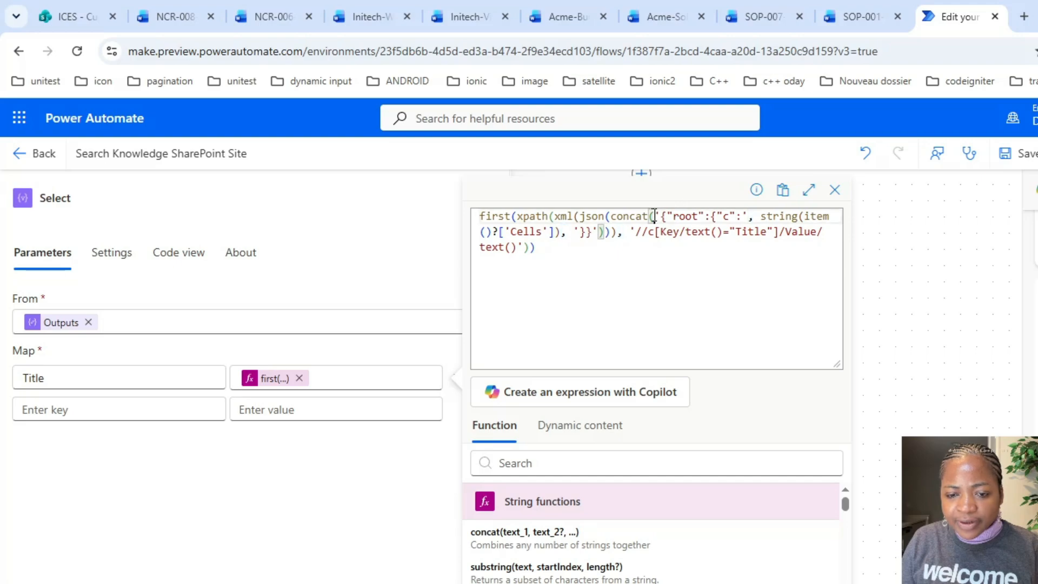
pyautogui.click(534, 455)
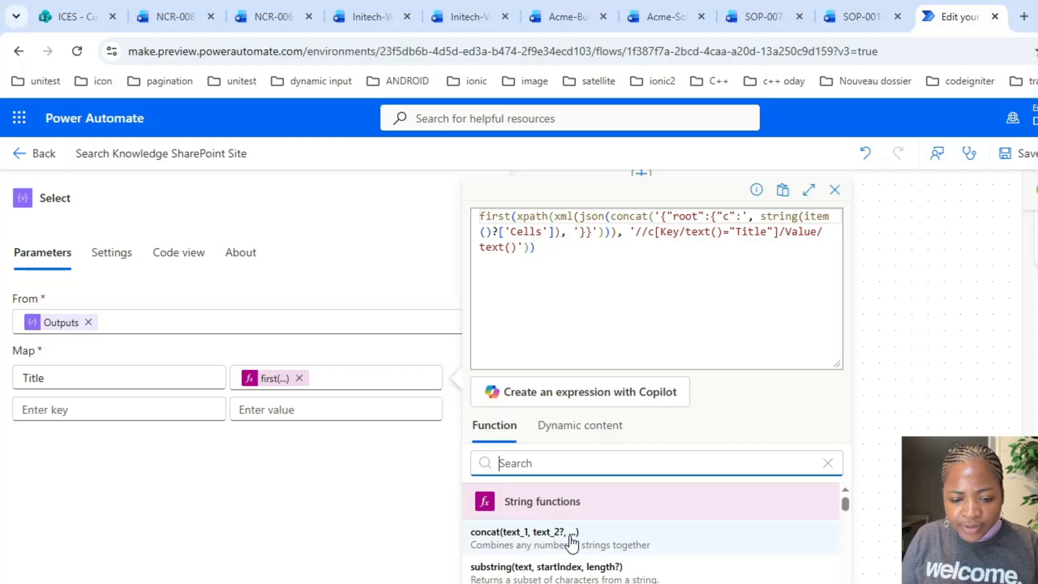
pyautogui.click(919, 513)
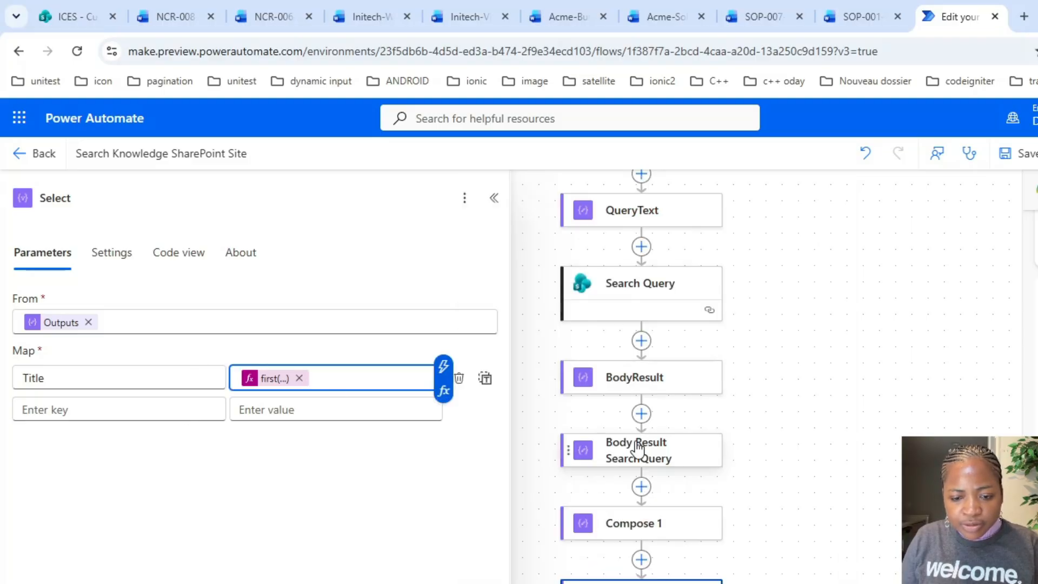
# Look up the Path key in the Compose 1 sample JSON and add Path as a second key in the Select map
pyautogui.click(616, 533)
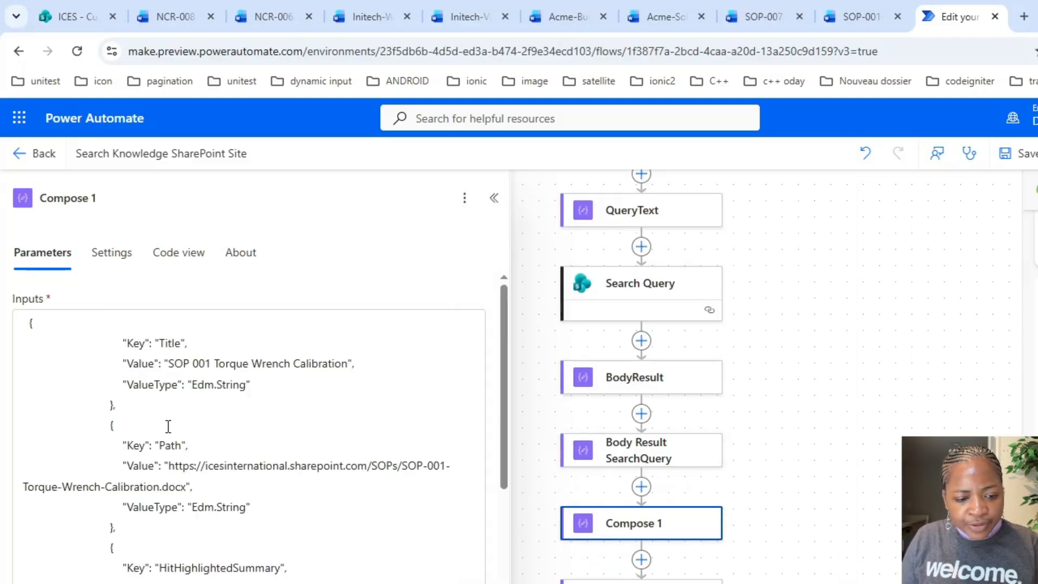
pyautogui.doubleClick(166, 448)
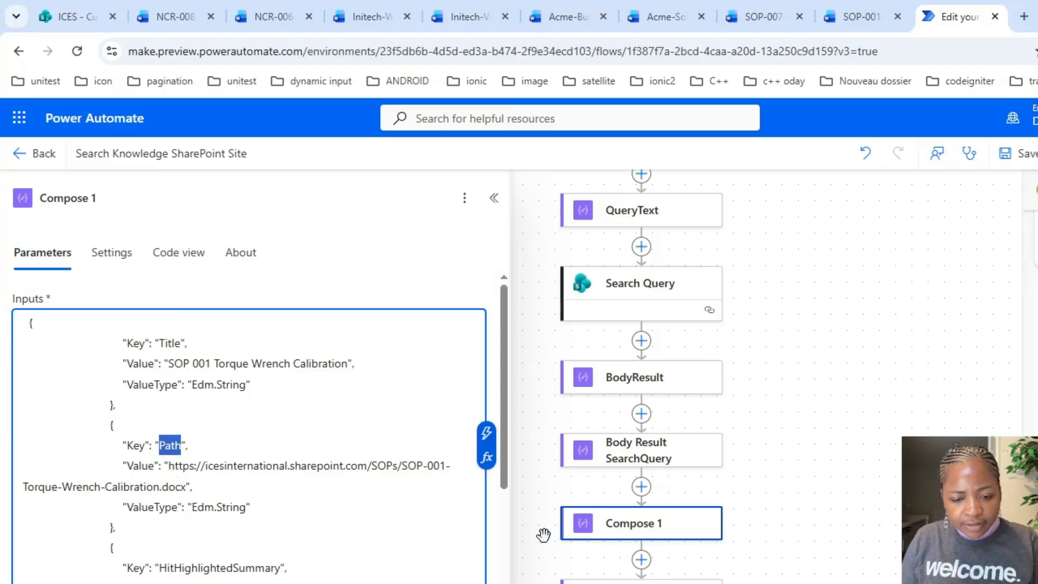
pyautogui.click(757, 582)
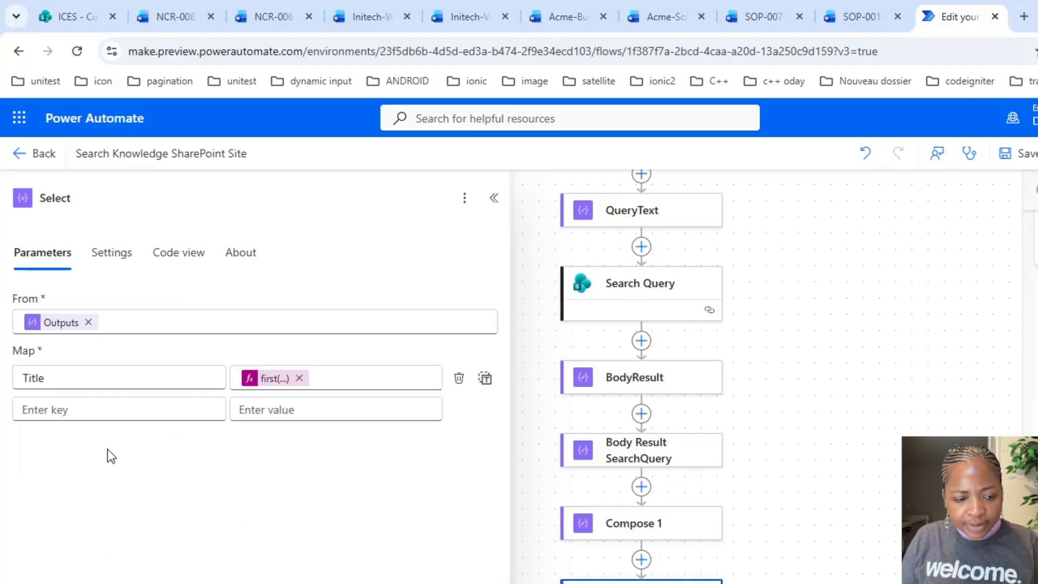
pyautogui.click(76, 412)
pyautogui.write('Path')
# Duplicate the Title expression in the Select map with the XPath key set to "Path" instead of "Title", and add it as an expression
pyautogui.click(260, 387)
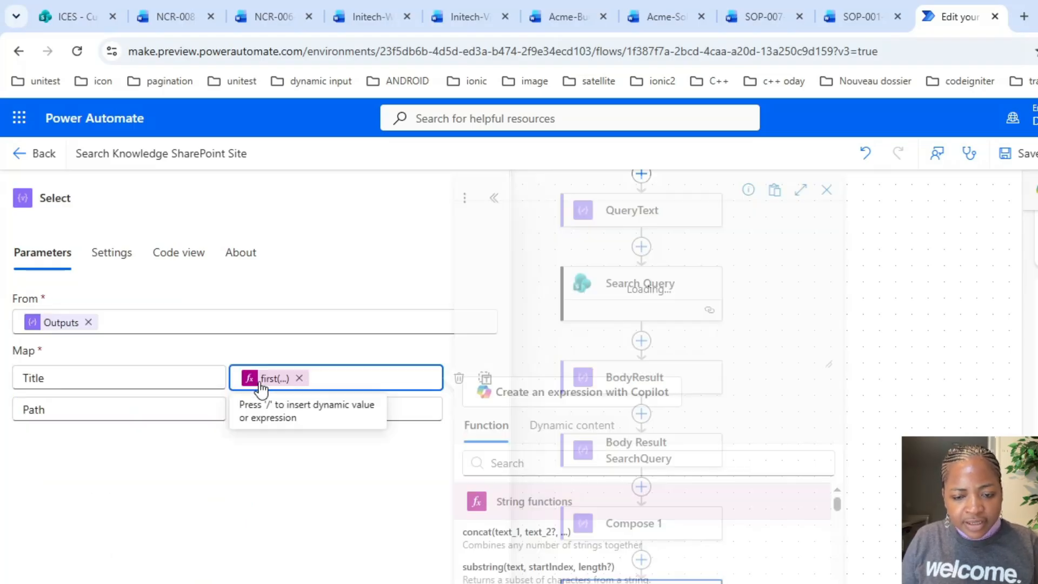
pyautogui.moveTo(676, 302); pyautogui.dragTo(339, 125)
pyautogui.hotkey('ctrl', 'c')
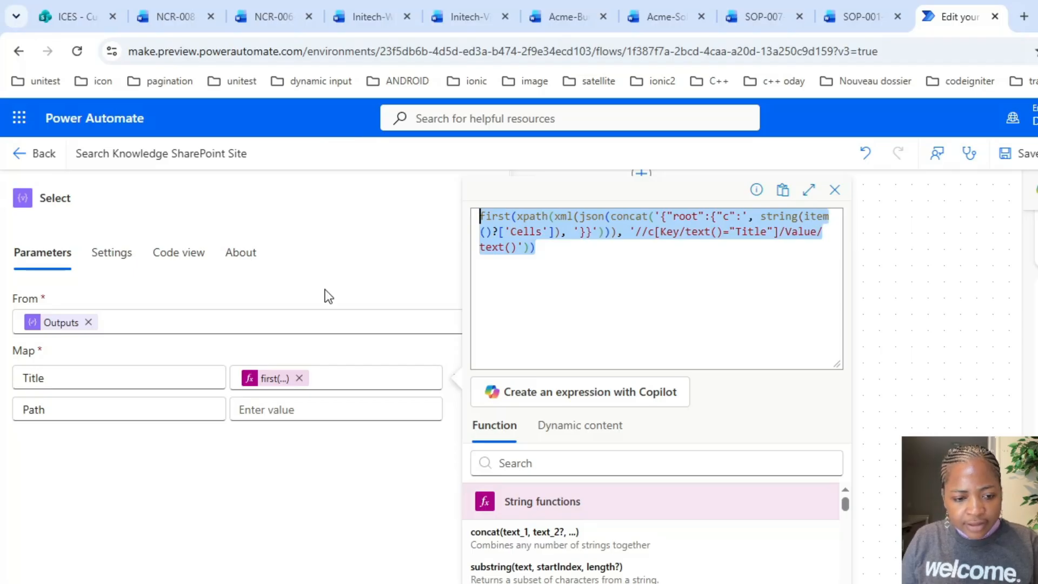
pyautogui.click(294, 410)
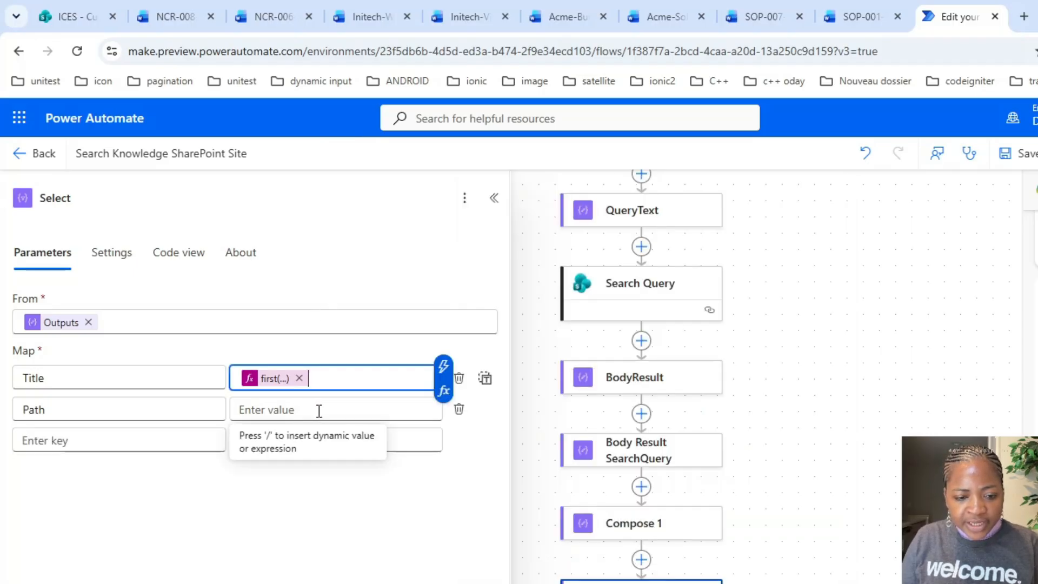
pyautogui.click(444, 390)
pyautogui.hotkey('ctrl', 'v')
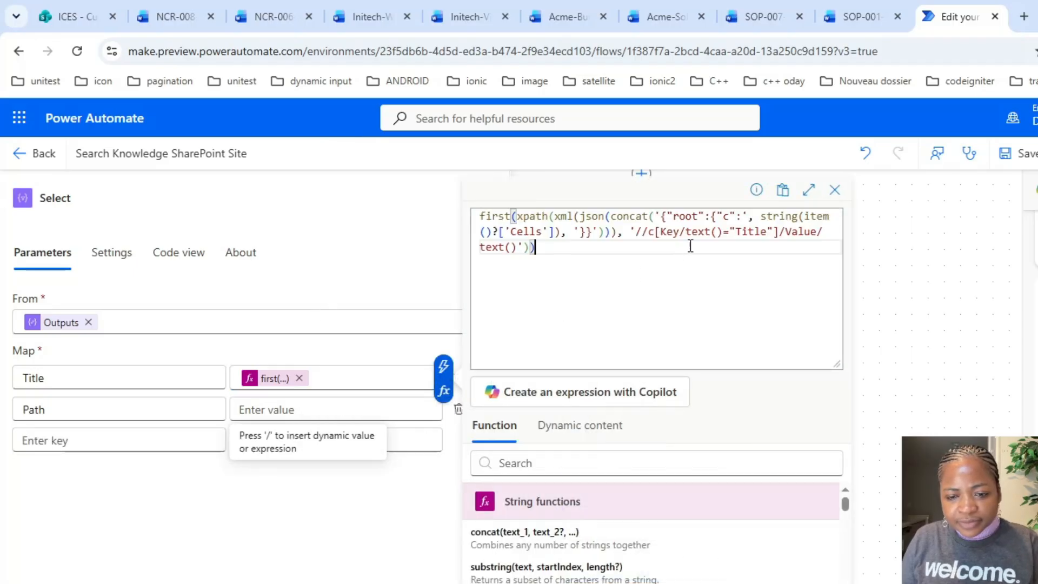
pyautogui.doubleClick(750, 232)
pyautogui.write('Path')
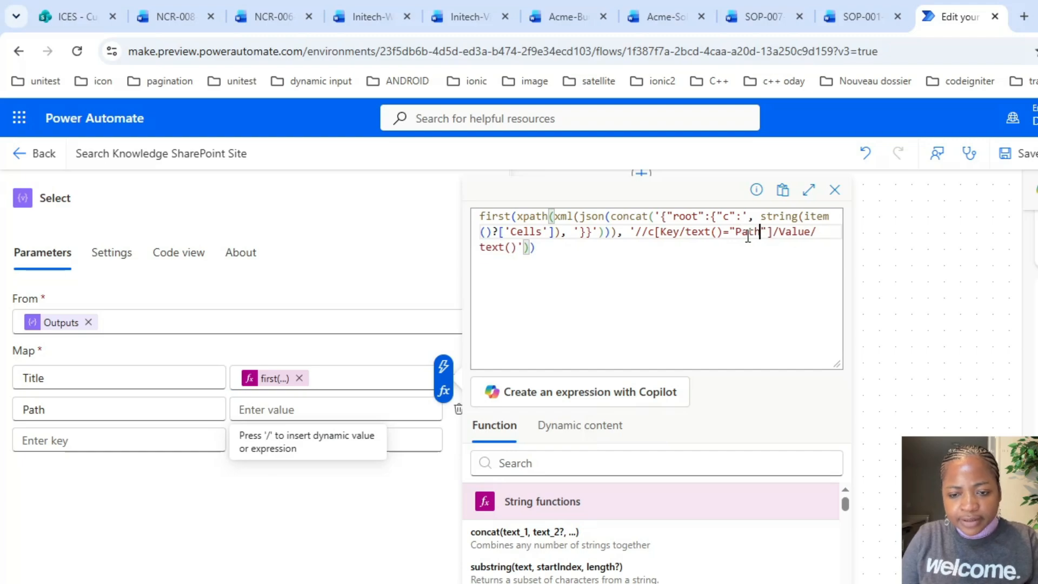
pyautogui.click(657, 583)
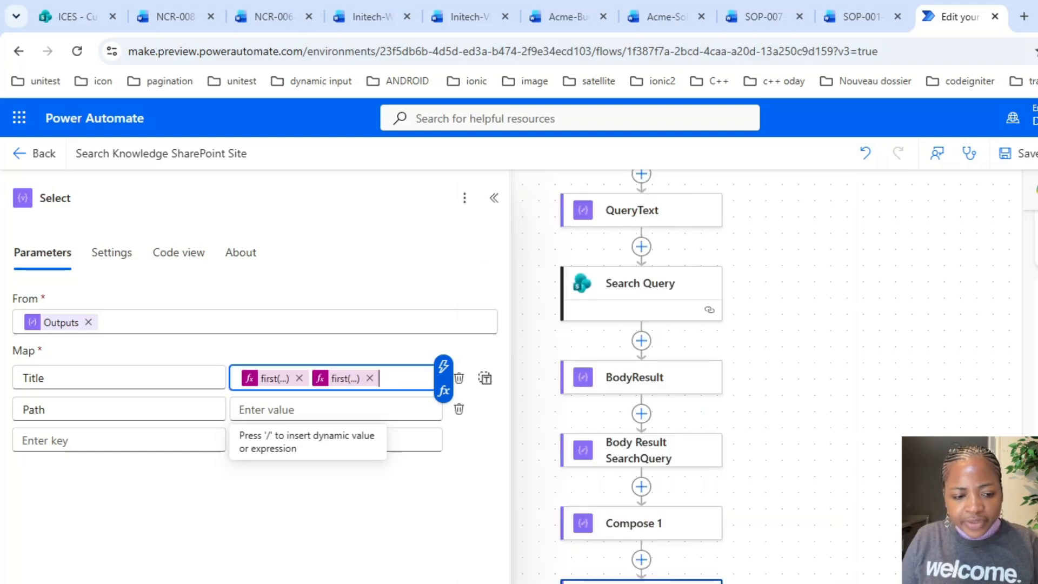
# Examine the HitHighlightedSummary key and its value in Compose 1, and compare it with the body text of the SOP-001 Word document
pyautogui.click(642, 533)
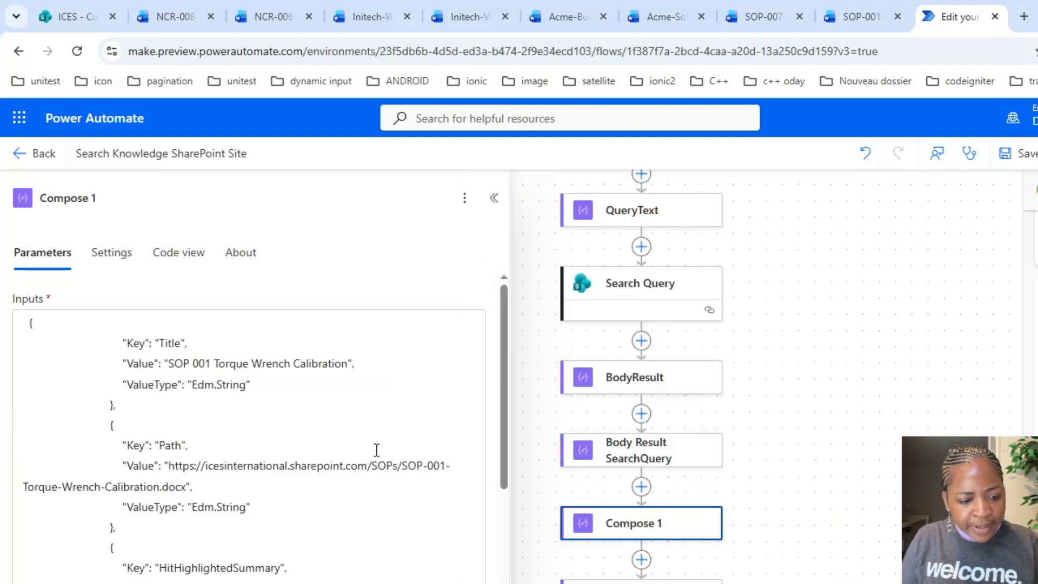
pyautogui.moveTo(431, 549); pyautogui.dragTo(427, 485)
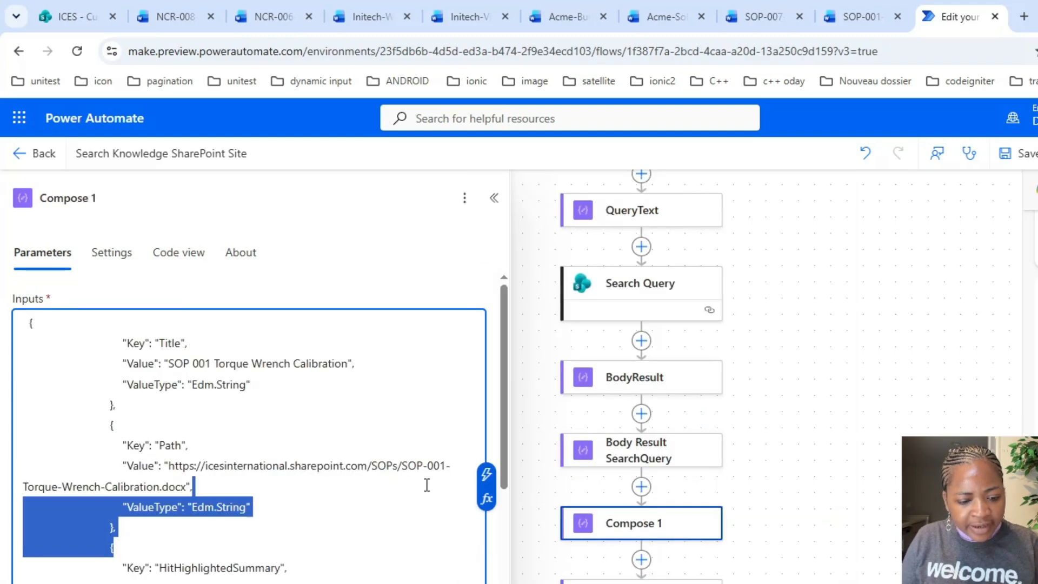
pyautogui.doubleClick(242, 568)
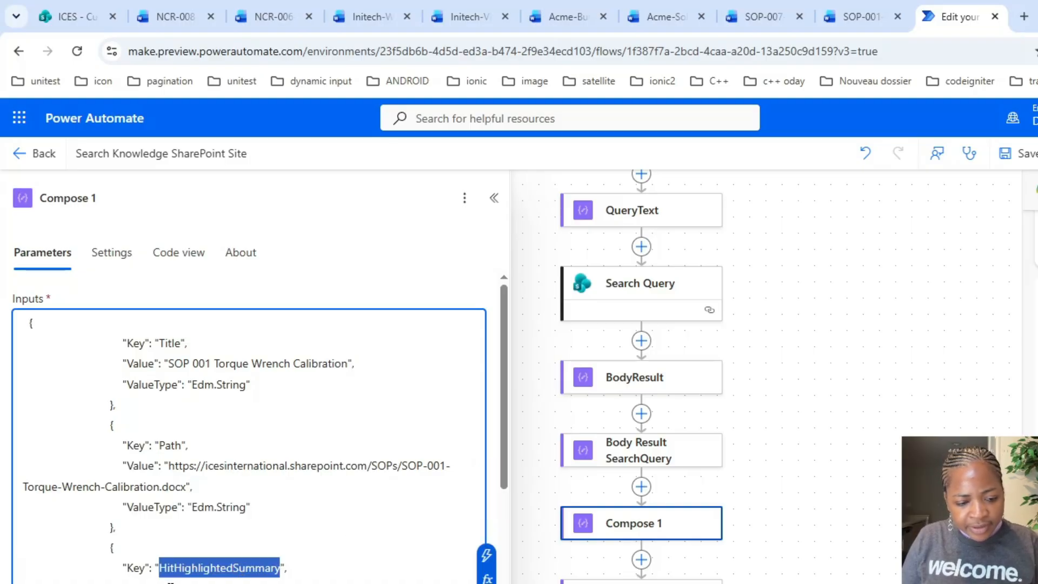
pyautogui.moveTo(170, 582); pyautogui.dragTo(479, 582)
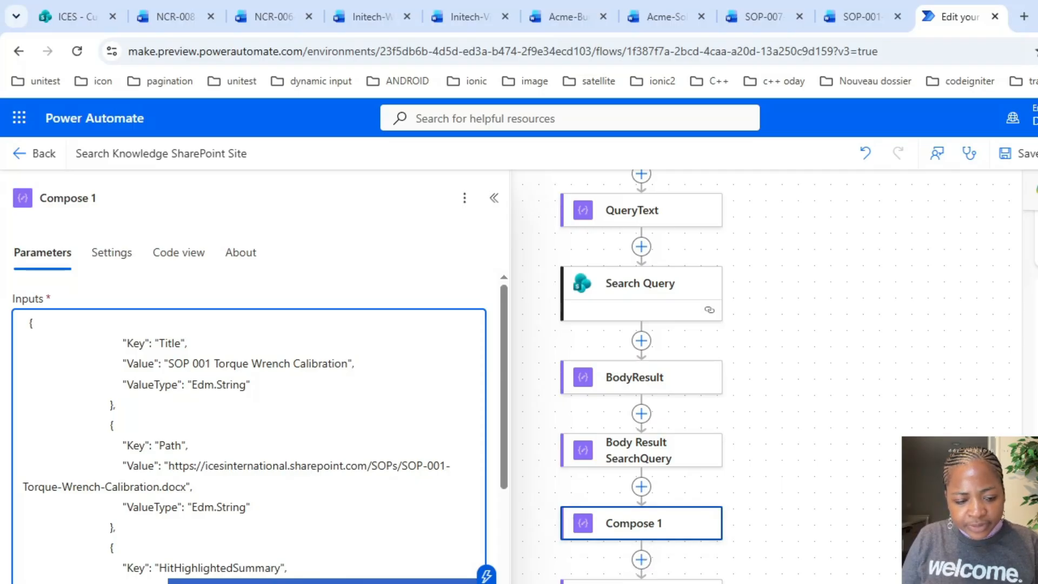
pyautogui.click(642, 583)
pyautogui.click(865, 17)
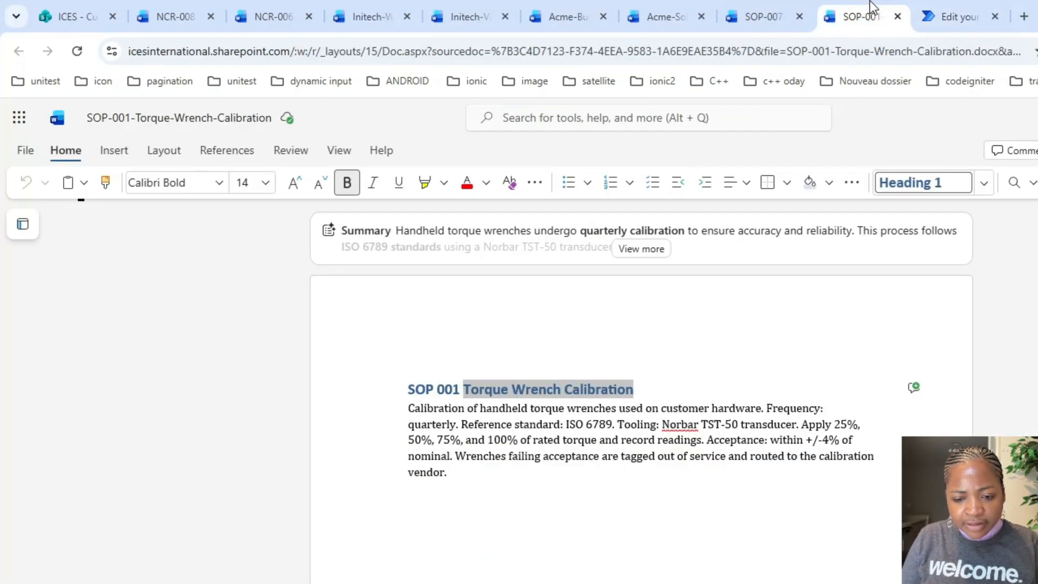
pyautogui.click(460, 391)
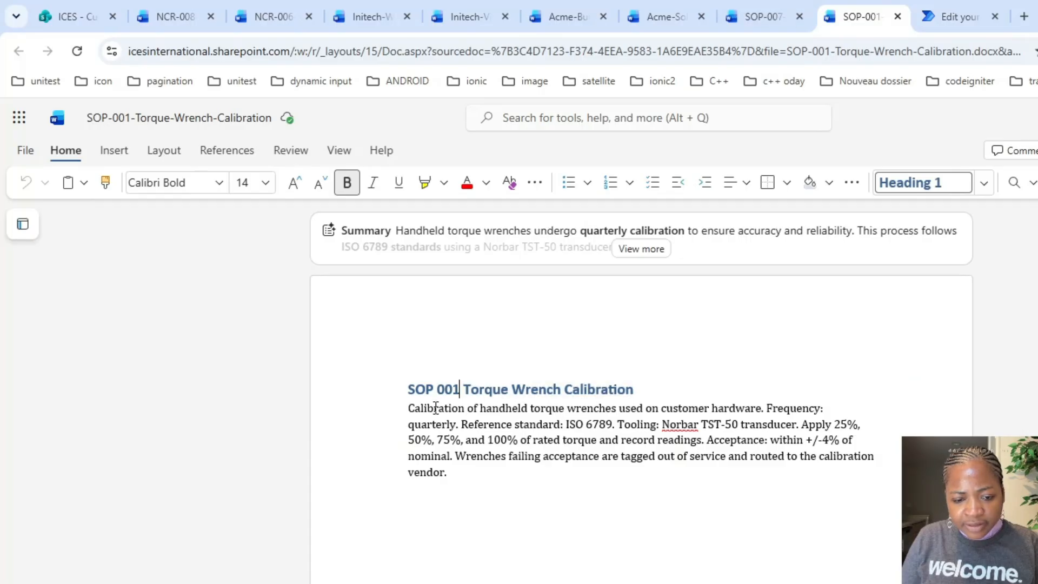
pyautogui.moveTo(407, 410); pyautogui.dragTo(620, 424)
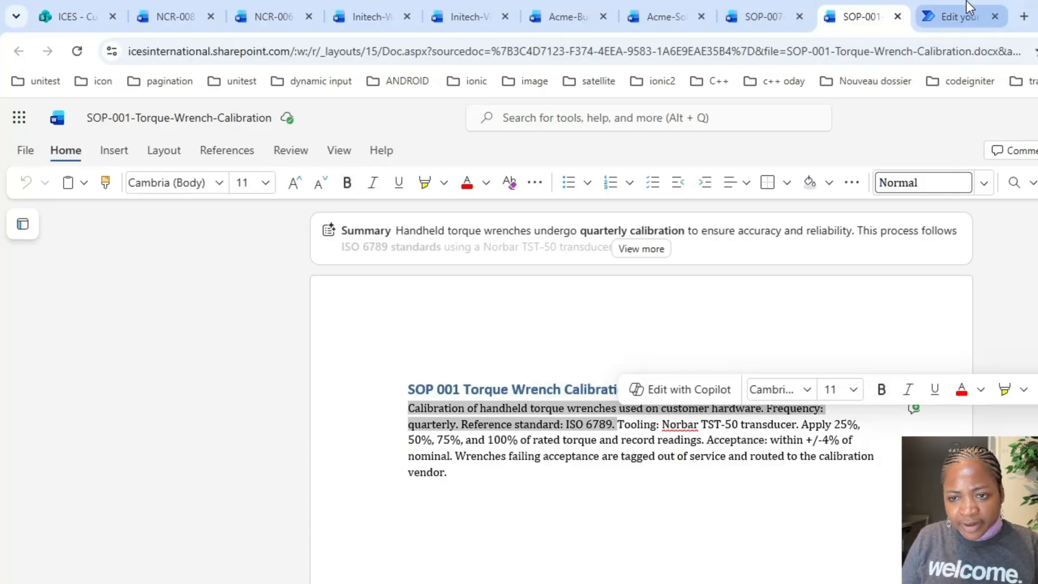
pyautogui.click(961, 15)
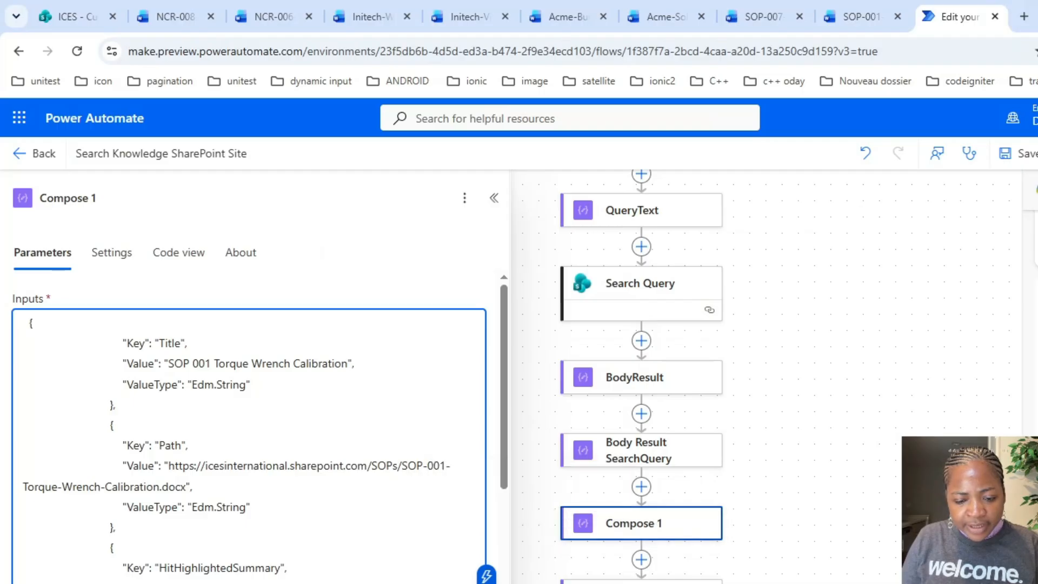
# Move the second expression out of the Title value in the Select map and into the Path value
pyautogui.click(641, 582)
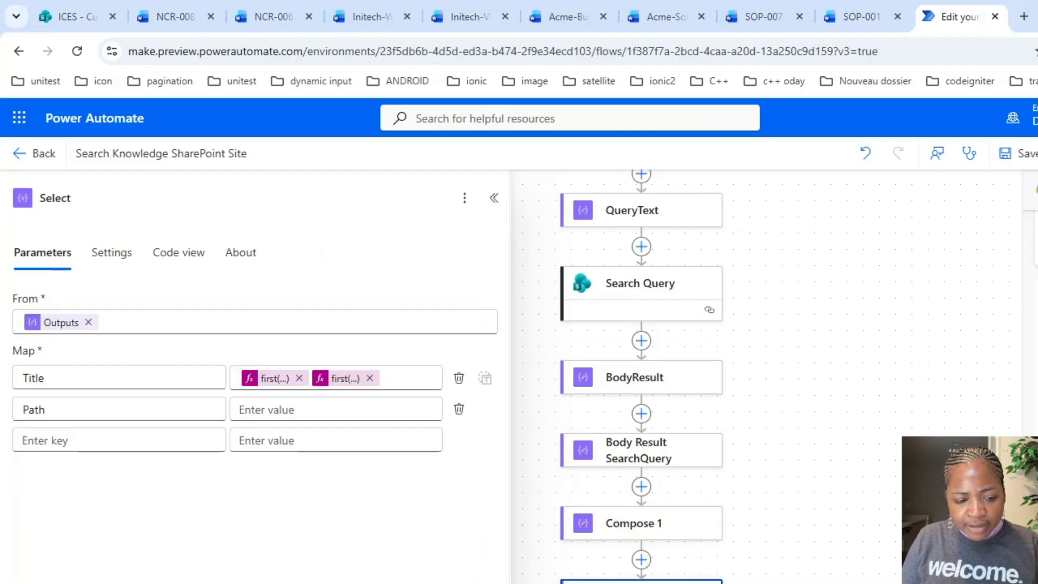
pyautogui.click(405, 377)
pyautogui.hotkey('ctrl', 'x')
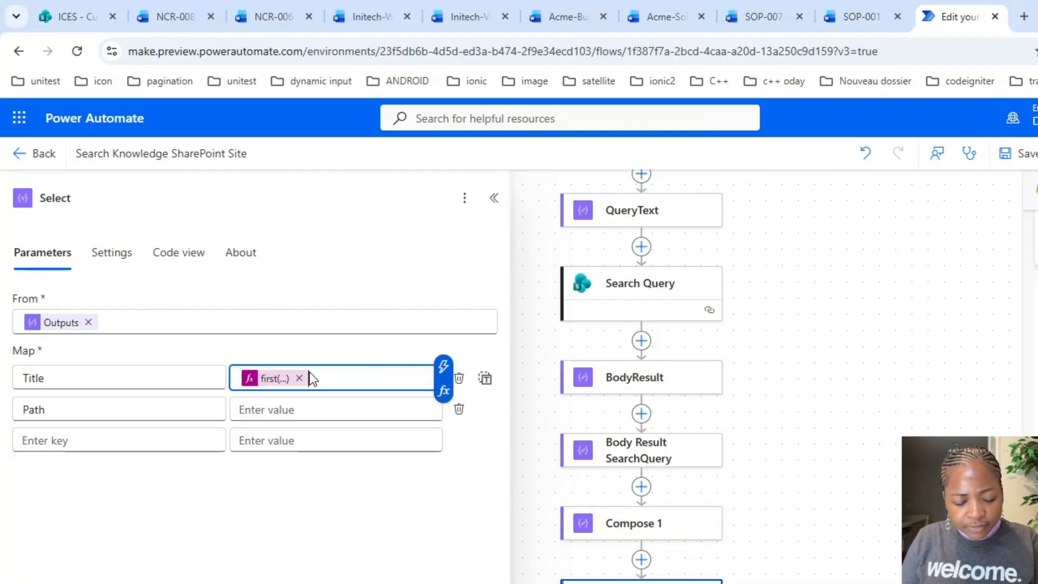
pyautogui.click(297, 403)
pyautogui.hotkey('ctrl', 'v')
# Add a third Select map row with the key Snippet and a copy of the Path expression as its value
pyautogui.click(295, 433)
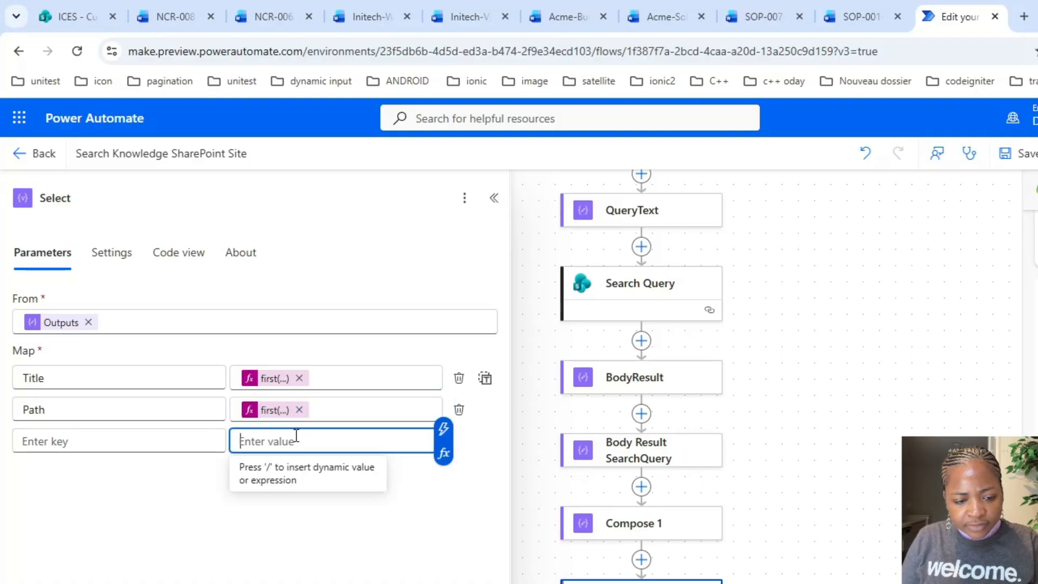
pyautogui.hotkey('ctrl', 'v')
pyautogui.click(173, 437)
pyautogui.write('S')
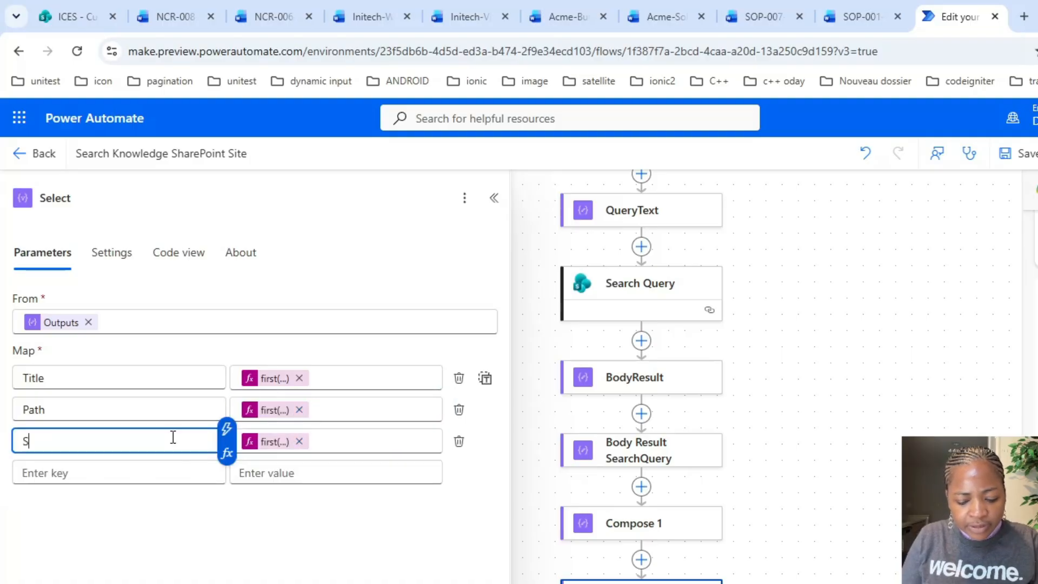
pyautogui.write('nippet')
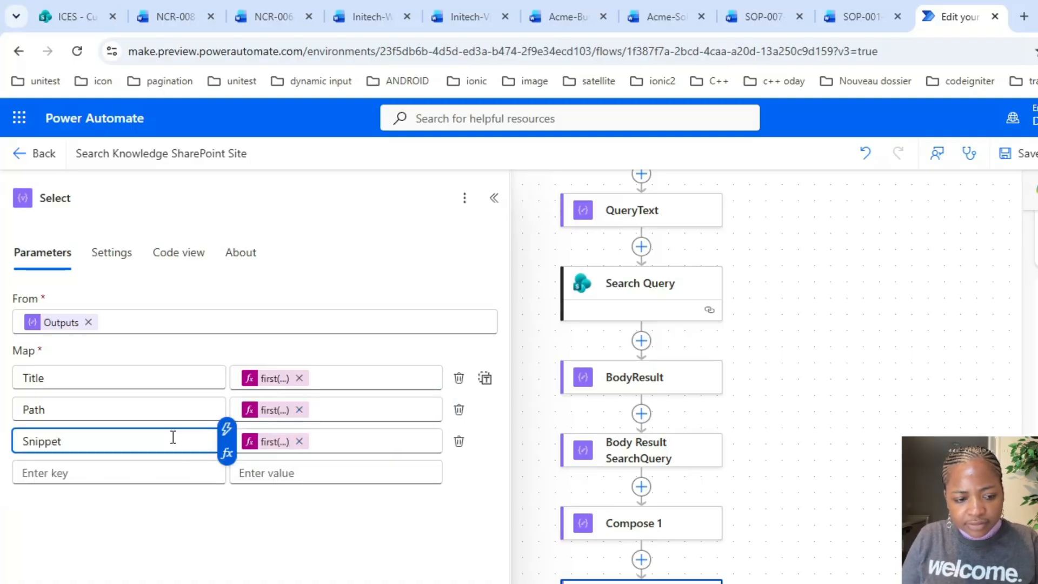
# Check the expression in the Snippet row and add another copy of it as the value of a fourth map row
pyautogui.click(275, 441)
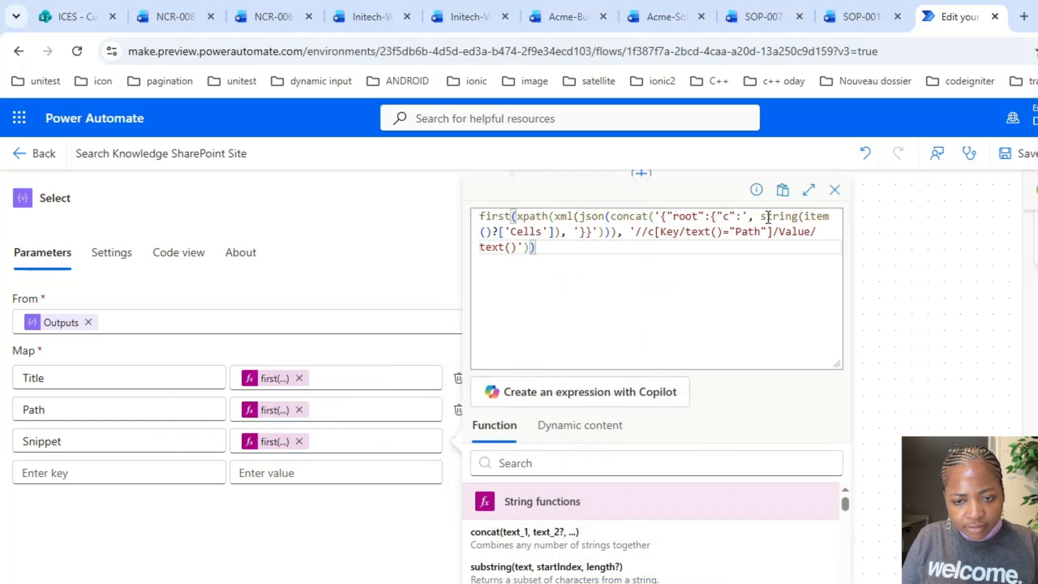
pyautogui.click(318, 574)
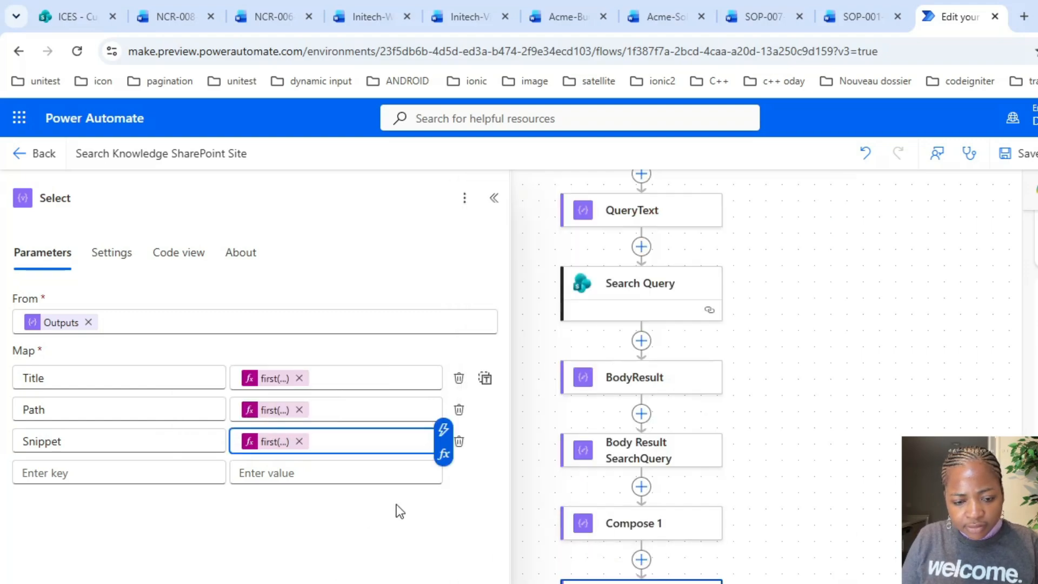
pyautogui.click(341, 459)
pyautogui.click(343, 477)
pyautogui.hotkey('ctrl', 'v')
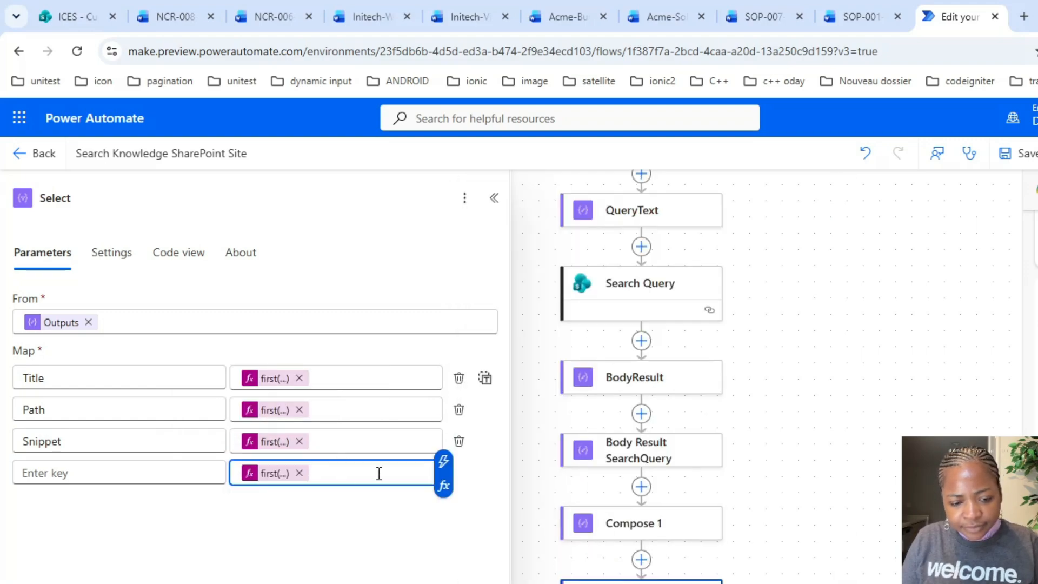
# Copy the HitHighlightedSummary key from the Compose 1 sample JSON and replace "Path" with it in the Snippet expression's XPath
pyautogui.click(647, 524)
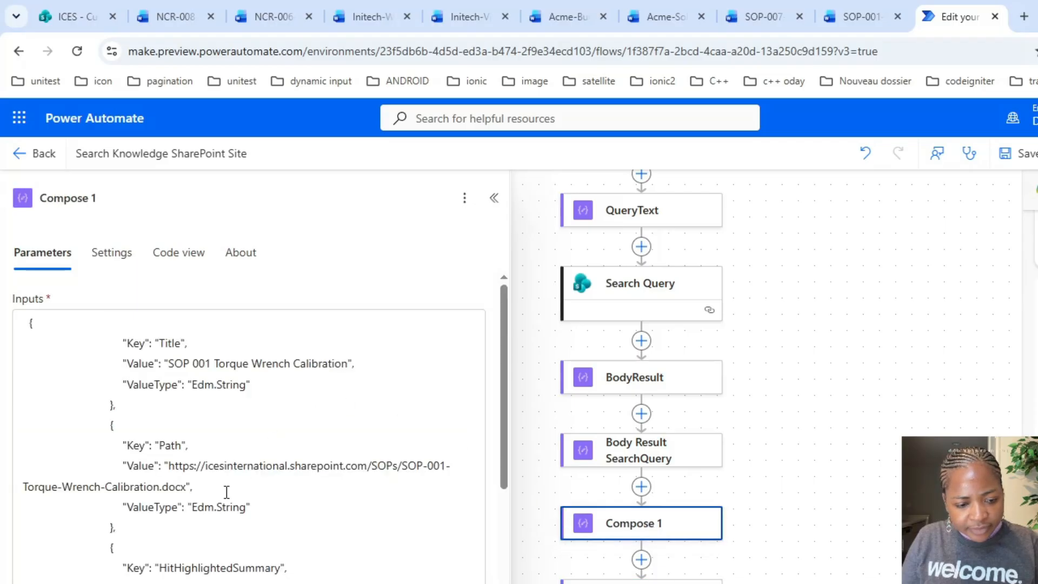
pyautogui.doubleClick(240, 569)
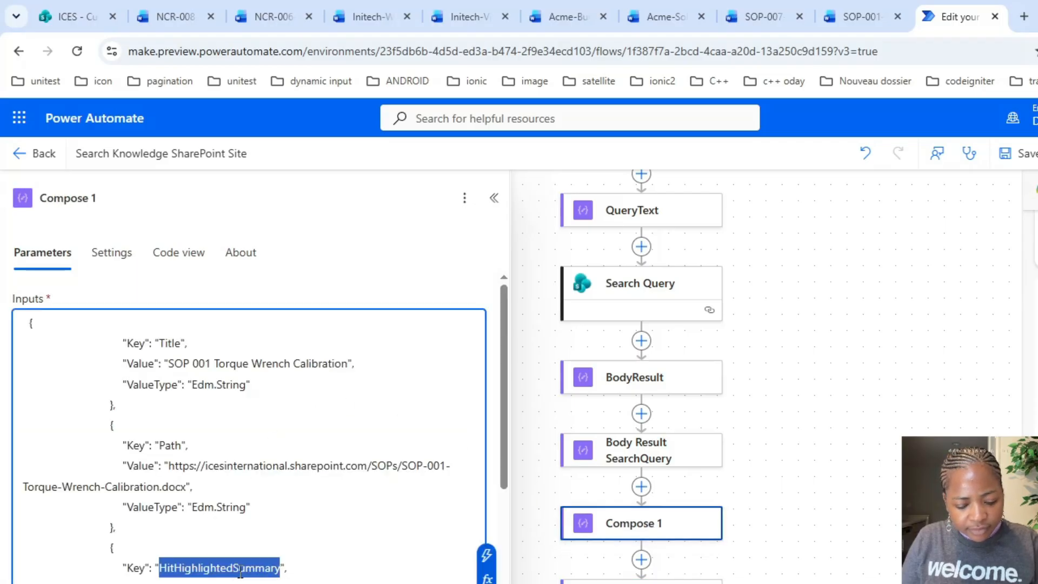
pyautogui.click(590, 582)
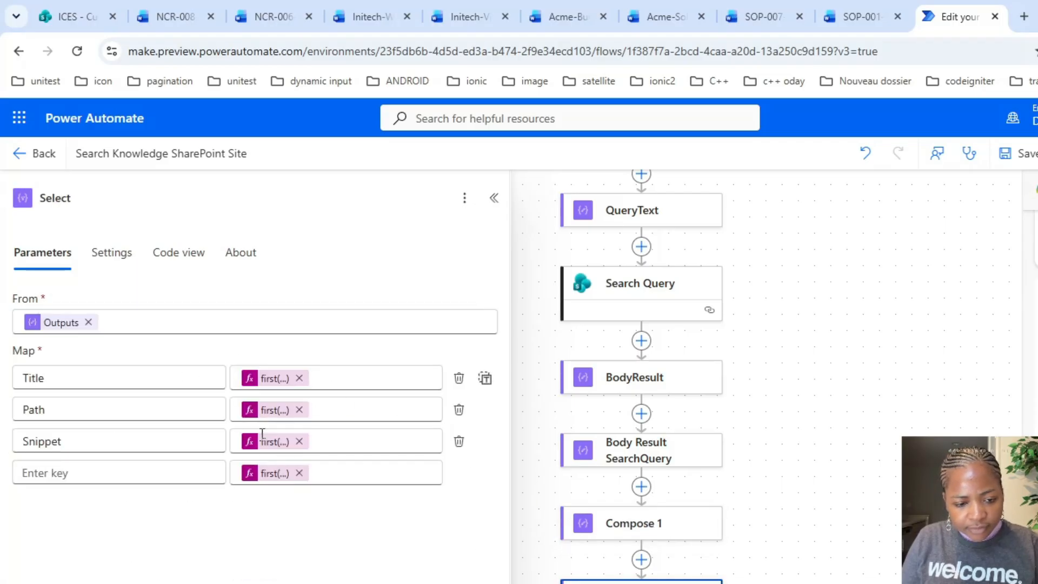
pyautogui.click(277, 446)
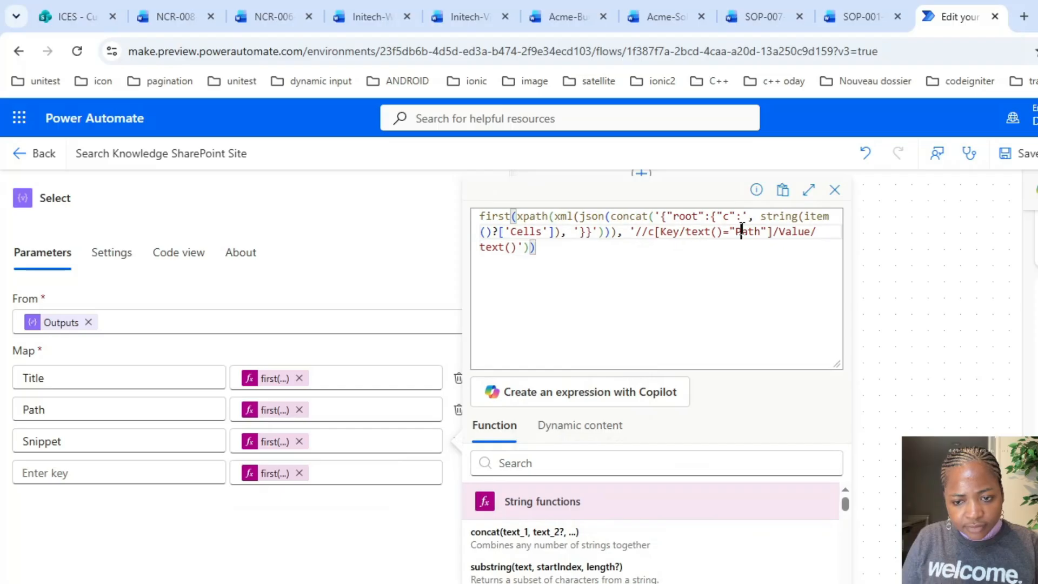
pyautogui.doubleClick(737, 231)
pyautogui.hotkey('ctrl', 'v')
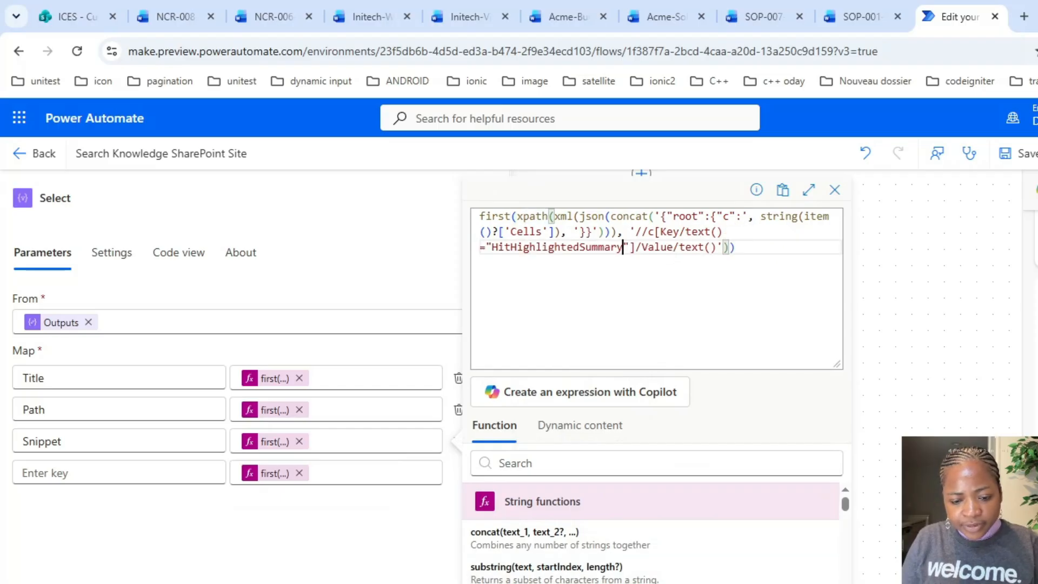
pyautogui.click(519, 583)
# Copy the LastModifiedTime key from Compose 1, replace "Path" with it in the fourth row's expression, and copy the whole updated expression
pyautogui.click(687, 526)
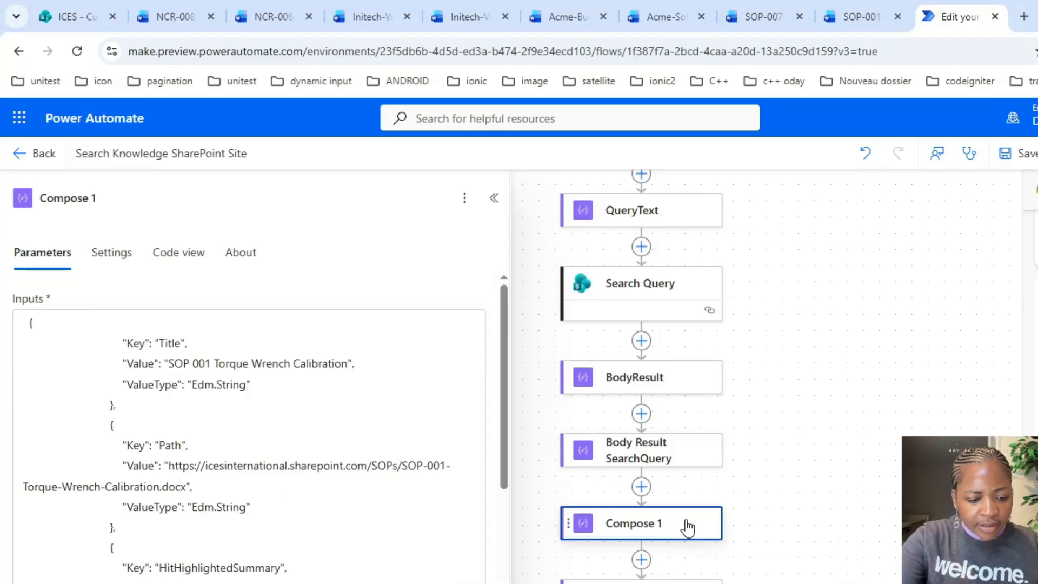
pyautogui.scroll(-6, 479, 301)
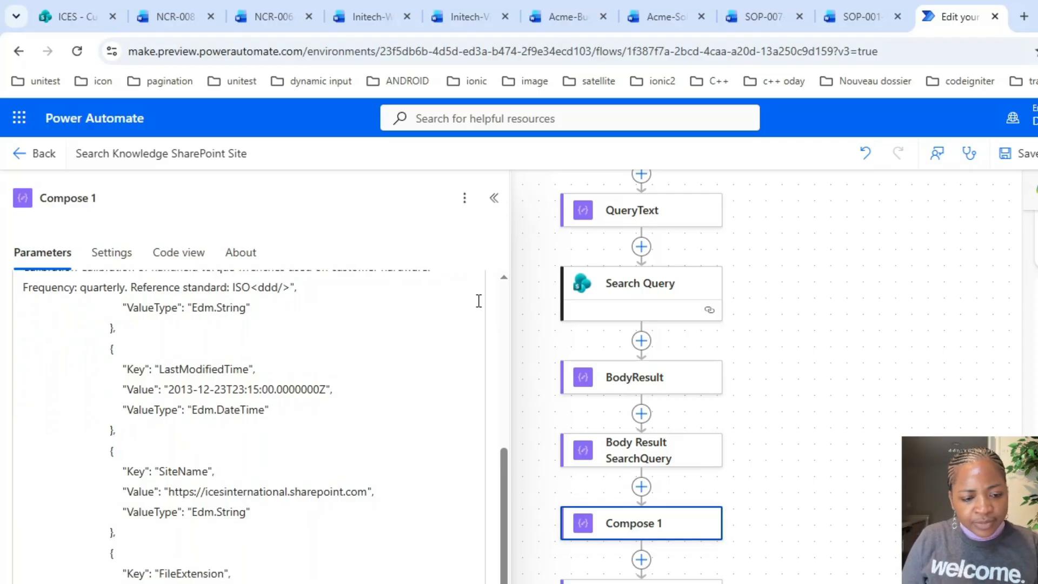
pyautogui.doubleClick(191, 372)
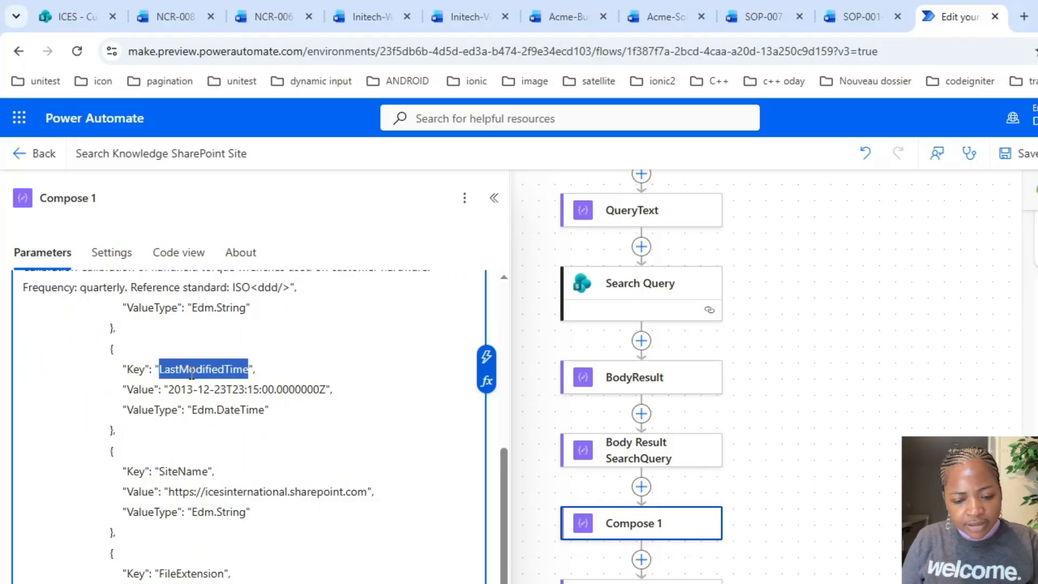
pyautogui.click(638, 581)
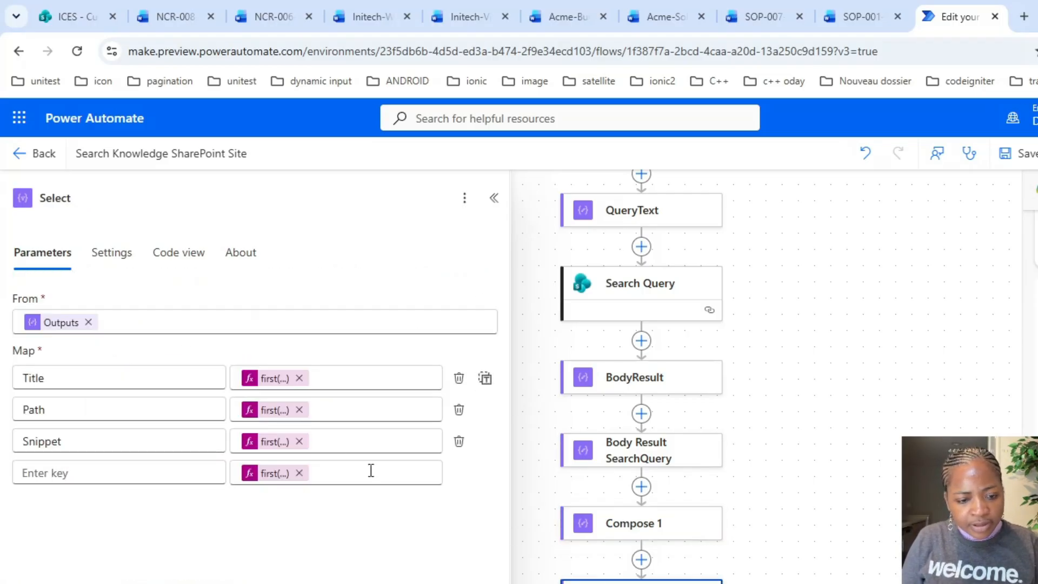
pyautogui.click(269, 474)
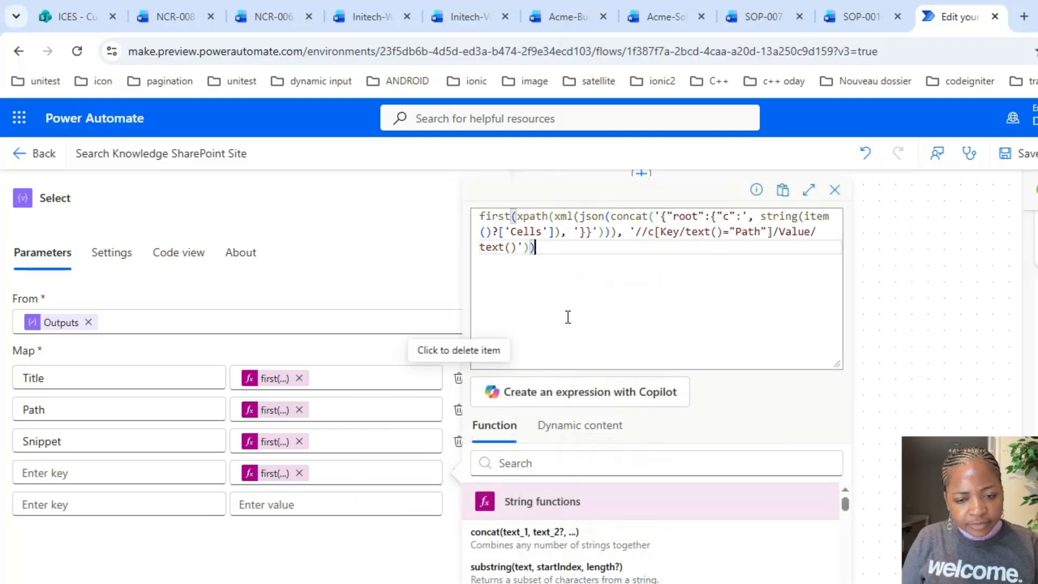
pyautogui.doubleClick(752, 233)
pyautogui.hotkey('ctrl', 'v')
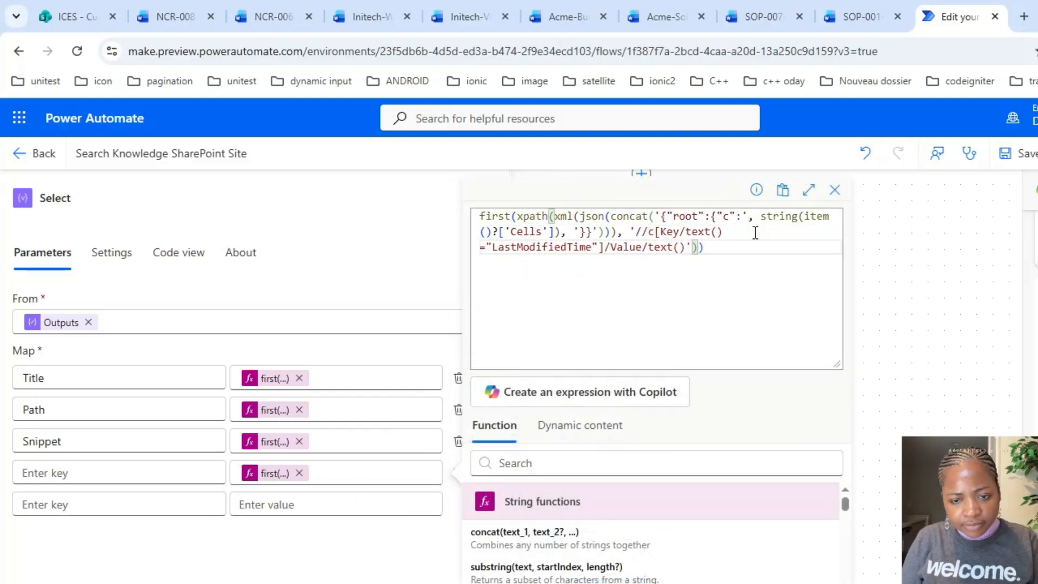
pyautogui.hotkey('ctrl', 'a')
pyautogui.hotkey('ctrl', 'c')
pyautogui.click(500, 582)
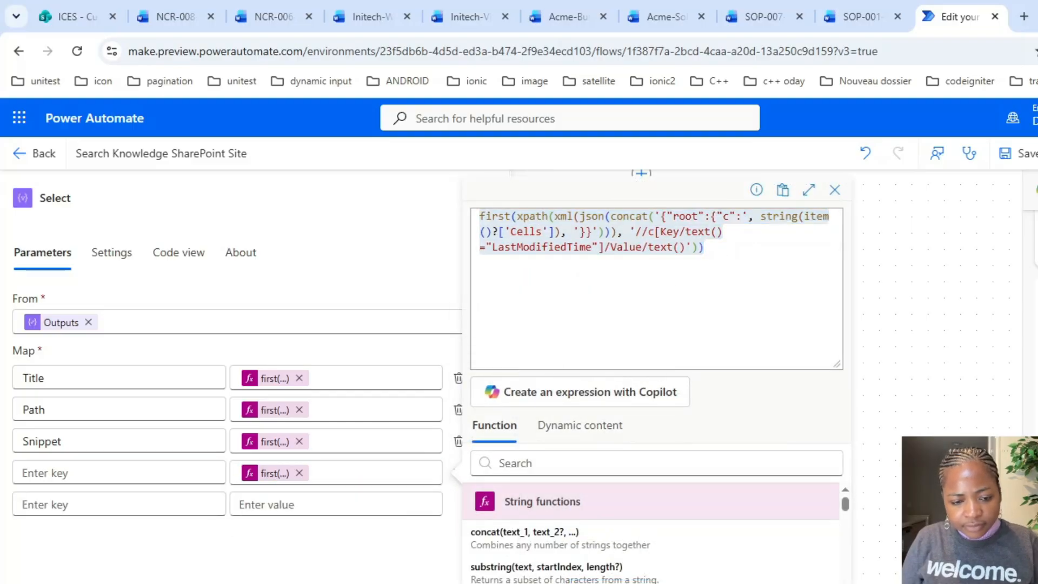
# Name the fourth row's key LastModifiedTime in the Select map
pyautogui.click(162, 478)
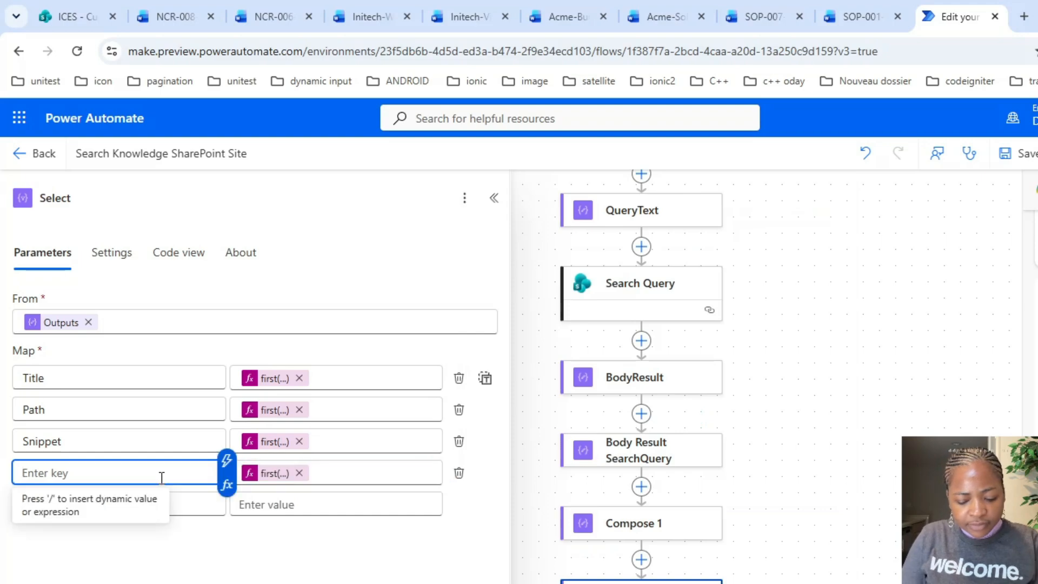
pyautogui.write('LastModi')
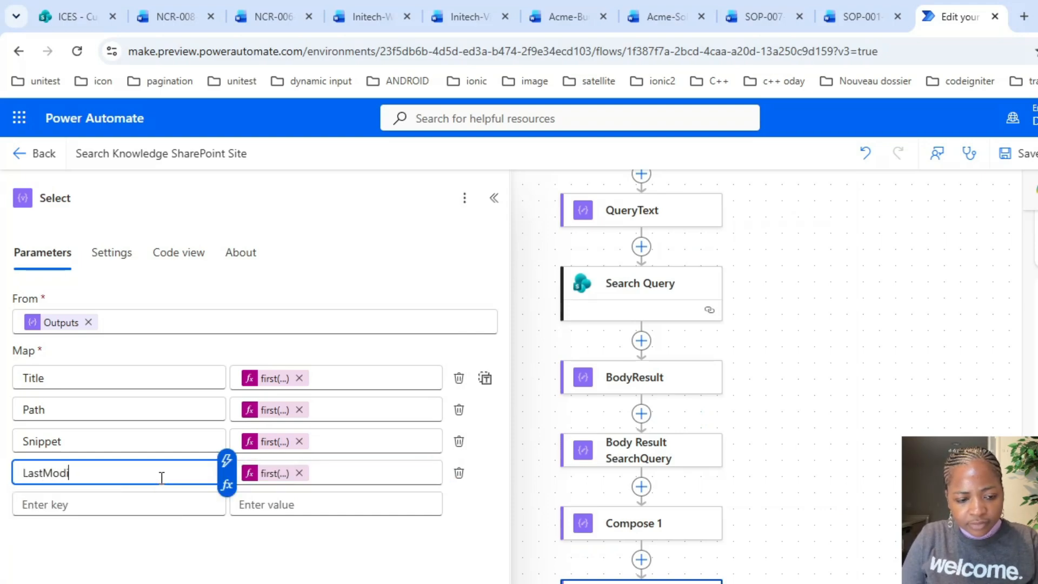
pyautogui.write('fiedTime')
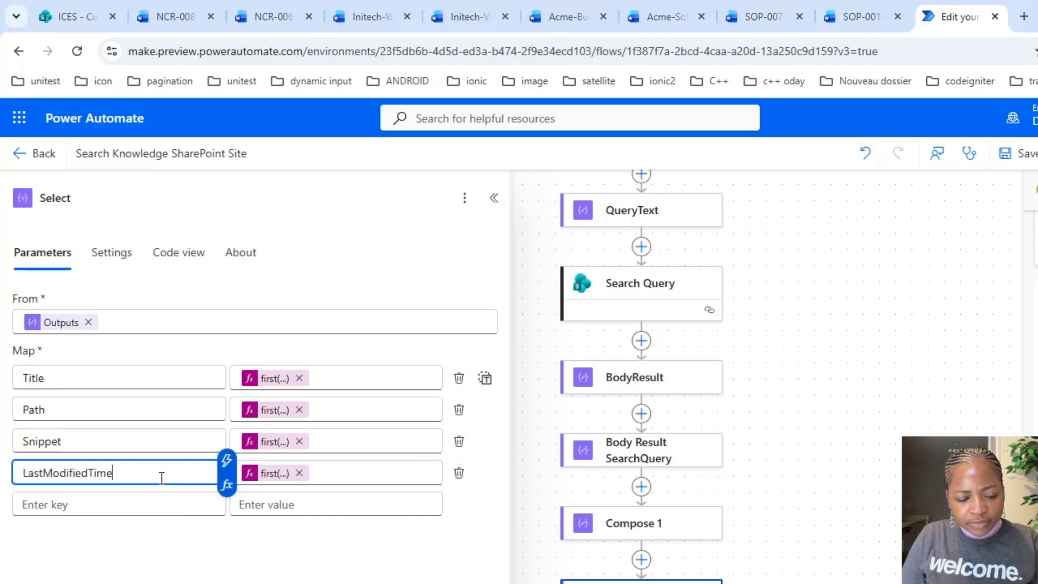
# Add the copied LastModifiedTime expression as the value of a fifth Select map row
pyautogui.click(258, 502)
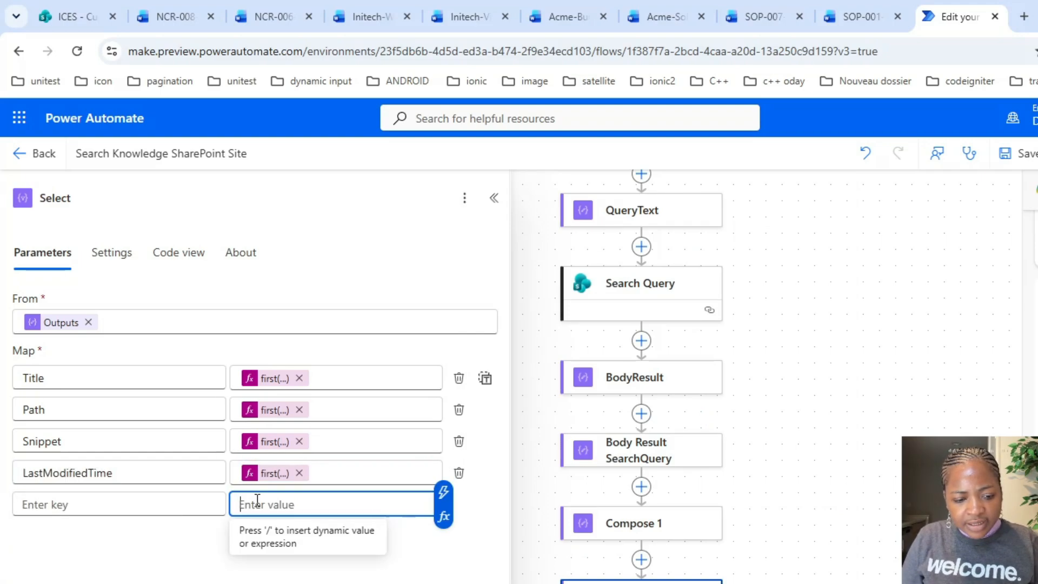
pyautogui.click(444, 517)
pyautogui.hotkey('ctrl', 'v')
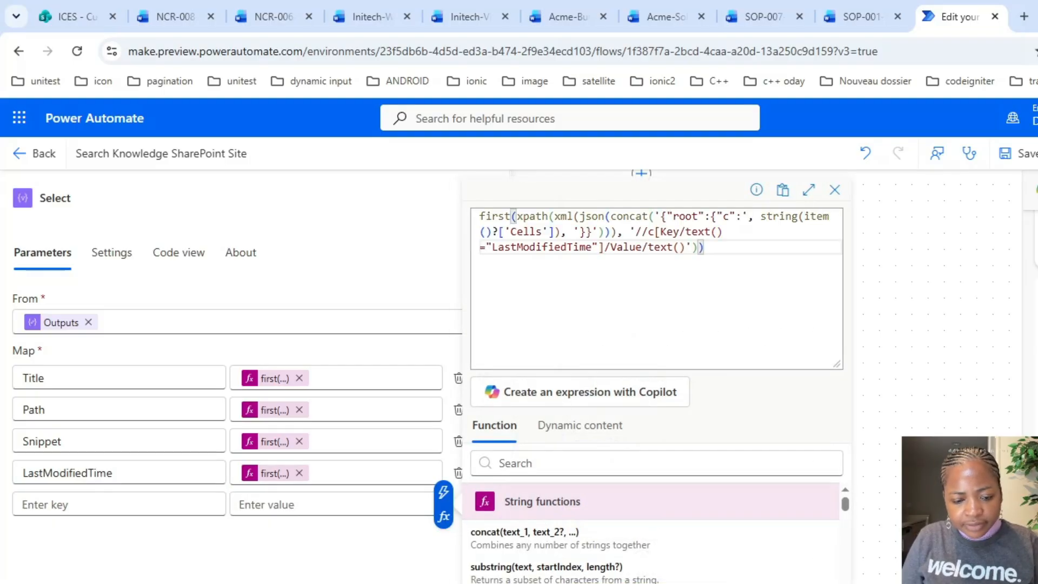
pyautogui.click(649, 583)
# Review the remaining keys in Compose 1 and add copies of the fifth row's expression as values of a sixth and seventh Select map row
pyautogui.click(679, 534)
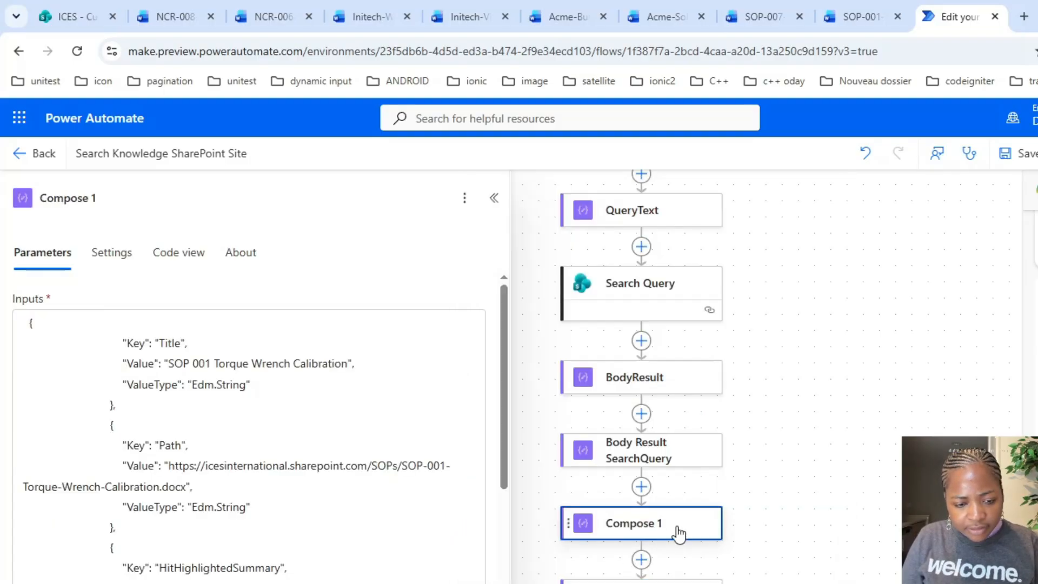
pyautogui.scroll(-3, 503, 519)
pyautogui.scroll(-4, 259, 425)
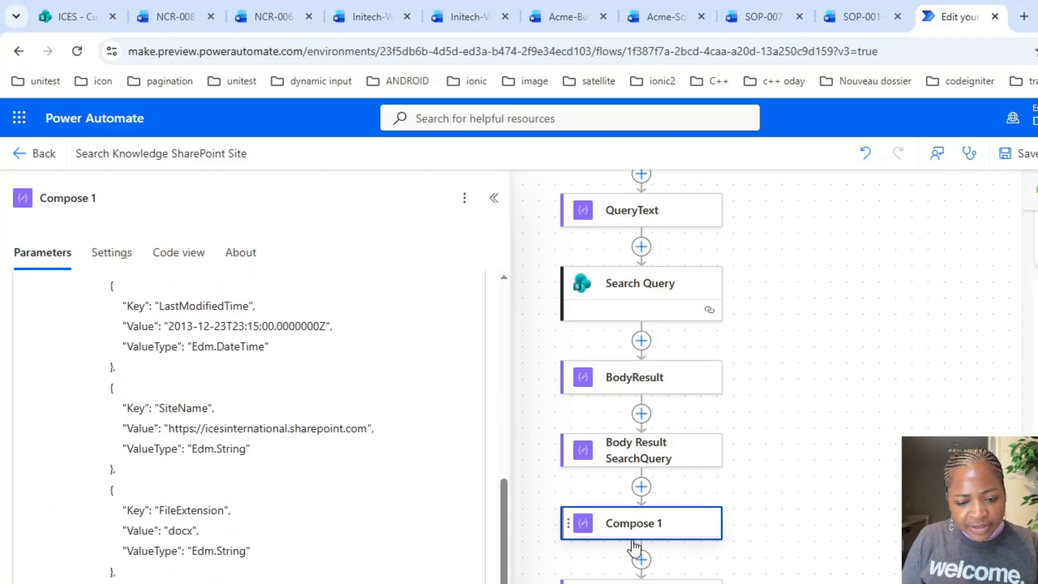
pyautogui.click(649, 582)
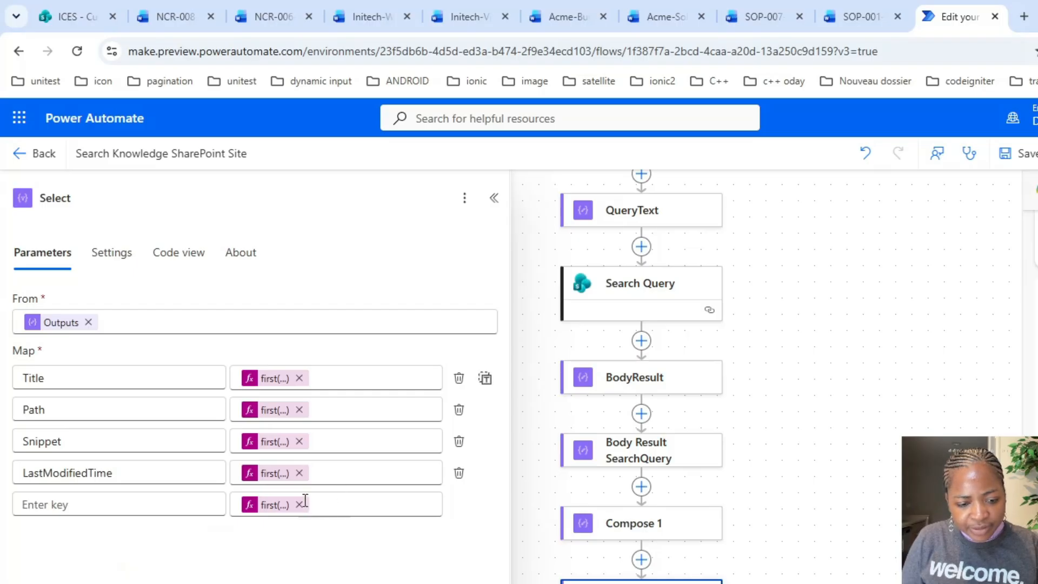
pyautogui.click(236, 499)
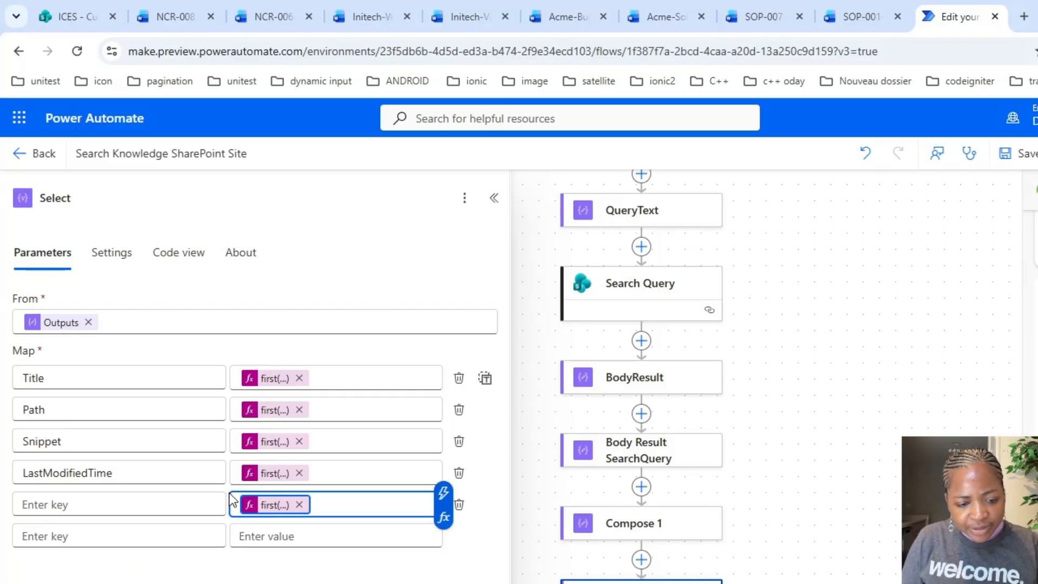
pyautogui.click(271, 541)
pyautogui.hotkey('ctrl', 'v')
pyautogui.click(273, 575)
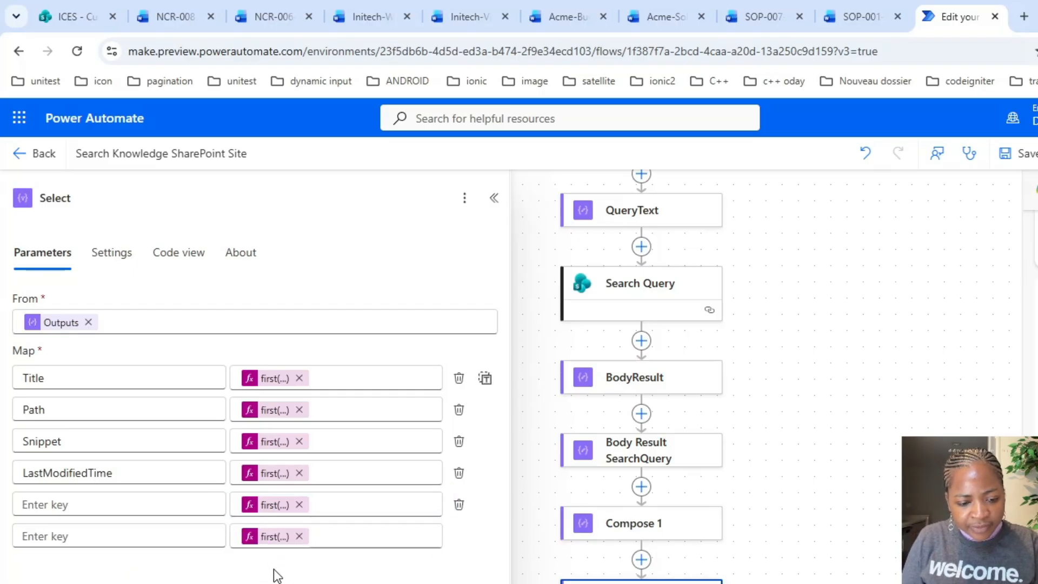
pyautogui.click(349, 542)
pyautogui.click(303, 566)
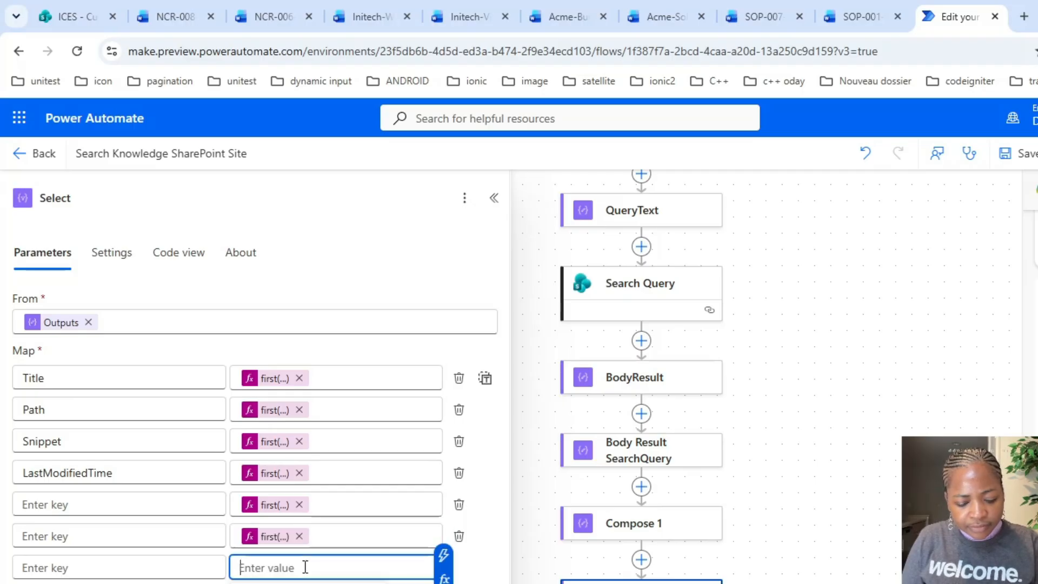
pyautogui.hotkey('ctrl', 'v')
# Copy the SiteName key from Compose 1 and use it as the fifth row's key in the Select map
pyautogui.click(698, 540)
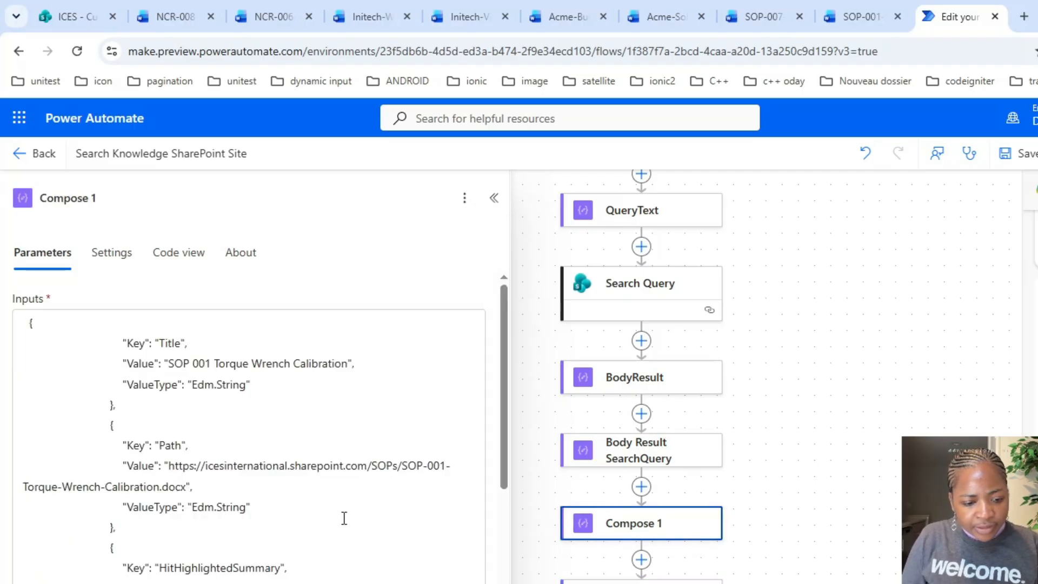
pyautogui.scroll(-8, 344, 518)
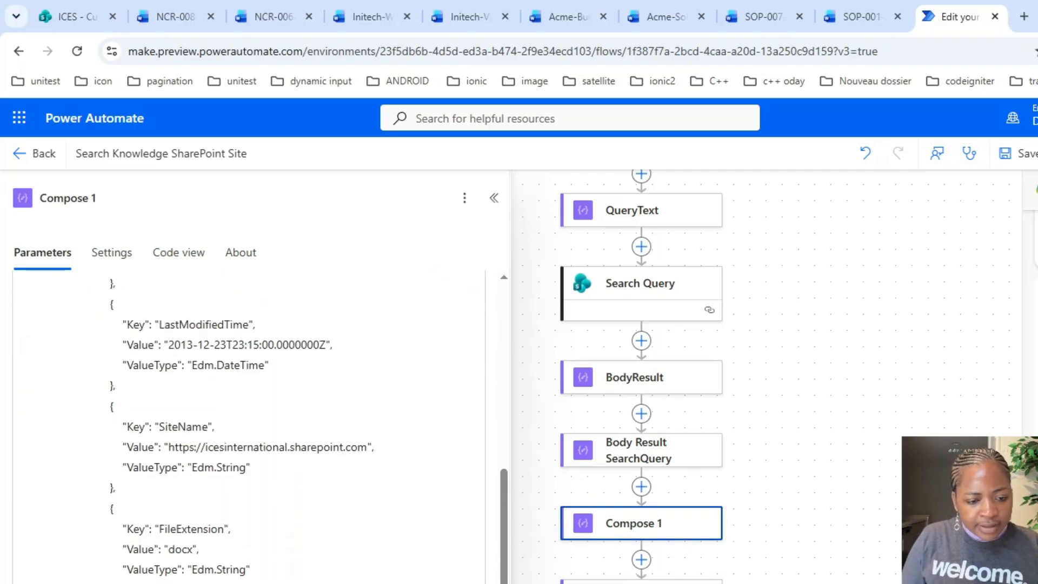
pyautogui.doubleClick(172, 426)
pyautogui.hotkey('ctrl', 'c')
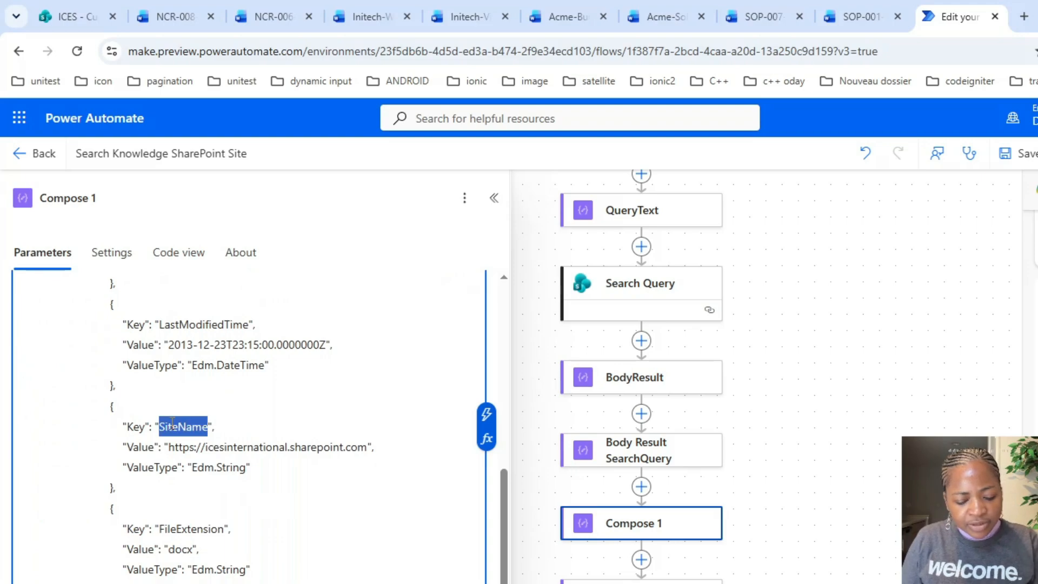
pyautogui.click(642, 581)
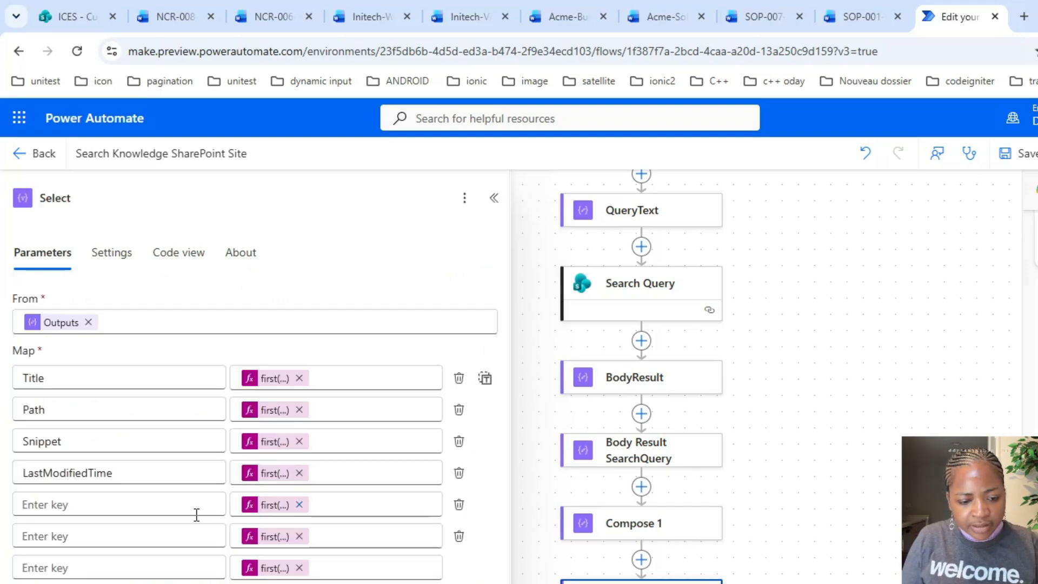
pyautogui.click(176, 507)
pyautogui.hotkey('ctrl', 'v')
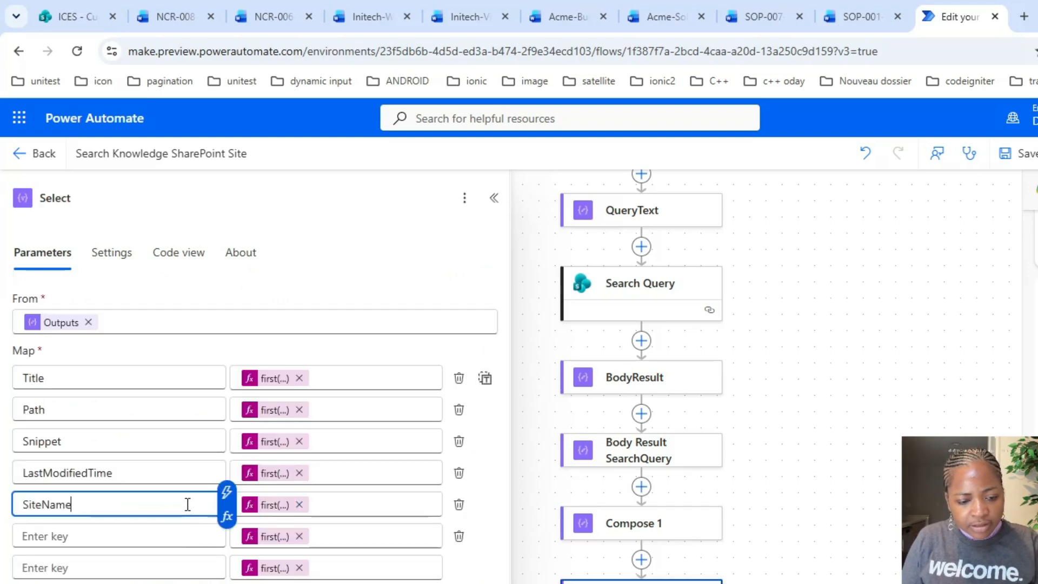
# Replace "LastModifiedTime" with SiteName in the fifth Select map row's expression
pyautogui.click(273, 511)
pyautogui.doubleClick(562, 243)
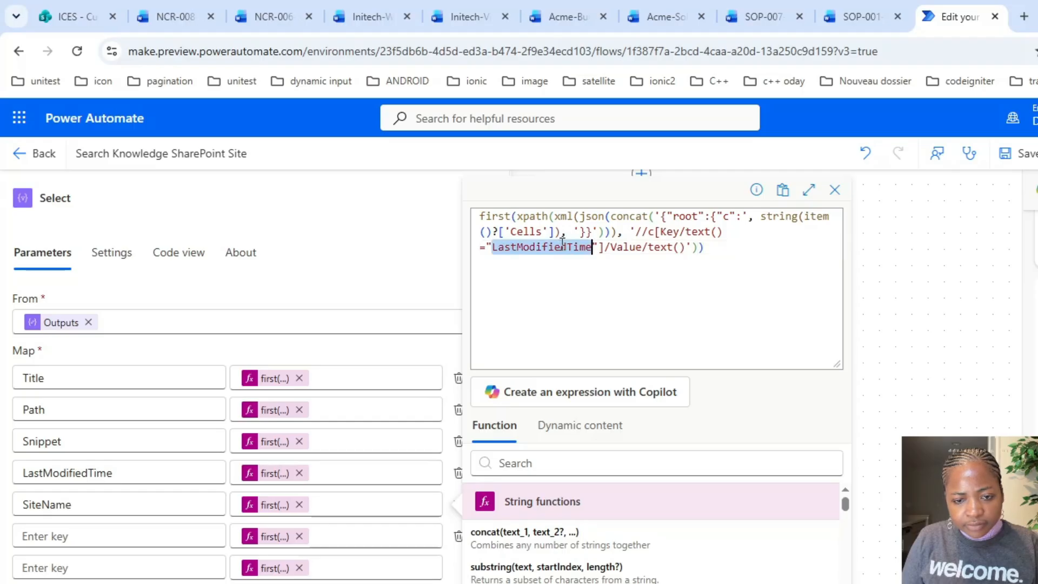
pyautogui.hotkey('ctrl', 'v')
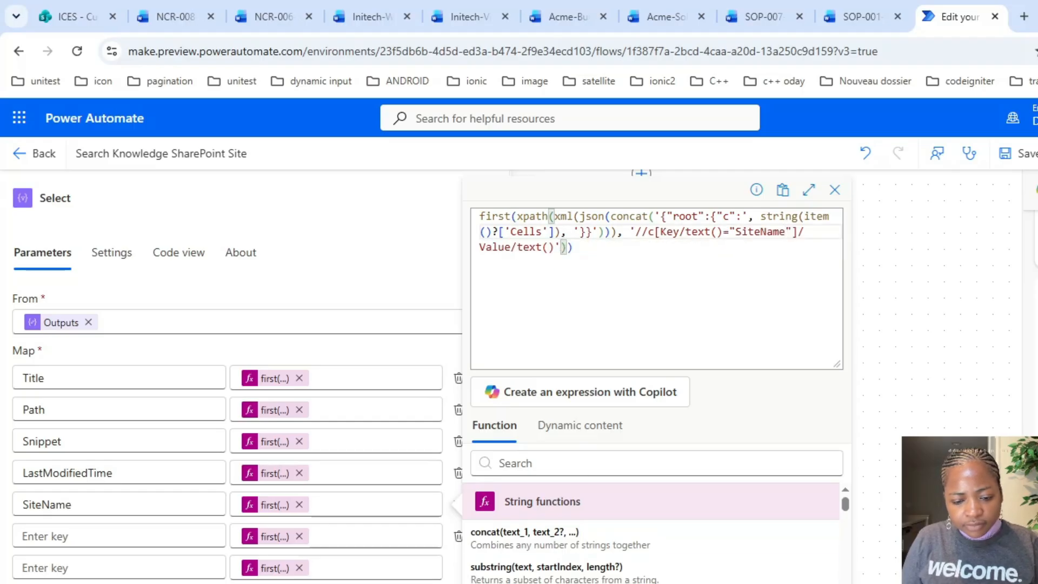
pyautogui.press('Escape')
# Copy the FileExtension key from Compose 1 and name the sixth Select map row's key FileType
pyautogui.click(680, 524)
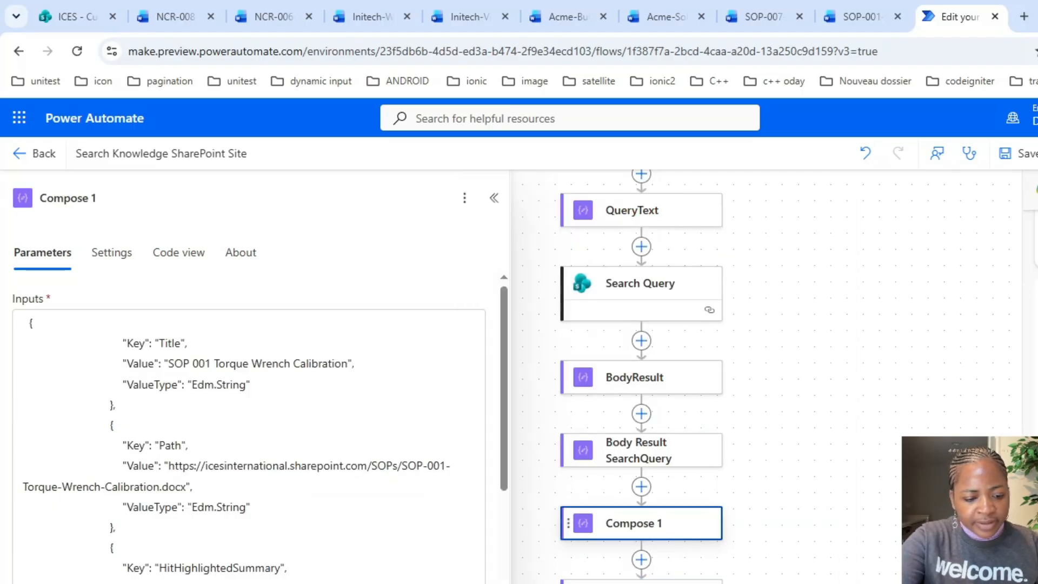
pyautogui.scroll(-10, 249, 433)
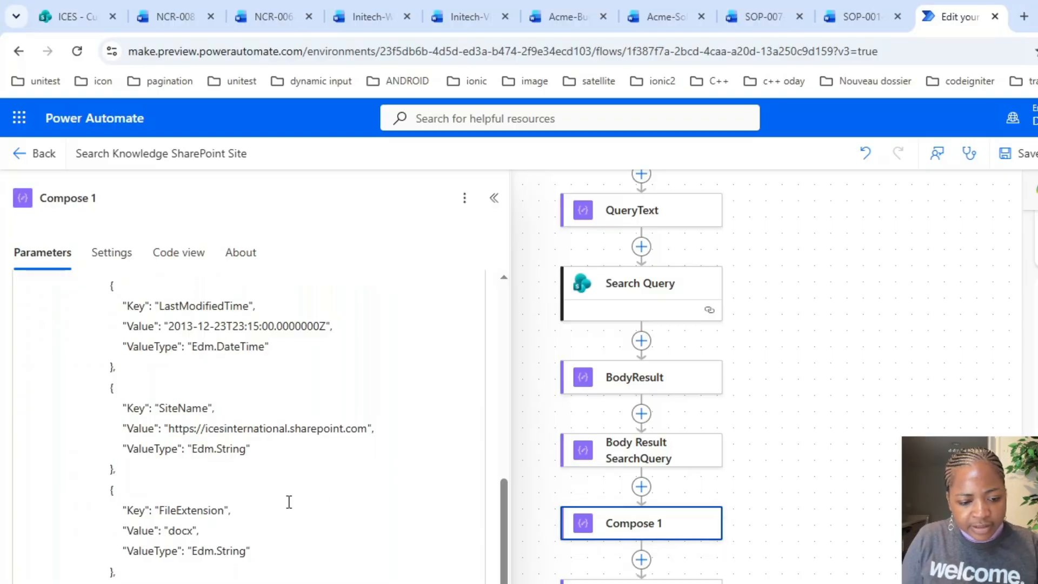
pyautogui.doubleClick(192, 511)
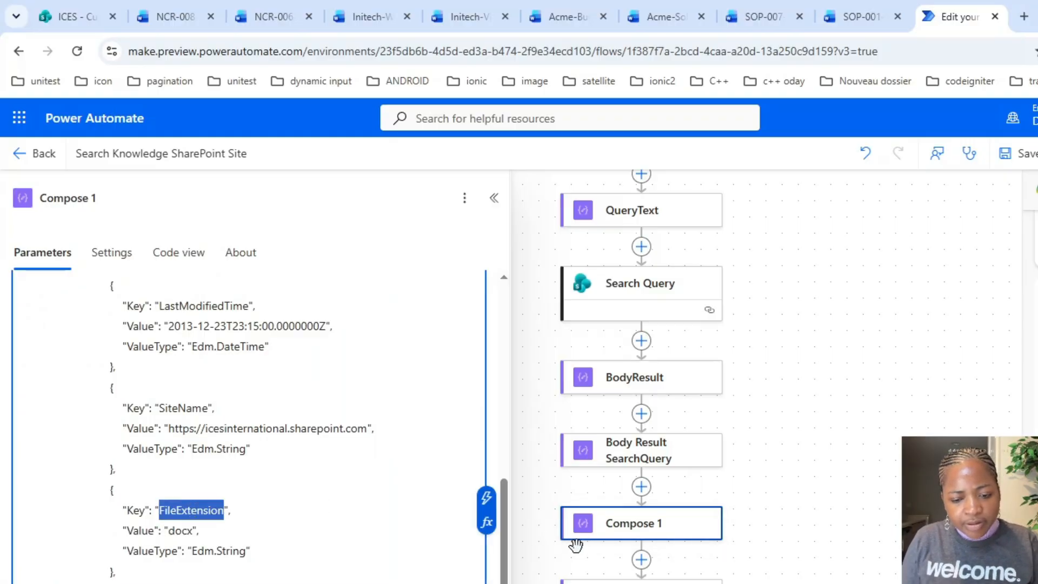
pyautogui.click(642, 582)
pyautogui.click(124, 537)
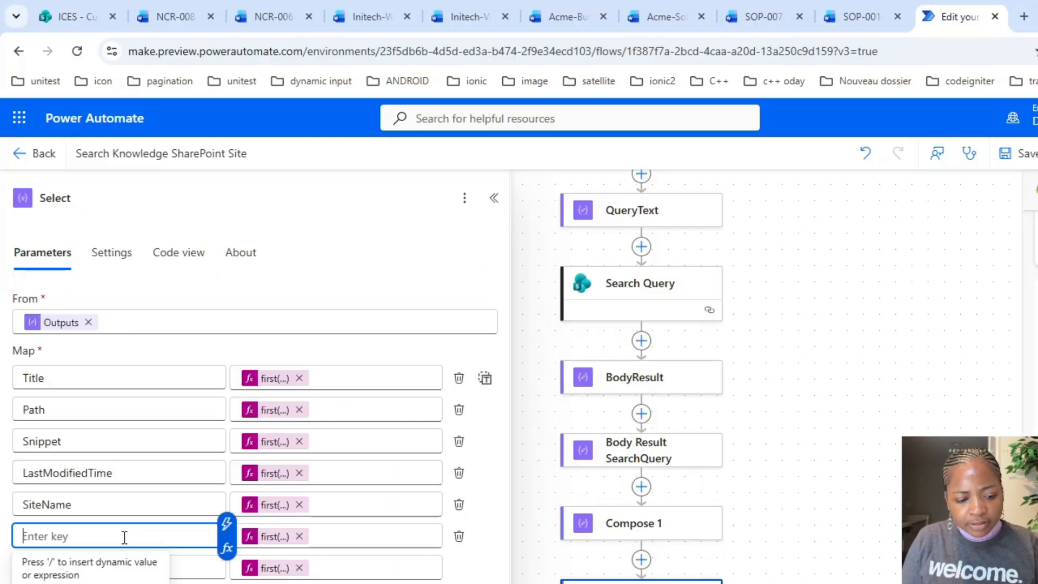
pyautogui.write('FileType')
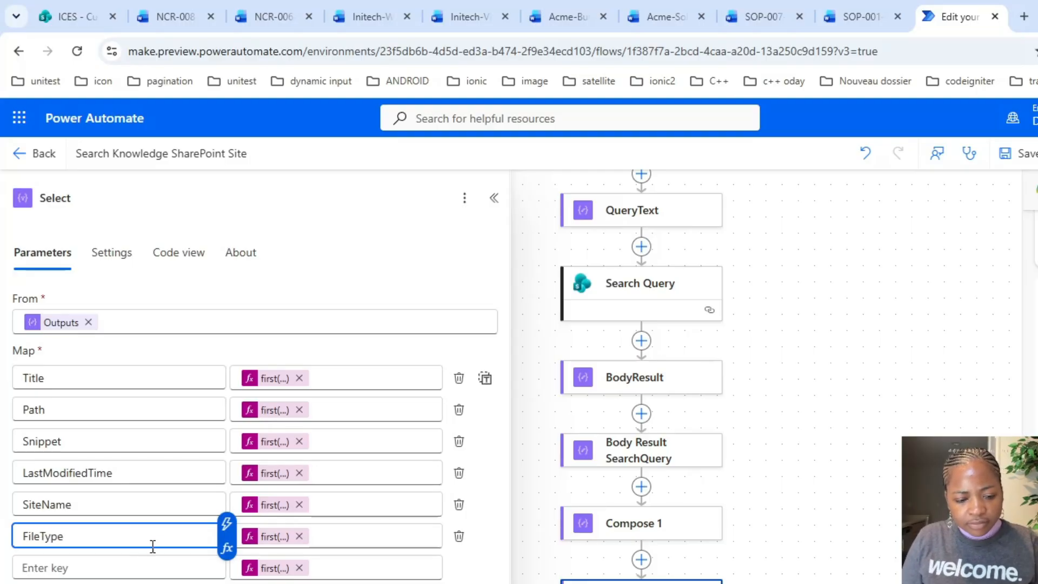
# Replace "LastModifiedTime" with FileExtension in the FileType row's expression
pyautogui.click(273, 537)
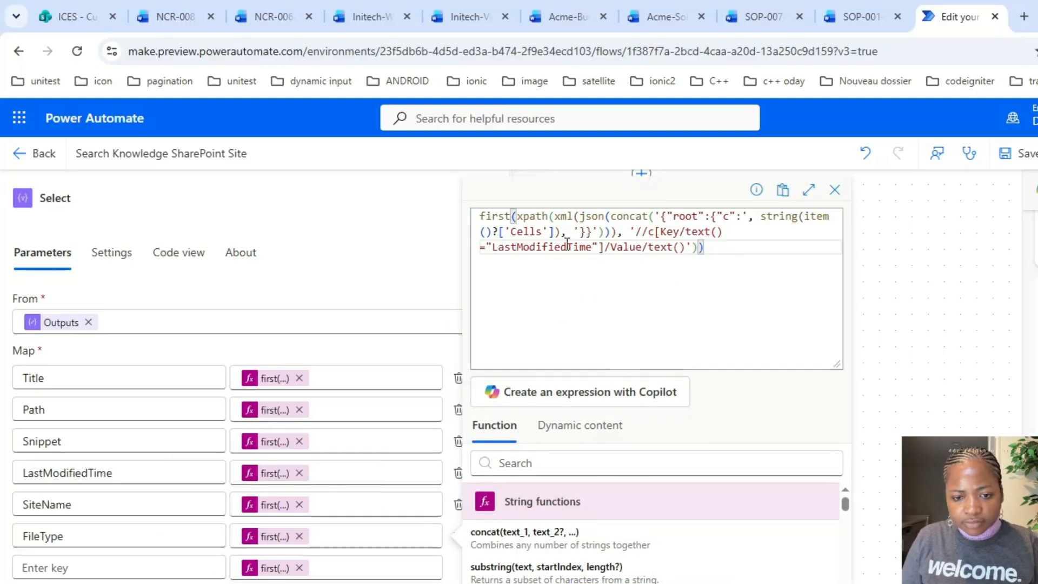
pyautogui.doubleClick(541, 247)
pyautogui.write('FileExtension')
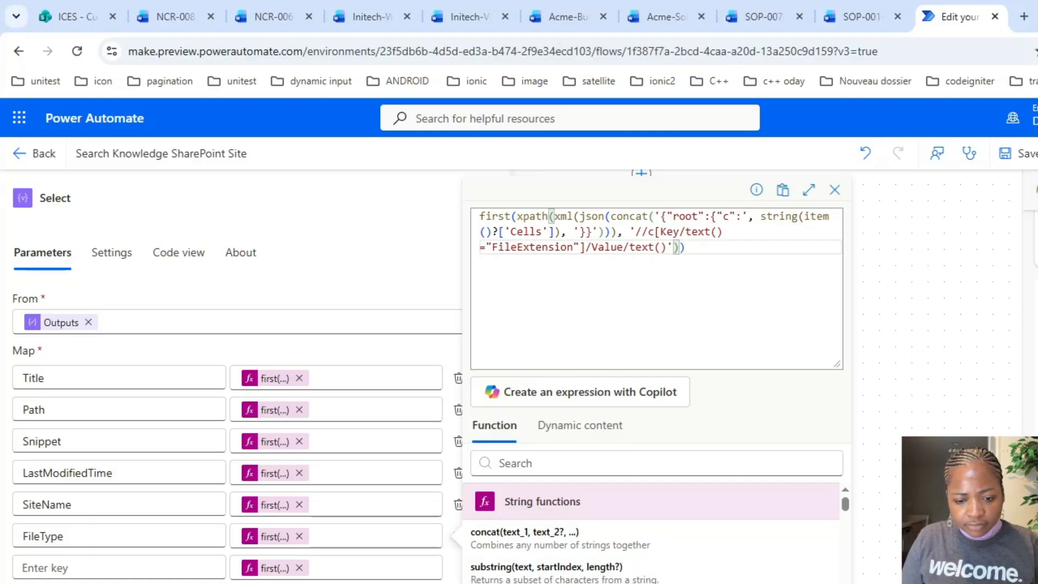
pyautogui.click(562, 583)
# Check the remaining keys in Compose 1 and name the seventh Select map row's key Score
pyautogui.click(658, 527)
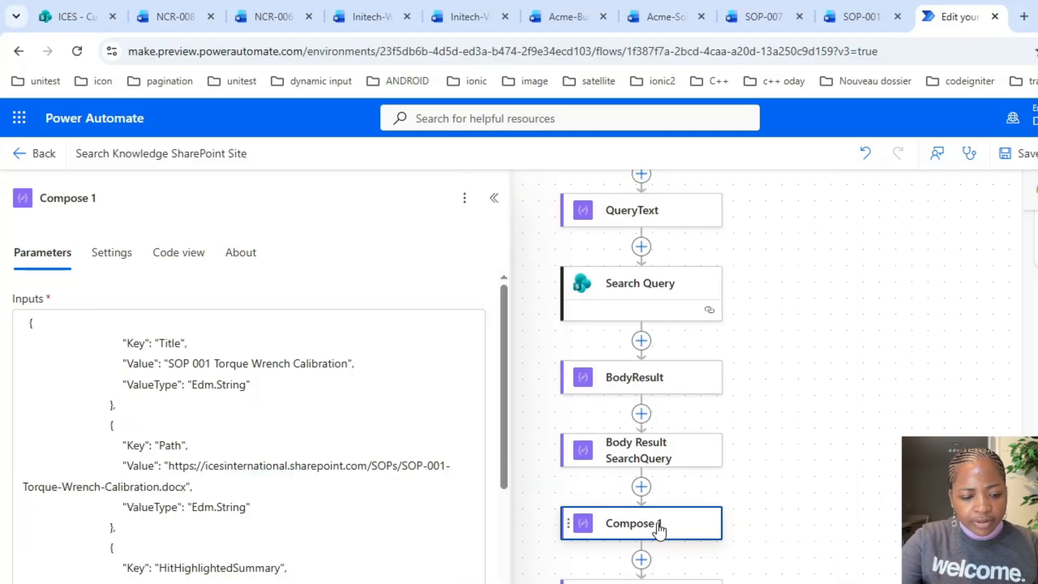
pyautogui.scroll(-5, 249, 428)
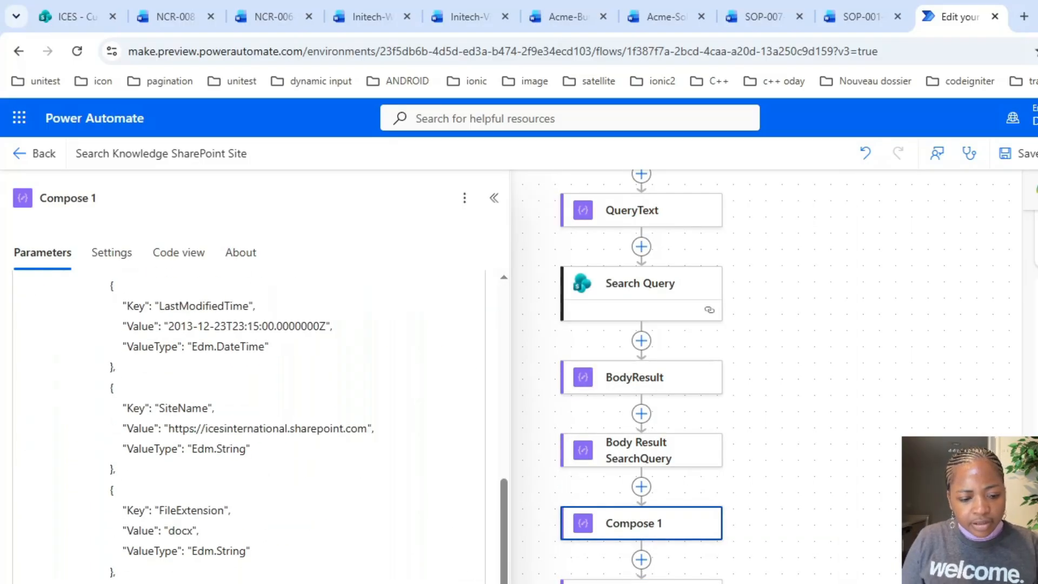
pyautogui.click(346, 578)
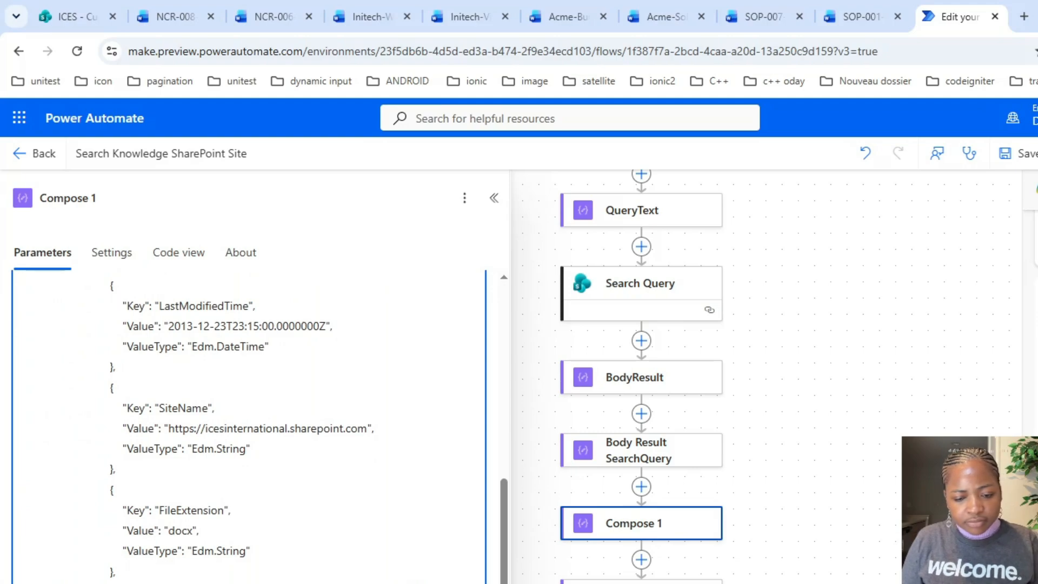
pyautogui.click(641, 583)
pyautogui.click(179, 564)
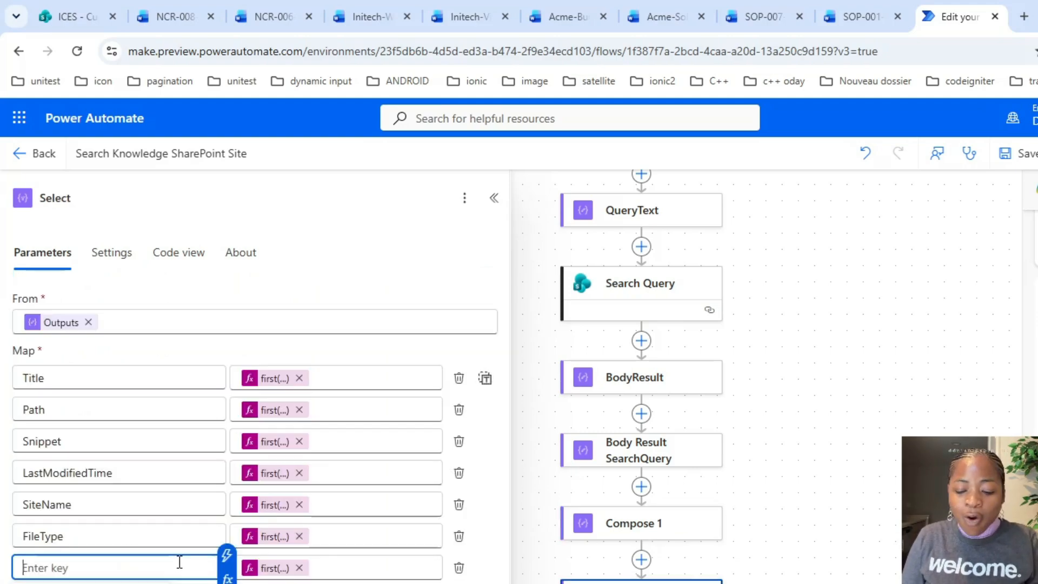
pyautogui.write('Score')
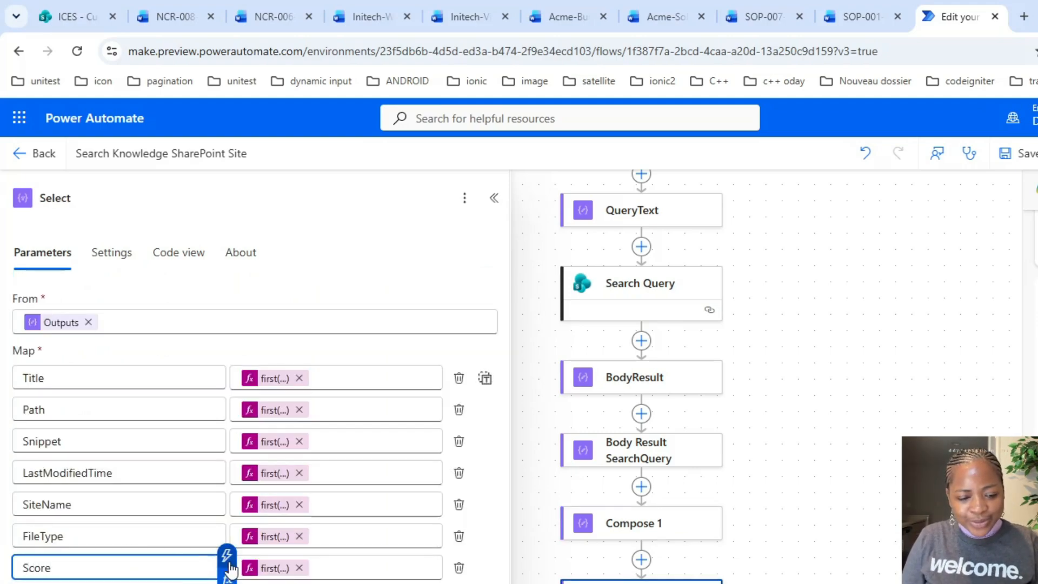
# Replace "LastModifiedTime" with Rank in the Score row's expression
pyautogui.click(269, 568)
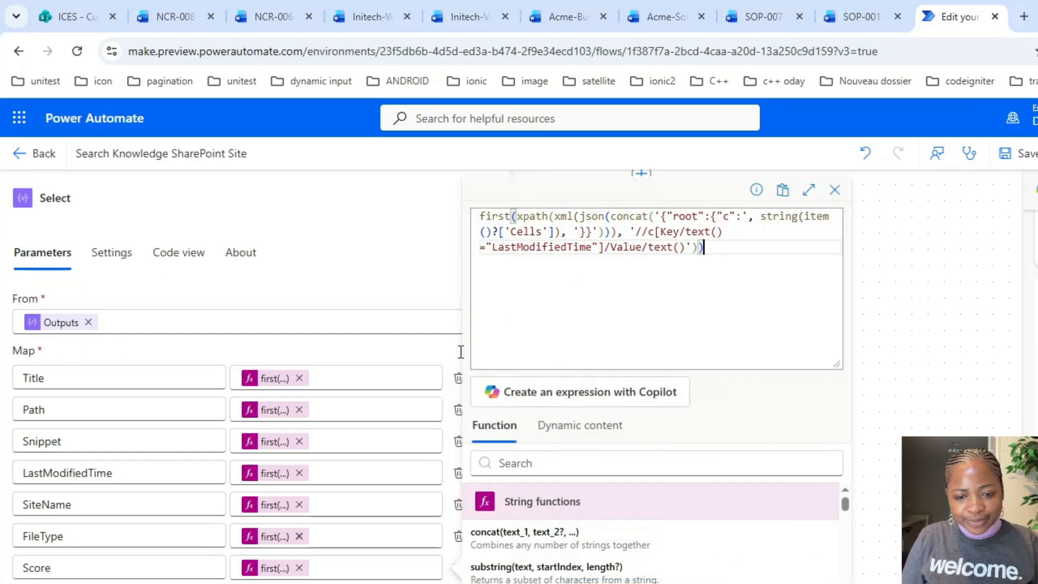
pyautogui.doubleClick(555, 247)
pyautogui.write('Rank')
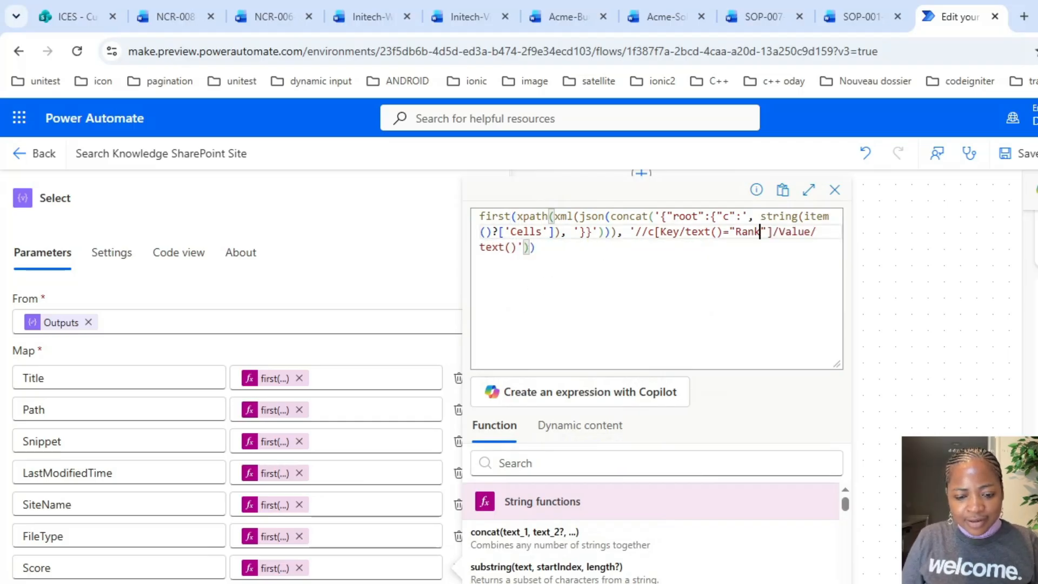
pyautogui.click(309, 568)
pyautogui.click(598, 576)
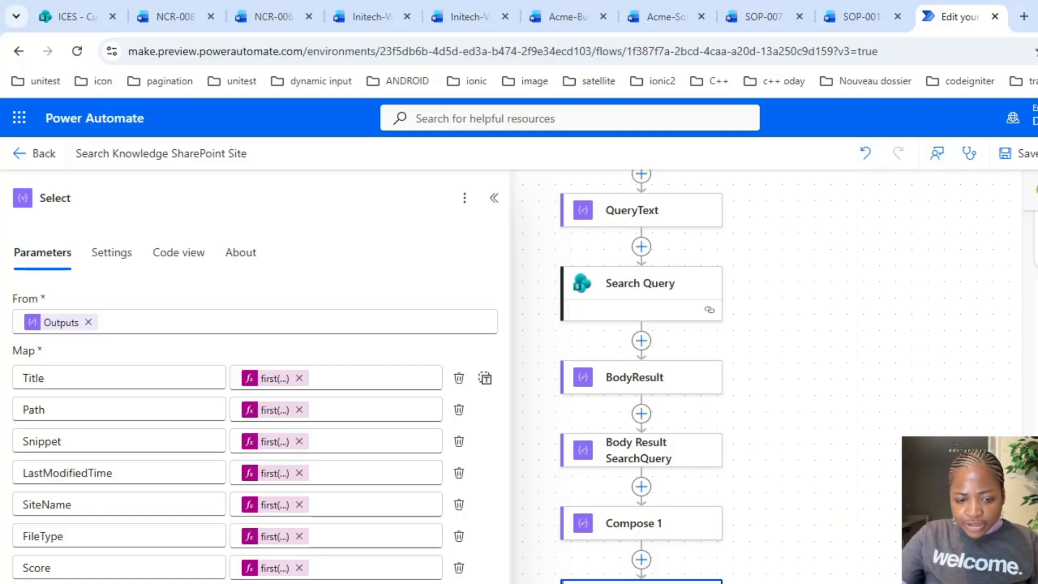
# Add a Compose action after Select and rename it CountResults
pyautogui.scroll(-4, 644, 377)
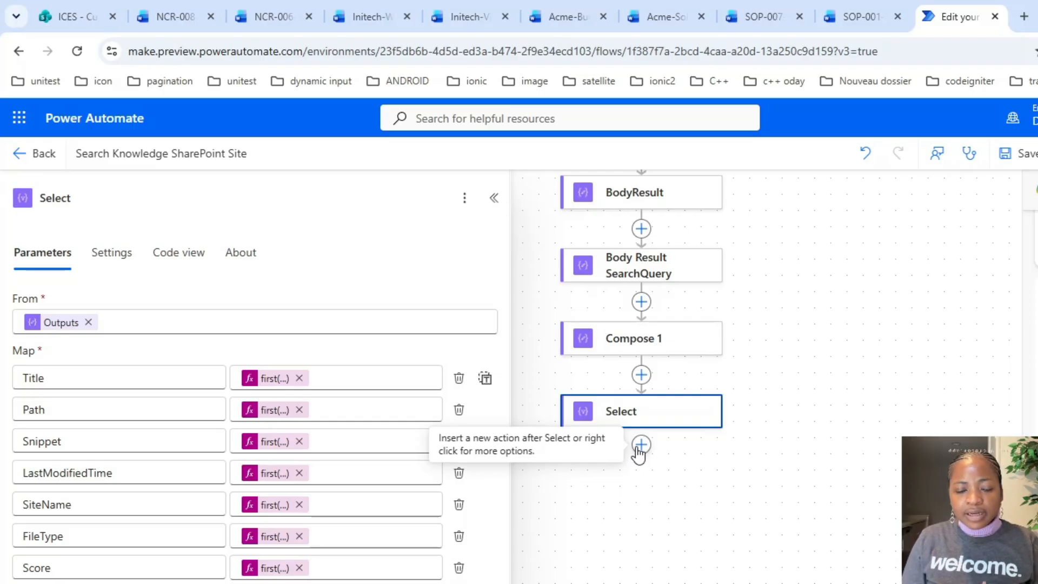
pyautogui.click(640, 445)
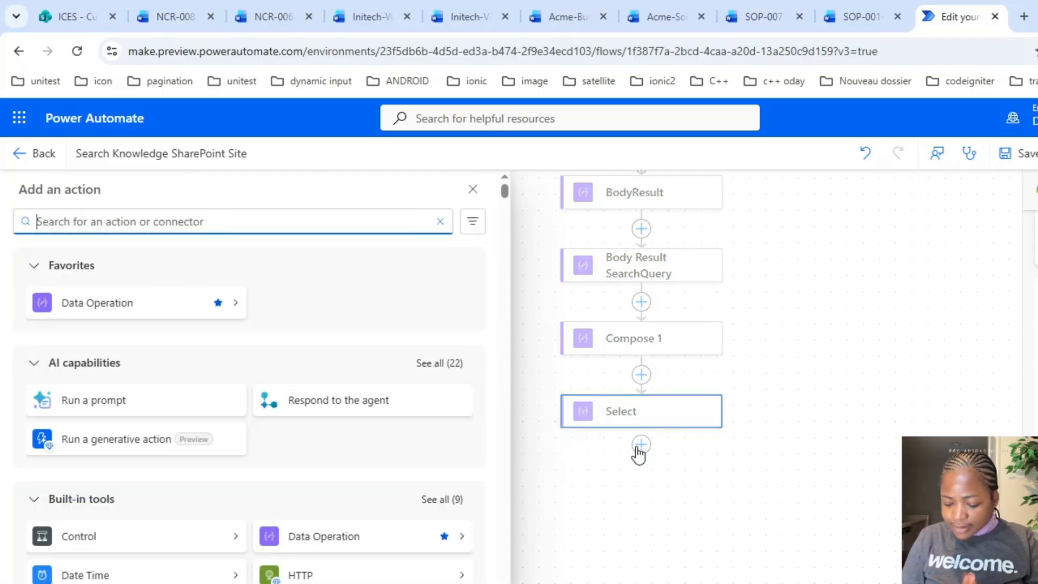
pyautogui.write('compose')
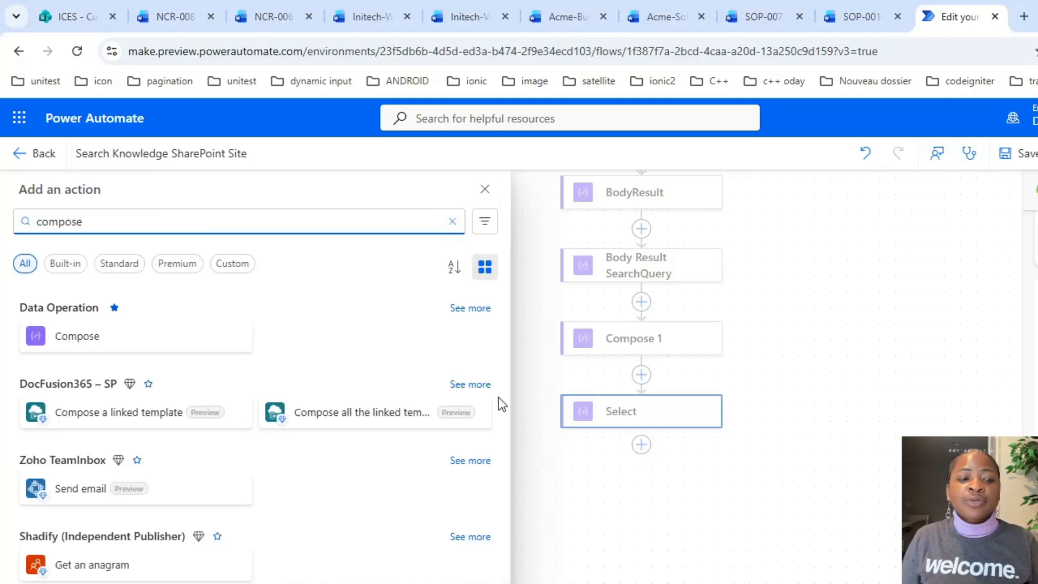
pyautogui.click(162, 333)
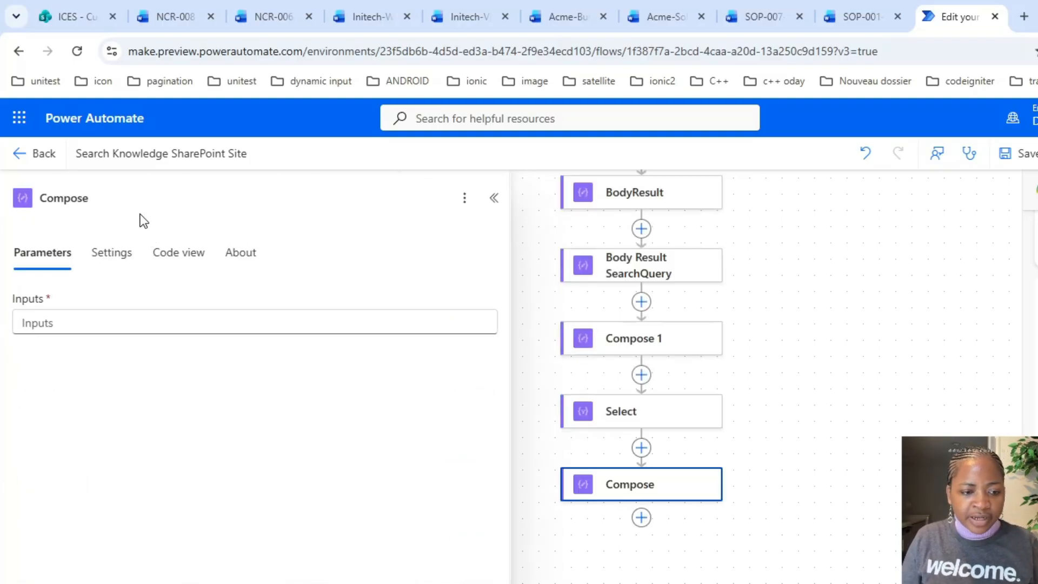
pyautogui.moveTo(119, 197); pyautogui.dragTo(1, 168)
pyautogui.write('co')
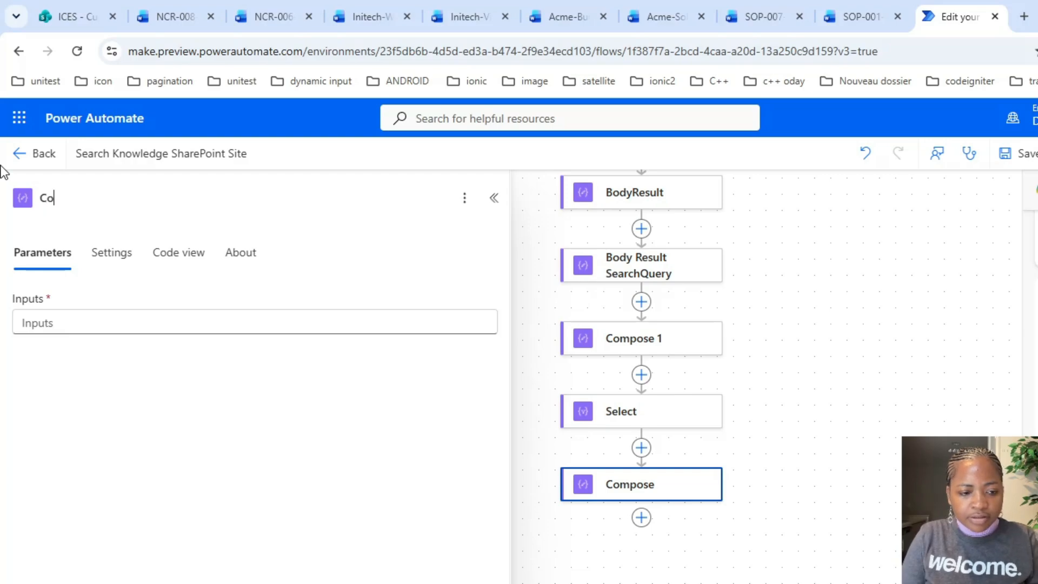
pyautogui.write('untResults')
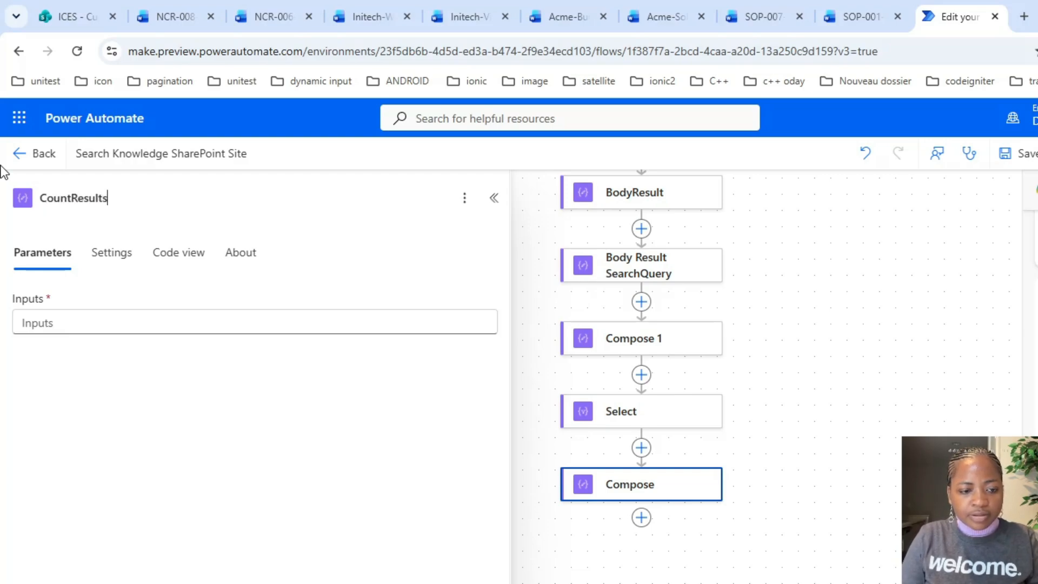
# Set the CountResults input to a length() expression on the Select action's Output
pyautogui.click(59, 322)
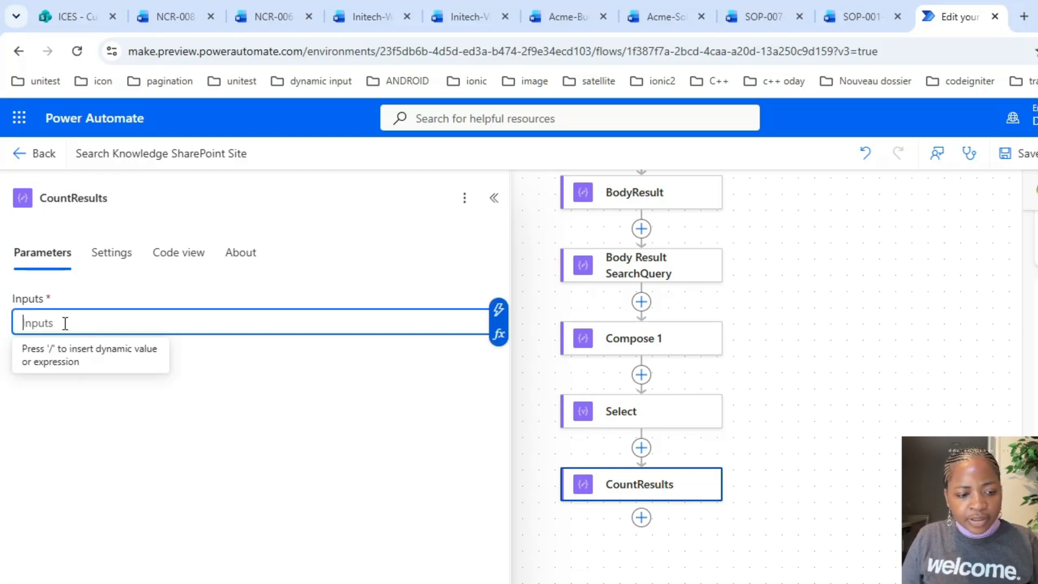
pyautogui.click(499, 338)
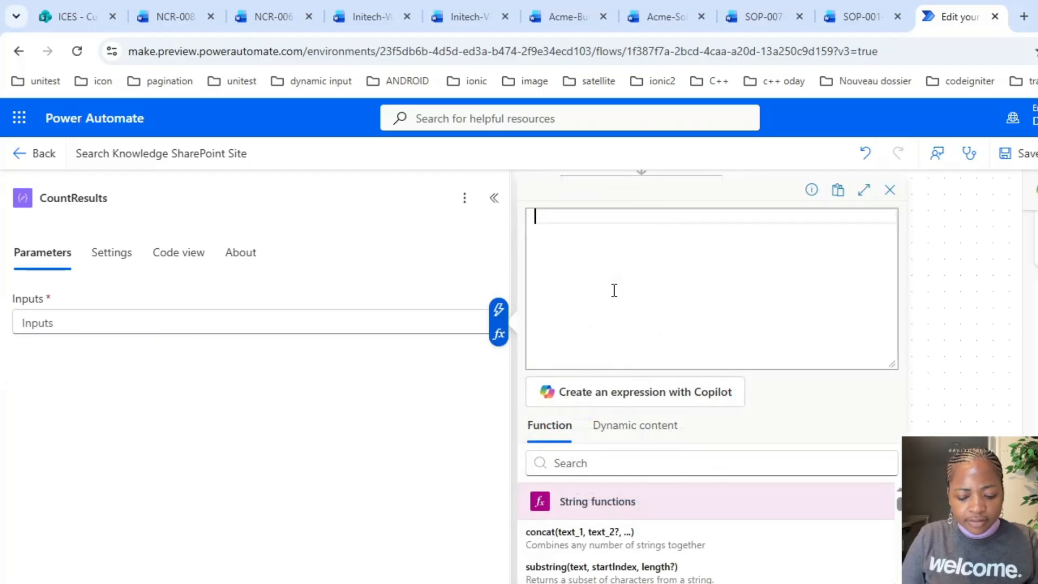
pyautogui.write('length(')
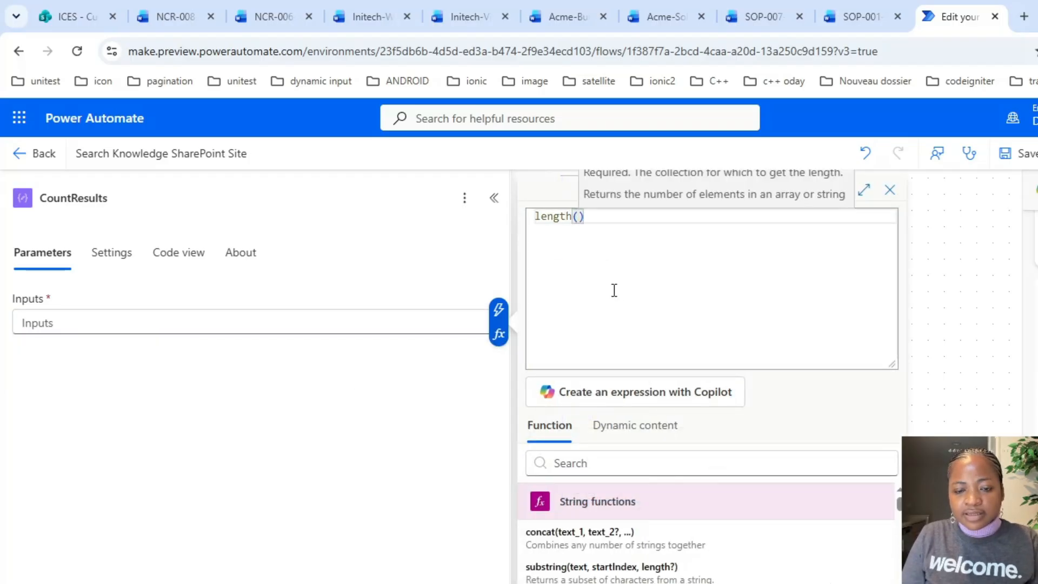
pyautogui.click(666, 434)
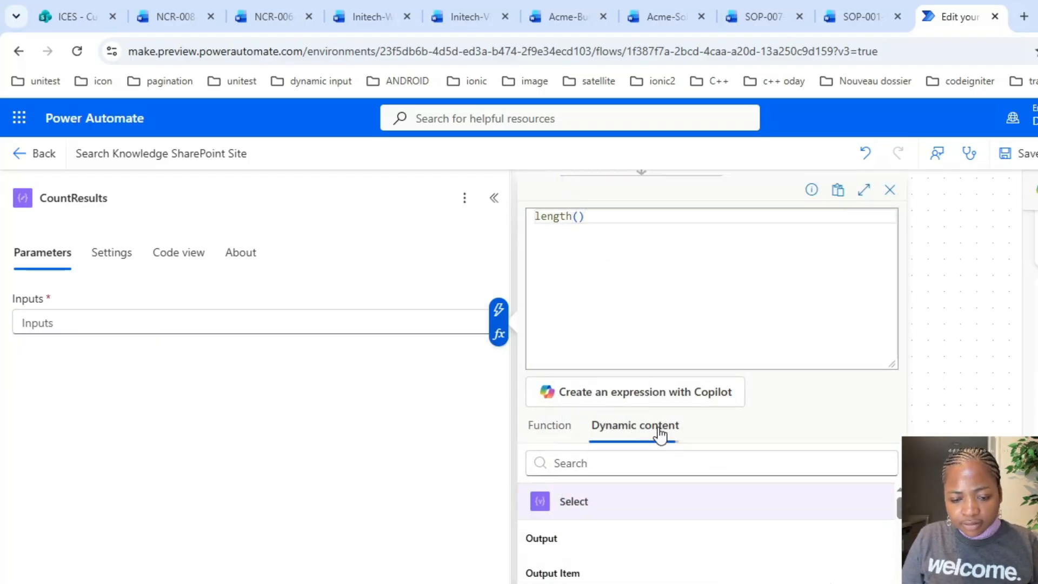
pyautogui.click(579, 522)
pyautogui.press('Return')
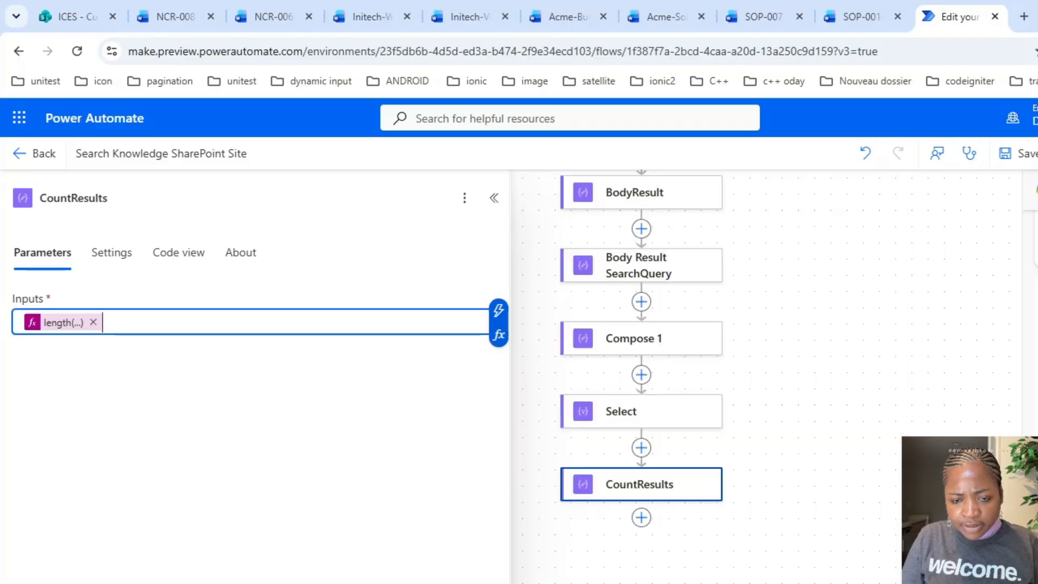
pyautogui.click(289, 499)
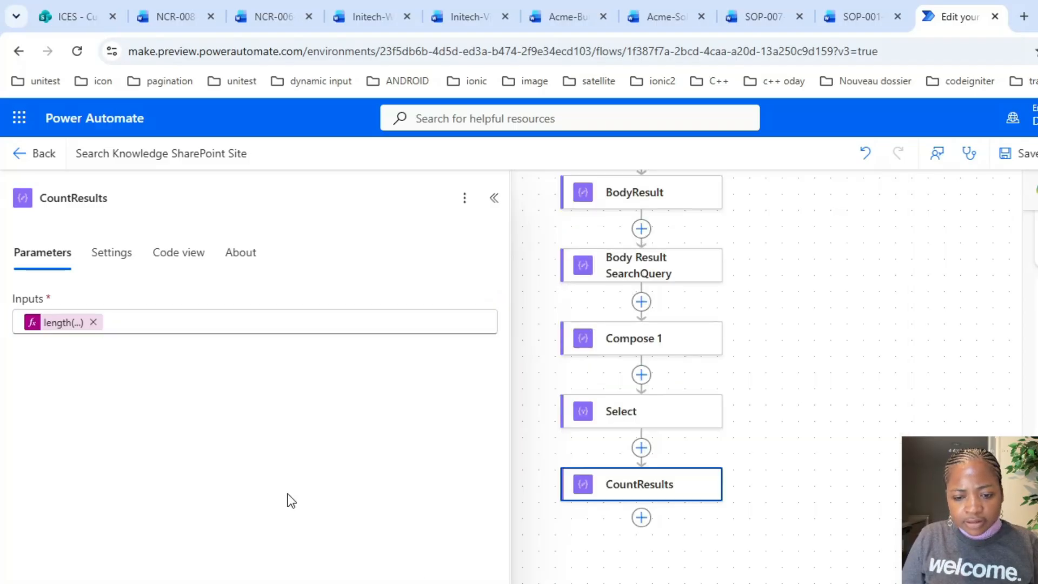
# Add a Compose action after CountResults and rename it Message
pyautogui.click(641, 517)
pyautogui.click(642, 520)
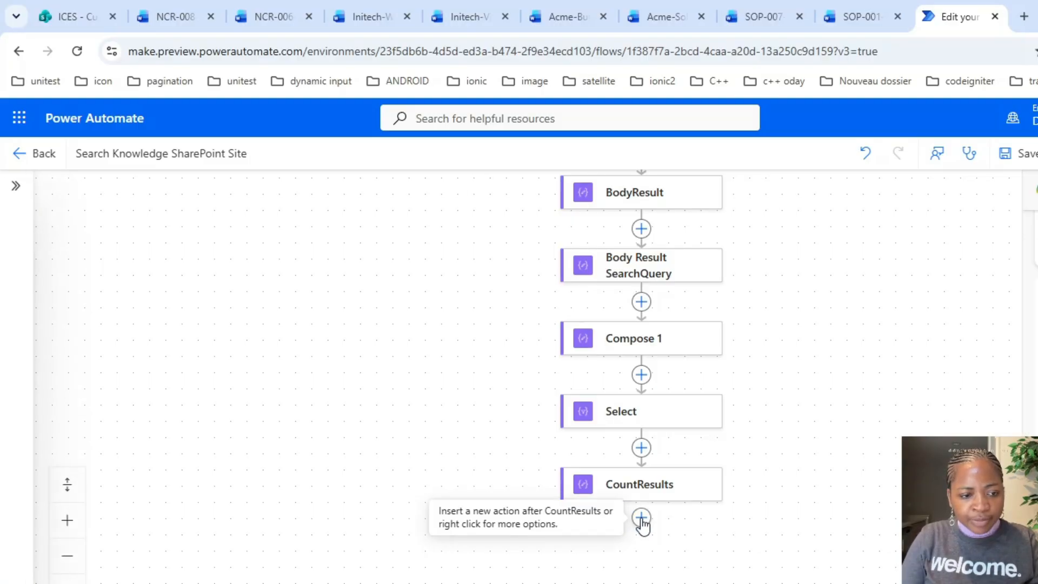
pyautogui.click(641, 518)
pyautogui.write('co')
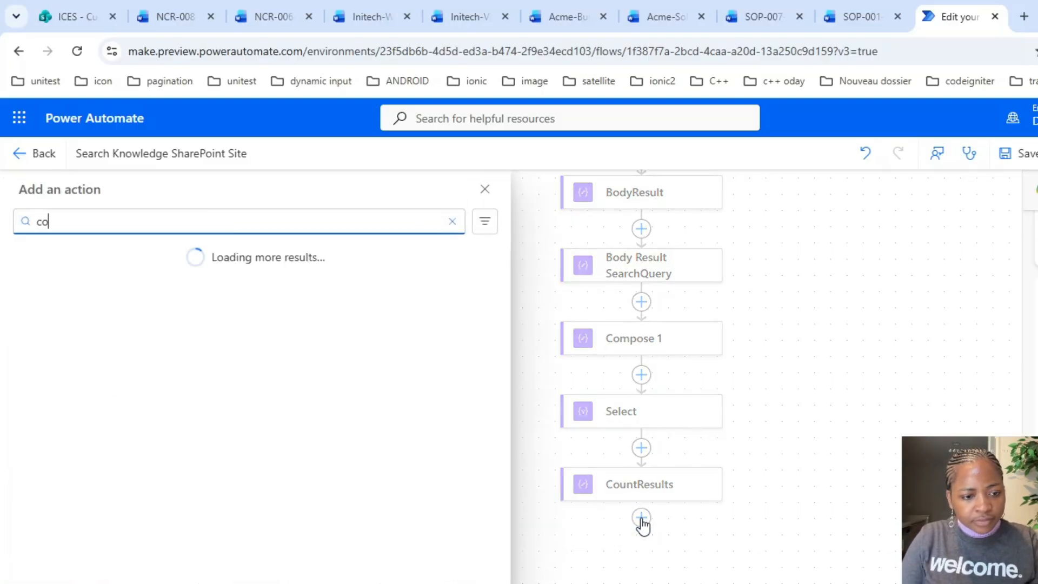
pyautogui.write('mpose')
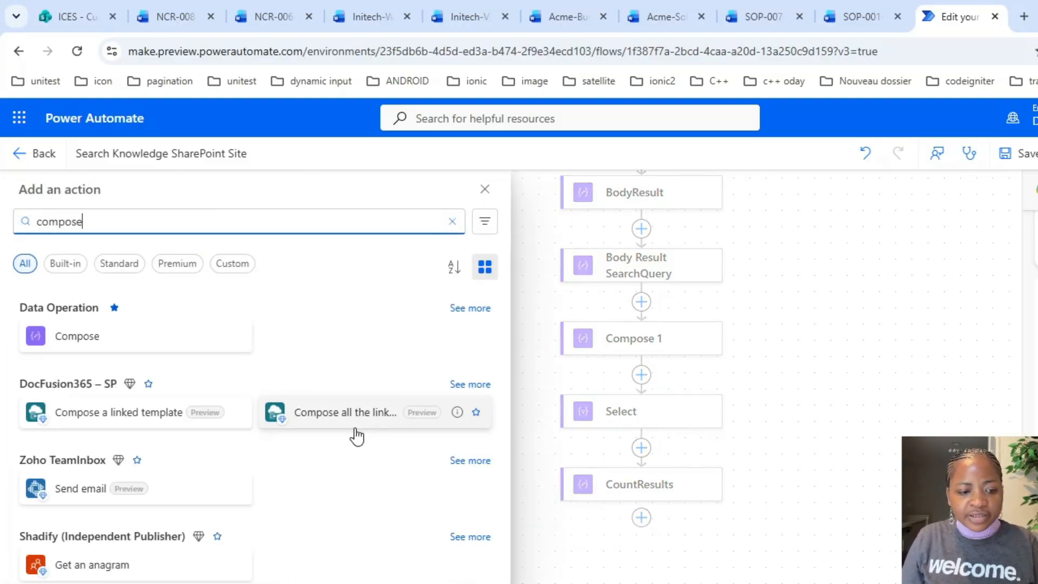
pyautogui.click(172, 355)
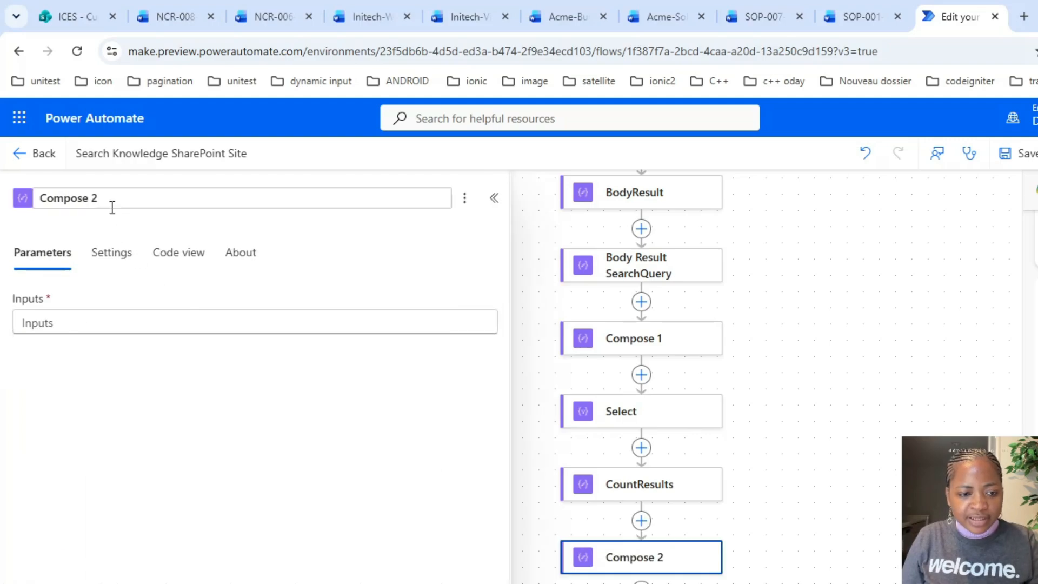
pyautogui.click(103, 204)
pyautogui.hotkey('ctrl', 'a')
pyautogui.write('Mes')
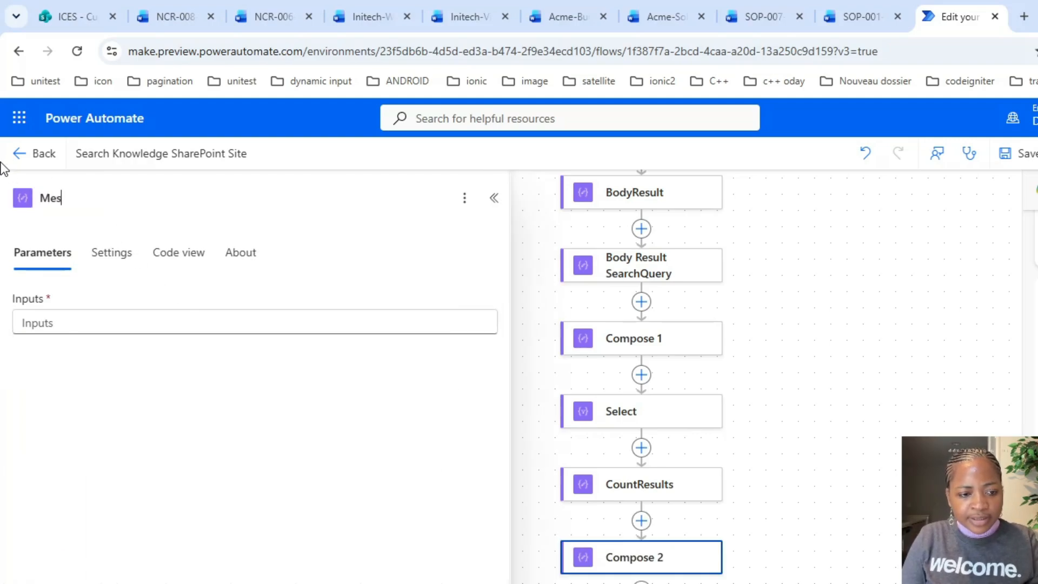
pyautogui.write('sage')
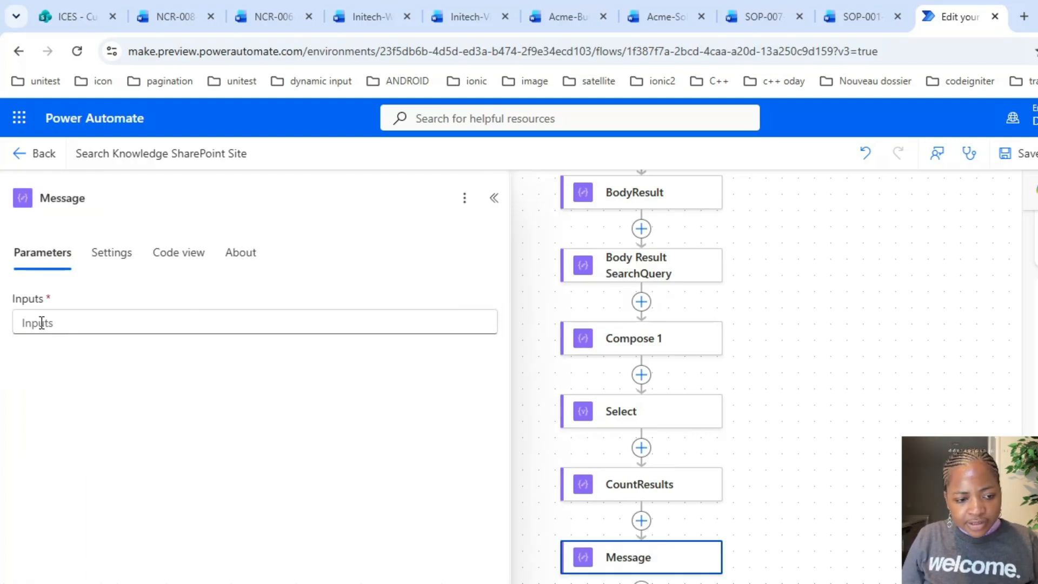
# Start an if() expression in the Message input with the condition greater(outputs('CountResults'),0)
pyautogui.click(41, 323)
pyautogui.click(499, 336)
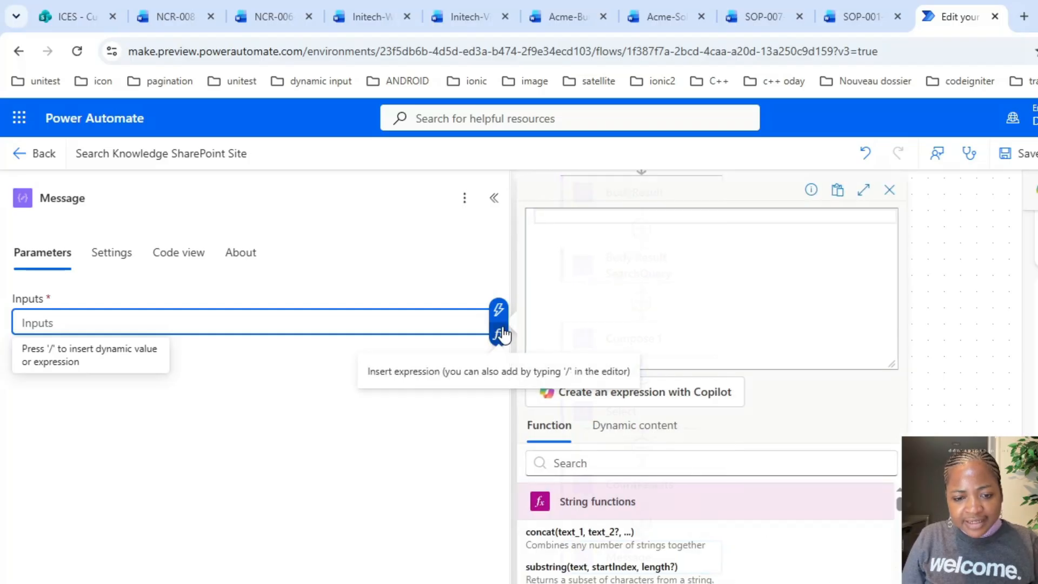
pyautogui.write('if(')
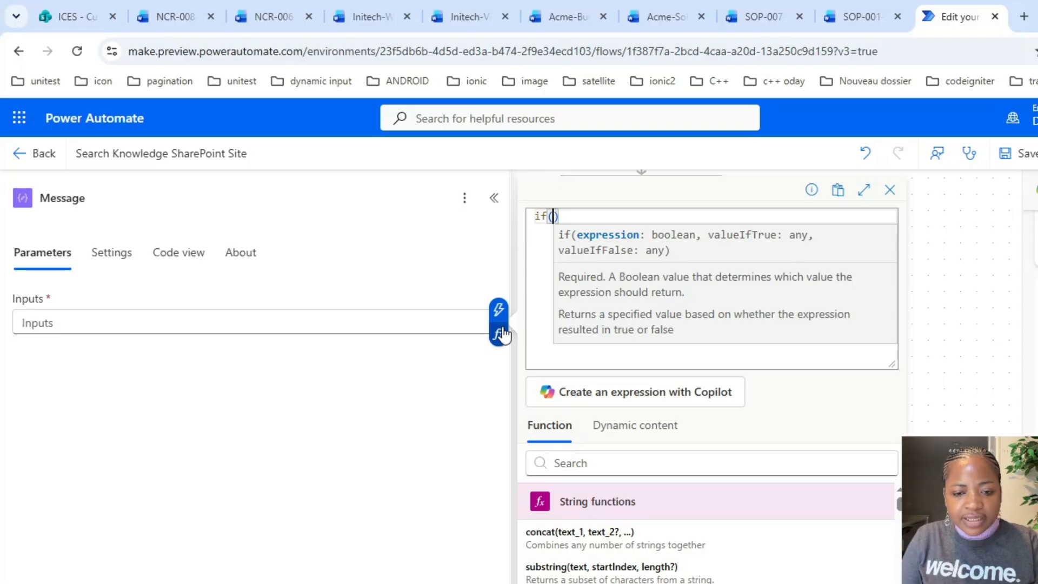
pyautogui.write('greater')
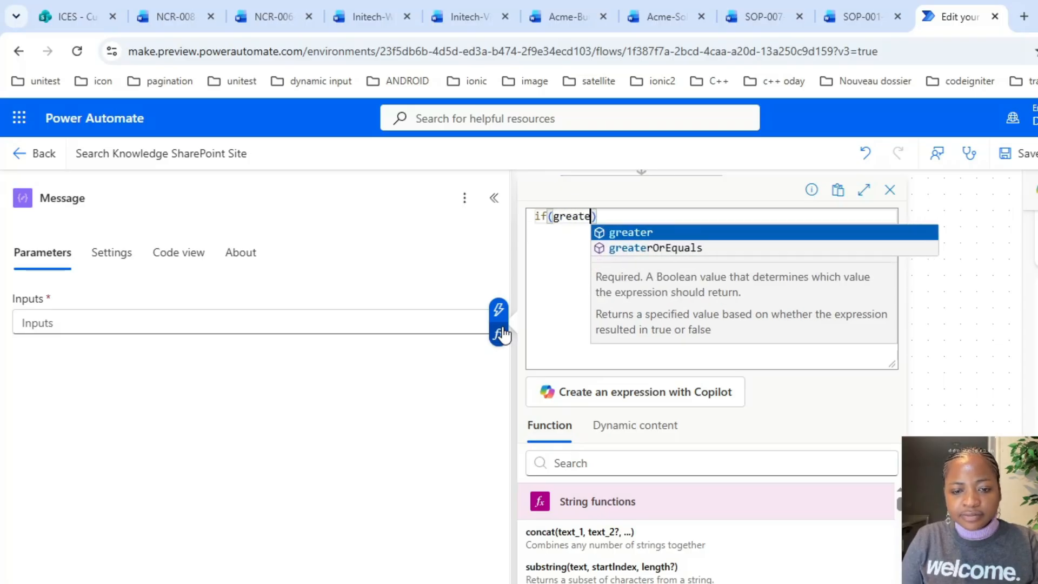
pyautogui.write('(')
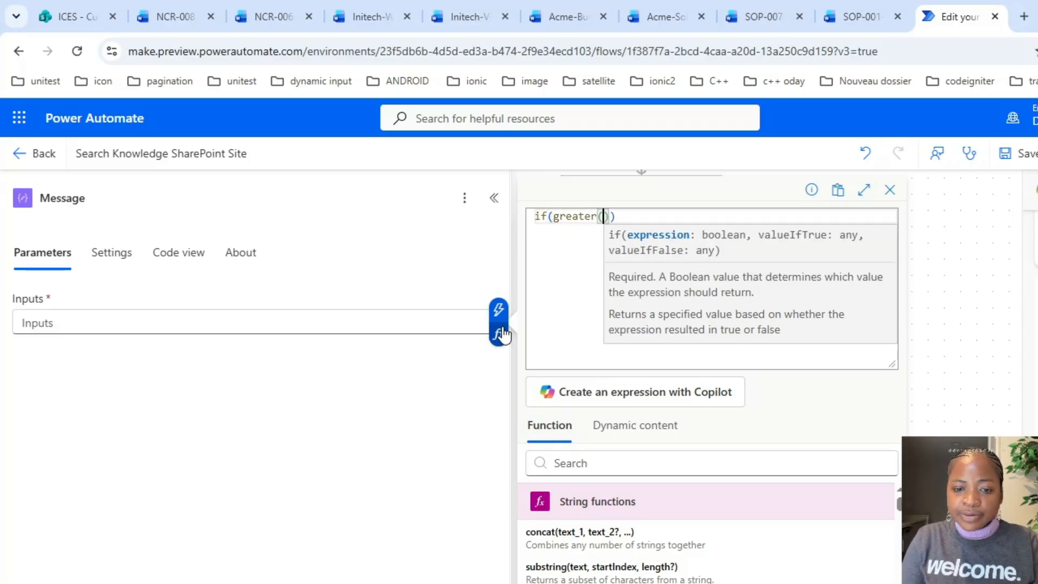
pyautogui.click(629, 445)
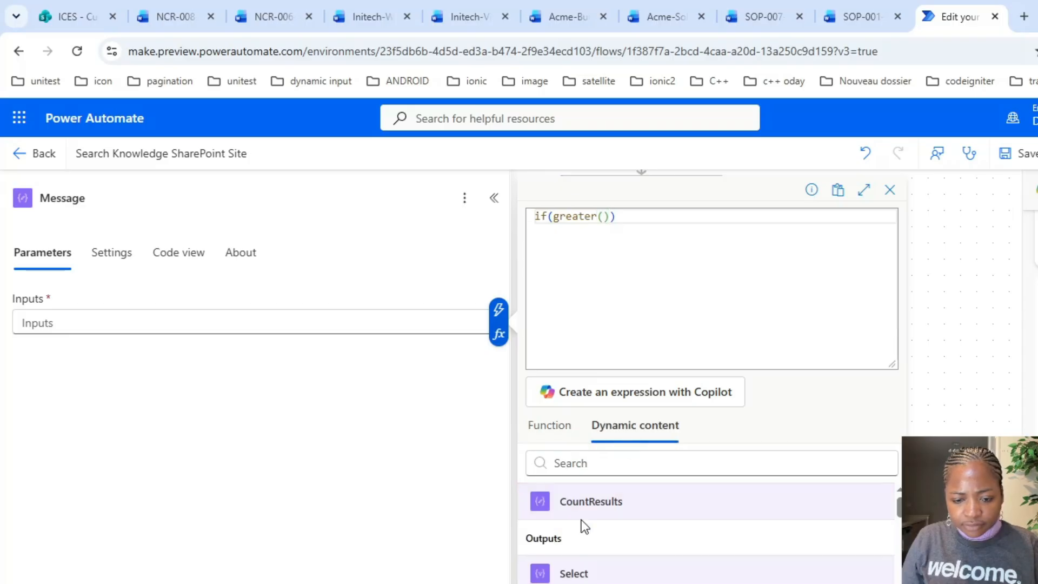
pyautogui.click(582, 514)
pyautogui.write(',0')
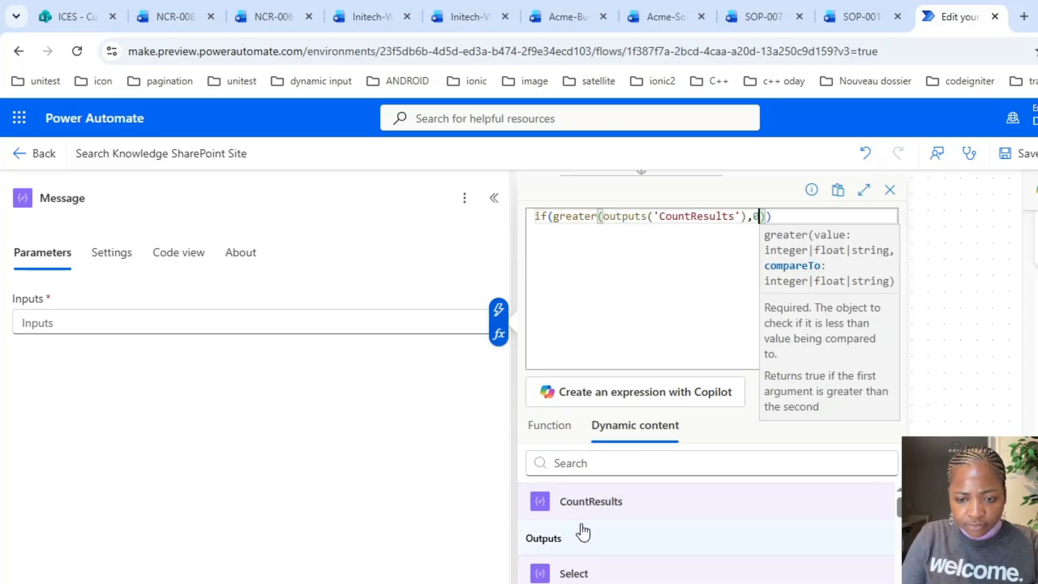
pyautogui.click(770, 219)
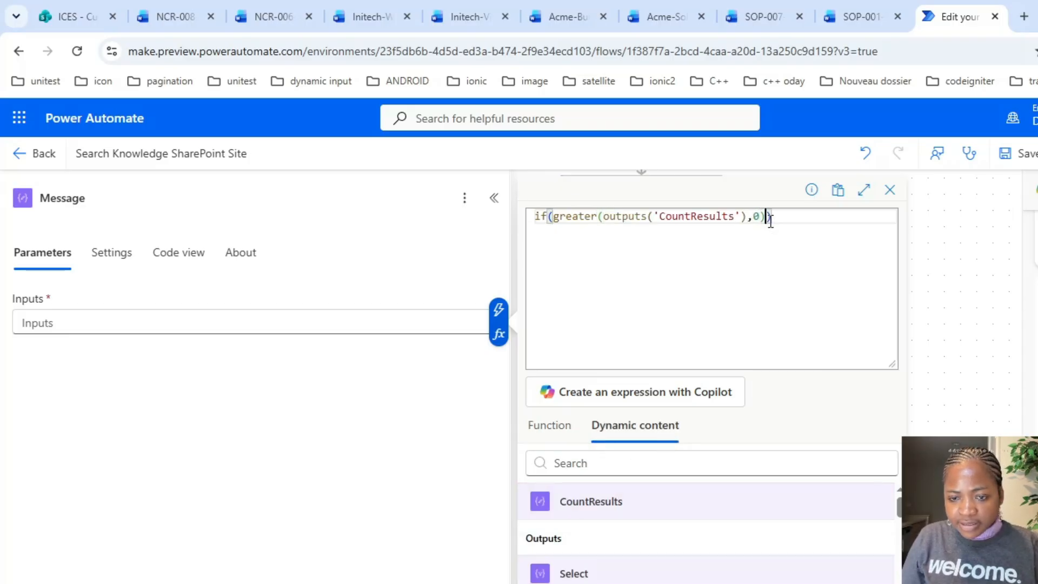
# Add a concat() as the if() expression's true value, joining 'Found ' with the CountResults output
pyautogui.write(",'")
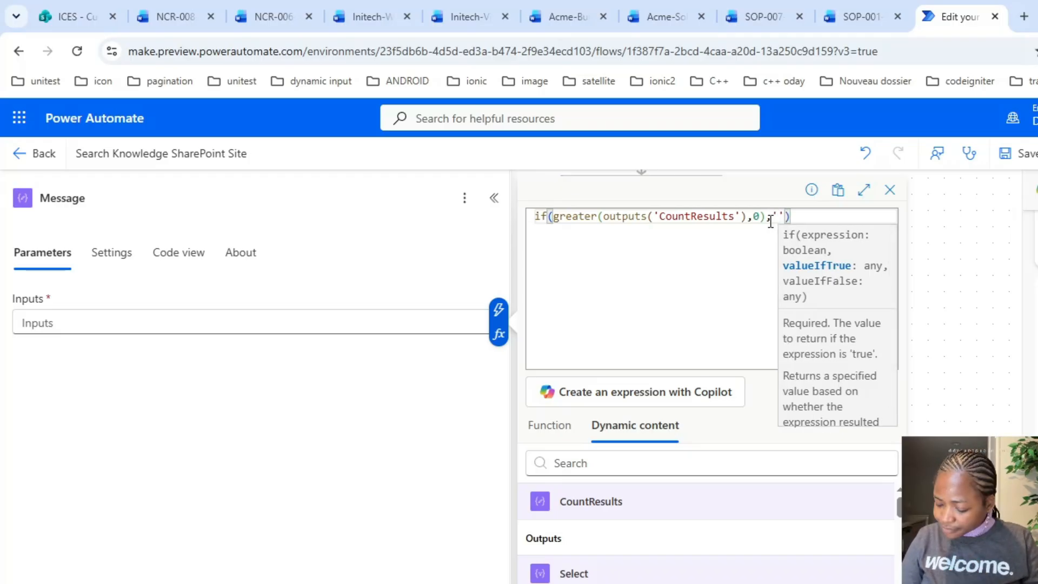
pyautogui.press('BackSpace')
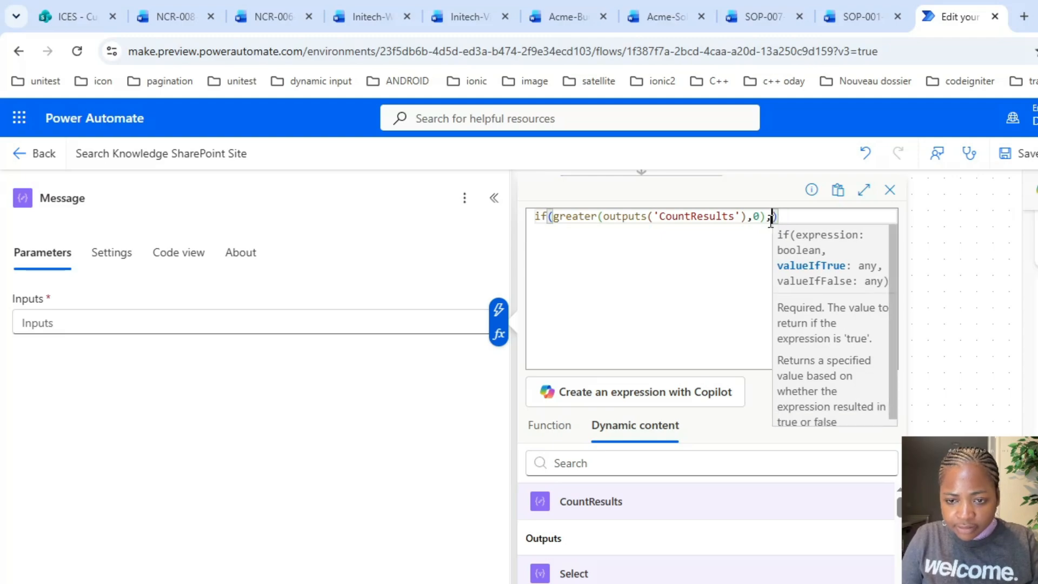
pyautogui.write('con')
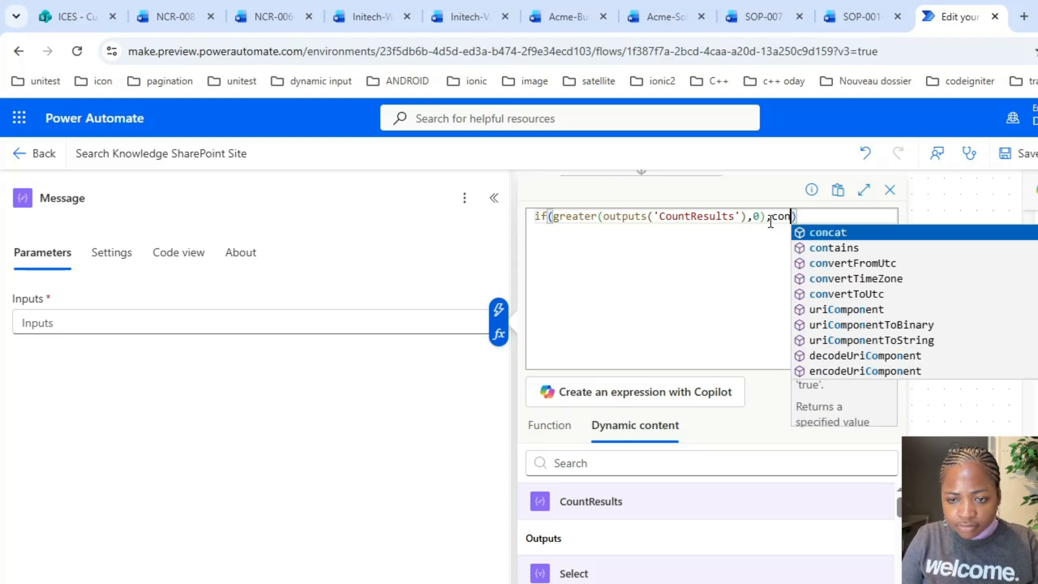
pyautogui.press('Tab')
pyautogui.write('(')
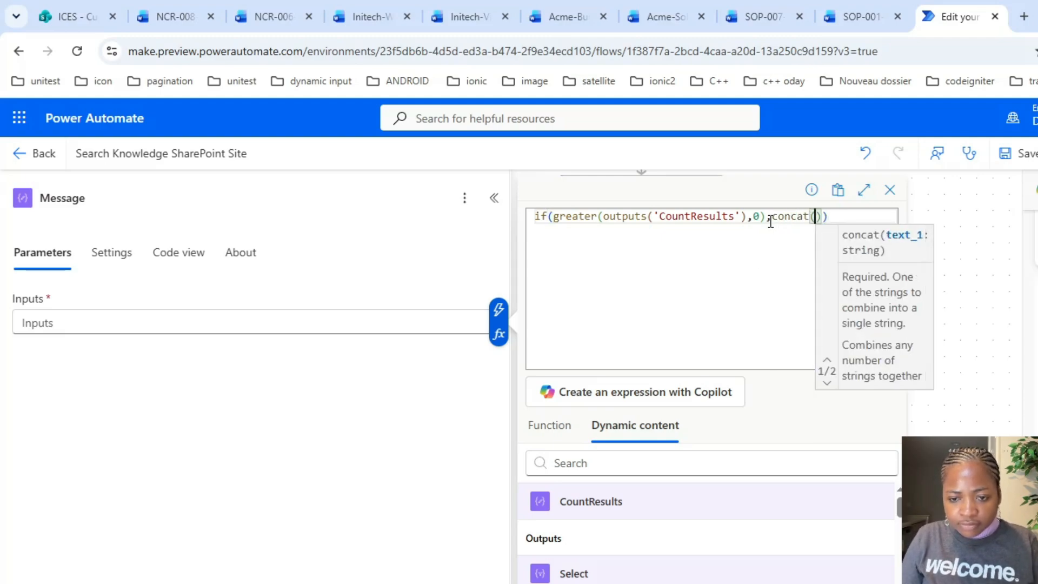
pyautogui.write("'Fou")
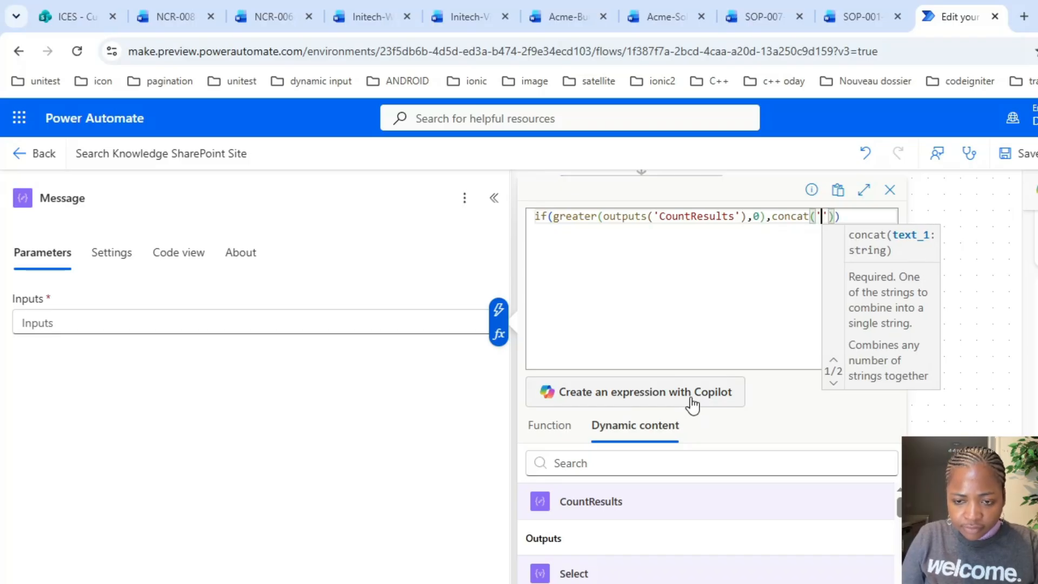
pyautogui.write('nd')
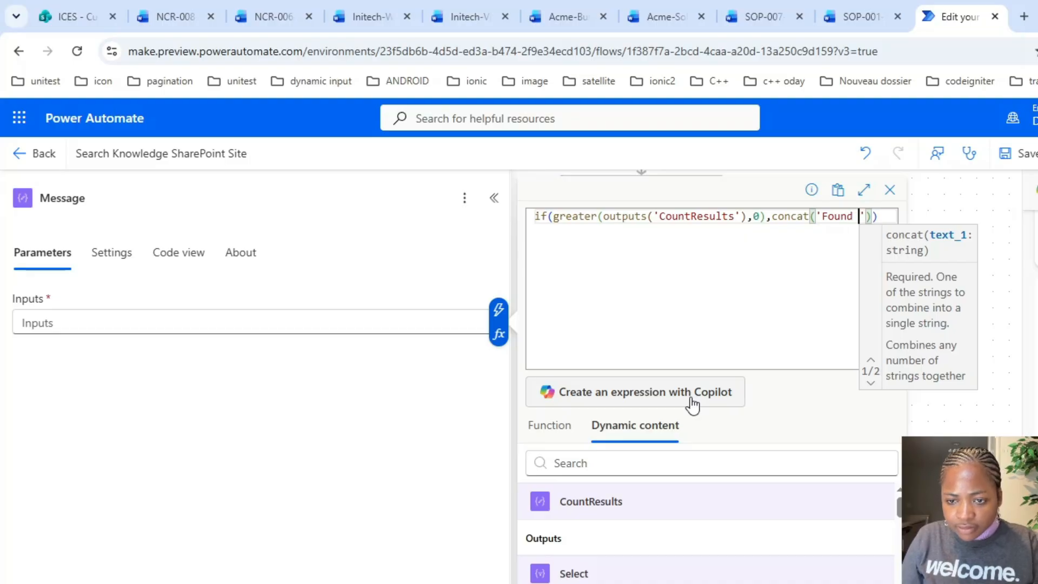
pyautogui.click(869, 217)
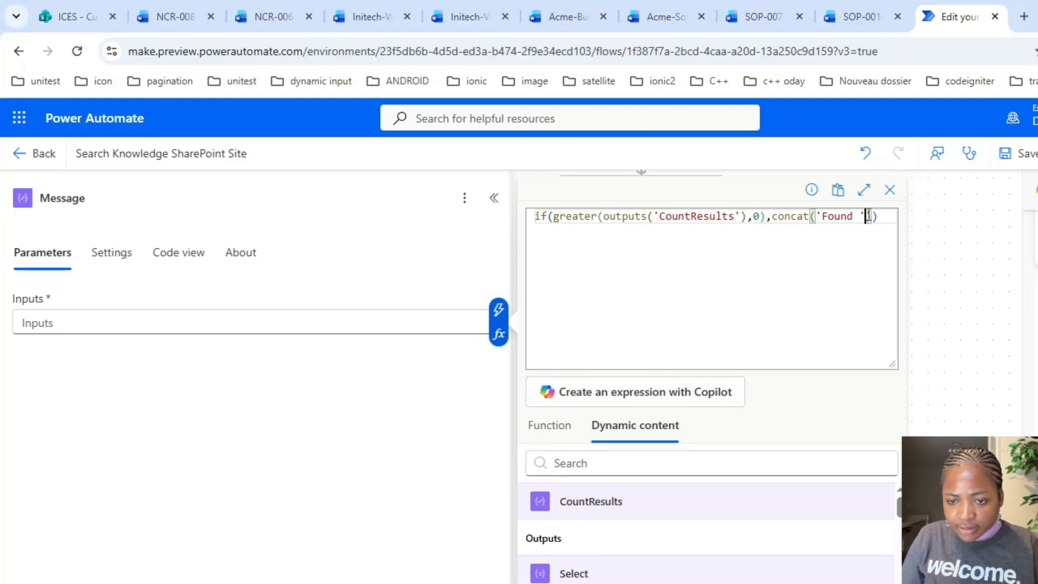
pyautogui.write(',)')
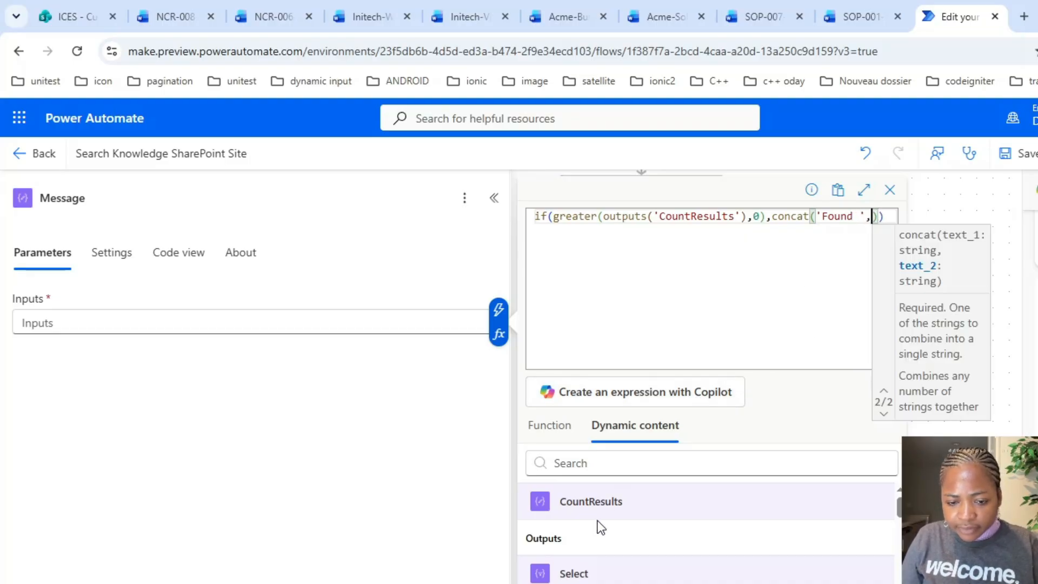
pyautogui.click(598, 541)
pyautogui.write(',')
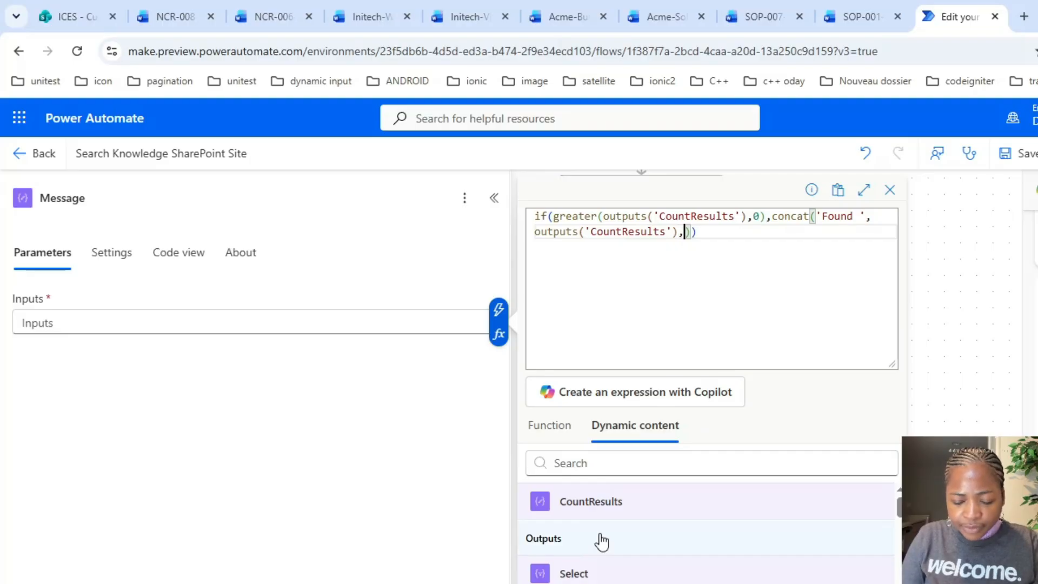
# Add the text ' Results in ' as the third part of the concat() in the Message expression
pyautogui.write("'")
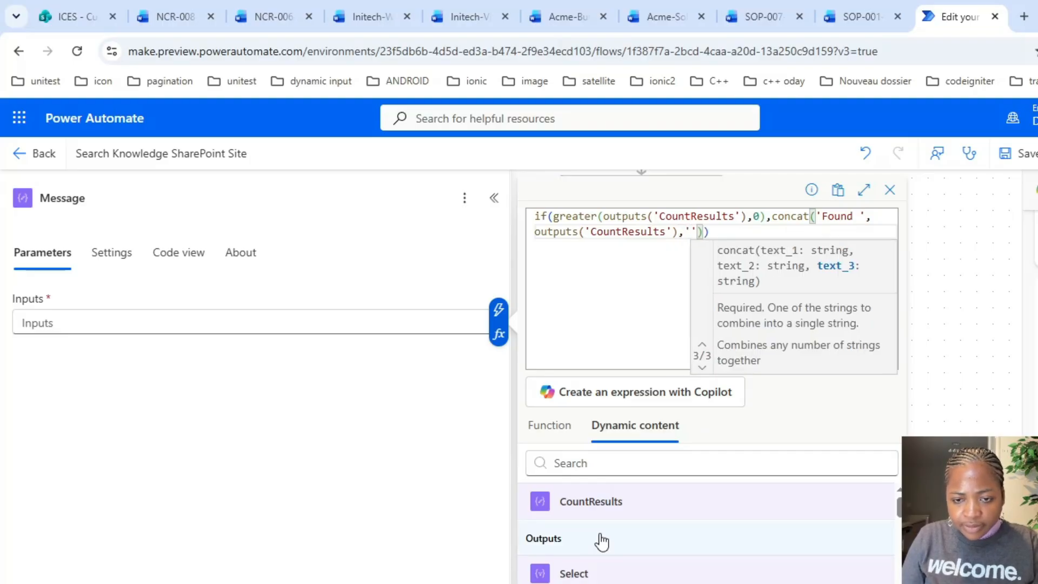
pyautogui.write(' Res')
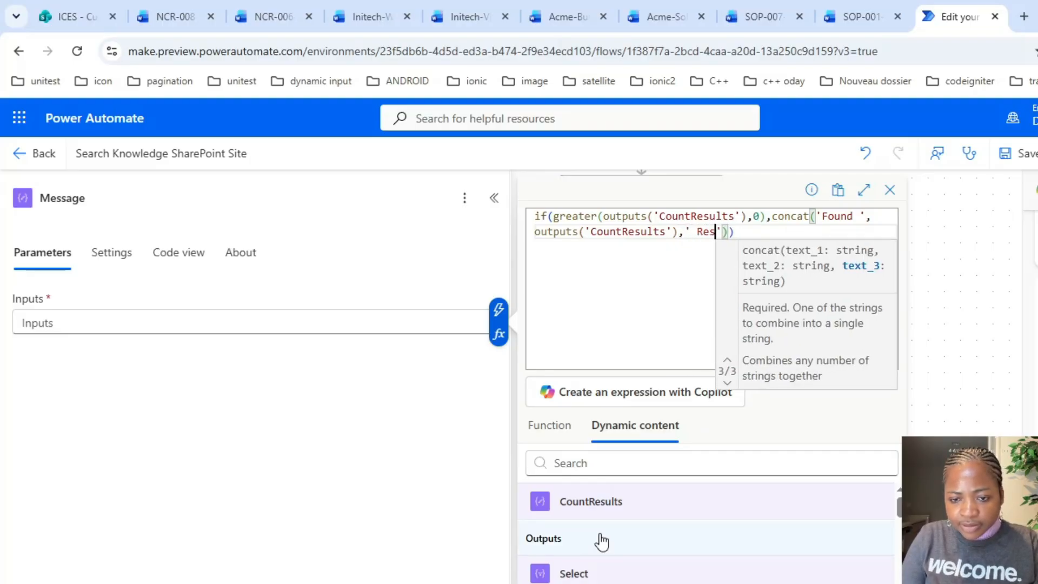
pyautogui.write('ults ')
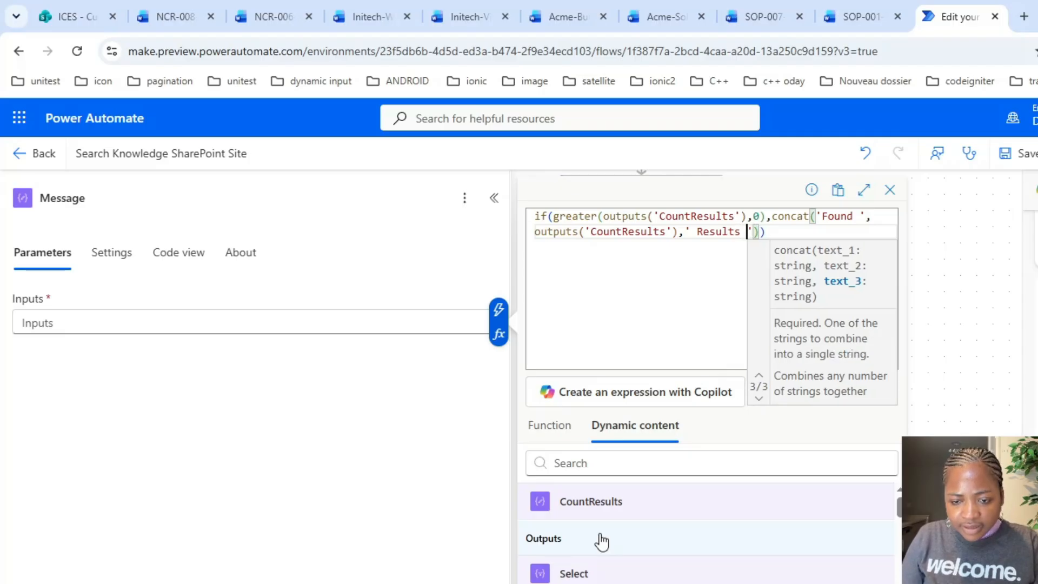
pyautogui.write('in')
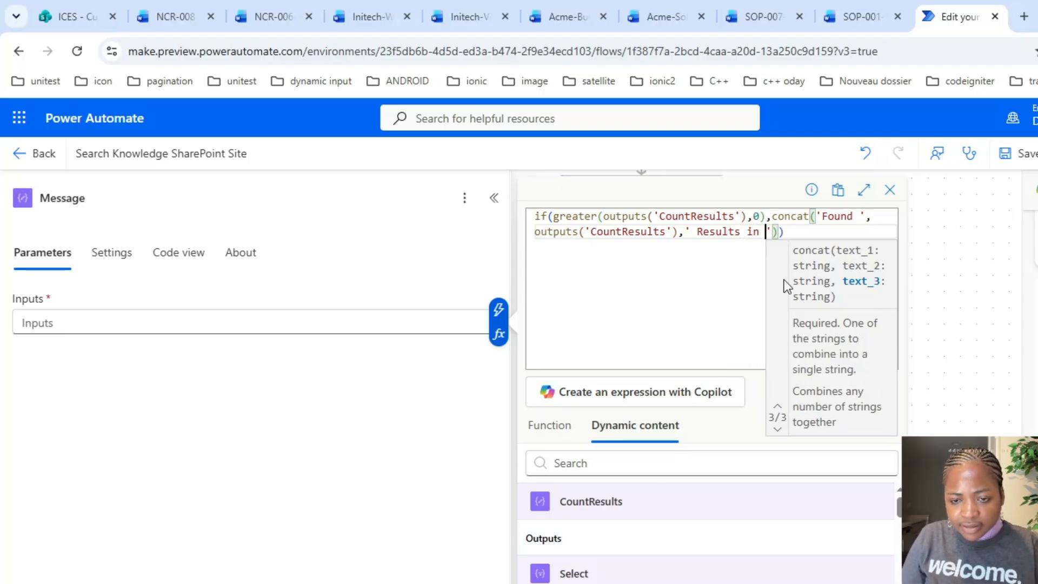
pyautogui.click(772, 231)
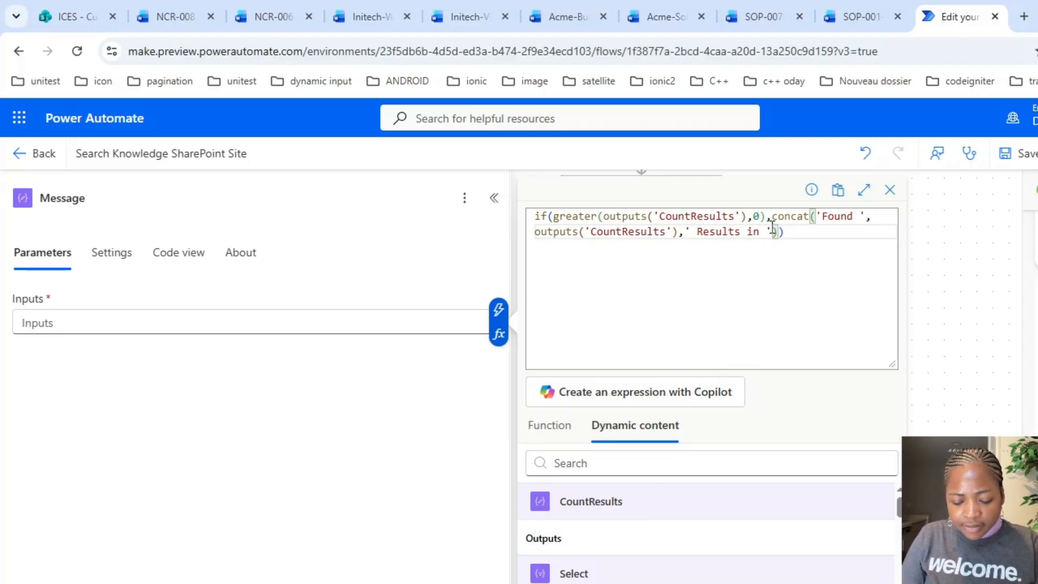
pyautogui.write(',')
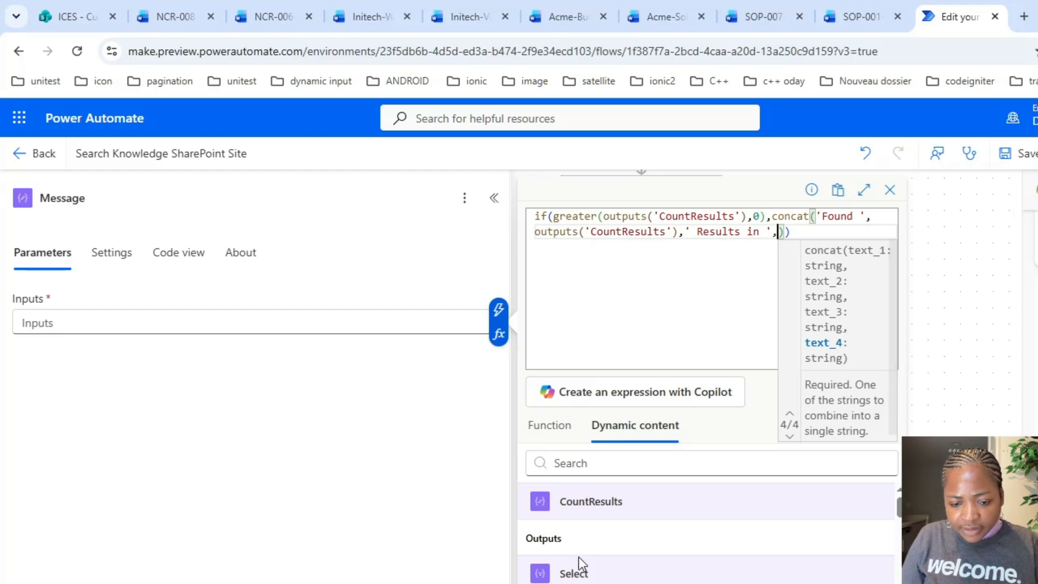
pyautogui.click(574, 459)
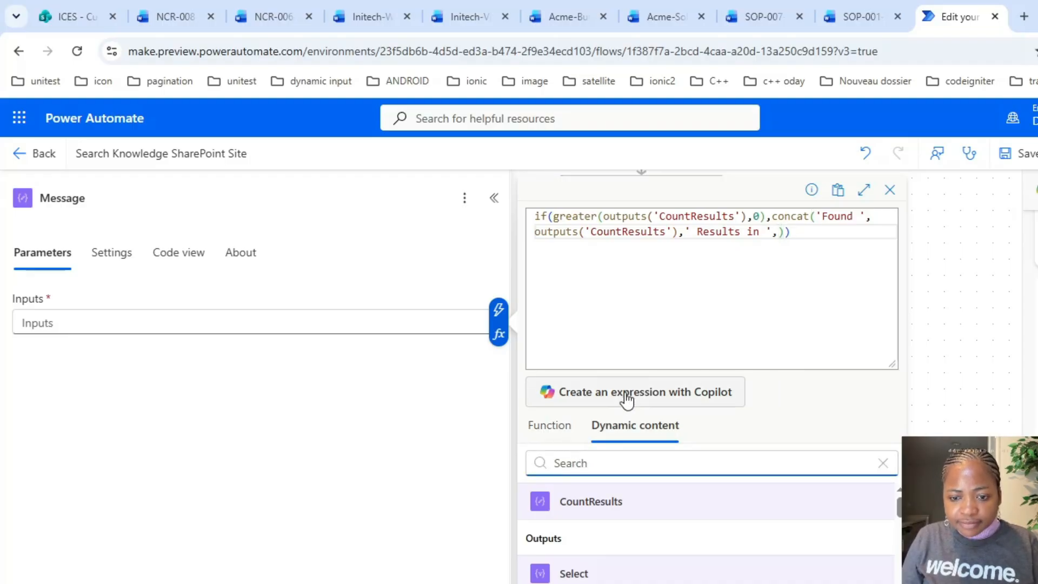
pyautogui.click(572, 432)
pyautogui.click(781, 233)
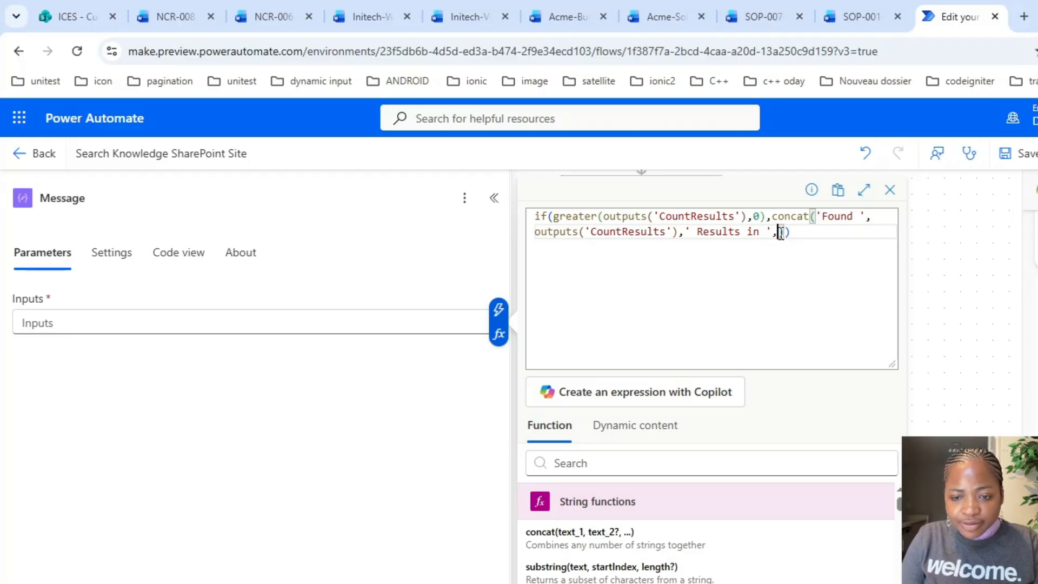
pyautogui.write('The')
pyautogui.press('BackSpace')
pyautogui.press('BackSpace')
pyautogui.press('BackSpace')
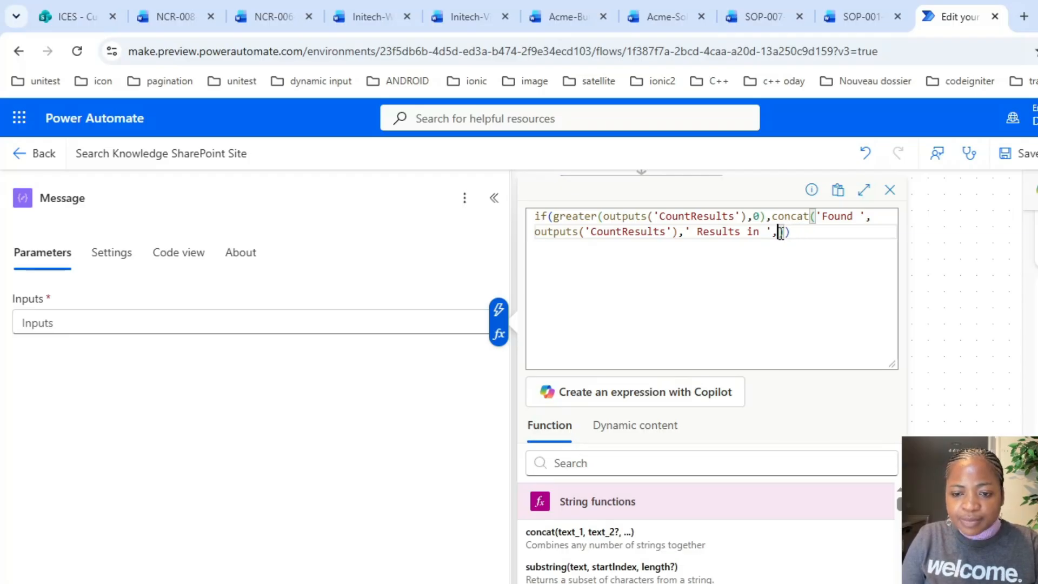
pyautogui.press('BackSpace')
pyautogui.press('BackSpace')
pyautogui.write('the qu')
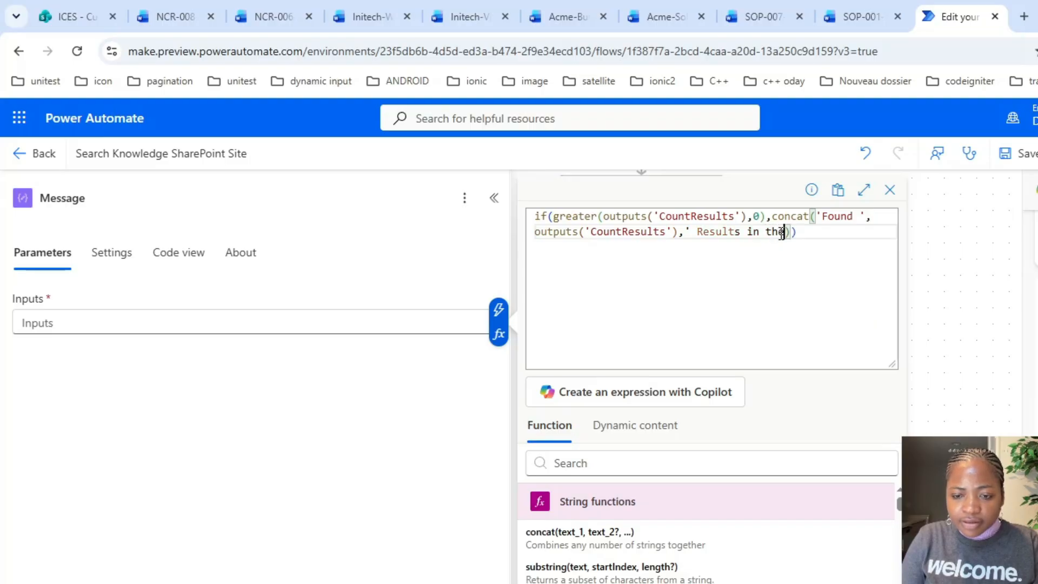
pyautogui.write('ery')
pyautogui.press('BackSpace')
pyautogui.press('BackSpace')
pyautogui.press('BackSpace')
pyautogui.press('BackSpace')
pyautogui.press('BackSpace')
pyautogui.press('BackSpace')
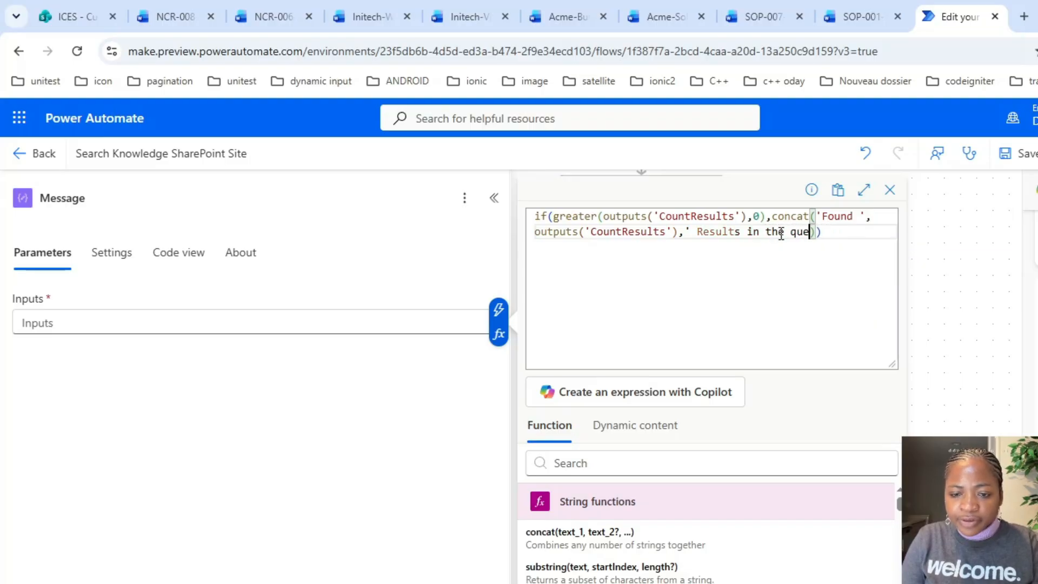
# Reword the third part of the concat() in the Message expression to ' Results for the query '
pyautogui.press('BackSpace')
pyautogui.press('BackSpace')
pyautogui.press('BackSpace')
pyautogui.press('BackSpace')
pyautogui.press('BackSpace')
pyautogui.press('BackSpace')
pyautogui.press('BackSpace')
pyautogui.write('for th')
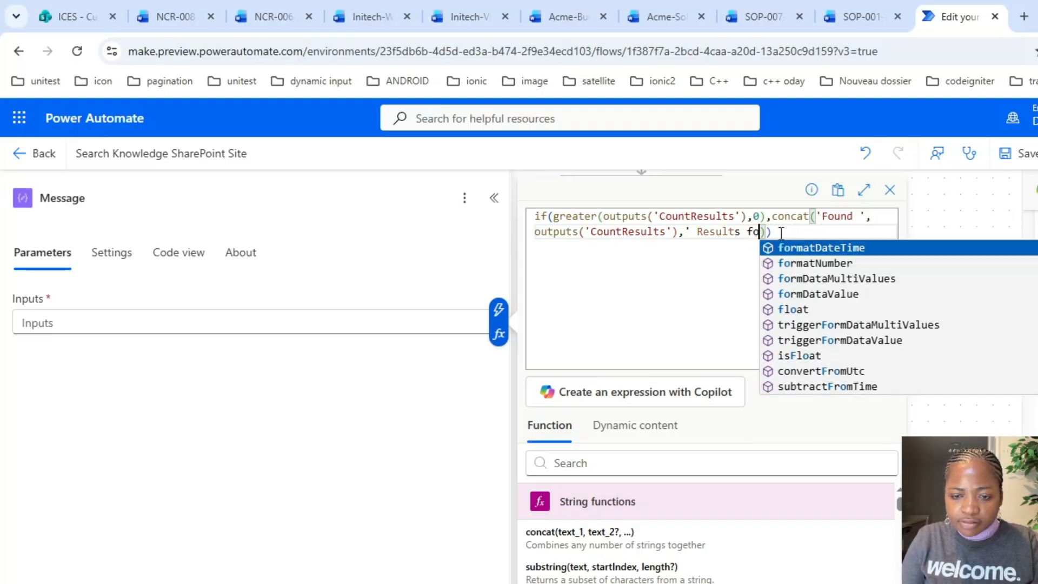
pyautogui.write('e query')
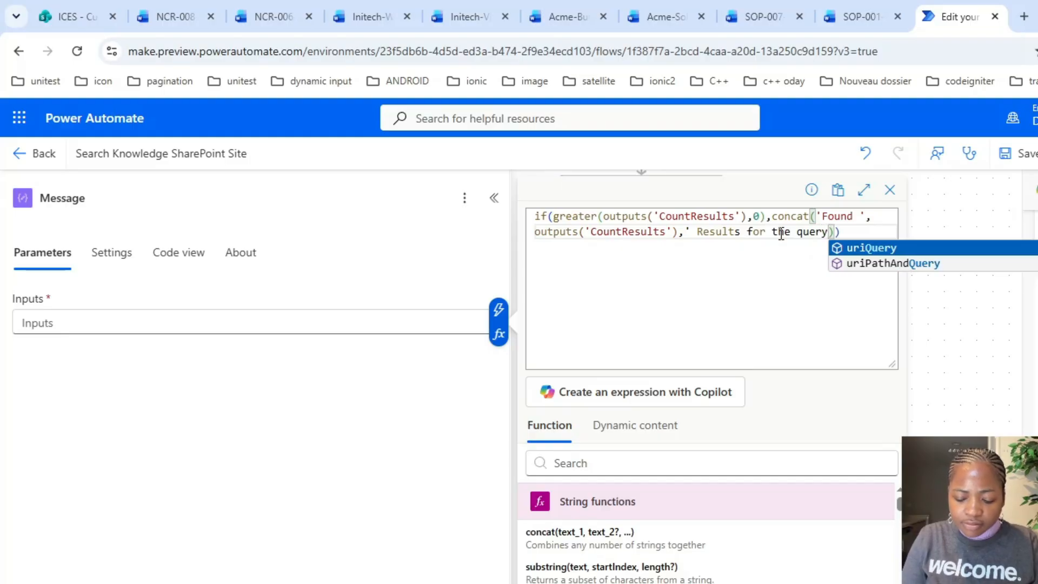
pyautogui.write(" '")
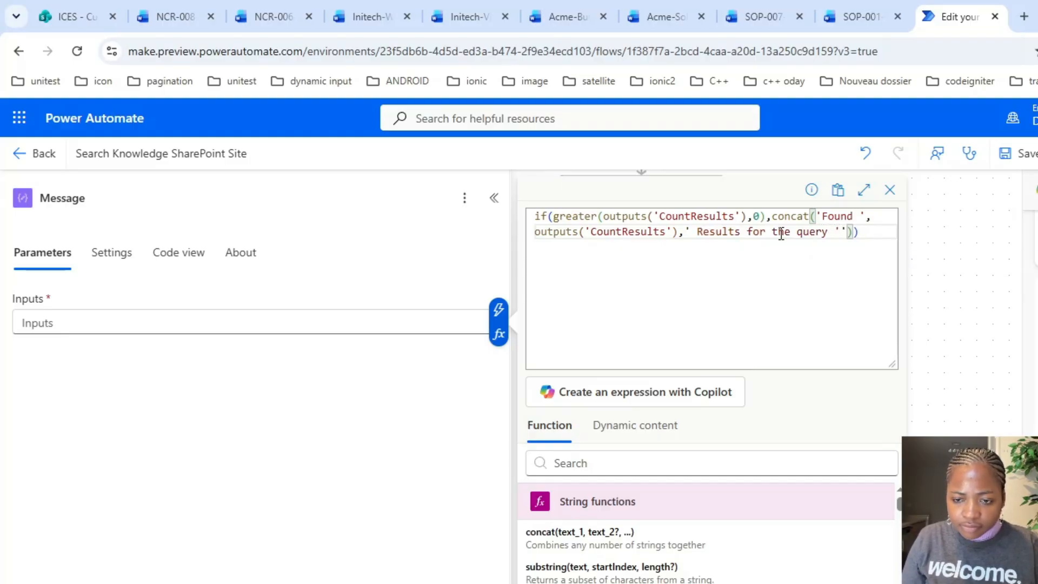
pyautogui.press('Left')
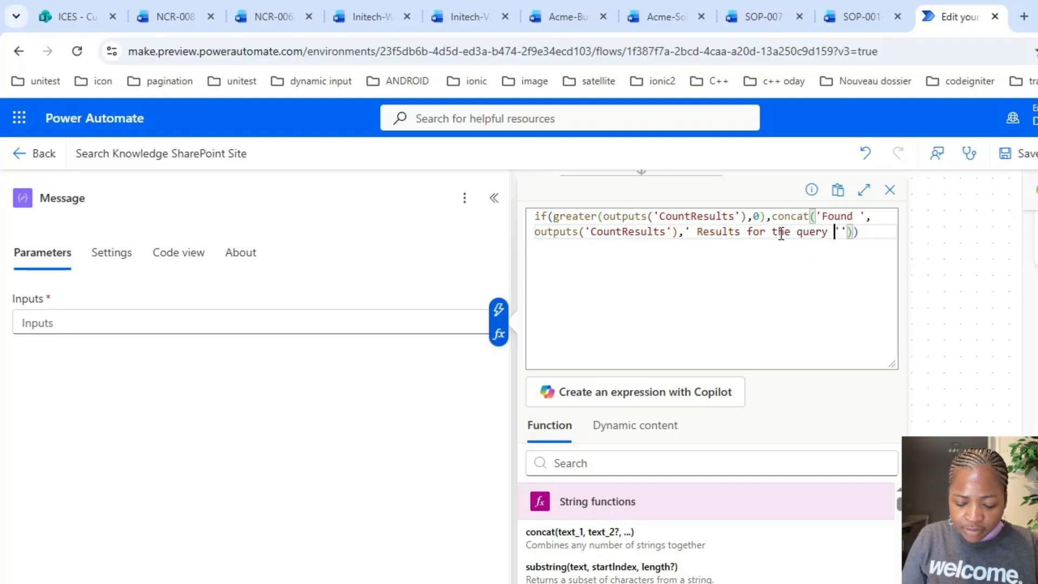
pyautogui.write("'")
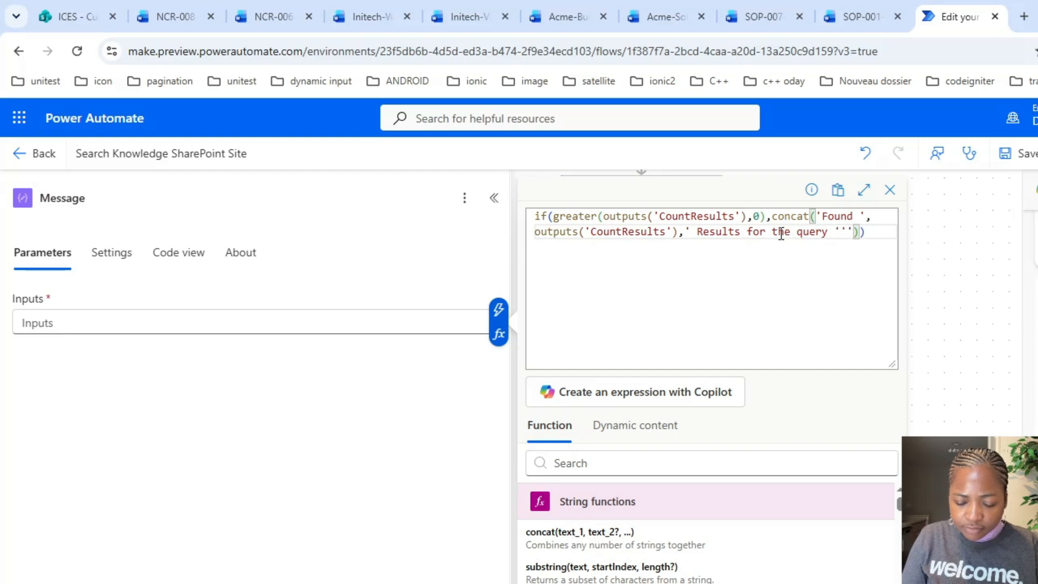
# Add the Sanatize Query output as the fourth part of the concat(), removing the surplus quotes after the comma
pyautogui.write(',')
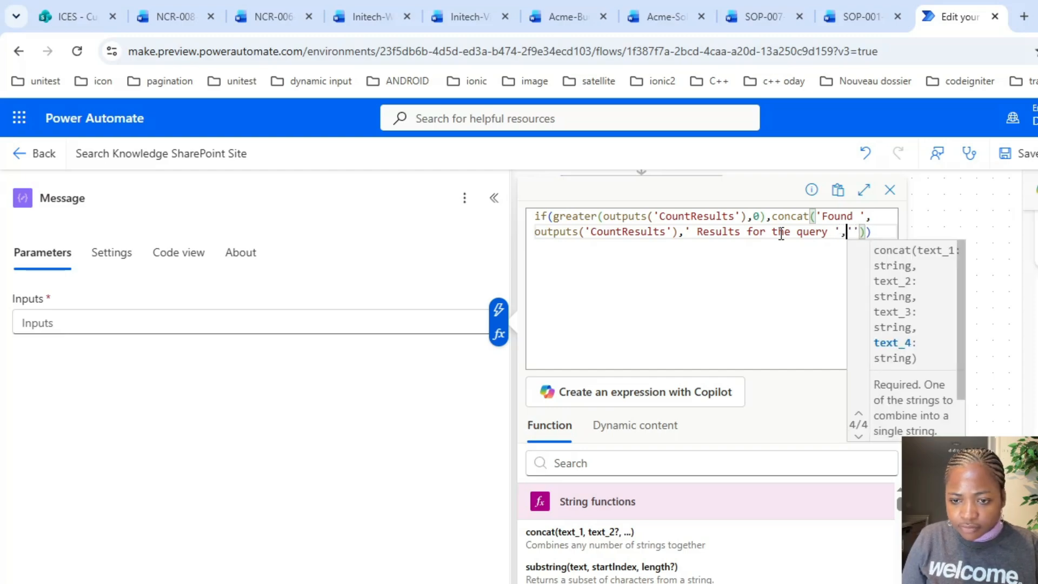
pyautogui.click(861, 231)
pyautogui.press('BackSpace')
pyautogui.press('BackSpace')
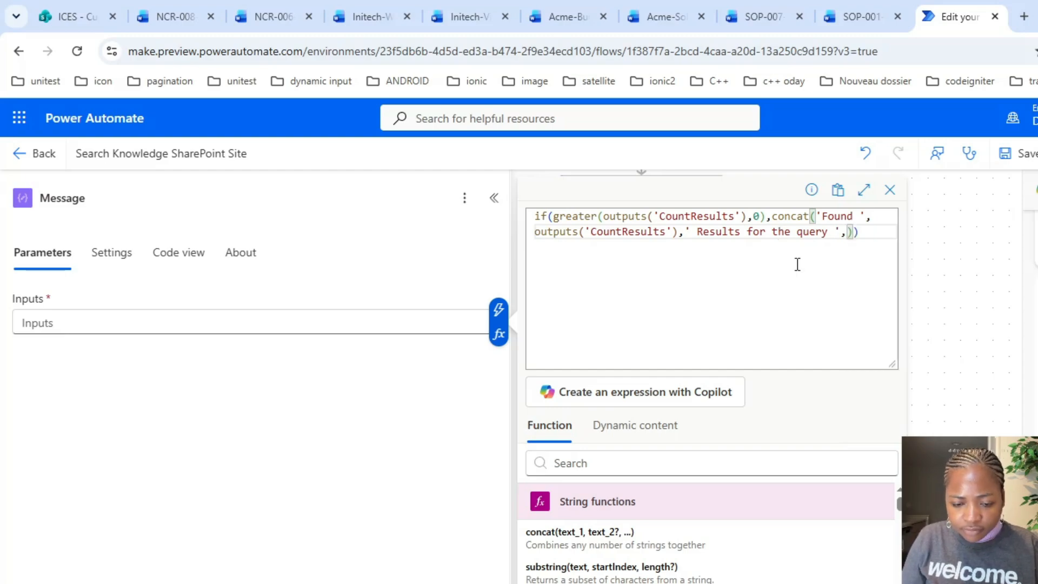
pyautogui.click(636, 427)
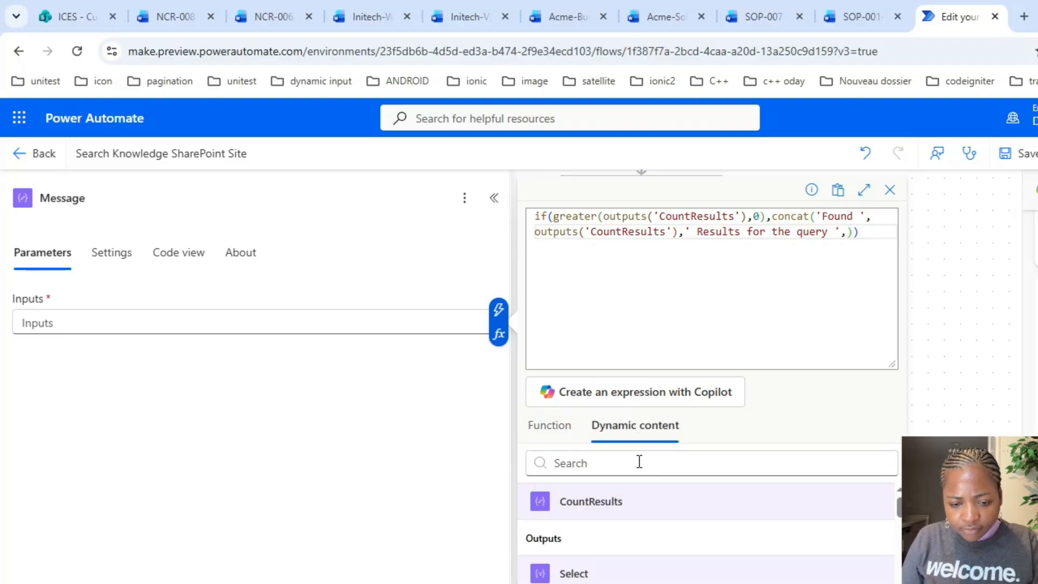
pyautogui.click(639, 462)
pyautogui.write('que')
pyautogui.press('BackSpace')
pyautogui.press('BackSpace')
pyautogui.press('BackSpace')
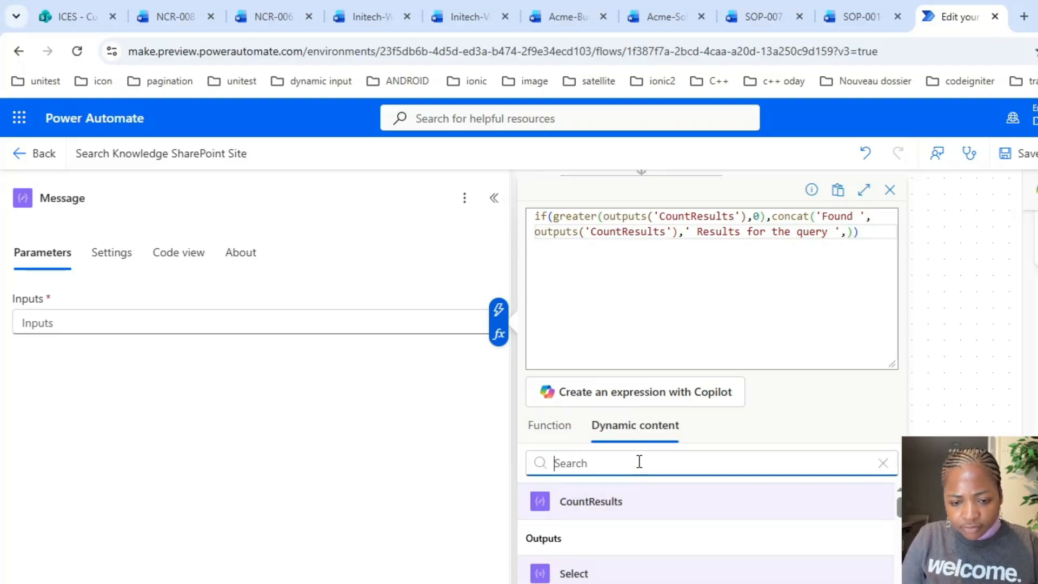
pyautogui.scroll(-5, 703, 535)
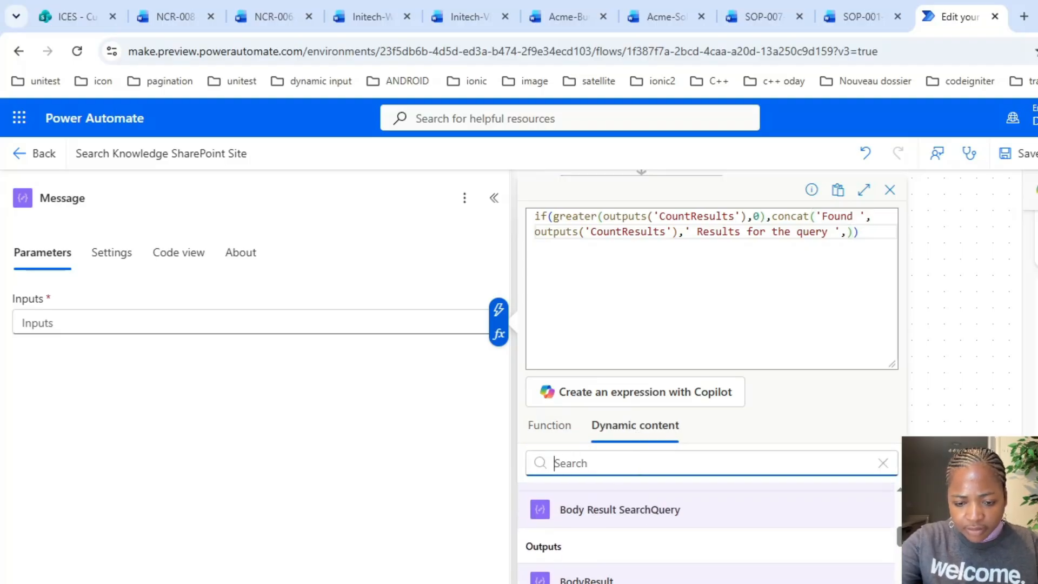
pyautogui.scroll(-5, 703, 535)
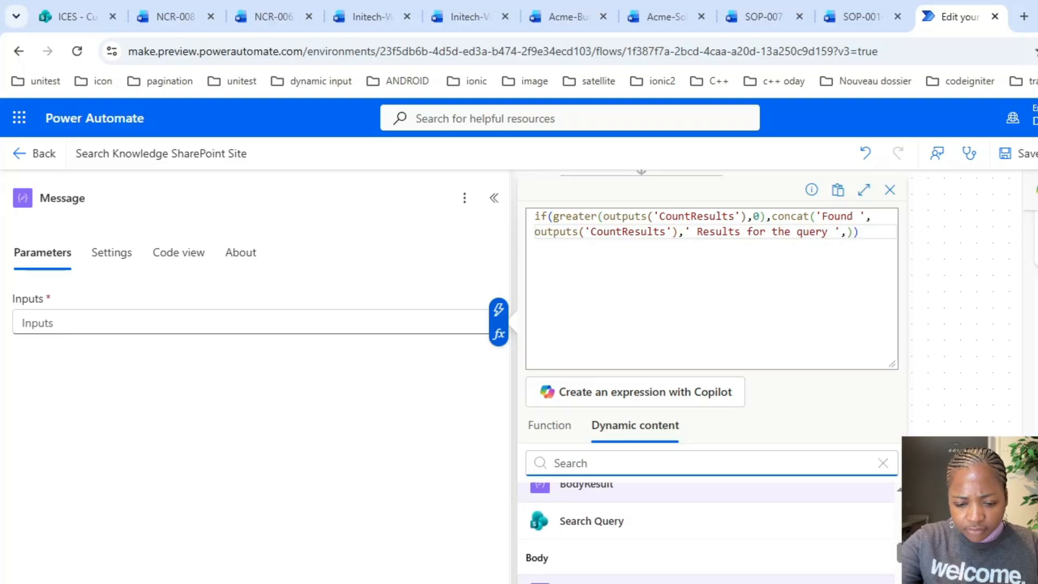
pyautogui.scroll(-5, 703, 535)
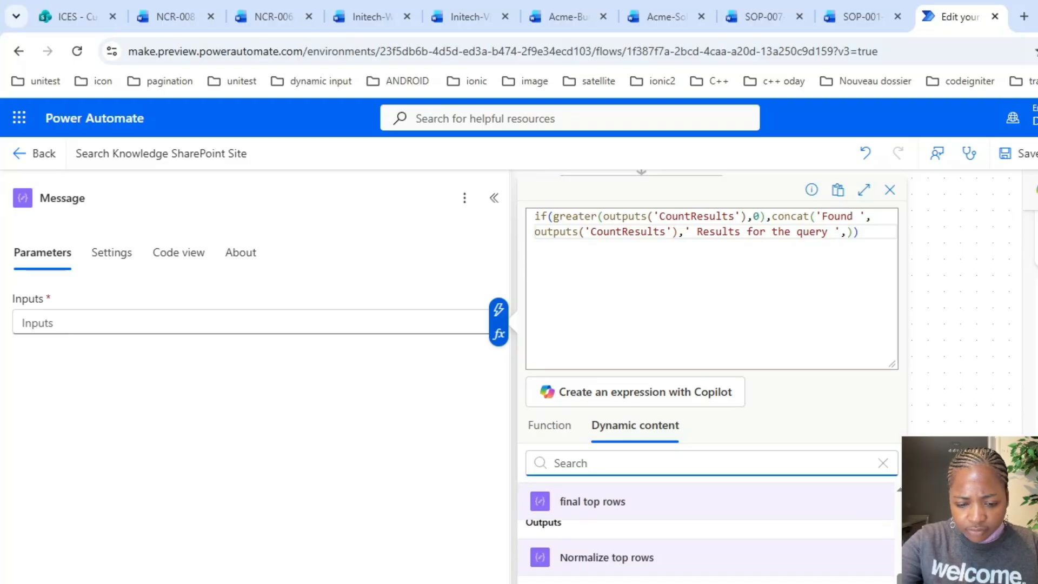
pyautogui.scroll(-2, 703, 535)
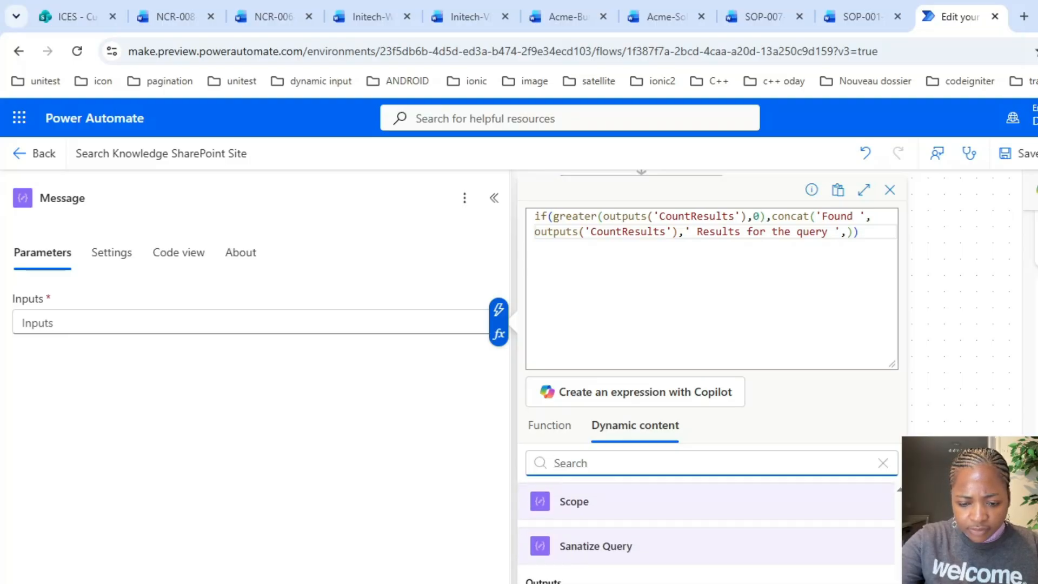
pyautogui.click(544, 580)
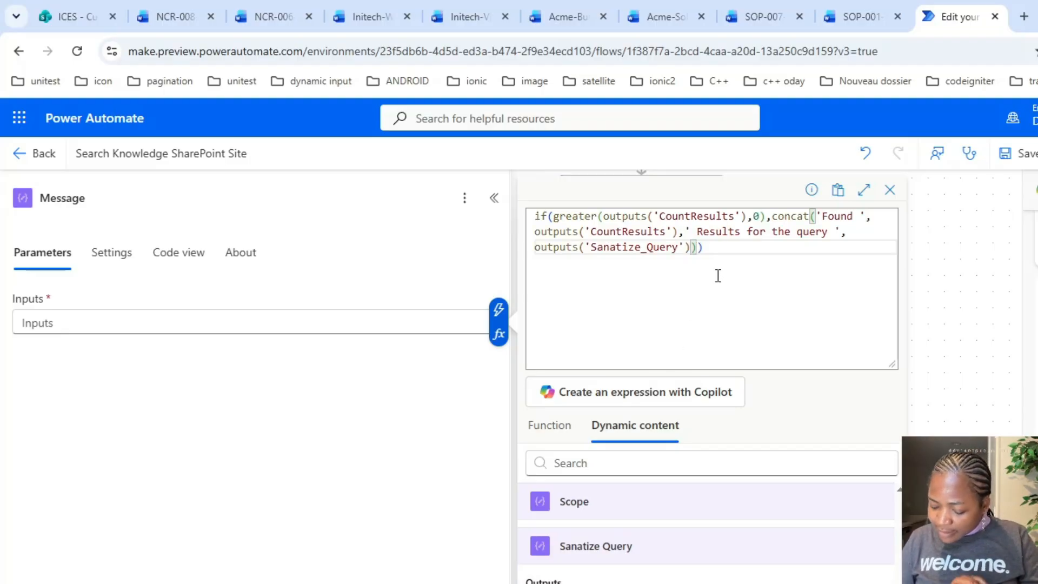
# Add the text ' and scope ' after the Sanatize_Query output, followed by a comma
pyautogui.click(698, 248)
pyautogui.write(",' and")
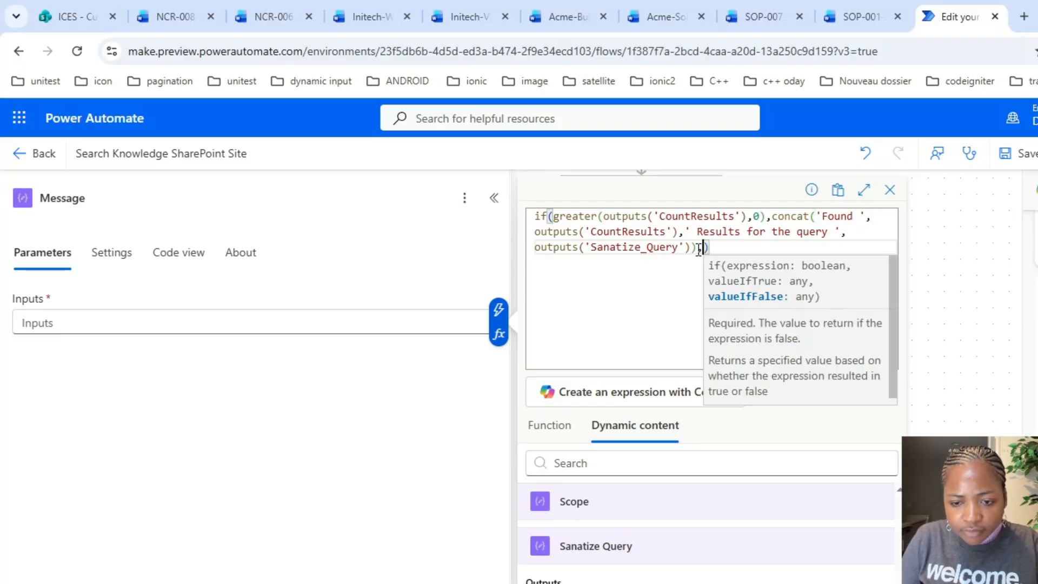
pyautogui.write(' scope')
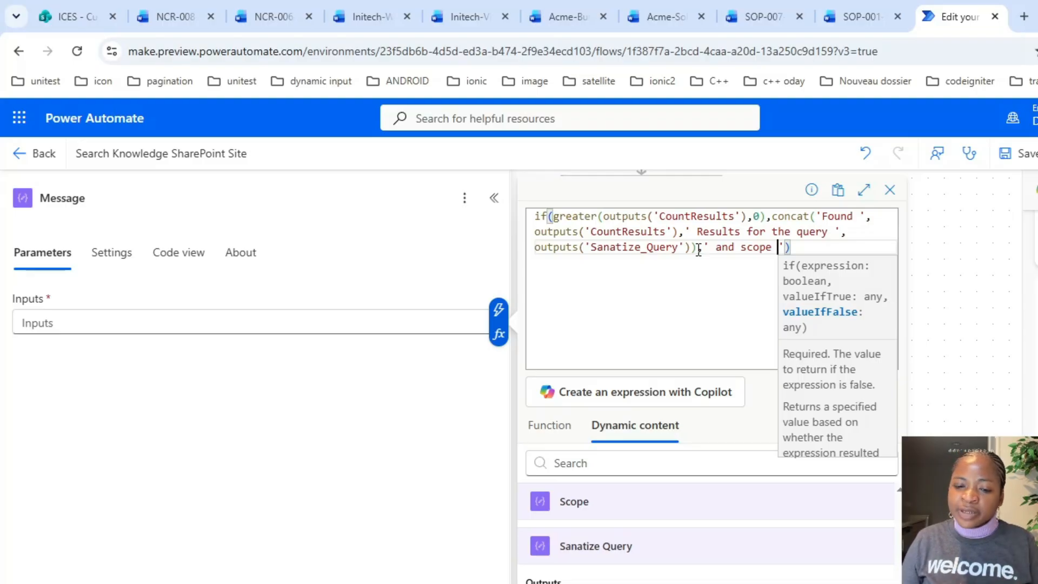
pyautogui.doubleClick(756, 247)
pyautogui.click(787, 247)
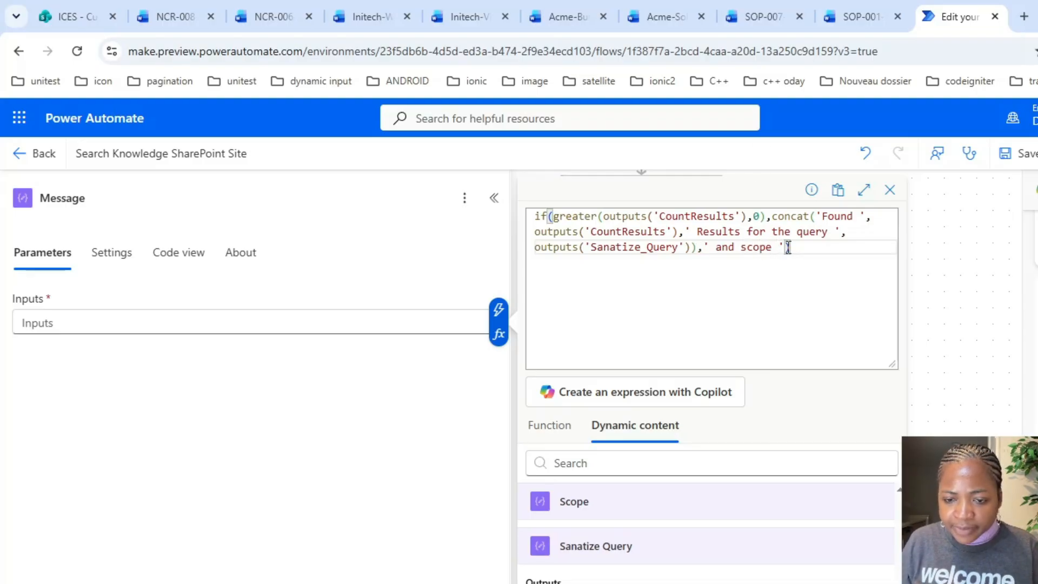
pyautogui.write(')')
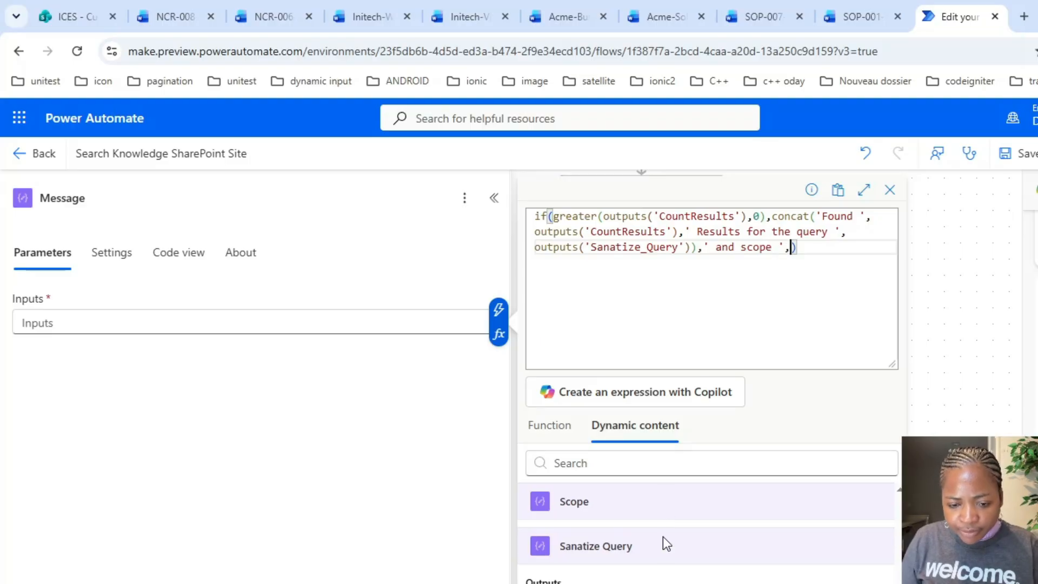
# Place outputs('Scope') after ' and scope ' and remove the parenthesis after outputs('Sanatize_Query') so both parts belong to the concat()
pyautogui.click(575, 512)
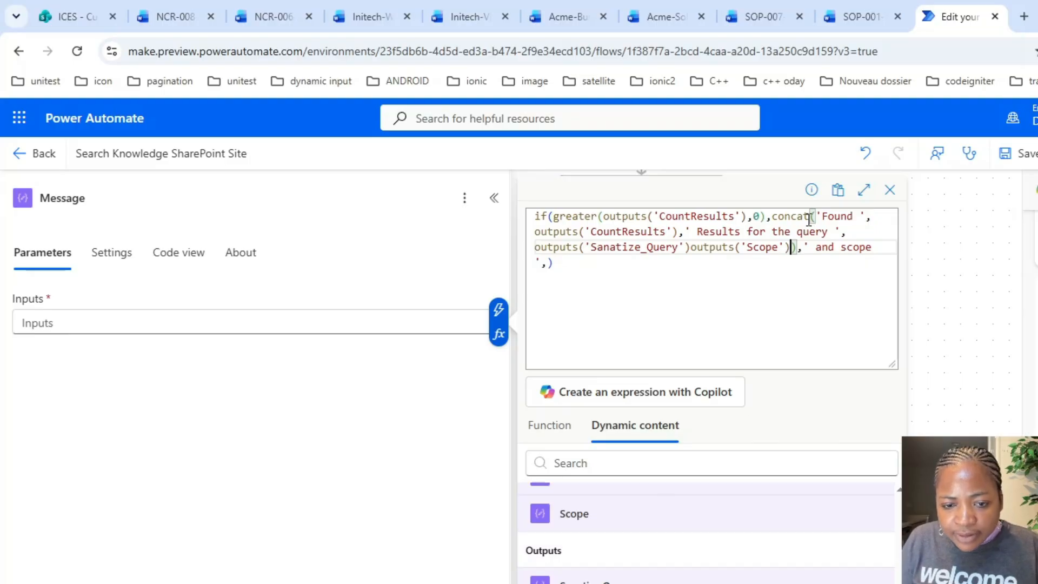
pyautogui.click(772, 215)
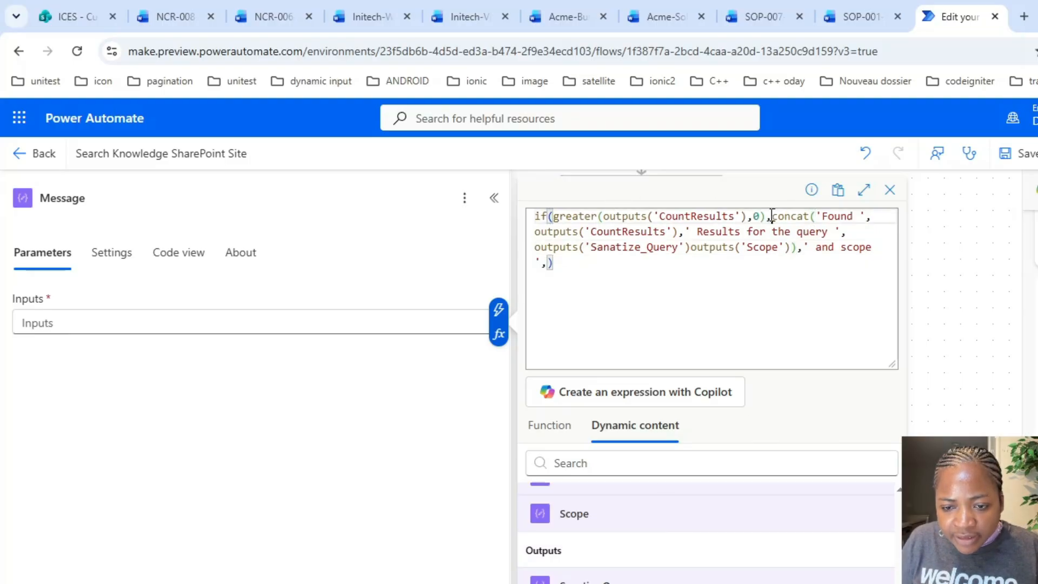
pyautogui.click(816, 217)
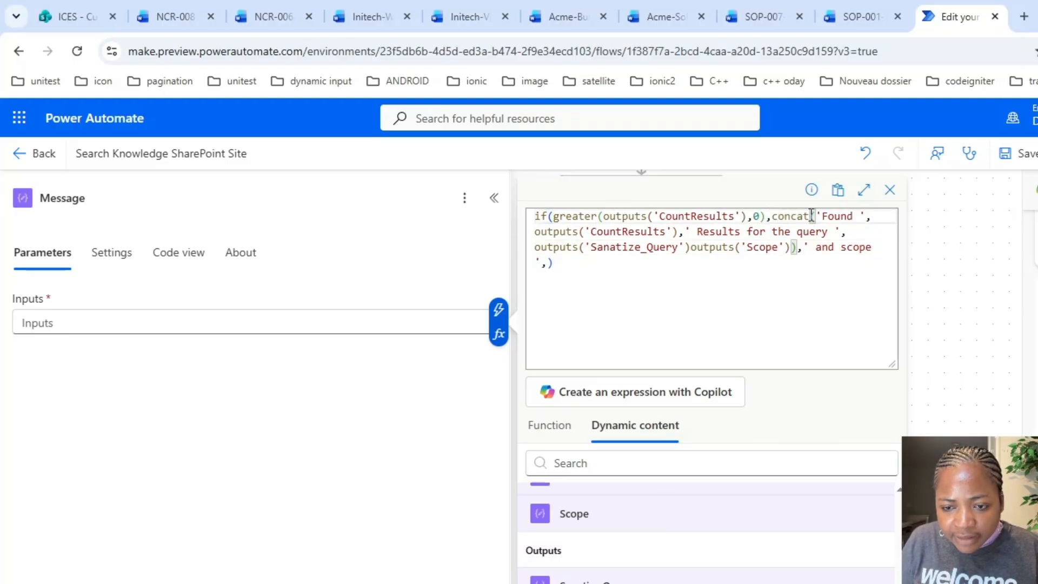
pyautogui.click(797, 247)
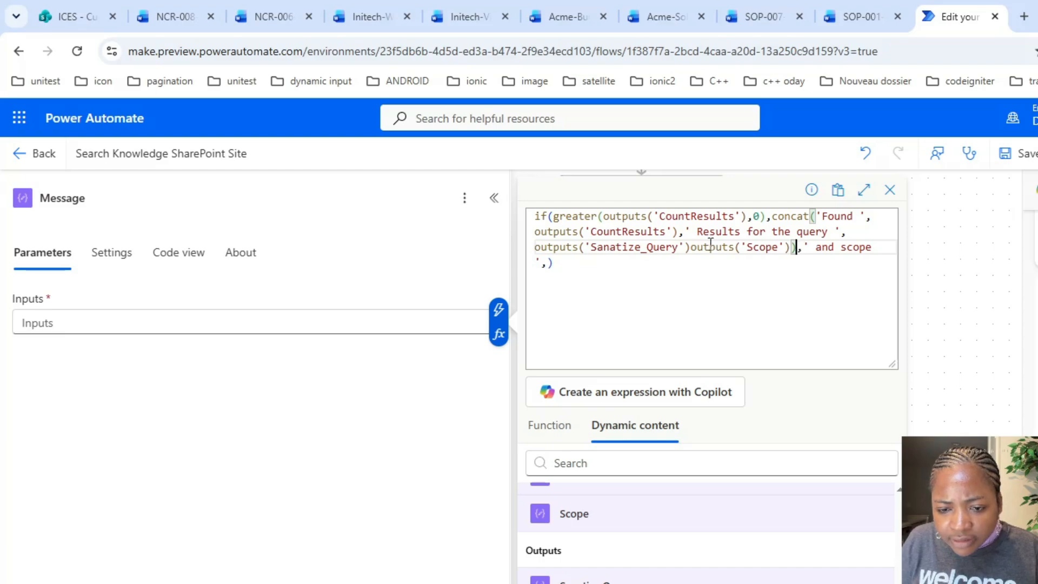
pyautogui.moveTo(690, 247); pyautogui.dragTo(791, 248)
pyautogui.hotkey('ctrl', 'c')
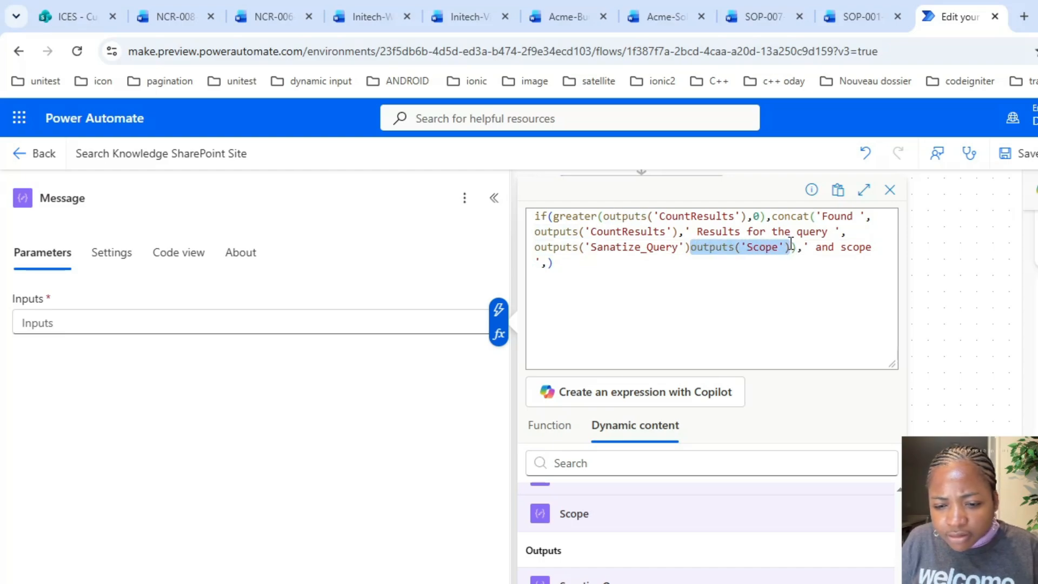
pyautogui.press('BackSpace')
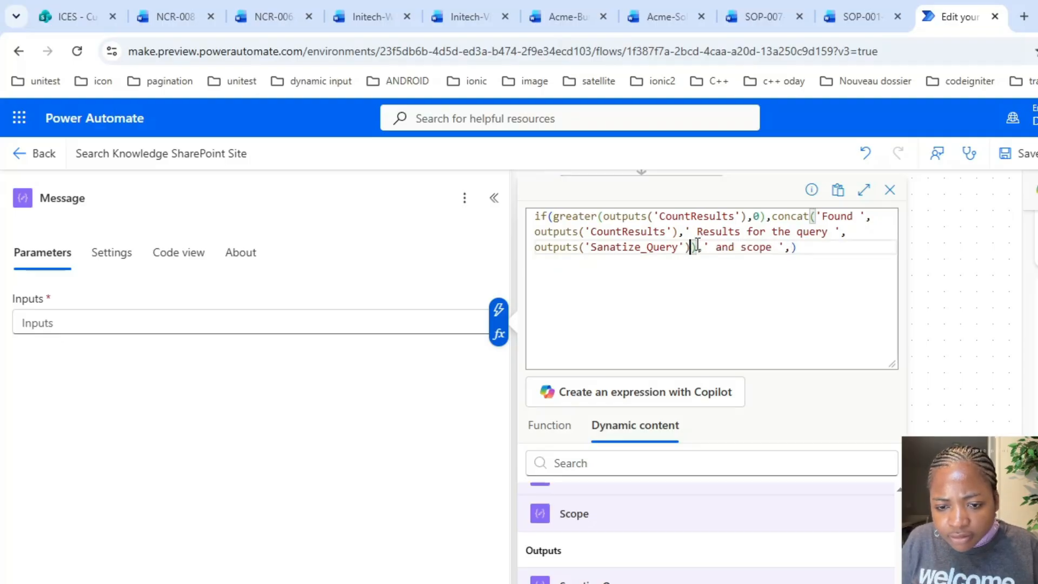
pyautogui.press('BackSpace')
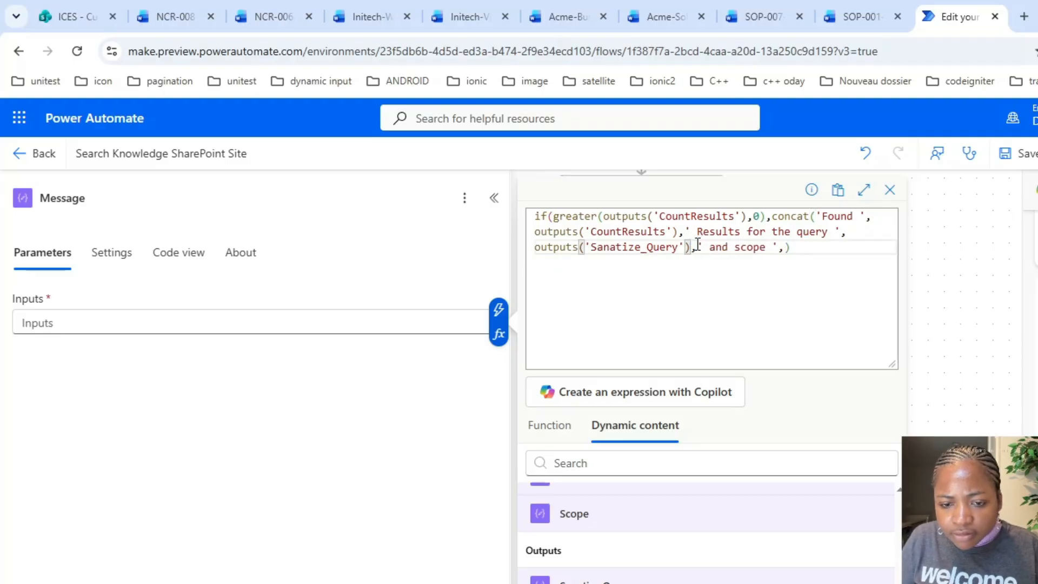
pyautogui.click(786, 247)
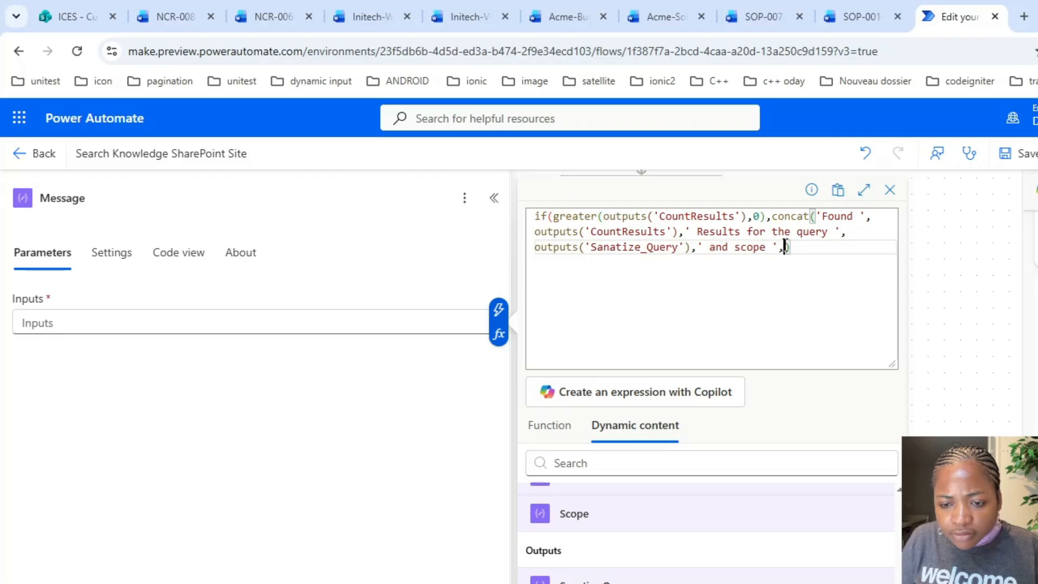
pyautogui.hotkey('ctrl', 'v')
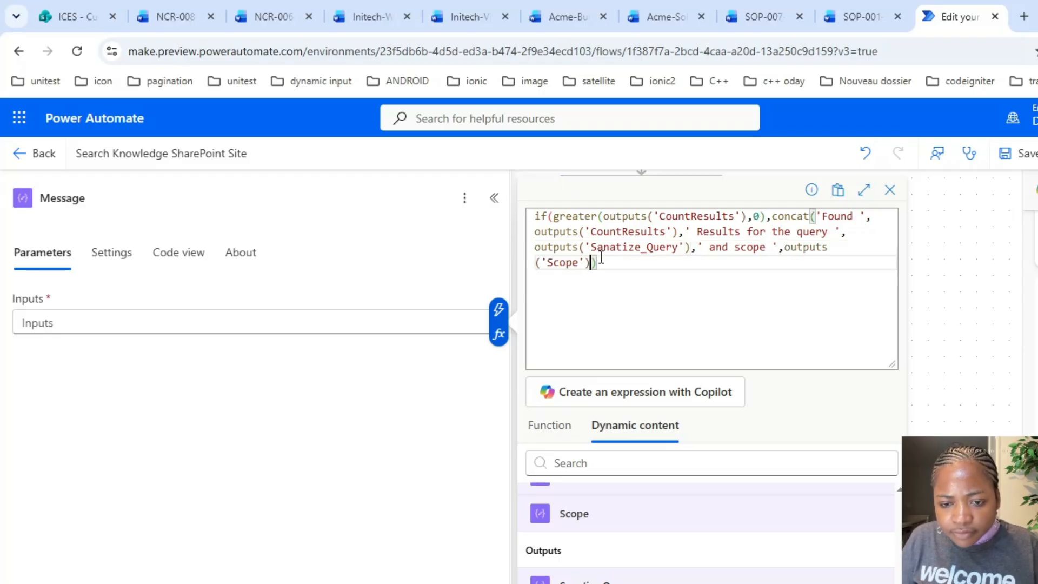
# Add ' Found No Matches for your request, try another query' as the false value of the if() expression
pyautogui.click(621, 265)
pyautogui.write(',')
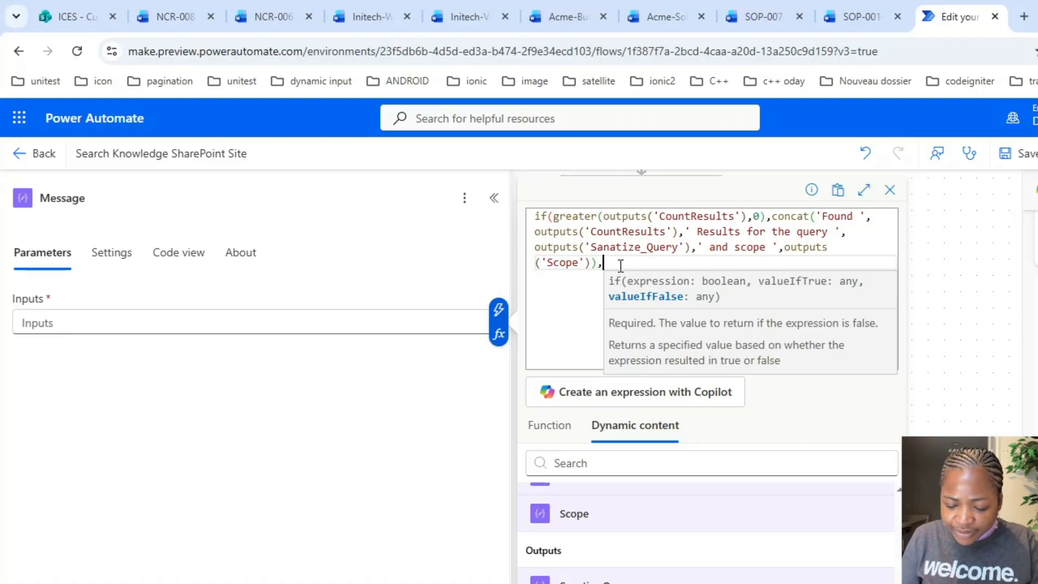
pyautogui.write("' Fo")
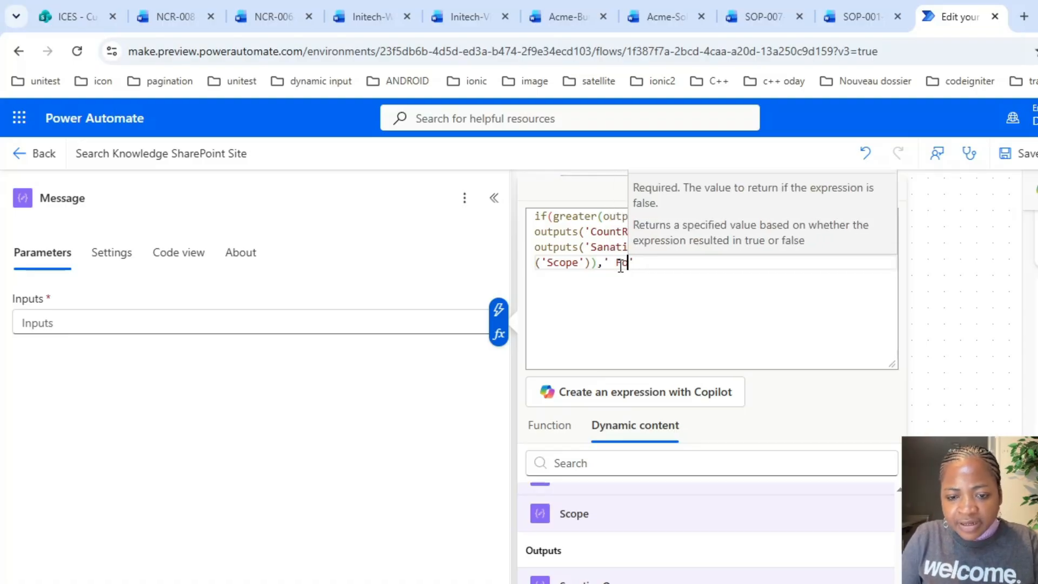
pyautogui.write('und No M')
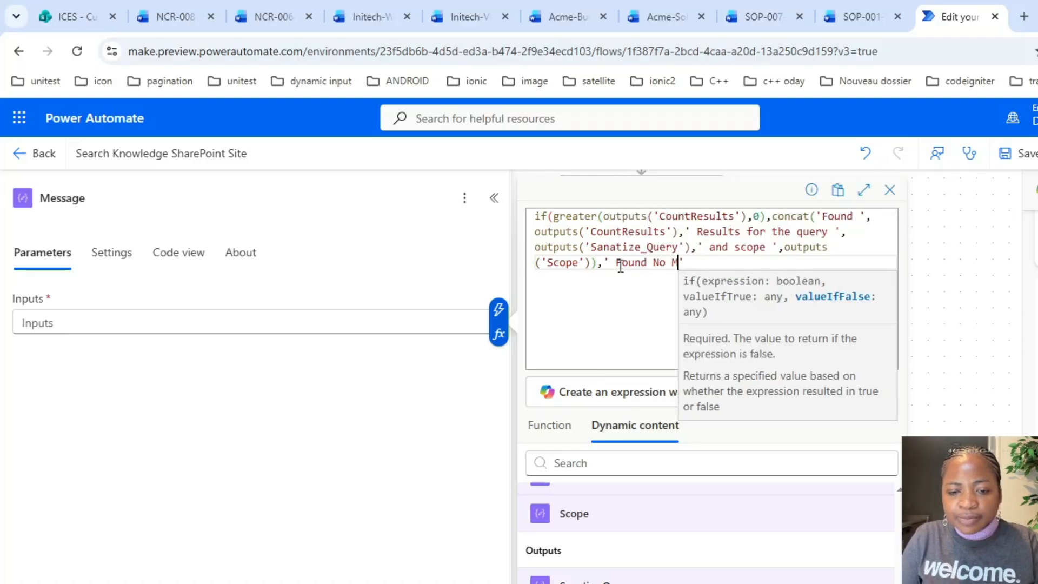
pyautogui.write('atches for ')
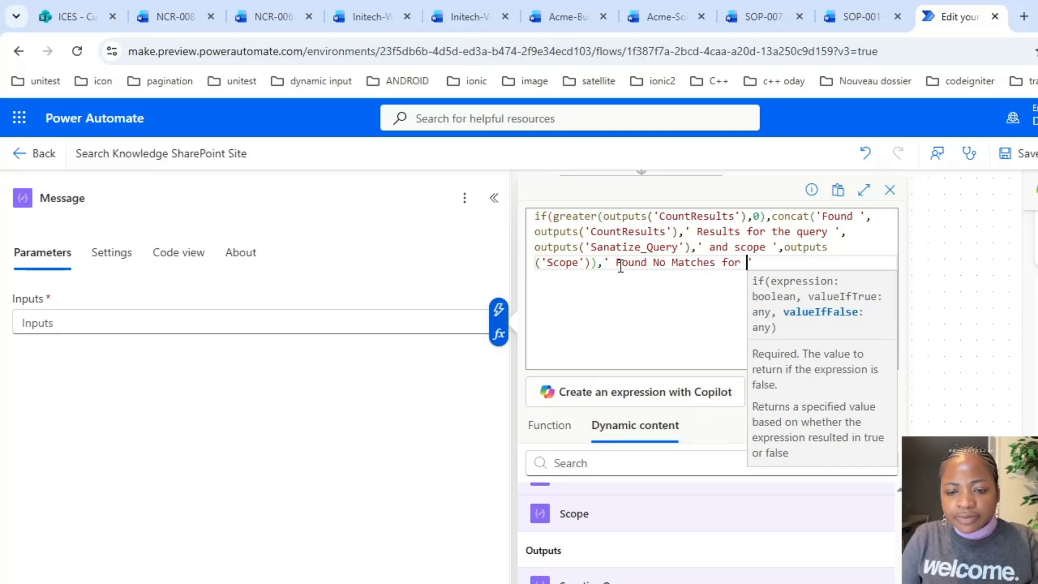
pyautogui.write('your req')
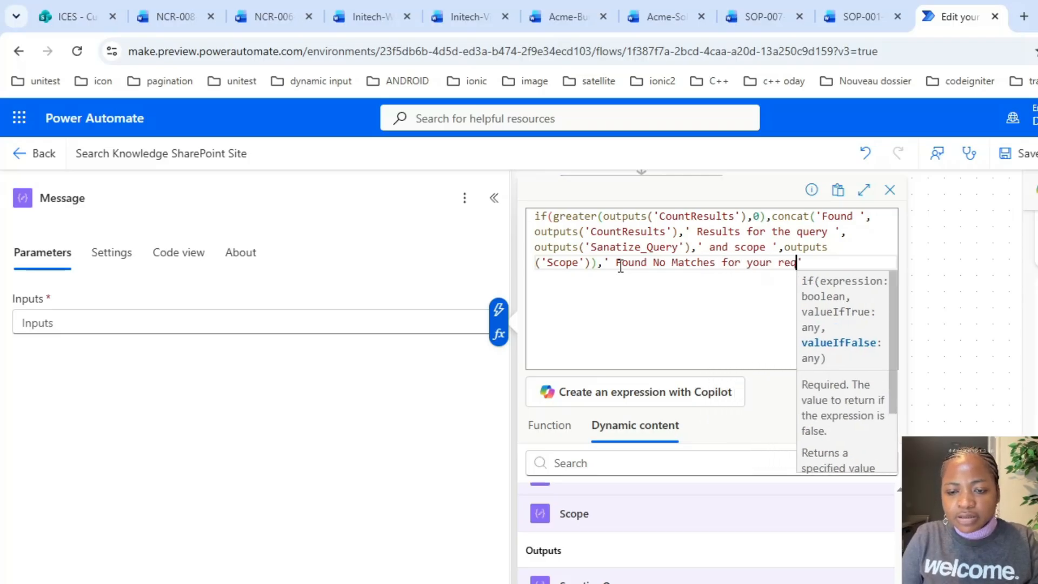
pyautogui.write('uest')
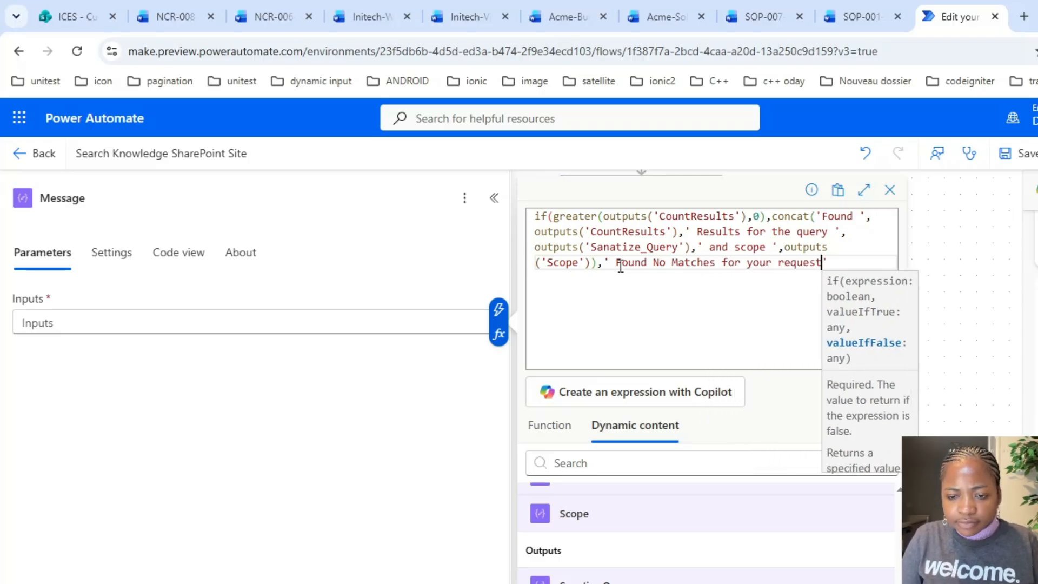
pyautogui.write(', try anoth')
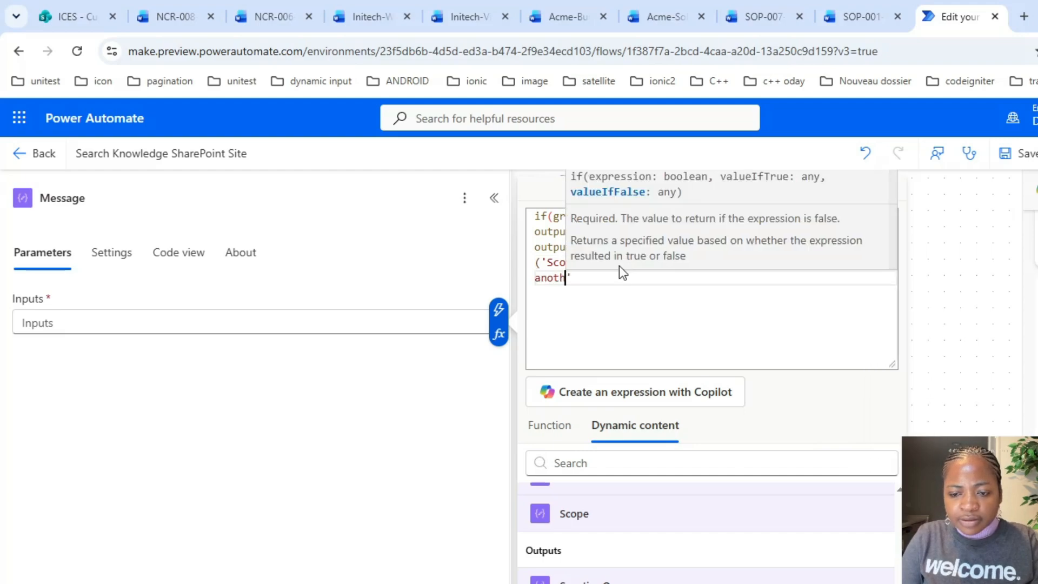
pyautogui.write('er query')
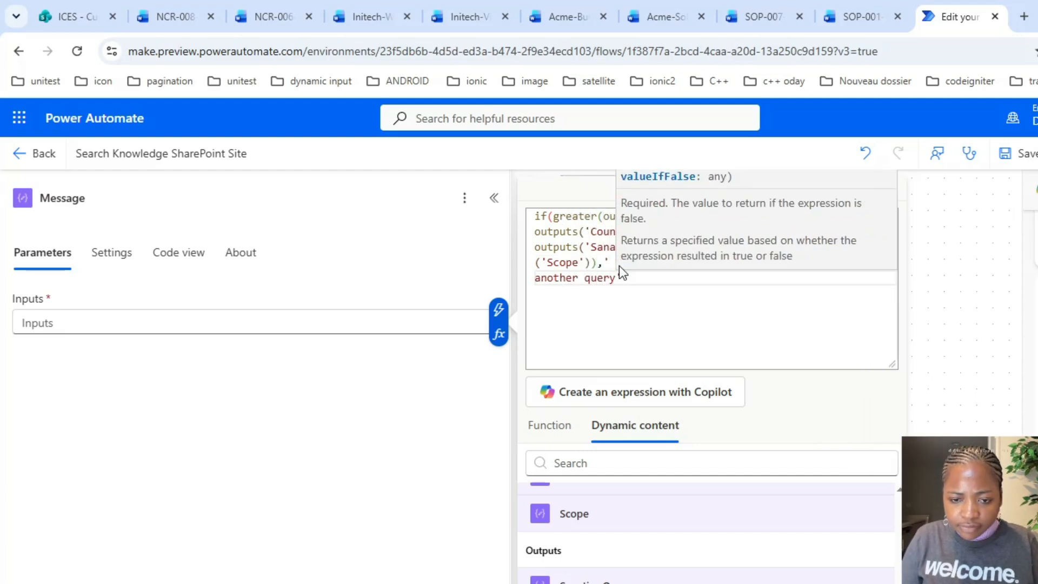
# Close the false-value text and the if() expression, and insert the expression as the Message action's input
pyautogui.write(" '")
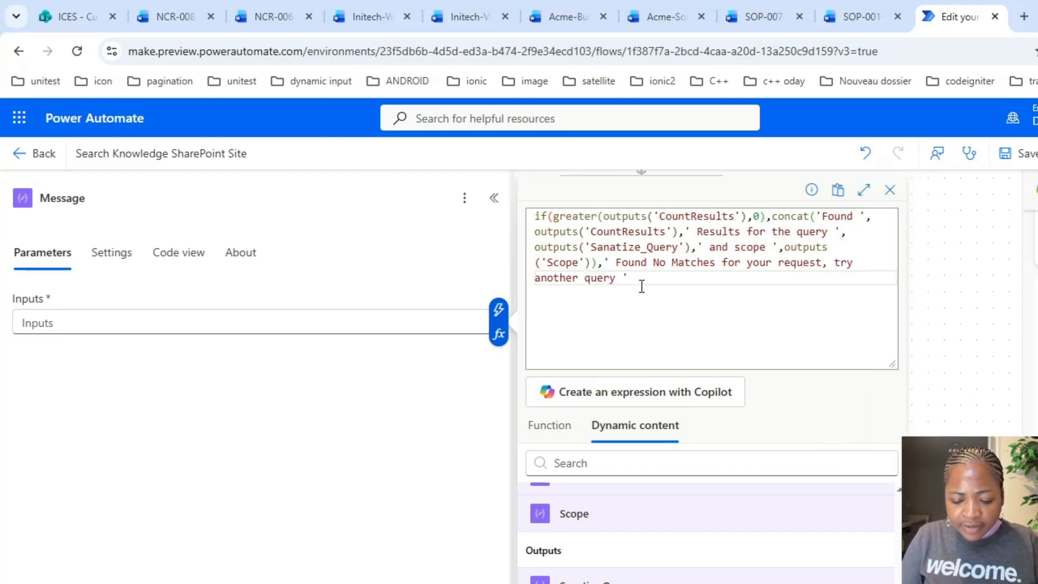
pyautogui.write(')')
pyautogui.click(589, 583)
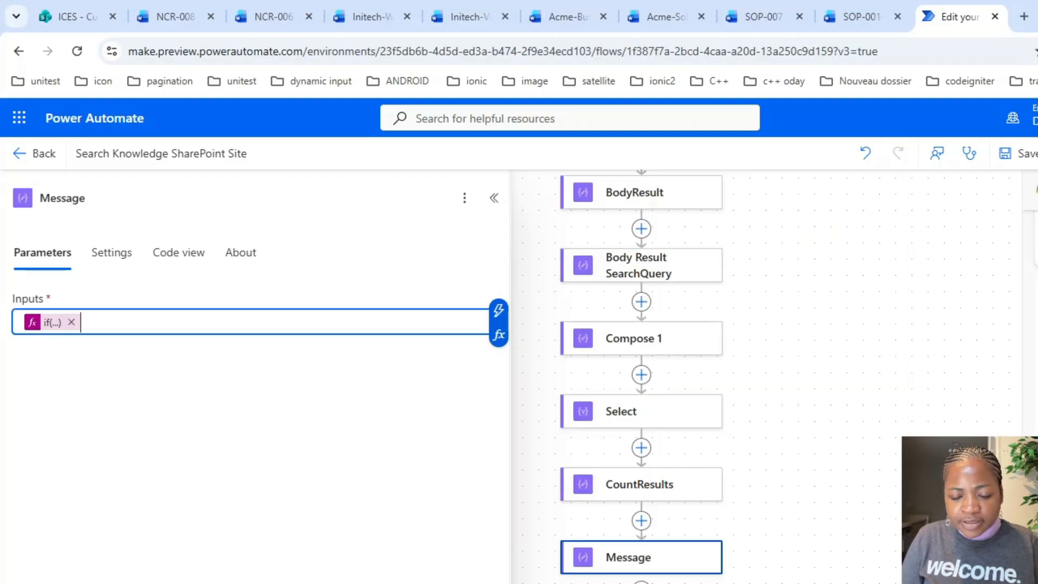
# Add a Request Response action below the Message action, finding it with the search term 'response'
pyautogui.click(641, 582)
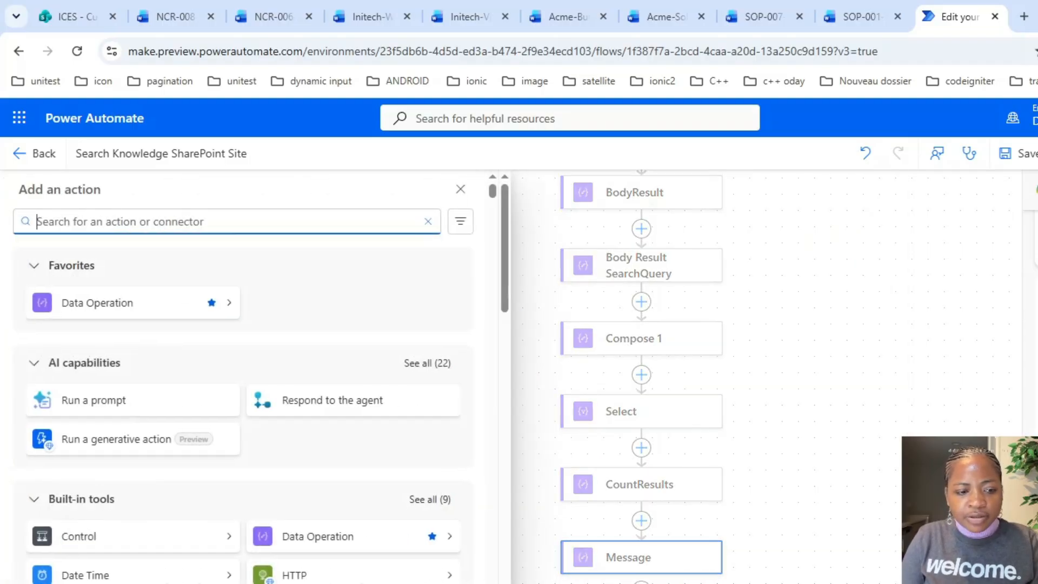
pyautogui.write('response')
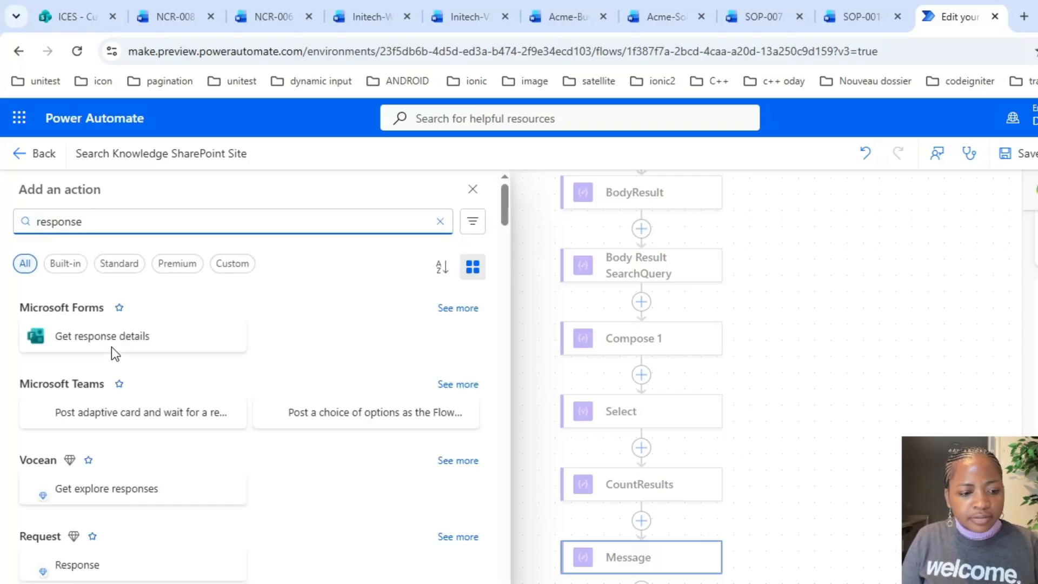
pyautogui.click(102, 573)
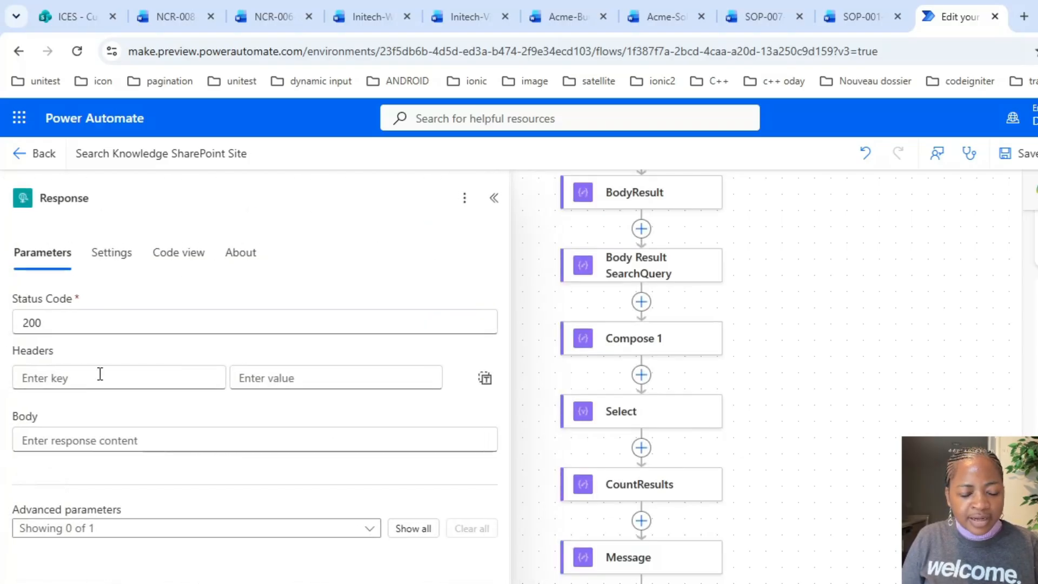
# Start the Response body as a JSON object with opening and closing braces and an empty line between them
pyautogui.click(98, 430)
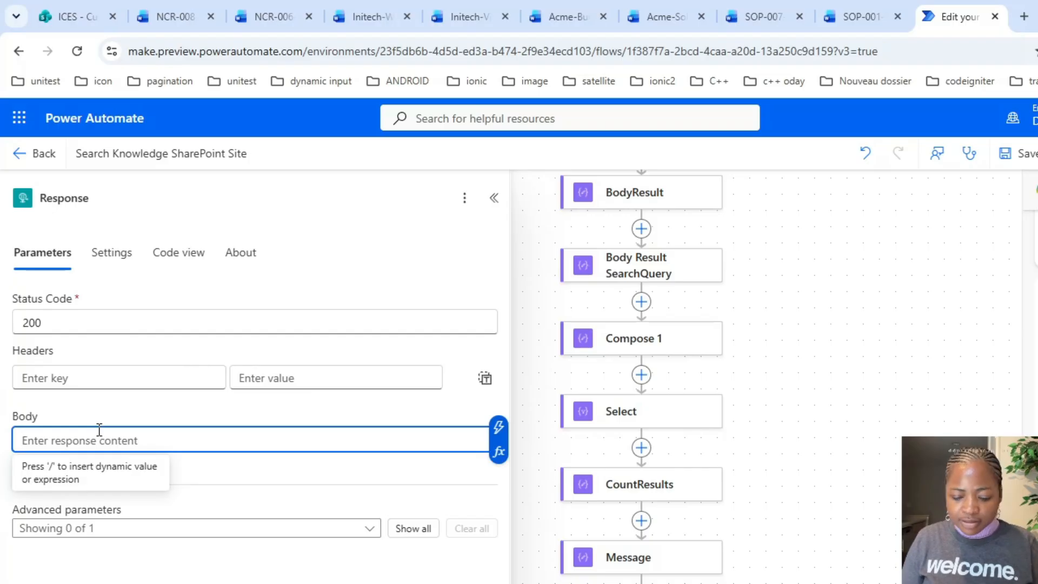
pyautogui.write('{')
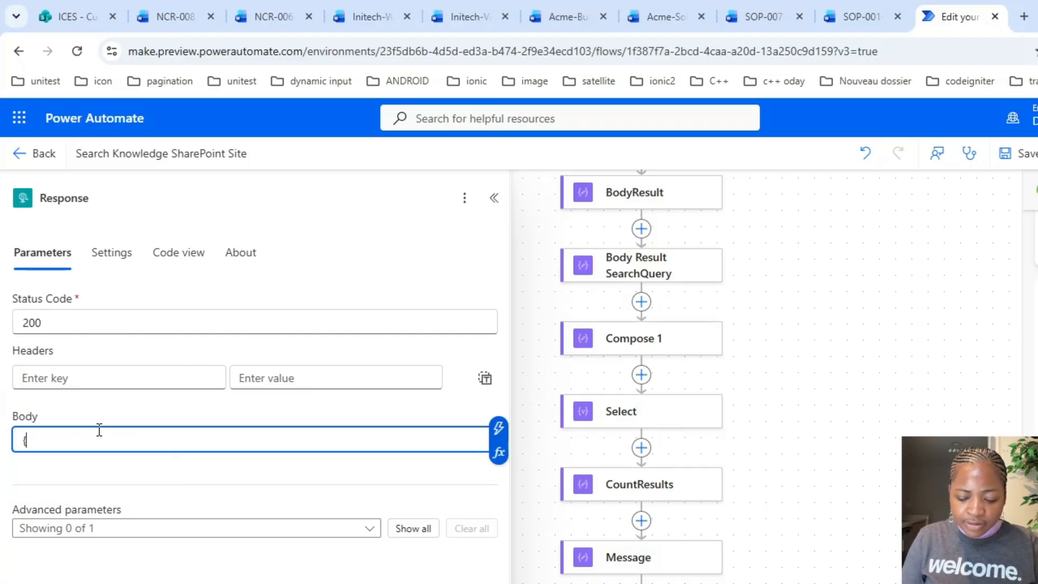
pyautogui.write('}')
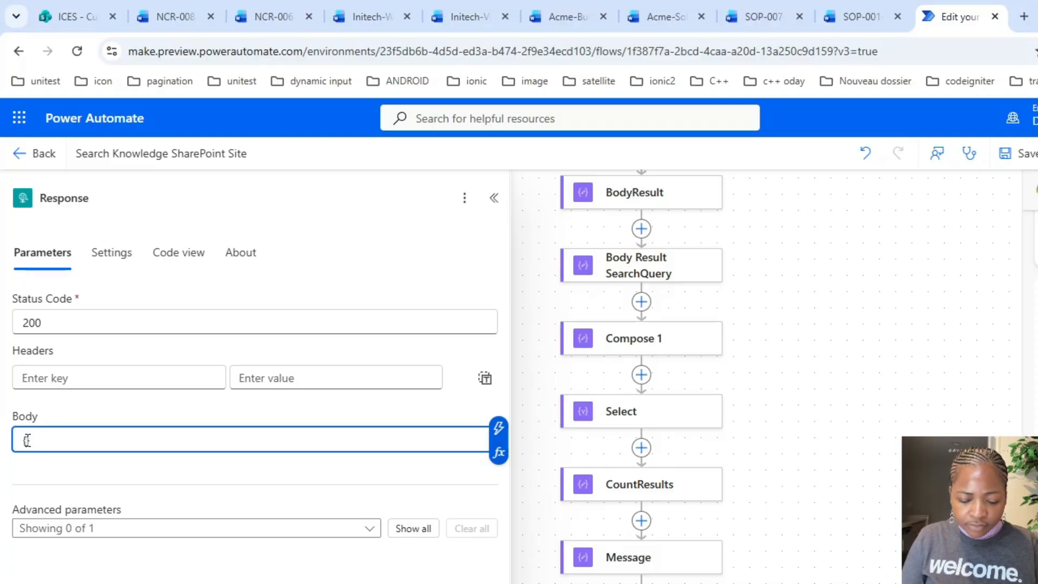
pyautogui.press('Return')
pyautogui.press('Return')
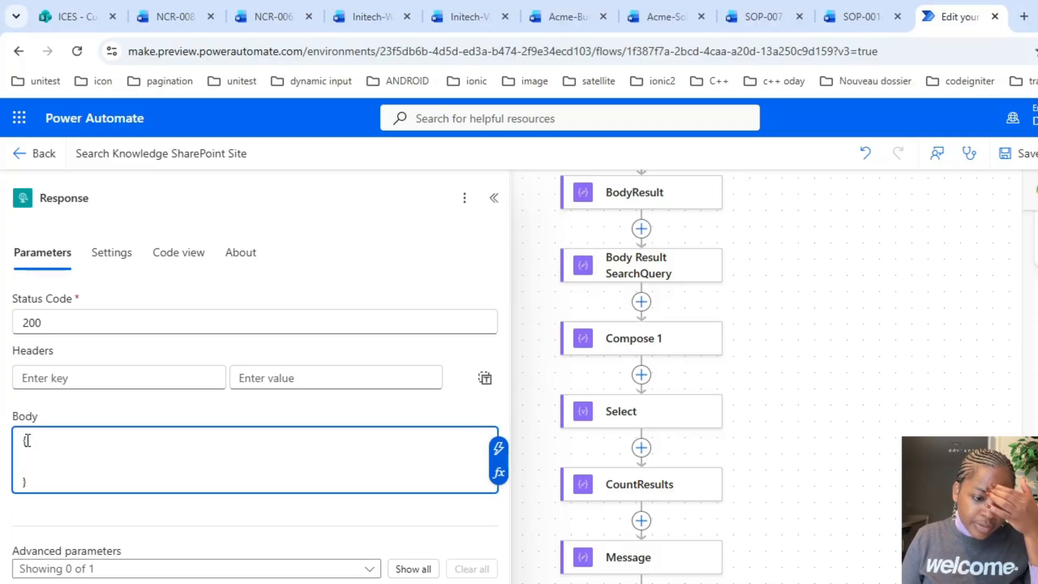
# Add a "Found" key to the Response body with a dynamic Outputs value, followed by a comma and a new line
pyautogui.write('"')
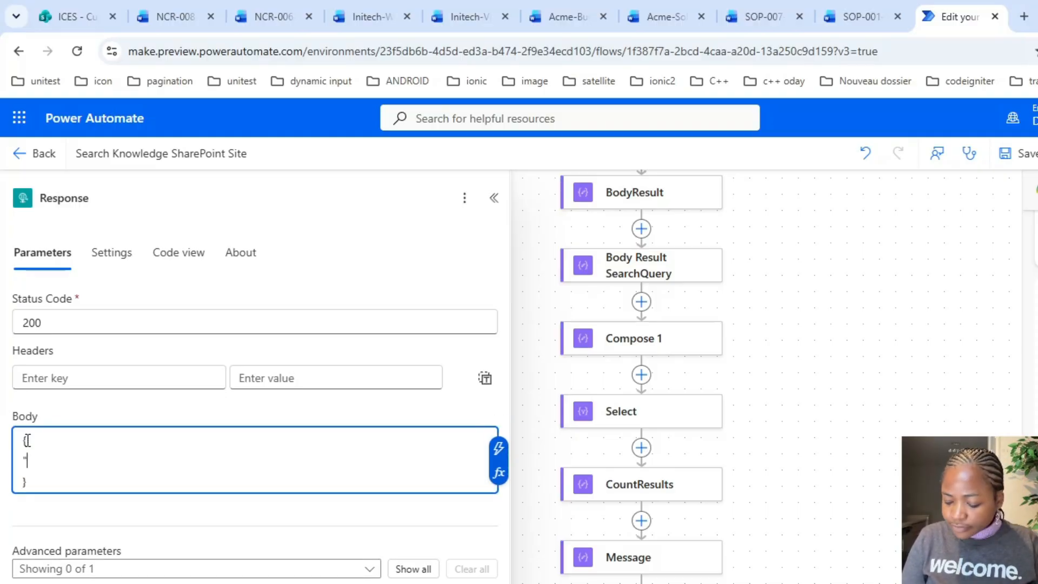
pyautogui.write('Fou')
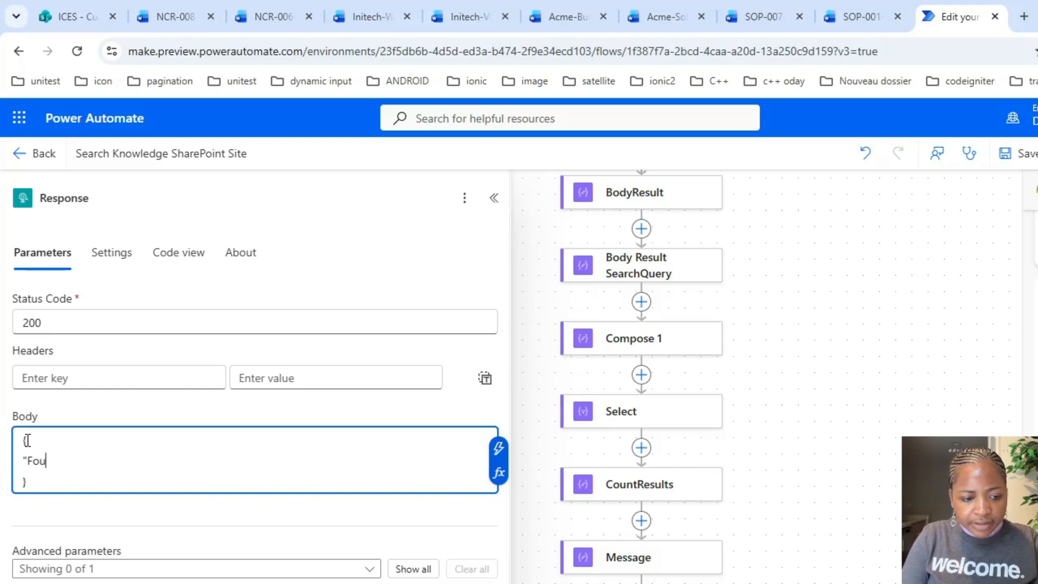
pyautogui.write('nd":')
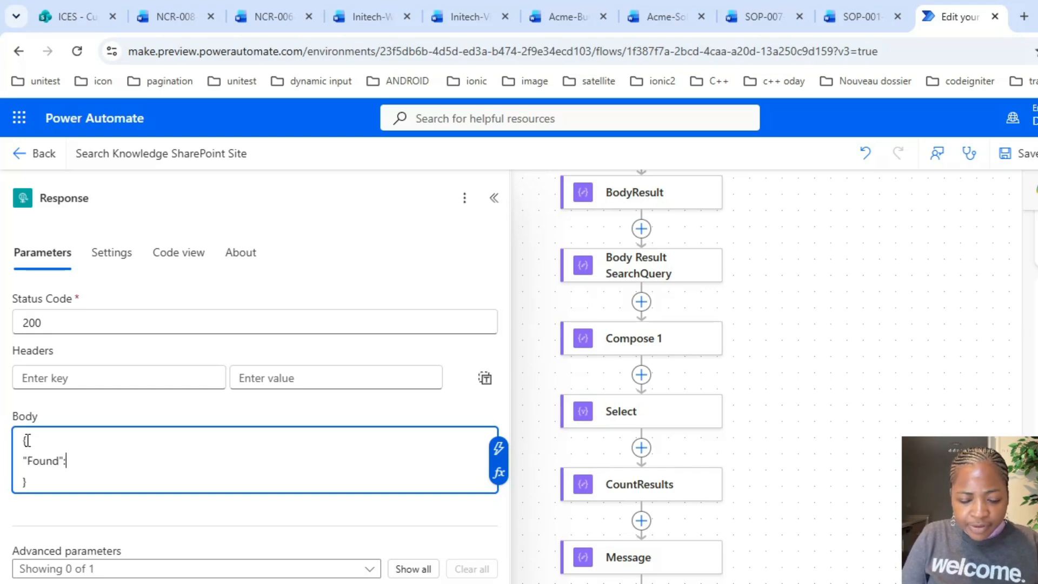
pyautogui.click(499, 448)
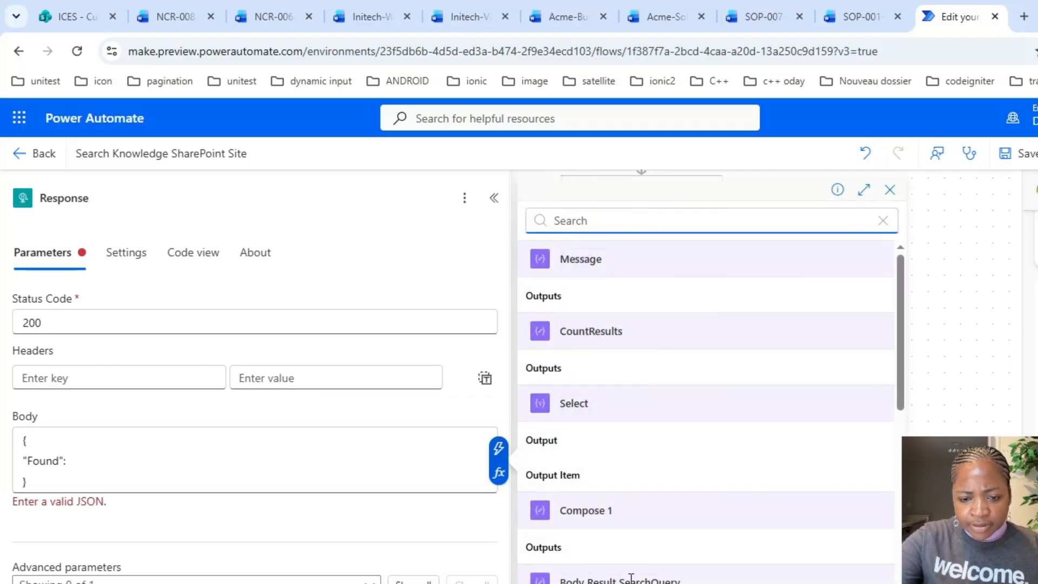
pyautogui.click(631, 579)
pyautogui.write(',')
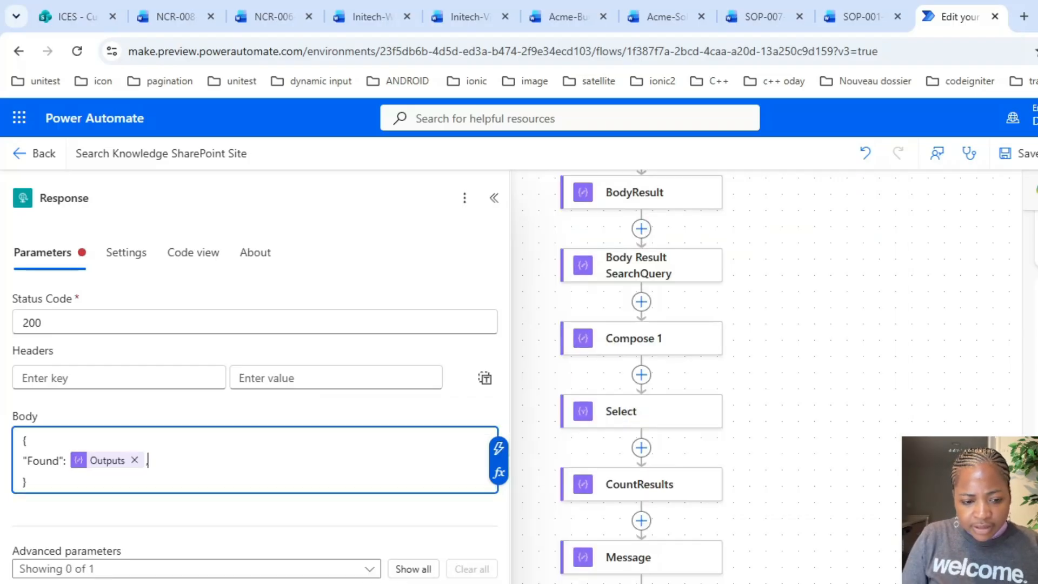
pyautogui.press('Return')
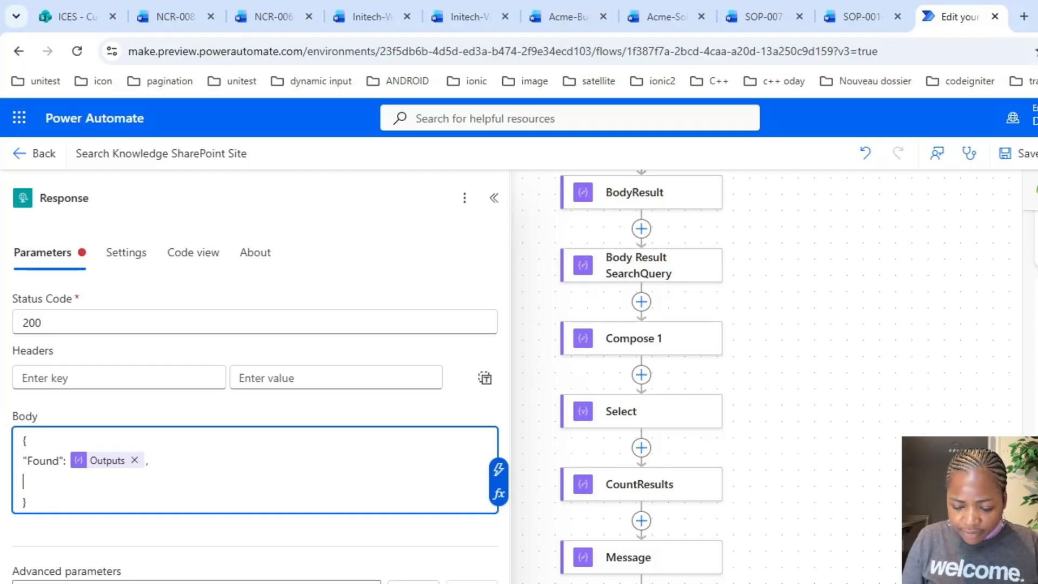
# Add a "Query" key with the Sanatize Query outputs as its value, followed by a comma and a new line
pyautogui.write('"')
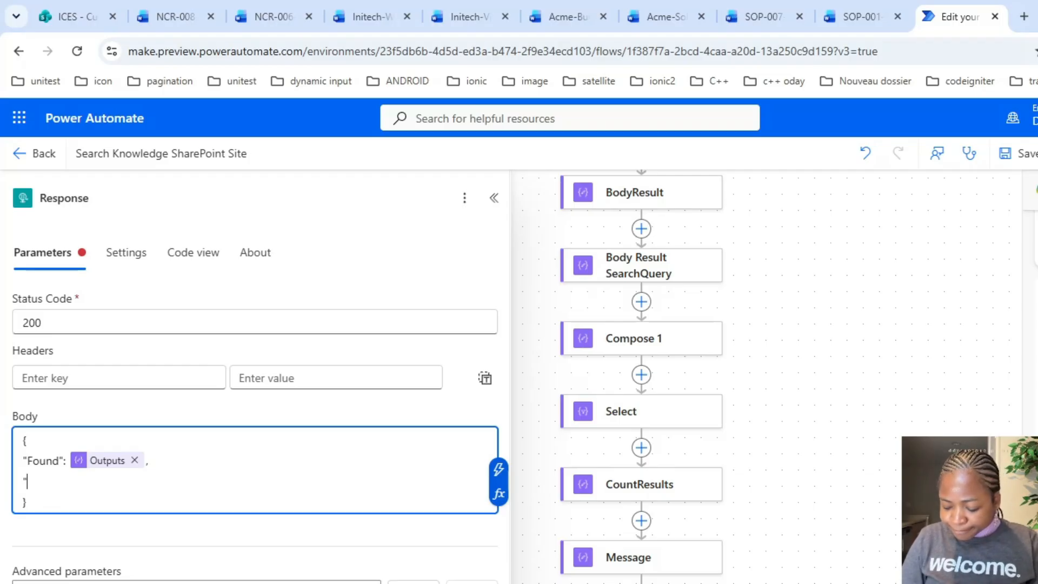
pyautogui.write('Query"')
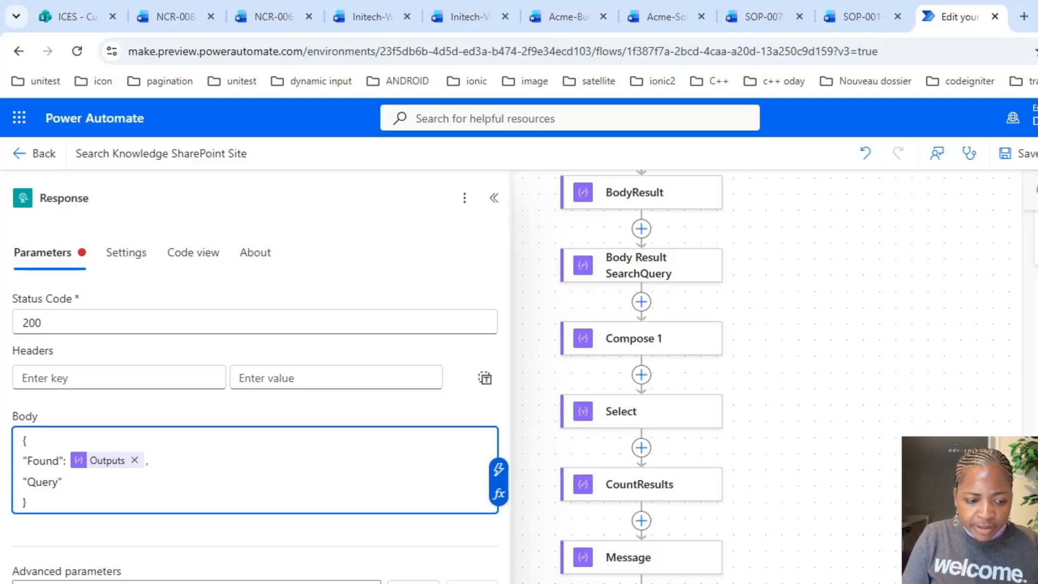
pyautogui.write(':')
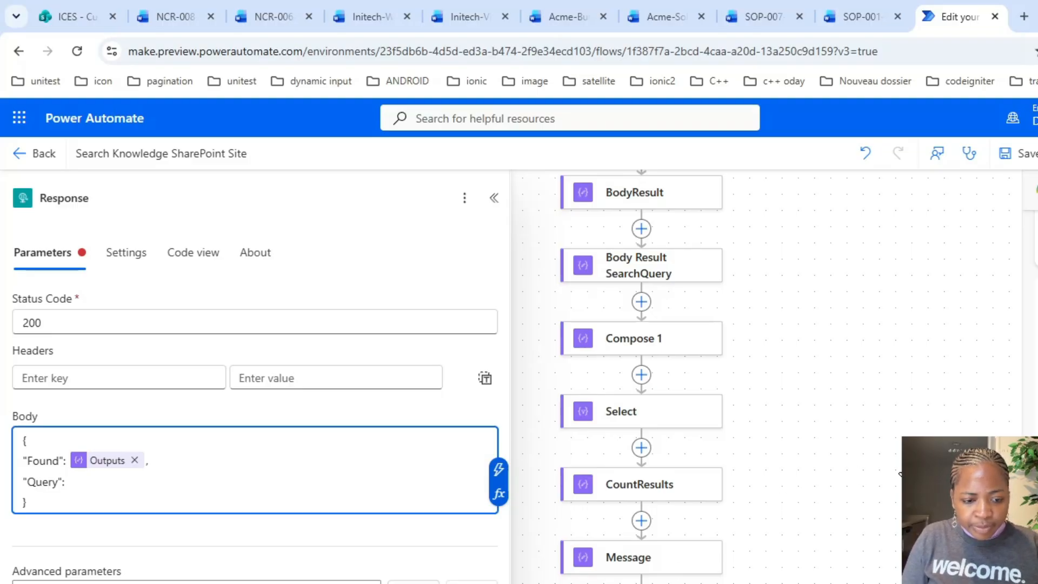
pyautogui.click(499, 470)
pyautogui.scroll(-8, 675, 438)
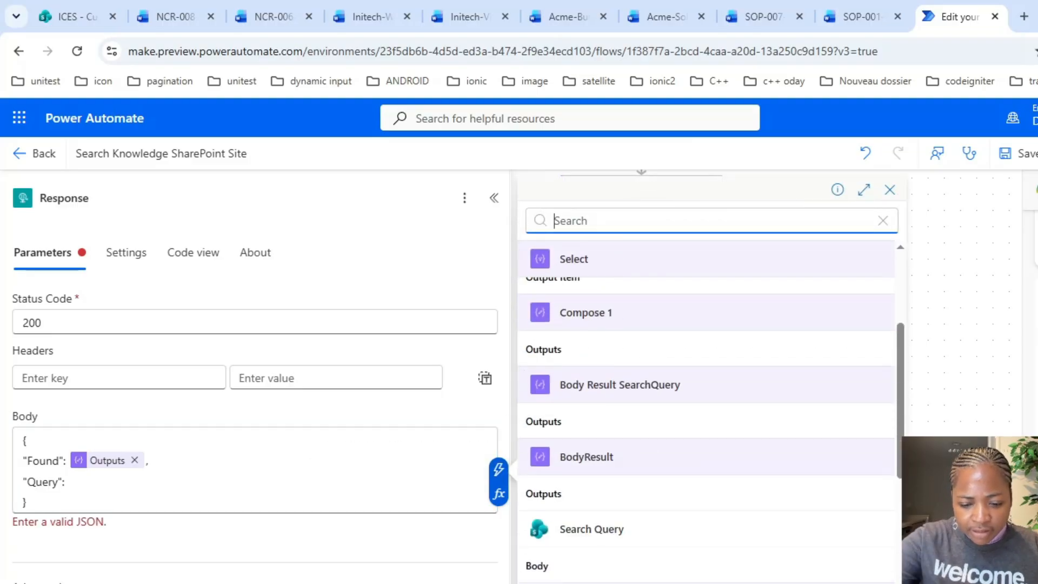
pyautogui.scroll(-3, 675, 438)
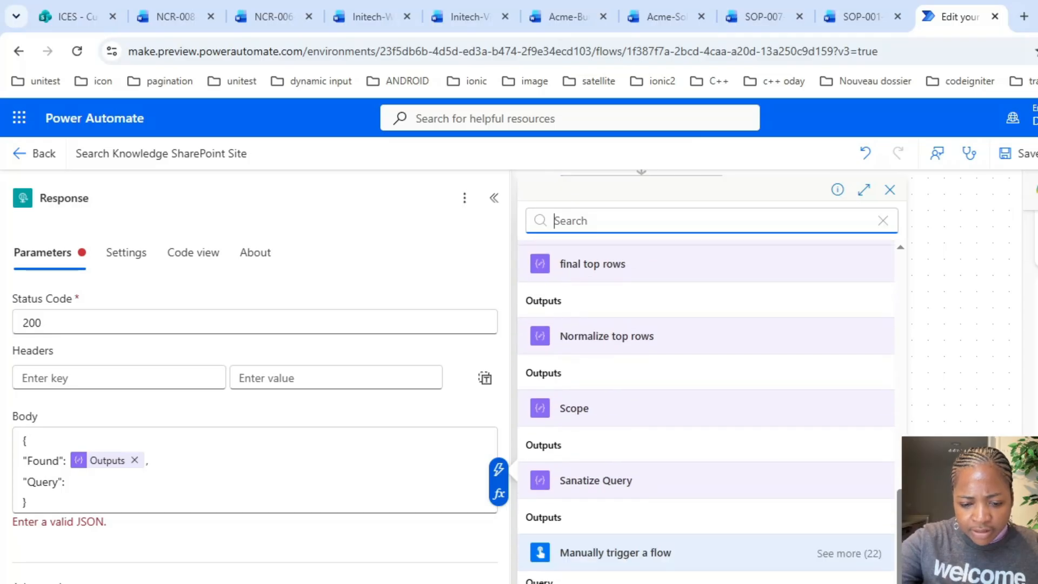
pyautogui.click(544, 517)
pyautogui.write(',')
pyautogui.press('Return')
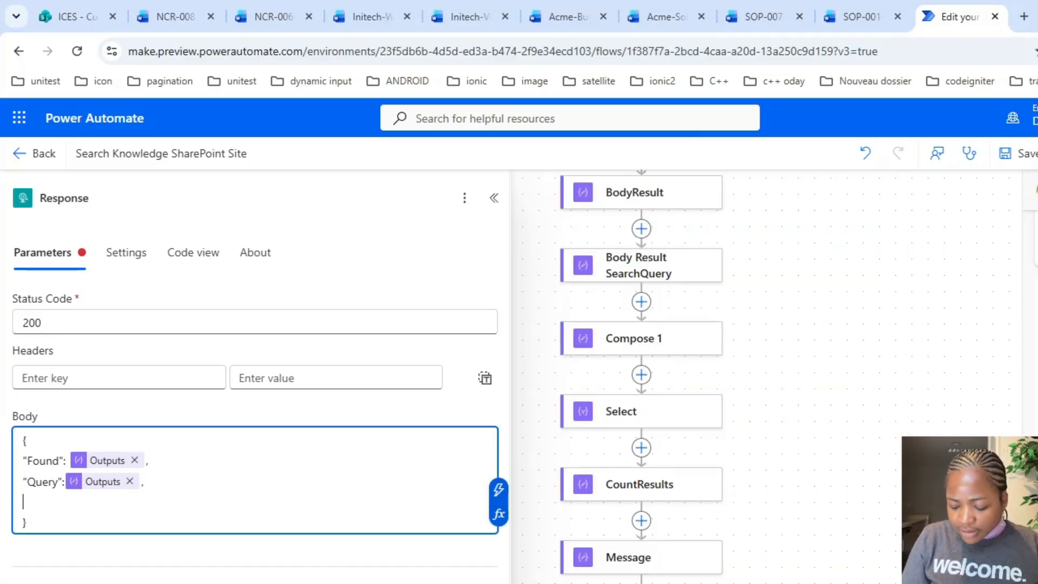
# Add a "Scope" key with the Scope outputs as its value, followed by a comma and a new line
pyautogui.write('"S')
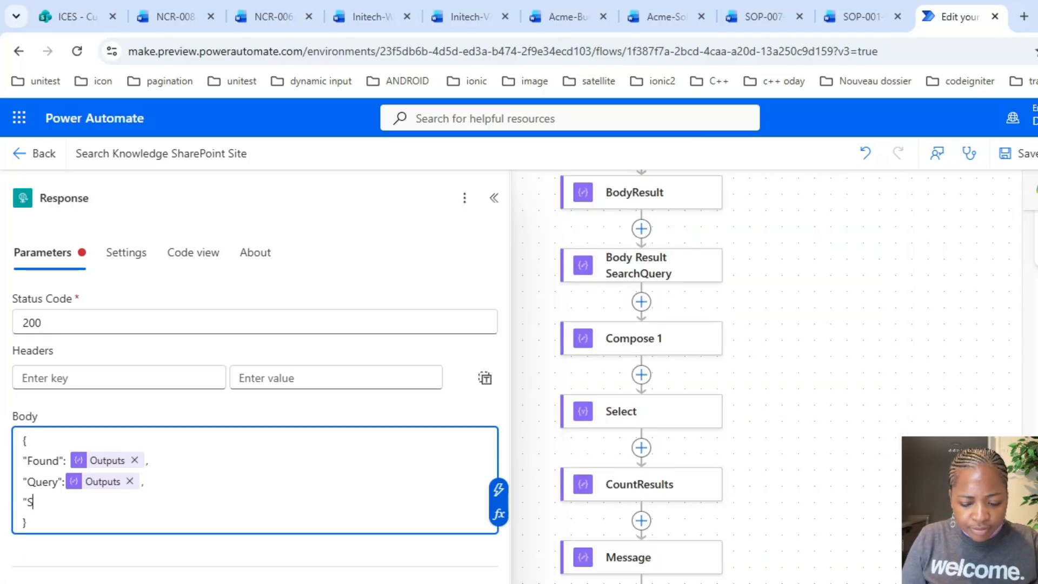
pyautogui.write('cope:')
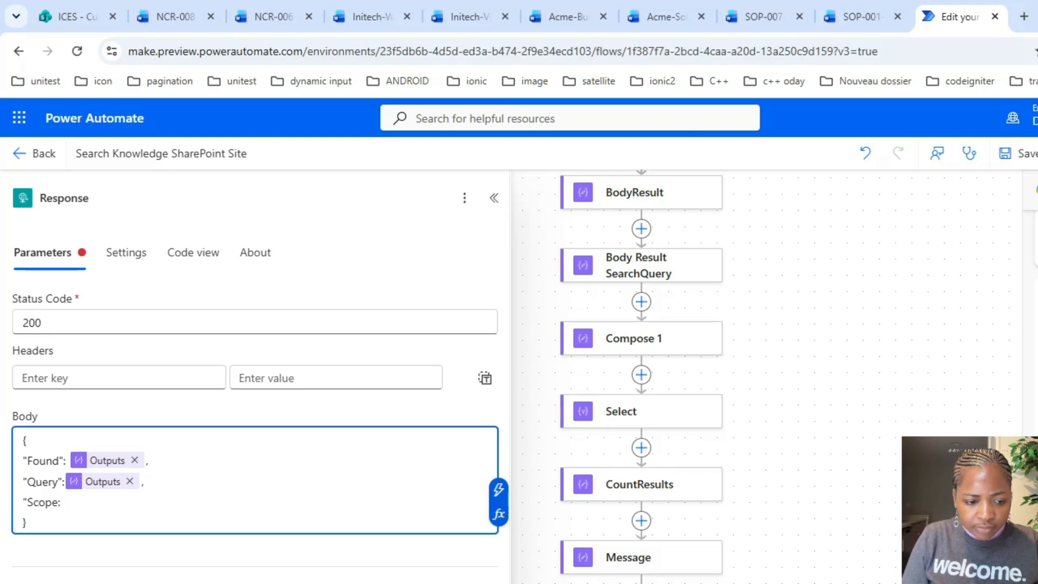
pyautogui.write('"')
pyautogui.press('BackSpace')
pyautogui.press('BackSpace')
pyautogui.write('":')
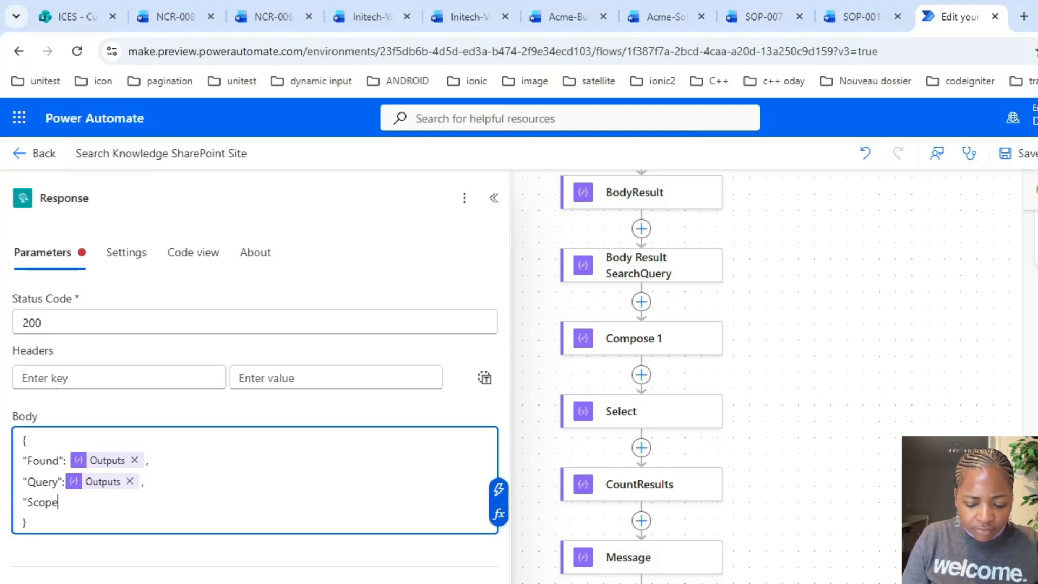
pyautogui.click(498, 491)
pyautogui.scroll(-9, 703, 405)
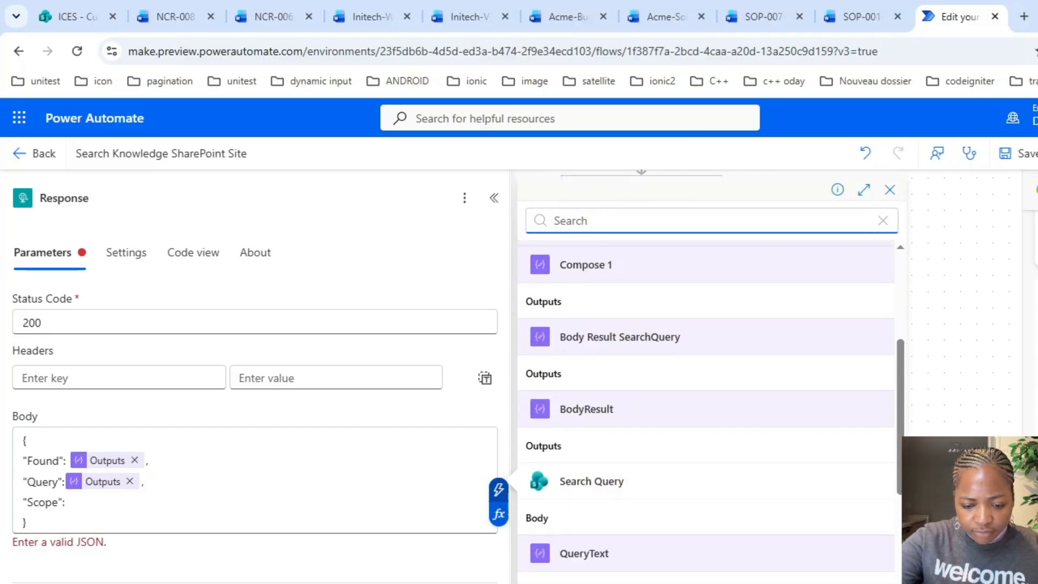
pyautogui.scroll(-3, 703, 406)
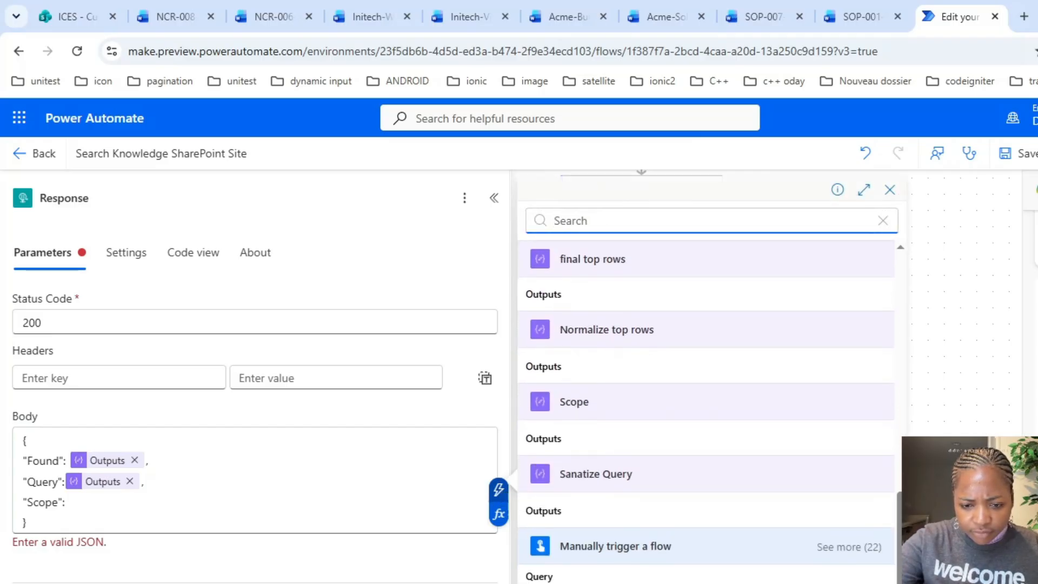
pyautogui.click(574, 401)
pyautogui.write(',')
pyautogui.press('Return')
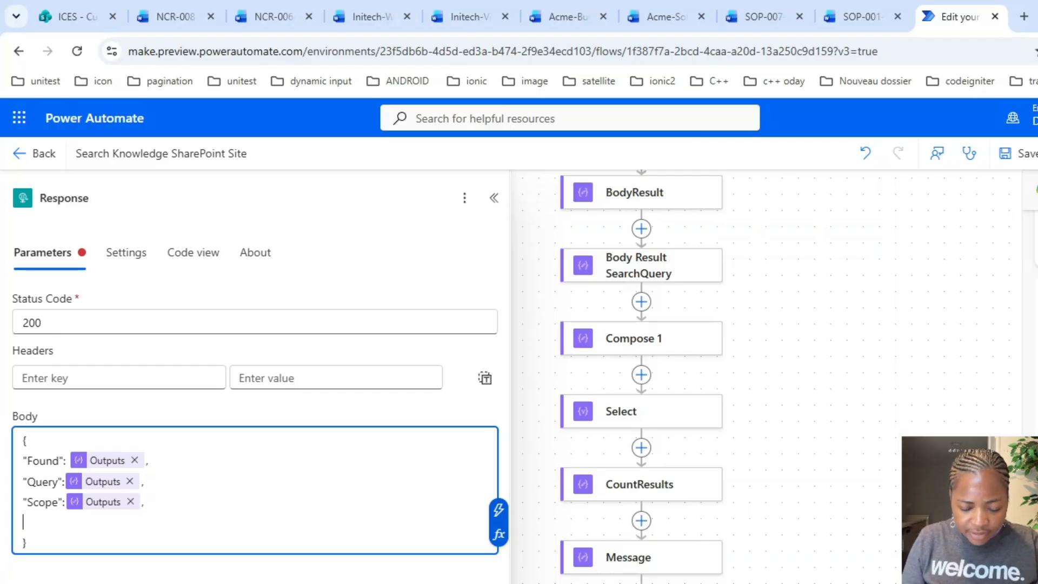
# Add a "Message" key with the Message outputs as its value, followed by a comma and a new line
pyautogui.write('"Messa')
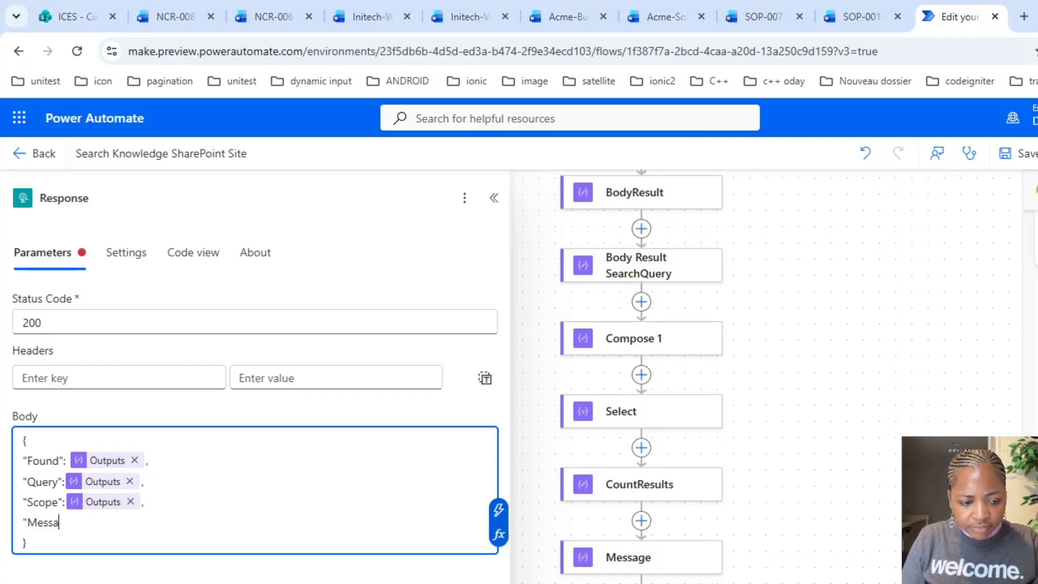
pyautogui.write('ge":')
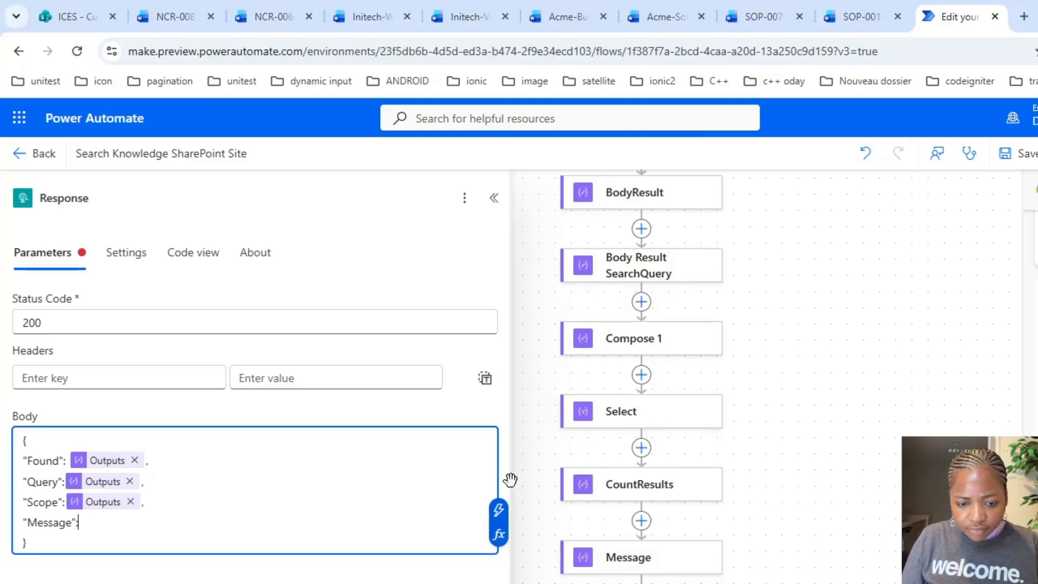
pyautogui.click(499, 510)
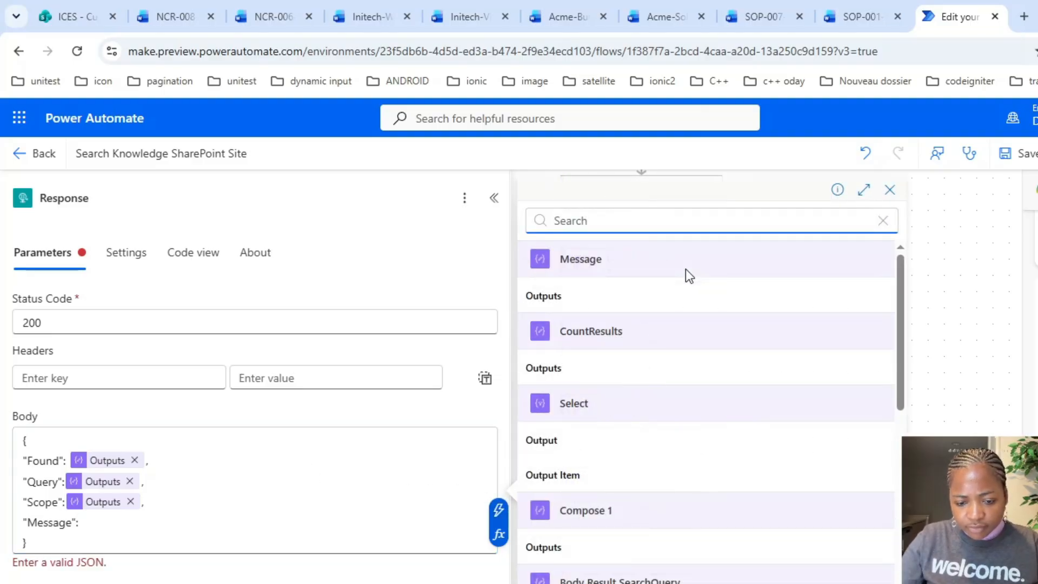
pyautogui.click(685, 268)
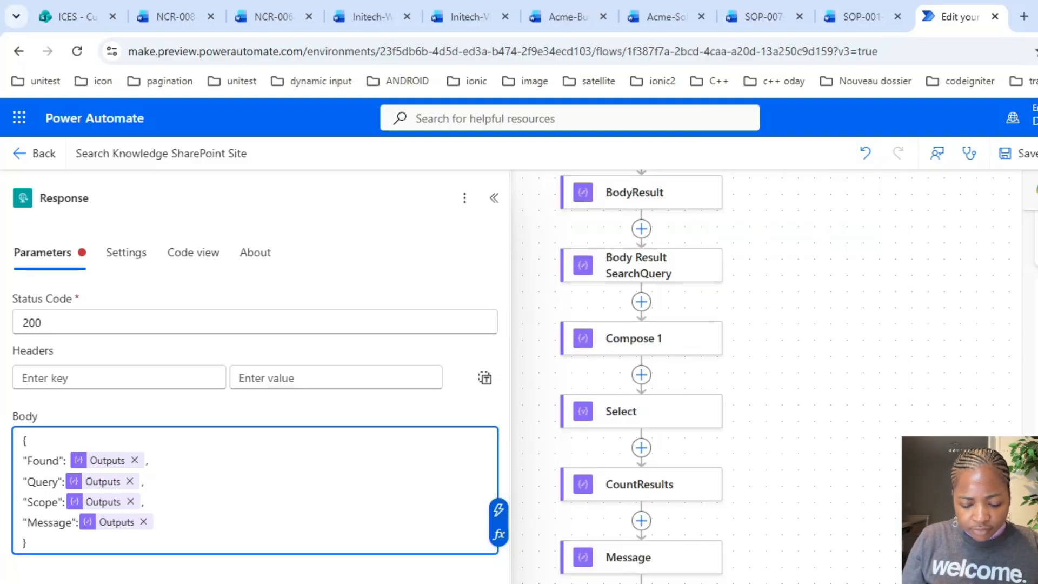
pyautogui.write(',')
pyautogui.press('Return')
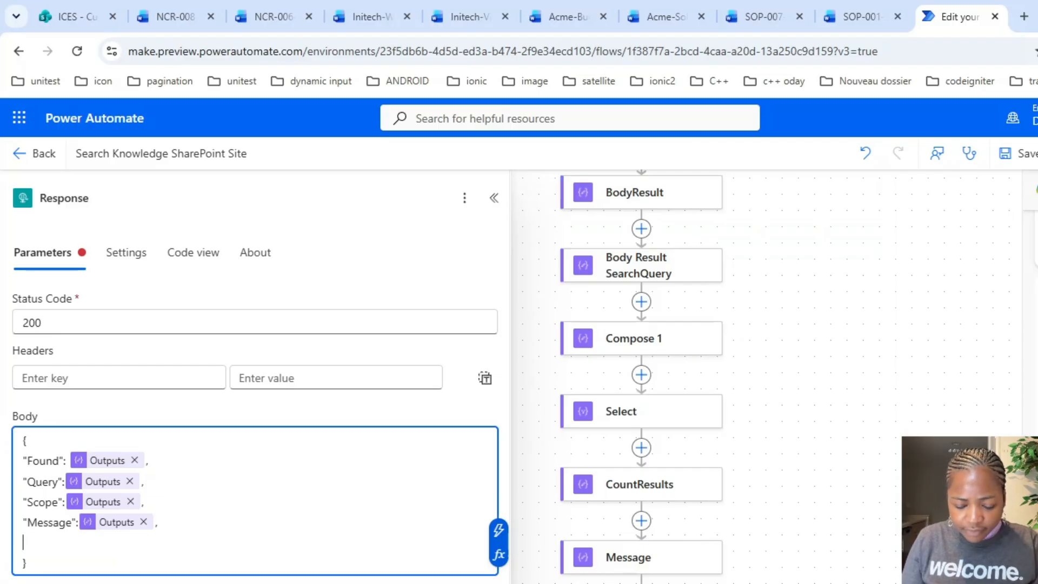
# Add a "Results" key to the Response body with the Select action's Output as its value, and save the flow
pyautogui.write('Result')
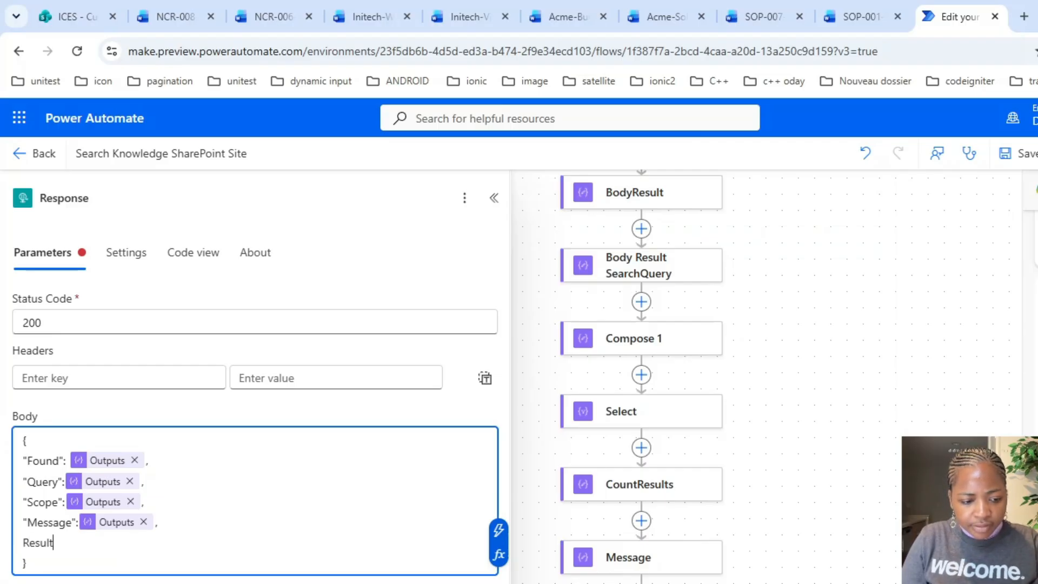
pyautogui.write('s"')
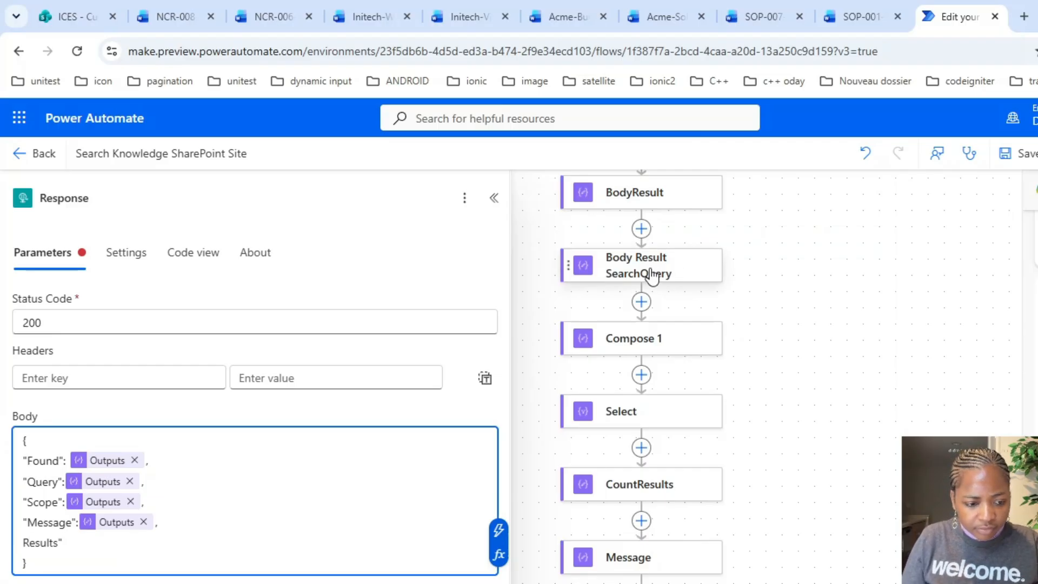
pyautogui.click(23, 542)
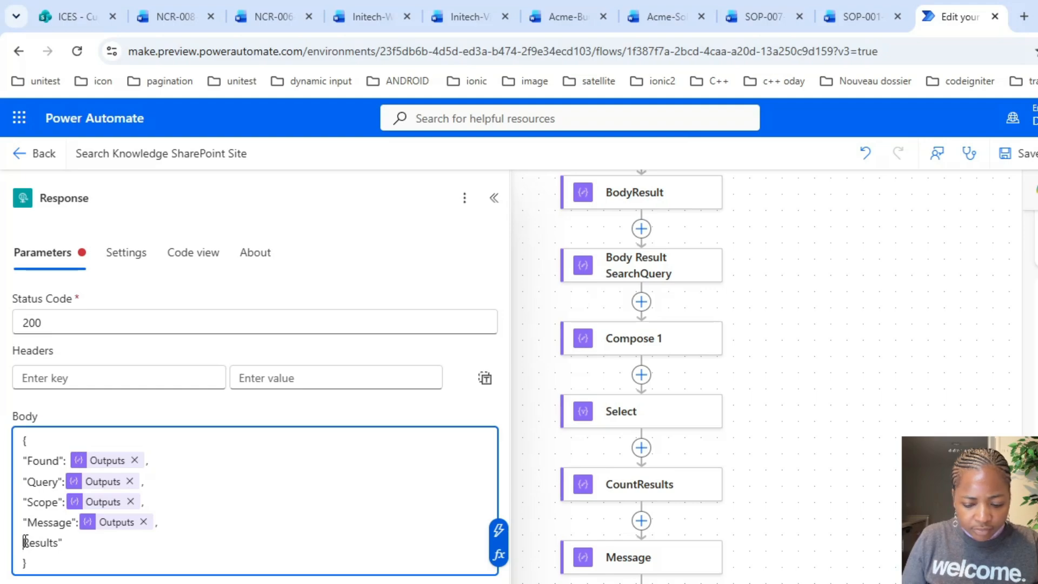
pyautogui.write('"')
pyautogui.click(66, 543)
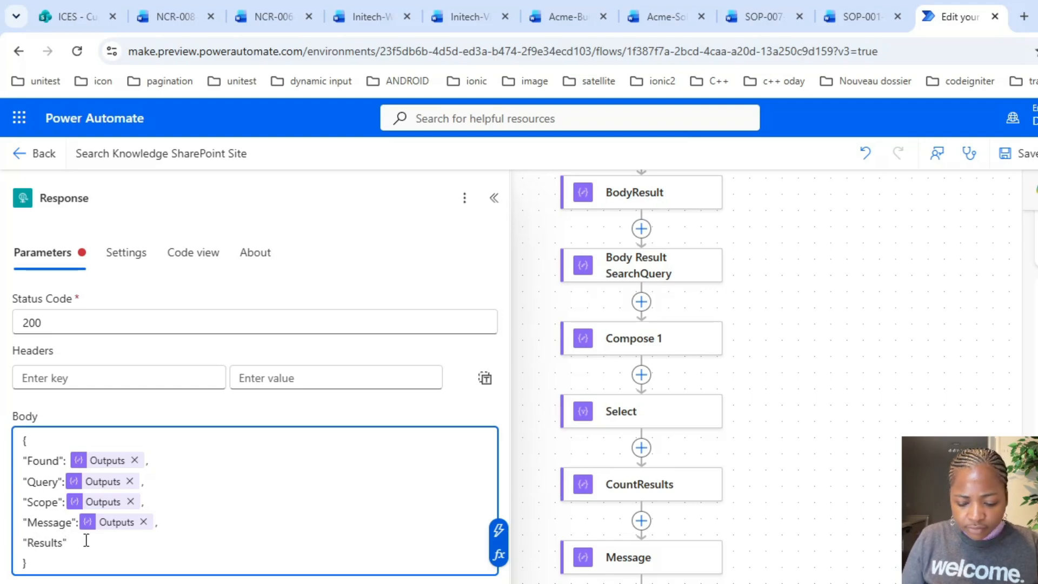
pyautogui.write(':')
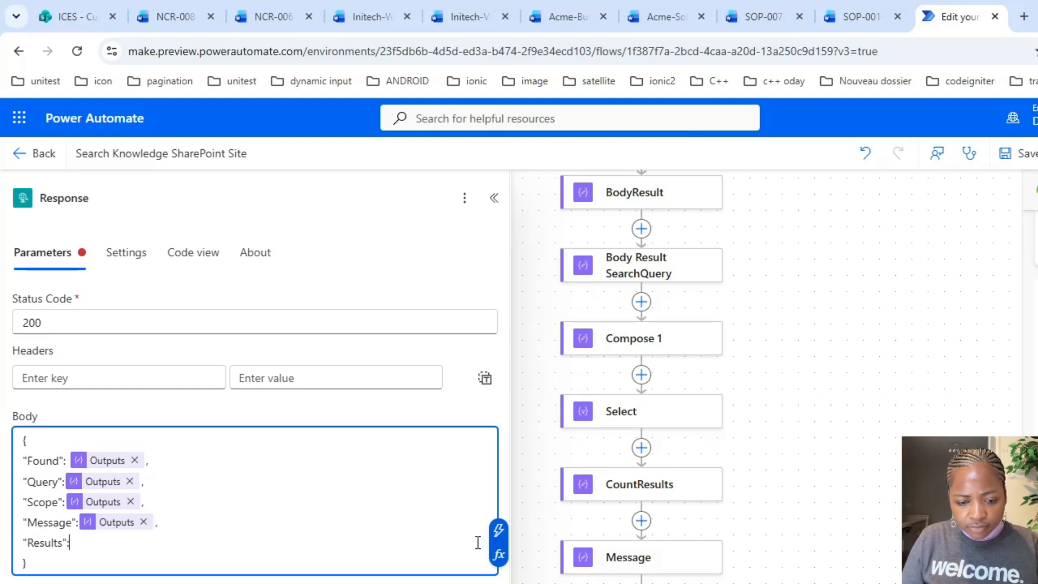
pyautogui.click(498, 530)
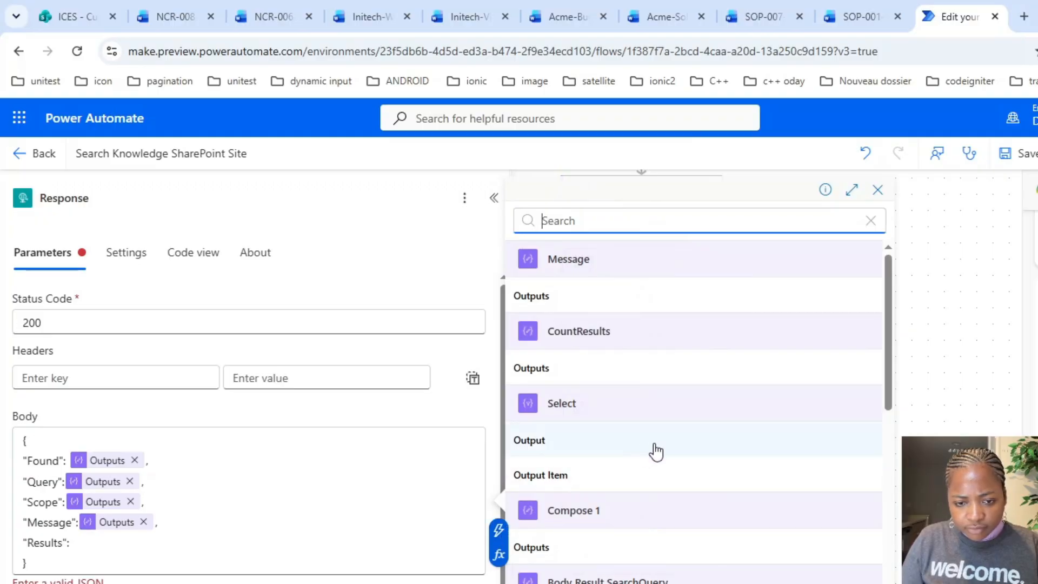
pyautogui.scroll(-1, 656, 452)
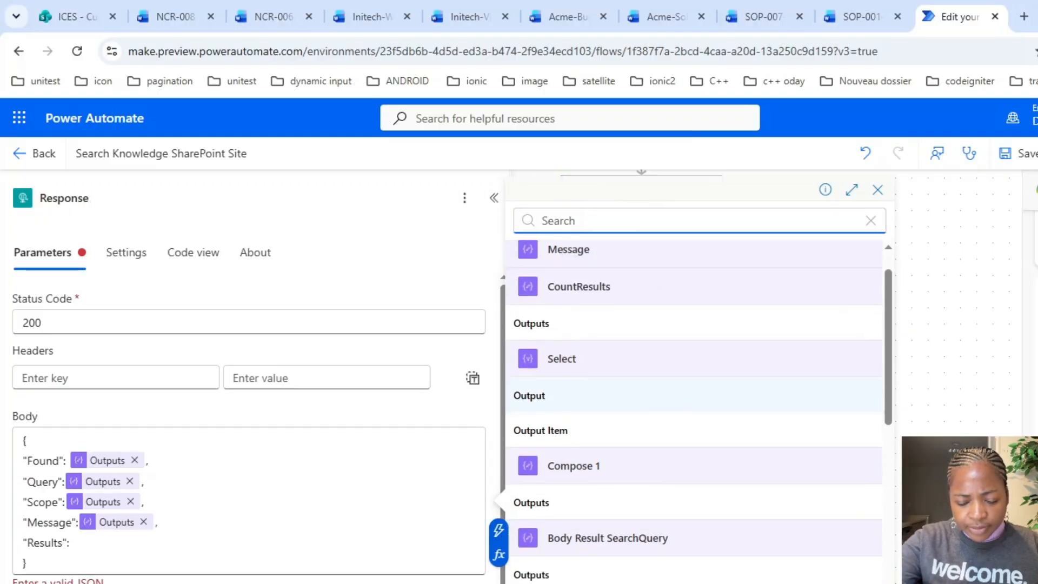
pyautogui.click(530, 395)
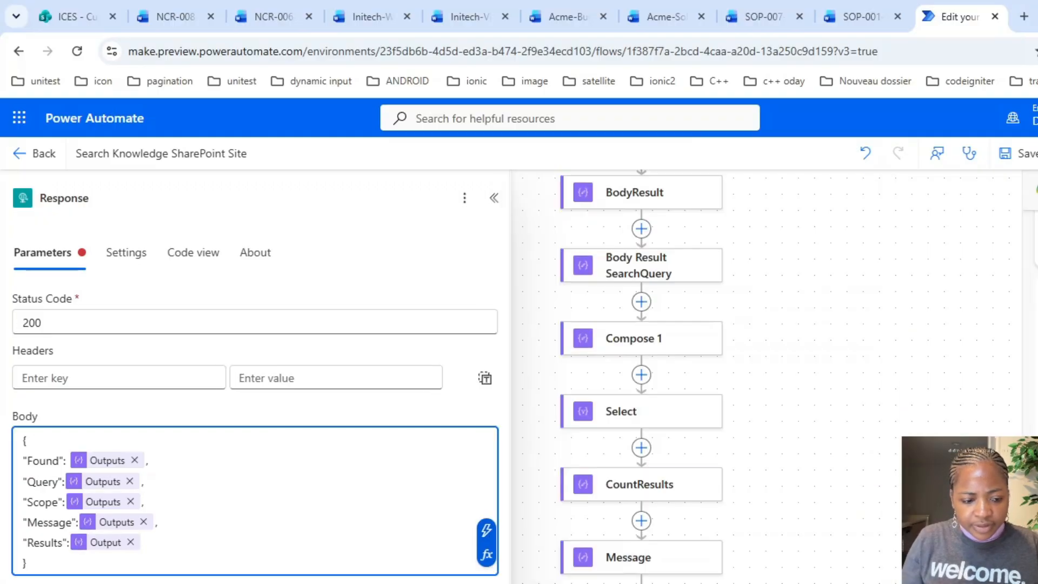
pyautogui.click(1024, 154)
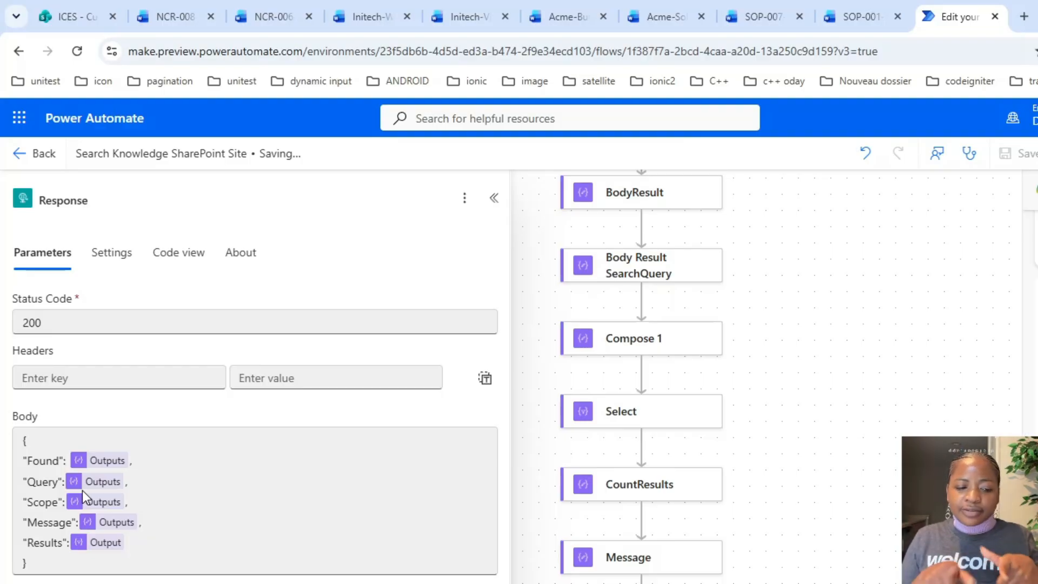
pyautogui.moveTo(99, 472)
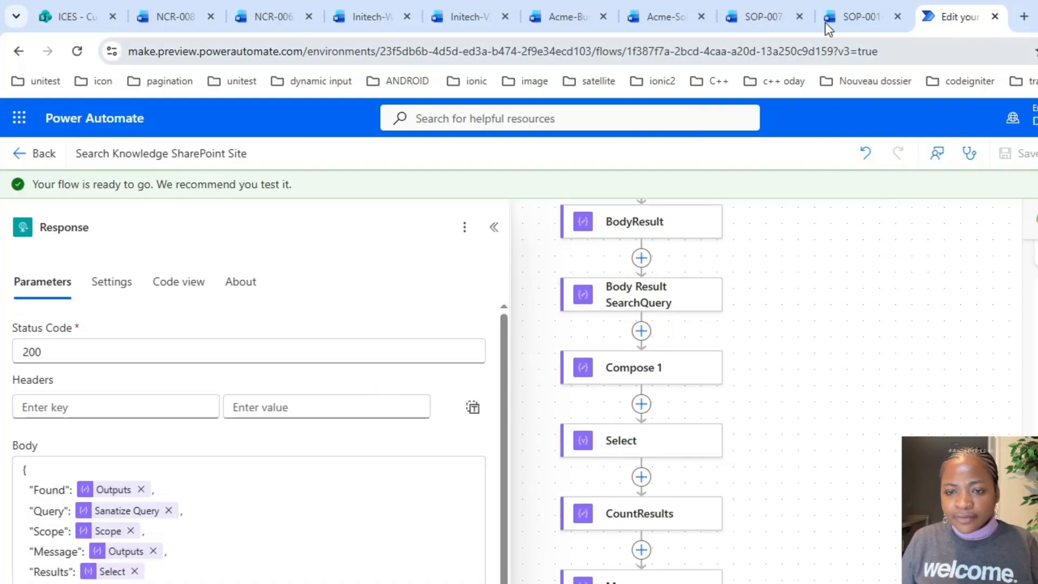
# Switch to the SOP-001-Torque-Wrench-Calibration document in Word and copy the word "Tooling" from its text
pyautogui.click(826, 23)
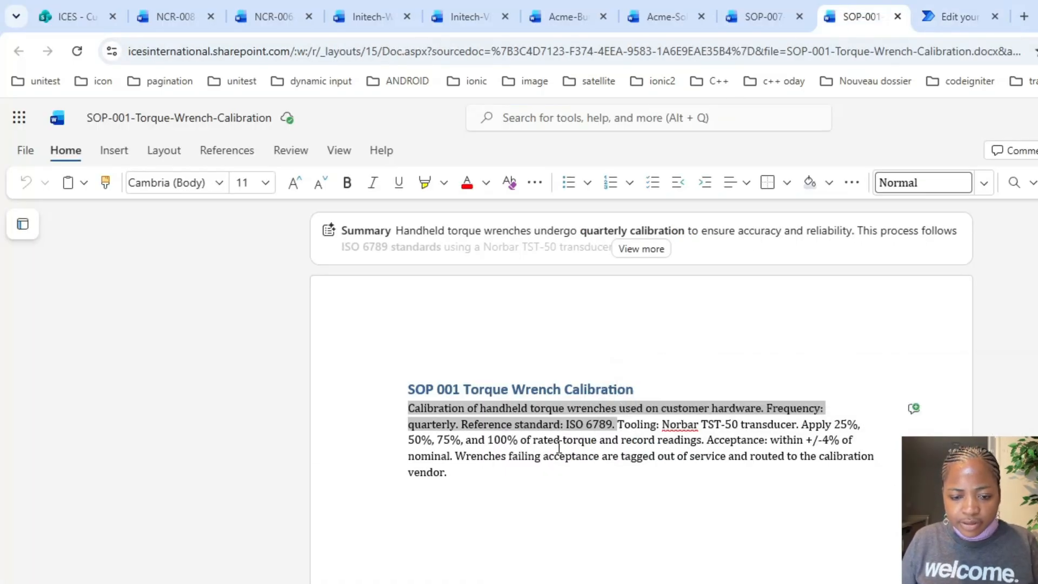
pyautogui.click(560, 444)
pyautogui.doubleClick(629, 424)
pyautogui.hotkey('ctrl', 'c')
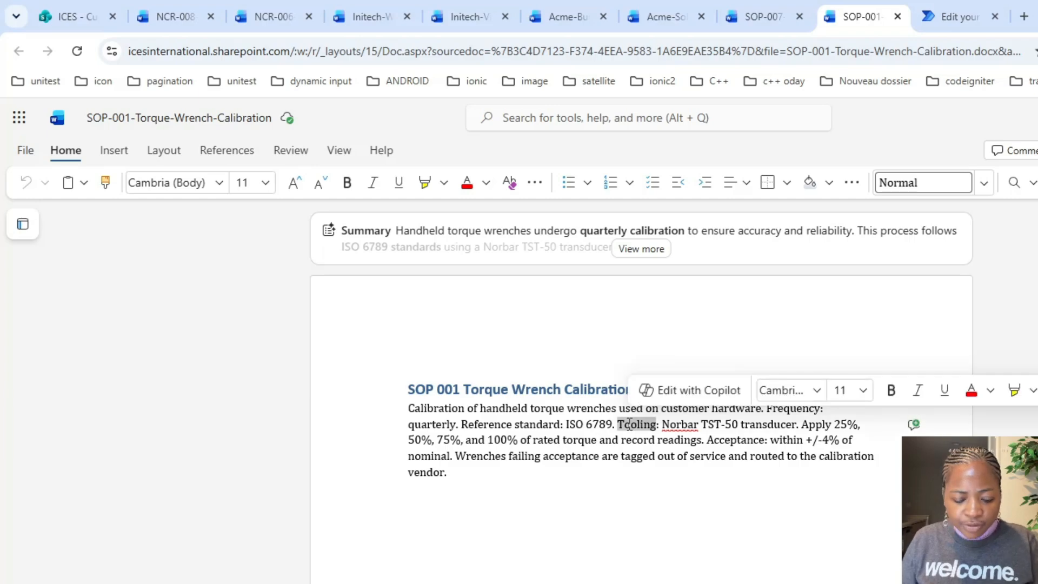
# Return to Power Automate and run a manual test of the flow with Query "Tooling" and Scope "SOP"
pyautogui.click(957, 16)
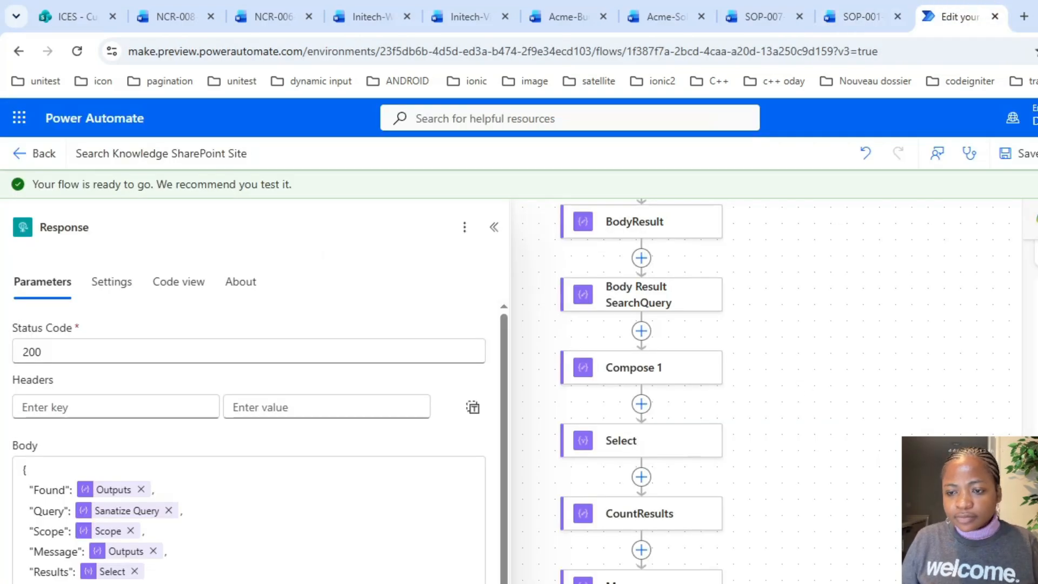
pyautogui.click(1037, 154)
pyautogui.click(998, 195)
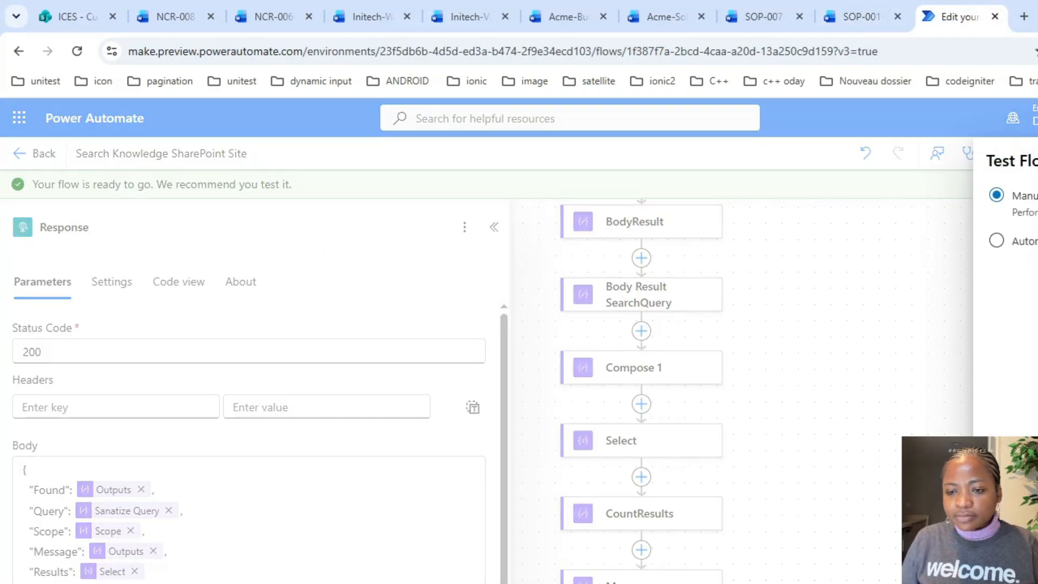
pyautogui.click(1011, 568)
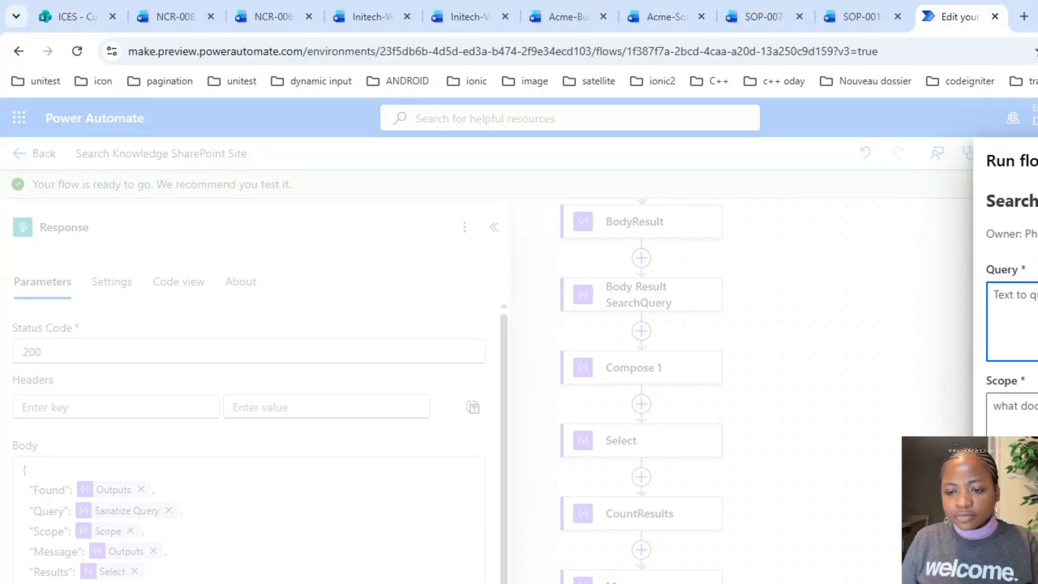
pyautogui.hotkey('ctrl', 'v')
pyautogui.click(1016, 410)
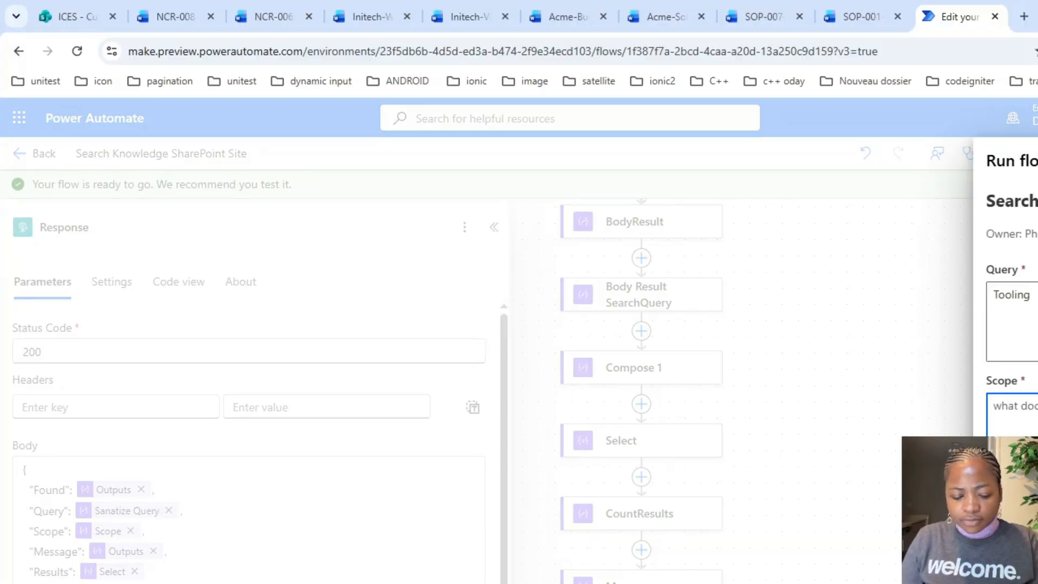
pyautogui.write('SOP')
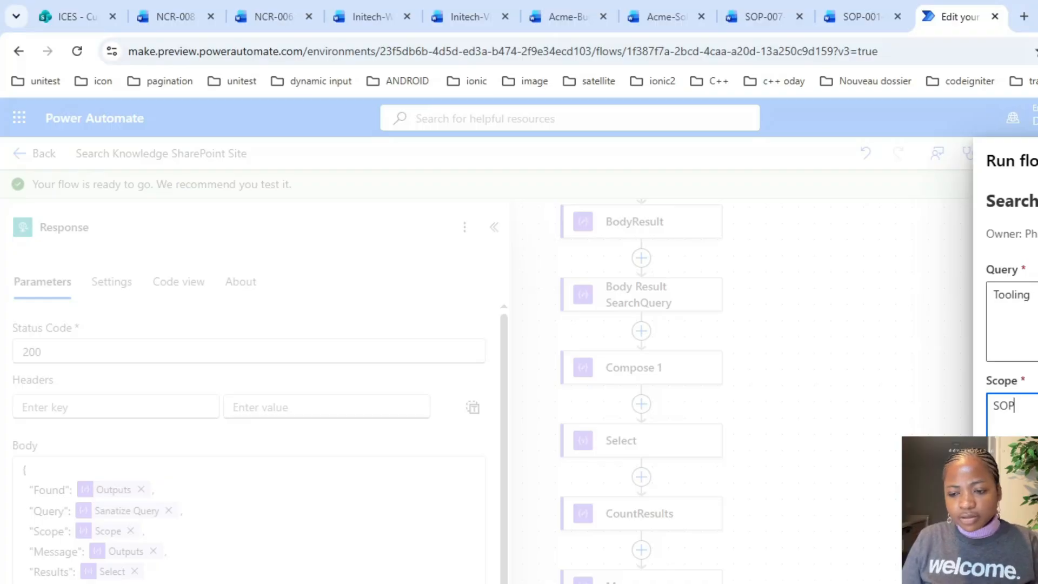
pyautogui.press('Tab')
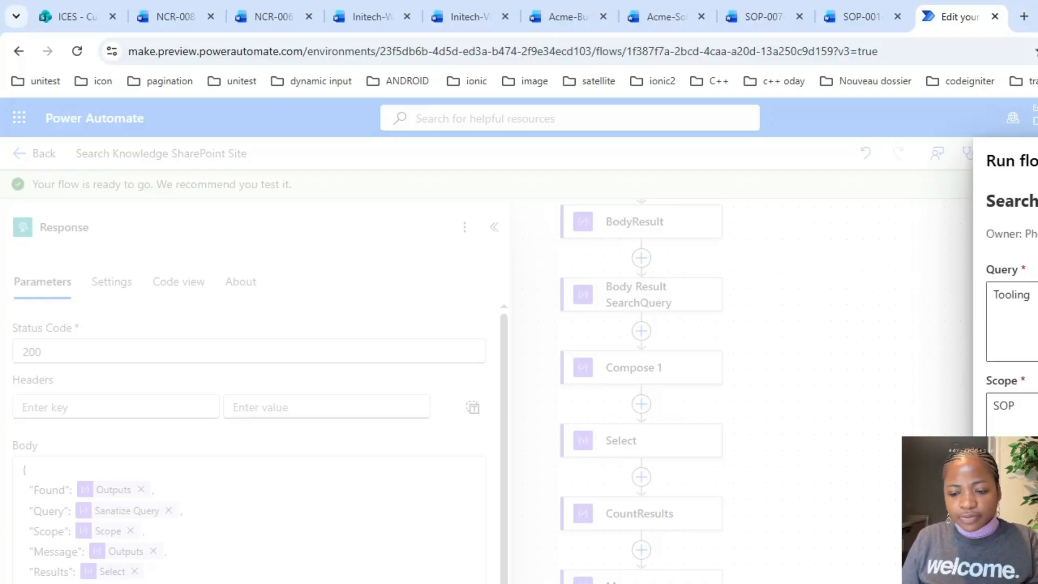
pyautogui.press('Return')
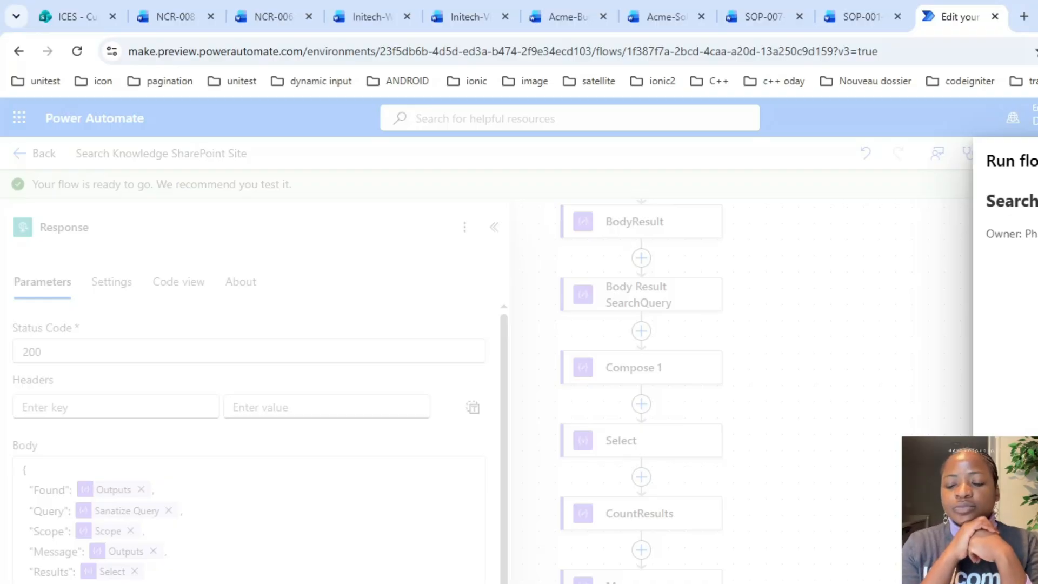
pyautogui.press('Return')
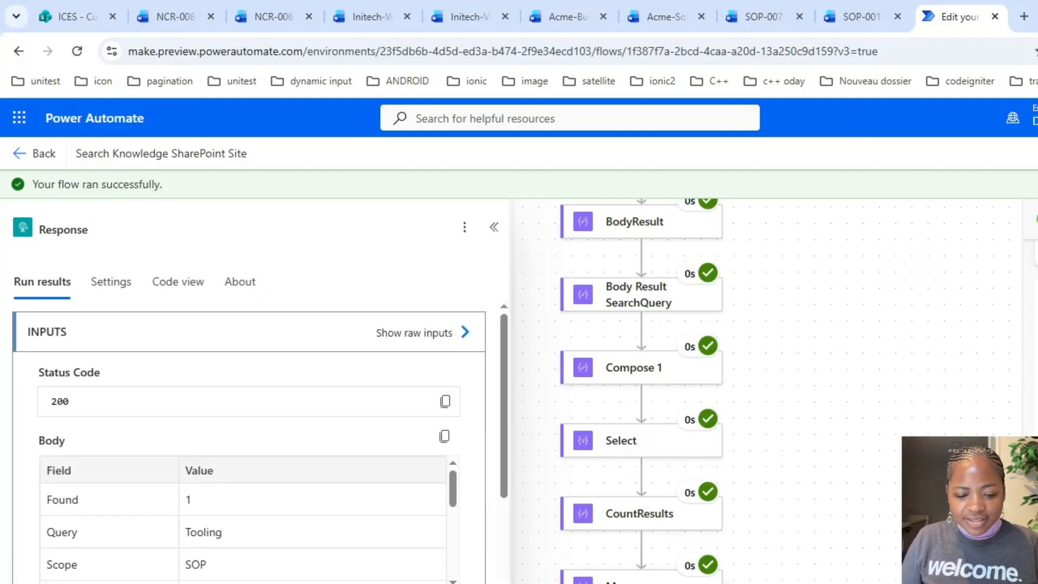
# Open the Response action's raw inputs and examine the title, path and snippet of the returned result
pyautogui.click(423, 332)
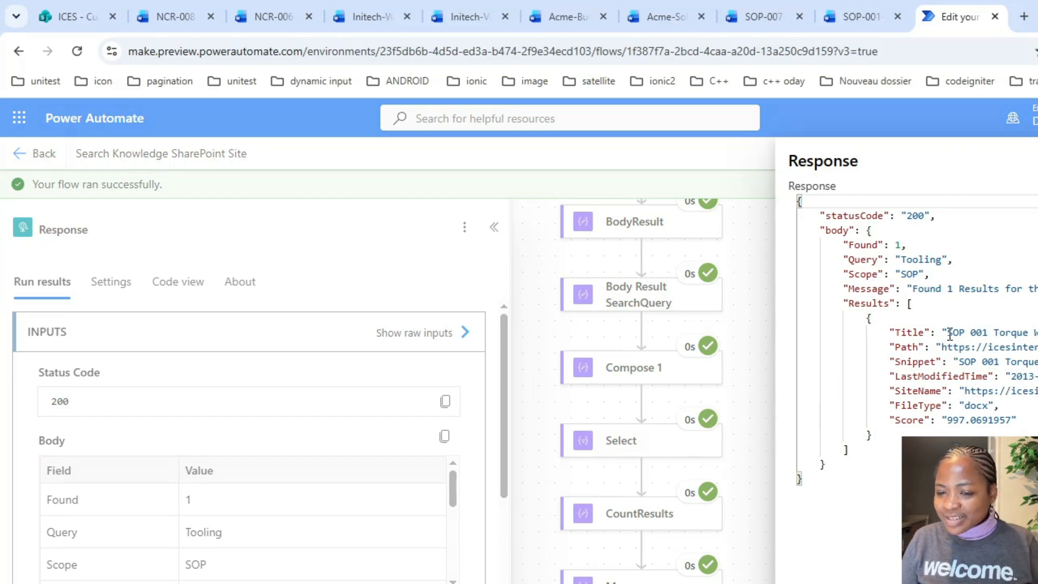
pyautogui.moveTo(948, 333); pyautogui.dragTo(1036, 333)
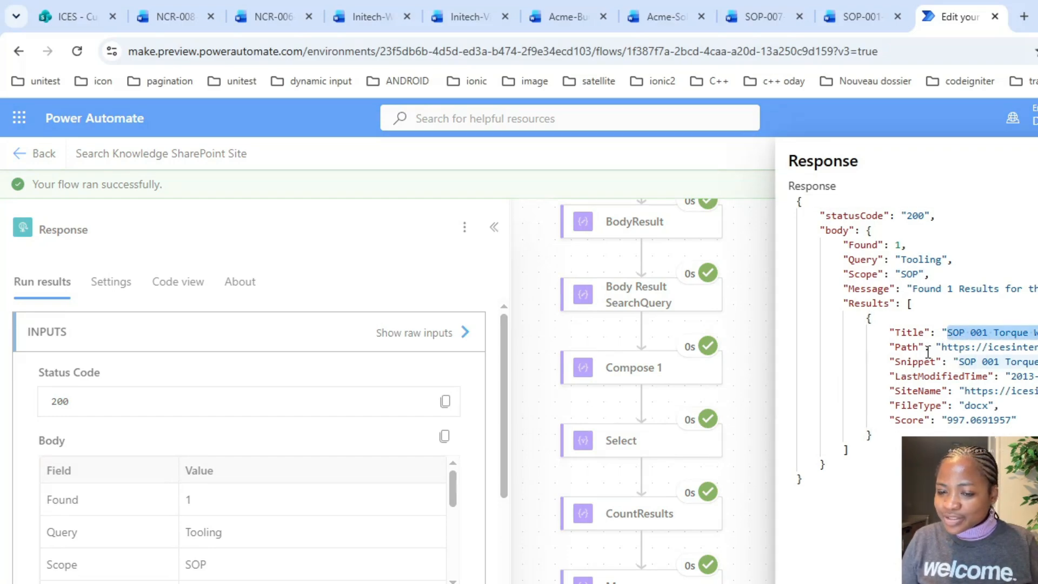
pyautogui.moveTo(933, 346); pyautogui.dragTo(1035, 347)
pyautogui.moveTo(972, 362); pyautogui.dragTo(1036, 361)
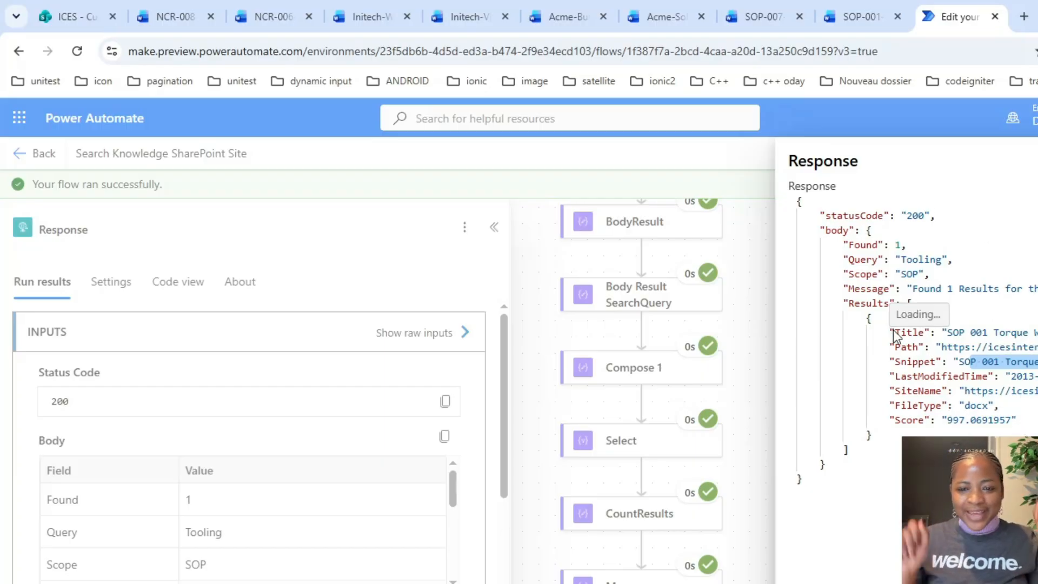
# Switch to the NCR-006-Tombstoning document in Word and select the word "component" as a search term
pyautogui.click(292, 11)
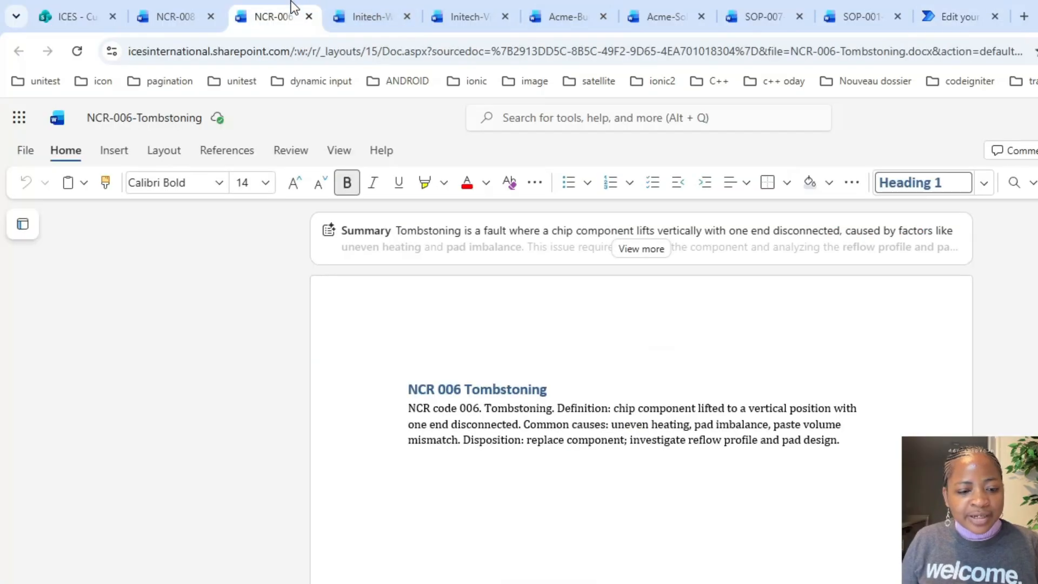
pyautogui.doubleClick(503, 404)
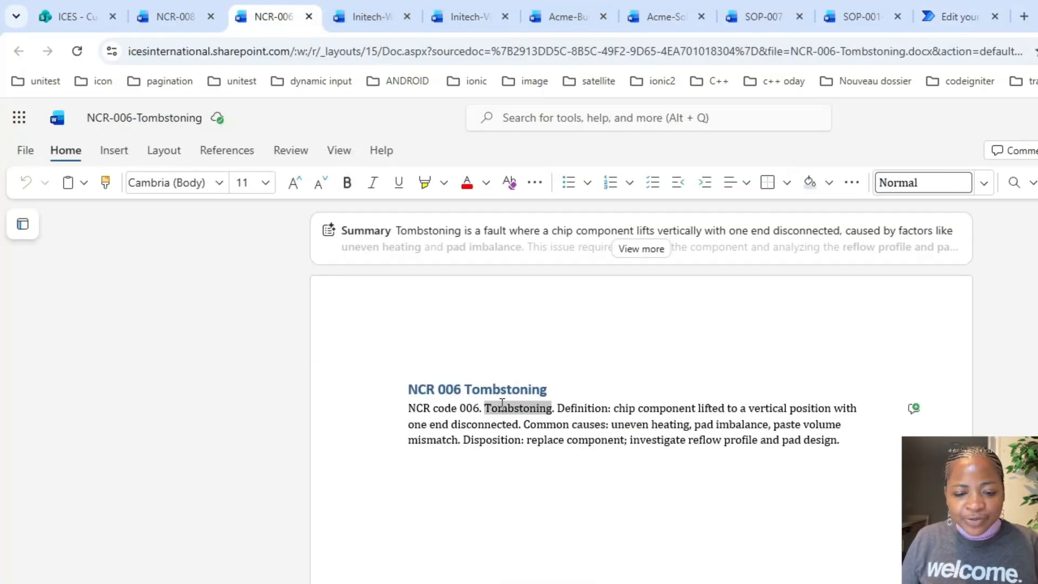
pyautogui.doubleClick(659, 409)
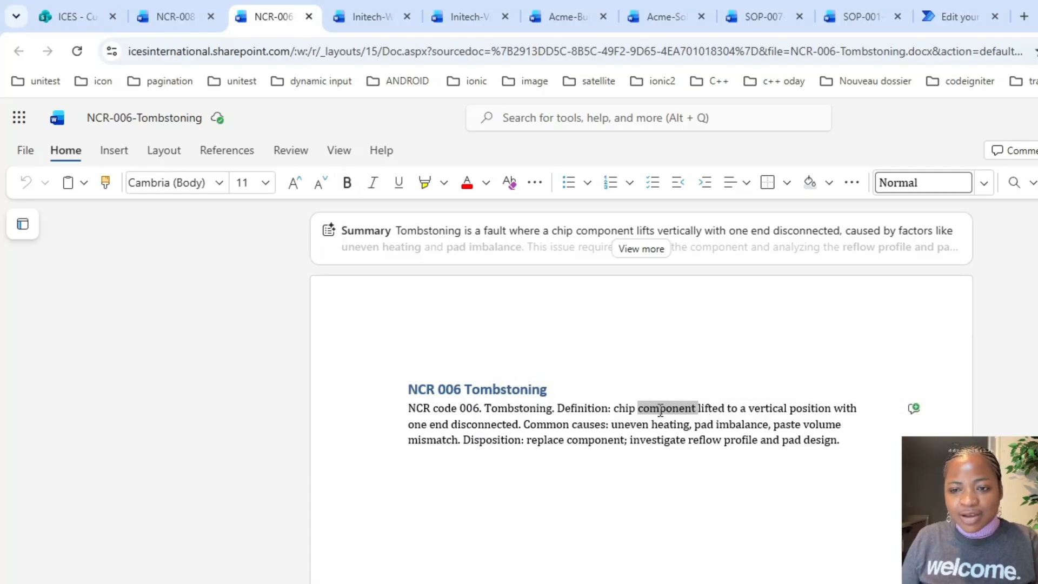
# Return to Power Automate, reopen the flow for editing and review the expression in the Scope action
pyautogui.click(931, 8)
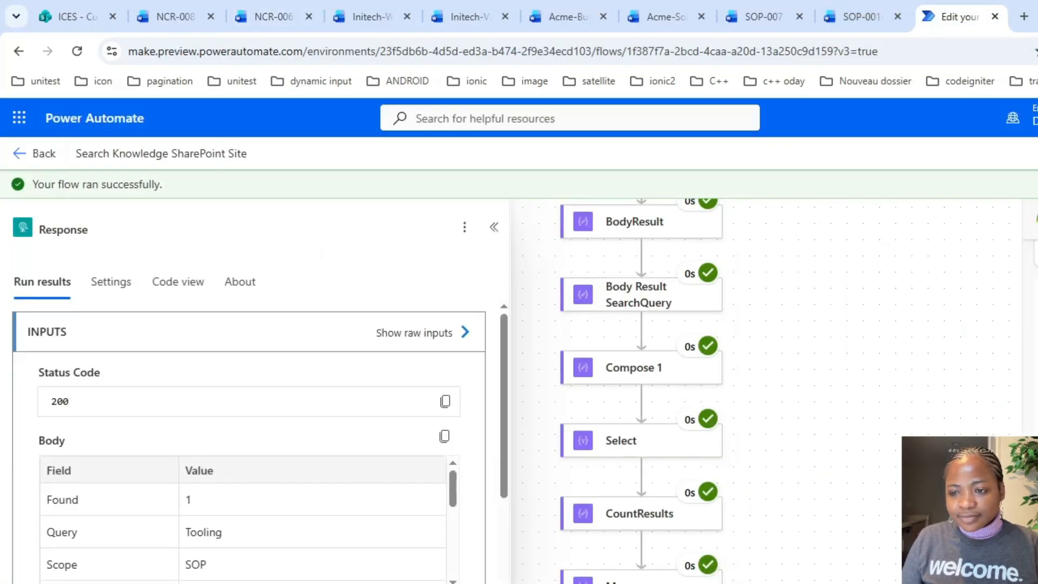
pyautogui.click(1036, 153)
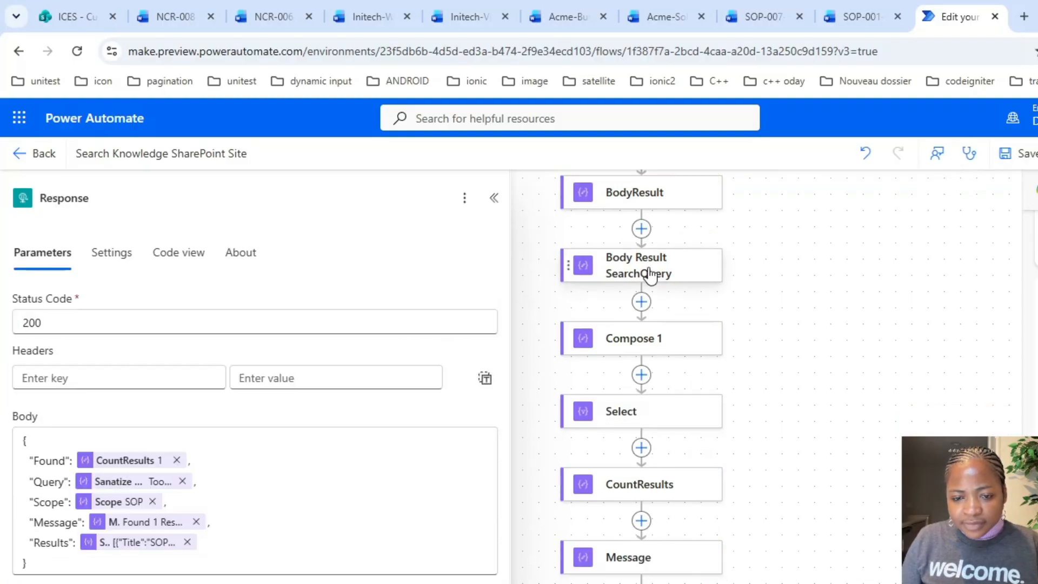
pyautogui.scroll(9, 656, 273)
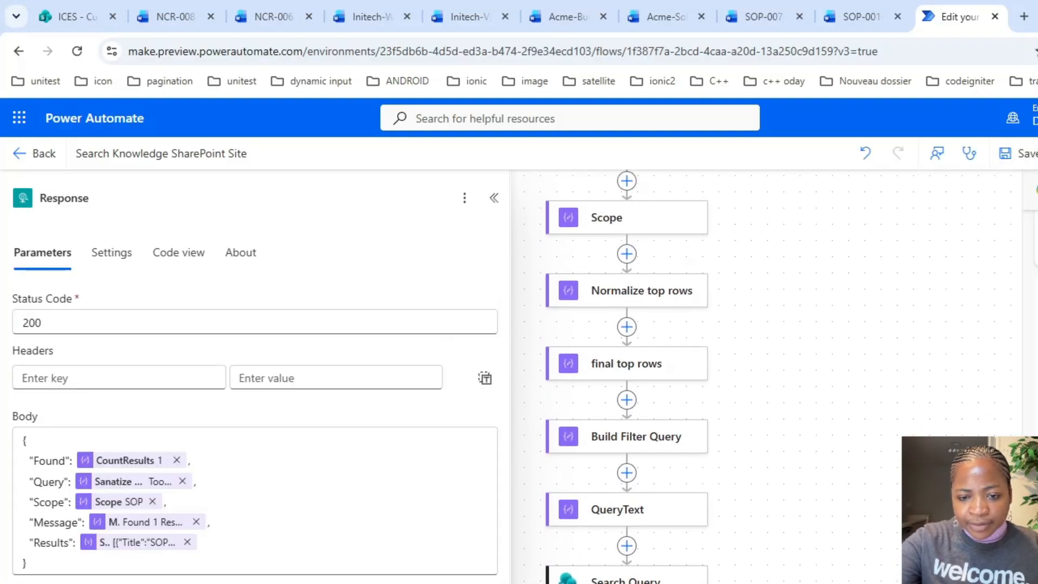
pyautogui.click(622, 217)
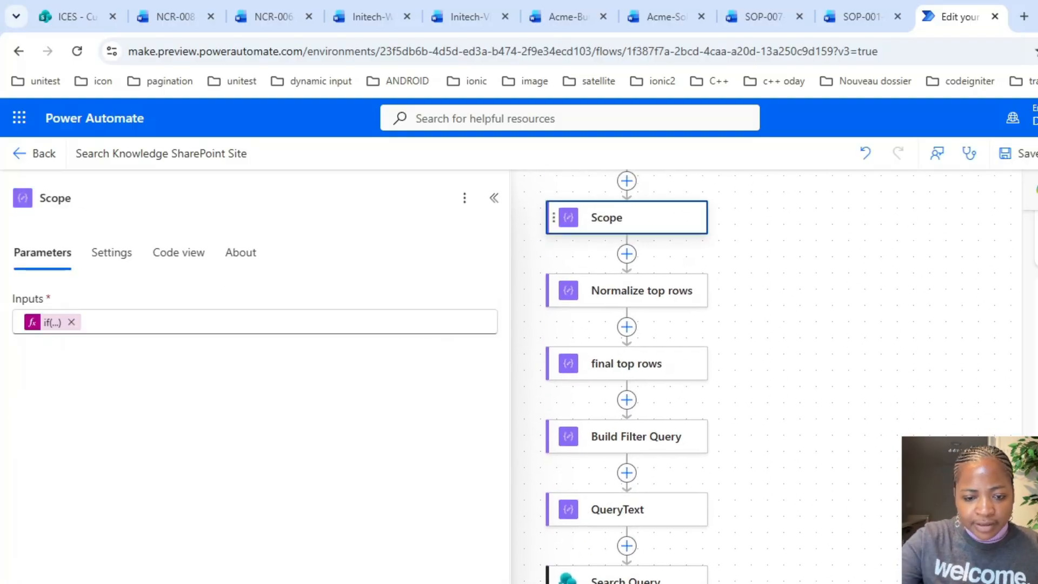
pyautogui.click(50, 324)
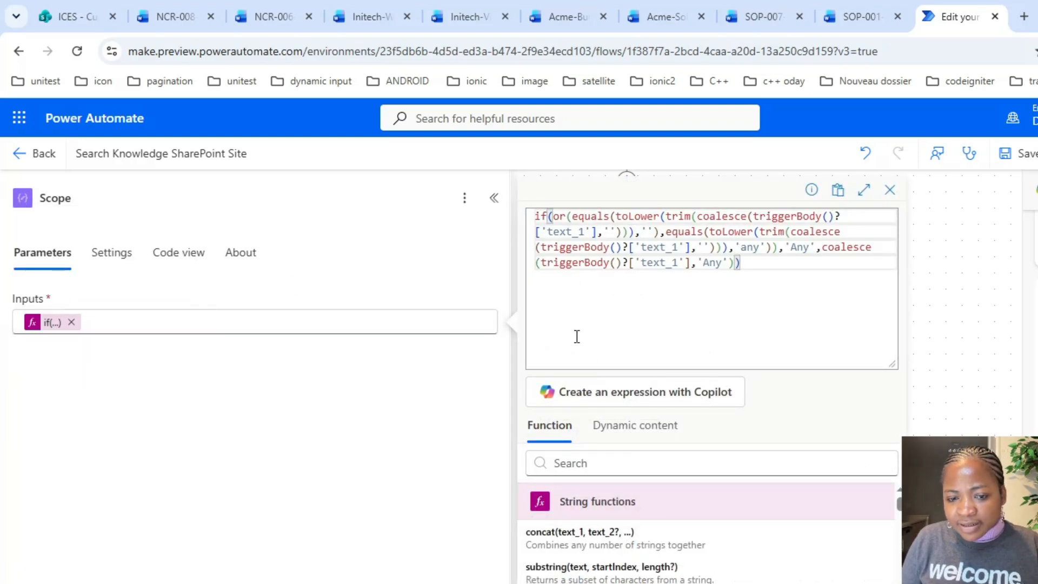
pyautogui.click(356, 529)
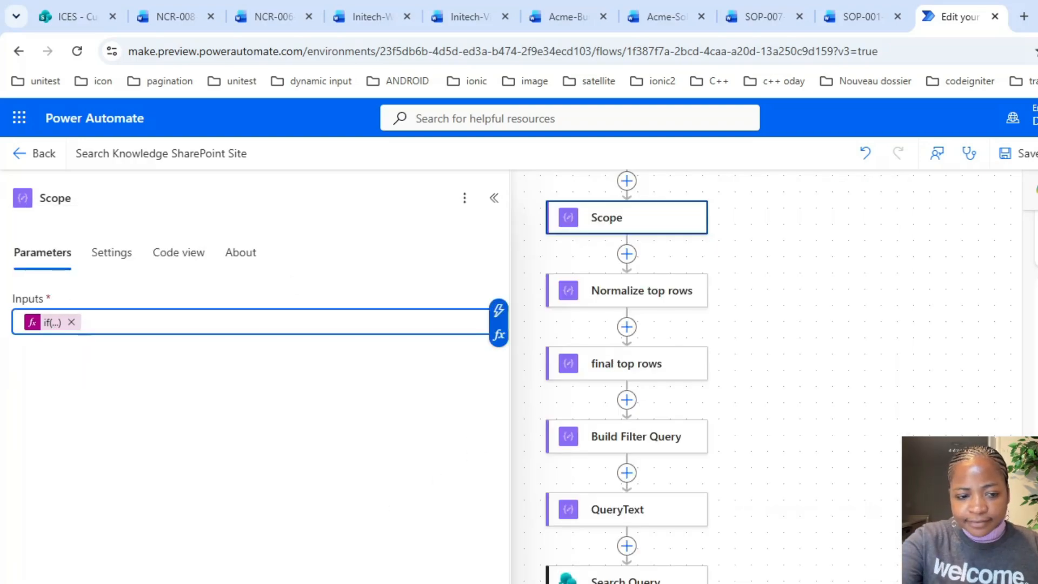
pyautogui.click(622, 217)
# Review the Build Filter Query expression to check which scope values and SharePoint paths it uses
pyautogui.click(622, 437)
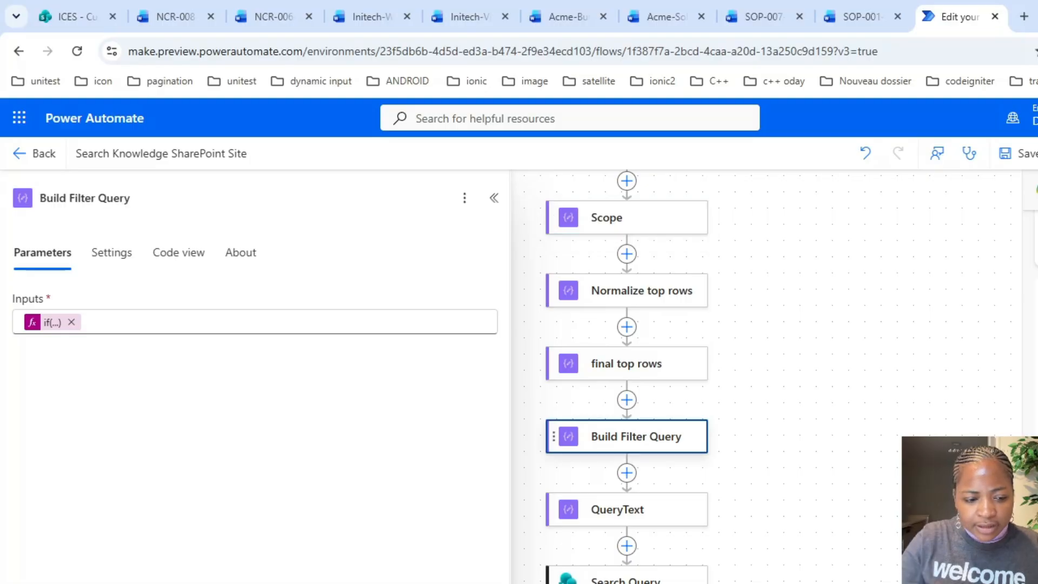
pyautogui.click(45, 325)
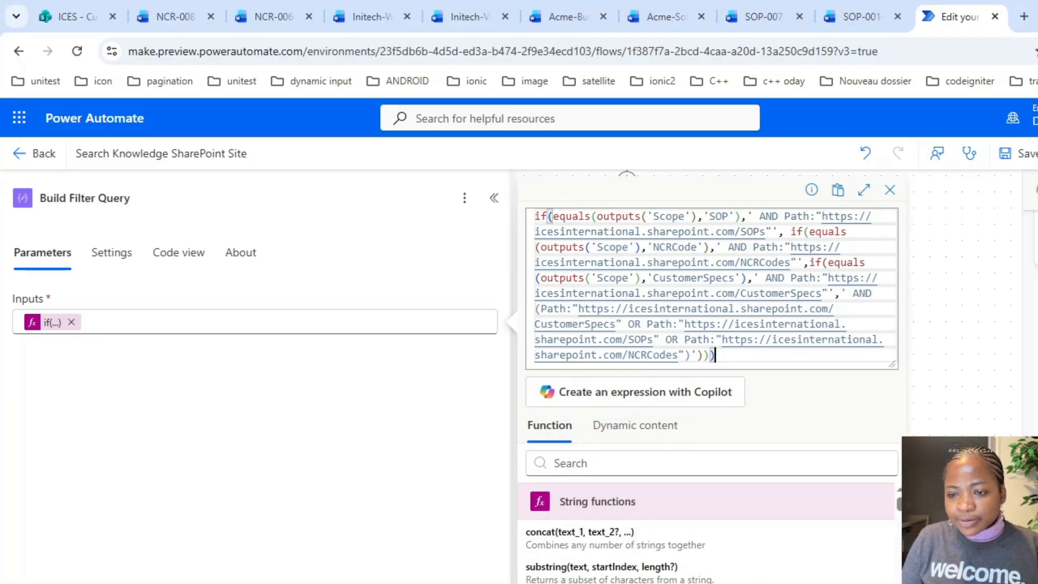
pyautogui.click(890, 190)
# Run a manual test of the flow with the query "component" and the scope "NCRCode"
pyautogui.click(1037, 153)
pyautogui.click(996, 195)
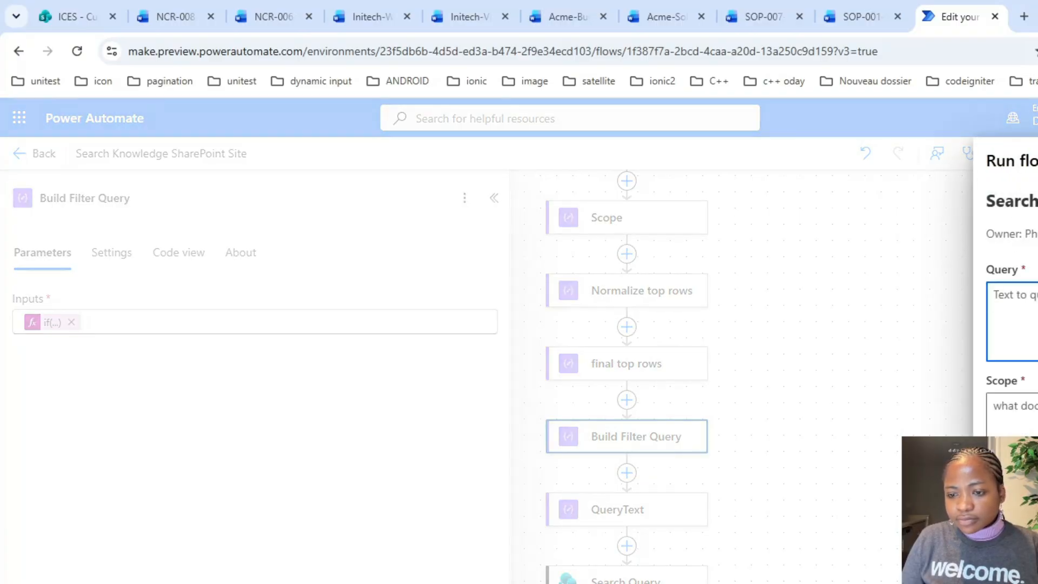
pyautogui.hotkey('ctrl', 'v')
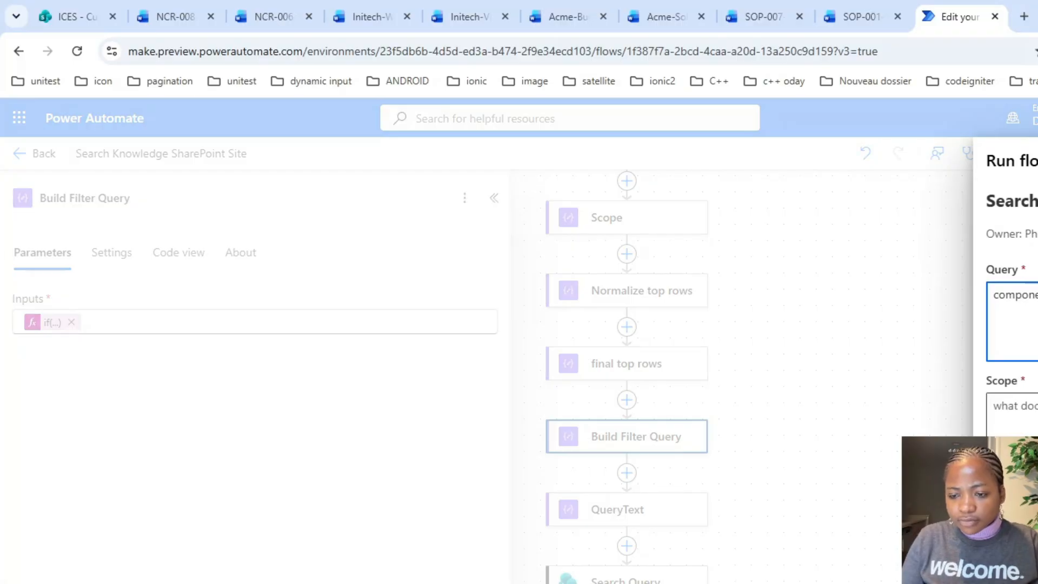
pyautogui.click(1017, 406)
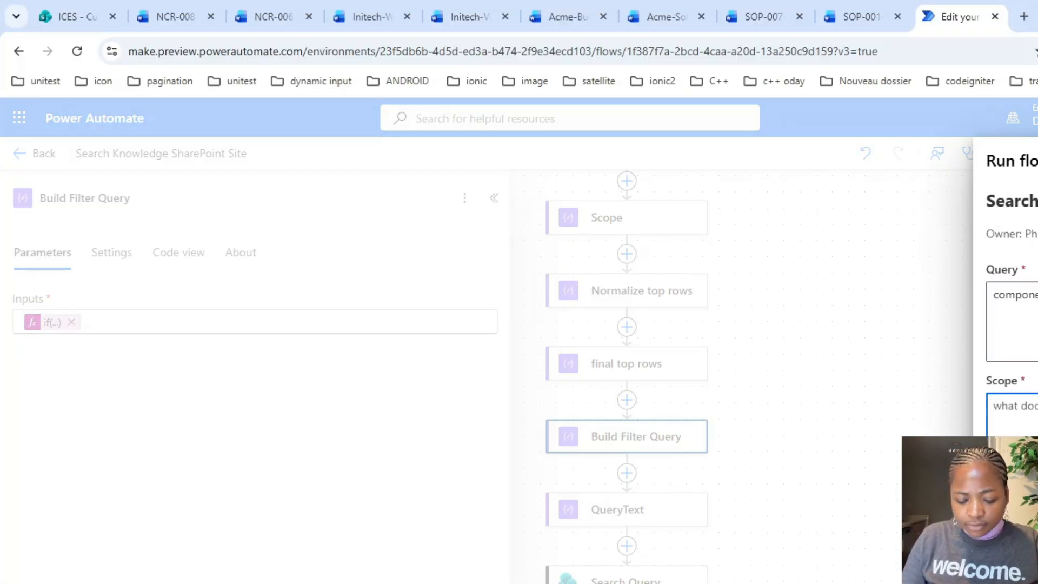
pyautogui.write('NCRCode')
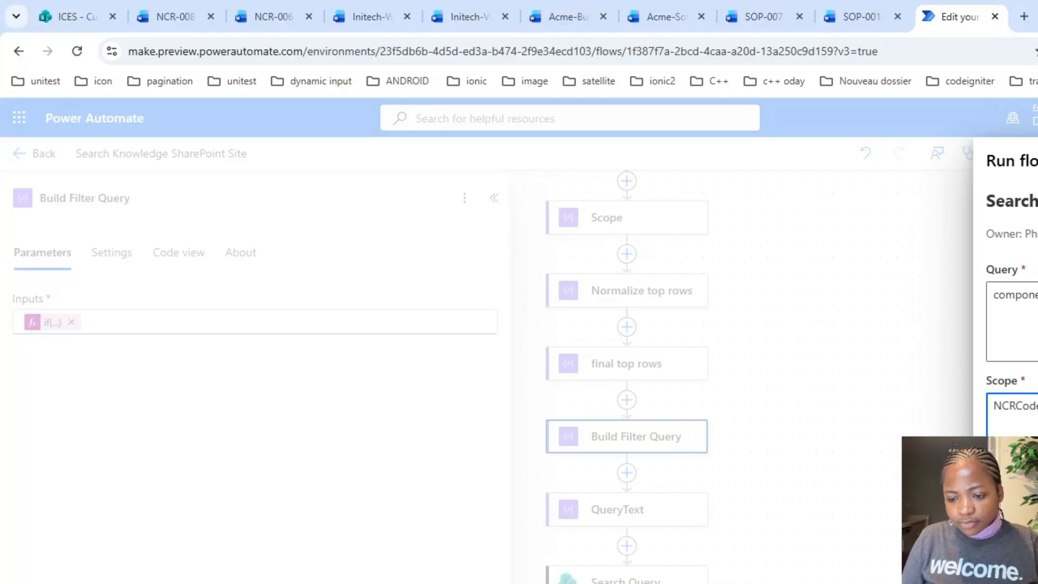
pyautogui.press('Tab')
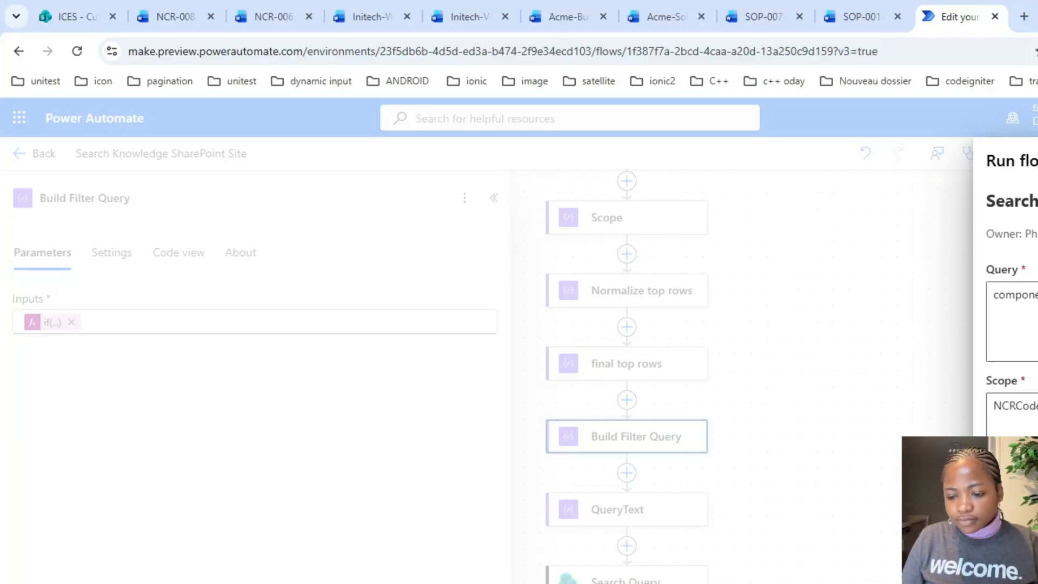
pyautogui.press('Return')
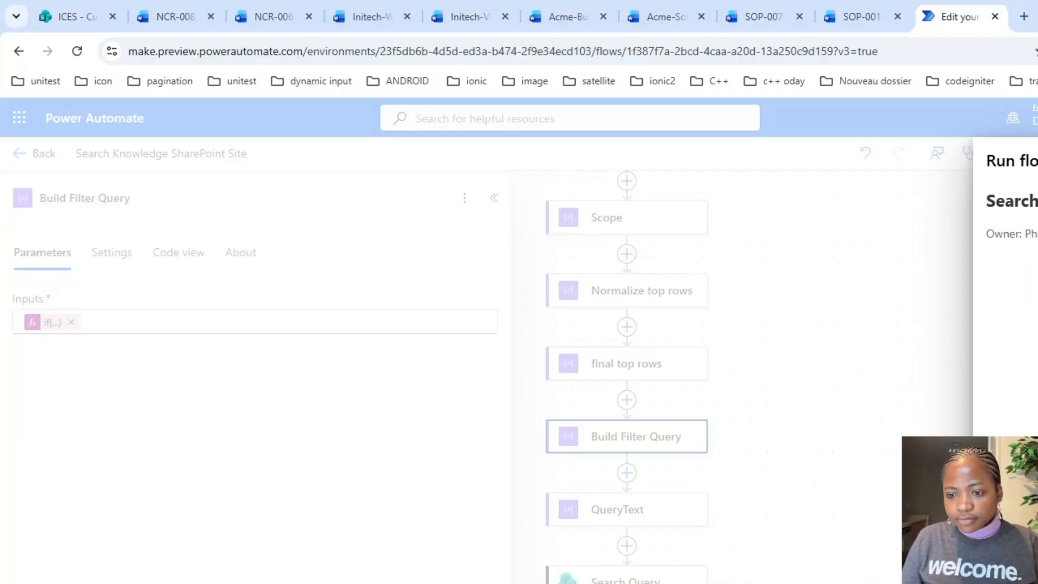
pyautogui.press('Return')
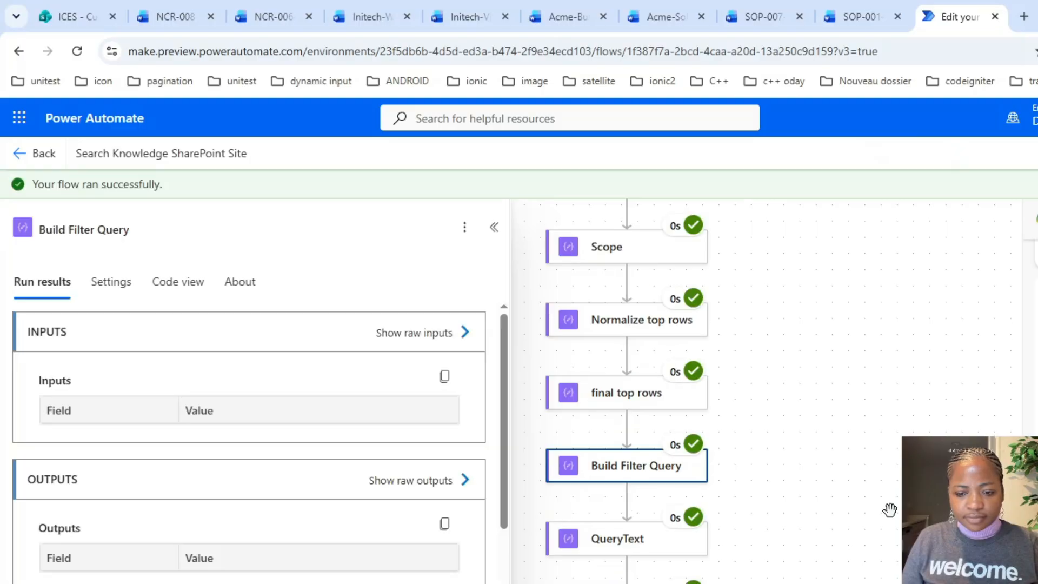
# Open the raw inputs of the run's Response action and examine the found count, message and list of returned NCR documents
pyautogui.moveTo(890, 510); pyautogui.dragTo(865, 189)
pyautogui.scroll(-5, 890, 292)
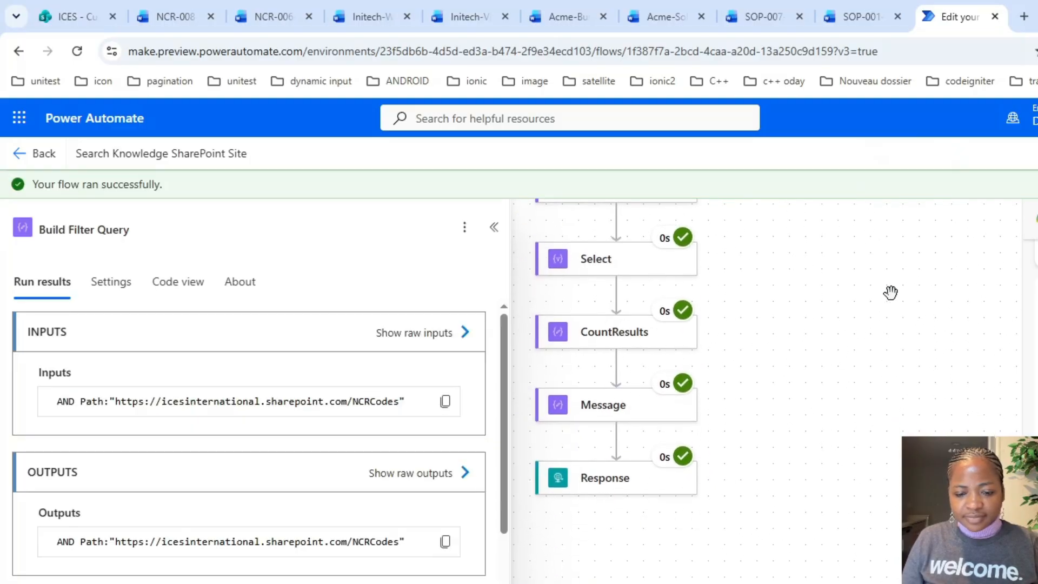
pyautogui.click(656, 494)
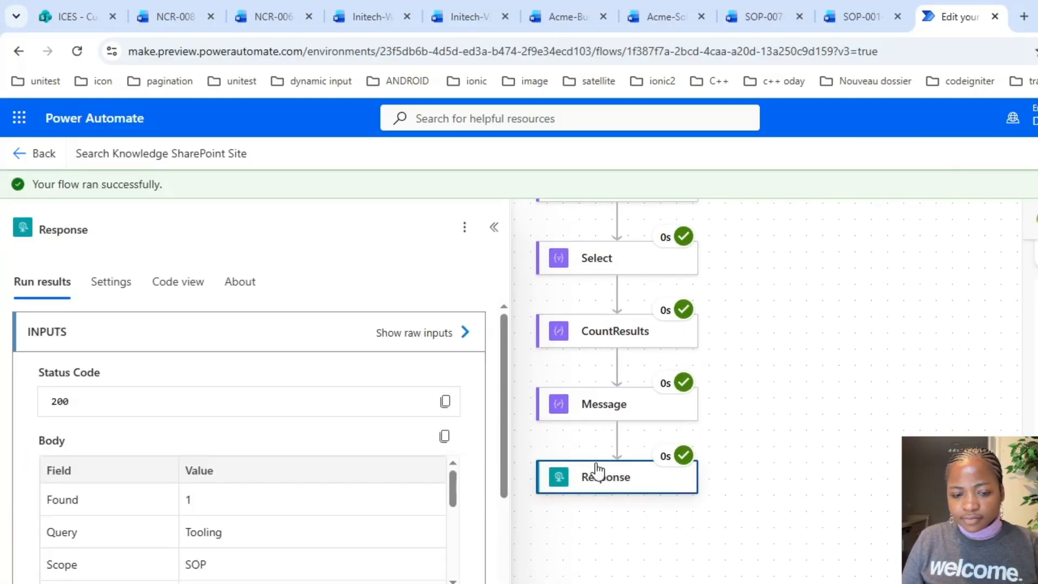
pyautogui.click(423, 332)
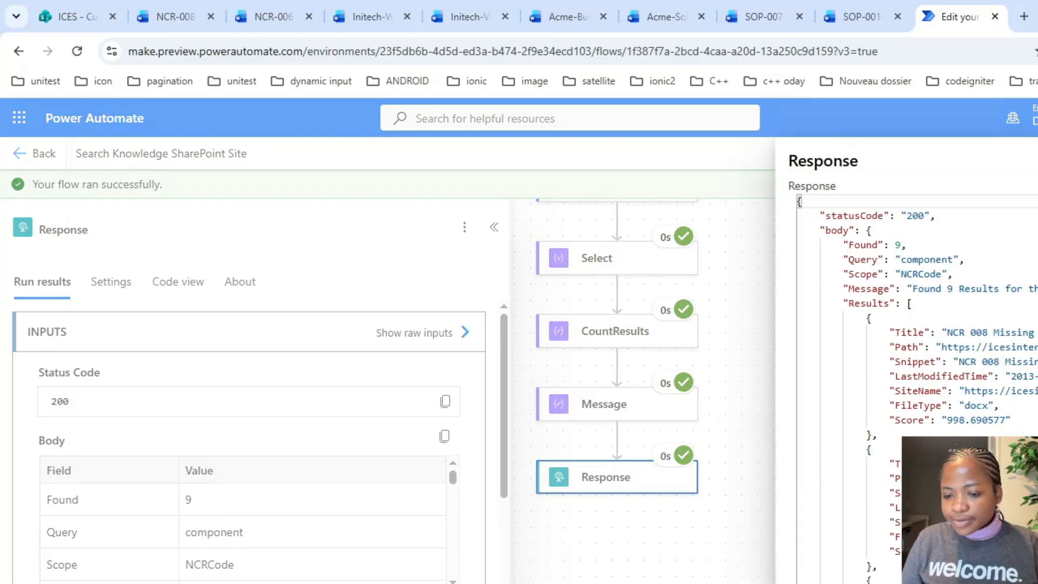
pyautogui.scroll(-1, 934, 278)
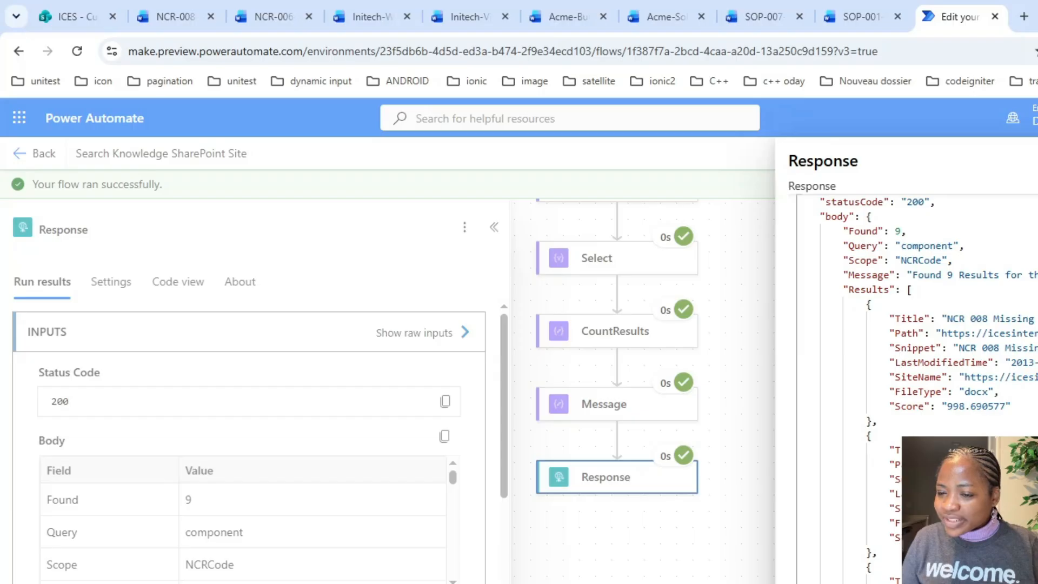
pyautogui.scroll(-3, 1015, 217)
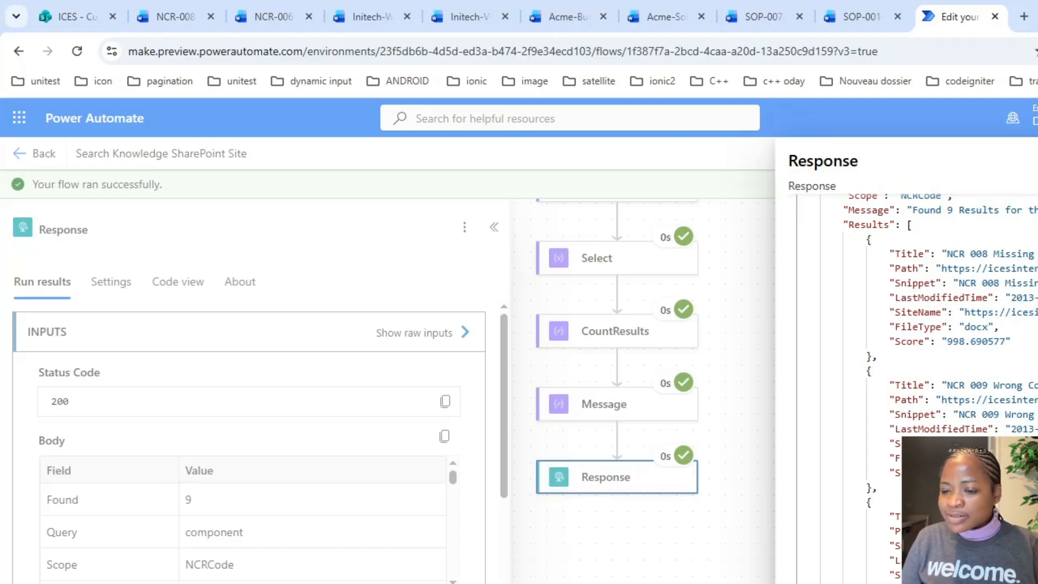
pyautogui.scroll(-3, 952, 341)
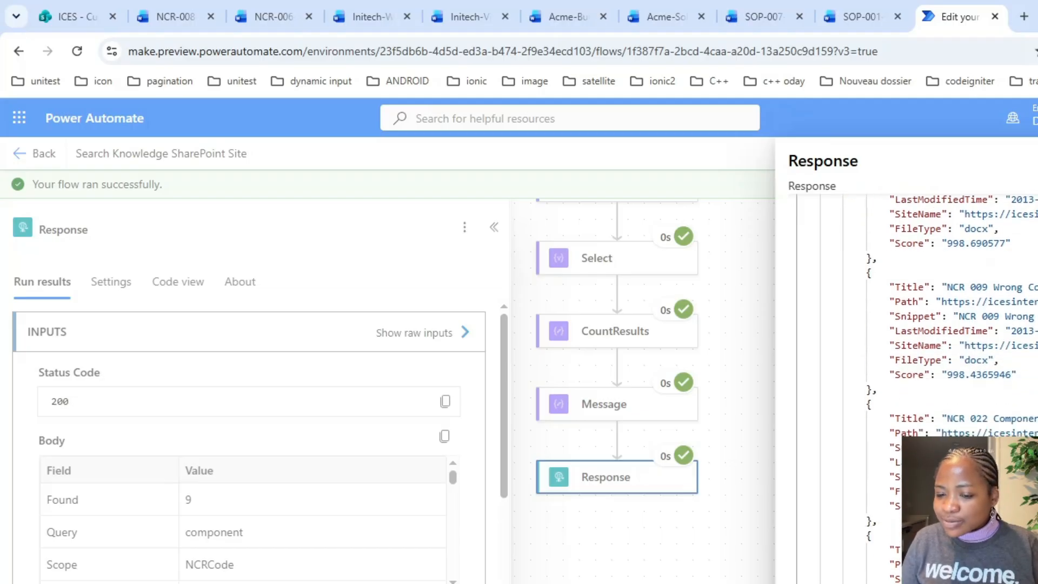
pyautogui.scroll(-5, 951, 340)
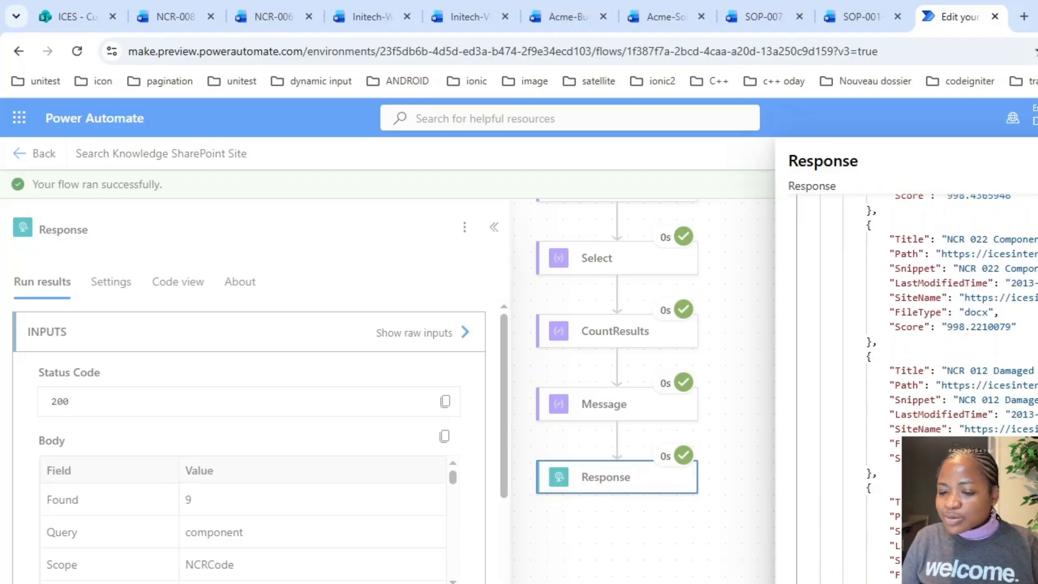
pyautogui.scroll(-6, 952, 341)
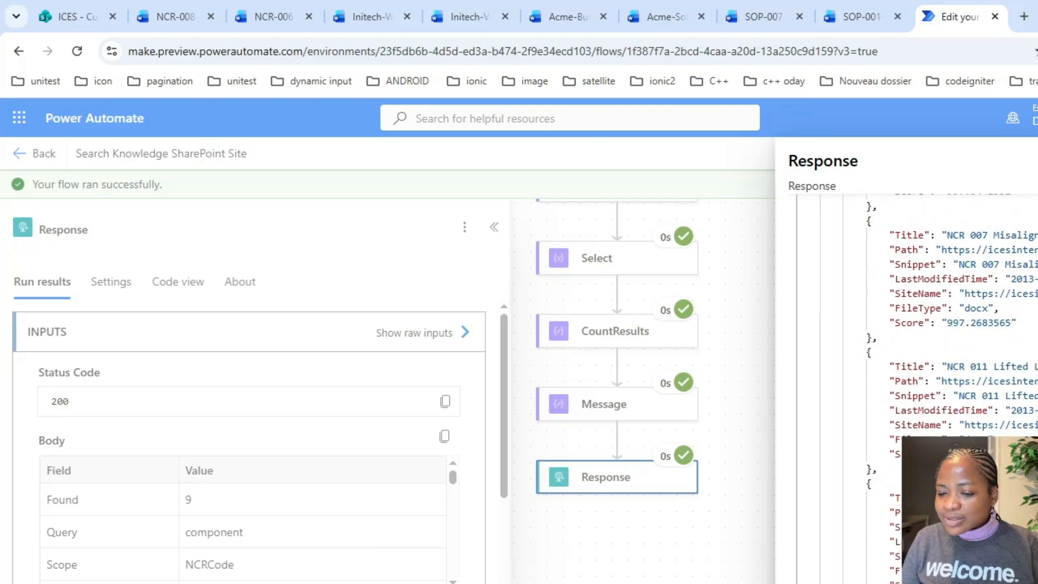
pyautogui.scroll(12, 952, 340)
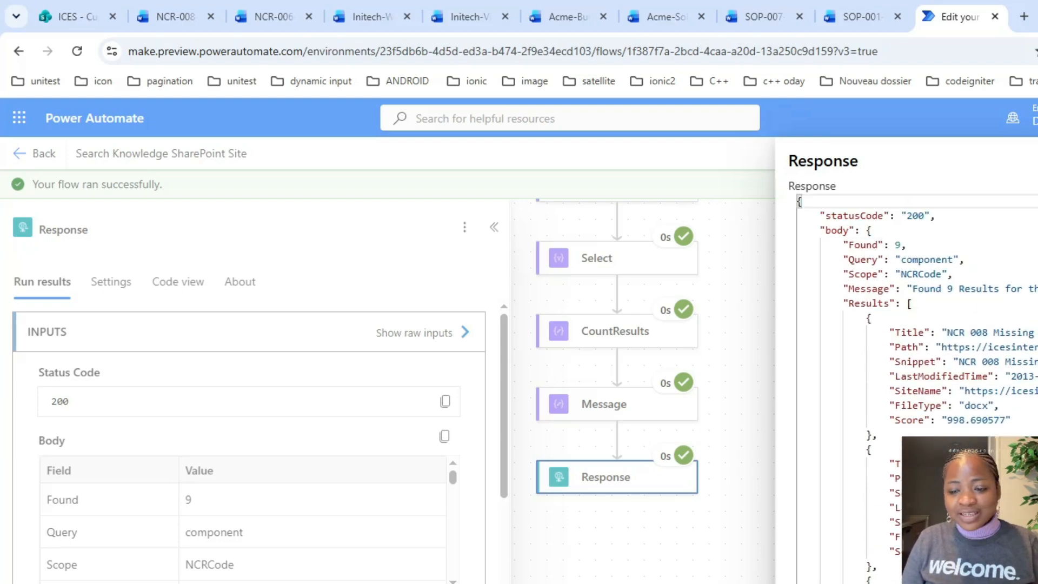
pyautogui.scroll(-10, 952, 341)
pyautogui.scroll(12, 952, 340)
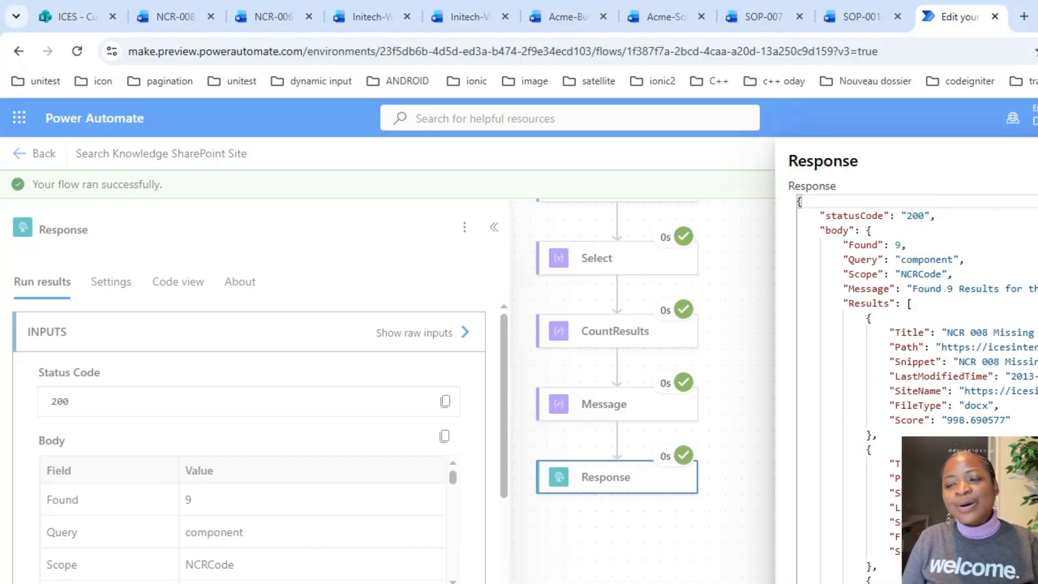